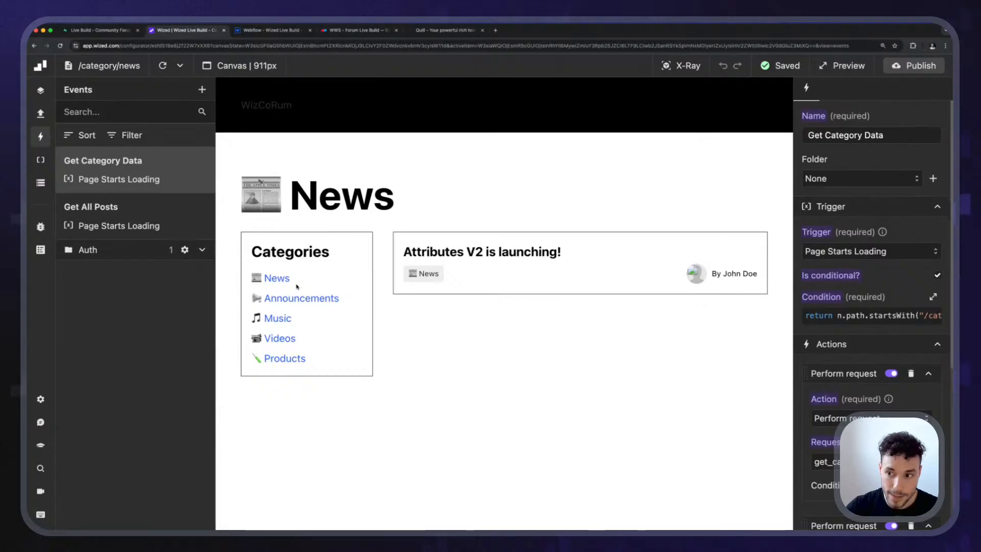
# Browse the forum's Announcements, Music, News and Videos category pages in the canvas and return to the All posts page.
pyautogui.click(285, 299)
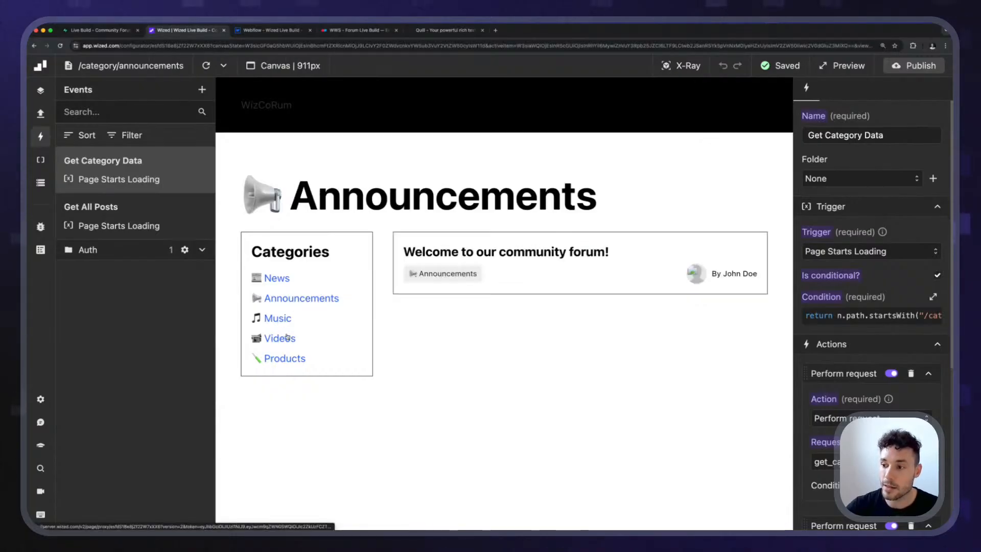
pyautogui.click(277, 318)
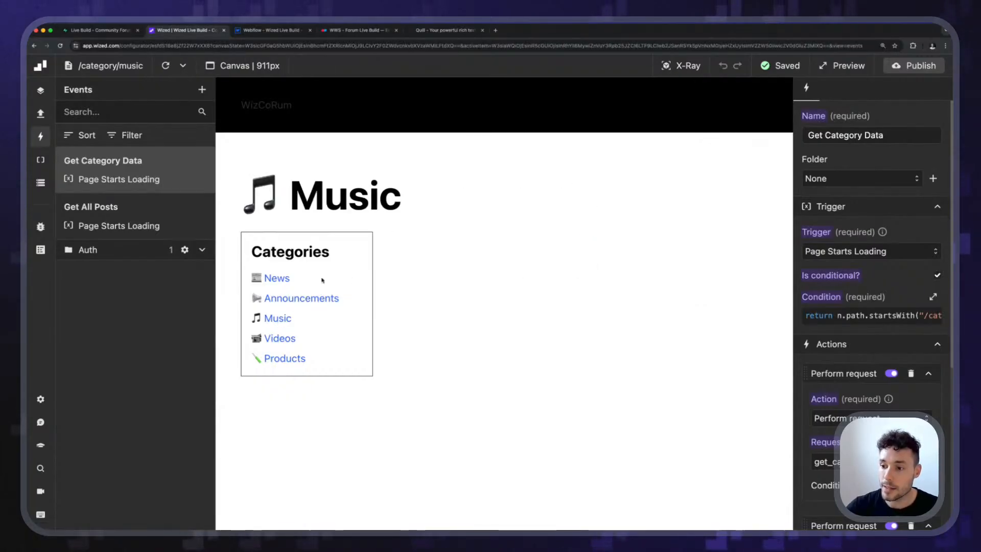
pyautogui.click(277, 278)
pyautogui.click(279, 338)
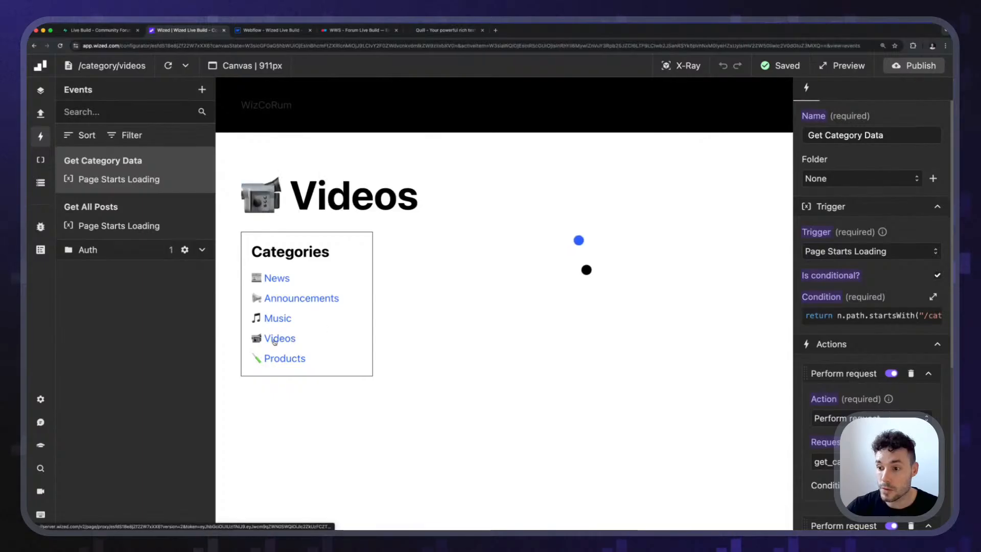
pyautogui.click(276, 279)
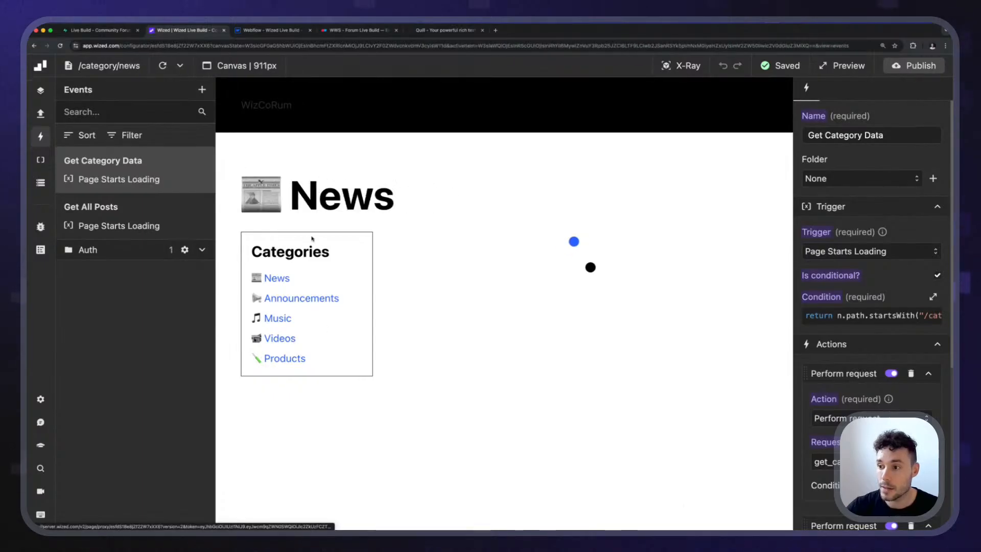
pyautogui.click(269, 111)
pyautogui.click(279, 338)
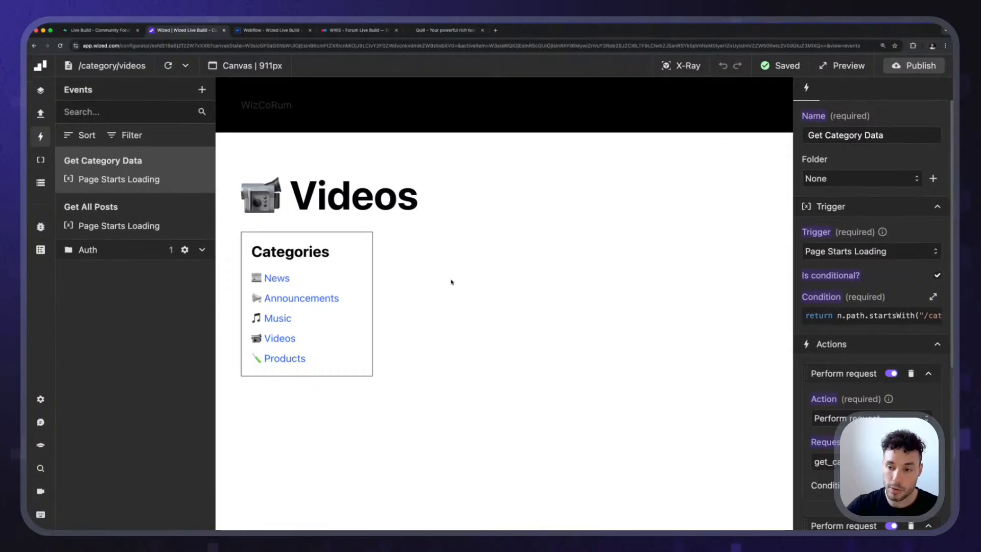
pyautogui.click(263, 111)
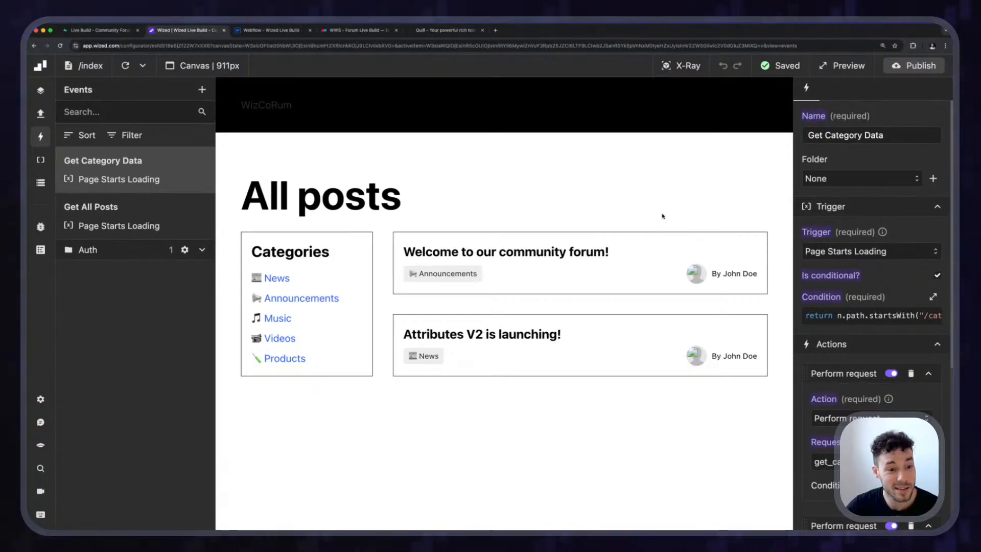
# Switch to Webflow and duplicate the Home page as a new page named "Create" with the slug "create".
pyautogui.click(245, 31)
pyautogui.click(465, 200)
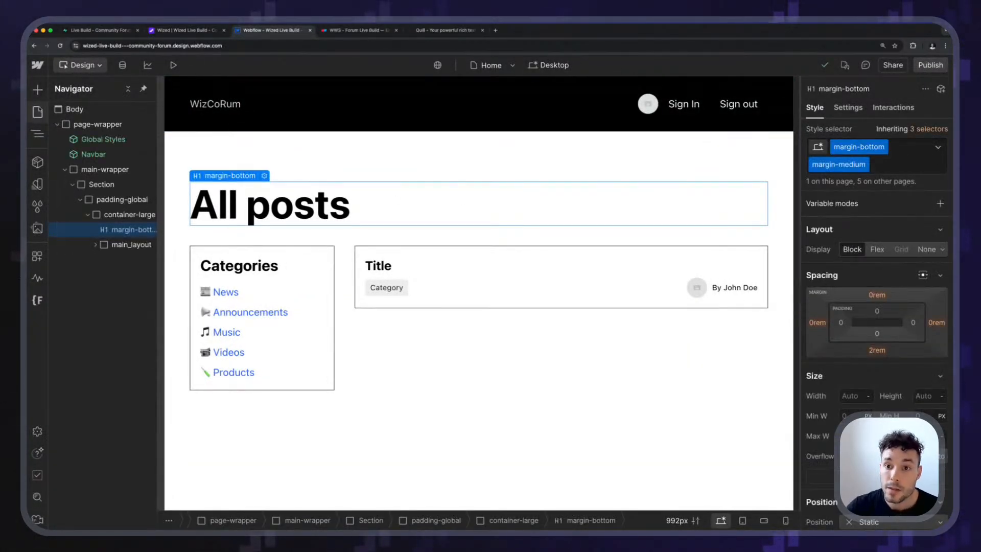
pyautogui.click(38, 113)
pyautogui.click(38, 113)
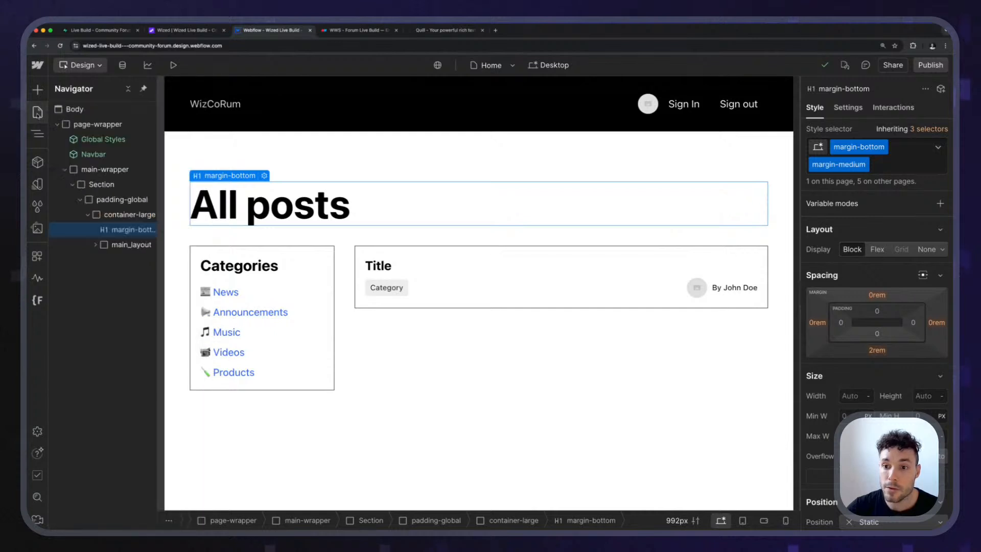
pyautogui.click(37, 117)
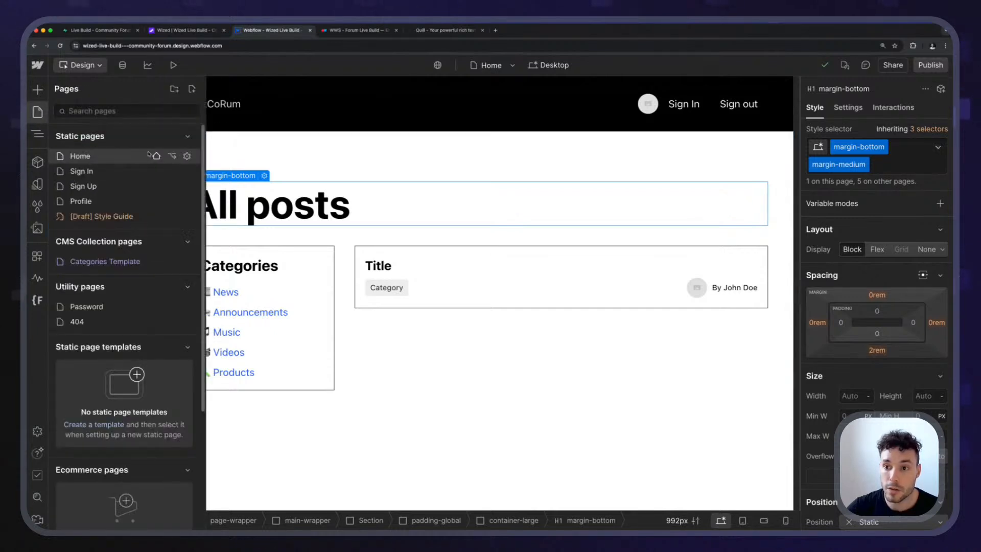
pyautogui.click(187, 158)
pyautogui.click(525, 90)
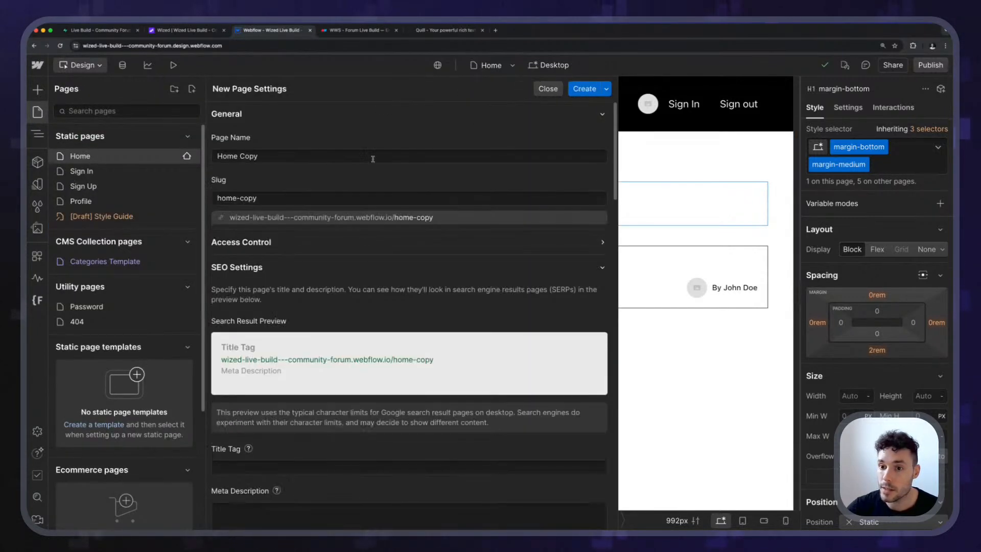
pyautogui.click(309, 156)
pyautogui.write('Create')
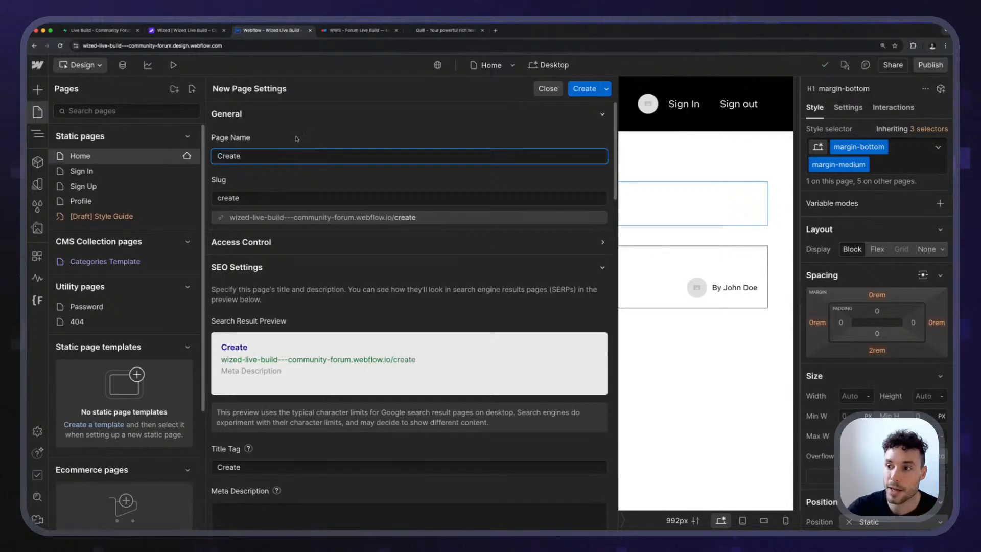
pyautogui.click(341, 133)
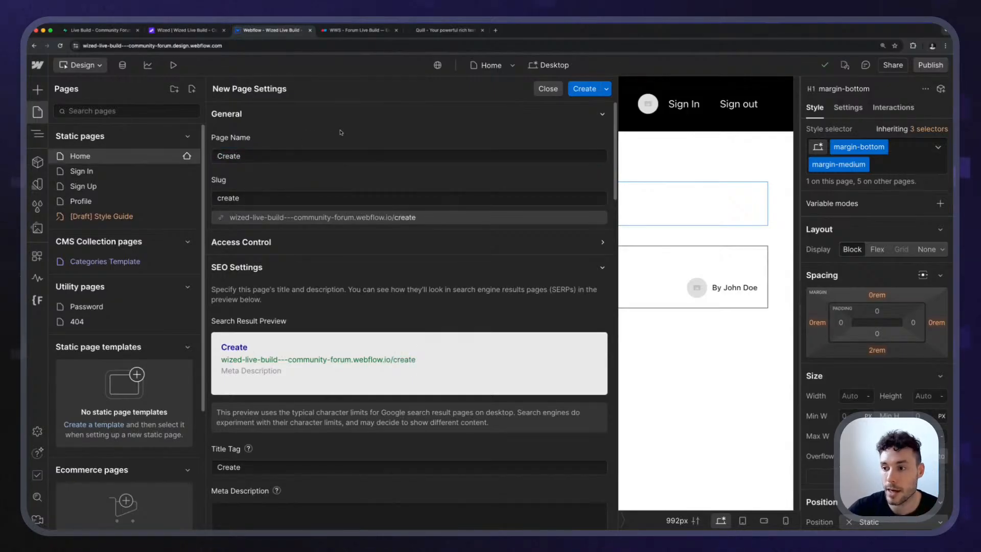
pyautogui.click(582, 94)
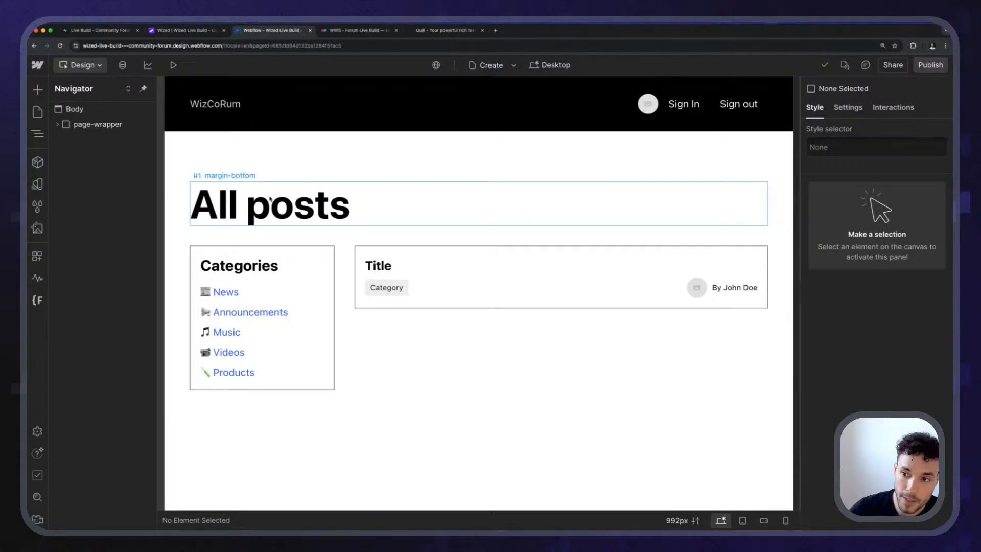
# Change the "All posts" heading on the Create page to "New post".
pyautogui.doubleClick(270, 199)
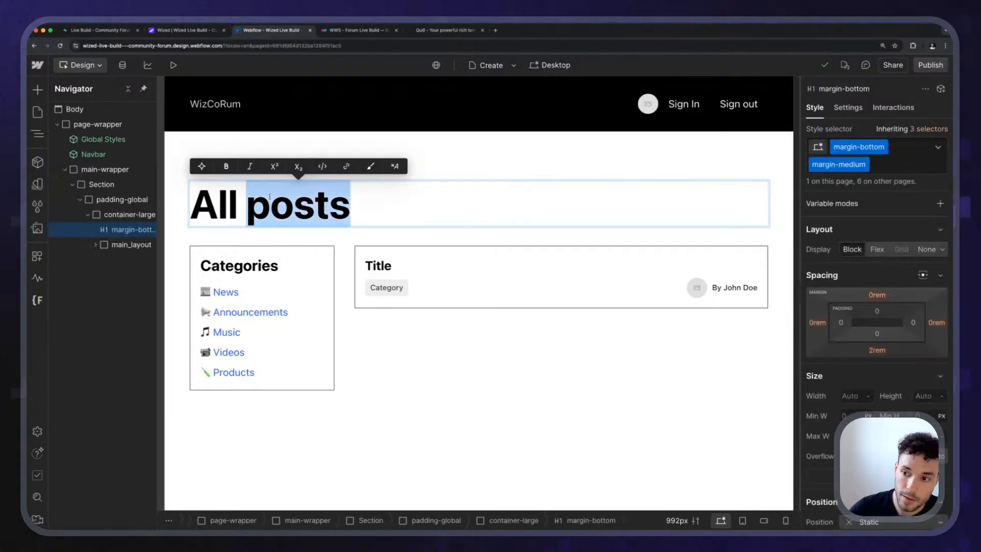
pyautogui.hotkey('ctrl', 'a')
pyautogui.write('Create')
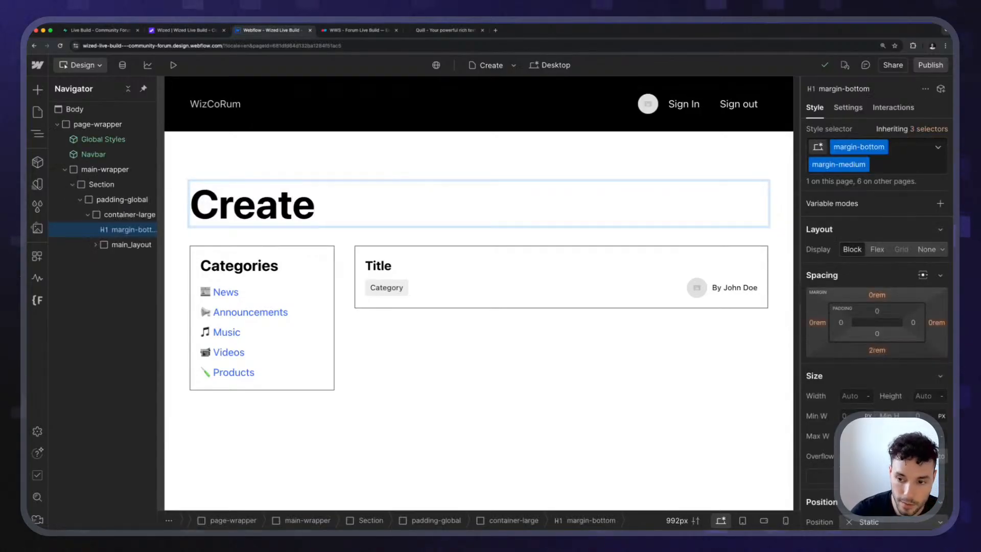
pyautogui.write(' a new post')
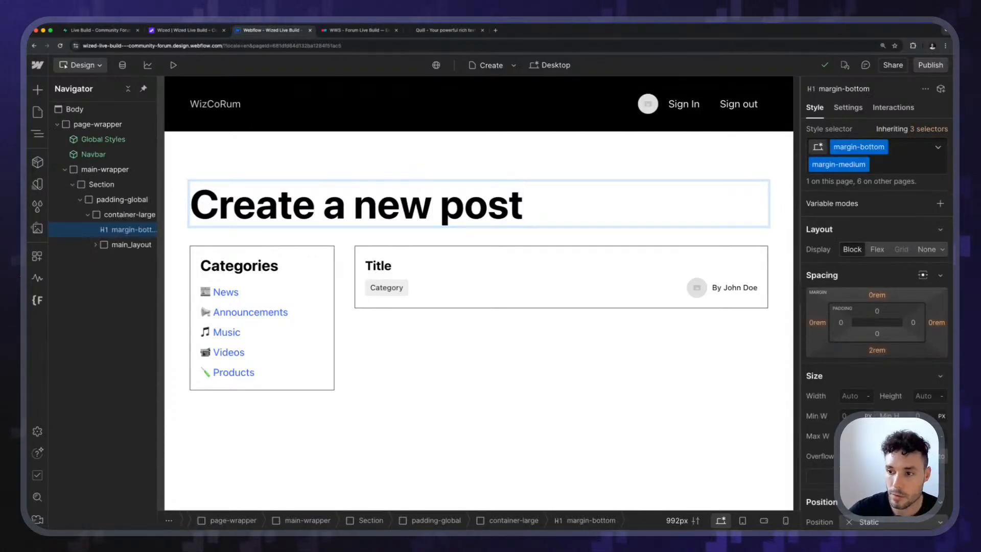
pyautogui.hotkey('ctrl', 'a')
pyautogui.write('New post')
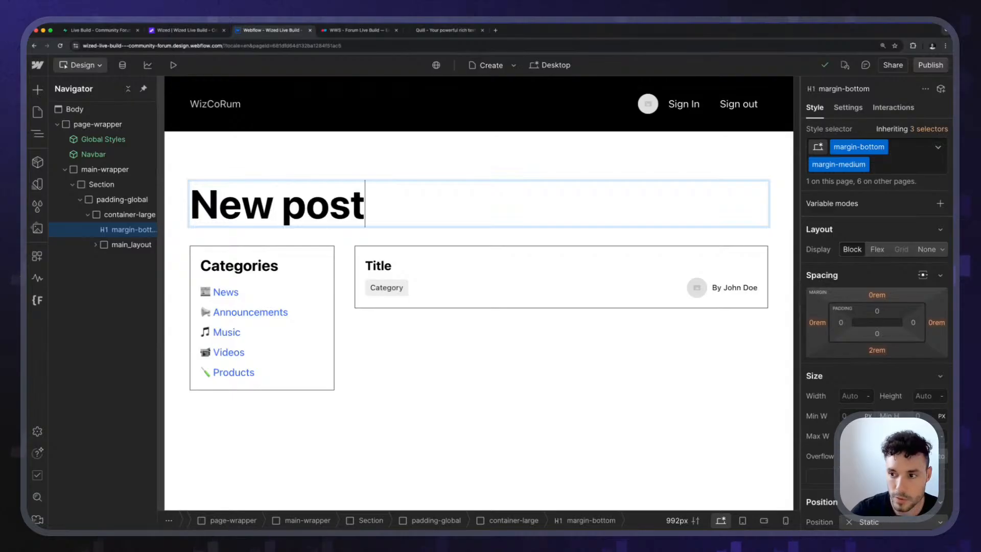
pyautogui.press('Escape')
pyautogui.click(337, 169)
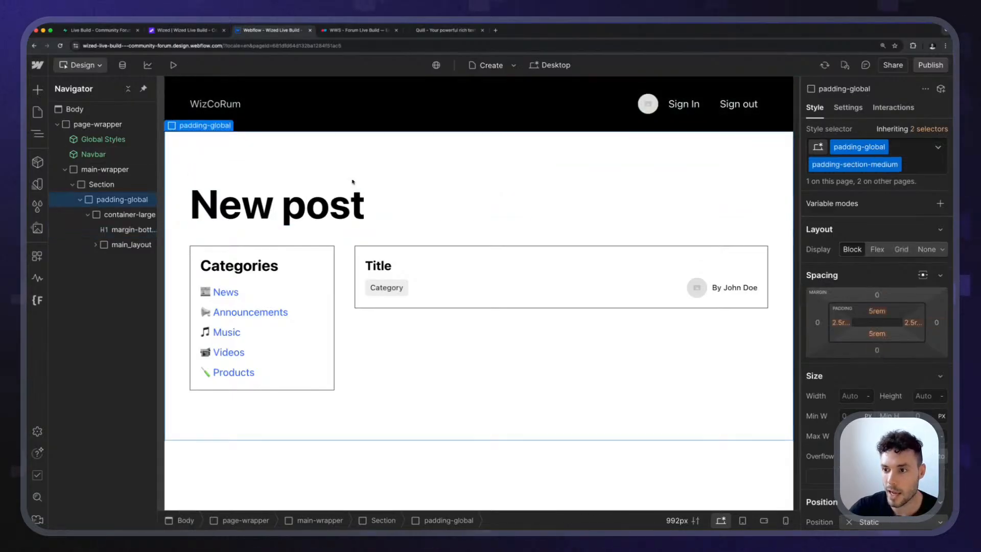
# Delete the main_layout block and add an empty Div Block below the "New post" heading.
pyautogui.click(110, 245)
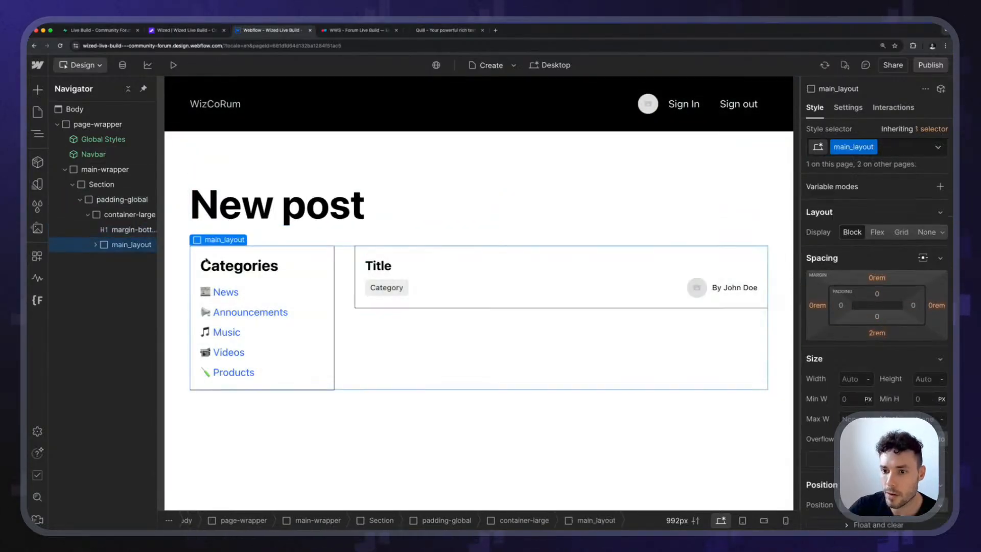
pyautogui.click(121, 231)
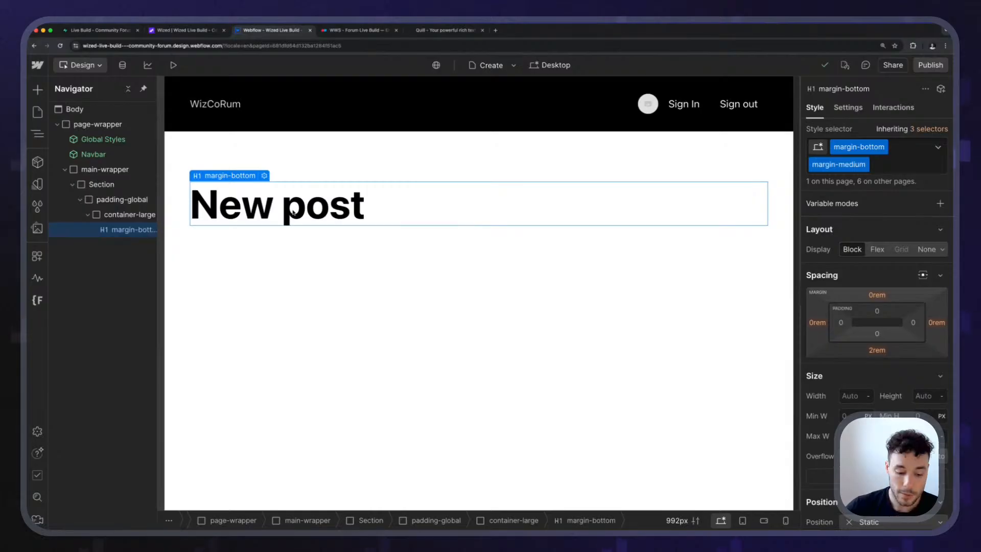
pyautogui.press('super+k')
pyautogui.write('d')
pyautogui.press('Return')
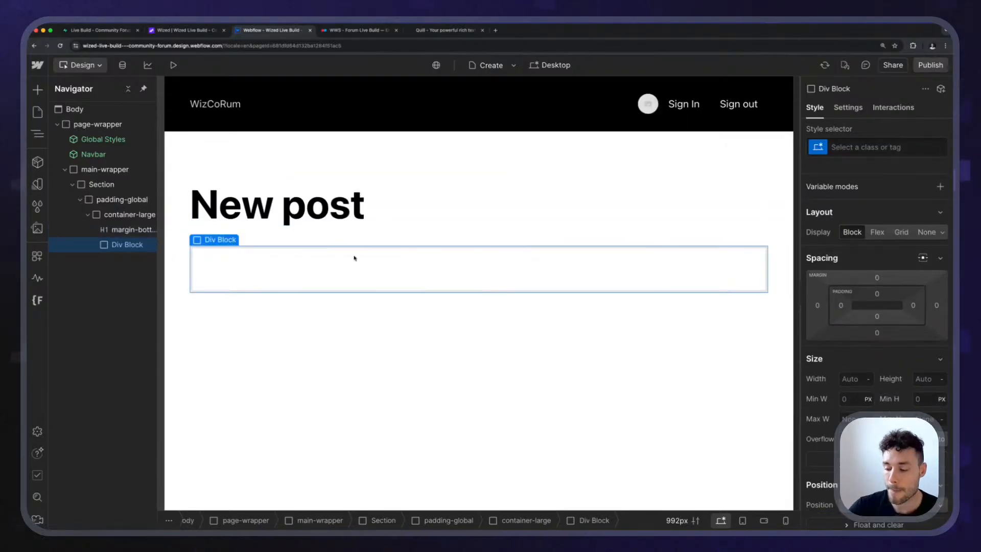
# Open forum.finsweet.com in a new browser tab and bring up an enlarged new-topic form.
pyautogui.press('super+t')
pyautogui.write('forum.finsweet.com')
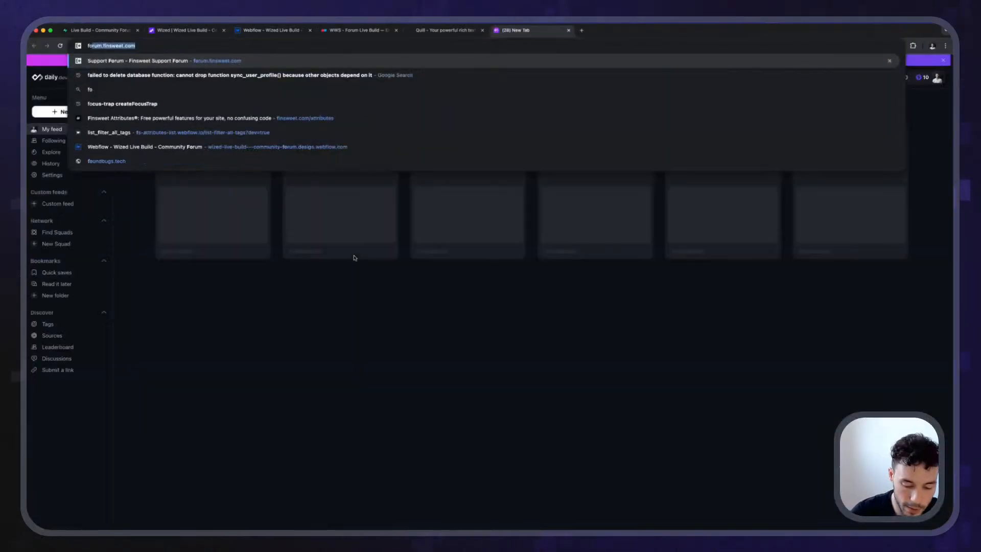
pyautogui.press('Return')
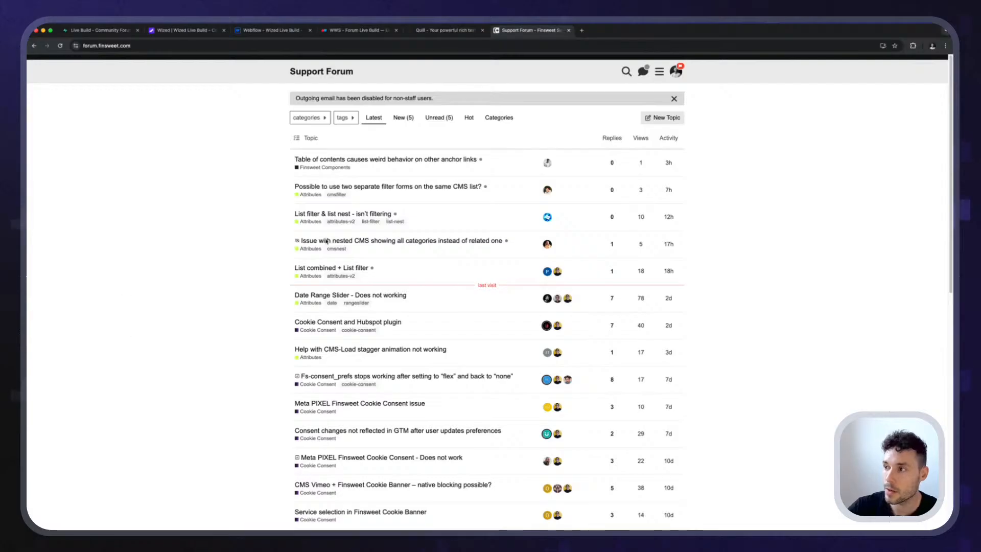
pyautogui.click(664, 118)
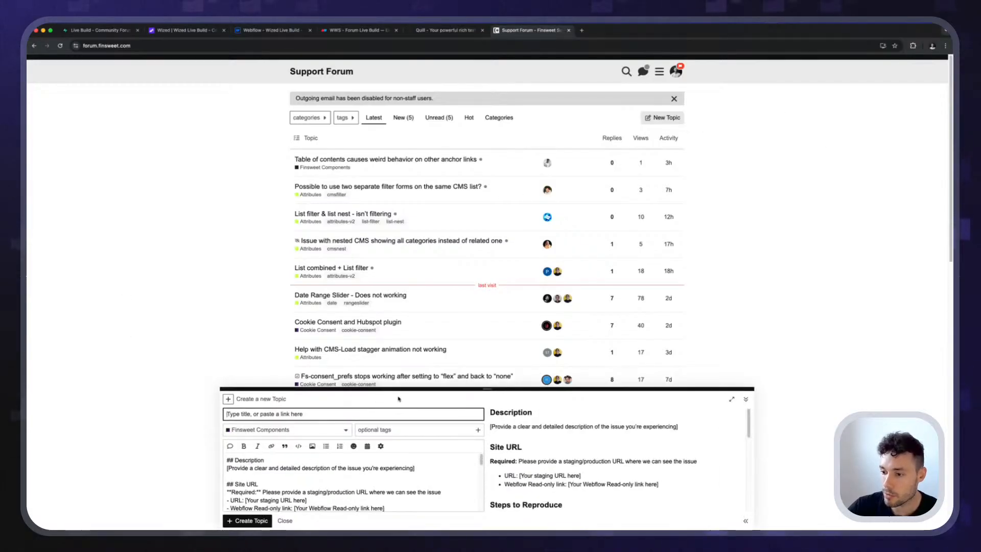
pyautogui.moveTo(398, 388); pyautogui.dragTo(400, 246)
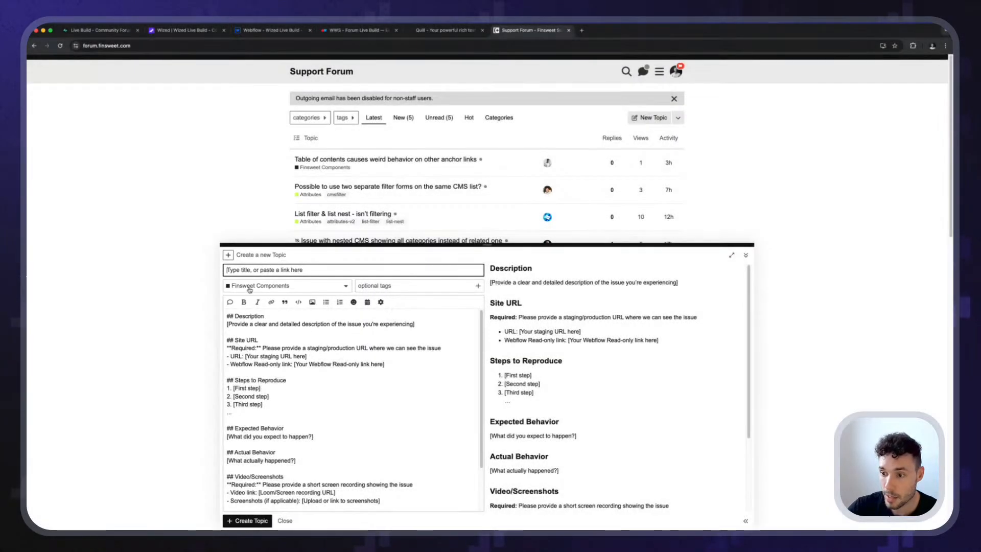
# Examine the category choices and the field layout of the forum's new-topic form.
pyautogui.click(250, 289)
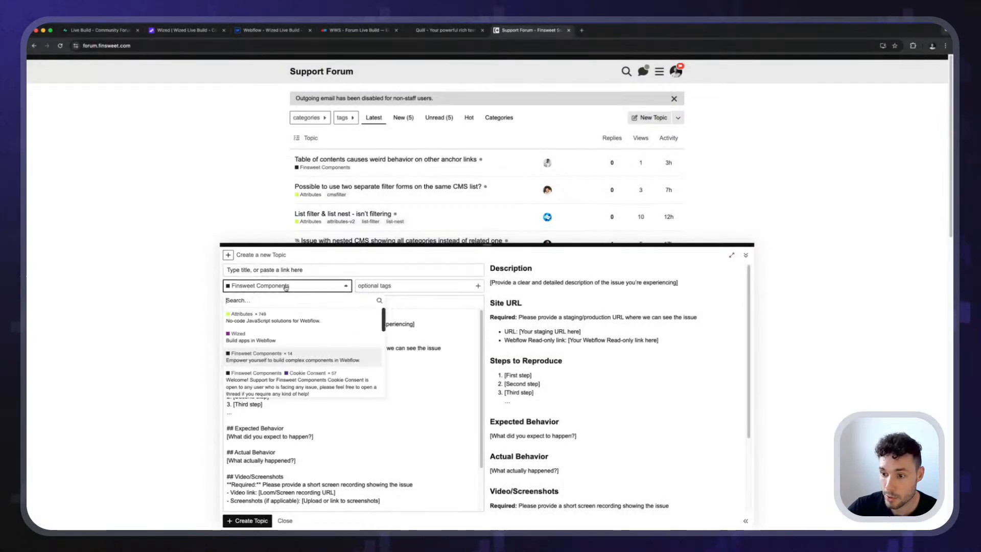
pyautogui.click(342, 256)
pyautogui.press('super+plus')
pyautogui.press('super+plus')
pyautogui.press('super+plus')
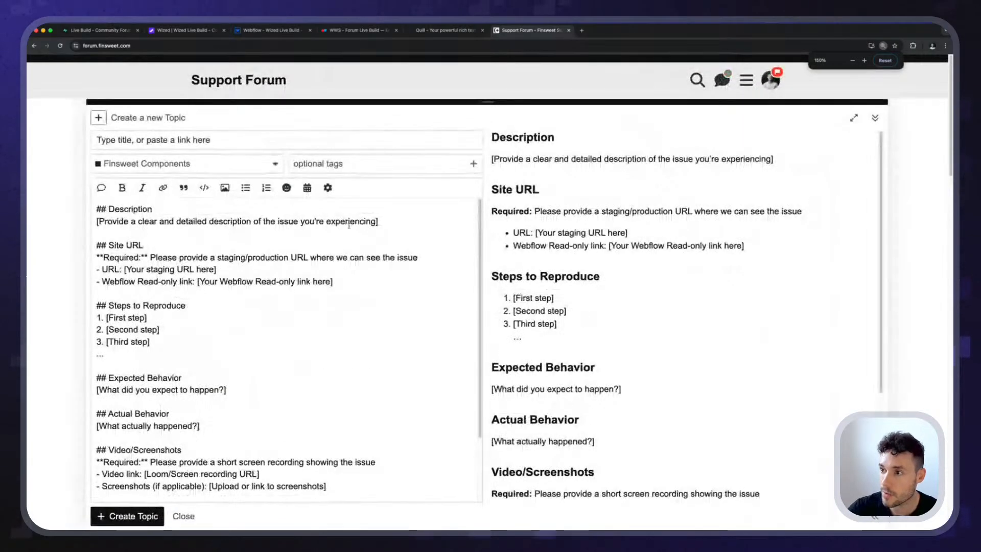
pyautogui.moveTo(484, 101); pyautogui.dragTo(484, 276)
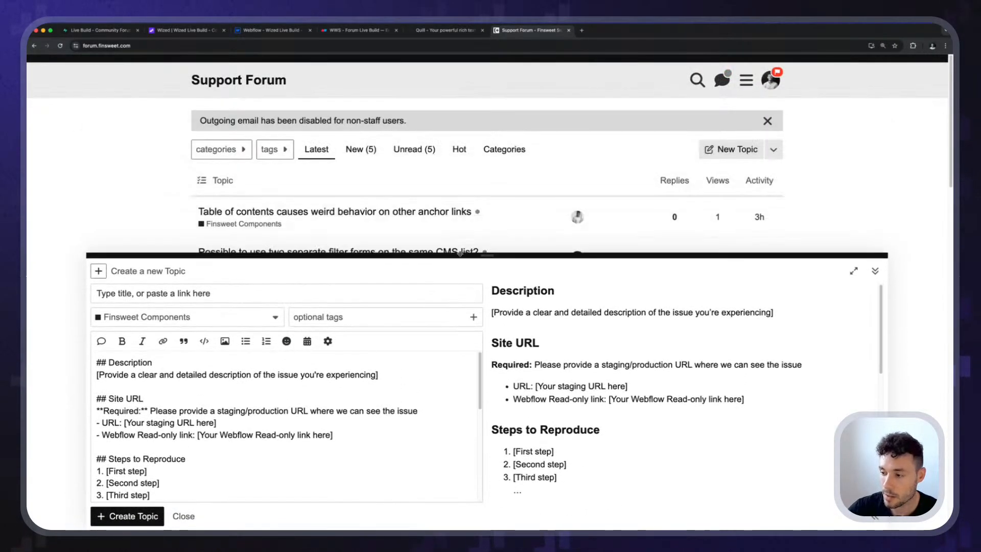
pyautogui.press('super+plus')
pyautogui.click(112, 282)
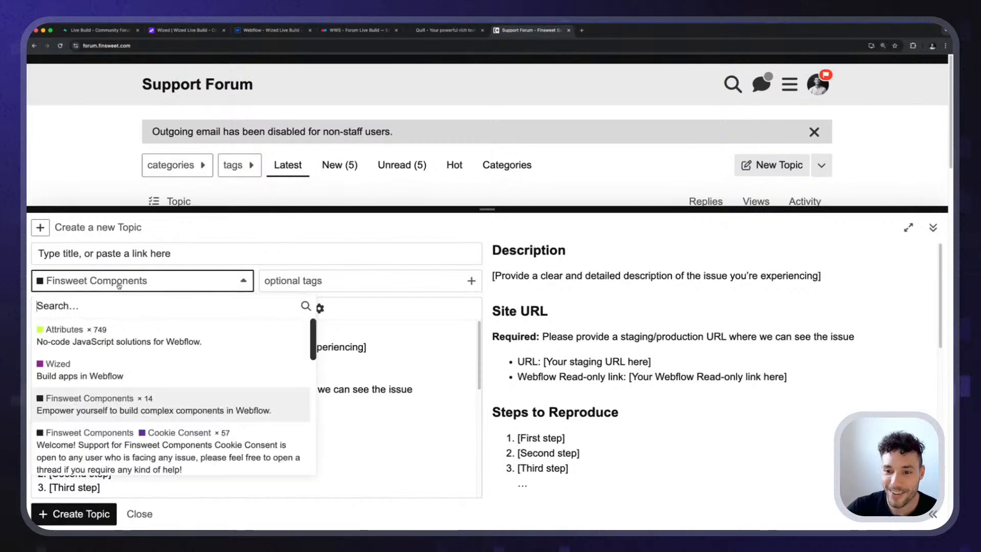
pyautogui.click(182, 267)
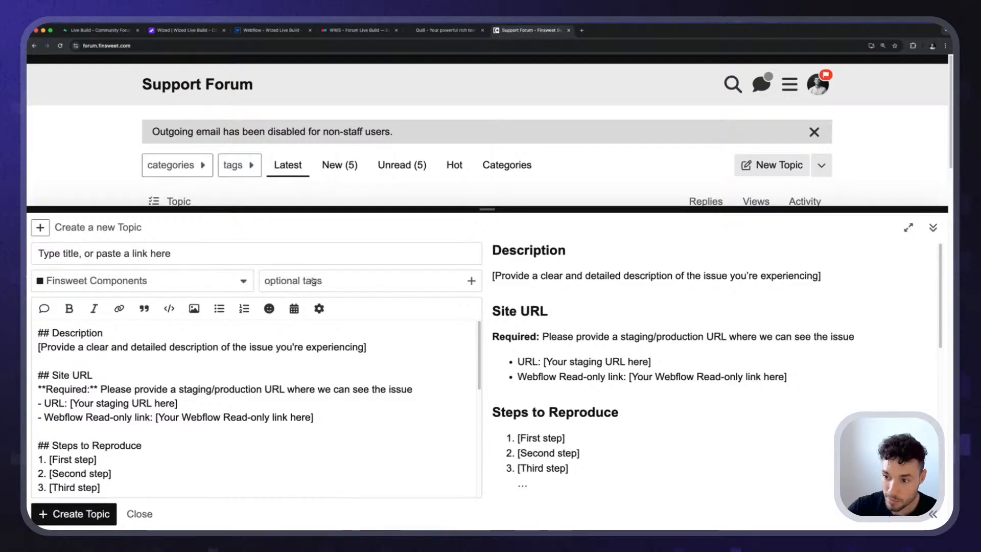
# Review the topic template beside its formatted preview, close the form and return to the Create page in Webflow.
pyautogui.scroll(-2, 123, 333)
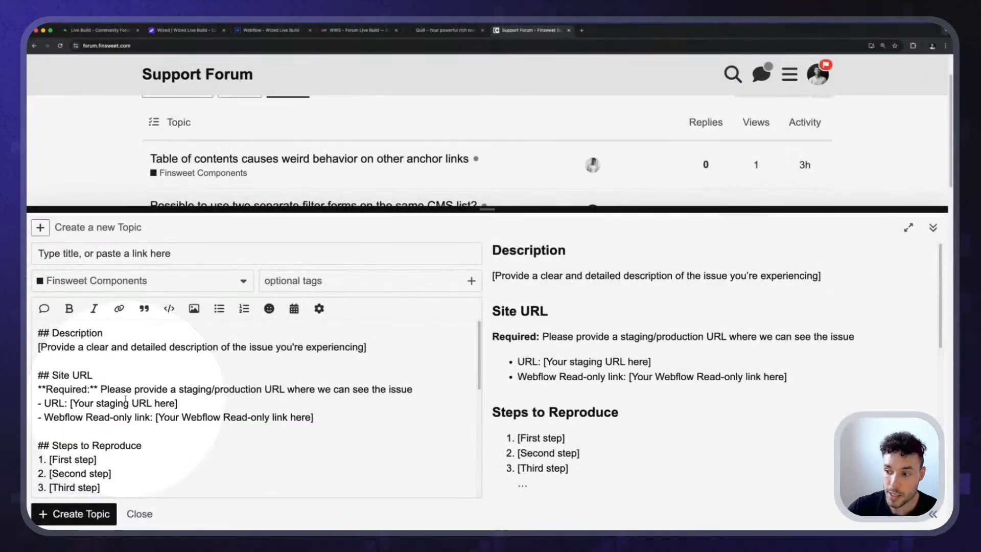
pyautogui.scroll(-10, 771, 392)
pyautogui.scroll(10, 659, 412)
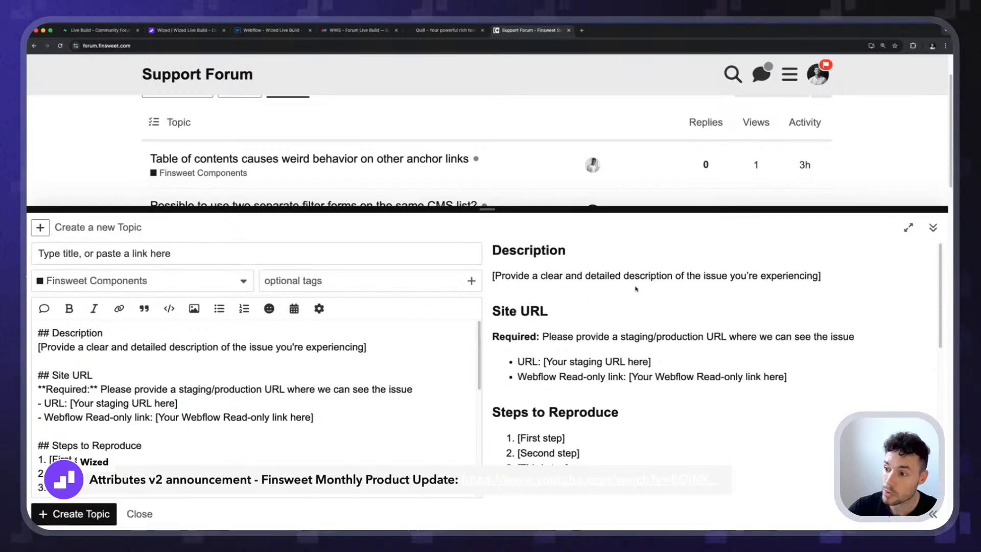
pyautogui.scroll(-8, 571, 328)
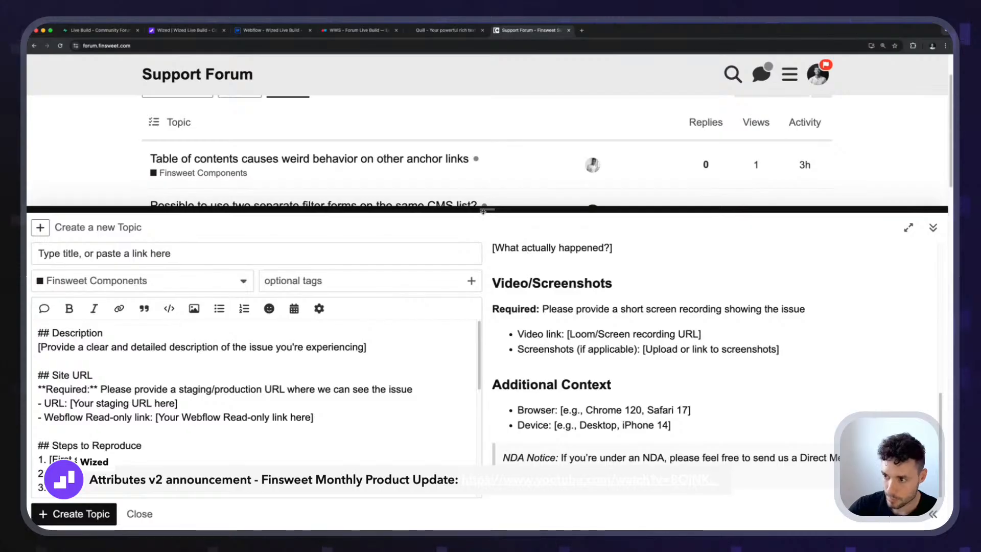
pyautogui.moveTo(534, 210); pyautogui.dragTo(534, 262)
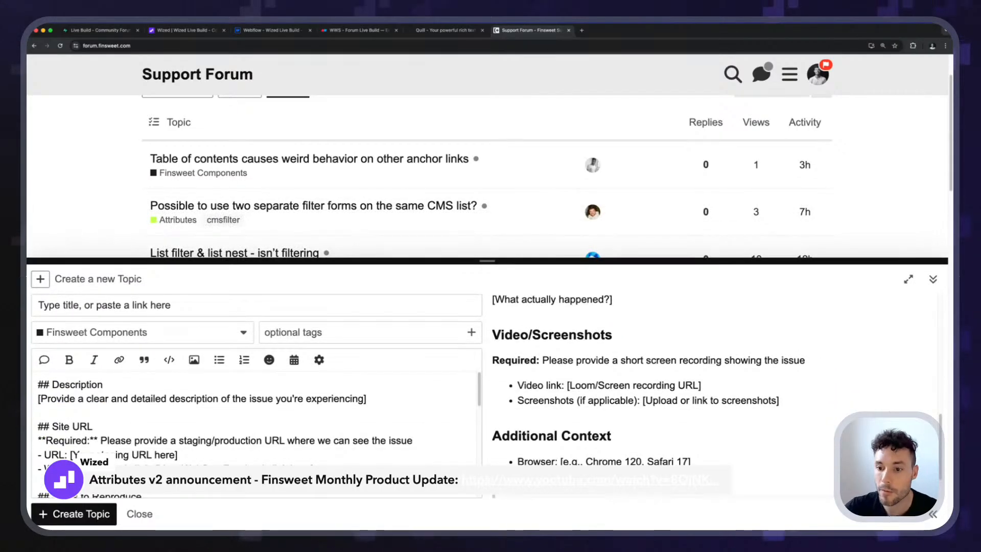
pyautogui.click(139, 514)
pyautogui.click(244, 29)
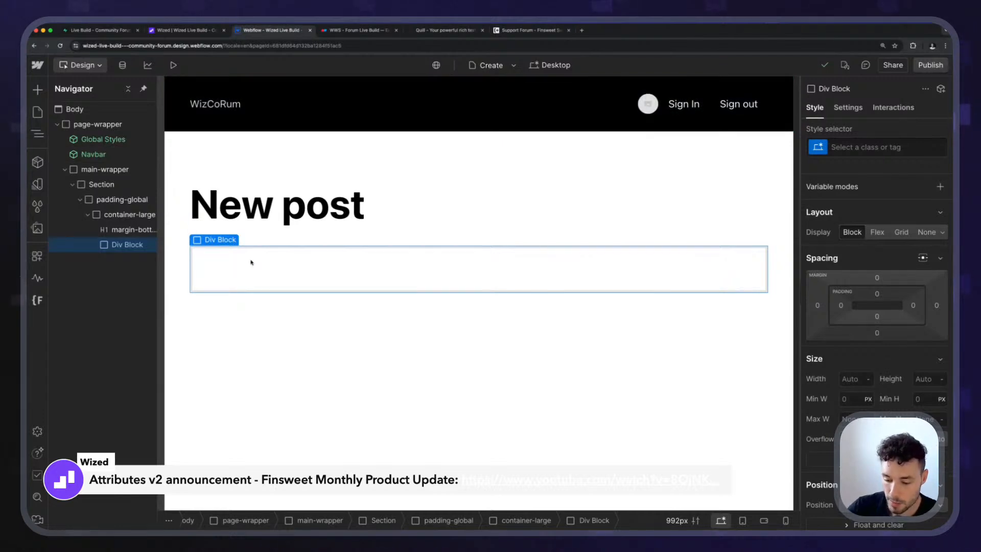
# Replace the empty Div Block below the "New post" heading with a Form Block.
pyautogui.press('Delete')
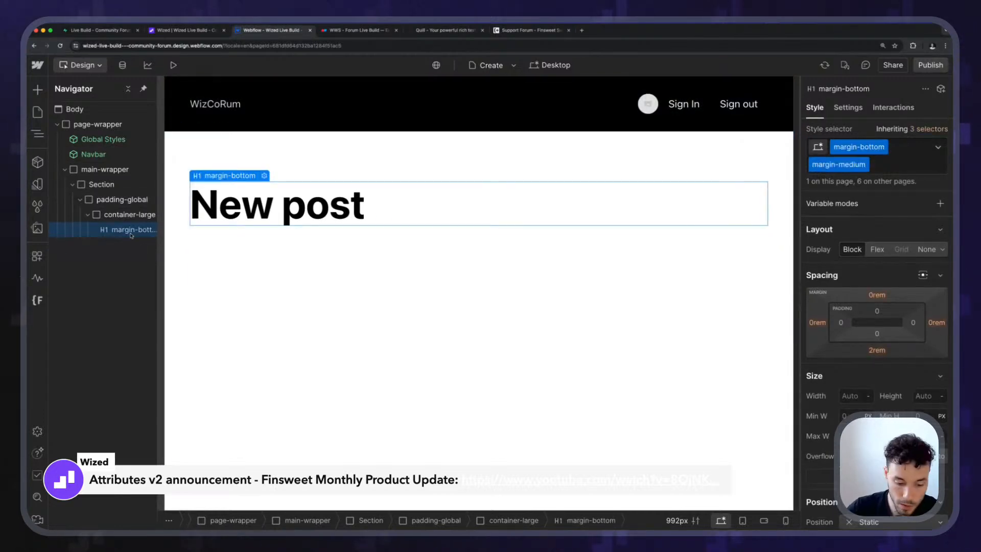
pyautogui.press('super+e')
pyautogui.write('form')
pyautogui.press('Return')
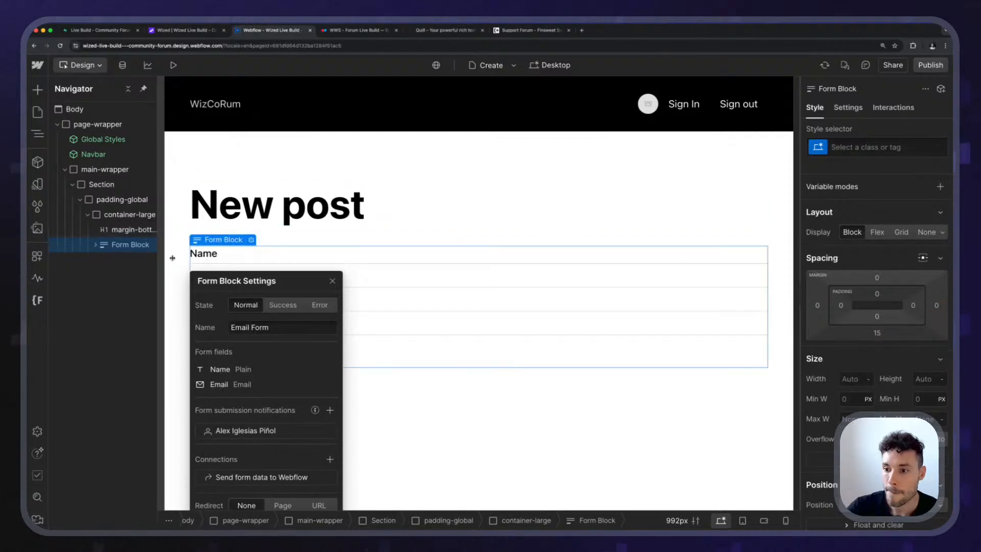
# Change the text of the form's first field label to "Title".
pyautogui.click(219, 256)
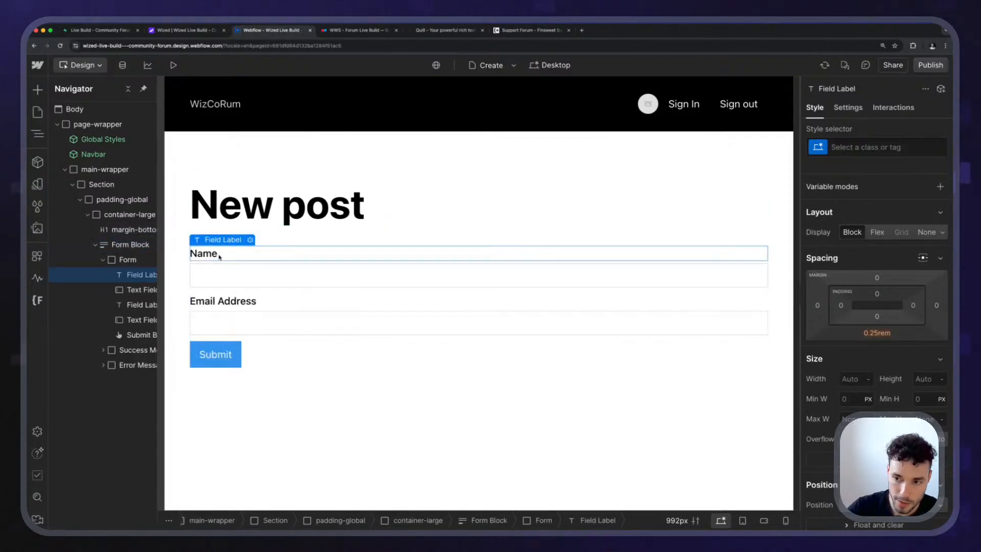
pyautogui.doubleClick(219, 256)
pyautogui.doubleClick(218, 254)
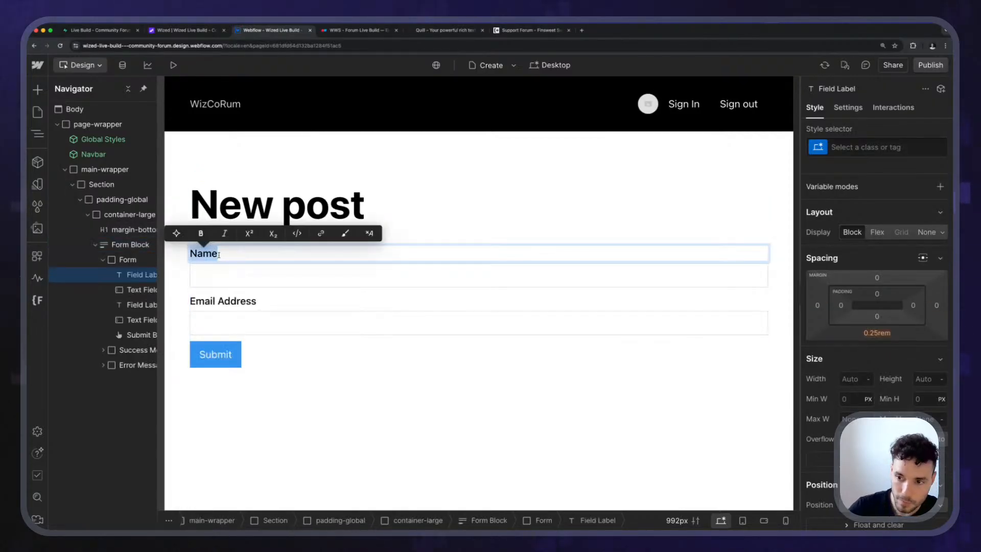
pyautogui.write('Title')
pyautogui.press('Escape')
pyautogui.click(261, 217)
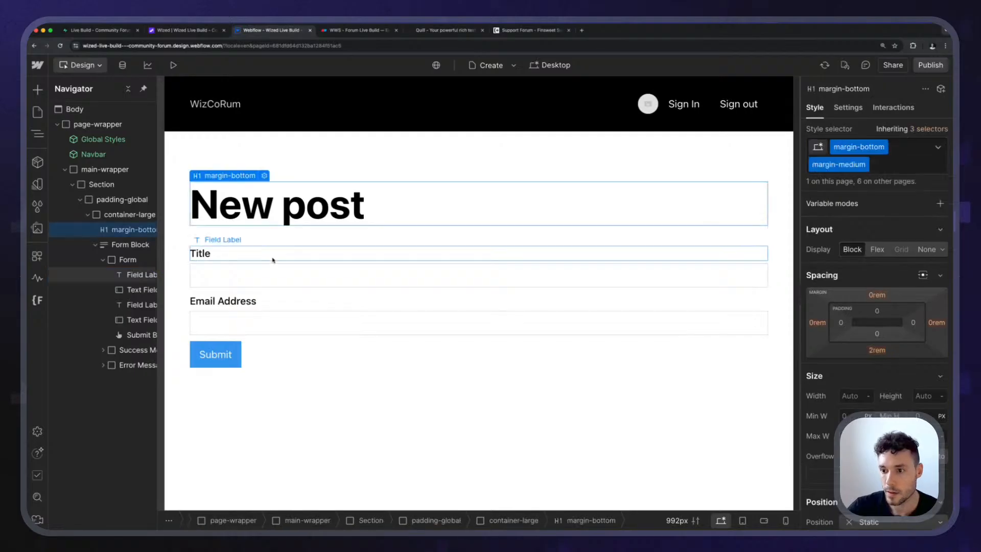
# Set the name of the text field under the Title label to "title".
pyautogui.click(256, 270)
pyautogui.click(848, 107)
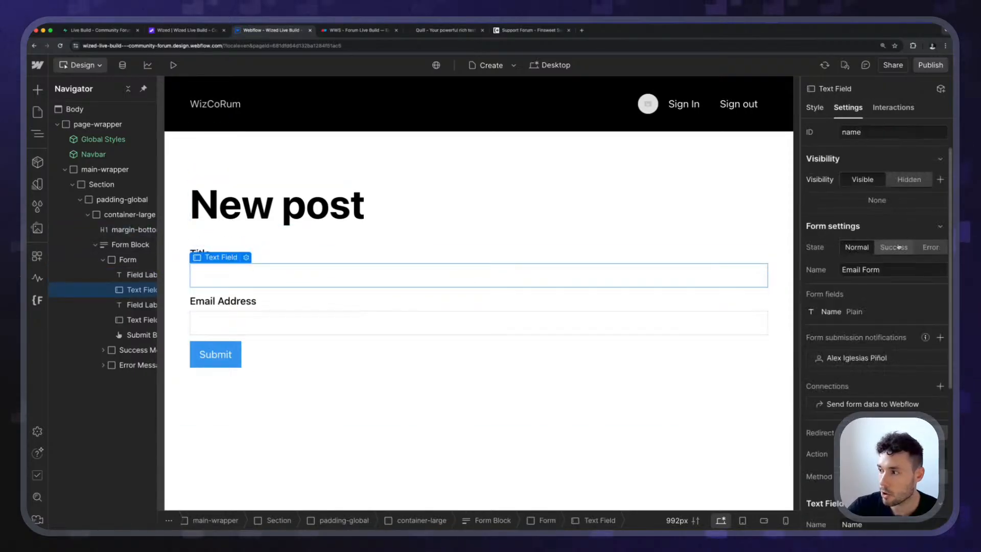
pyautogui.scroll(-3, 882, 309)
pyautogui.doubleClick(882, 309)
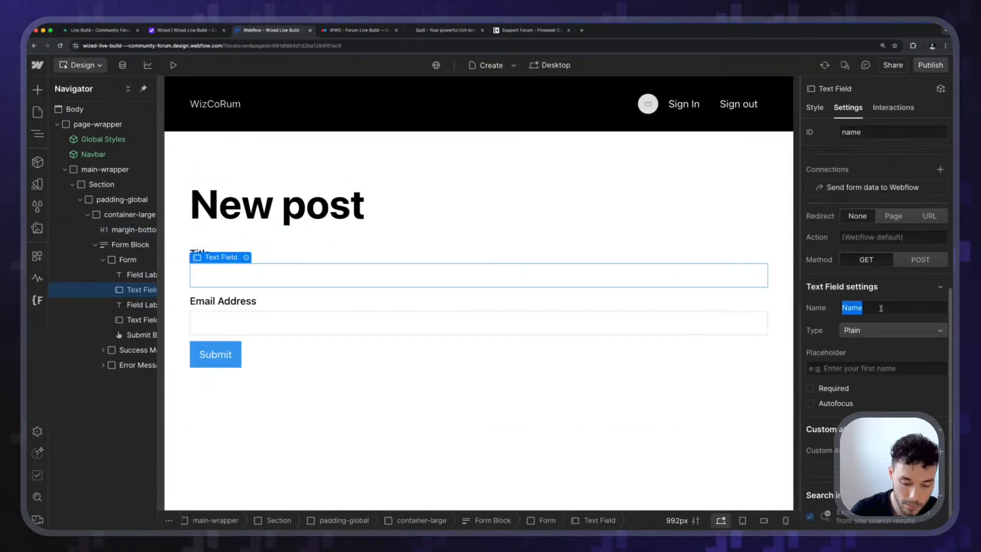
pyautogui.write('title')
pyautogui.press('Return')
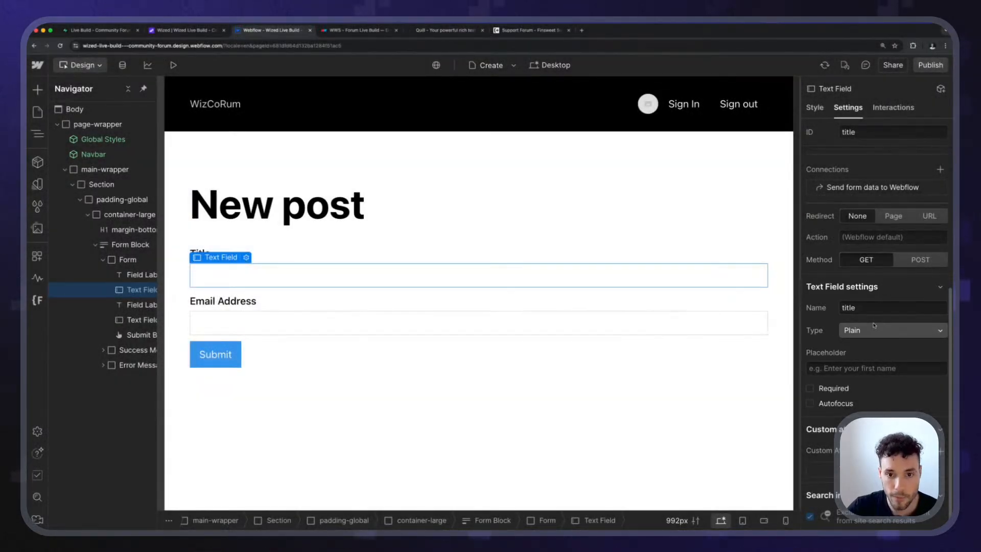
# Change the text of the form's second field label to "Category".
pyautogui.click(242, 307)
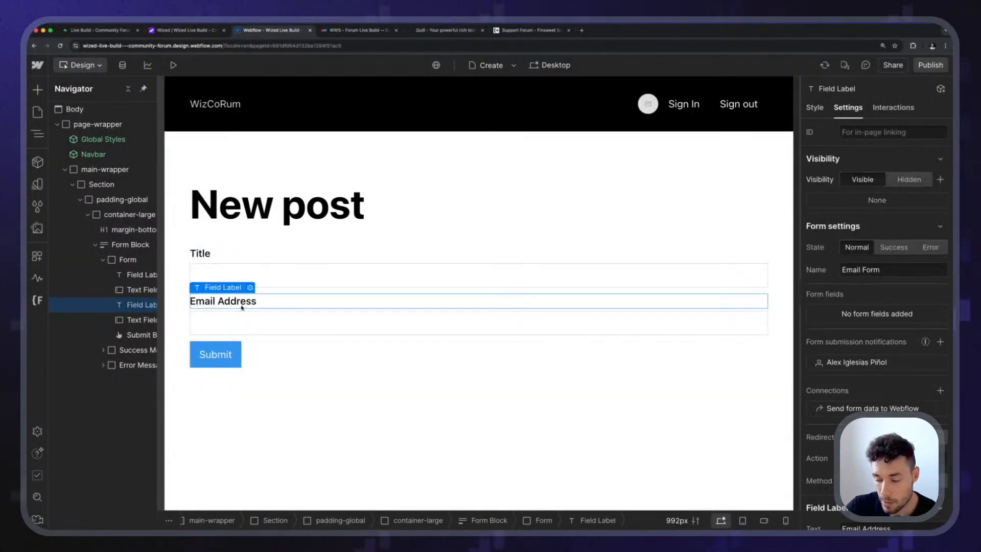
pyautogui.doubleClick(239, 303)
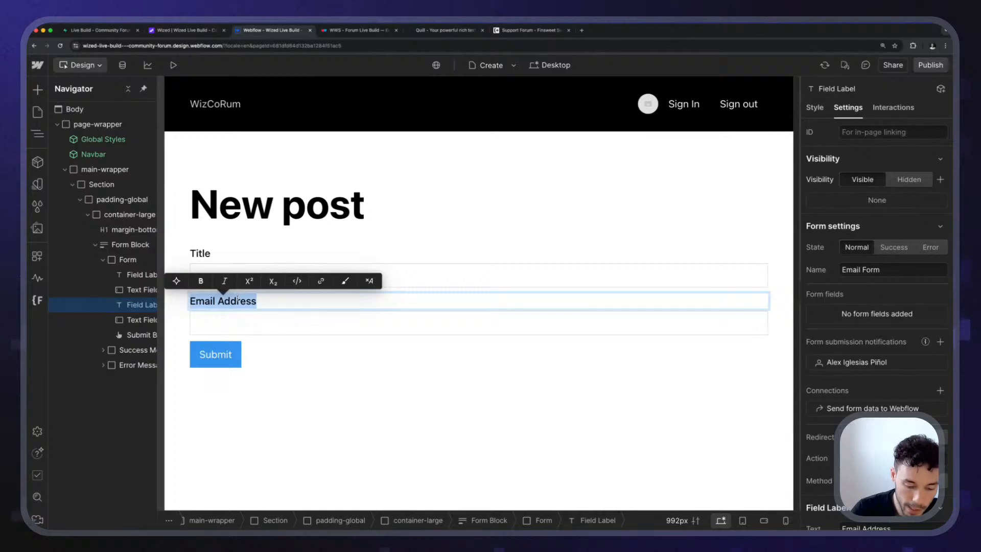
pyautogui.write('Category')
pyautogui.press('Escape')
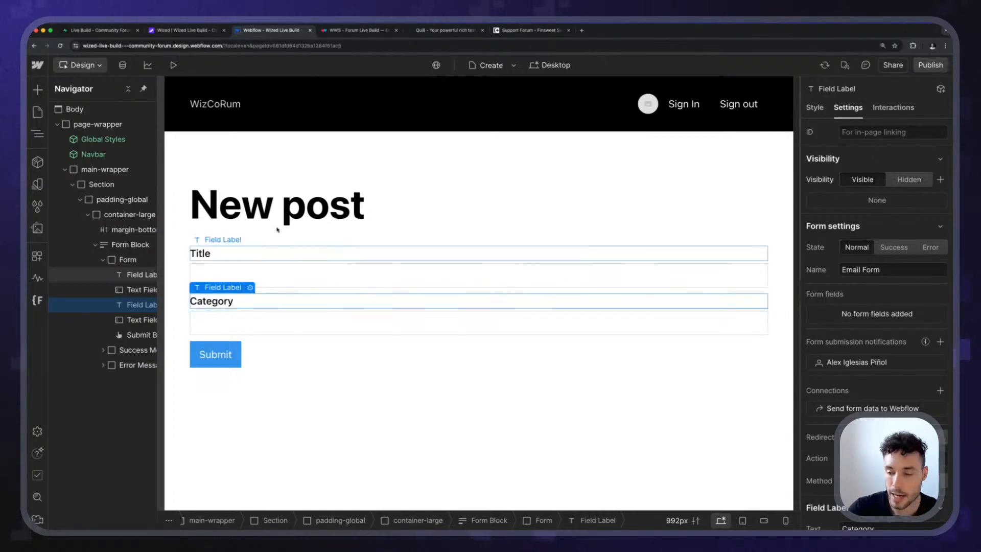
# Check the Categories collection in the CMS, and delete the text field below the Category label on the Create page.
pyautogui.click(237, 325)
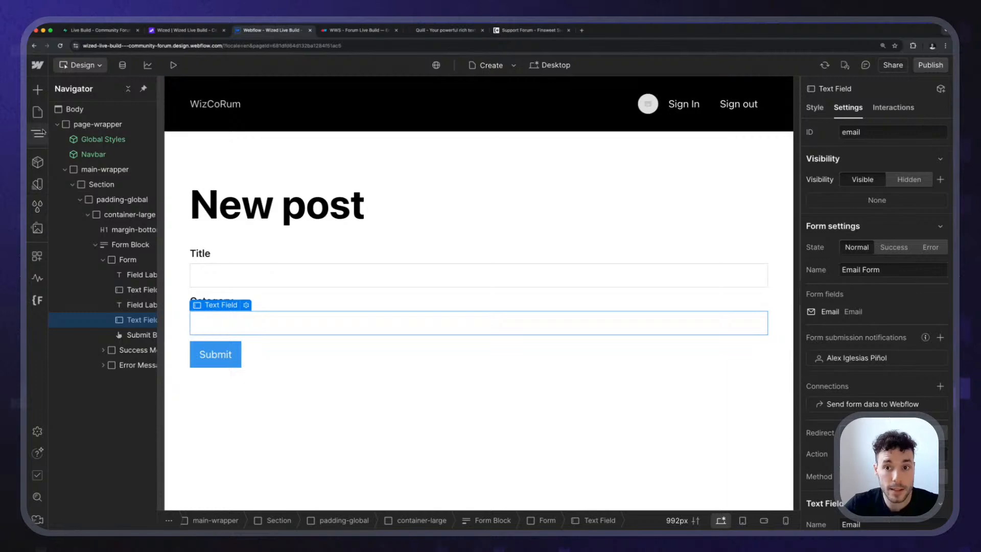
pyautogui.click(122, 65)
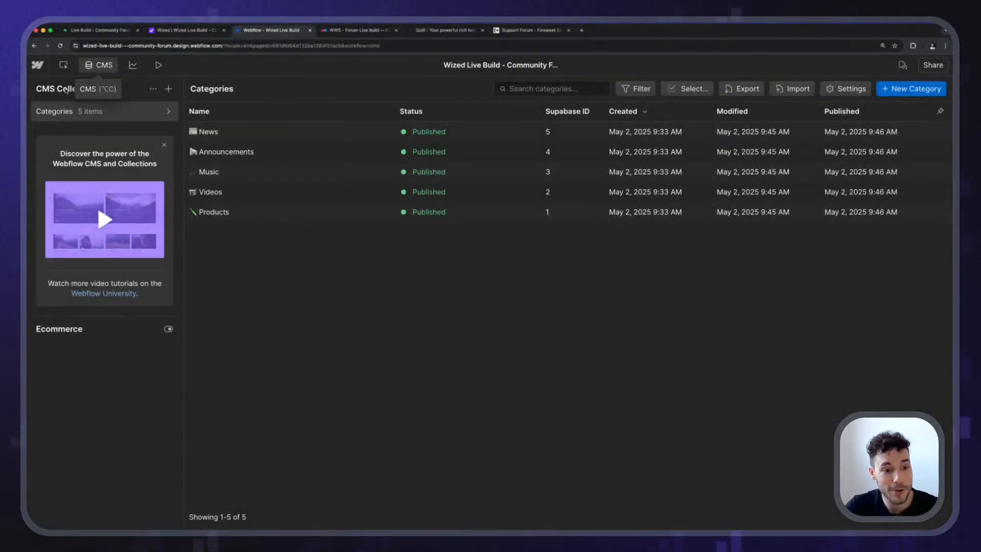
pyautogui.click(62, 66)
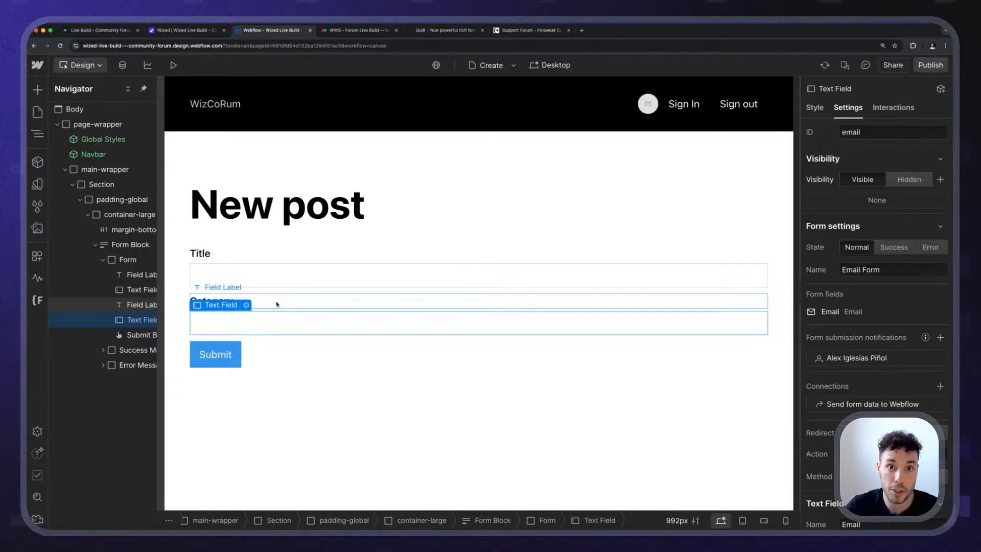
pyautogui.click(277, 304)
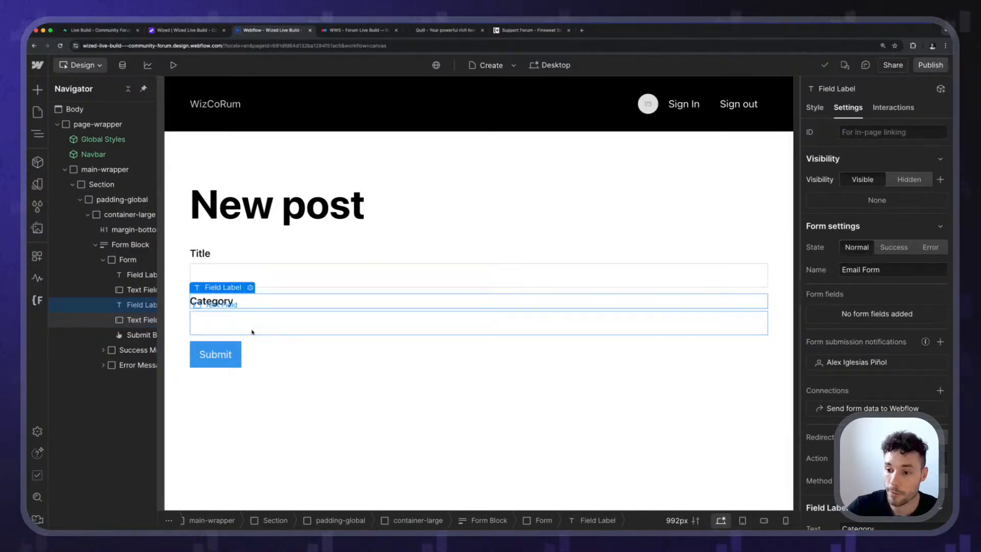
pyautogui.click(252, 327)
pyautogui.press('Delete')
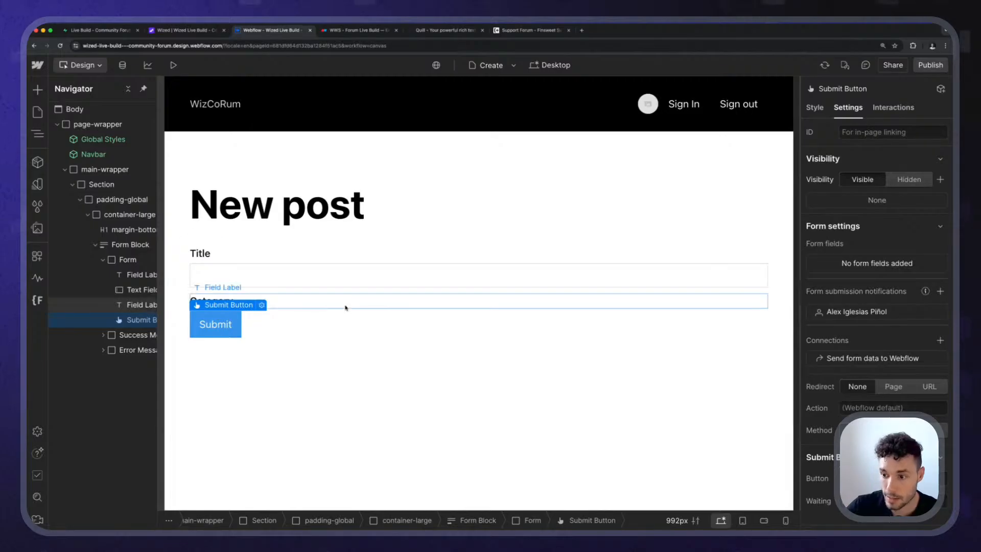
# Insert a Custom Element below the Category label and set its tag to "select".
pyautogui.click(347, 306)
pyautogui.press('super+k')
pyautogui.write('custom')
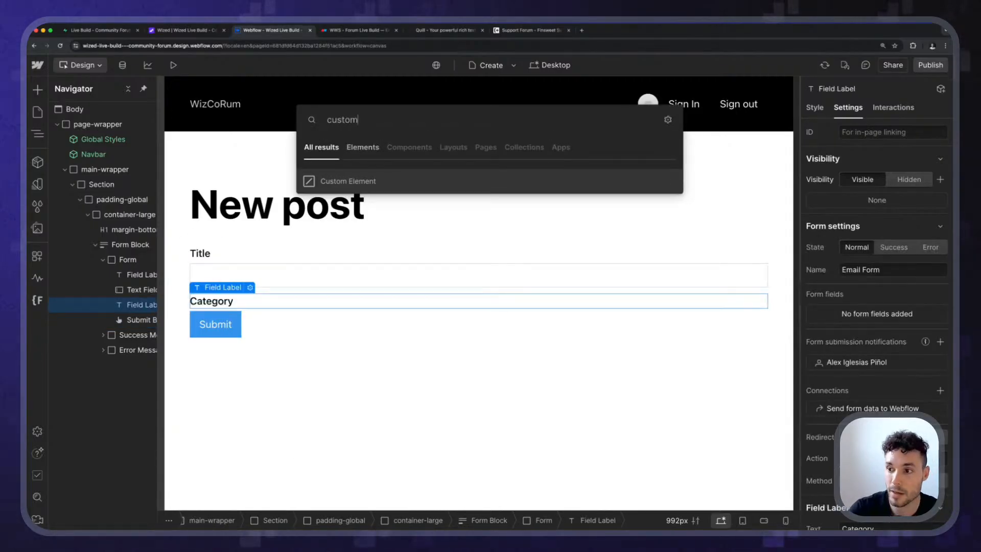
pyautogui.press('Return')
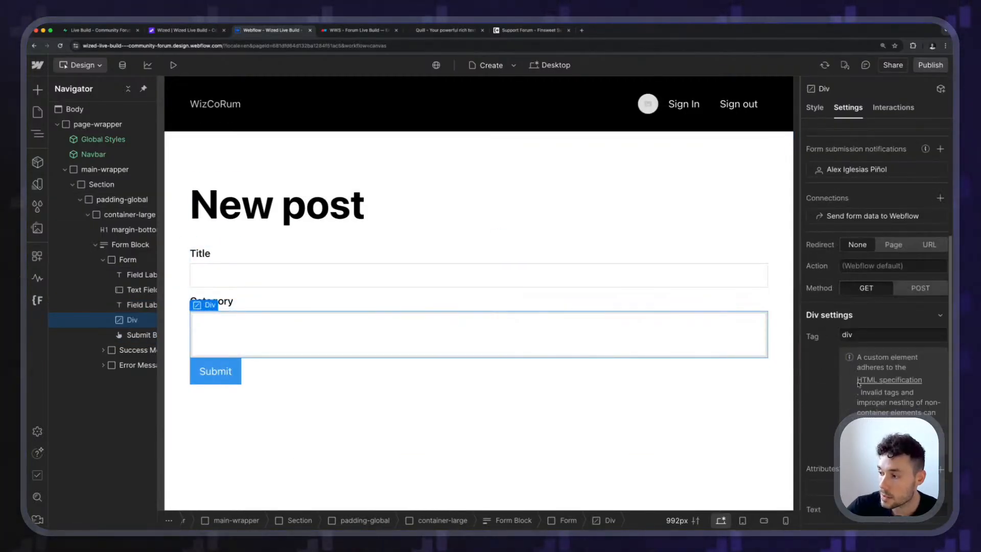
pyautogui.write('select')
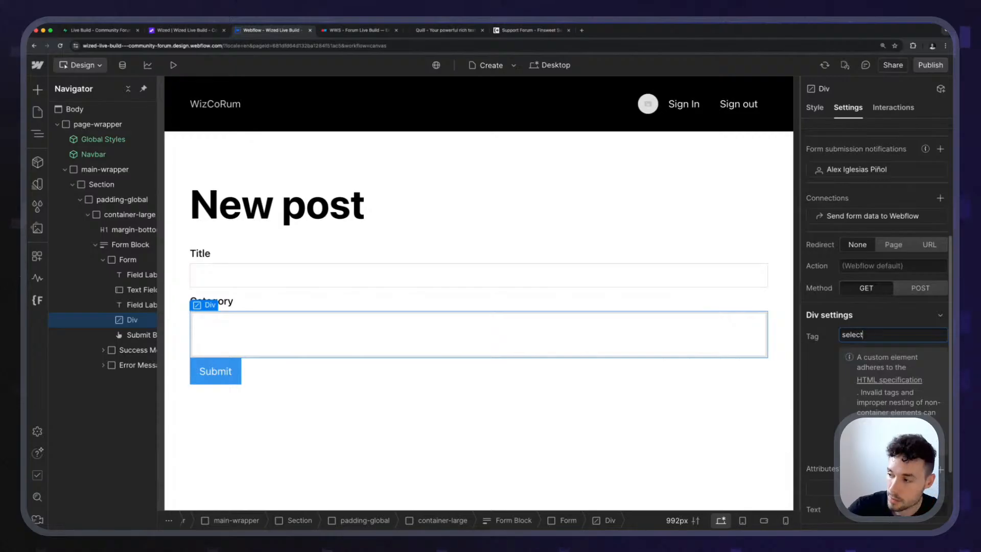
pyautogui.press('Return')
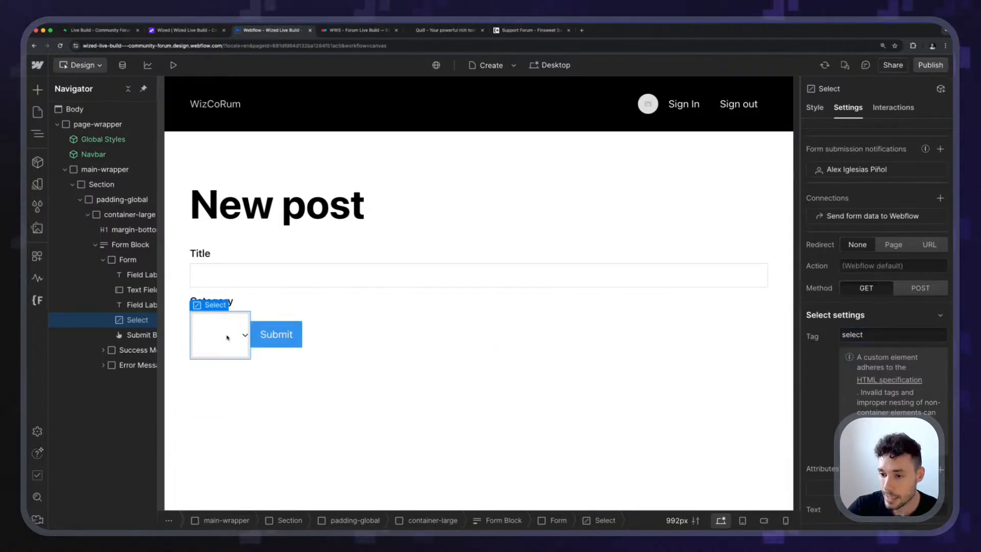
# Add a custom attribute to the Category select element with the name "class" and the value "w-input".
pyautogui.scroll(-1, 892, 376)
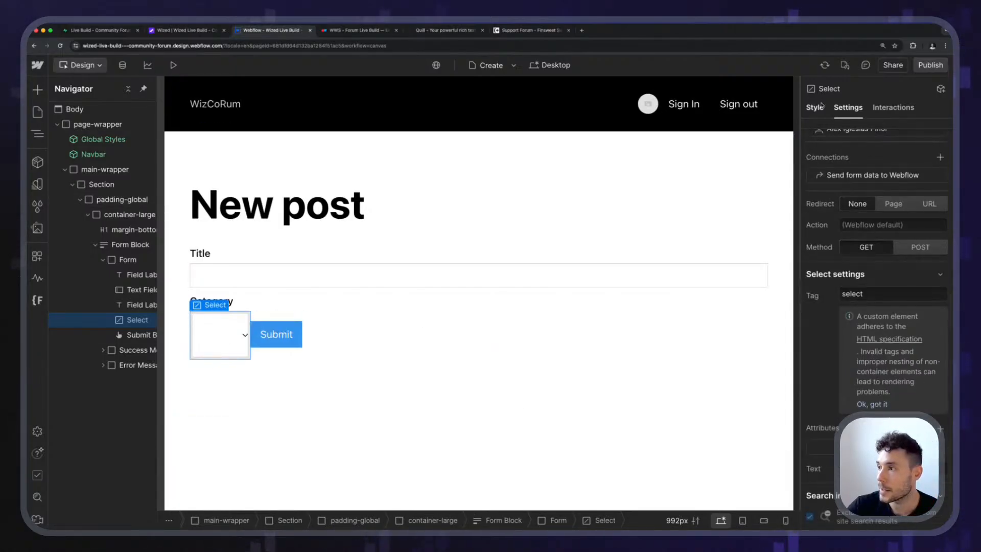
pyautogui.click(822, 106)
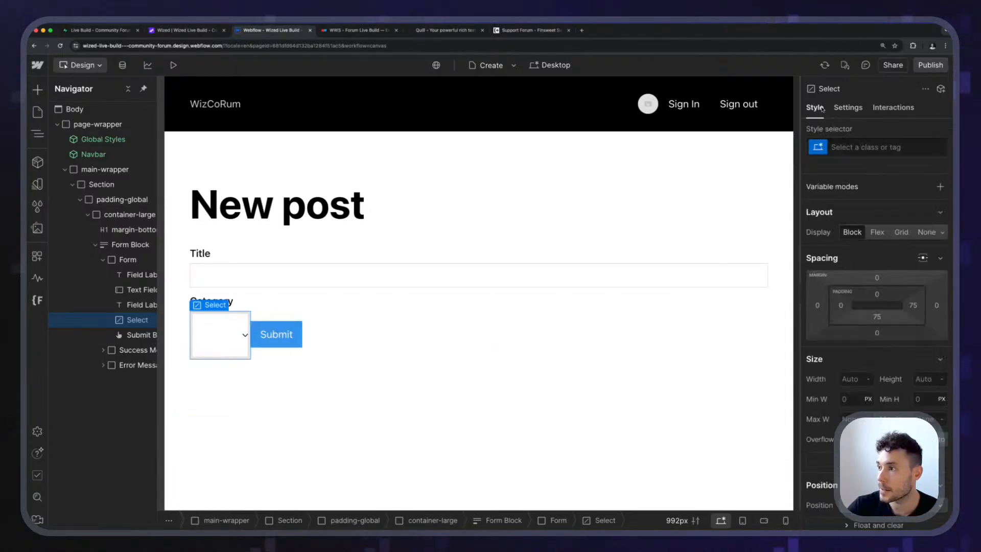
pyautogui.click(231, 270)
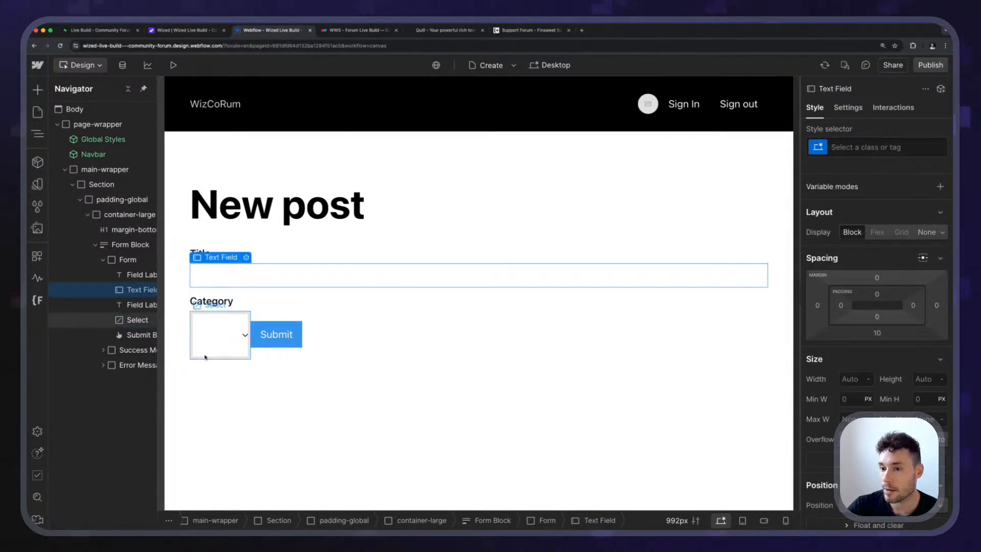
pyautogui.click(209, 327)
pyautogui.click(847, 107)
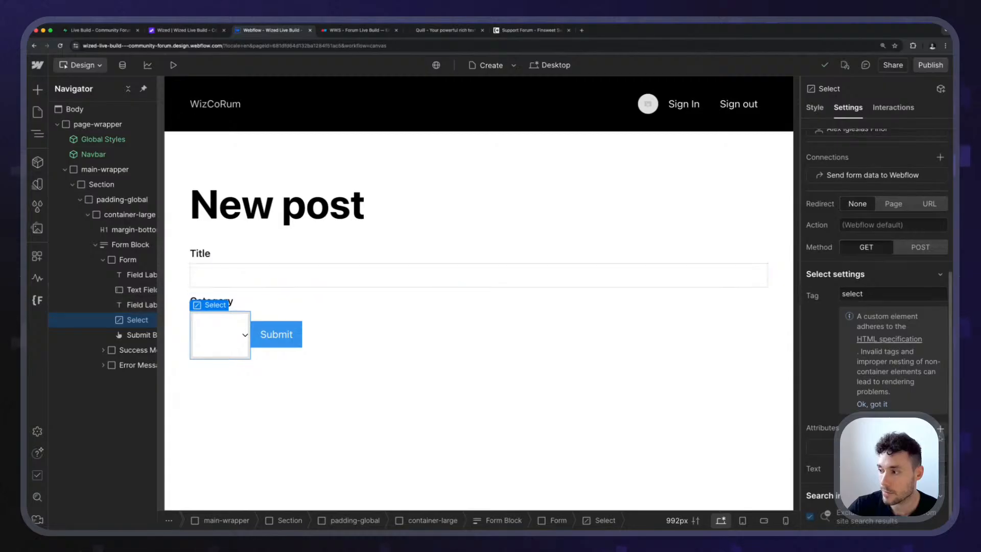
pyautogui.click(941, 430)
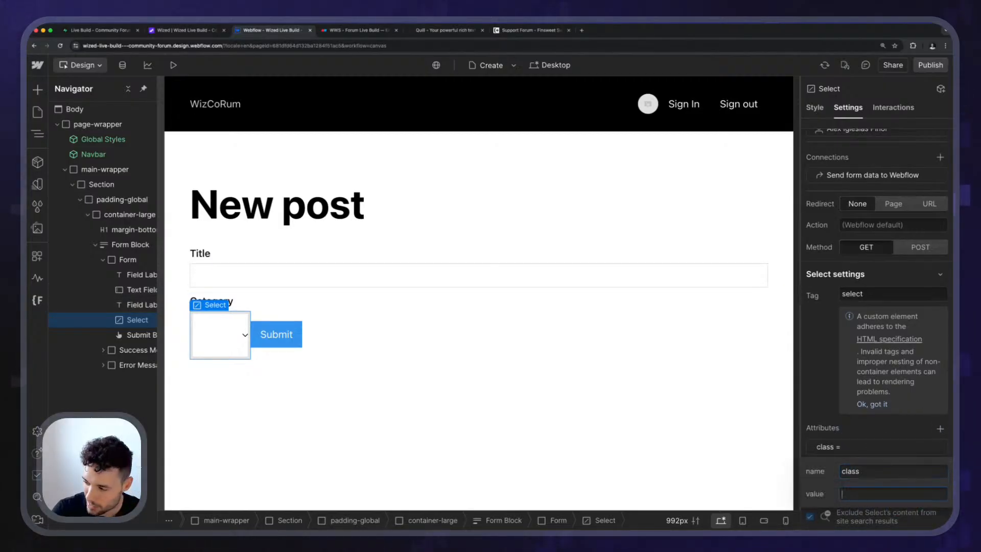
pyautogui.write('w-inpu')
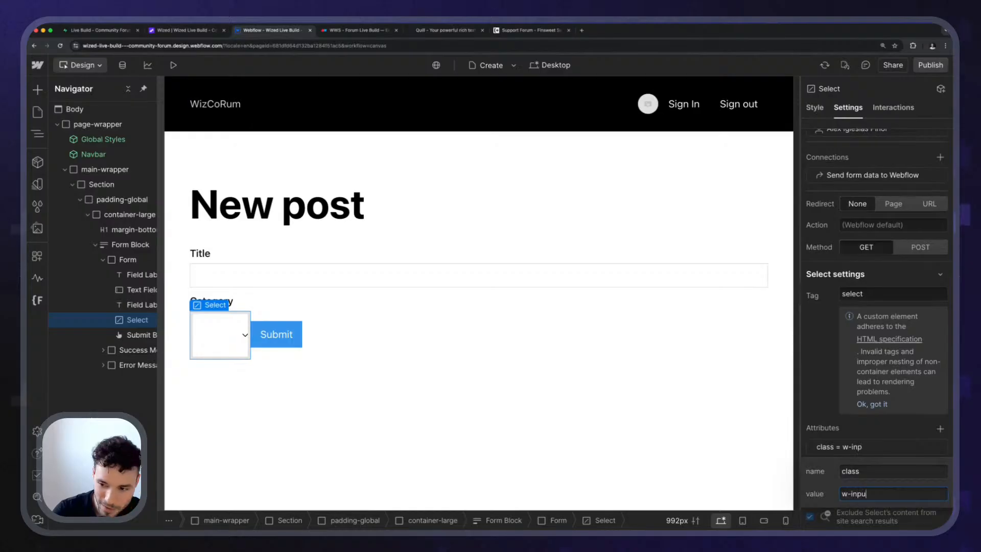
pyautogui.write('t')
pyautogui.press('Return')
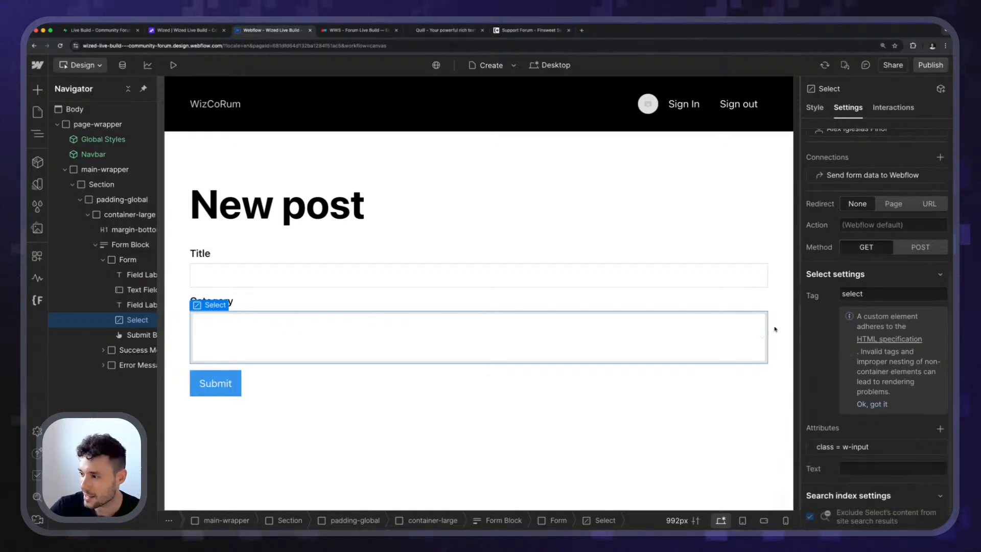
# Preview the page to try out the Category dropdown, and return to the design view.
pyautogui.click(570, 263)
pyautogui.click(388, 334)
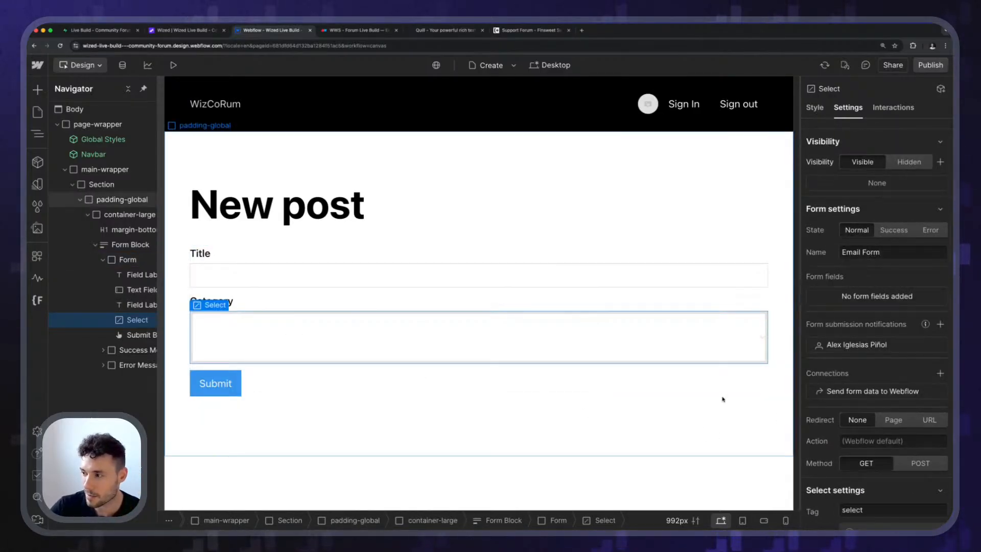
pyautogui.click(172, 66)
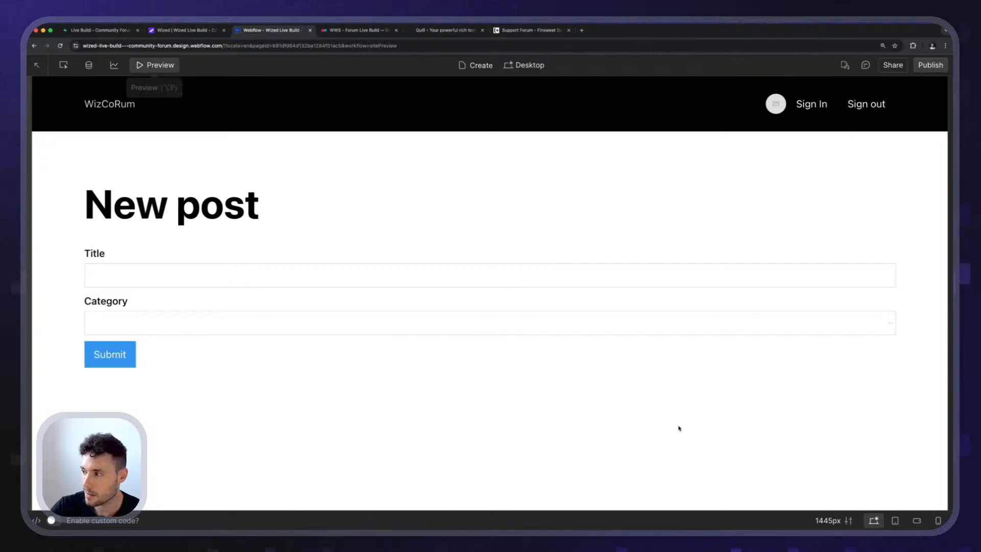
pyautogui.click(736, 328)
pyautogui.click(165, 68)
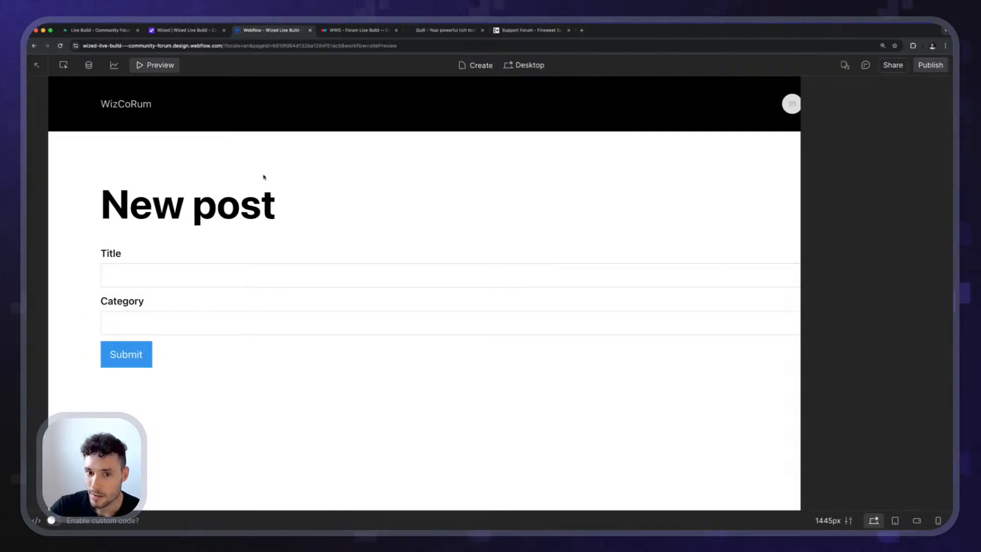
# Compare the style options of the Category select and the Title text field, and review the select's tag and attribute settings.
pyautogui.scroll(-4, 880, 371)
pyautogui.click(815, 107)
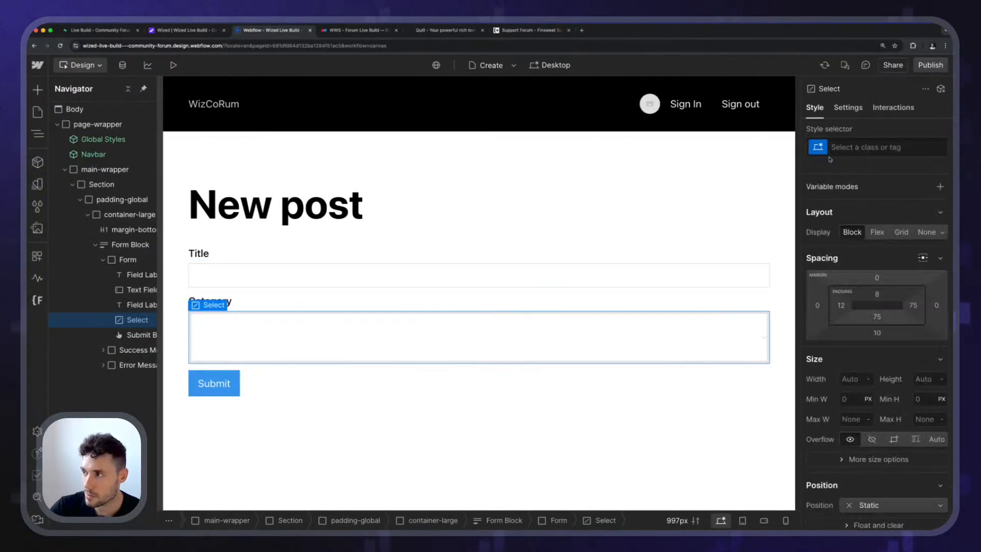
pyautogui.click(851, 148)
pyautogui.click(701, 357)
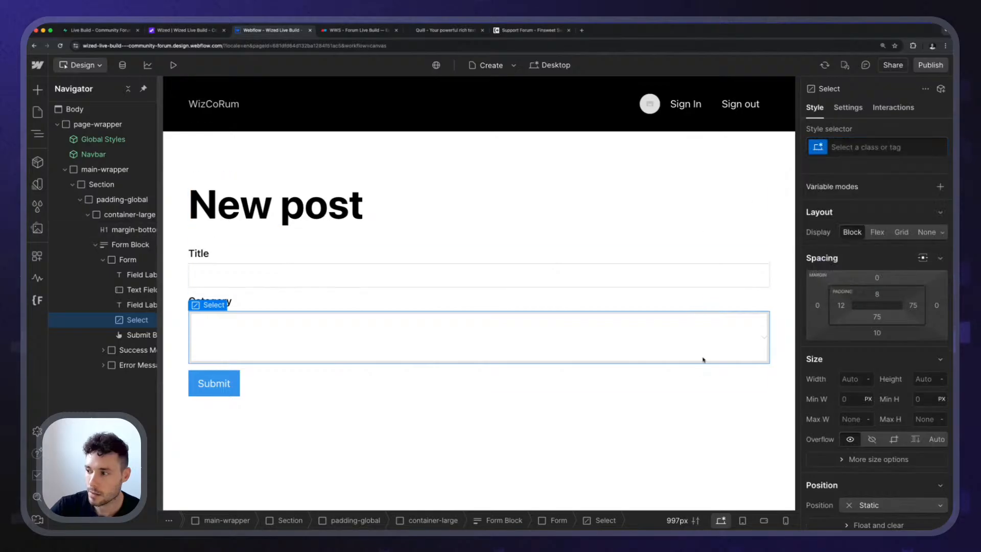
pyautogui.click(700, 273)
pyautogui.click(681, 335)
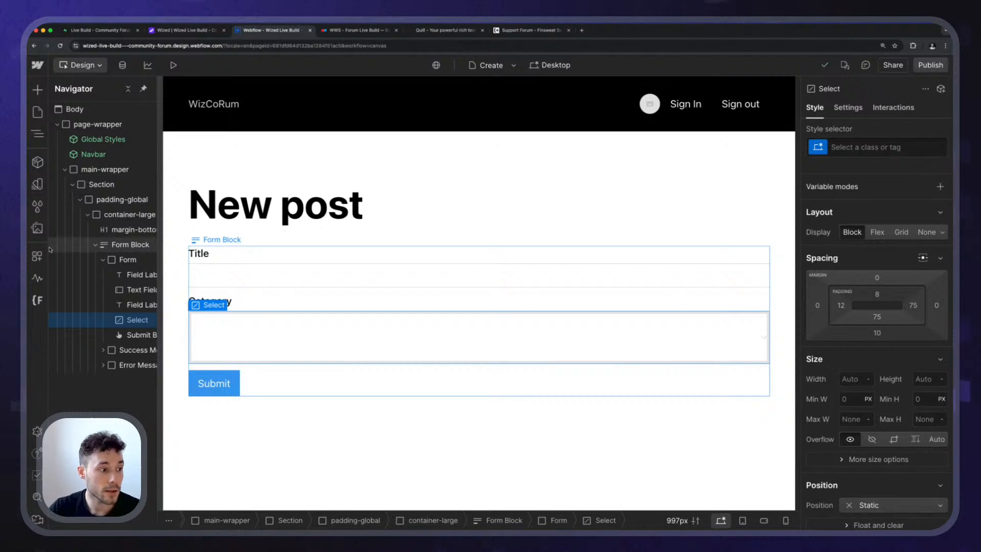
pyautogui.press('d')
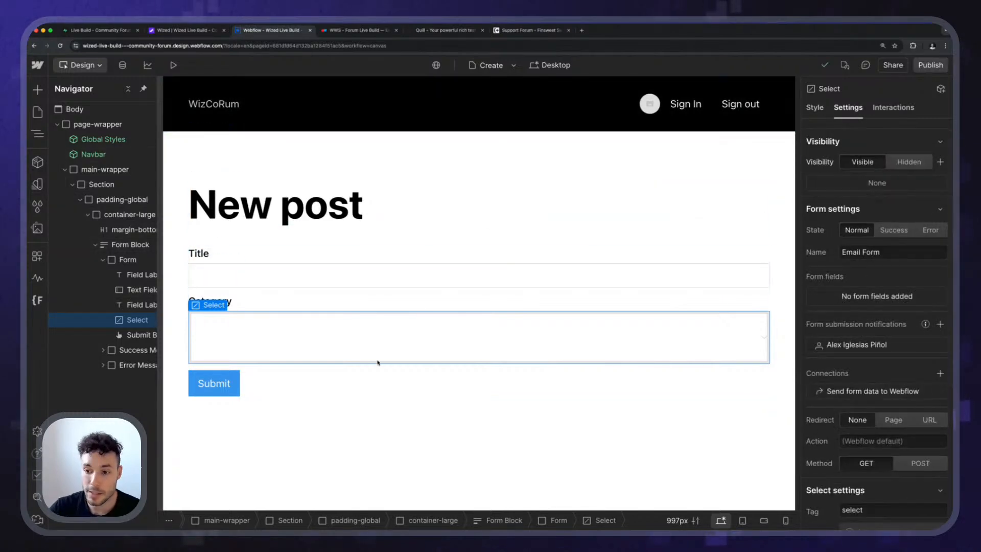
pyautogui.scroll(-5, 946, 373)
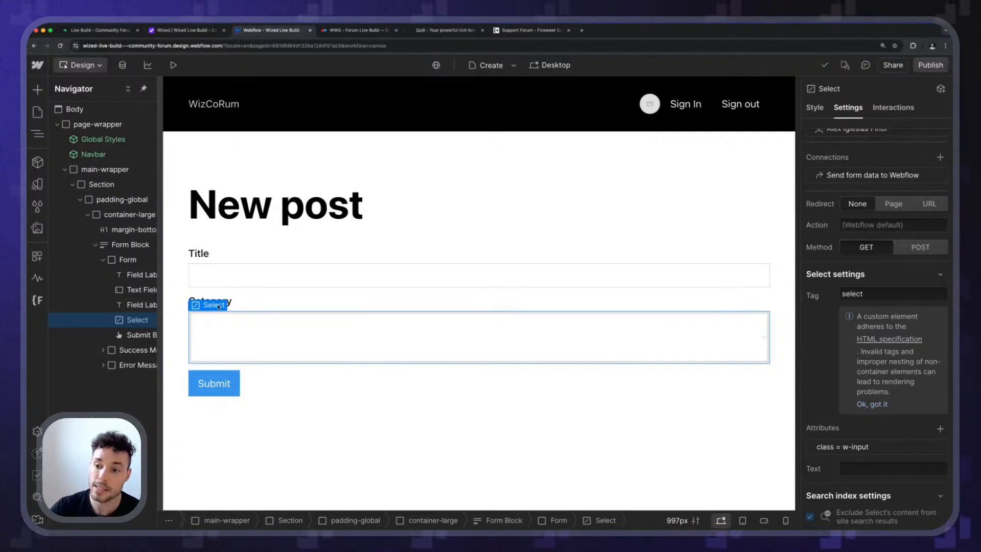
# Insert a Collection List inside the Category select and set its source to Categories.
pyautogui.press('super+e')
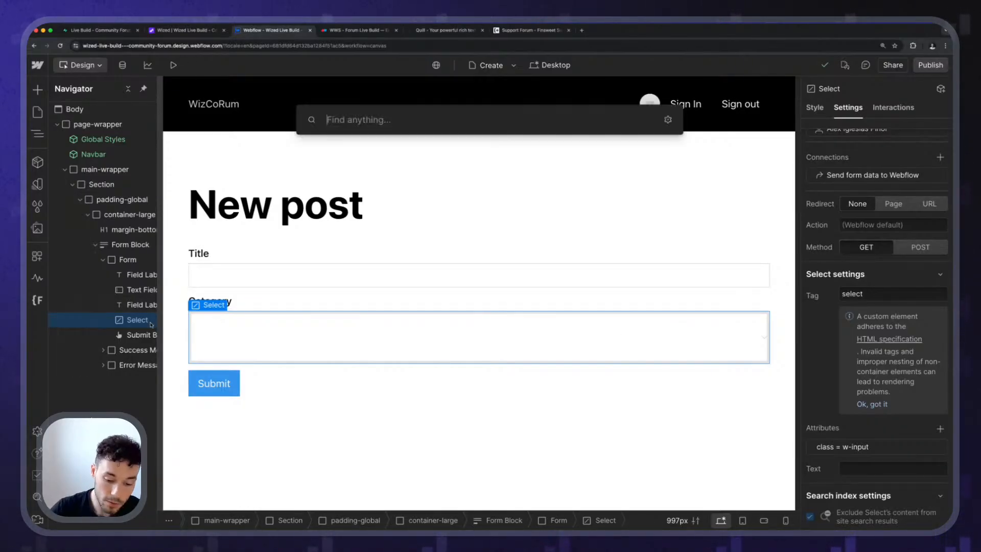
pyautogui.write('coll')
pyautogui.press('Return')
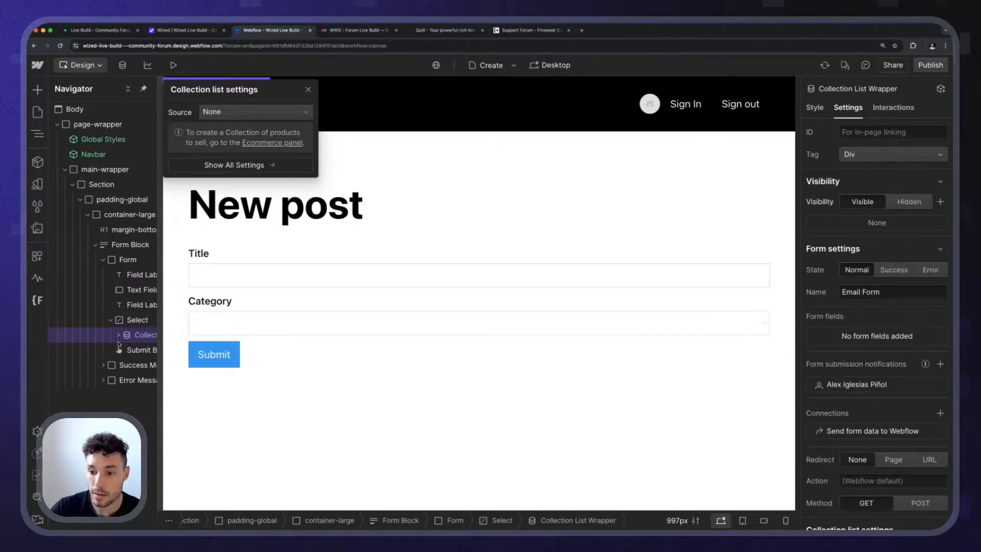
pyautogui.click(241, 112)
pyautogui.click(231, 158)
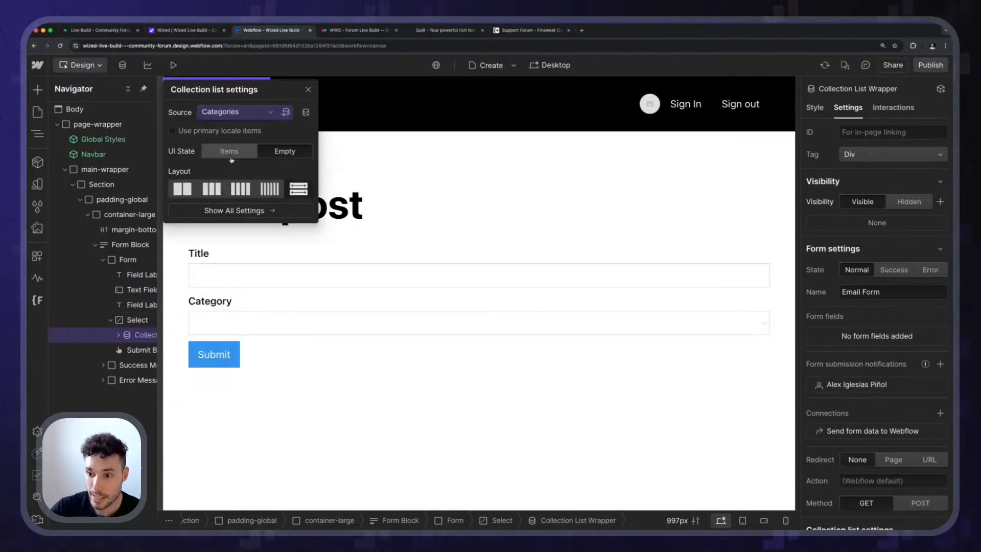
# Insert a Custom Element inside the Collection Item of the Category select's list and set its tag to "option".
pyautogui.moveTo(158, 325); pyautogui.dragTo(177, 324)
pyautogui.click(118, 334)
pyautogui.click(127, 351)
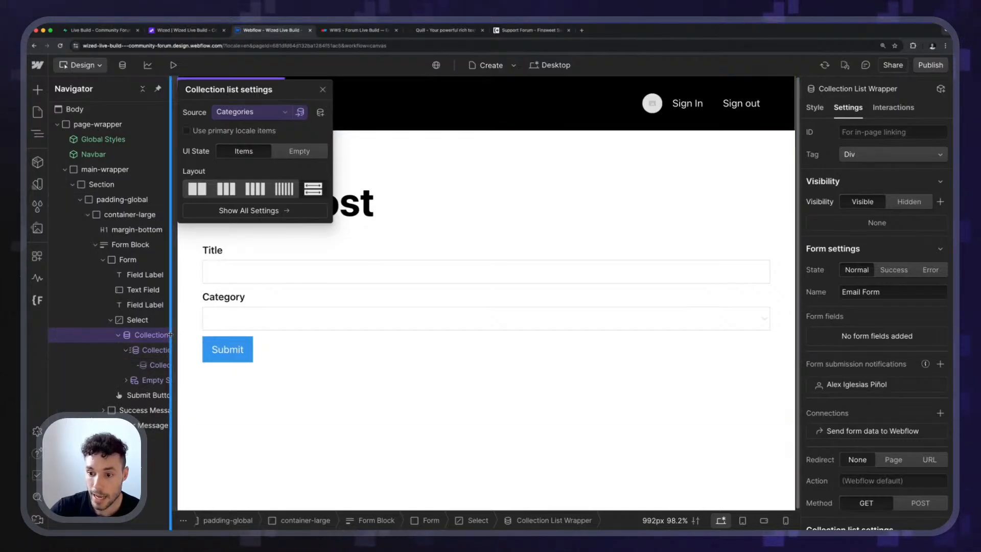
pyautogui.click(151, 365)
pyautogui.press('super+e')
pyautogui.write('div block')
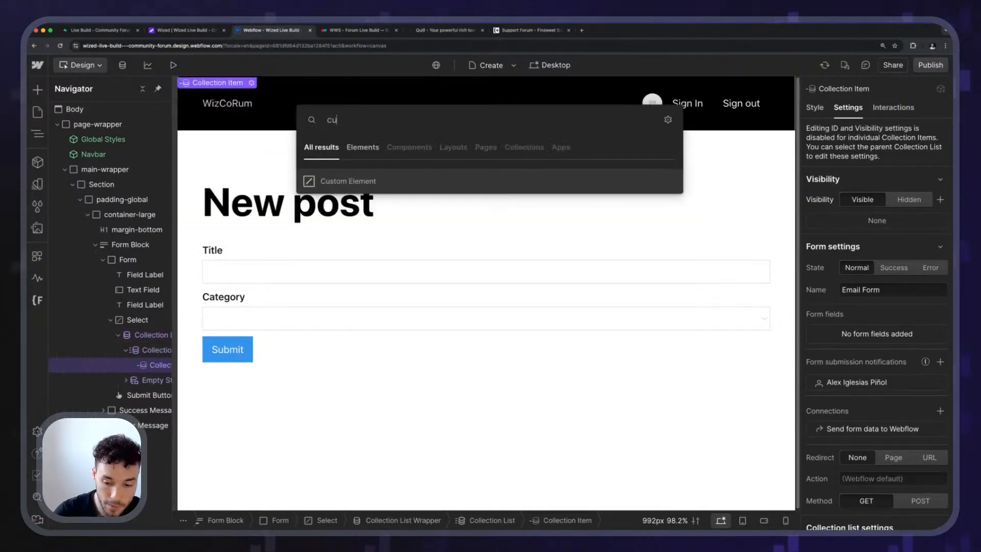
pyautogui.press('Return')
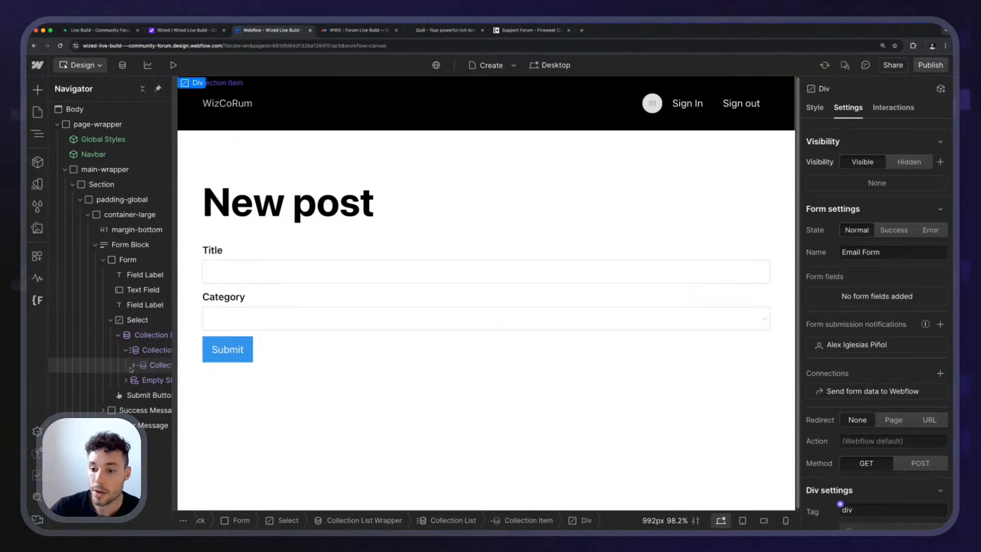
pyautogui.click(134, 365)
pyautogui.scroll(-5, 878, 338)
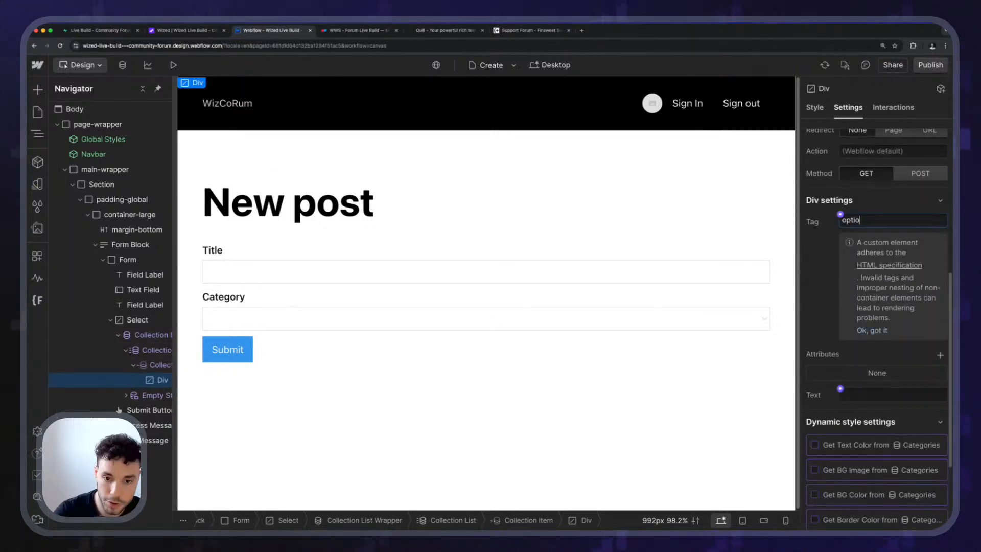
pyautogui.click(819, 254)
# Connect the Option element's text to the Name field of the Categories collection.
pyautogui.scroll(-3, 821, 273)
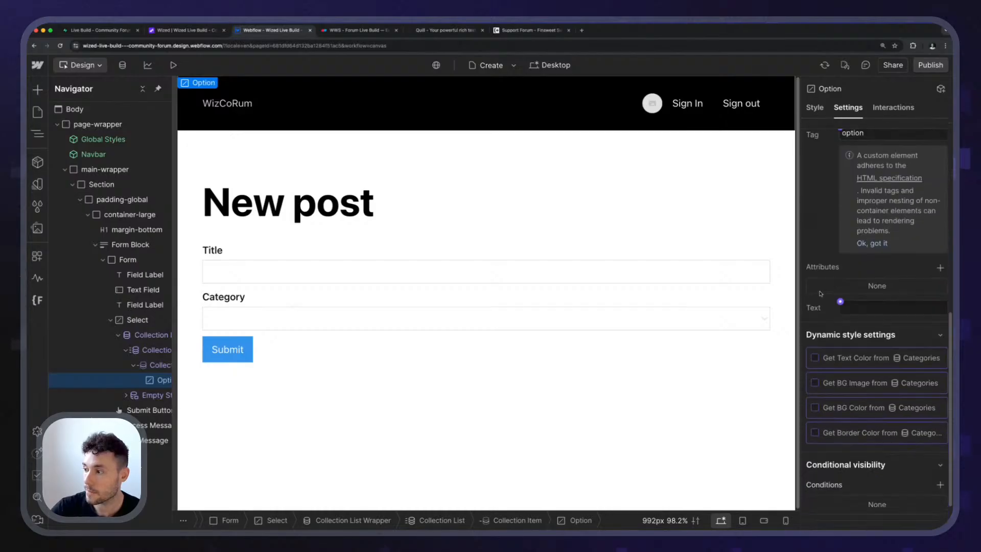
pyautogui.click(857, 277)
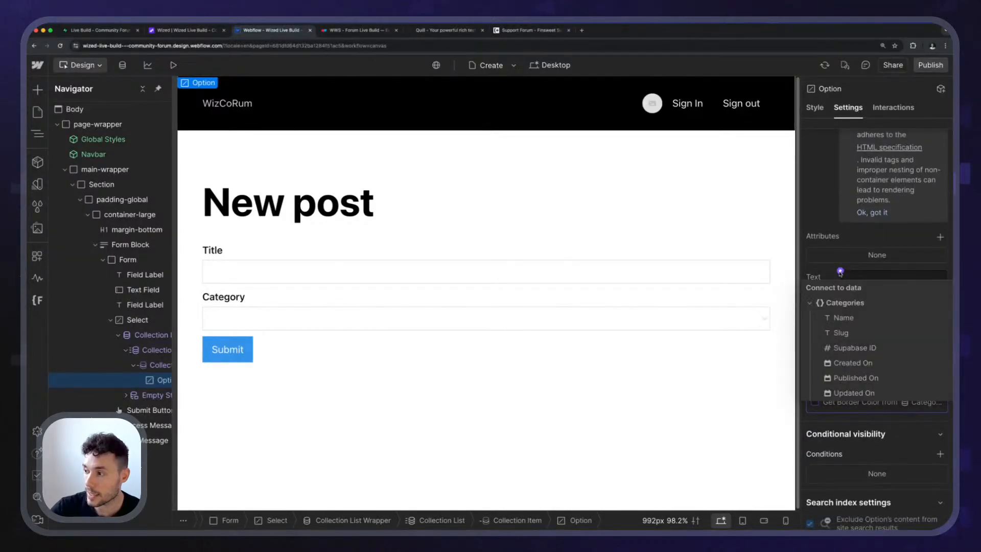
pyautogui.click(847, 318)
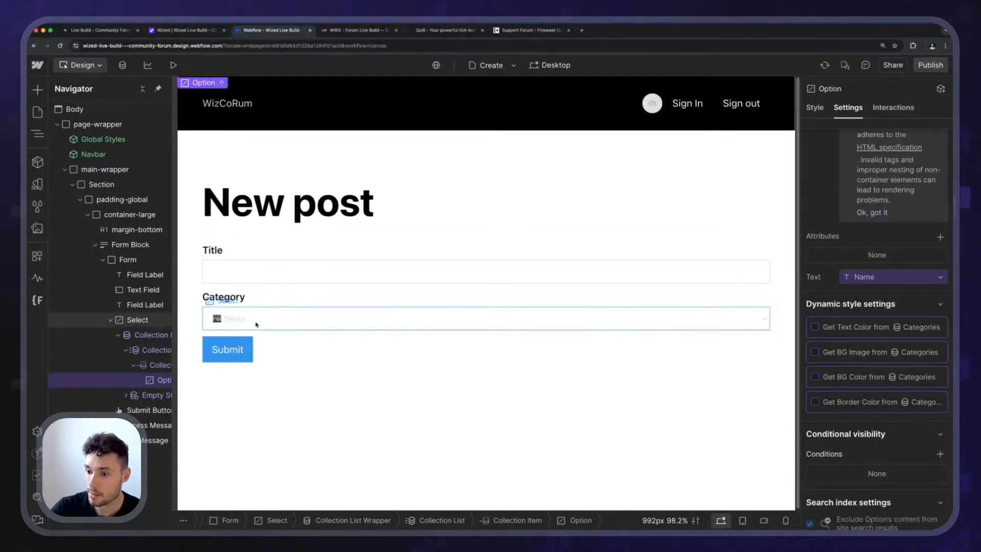
pyautogui.scroll(-1, 875, 375)
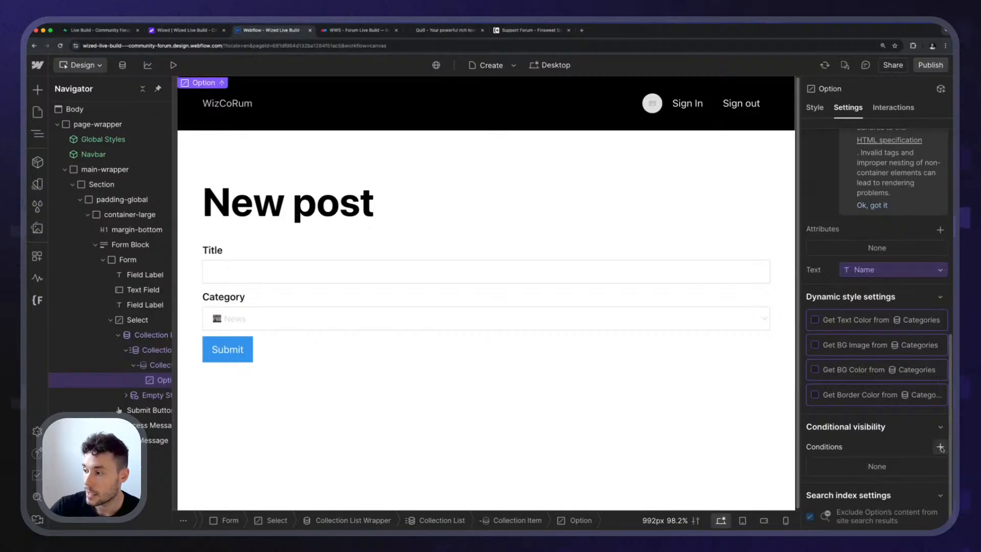
pyautogui.click(940, 446)
pyautogui.click(857, 452)
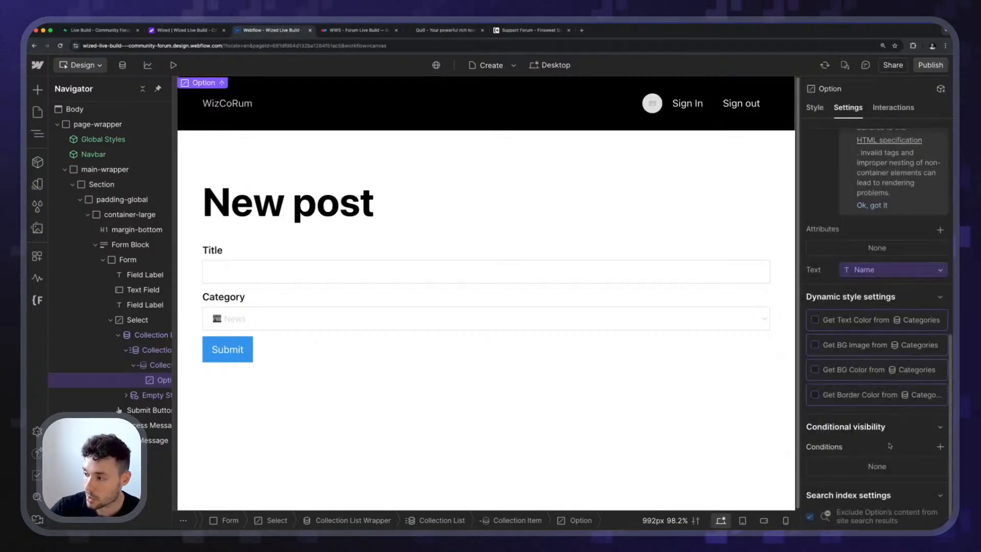
# Add a custom attribute named "value" to the Option element and connect its value to the Supabase ID field.
pyautogui.scroll(3, 865, 444)
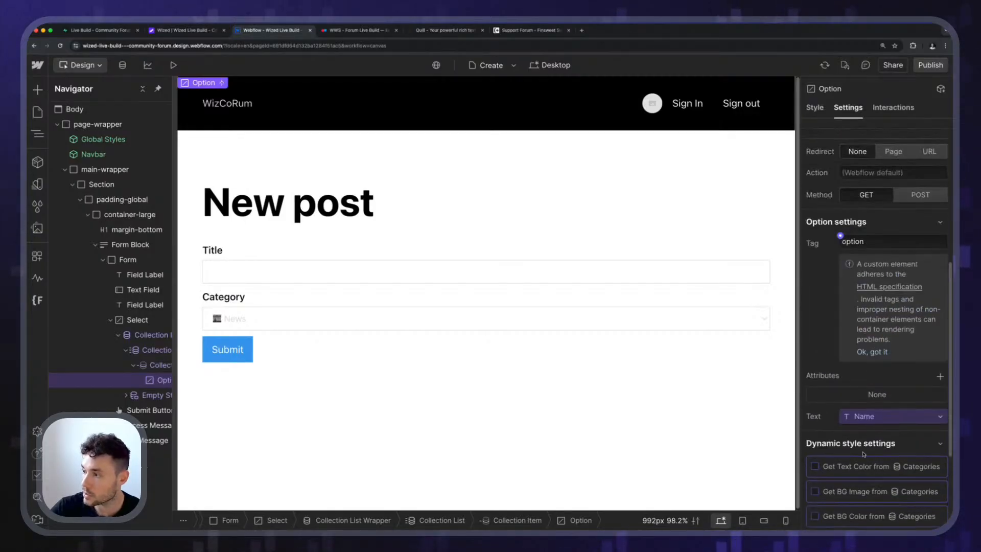
pyautogui.click(940, 377)
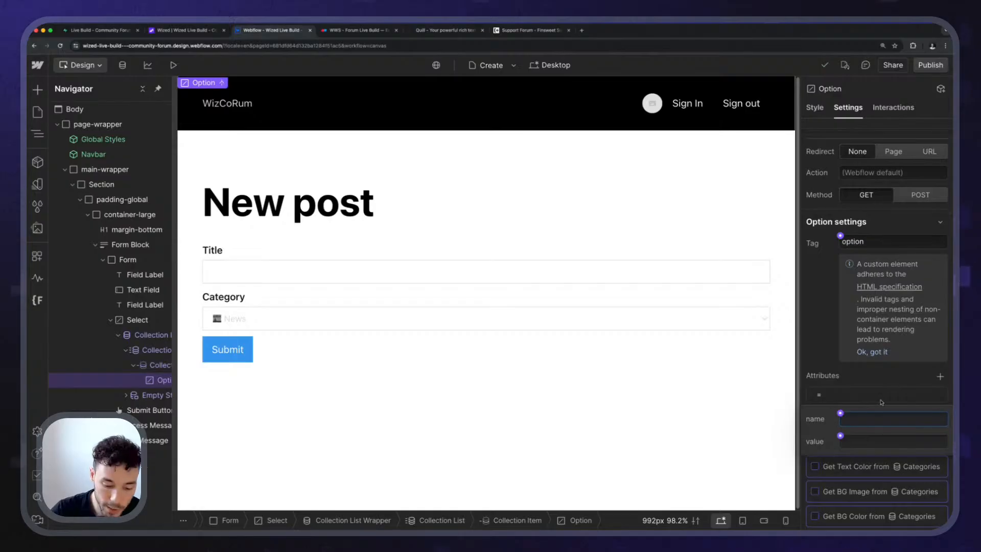
pyautogui.click(840, 435)
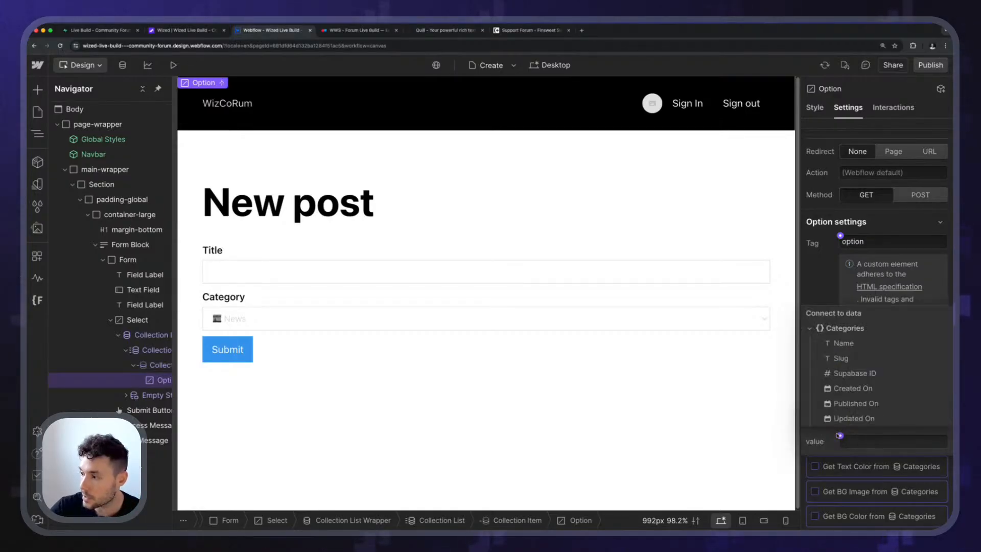
pyautogui.click(855, 373)
pyautogui.click(880, 385)
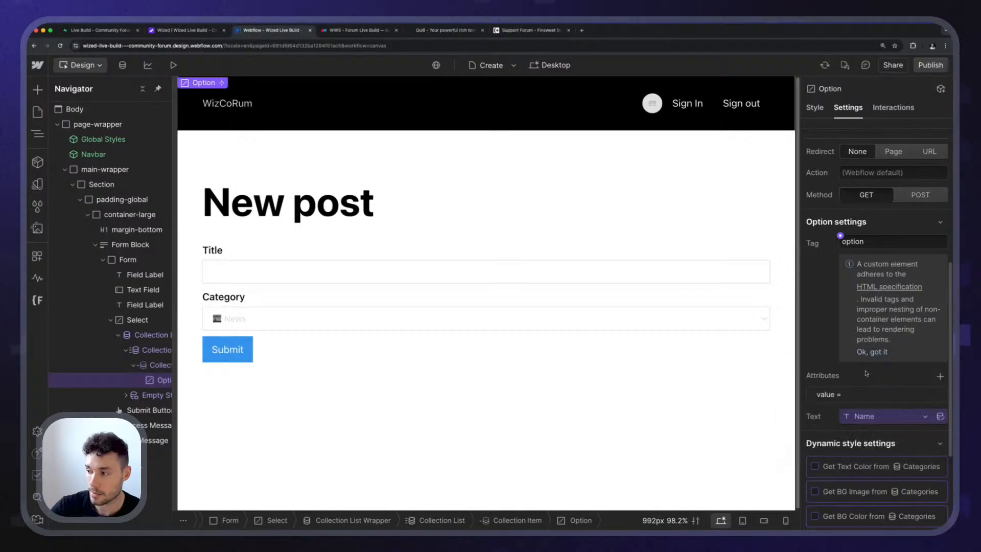
# Preview the page and look through the options of the Category dropdown.
pyautogui.click(174, 65)
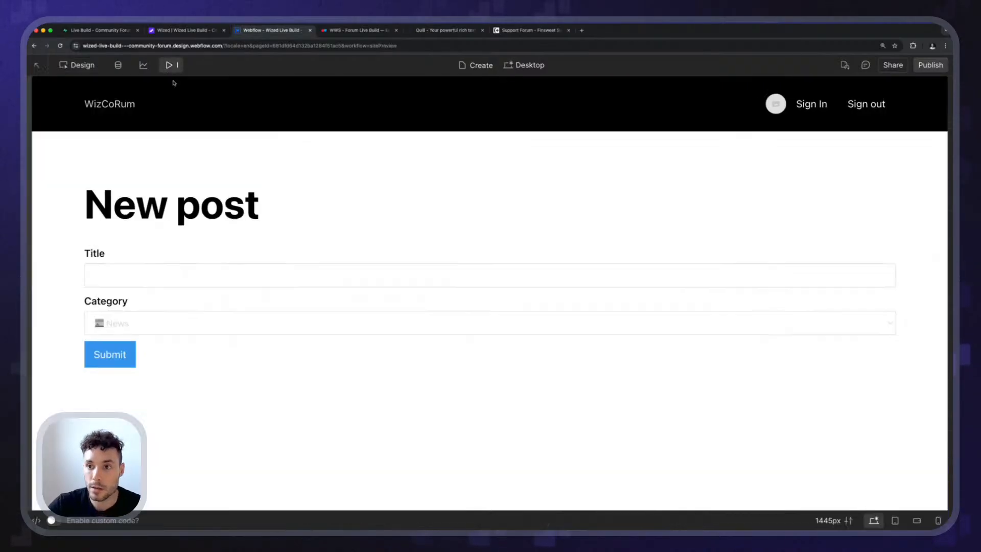
pyautogui.click(170, 329)
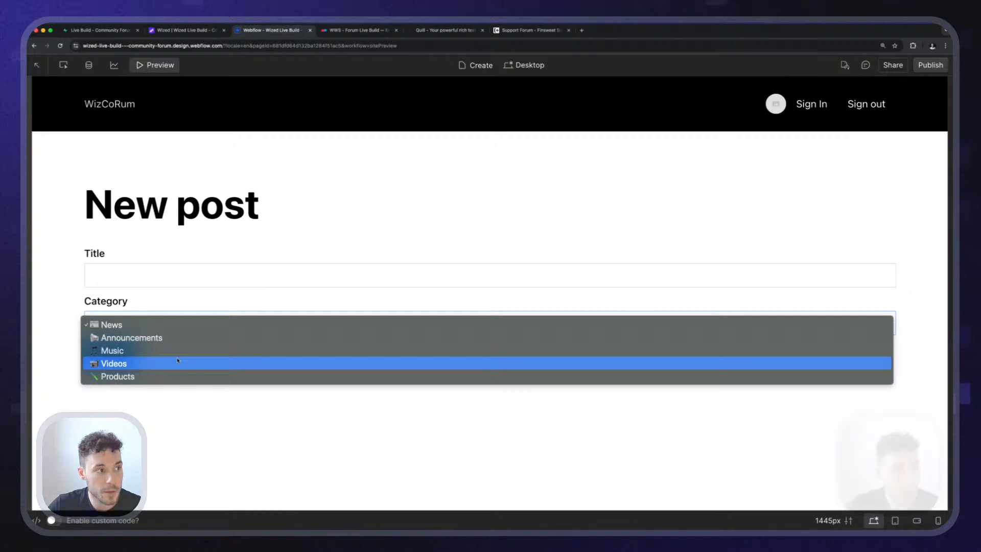
pyautogui.click(145, 303)
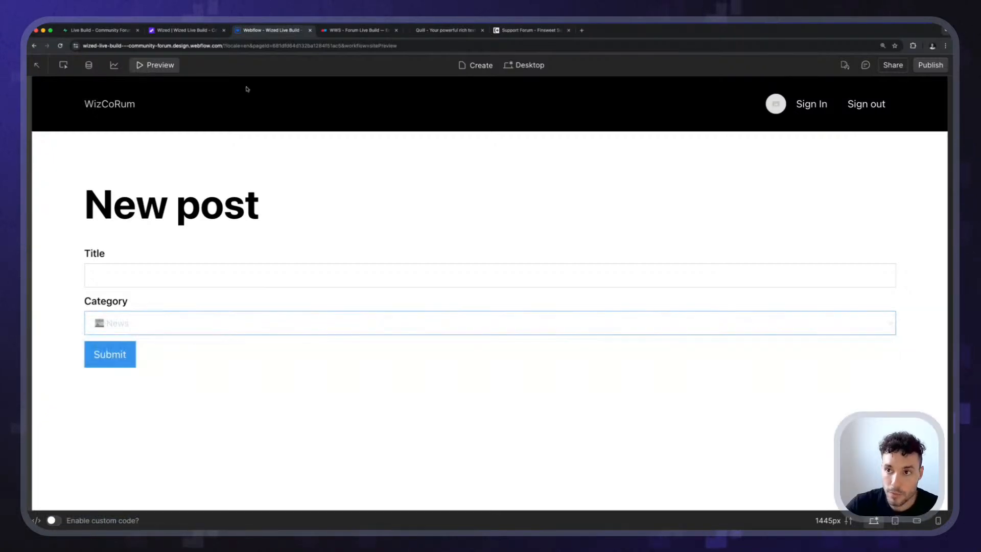
# Compare the ids in Supabase's categories table with the Supabase ID values of the category items in the Webflow CMS.
pyautogui.click(112, 30)
pyautogui.click(90, 210)
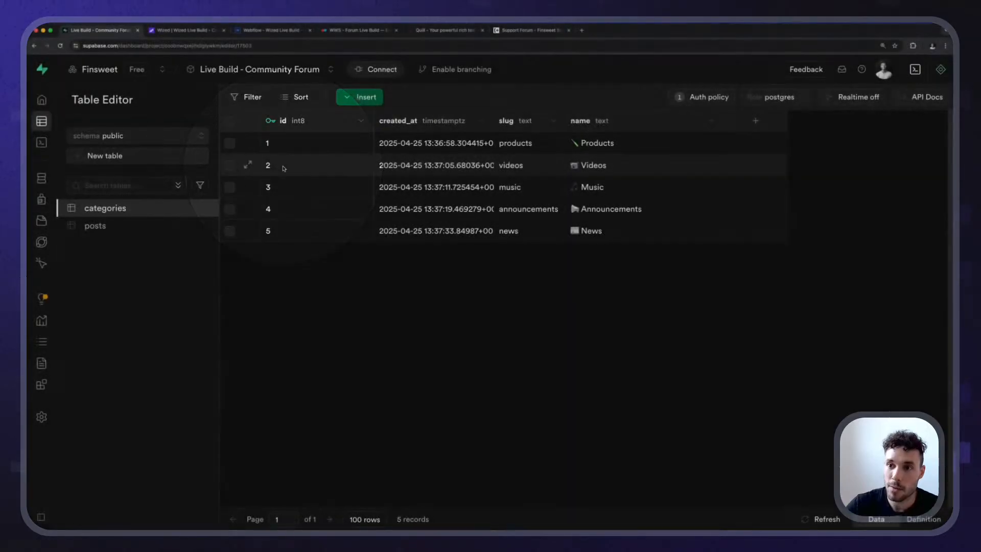
pyautogui.click(270, 30)
pyautogui.click(90, 65)
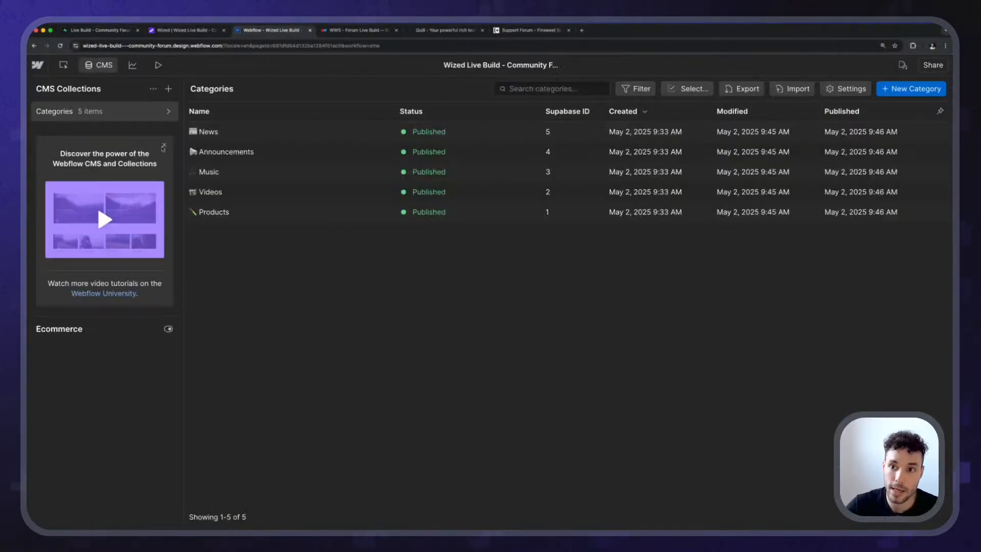
pyautogui.click(514, 133)
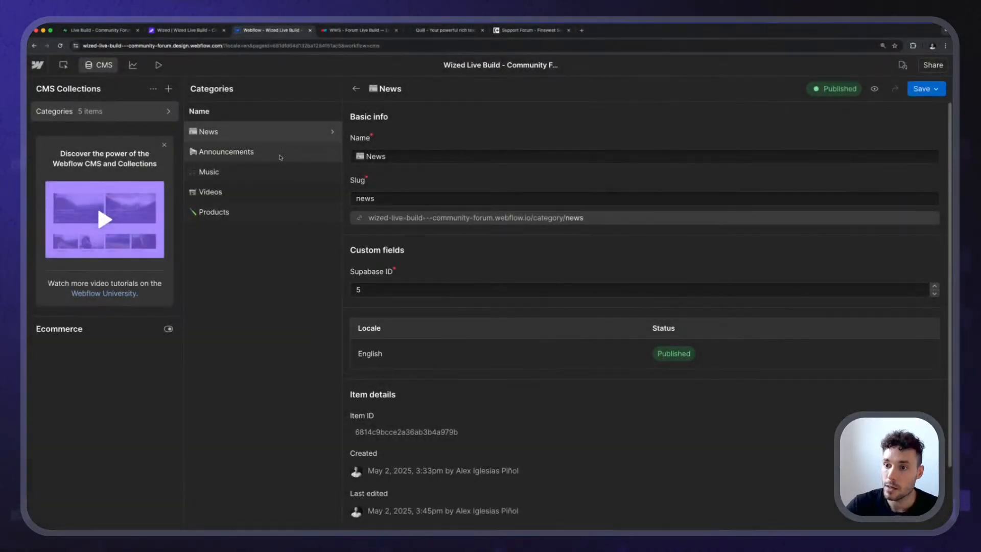
pyautogui.click(280, 154)
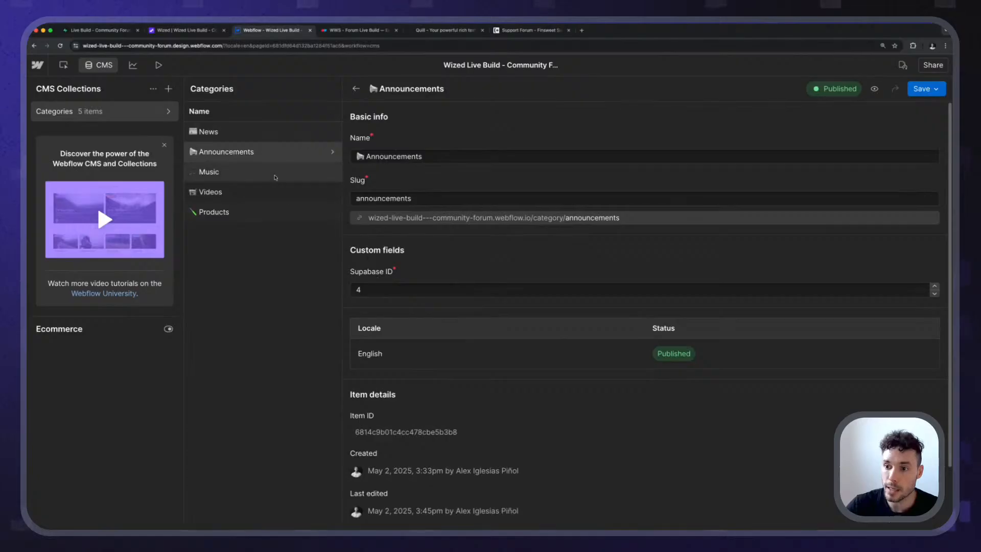
pyautogui.click(255, 191)
pyautogui.click(265, 172)
pyautogui.click(271, 134)
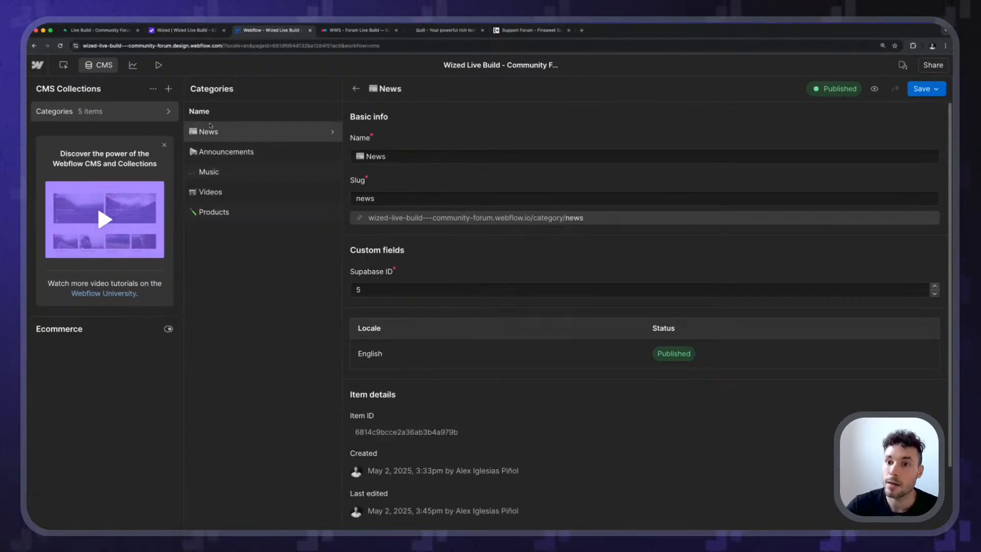
# Return to the New post page, check the Category dropdown in preview once more, and go back to the design view.
pyautogui.click(64, 65)
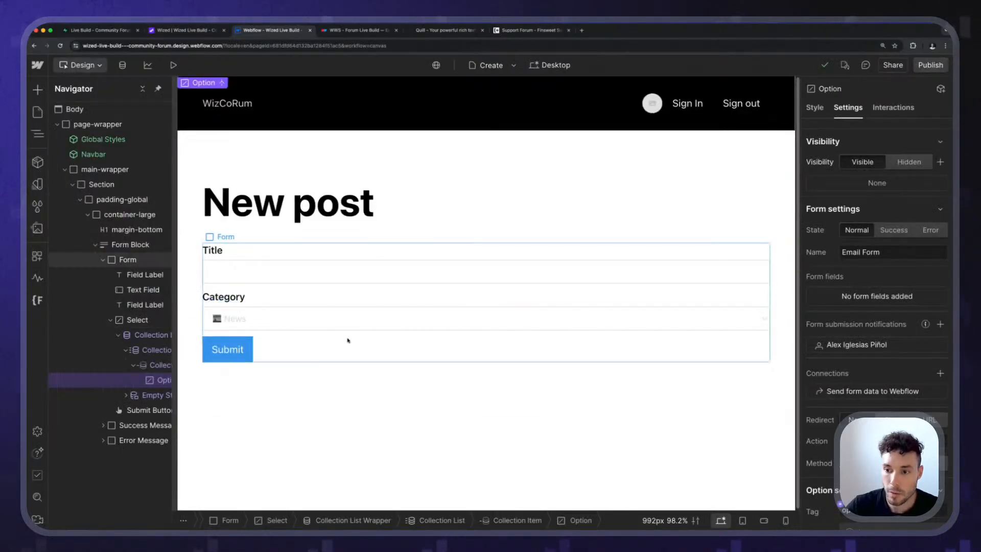
pyautogui.click(173, 65)
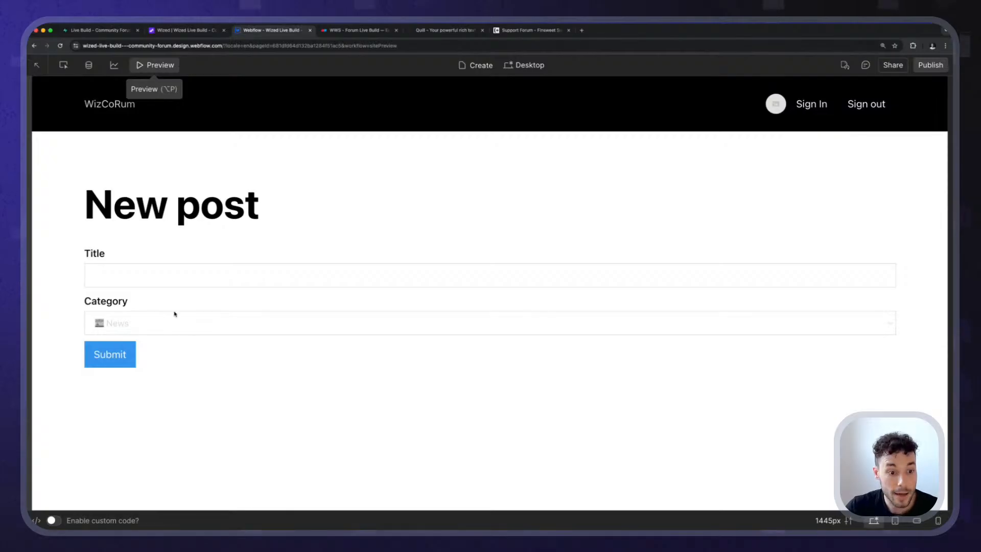
pyautogui.click(173, 324)
pyautogui.click(76, 284)
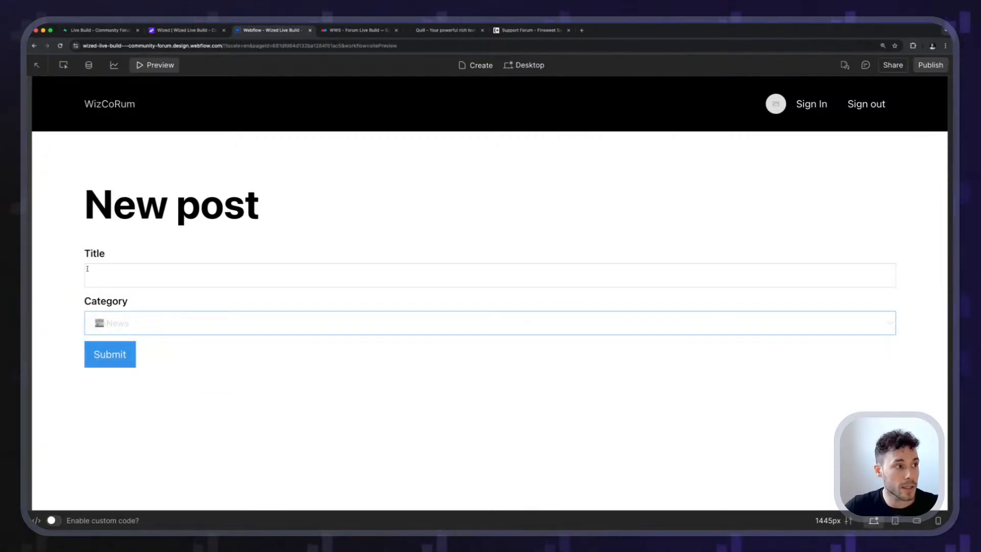
pyautogui.click(154, 67)
pyautogui.click(154, 68)
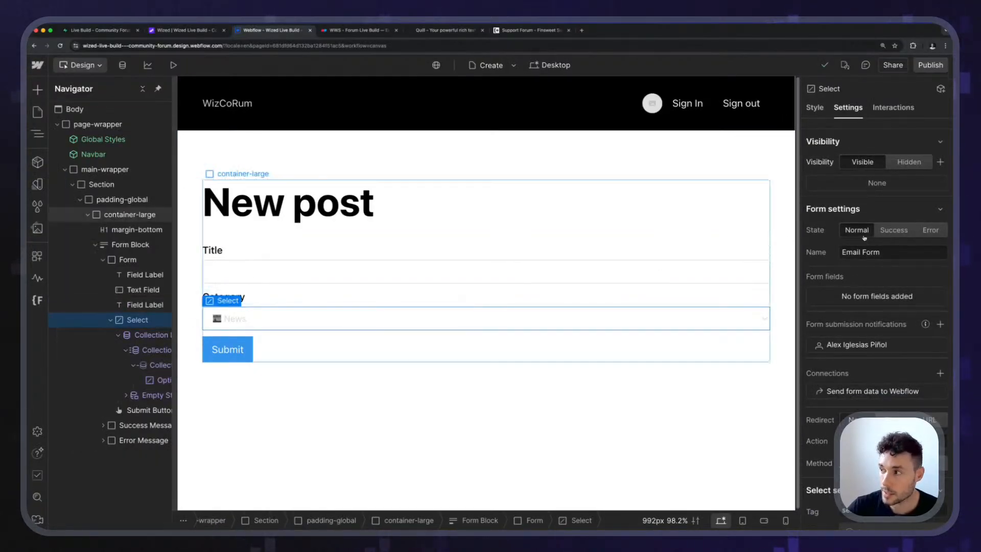
# Add a custom attribute to the Category select element with the name "name" and the value "category_id".
pyautogui.scroll(-4, 825, 349)
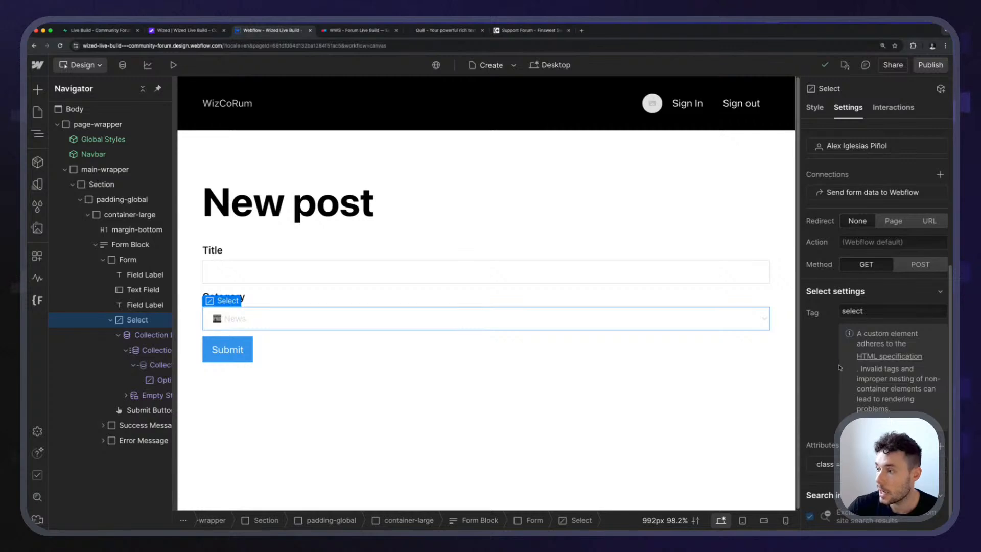
pyautogui.click(940, 446)
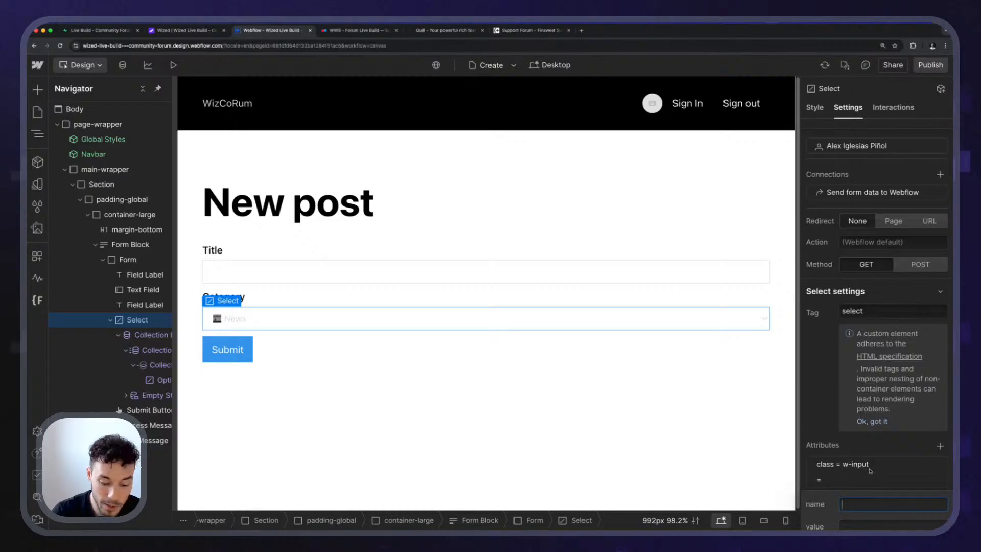
pyautogui.write('name')
pyautogui.press('Tab')
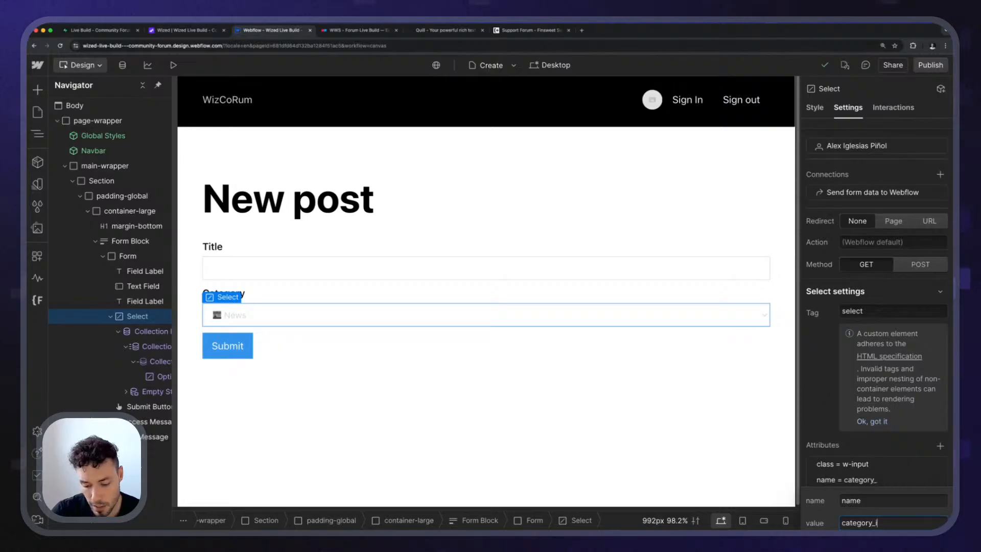
pyautogui.press('Return')
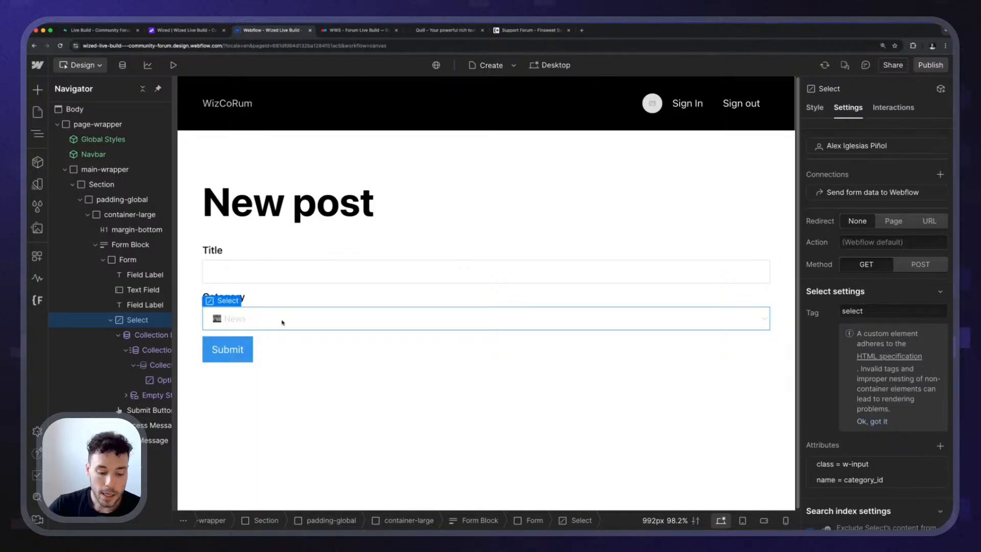
pyautogui.press('super+k')
pyautogui.write('te')
pyautogui.press('Escape')
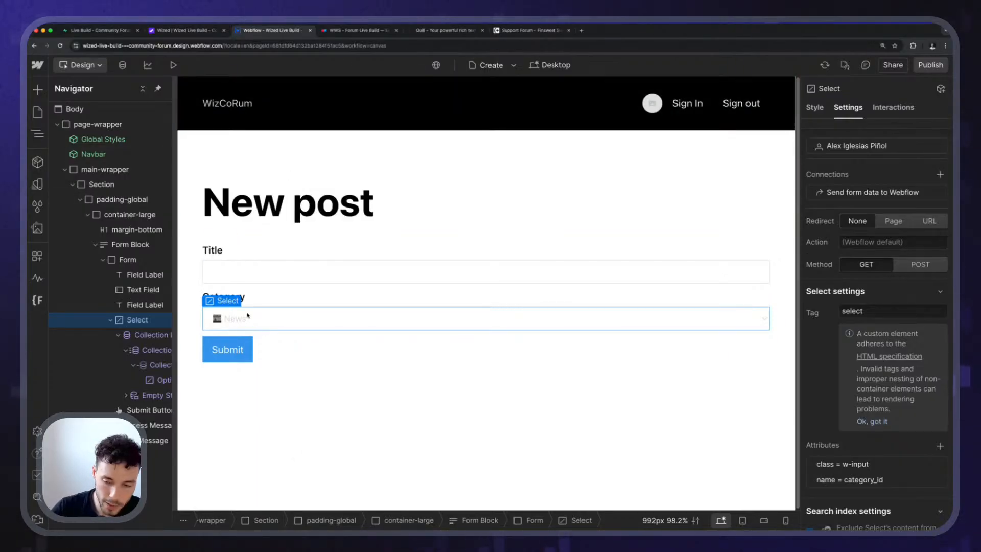
# Insert a Div Block and place it directly in the form, between the Category select and the Submit button.
pyautogui.press('super+k')
pyautogui.write('div')
pyautogui.press('Return')
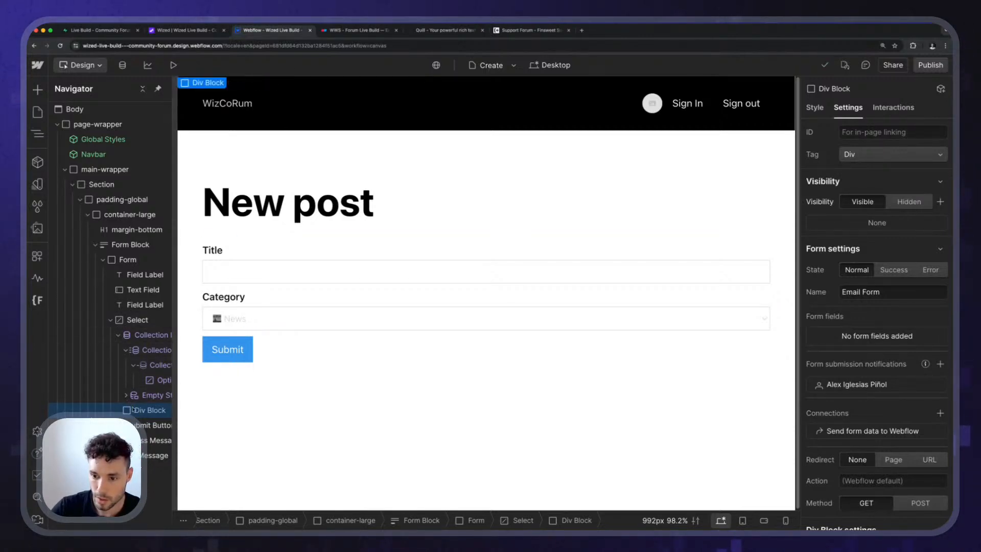
pyautogui.moveTo(150, 410)
pyautogui.mouseDown()
pyautogui.moveTo(145, 425)
pyautogui.moveTo(153, 410)
pyautogui.mouseUp()
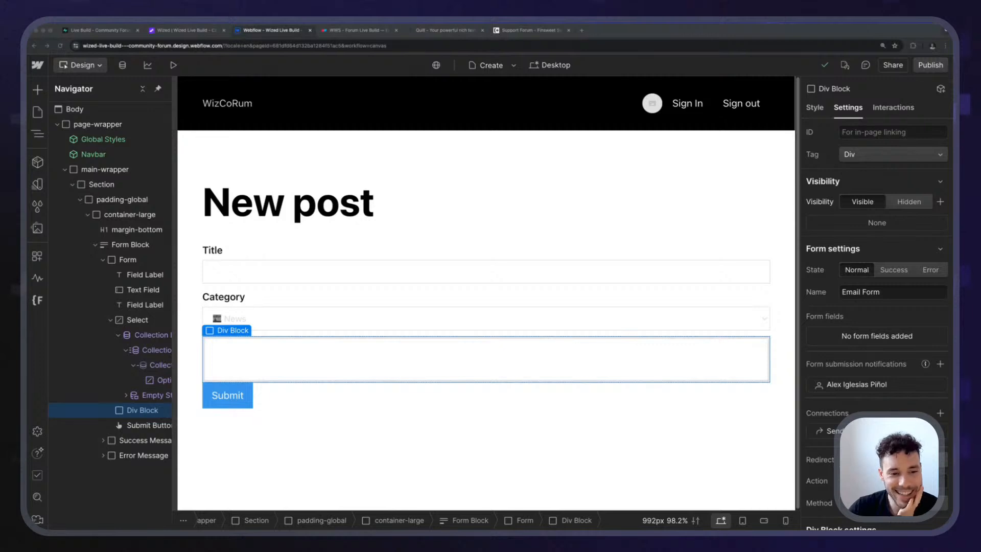
# Switch to the Quill website, look over the rich text editor demo on its home page, and open the documentation.
pyautogui.click(294, 33)
pyautogui.click(422, 34)
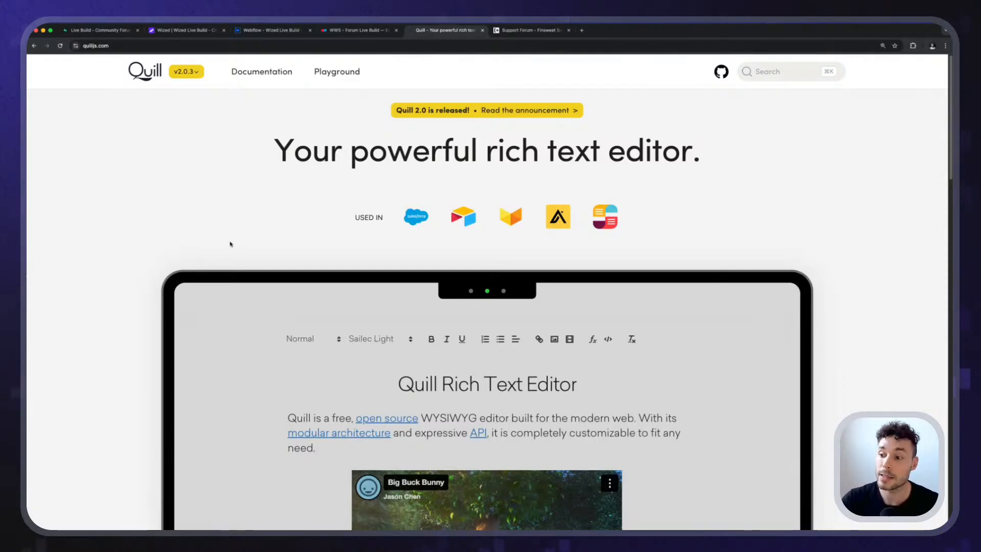
pyautogui.scroll(-4, 232, 243)
pyautogui.scroll(4, 299, 289)
pyautogui.scroll(-4, 307, 146)
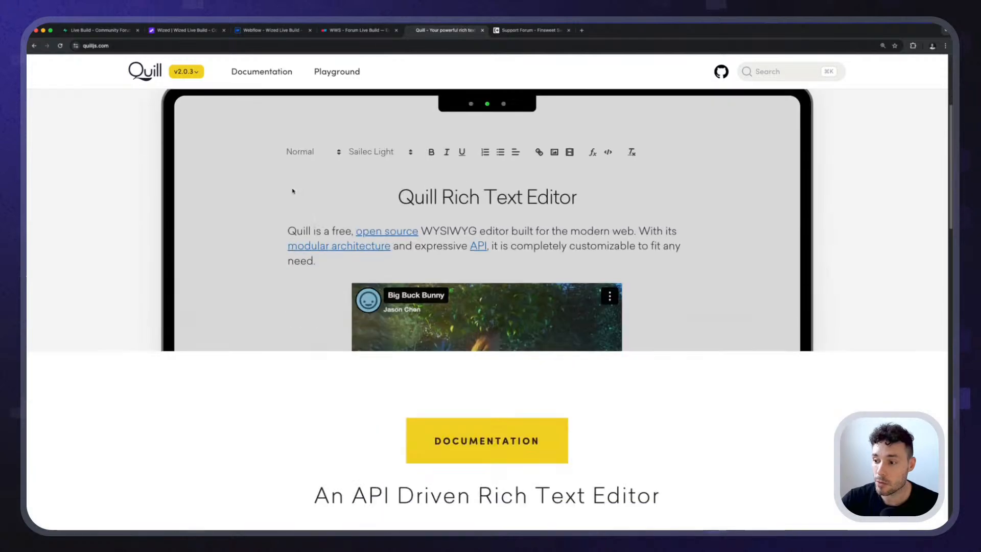
pyautogui.scroll(-3, 236, 154)
pyautogui.scroll(4, 263, 175)
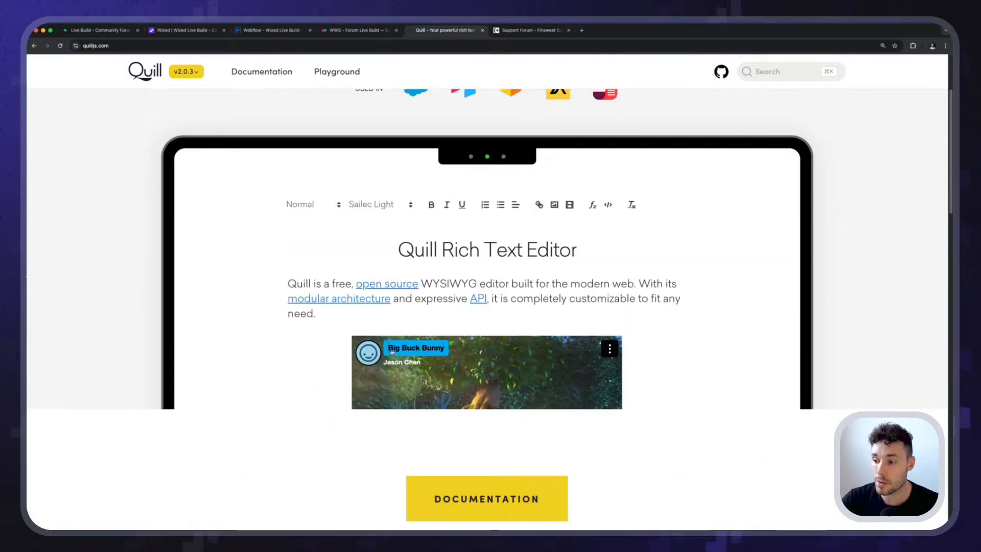
pyautogui.scroll(-4, 392, 351)
pyautogui.click(482, 272)
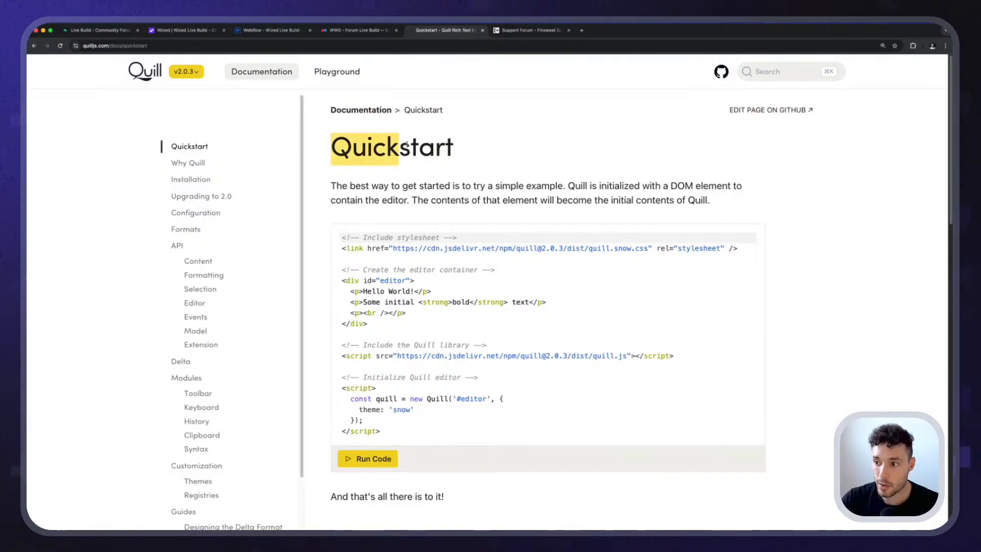
# Examine the stylesheet link and the editor container div with the id "editor" in the Quickstart code.
pyautogui.moveTo(762, 252); pyautogui.dragTo(415, 213)
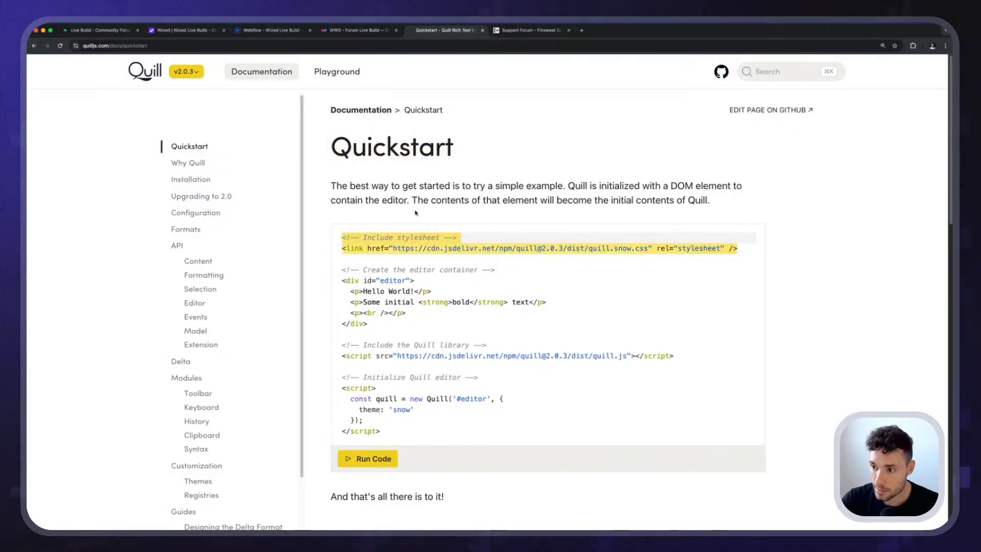
pyautogui.scroll(-1, 362, 223)
pyautogui.moveTo(398, 278); pyautogui.dragTo(337, 215)
pyautogui.moveTo(379, 275); pyautogui.dragTo(336, 219)
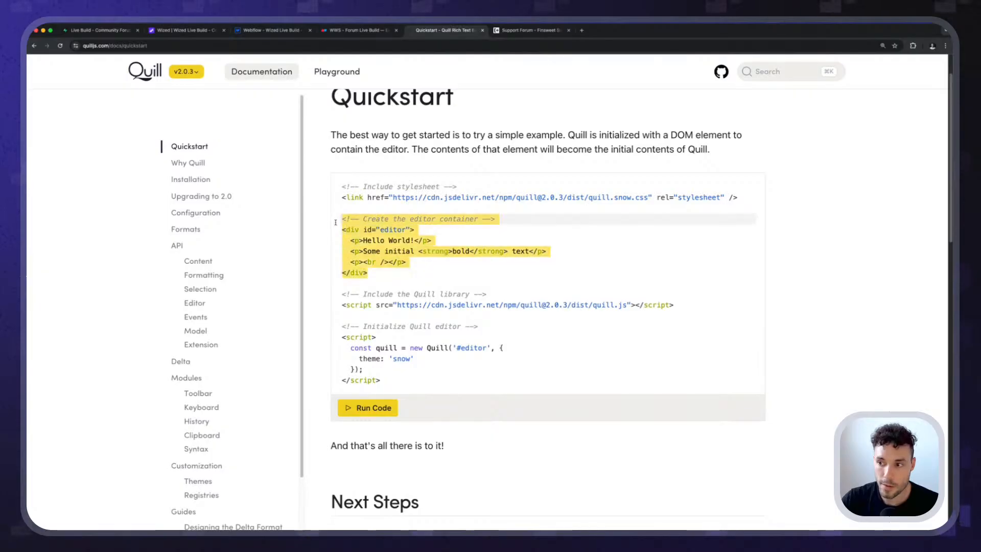
pyautogui.click(376, 282)
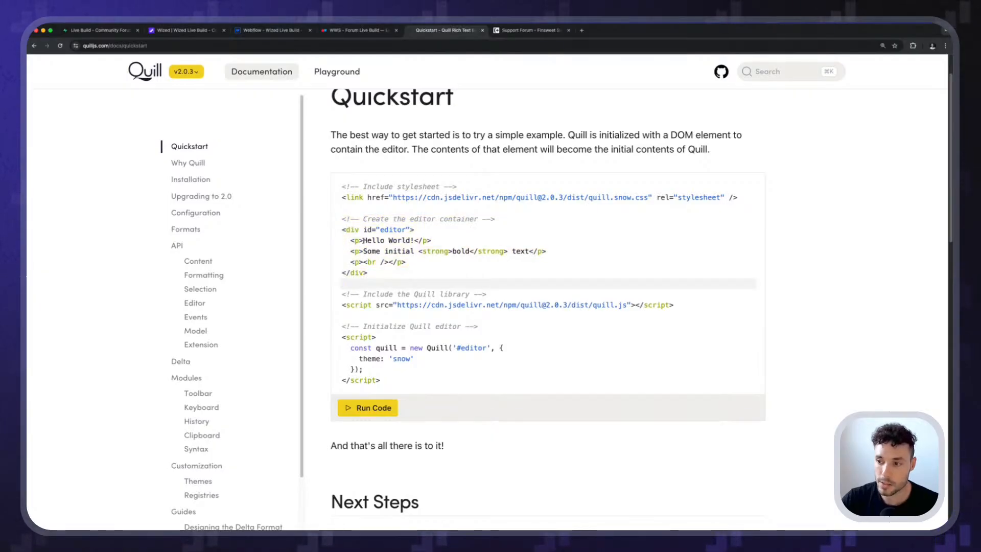
pyautogui.moveTo(343, 230); pyautogui.dragTo(424, 230)
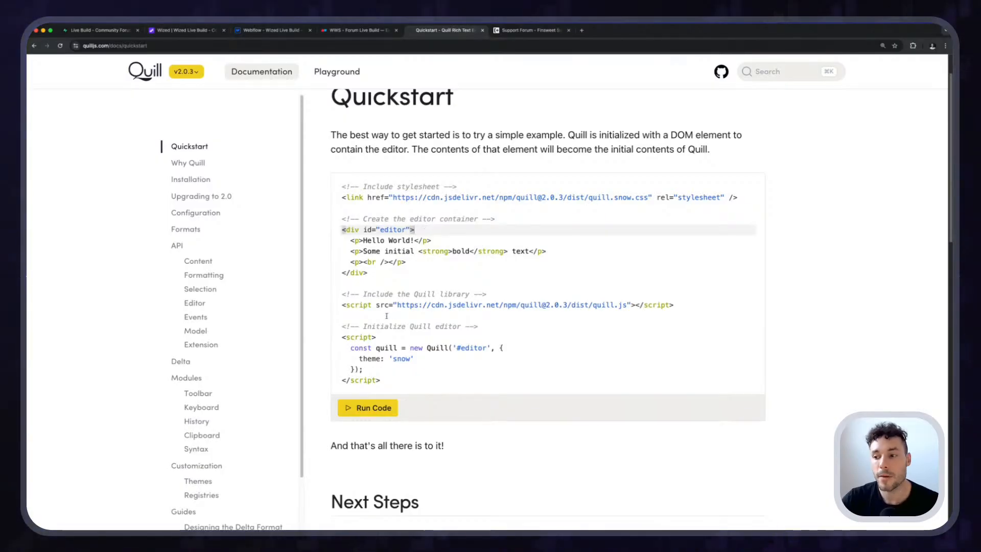
# Examine the Quill library script and the initialization script in the Quickstart code, and skim the page's Next Steps.
pyautogui.click(695, 295)
pyautogui.moveTo(688, 305); pyautogui.dragTo(341, 282)
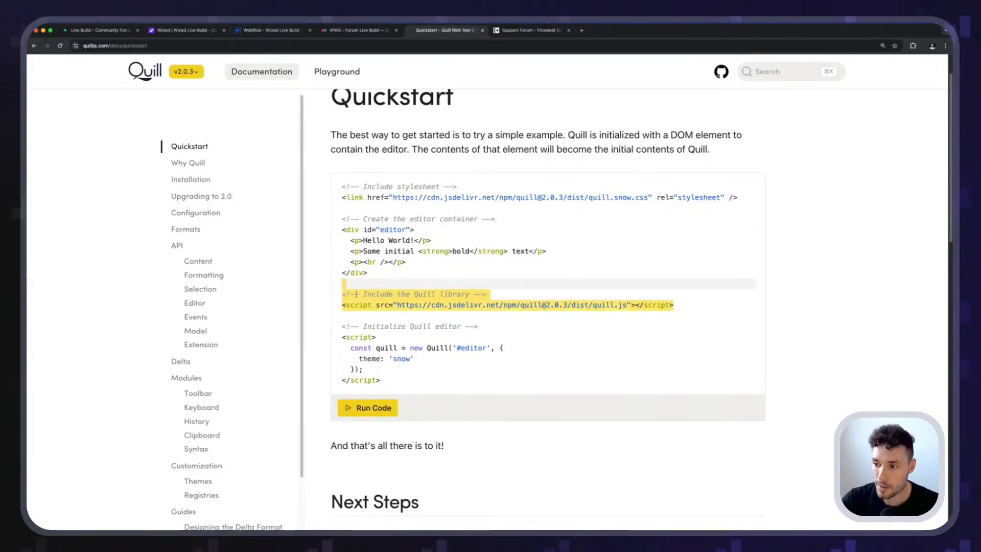
pyautogui.click(353, 305)
pyautogui.moveTo(422, 338); pyautogui.dragTo(365, 296)
pyautogui.click(422, 337)
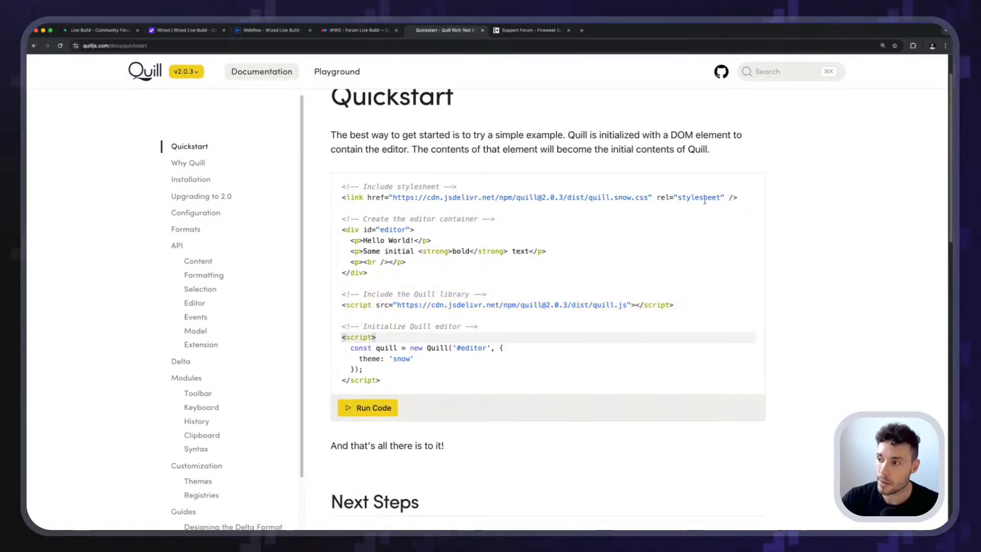
pyautogui.click(681, 304)
pyautogui.moveTo(681, 305); pyautogui.dragTo(323, 133)
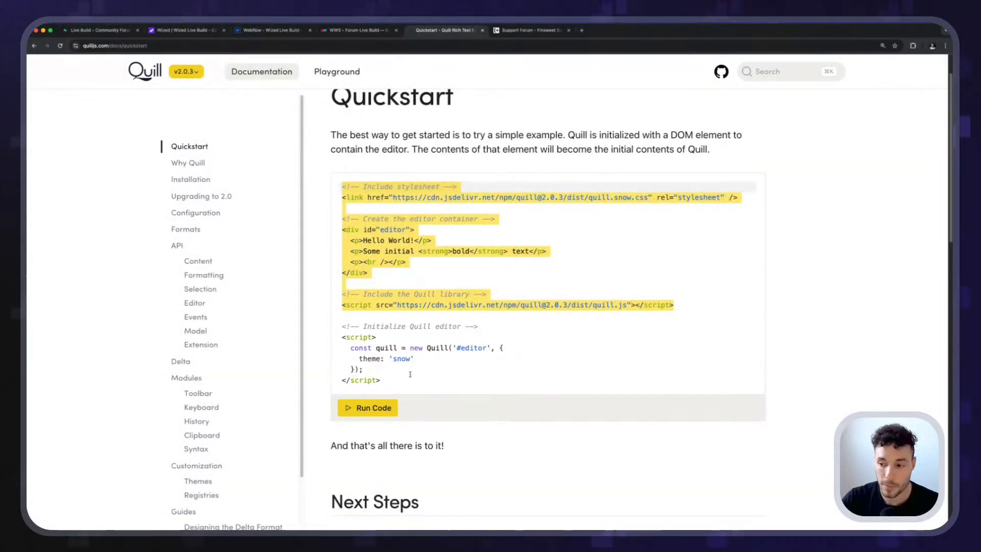
pyautogui.scroll(-5, 410, 374)
pyautogui.scroll(3, 372, 406)
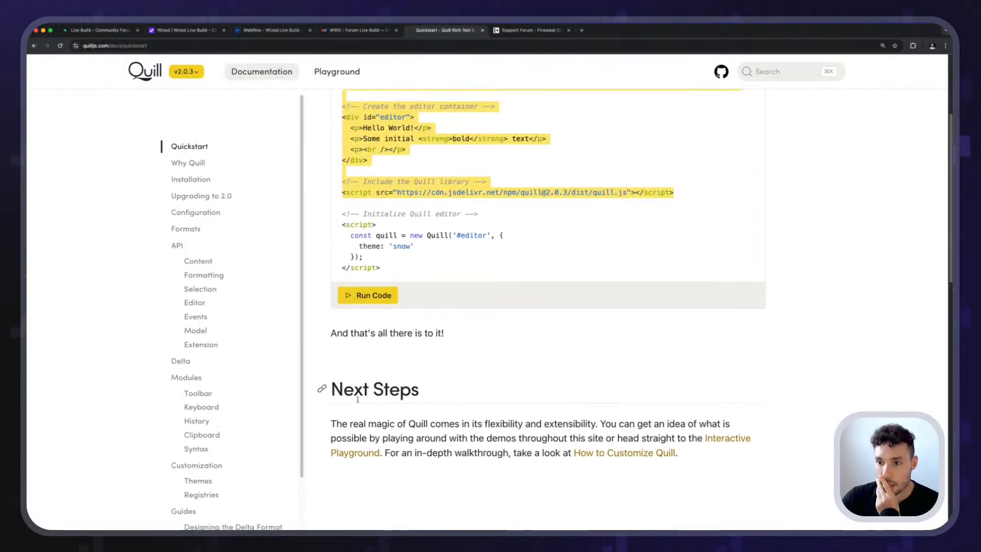
pyautogui.scroll(2, 358, 397)
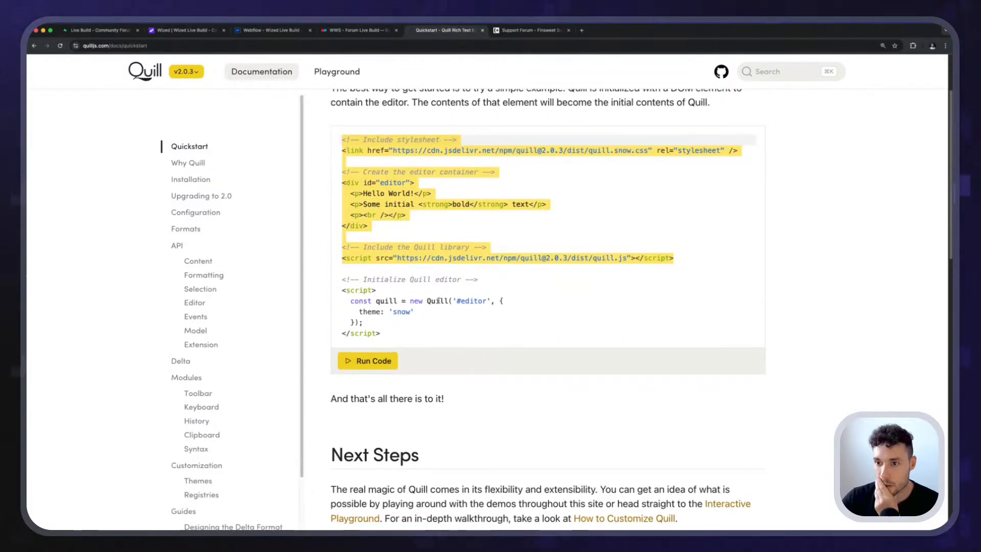
# Read the Installation page's full, core and npm build instructions, and skim the Upgrading to 2.0 page.
pyautogui.click(188, 163)
pyautogui.click(191, 179)
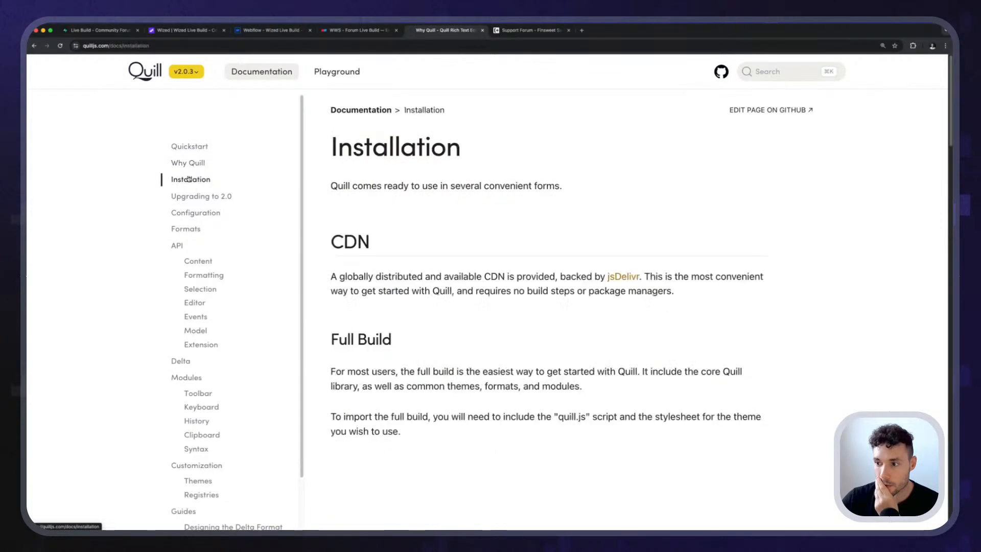
pyautogui.scroll(-10, 445, 322)
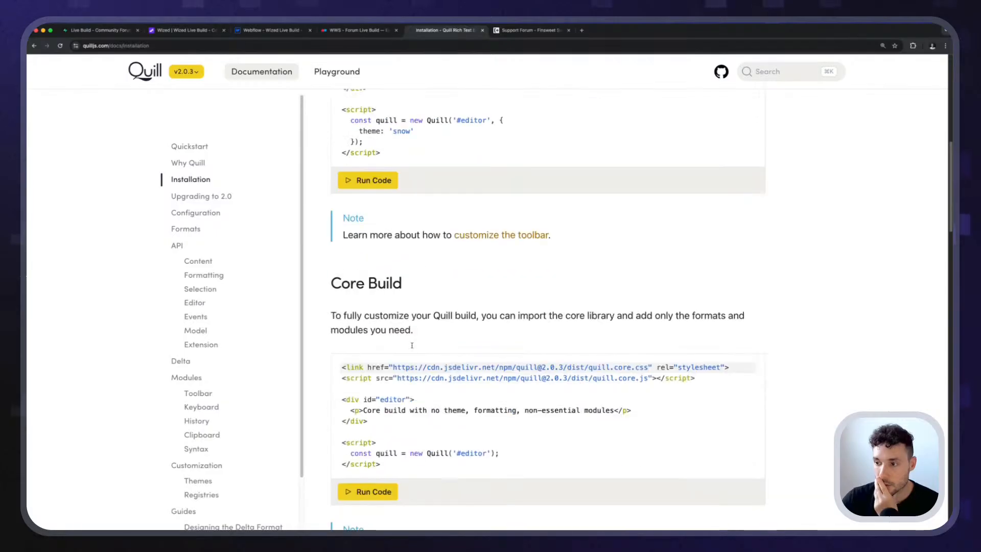
pyautogui.scroll(10, 409, 352)
pyautogui.scroll(-6, 410, 352)
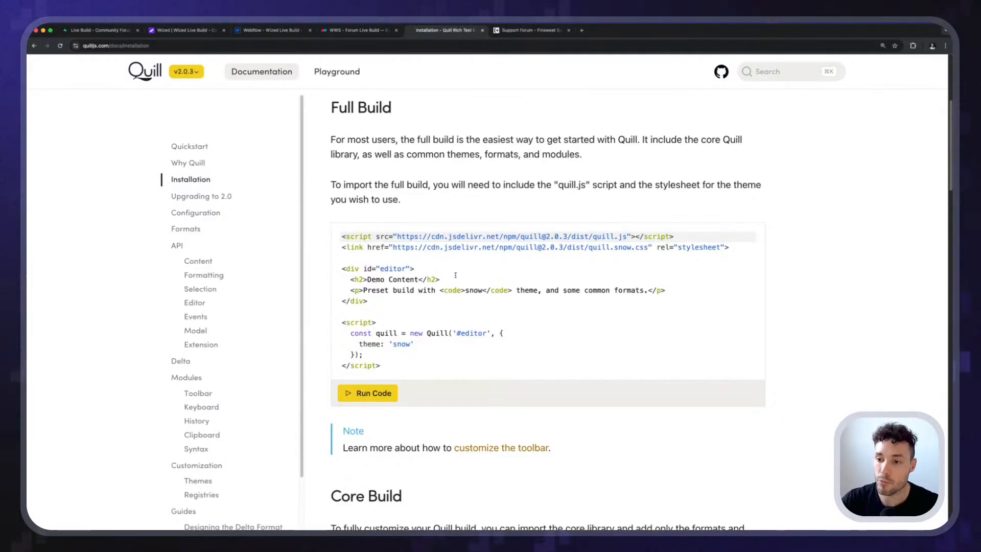
pyautogui.scroll(-6, 456, 273)
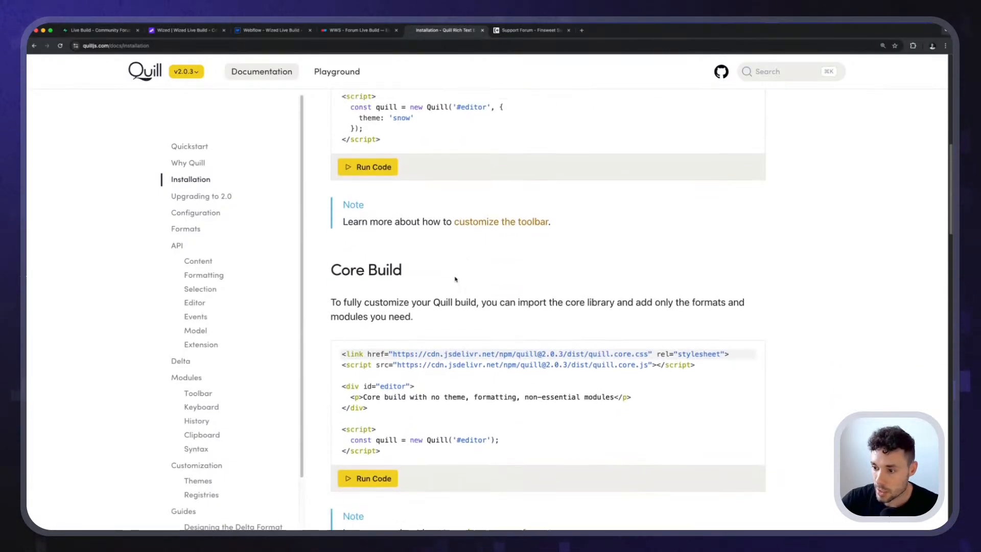
pyautogui.scroll(-7, 456, 279)
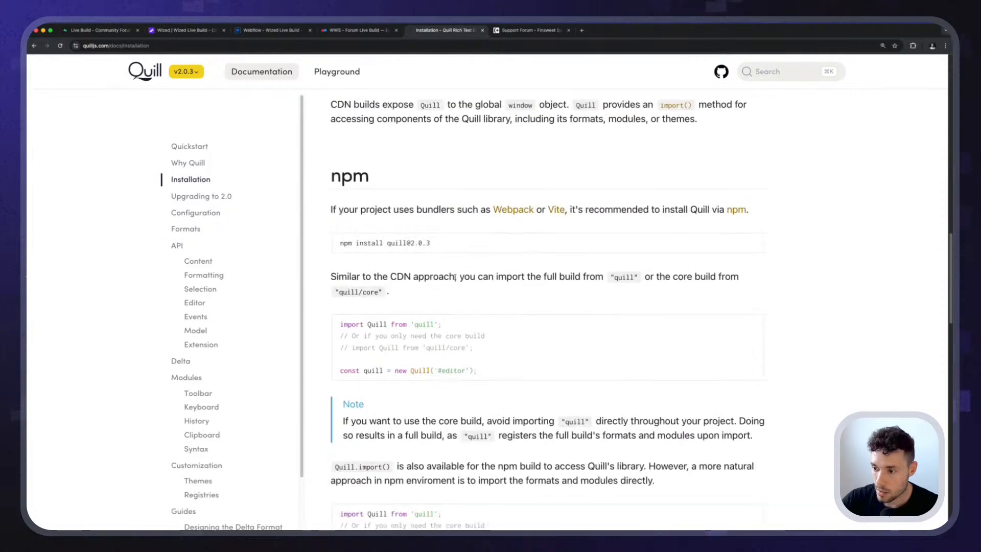
pyautogui.click(202, 196)
pyautogui.scroll(-7, 357, 271)
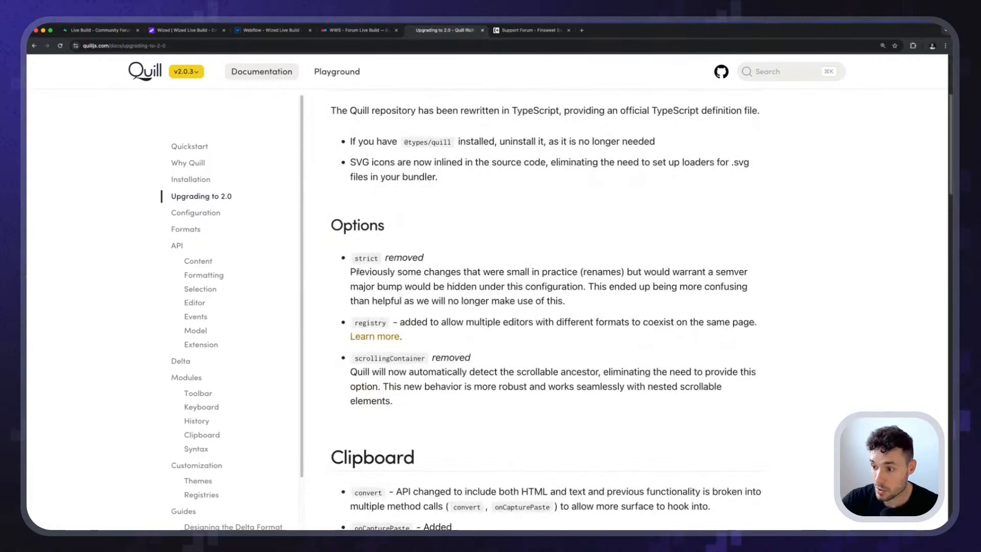
# Open the Configuration page and read how the Container section passes a CSS selector or DOM object to Quill.
pyautogui.click(210, 215)
pyautogui.scroll(-2, 394, 279)
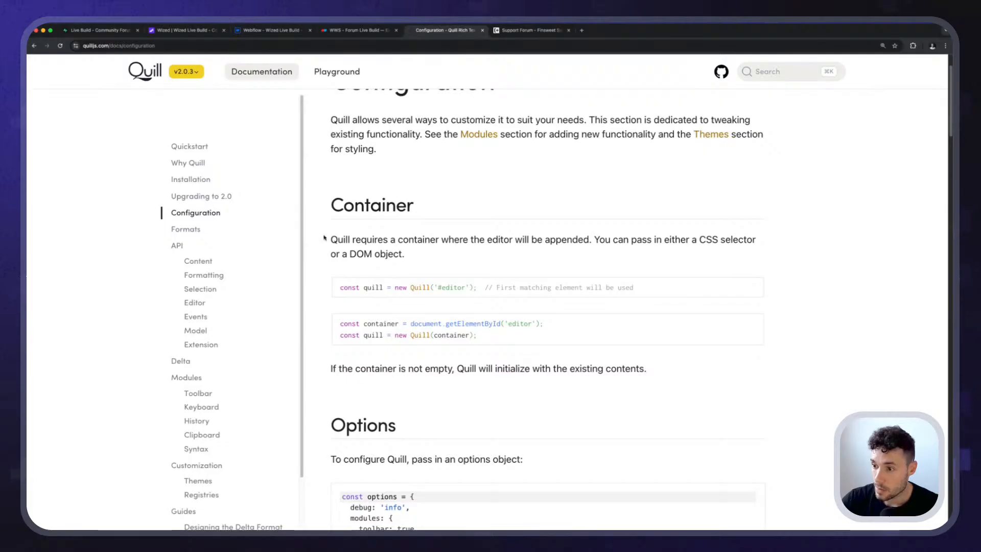
pyautogui.moveTo(412, 241); pyautogui.dragTo(464, 242)
pyautogui.click(490, 243)
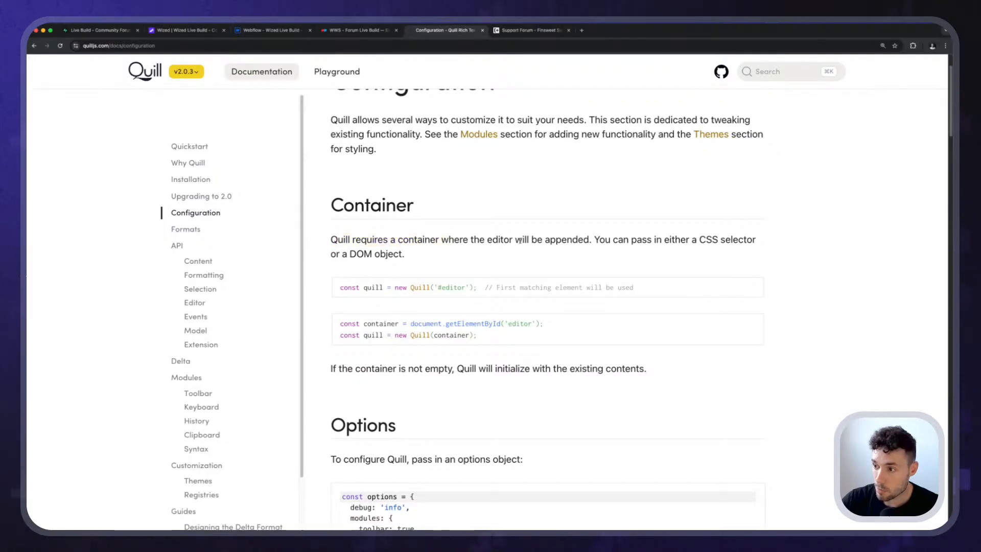
pyautogui.moveTo(589, 241); pyautogui.dragTo(664, 240)
pyautogui.click(664, 240)
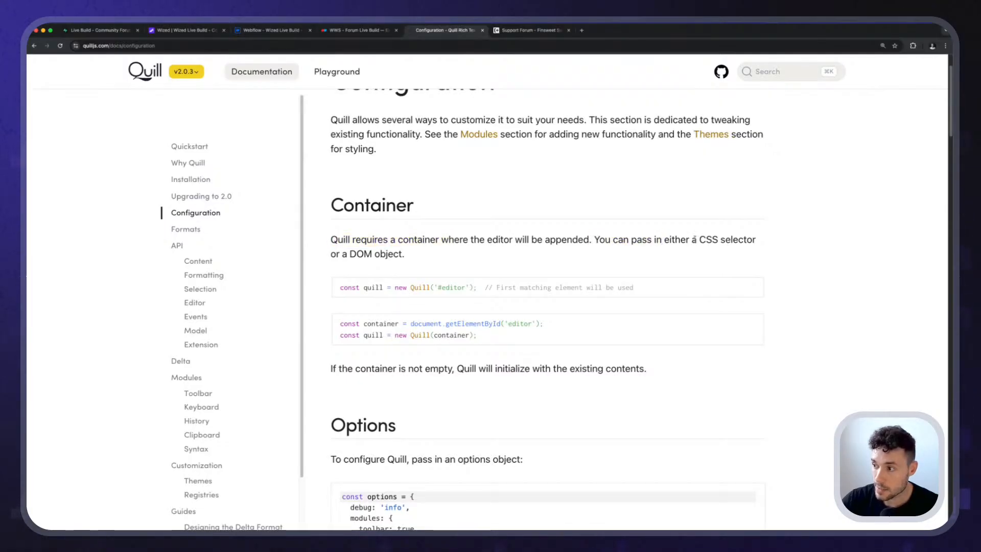
pyautogui.moveTo(405, 254); pyautogui.dragTo(328, 255)
pyautogui.click(328, 256)
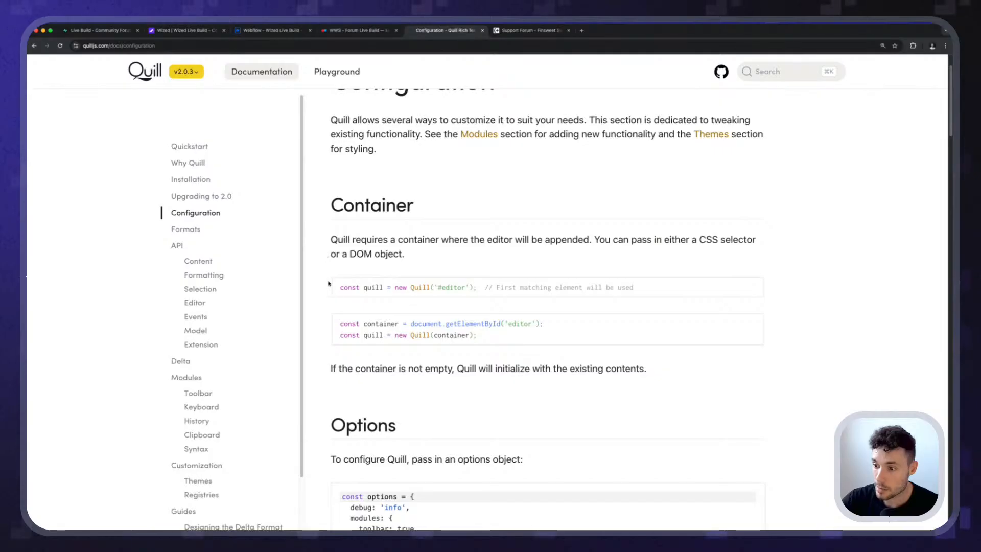
pyautogui.scroll(-2, 325, 279)
pyautogui.moveTo(330, 291); pyautogui.dragTo(552, 293)
pyautogui.click(423, 292)
pyautogui.click(552, 292)
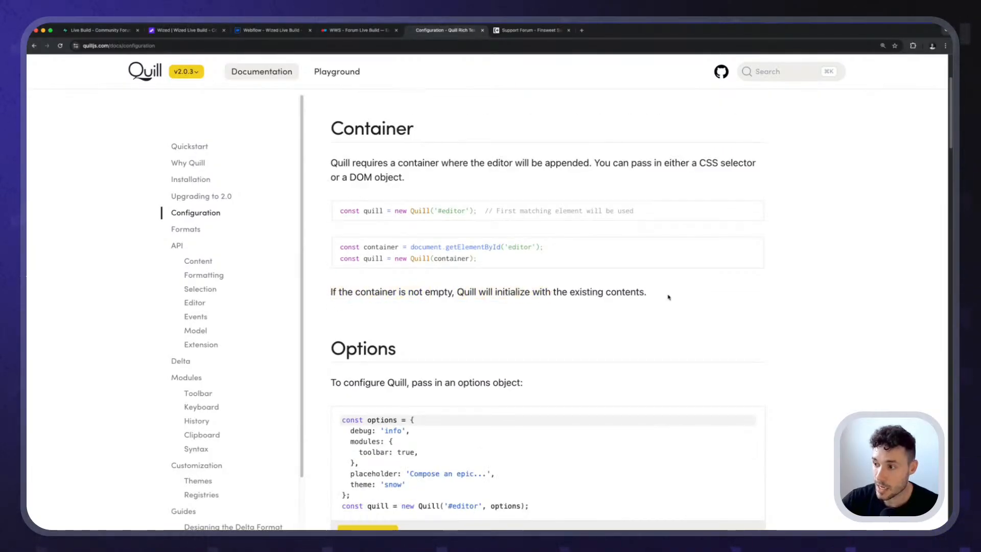
# Read the Configuration page's Options section, from the options object example through the placeholder, readOnly, registry and theme keys.
pyautogui.scroll(-3, 466, 285)
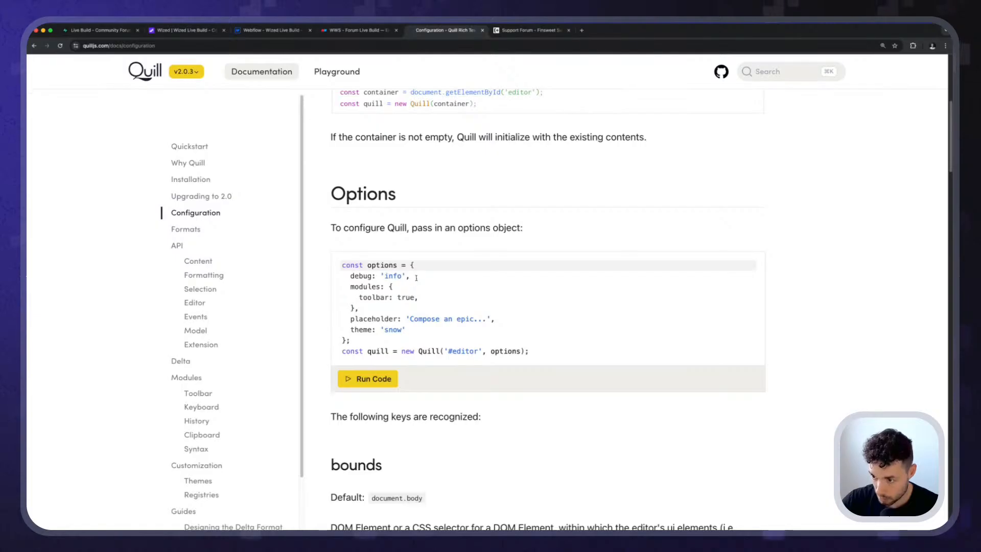
pyautogui.moveTo(388, 228); pyautogui.dragTo(418, 229)
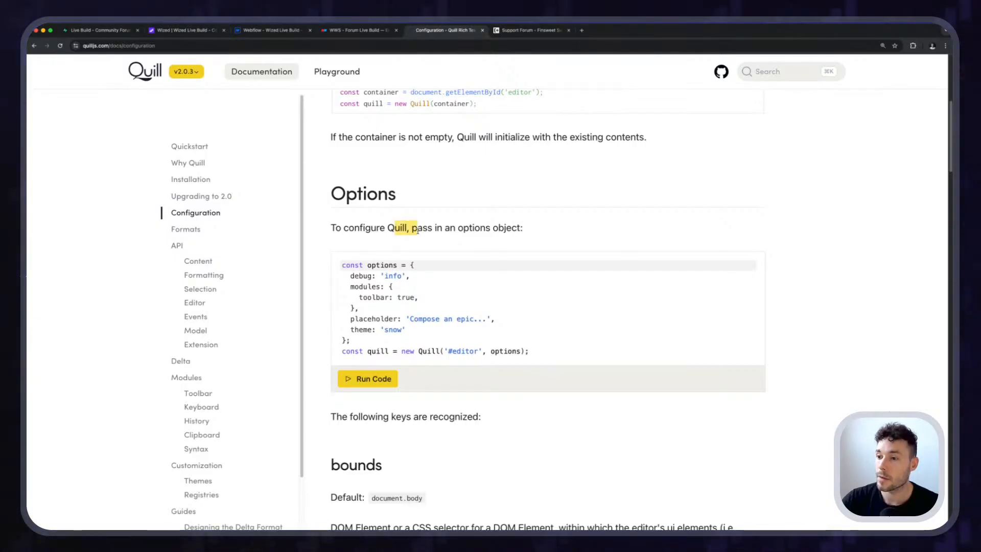
pyautogui.click(418, 229)
pyautogui.scroll(-2, 401, 254)
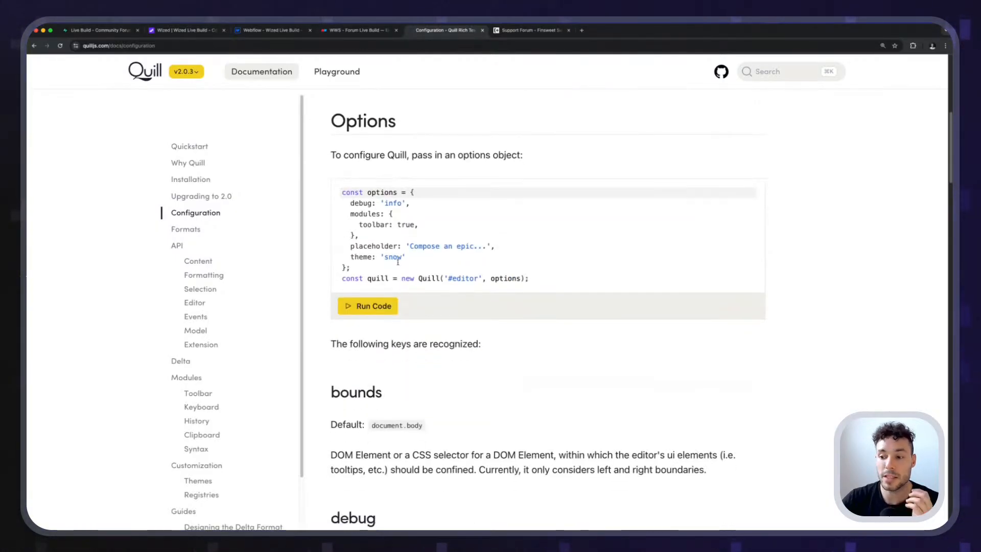
pyautogui.scroll(-1, 397, 262)
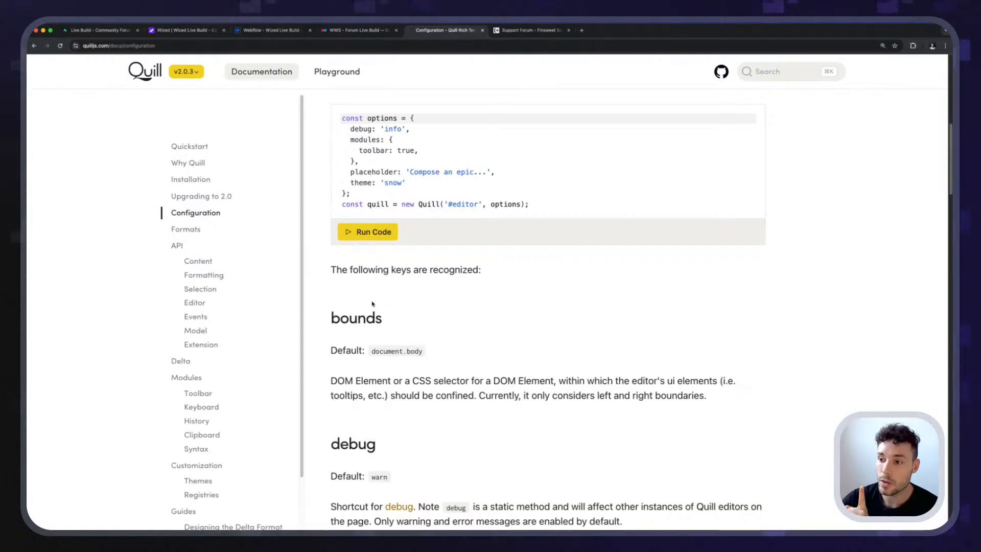
pyautogui.scroll(-8, 373, 303)
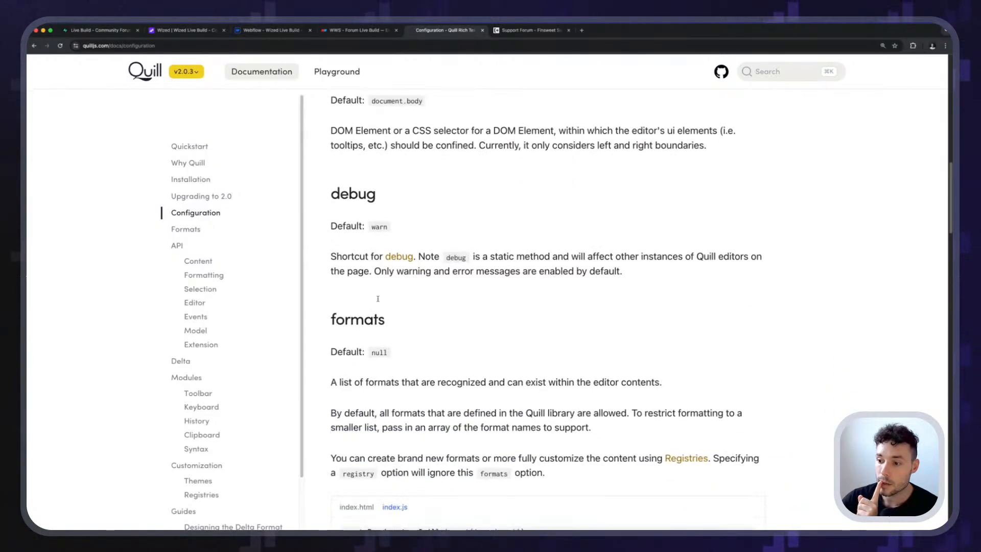
pyautogui.scroll(-10, 381, 304)
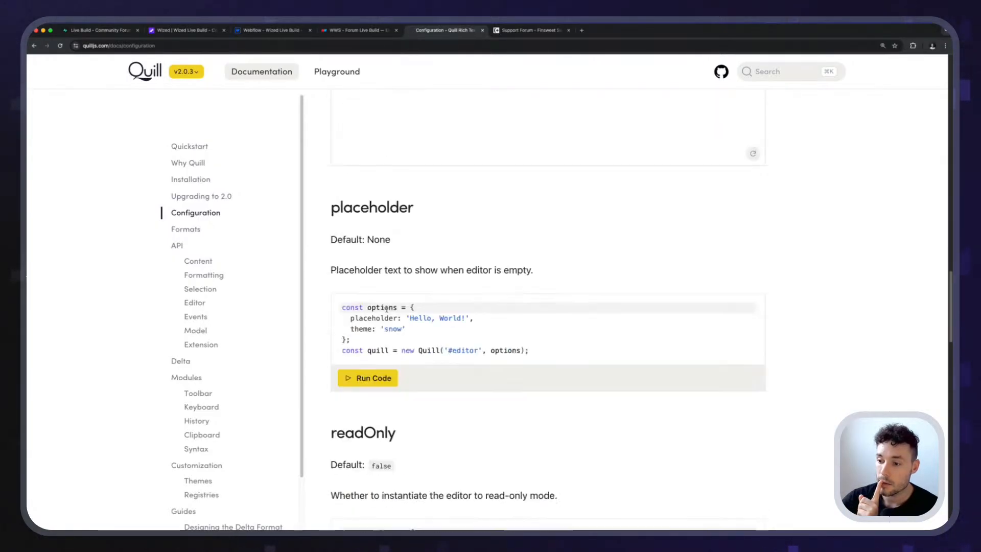
pyautogui.scroll(-3, 458, 331)
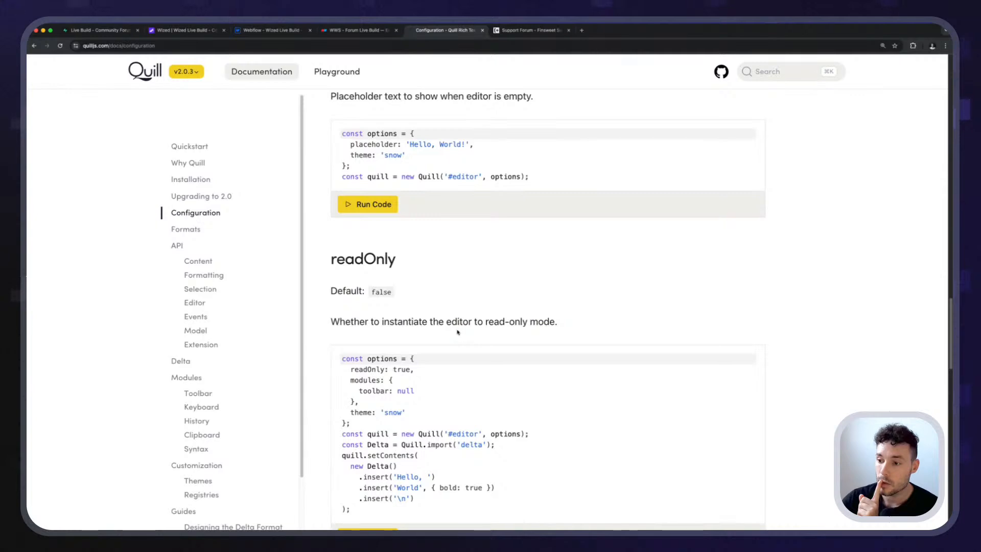
pyautogui.scroll(-6, 458, 332)
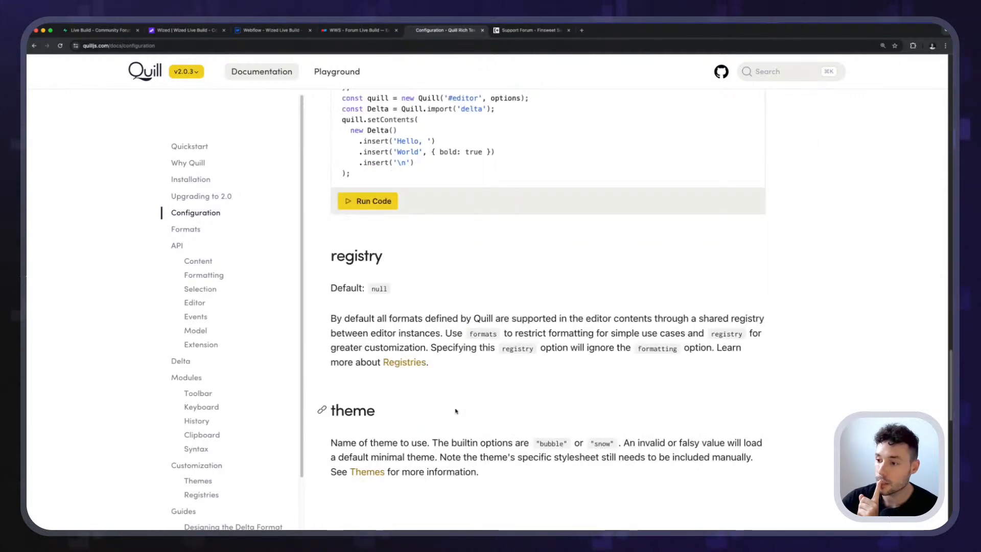
pyautogui.scroll(-3, 492, 370)
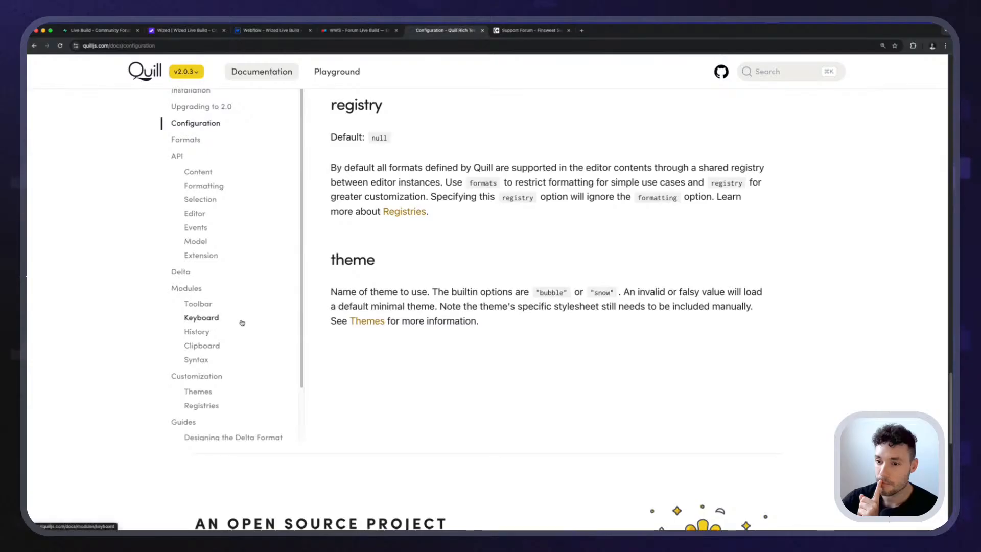
# Skim the Quill Formats page and the API reference's Content, Formatting, Selection, Editor and Events sections.
pyautogui.scroll(-2, 241, 322)
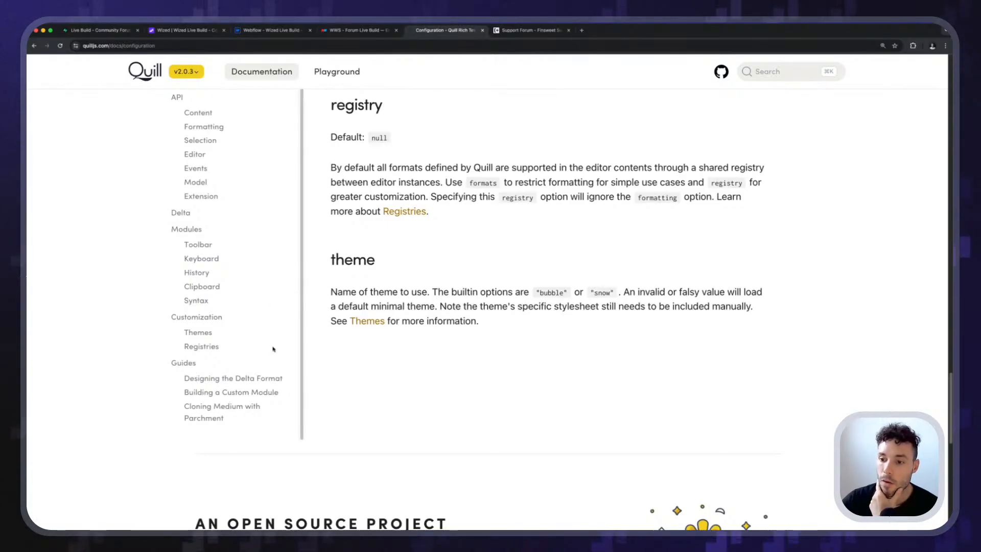
pyautogui.scroll(1, 271, 341)
pyautogui.scroll(2, 271, 341)
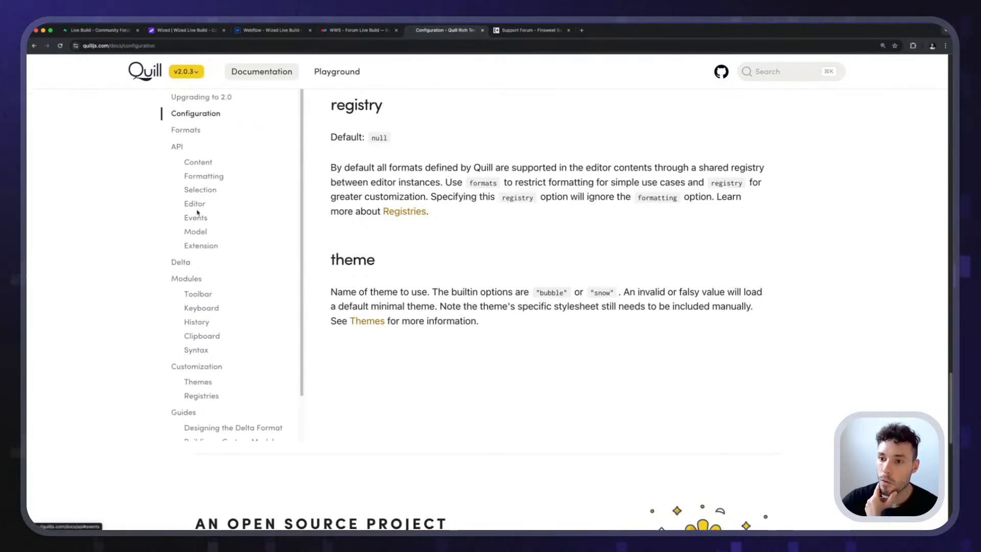
pyautogui.click(197, 160)
pyautogui.click(185, 220)
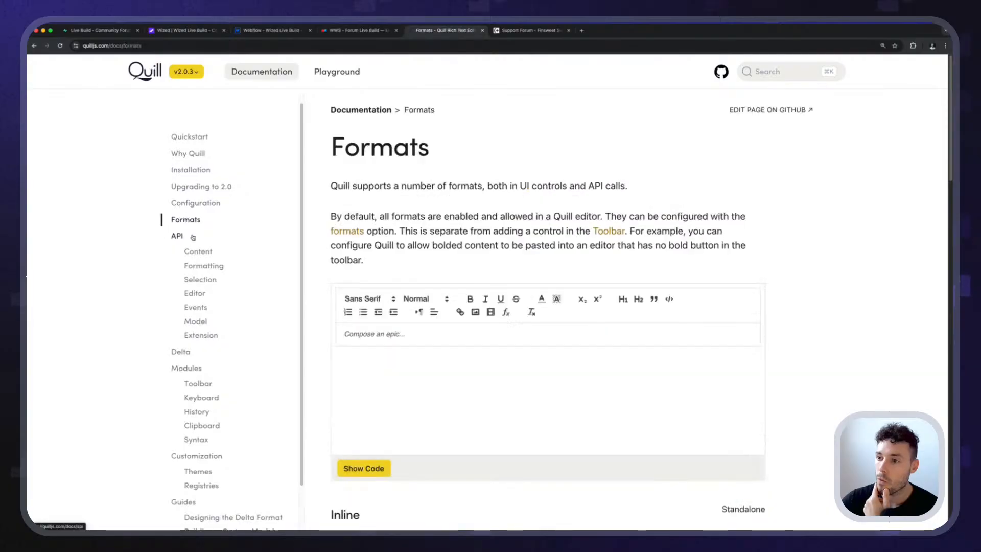
pyautogui.click(198, 251)
pyautogui.click(199, 266)
pyautogui.click(201, 281)
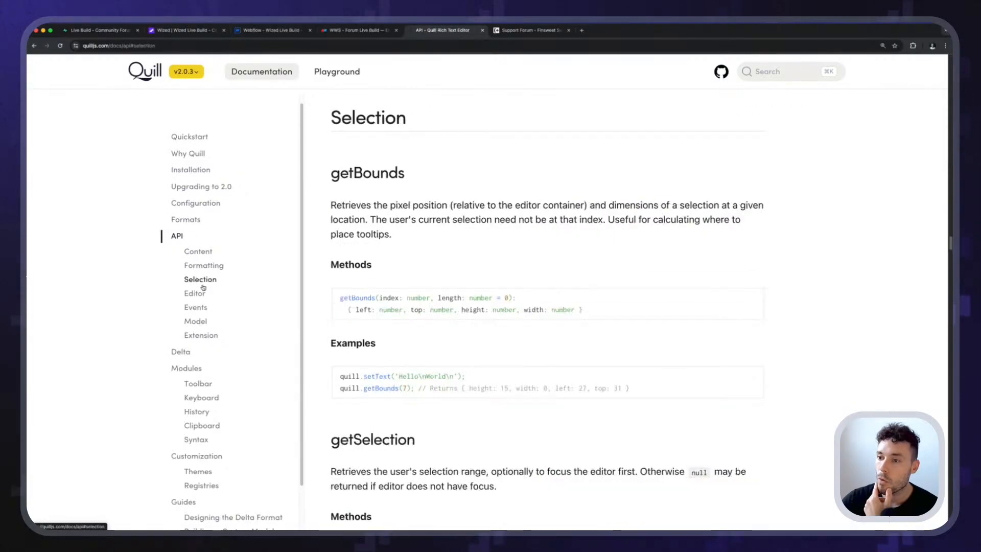
pyautogui.click(199, 294)
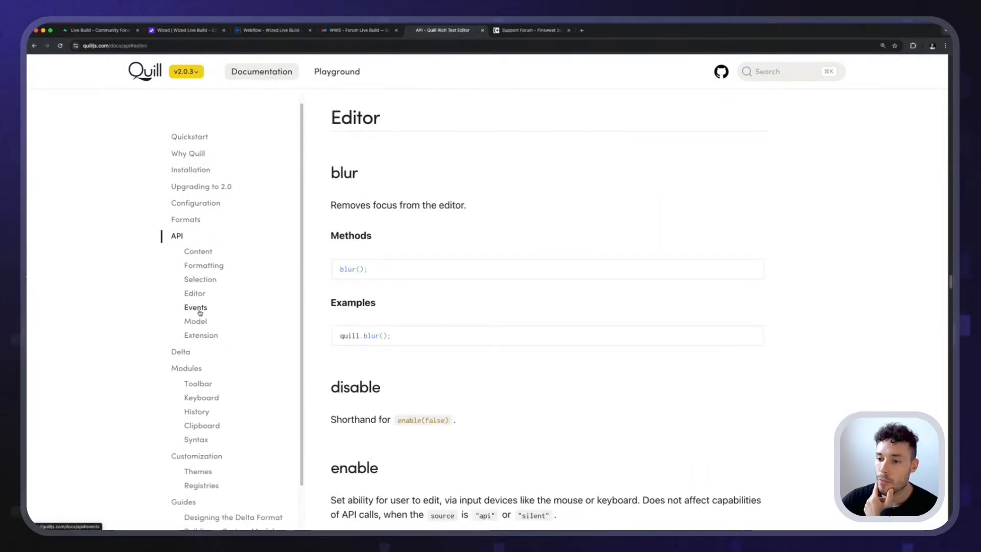
pyautogui.click(197, 309)
# Read the API reference's Model section from find through getLines, continuing to debug and import under Extension.
pyautogui.click(196, 322)
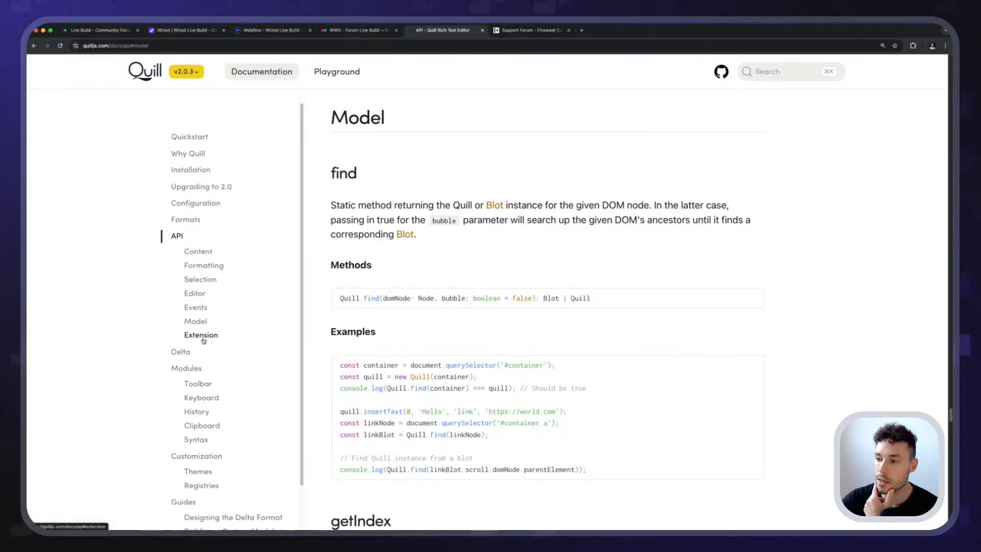
pyautogui.scroll(-3, 471, 352)
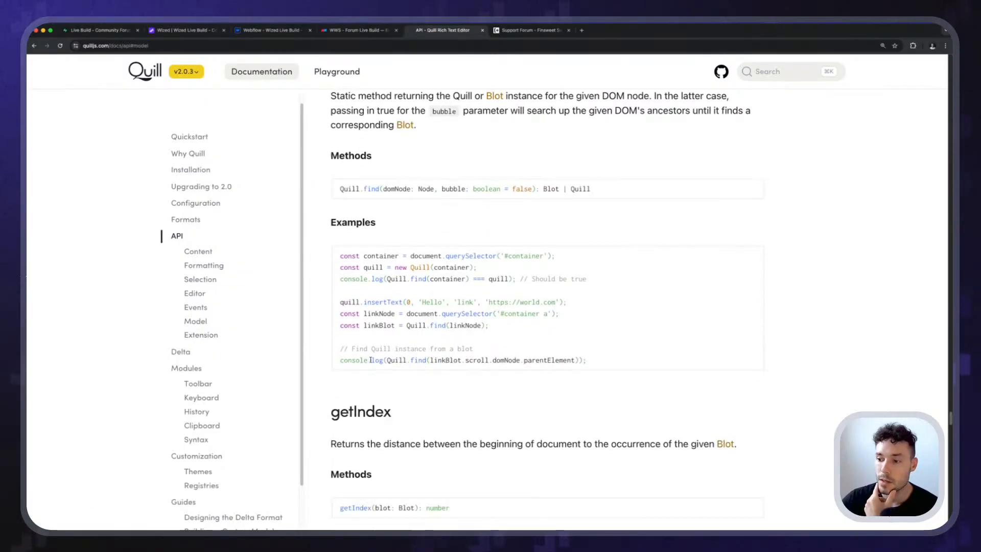
pyautogui.scroll(-10, 372, 355)
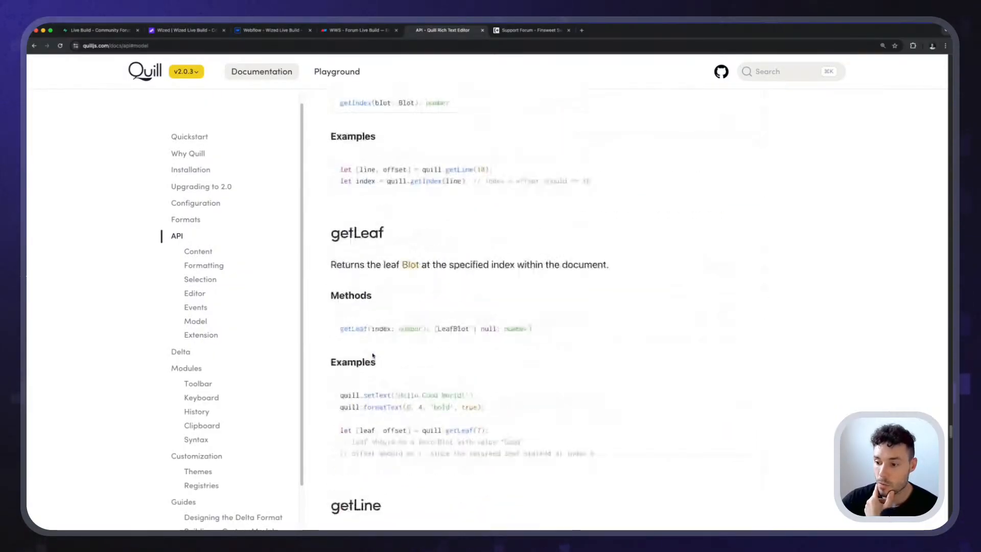
pyautogui.scroll(-5, 372, 355)
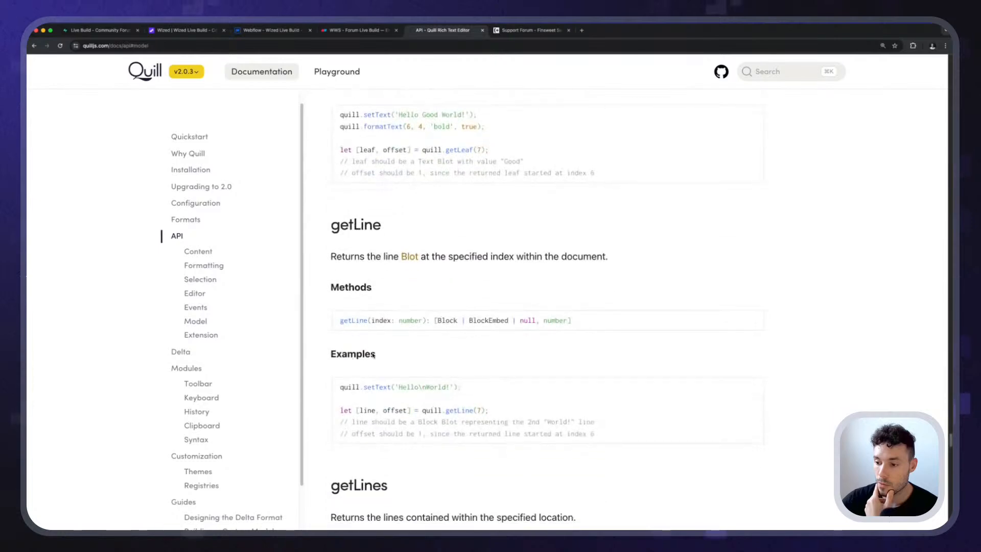
pyautogui.scroll(-7, 372, 355)
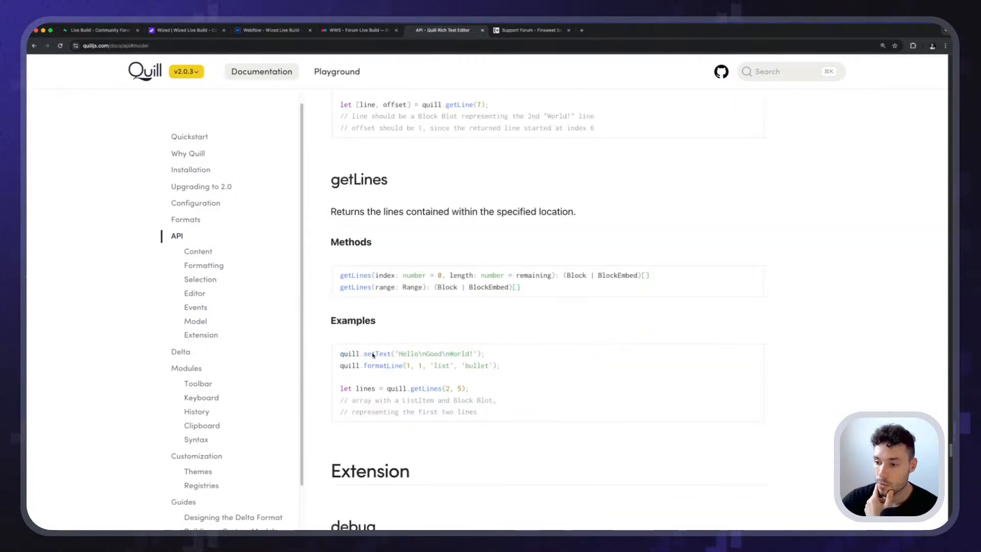
pyautogui.scroll(-7, 373, 355)
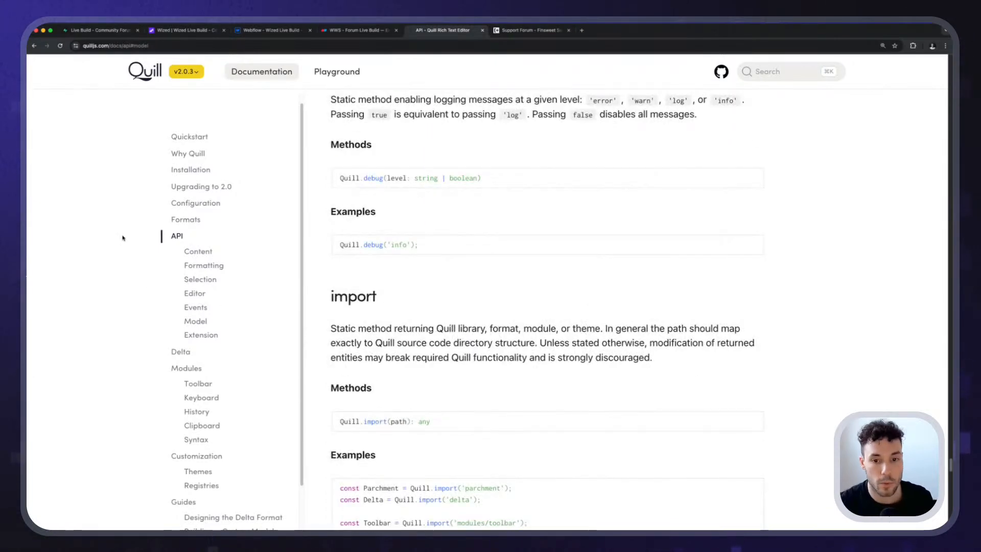
# Switch to the Webflow Designer and give the div block above the Submit button a new class named rtb-editor.
pyautogui.press('super+3')
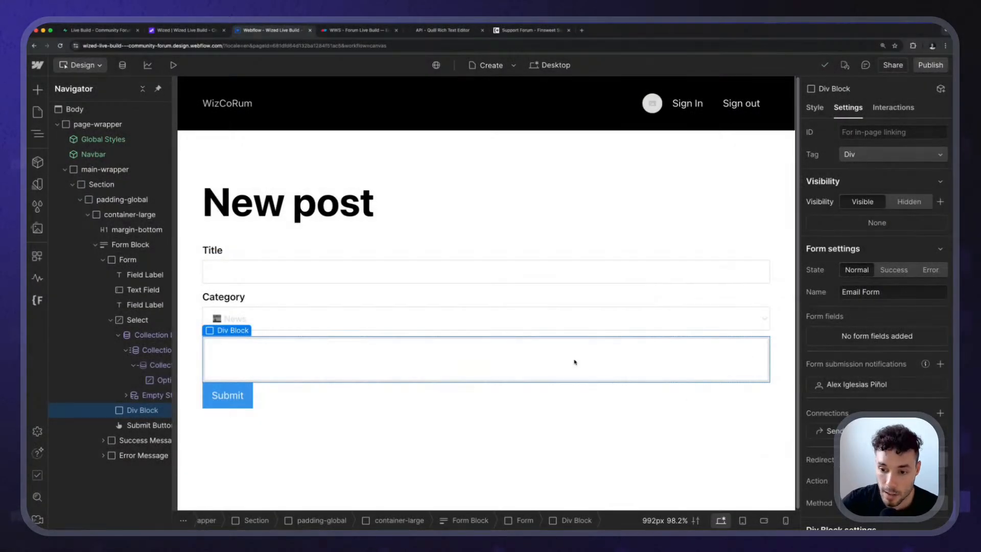
pyautogui.press('super+Return')
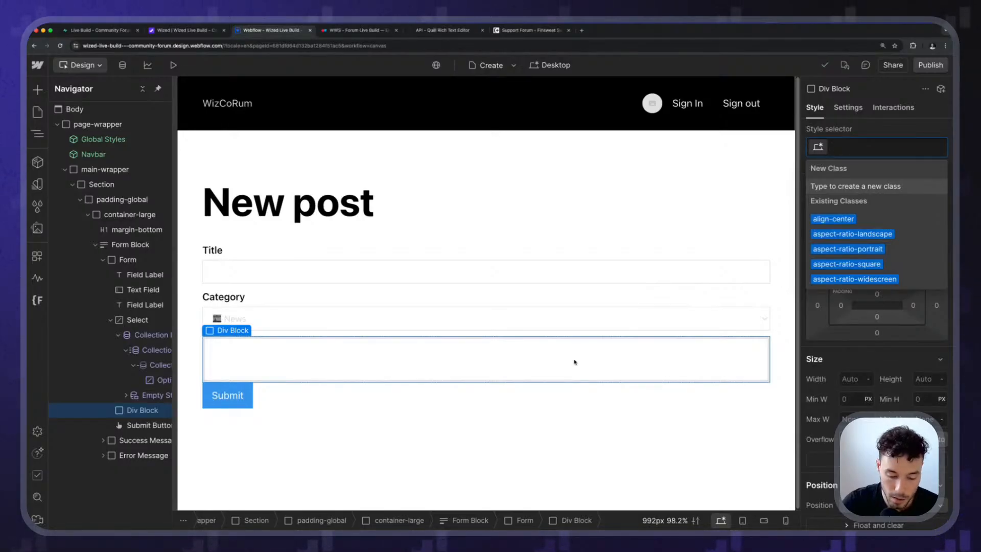
pyautogui.write('editor')
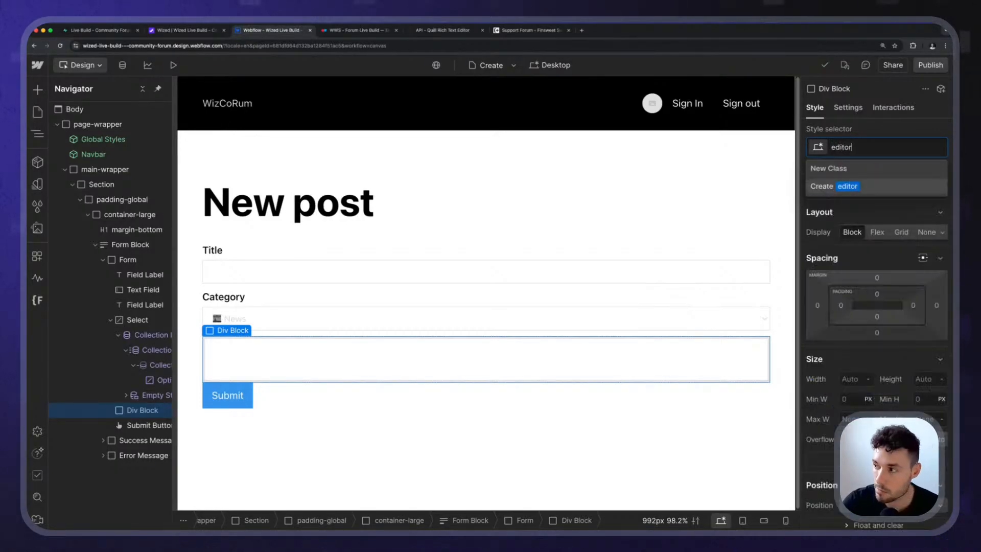
pyautogui.press('super+a')
pyautogui.press('BackSpace')
pyautogui.write('rtb_edit')
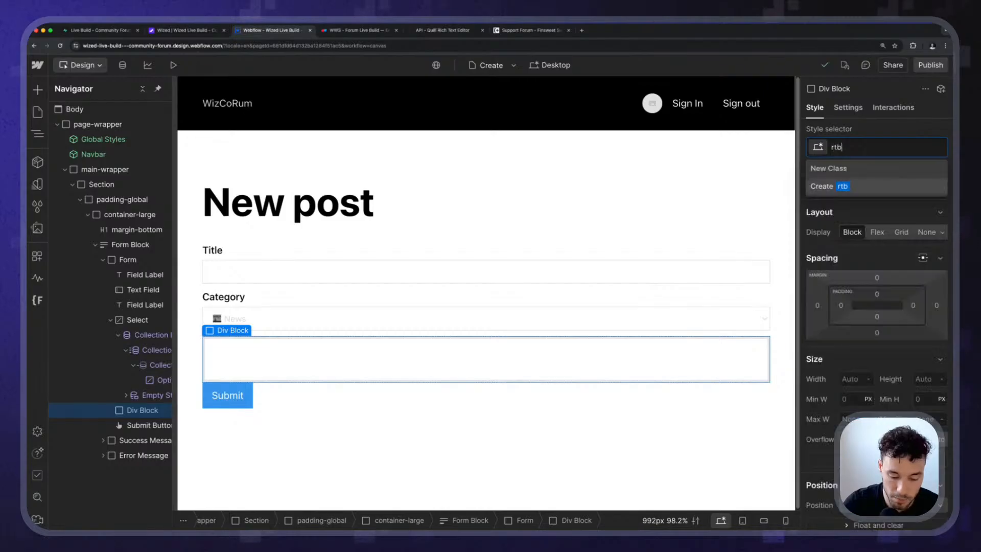
pyautogui.press('BackSpace')
pyautogui.press('BackSpace')
pyautogui.press('BackSpace')
pyautogui.press('BackSpace')
pyautogui.press('BackSpace')
pyautogui.press('BackSpace')
pyautogui.press('BackSpace')
pyautogui.press('BackSpace')
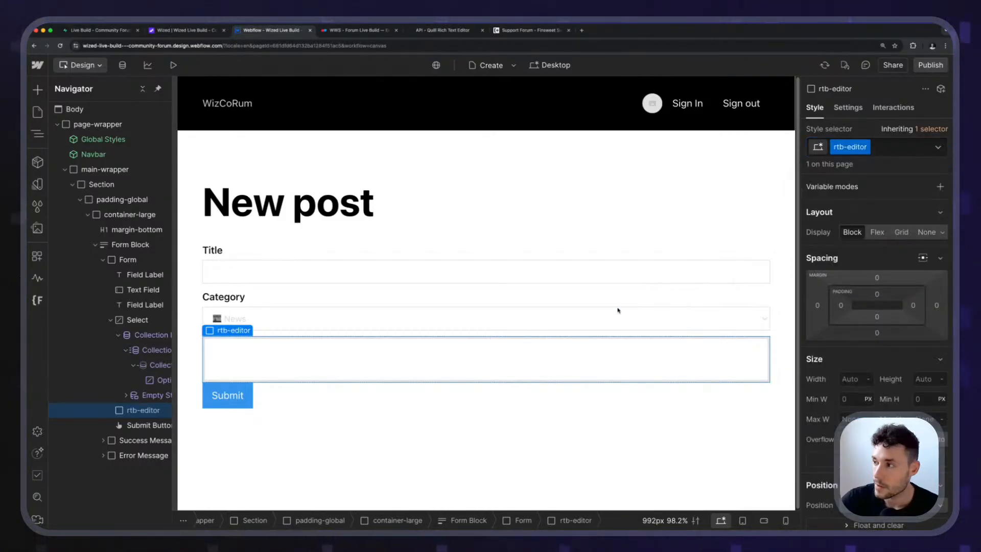
# Give the rtb-editor block a solid border and 1rem of padding on all four sides.
pyautogui.scroll(-6, 882, 349)
pyautogui.scroll(-6, 882, 349)
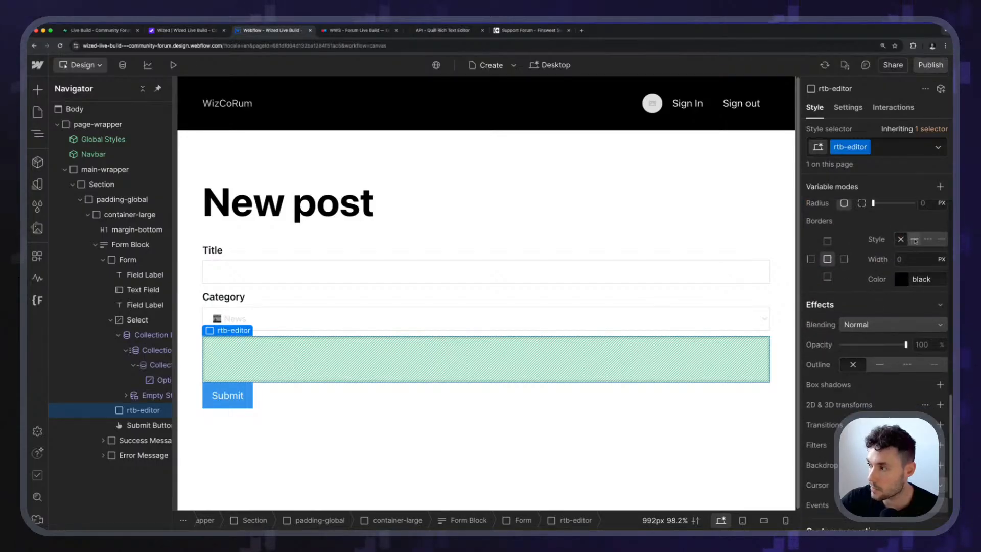
pyautogui.scroll(8, 868, 287)
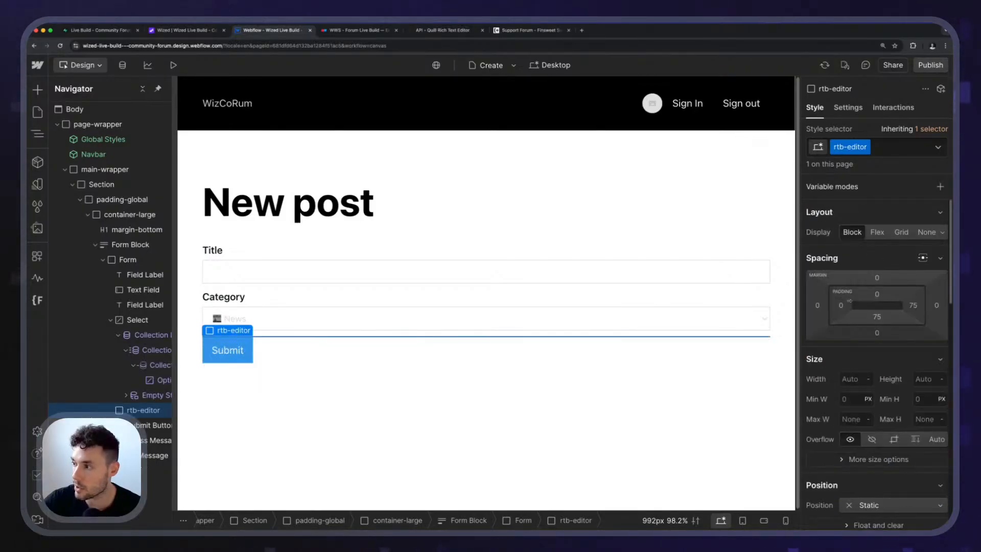
pyautogui.click(840, 305)
pyautogui.write('1rem')
pyautogui.hotkey('alt', 'shift', 'Return')
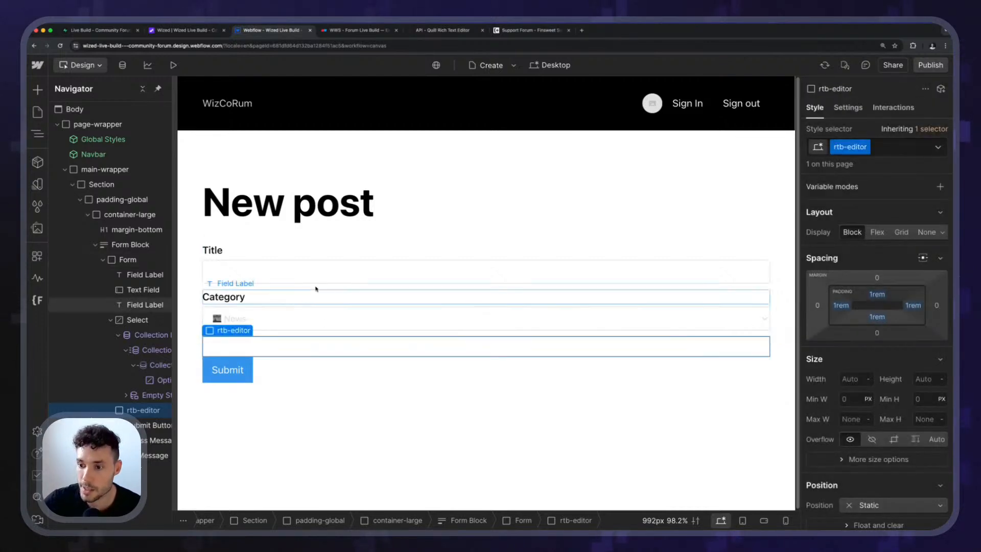
pyautogui.press('Escape')
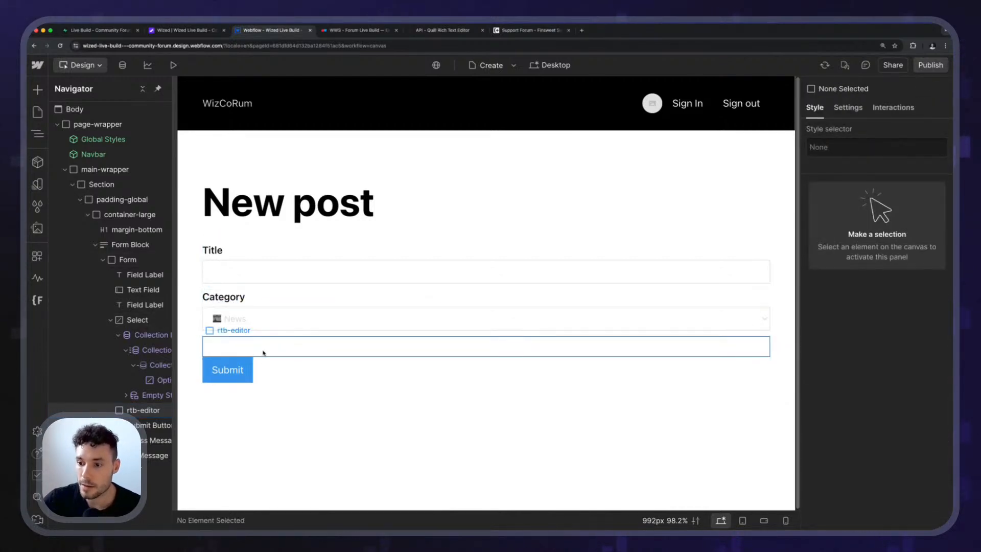
# Set the rtb-editor block's element ID to quill.
pyautogui.click(302, 352)
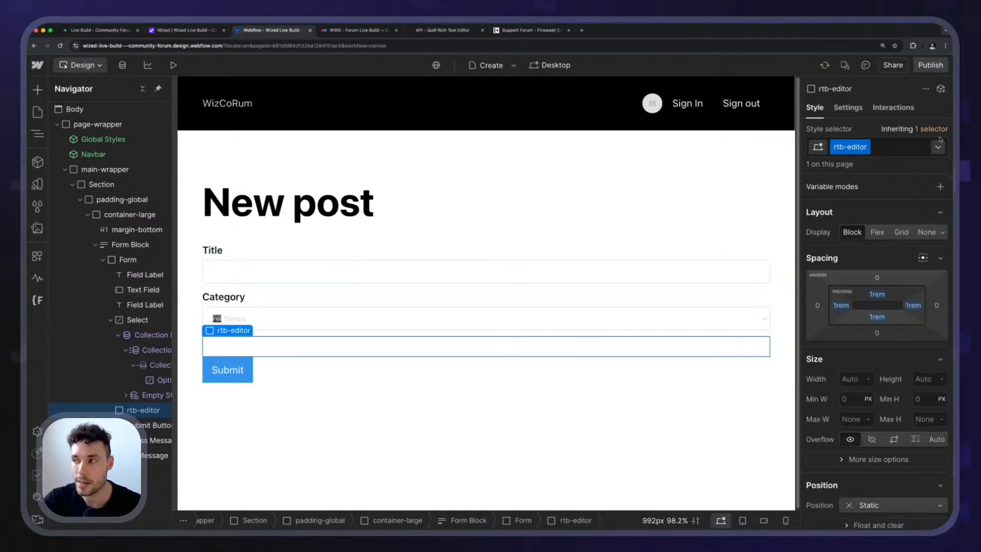
pyautogui.click(850, 108)
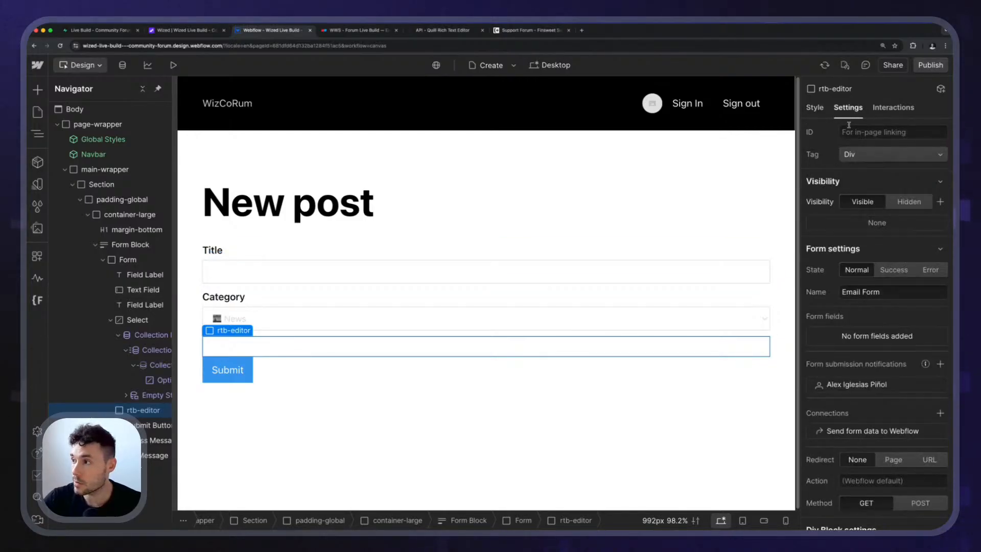
pyautogui.write('q')
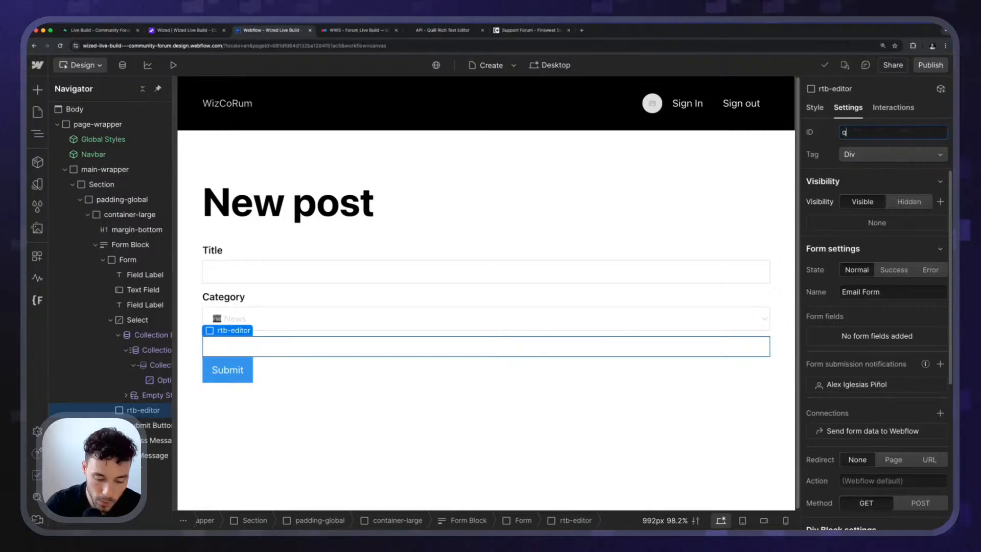
pyautogui.press('BackSpace')
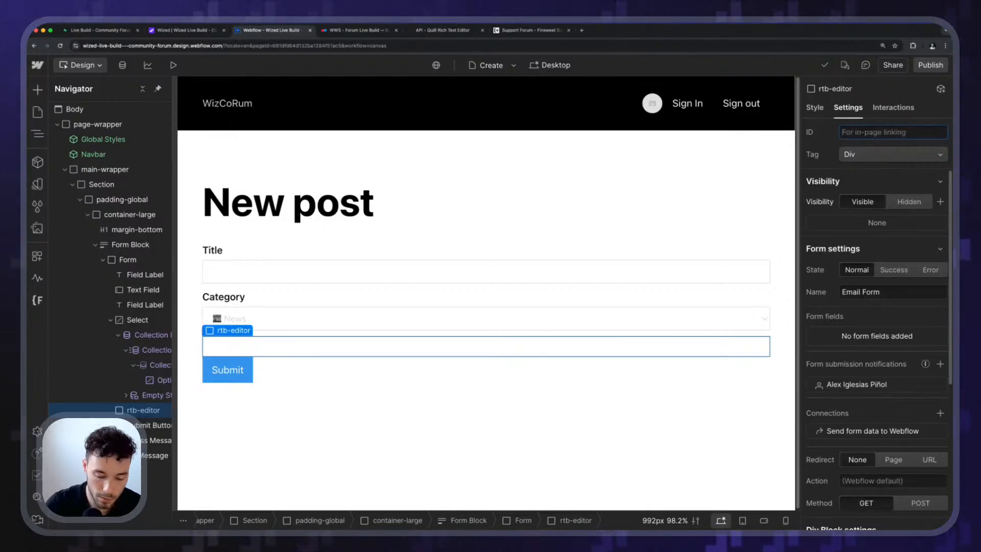
pyautogui.write('quik')
pyautogui.write('ll')
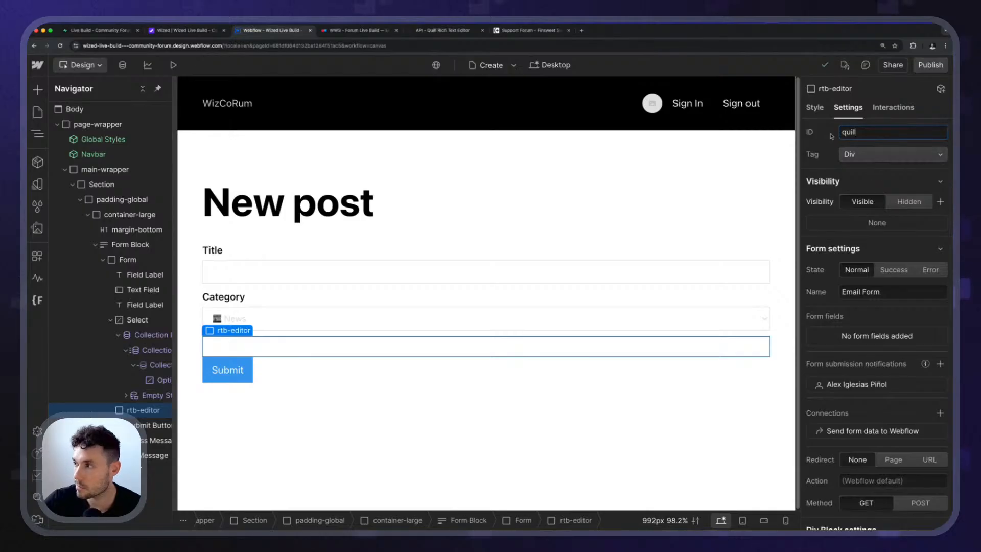
pyautogui.press('Return')
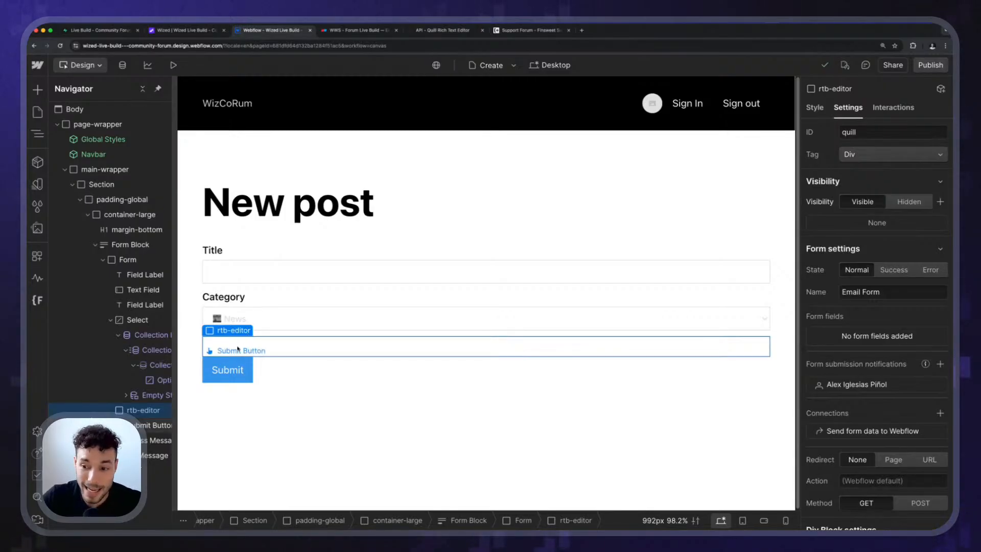
# Try placing a Text Area in the form between the rtb-editor block and the Submit button, and delete it again.
pyautogui.click(250, 321)
pyautogui.click(252, 287)
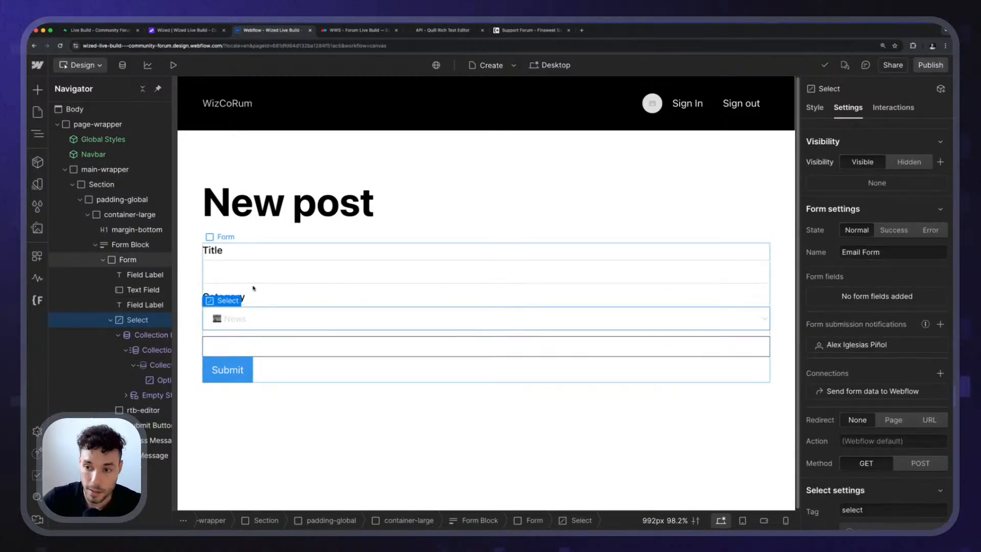
pyautogui.press('super+e')
pyautogui.write('tex')
pyautogui.press('Down')
pyautogui.press('Down')
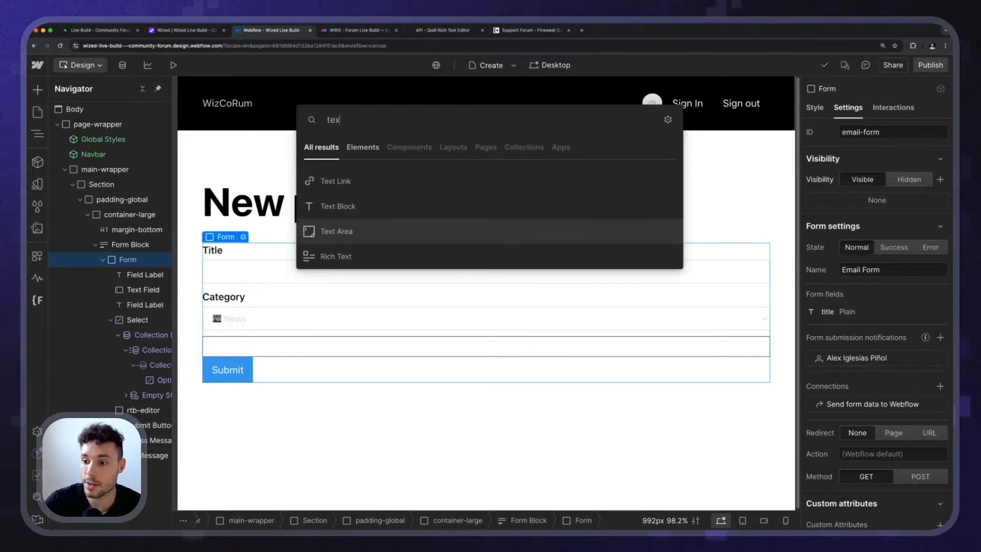
pyautogui.press('Return')
pyautogui.press('Escape')
pyautogui.moveTo(250, 395); pyautogui.dragTo(250, 369)
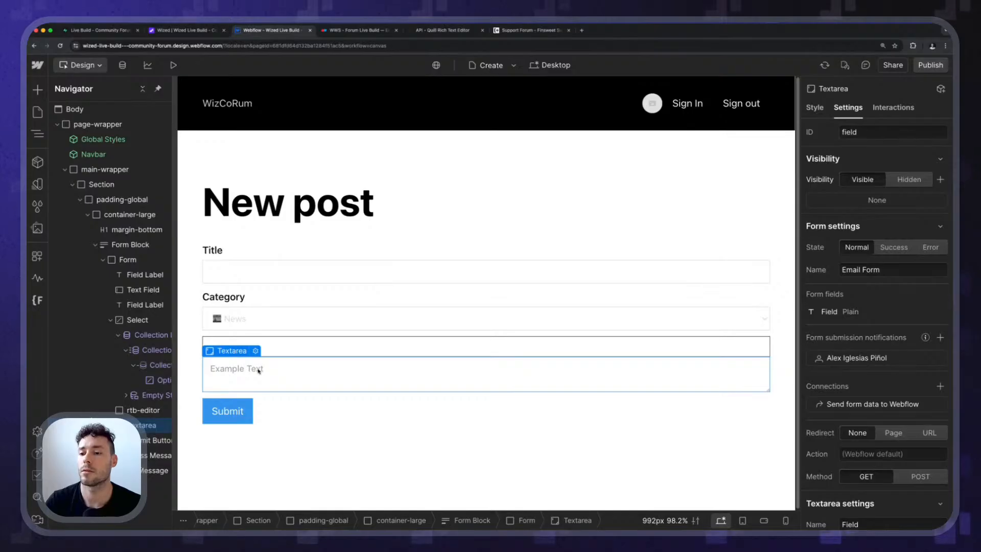
pyautogui.press('Delete')
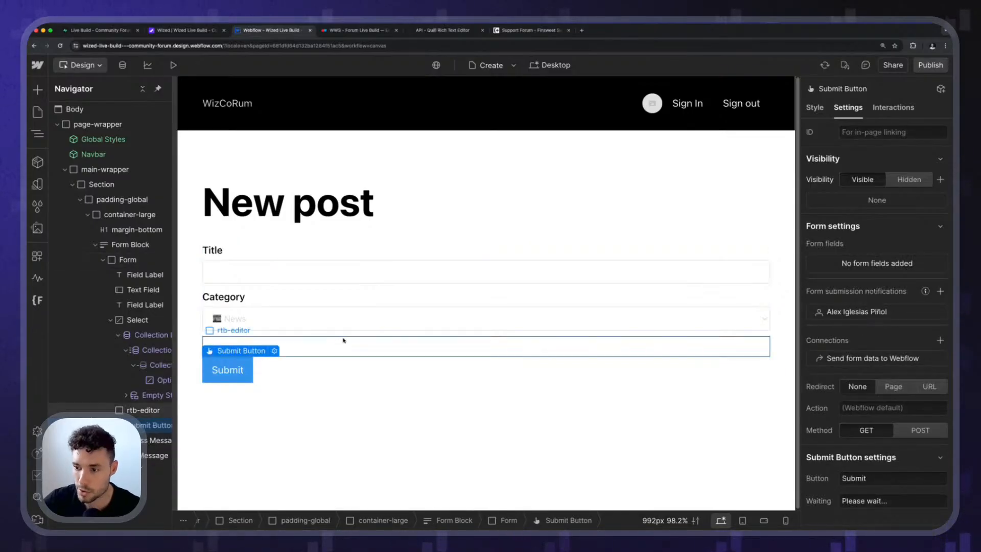
# Try the form_input class on the Title text field to check its spacing, and remove it again.
pyautogui.click(343, 340)
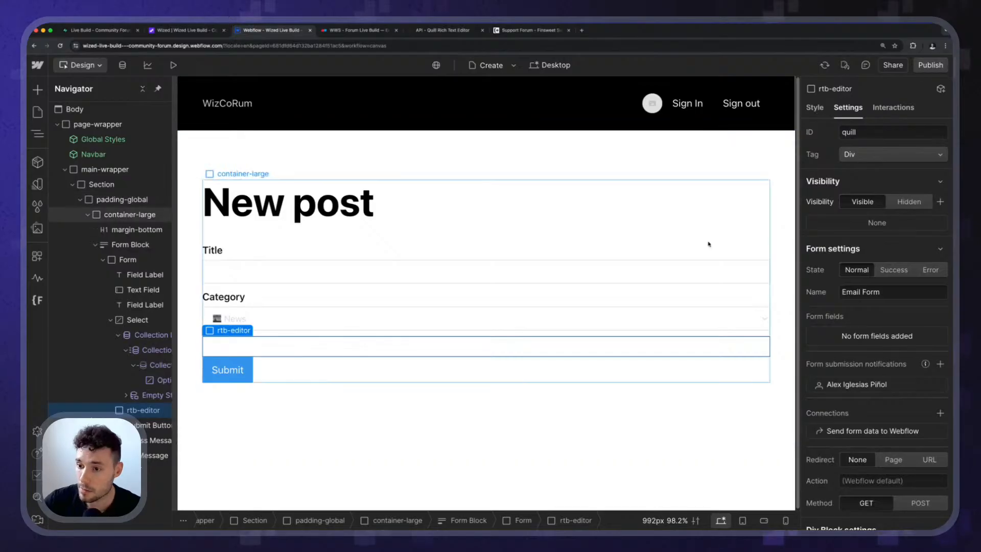
pyautogui.click(591, 261)
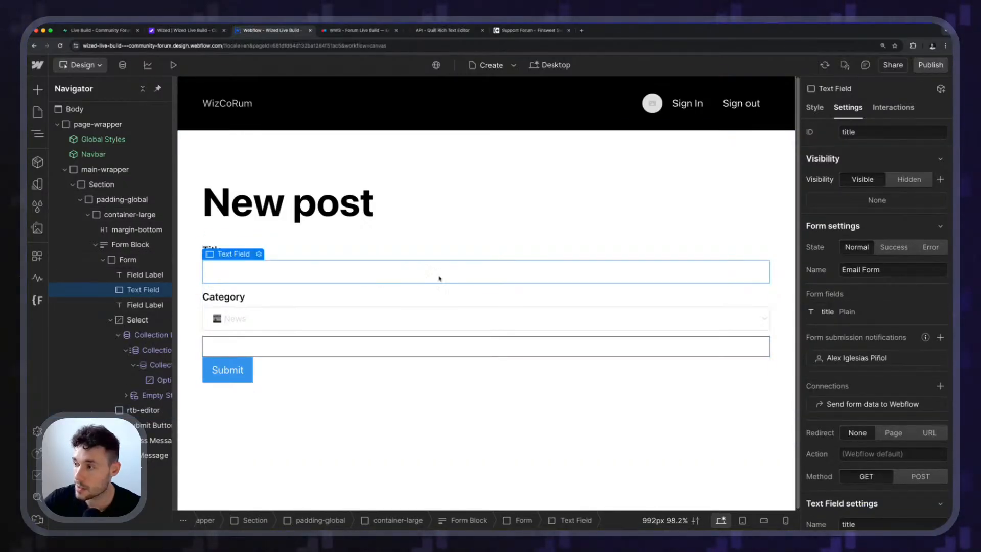
pyautogui.click(814, 112)
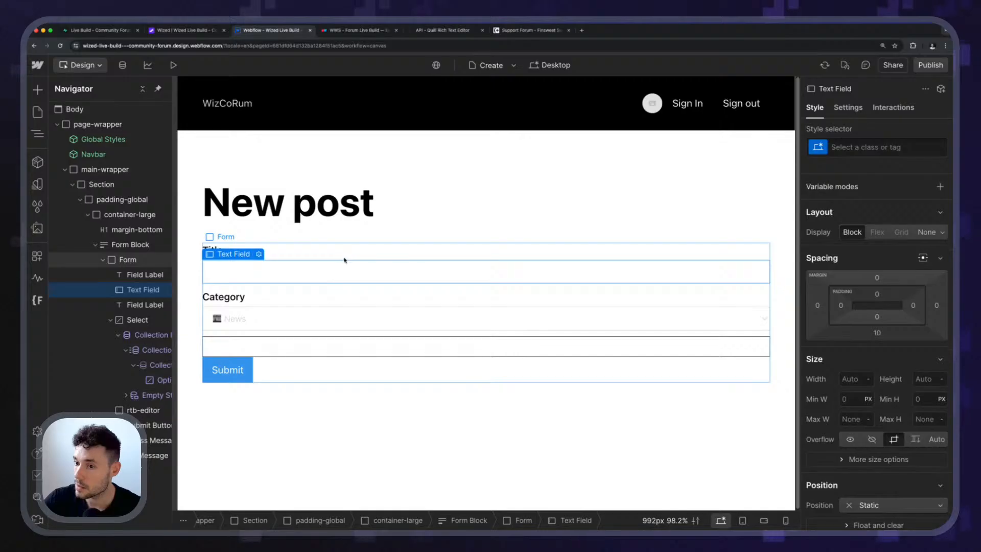
pyautogui.click(883, 148)
pyautogui.write('form')
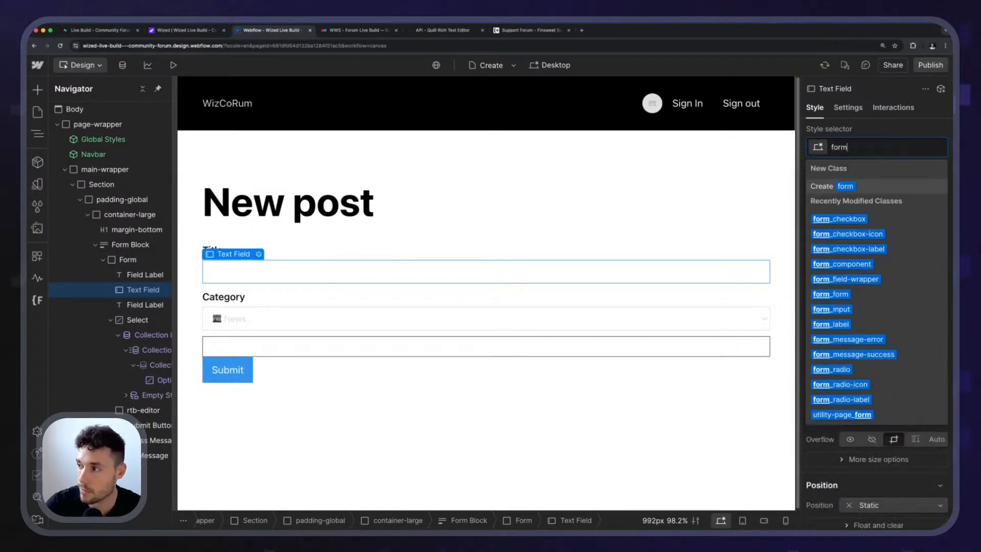
pyautogui.press('Down')
pyautogui.press('Down')
pyautogui.press('Down')
pyautogui.press('Down')
pyautogui.press('Down')
pyautogui.press('Down')
pyautogui.press('Down')
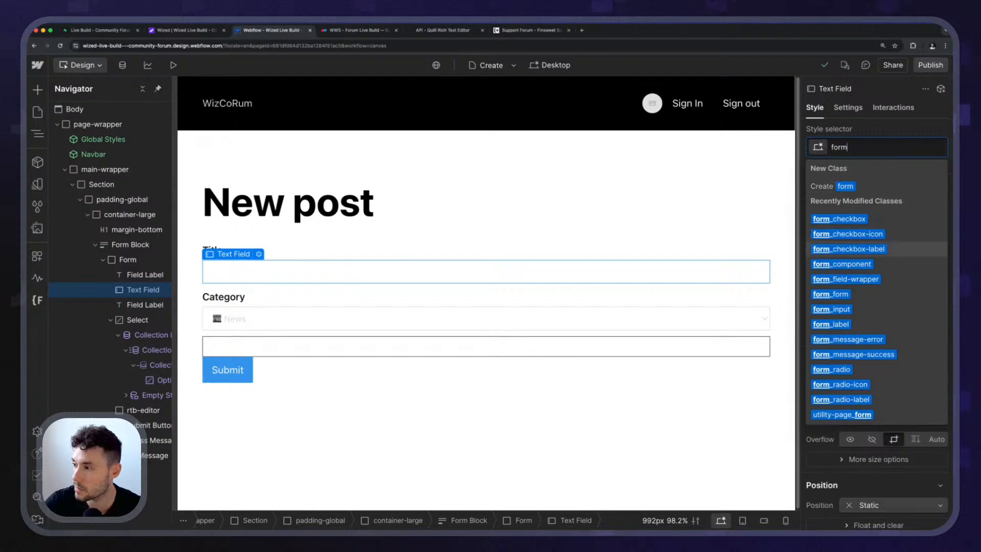
pyautogui.press('Return')
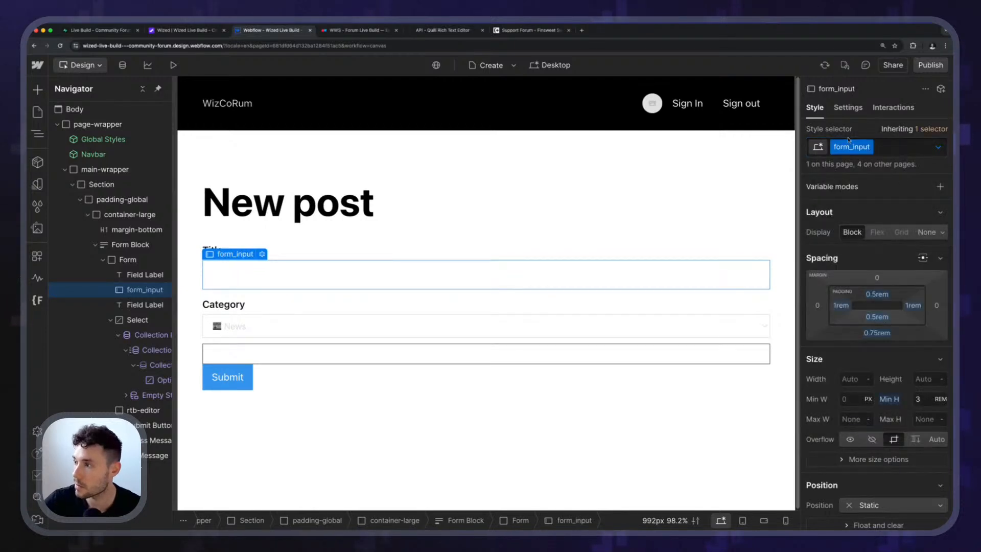
pyautogui.press('Escape')
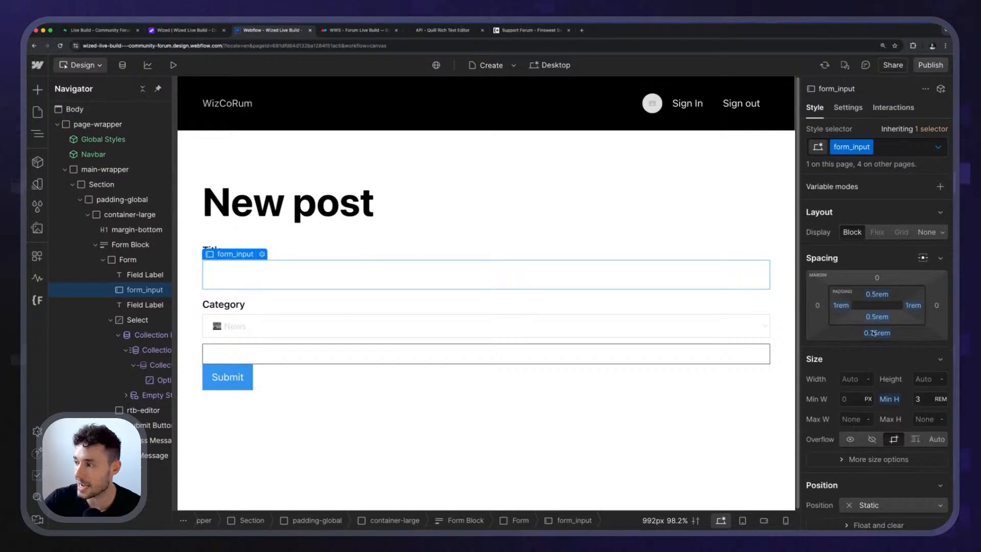
pyautogui.click(899, 148)
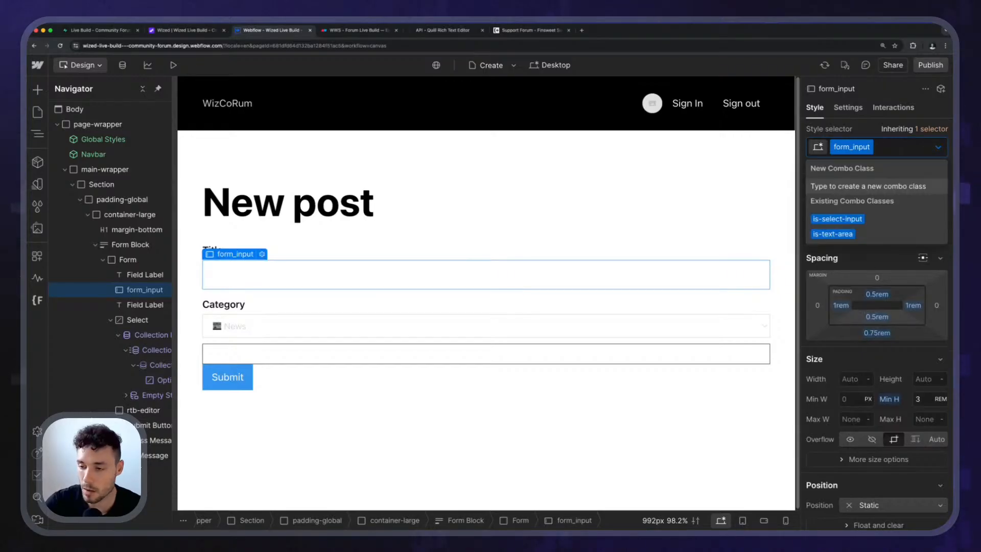
pyautogui.press('BackSpace')
pyautogui.press('Escape')
# Set the bottom margin of the rtb-editor block to 0.75rem.
pyautogui.click(344, 347)
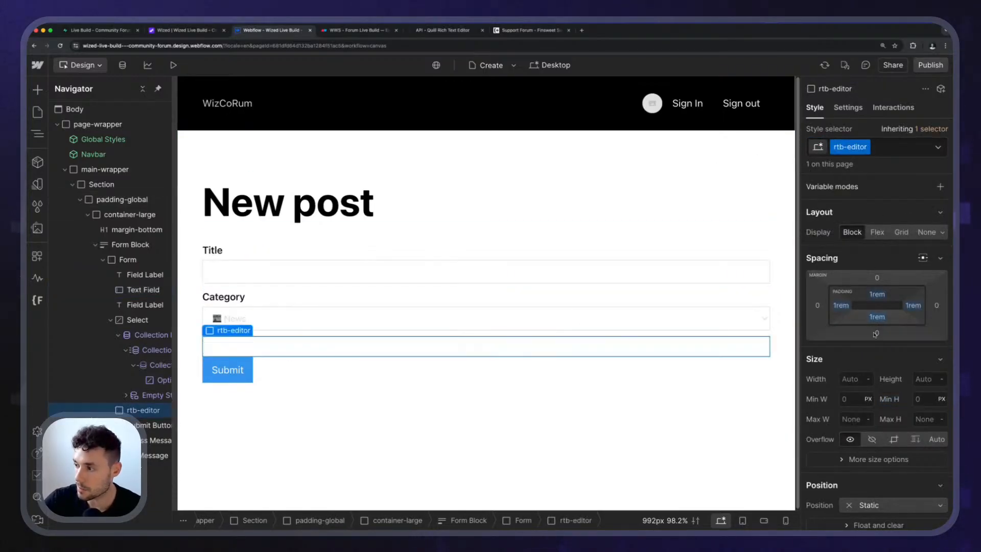
pyautogui.click(876, 333)
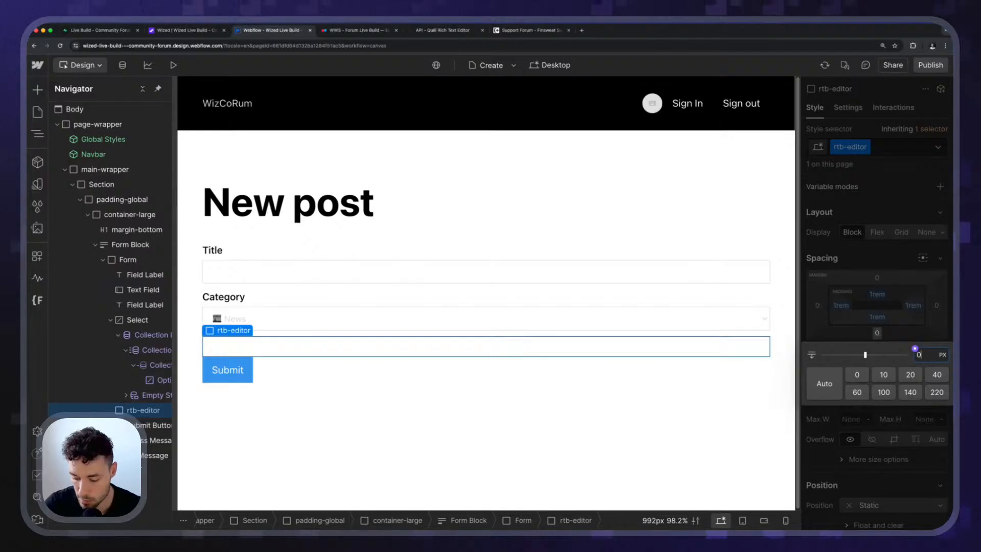
pyautogui.write('0.75rem')
pyautogui.press('Return')
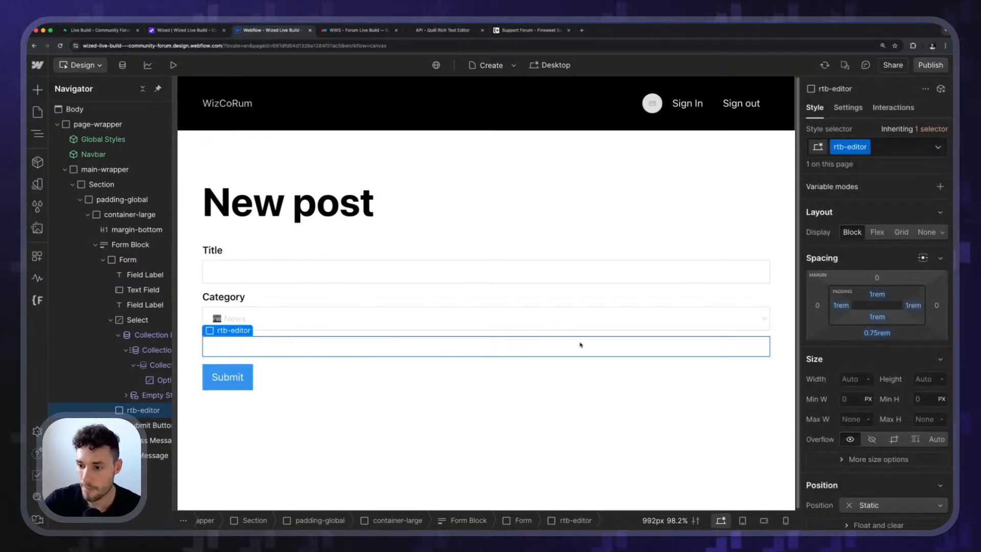
# Apply the existing form_input class to the Title text field.
pyautogui.click(351, 287)
pyautogui.click(359, 271)
pyautogui.press('super+Return')
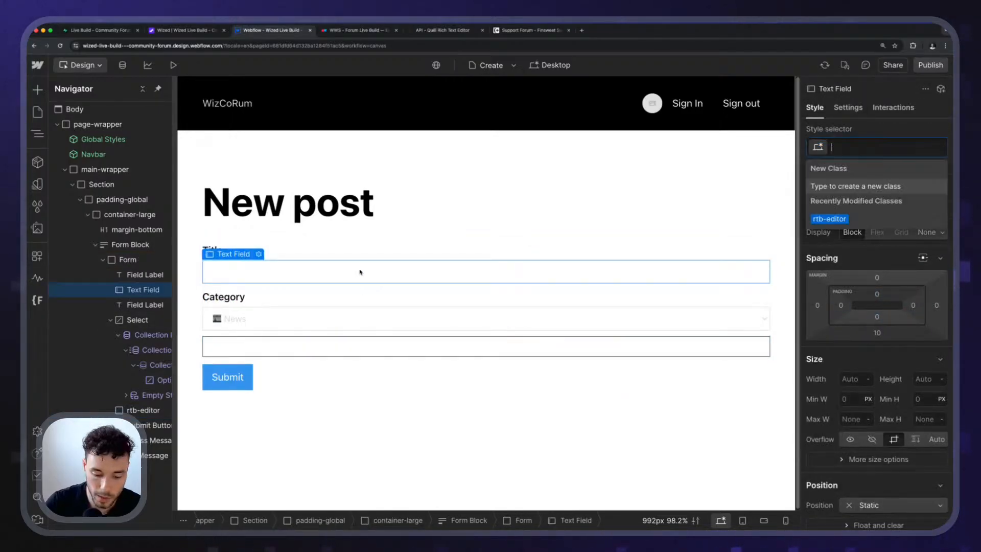
pyautogui.write('form inp')
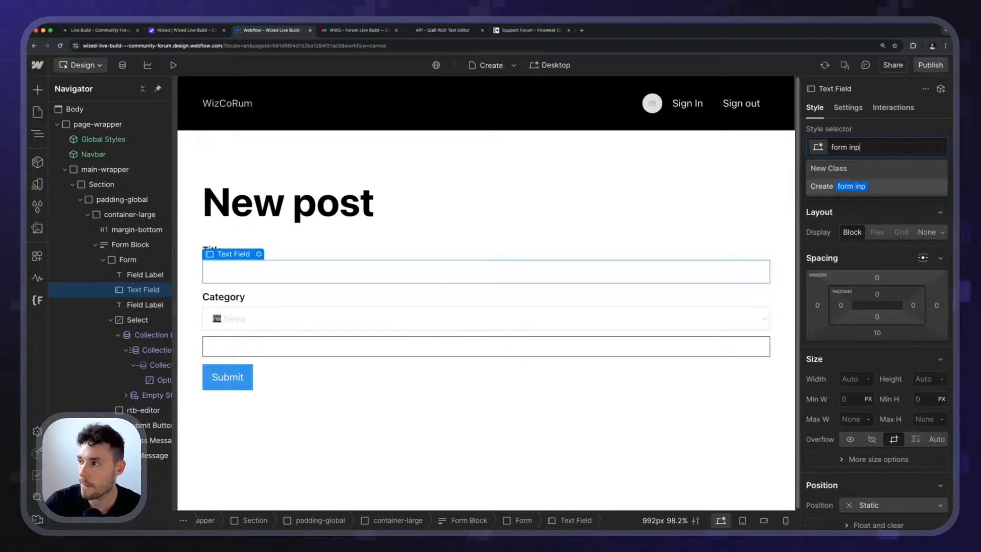
pyautogui.press('super+BackSpace')
pyautogui.write('input')
pyautogui.press('Down')
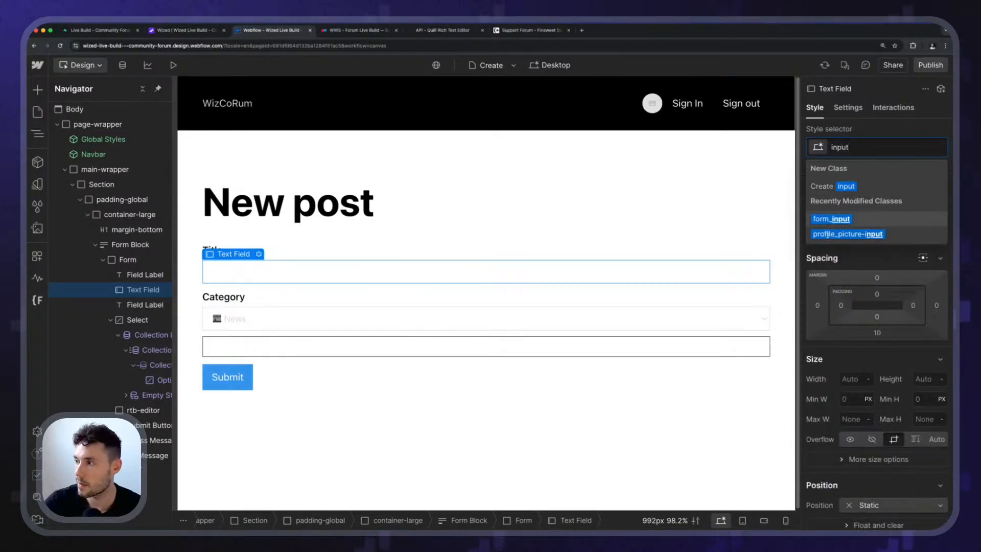
pyautogui.press('Return')
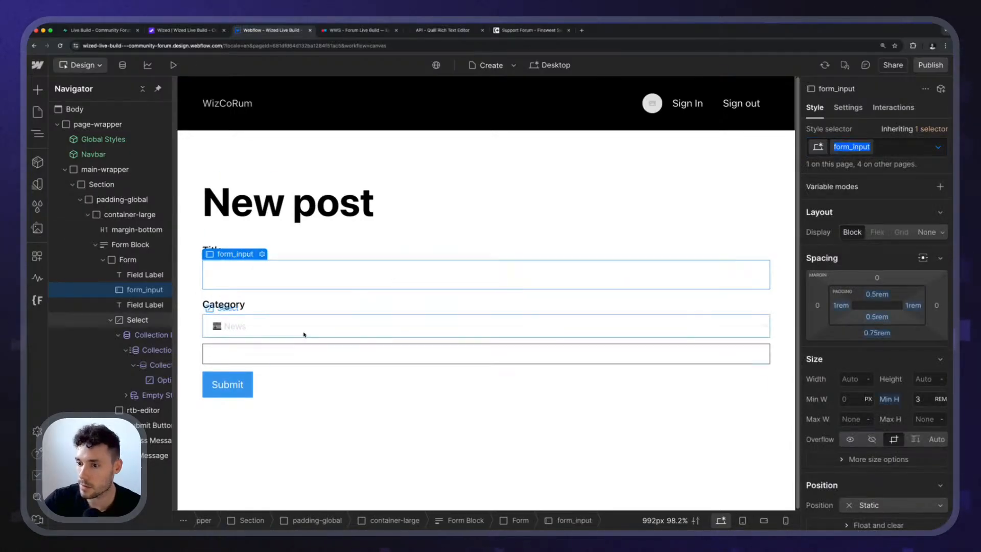
# Apply the same form_input class to the Category select field.
pyautogui.click(305, 333)
pyautogui.press('super+Return')
pyautogui.write('form_input')
pyautogui.press('Return')
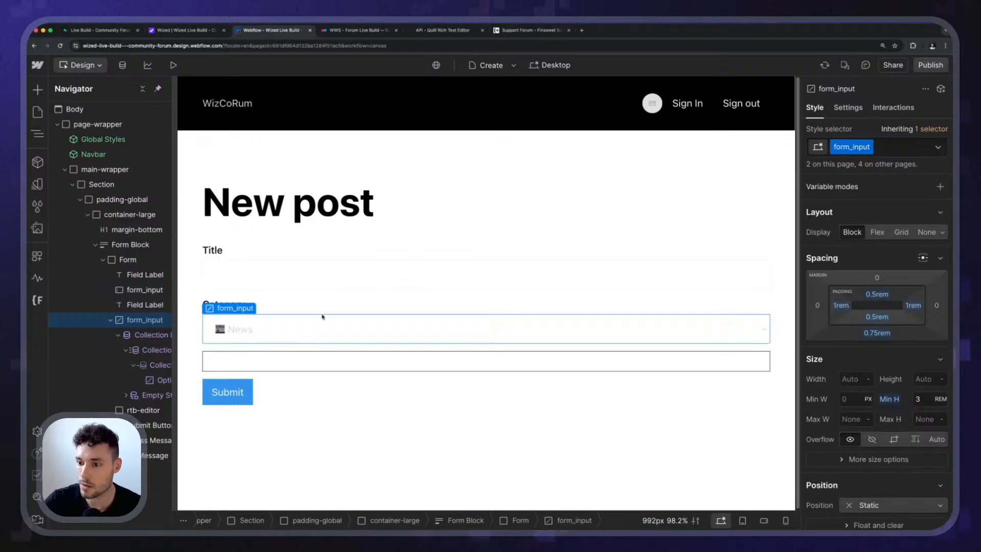
pyautogui.press('Escape')
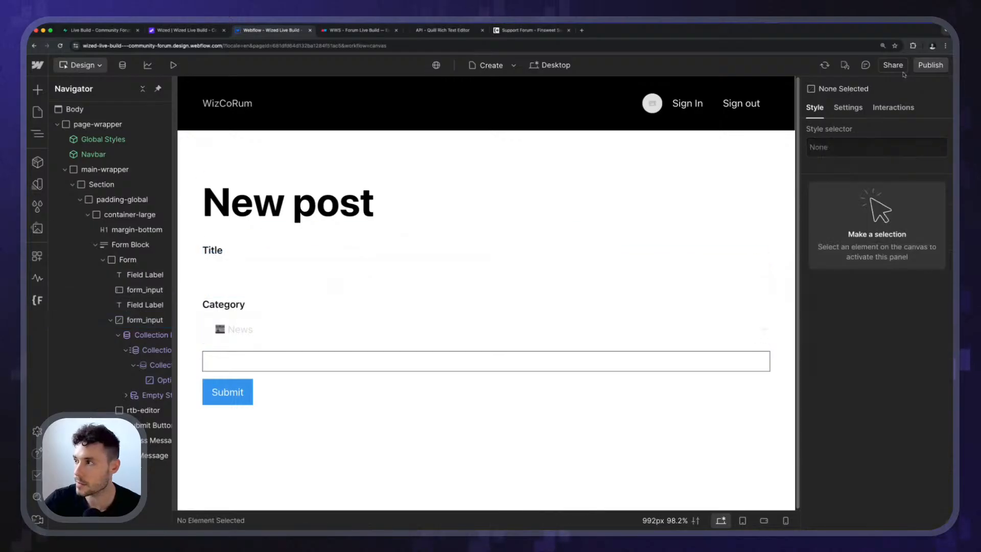
# Apply the existing button class to the form's Submit button.
pyautogui.click(225, 394)
pyautogui.press('super+Return')
pyautogui.write('button')
pyautogui.press('Return')
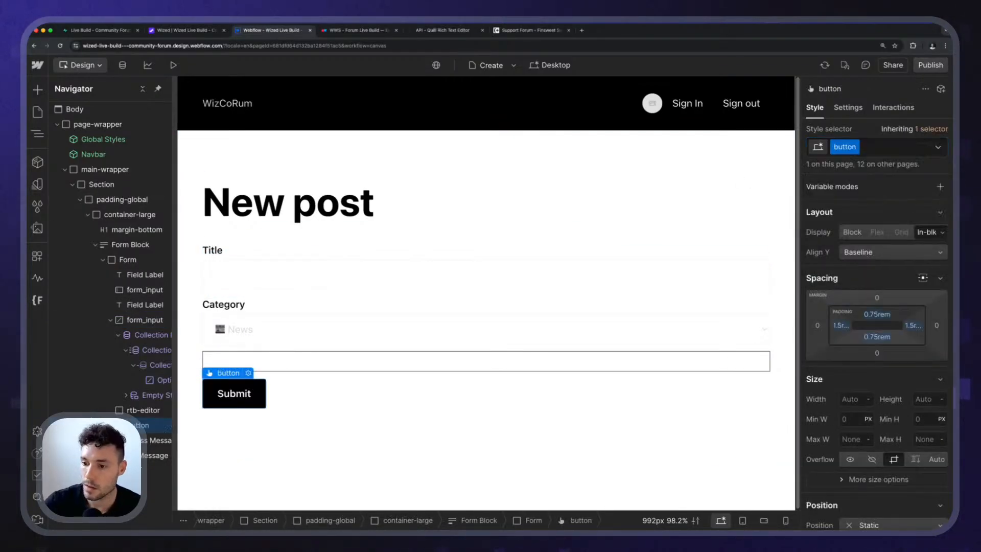
# Change the submit button's label to Create in its settings.
pyautogui.click(248, 373)
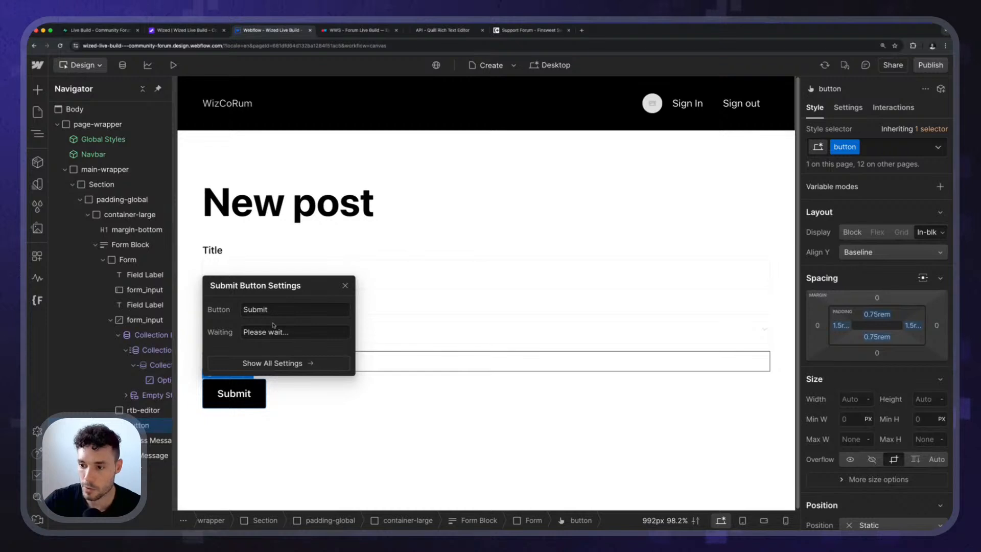
pyautogui.write('Create')
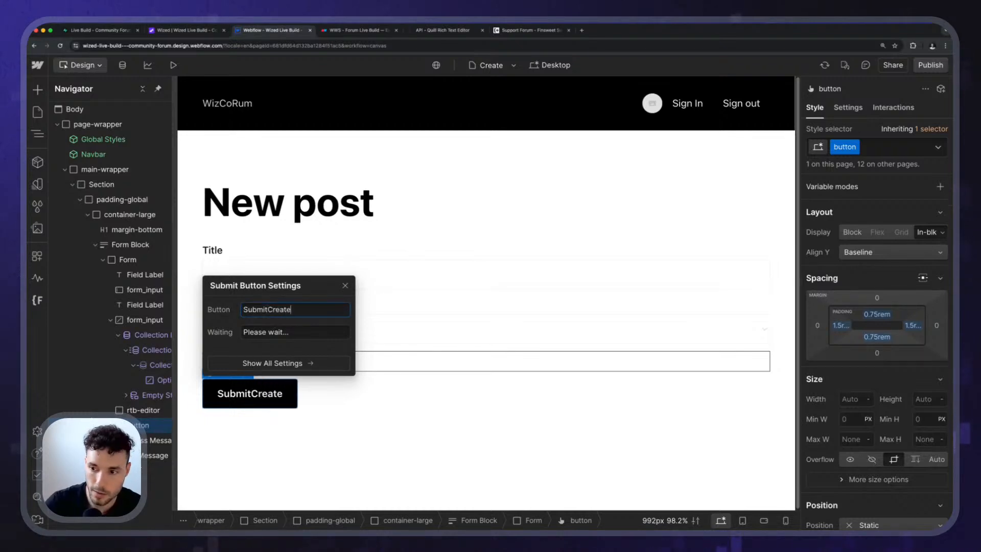
pyautogui.press('super+a')
pyautogui.write('Create')
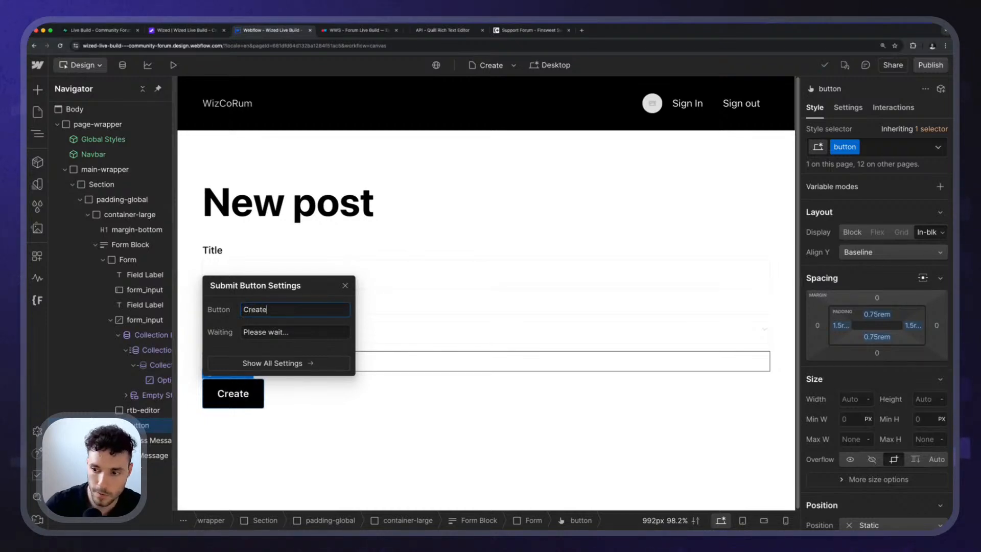
pyautogui.click(345, 285)
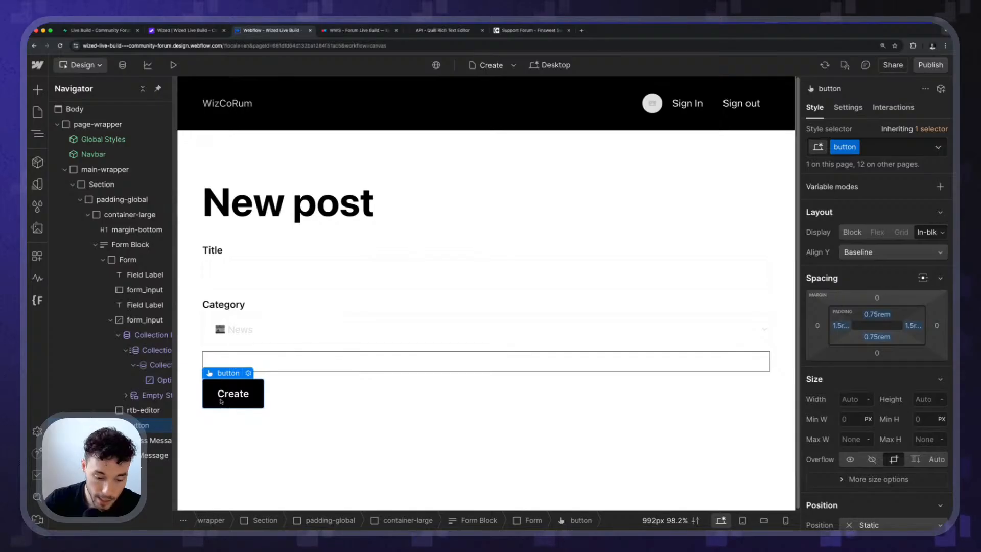
# Insert a Text Link element directly after the Create button in the form.
pyautogui.press('super+k')
pyautogui.write('li')
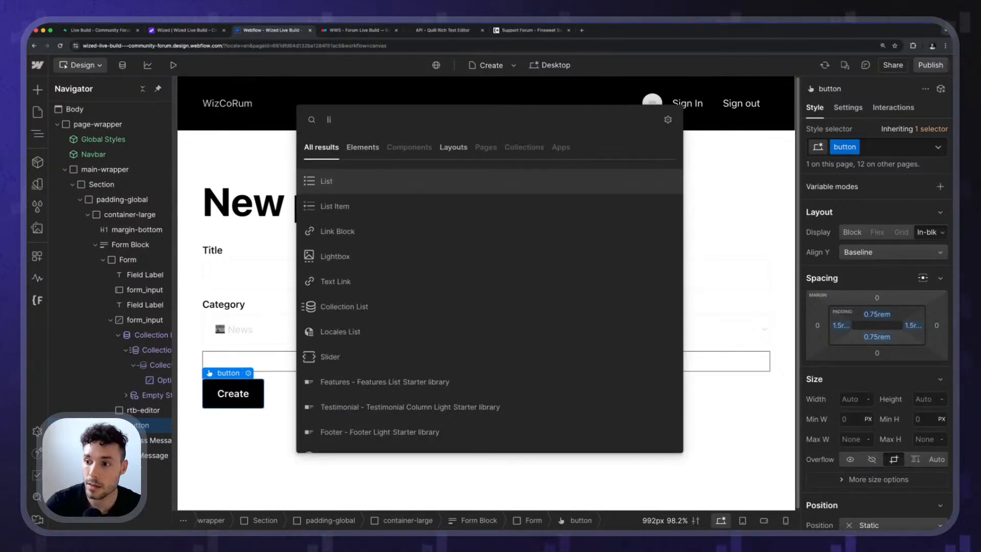
pyautogui.press('BackSpace')
pyautogui.press('BackSpace')
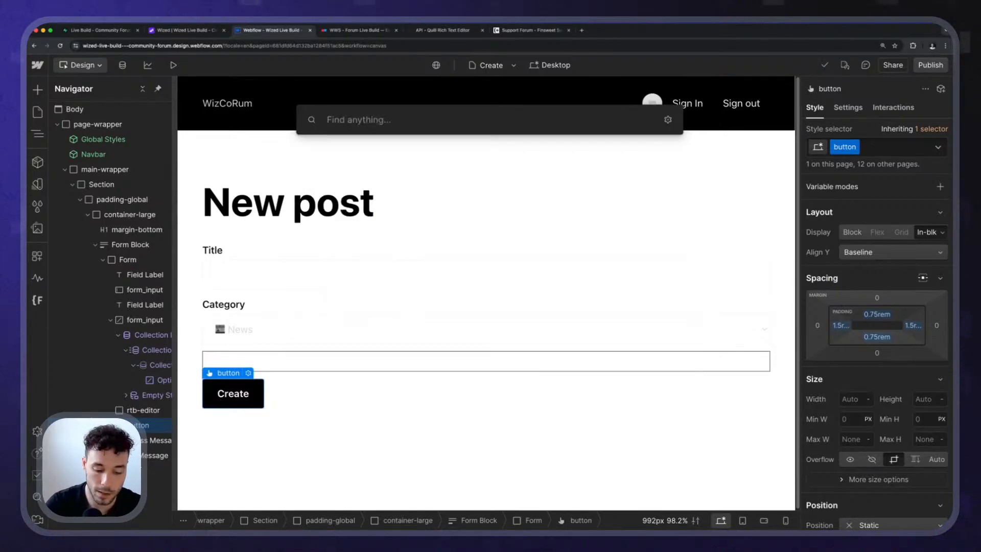
pyautogui.write('text')
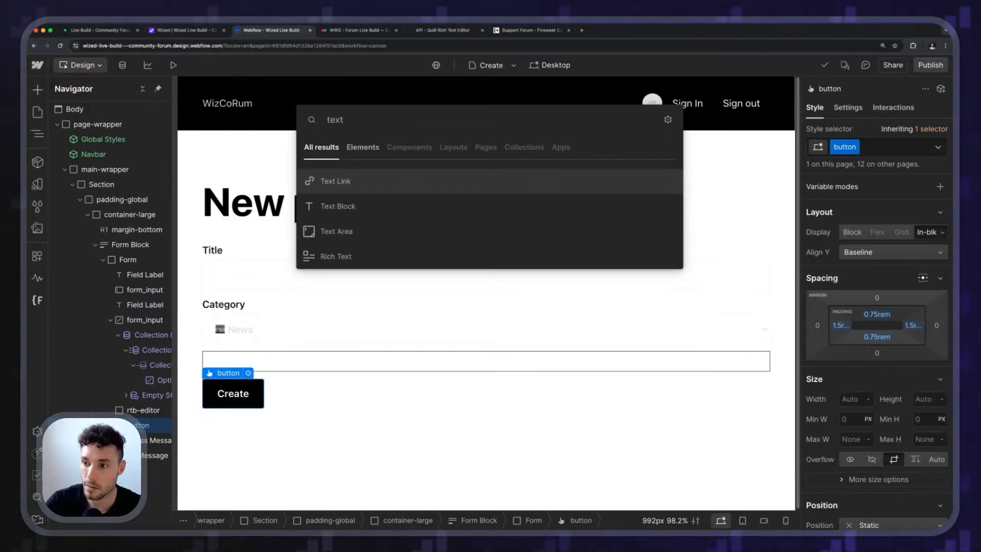
pyautogui.press('Return')
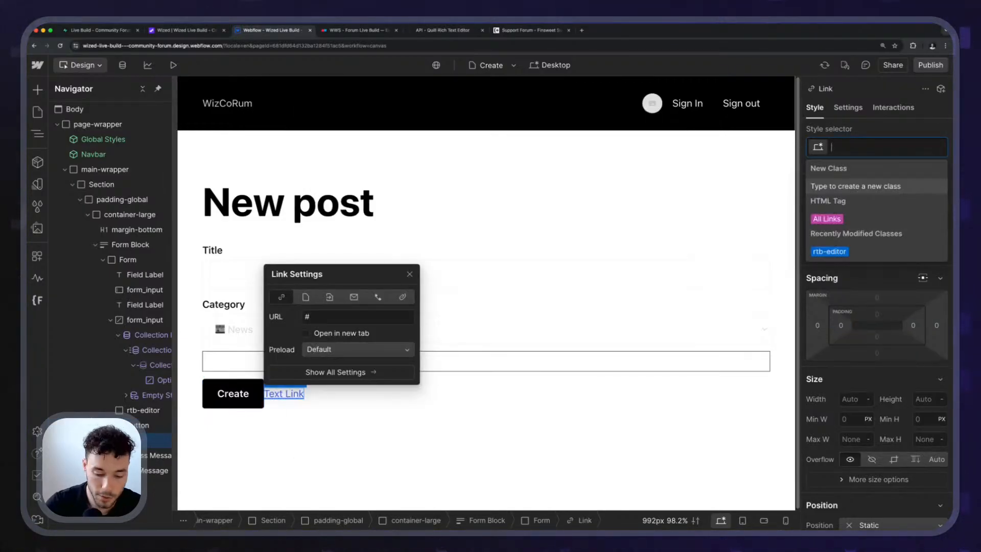
# Style the new text link with the button class and its is-secondary combo class.
pyautogui.write('button')
pyautogui.press('Return')
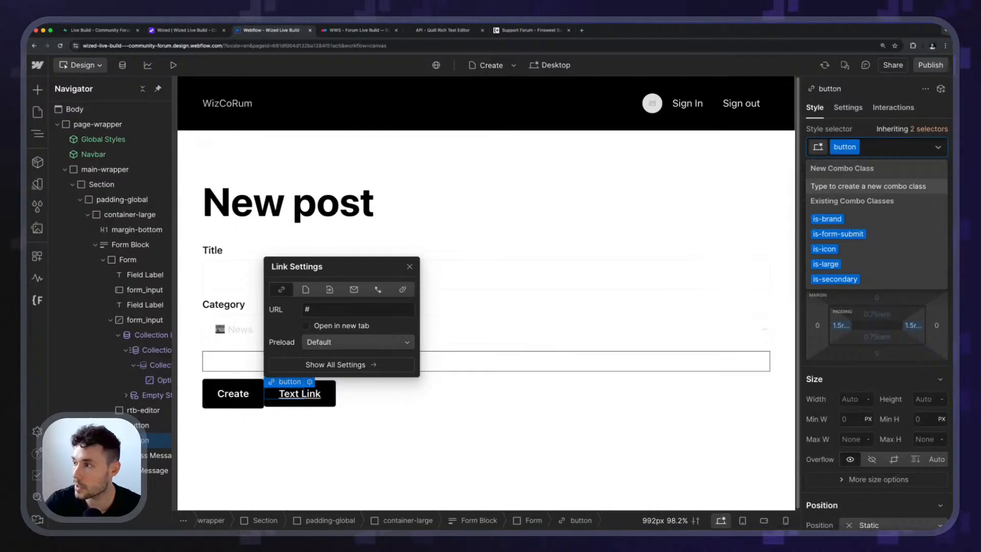
pyautogui.press('Down')
pyautogui.press('Down')
pyautogui.press('Down')
pyautogui.press('Down')
pyautogui.press('Down')
pyautogui.press('Return')
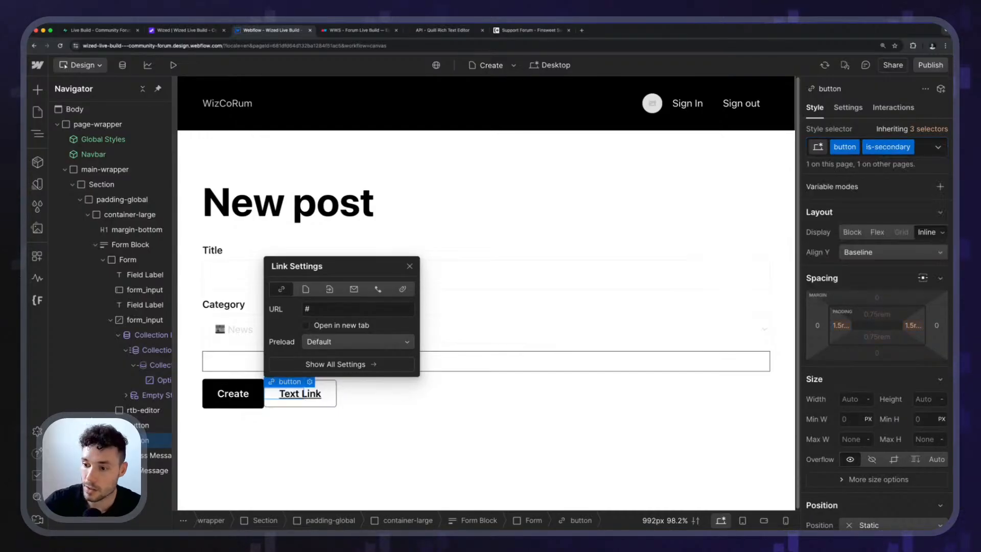
pyautogui.press('Escape')
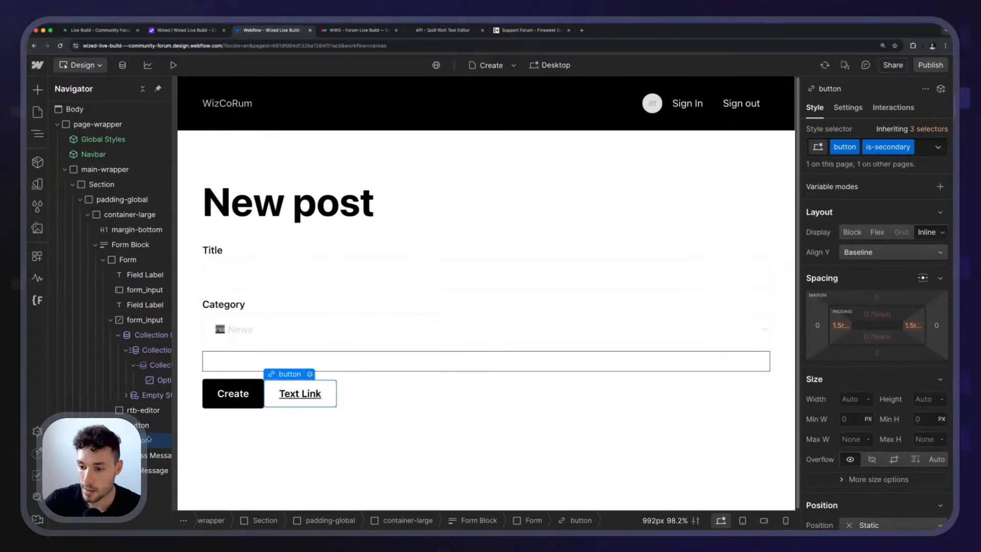
# Move the secondary link button ahead of the Create button and set its text to Back.
pyautogui.moveTo(148, 439); pyautogui.dragTo(259, 394)
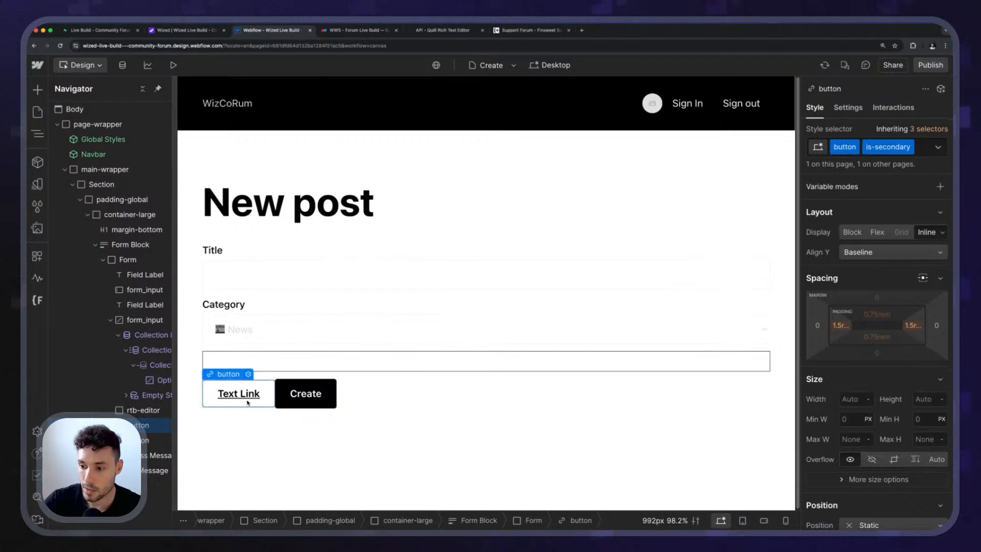
pyautogui.click(305, 393)
pyautogui.doubleClick(242, 394)
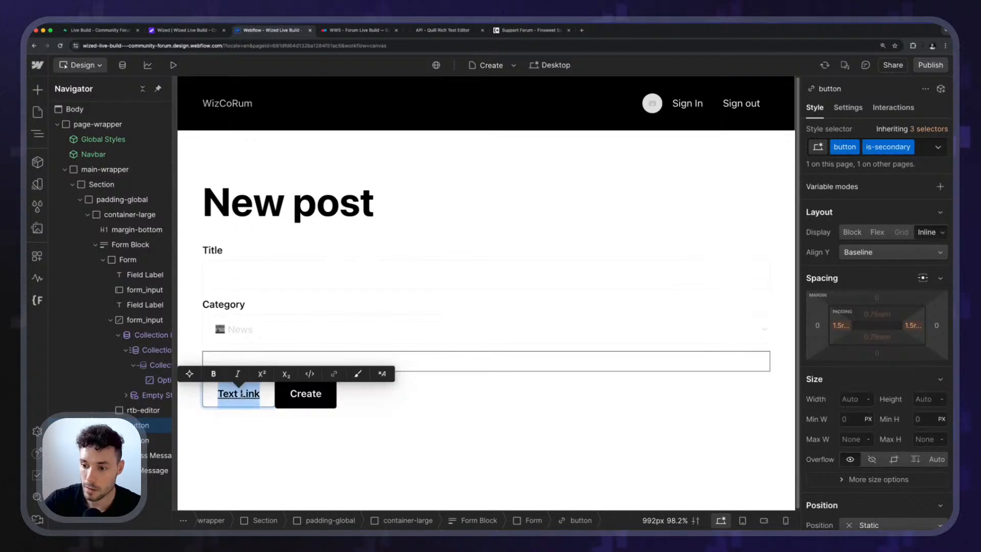
pyautogui.write('Back')
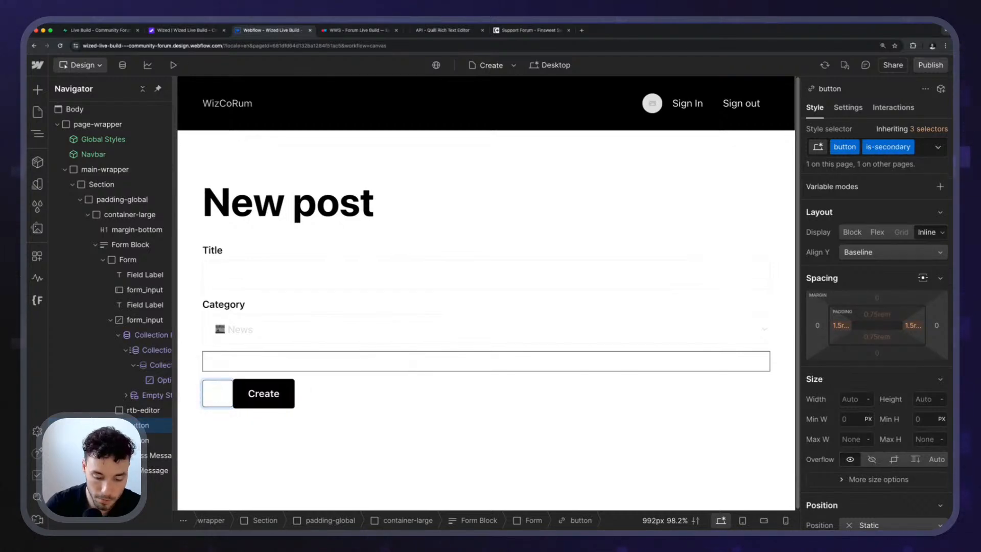
pyautogui.press('Escape')
# Link the Back button to the Home page.
pyautogui.click(249, 375)
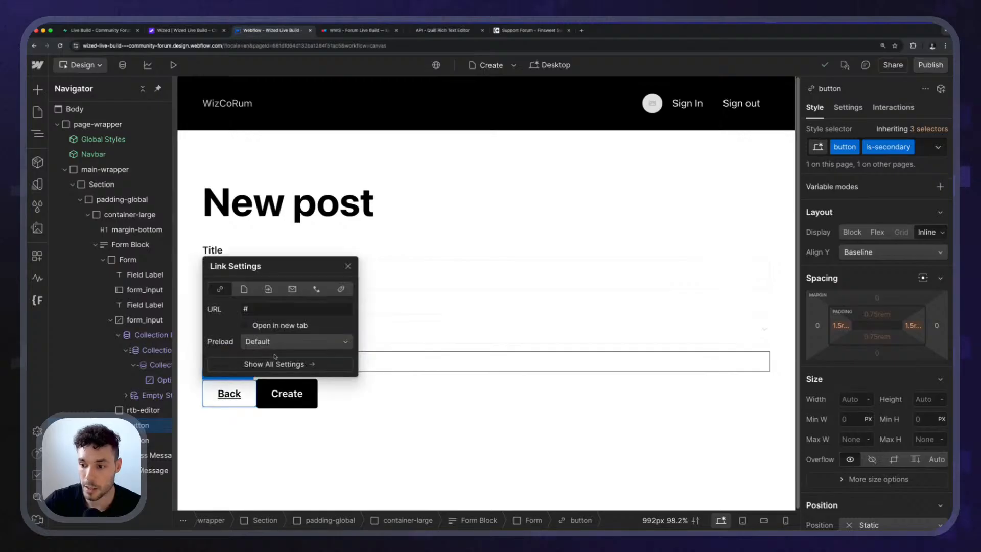
pyautogui.click(244, 289)
pyautogui.click(266, 308)
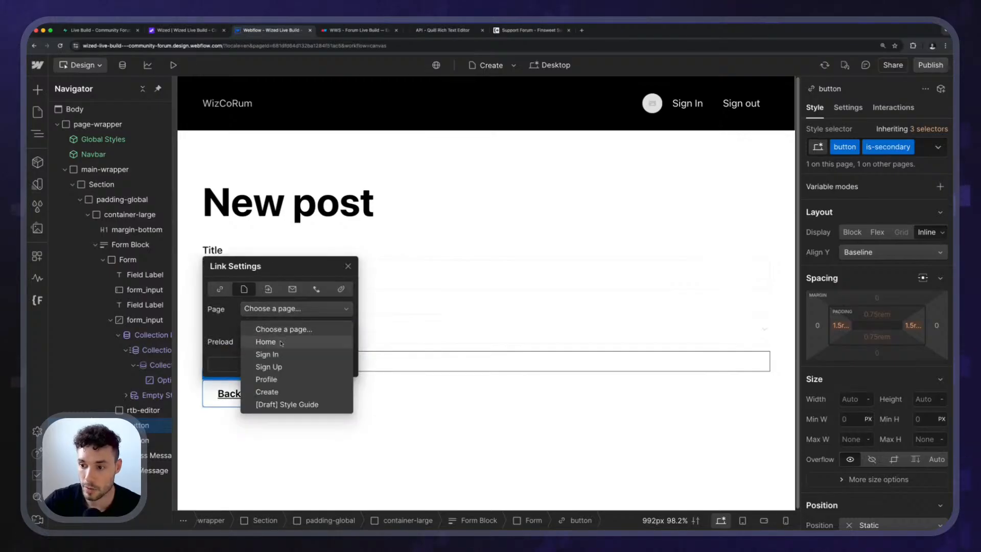
pyautogui.click(258, 339)
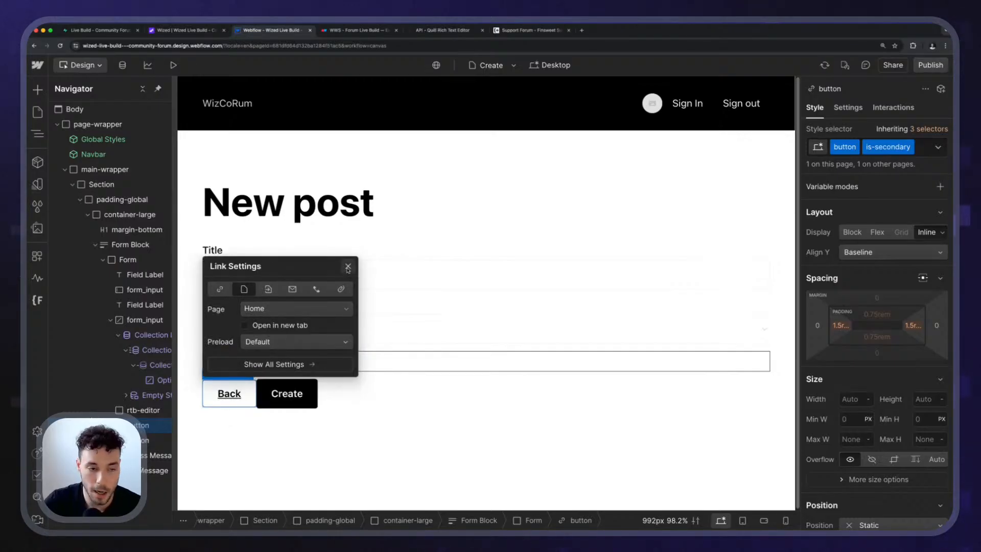
pyautogui.click(348, 266)
pyautogui.click(243, 411)
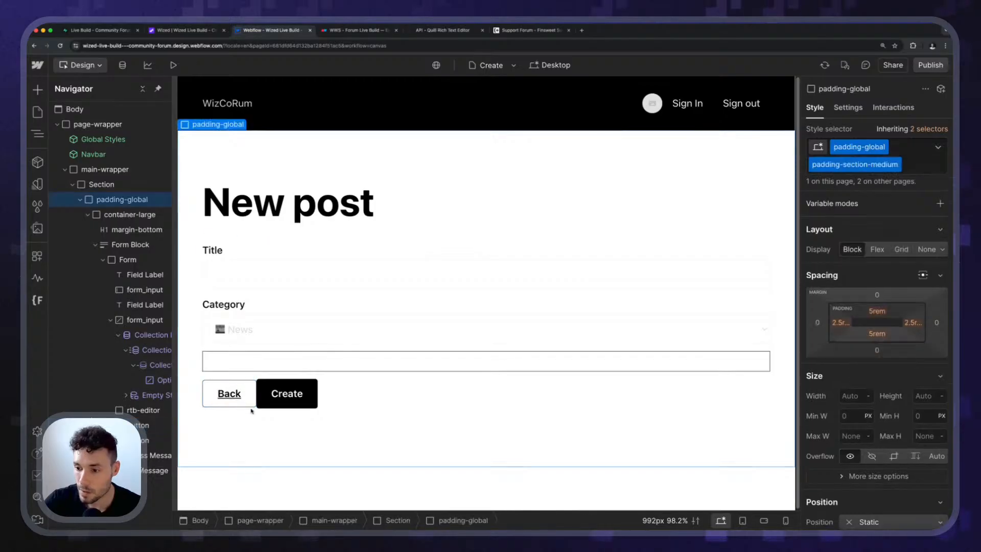
pyautogui.click(261, 404)
pyautogui.click(250, 402)
pyautogui.click(260, 403)
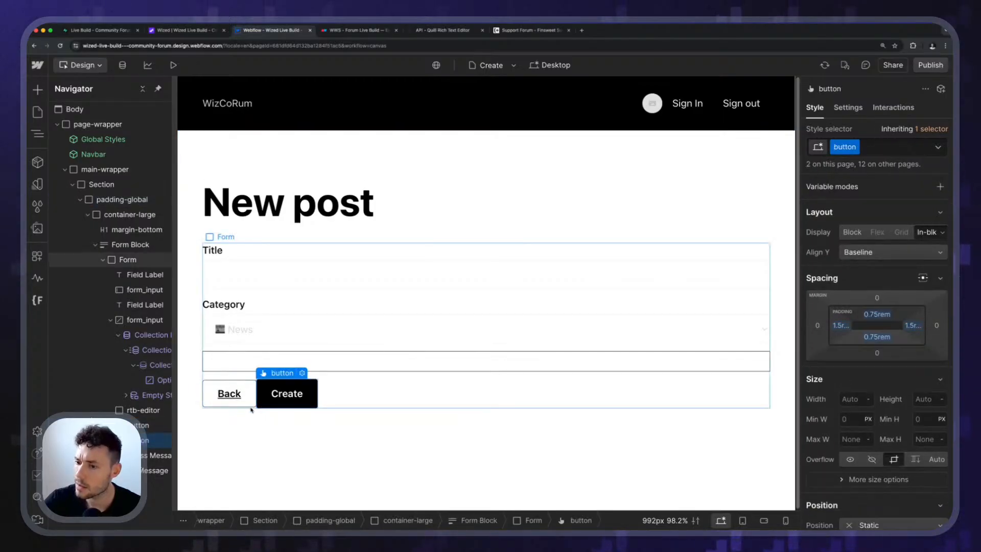
pyautogui.click(251, 409)
pyautogui.click(242, 403)
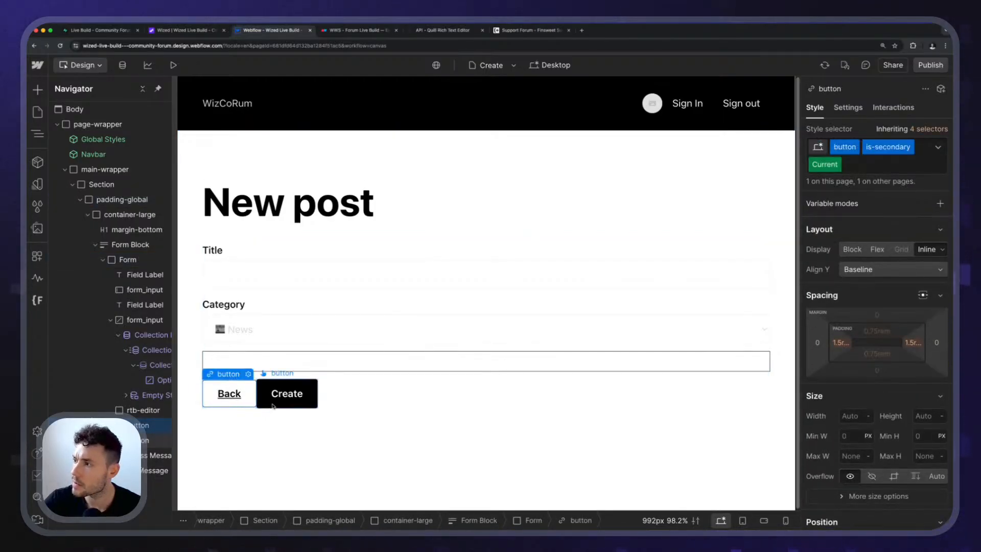
pyautogui.click(275, 404)
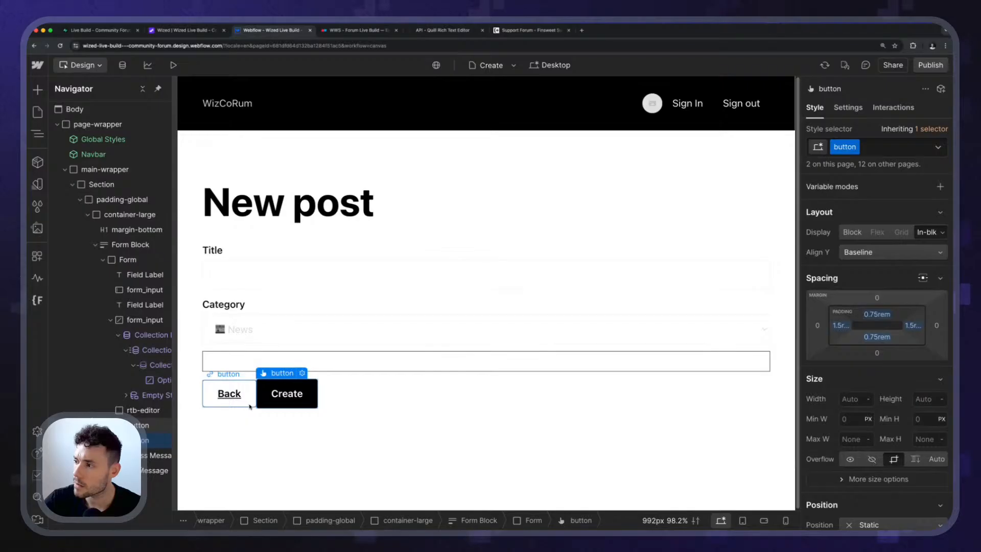
pyautogui.click(242, 406)
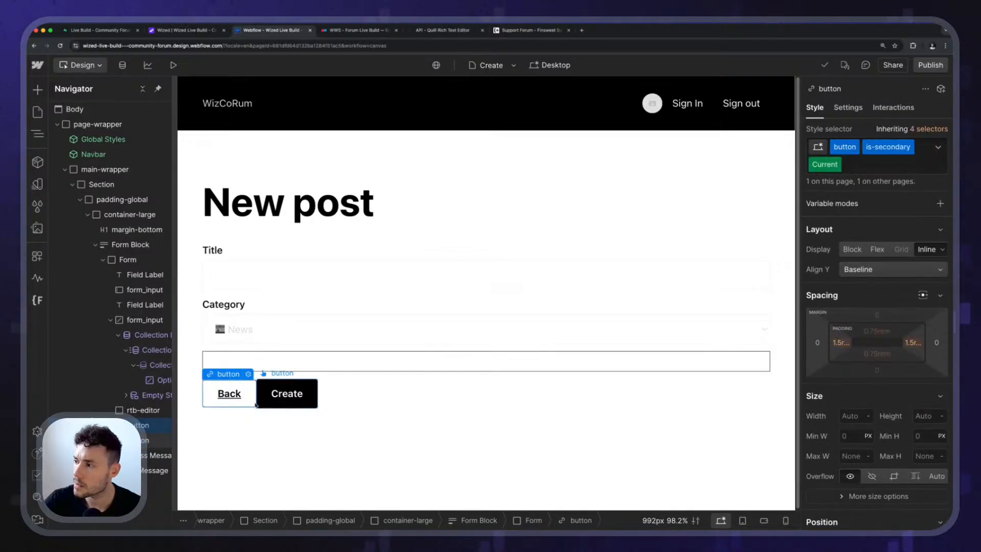
pyautogui.click(265, 405)
pyautogui.click(247, 405)
pyautogui.press('Escape')
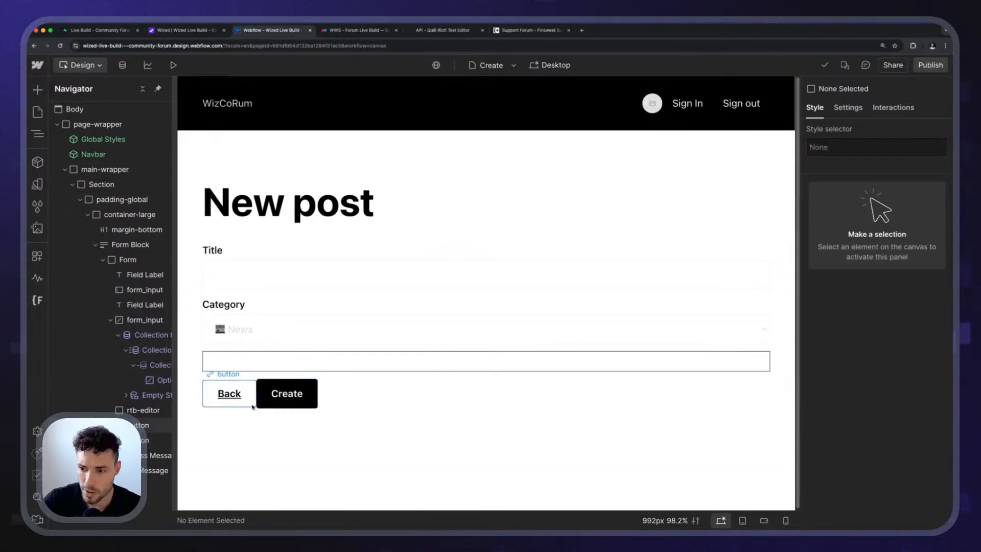
# Wrap the Create button in a new div block and move the Back button into it ahead of Create.
pyautogui.click(248, 403)
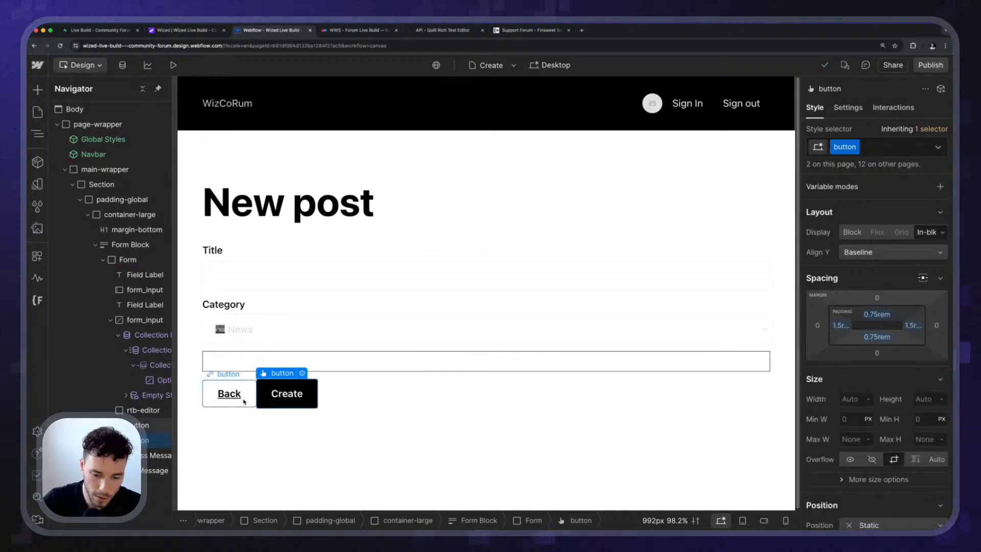
pyautogui.press('super+alt+g')
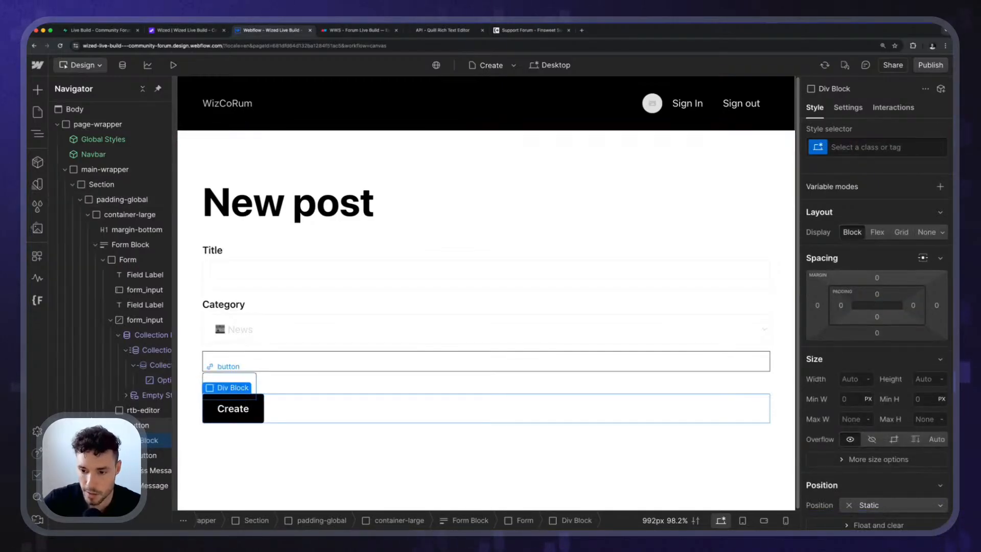
pyautogui.click(139, 425)
pyautogui.moveTo(139, 425); pyautogui.dragTo(144, 446)
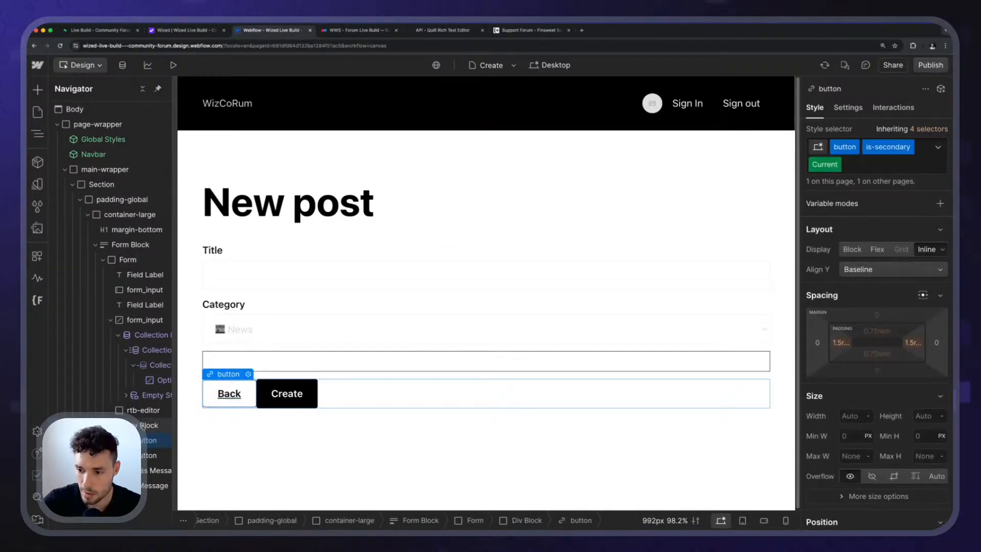
pyautogui.click(361, 396)
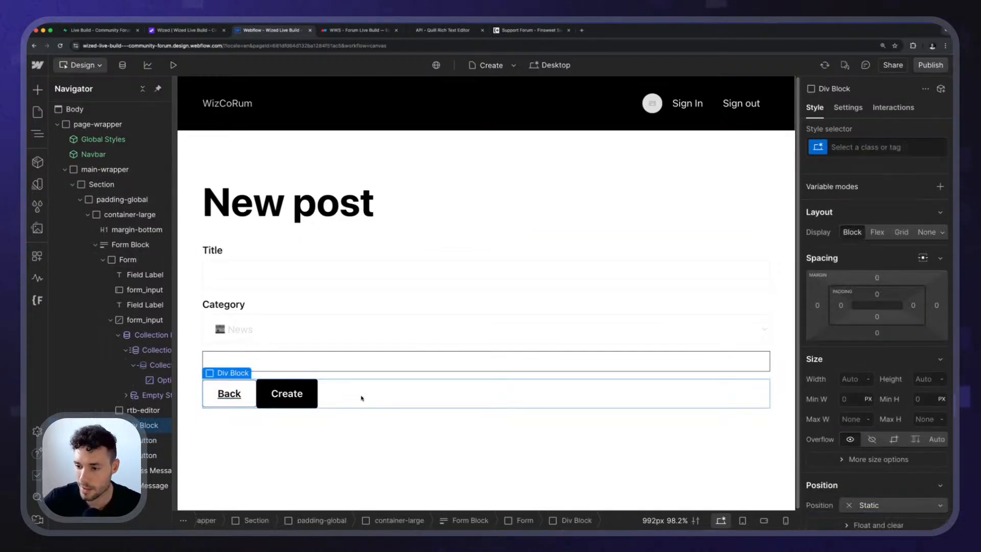
# Publish the site with the new post page to the webflow.io staging domain.
pyautogui.click(926, 68)
pyautogui.click(309, 333)
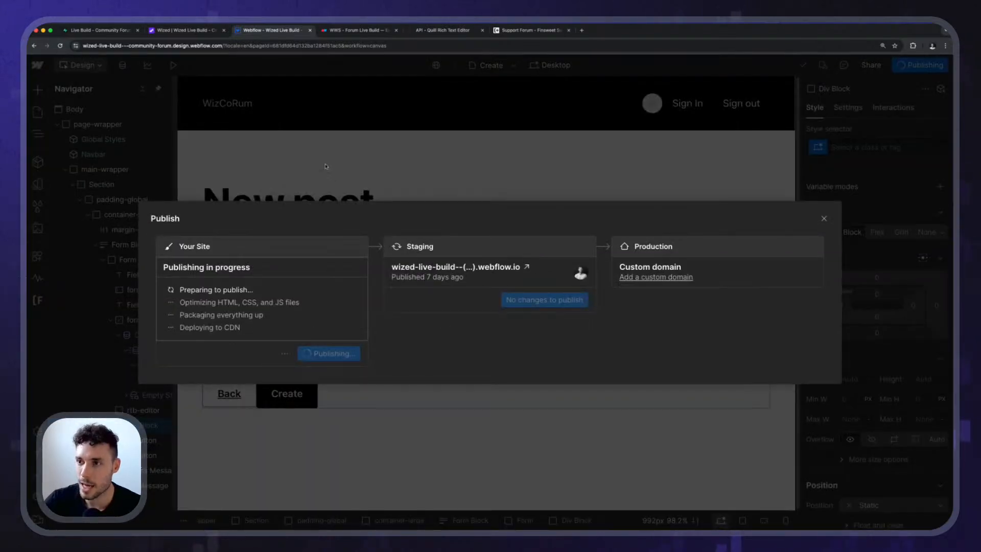
pyautogui.click(323, 159)
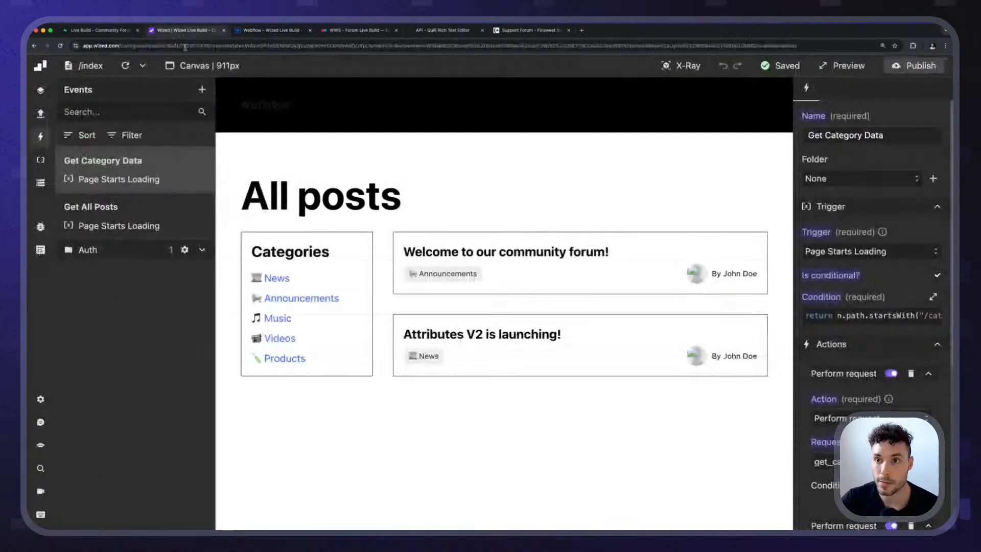
# Switch to Wized, refresh the canvas and open the create page.
pyautogui.click(185, 30)
pyautogui.click(124, 70)
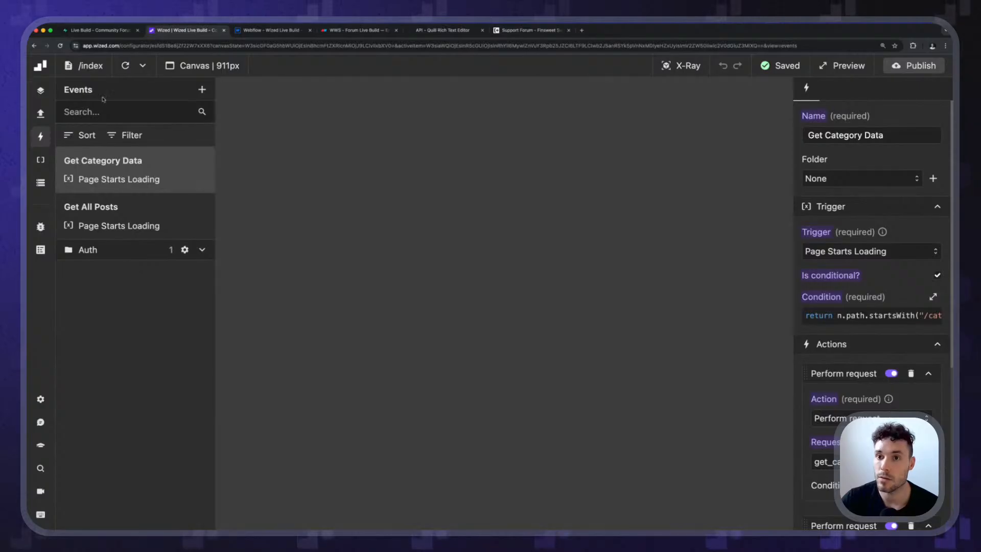
pyautogui.click(88, 66)
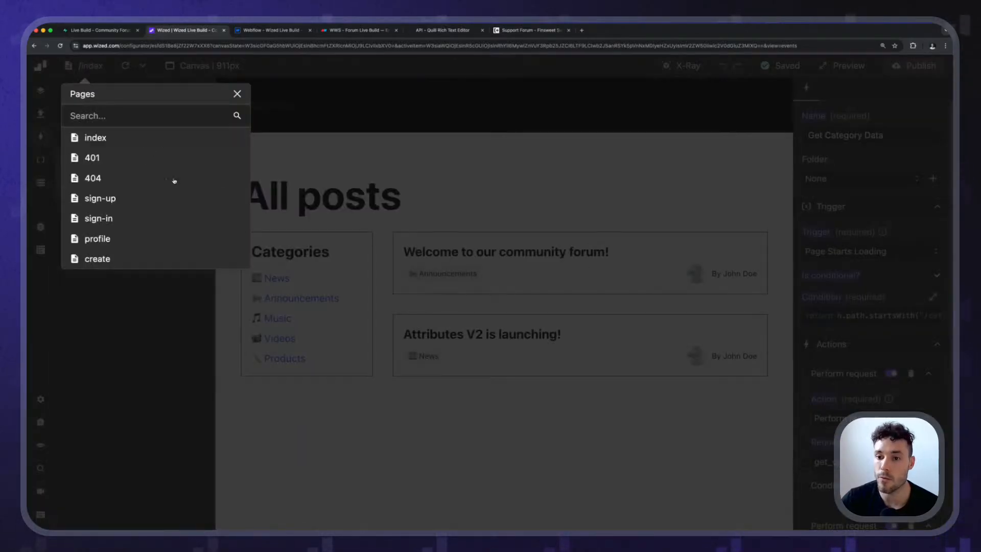
pyautogui.click(94, 257)
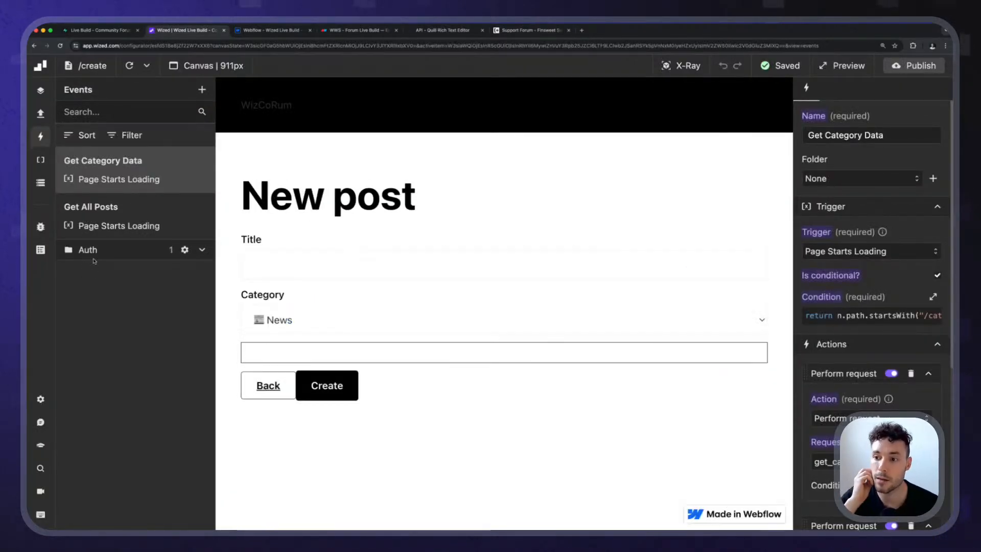
# Switch to Webflow and add a custom attribute named wized with the value create_post_form to the new post form.
pyautogui.hotkey('ctrl', 'Tab')
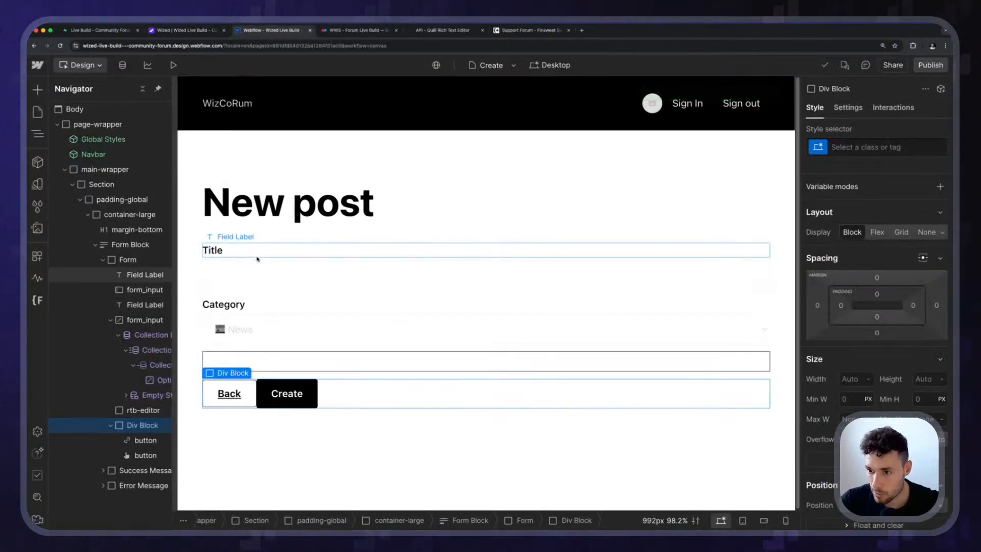
pyautogui.click(260, 262)
pyautogui.click(848, 108)
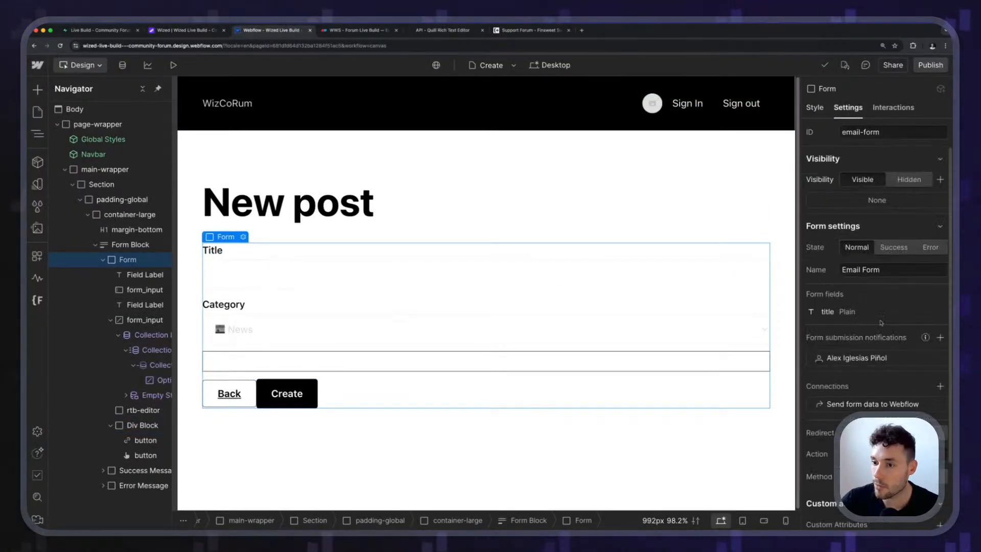
pyautogui.scroll(-2, 877, 327)
pyautogui.click(939, 453)
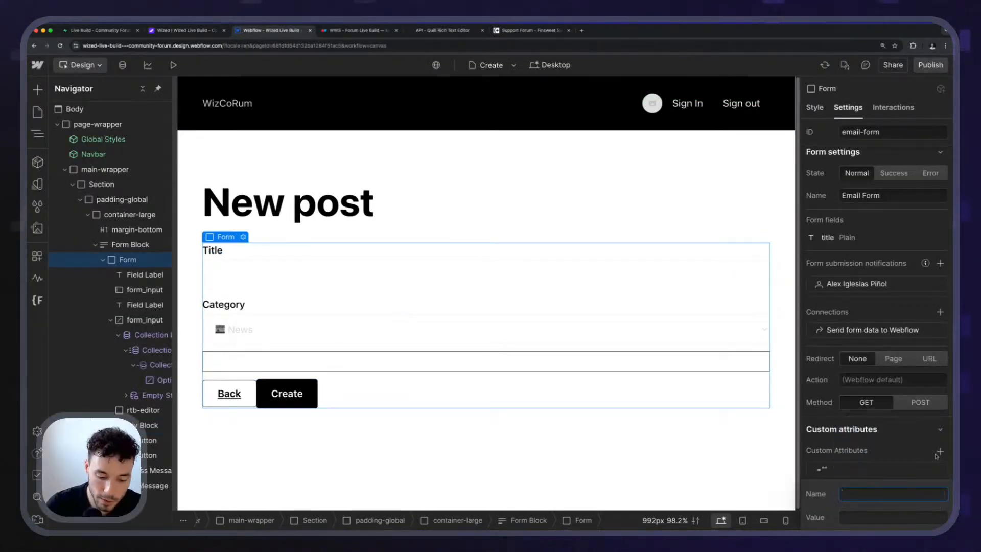
pyautogui.write('wized')
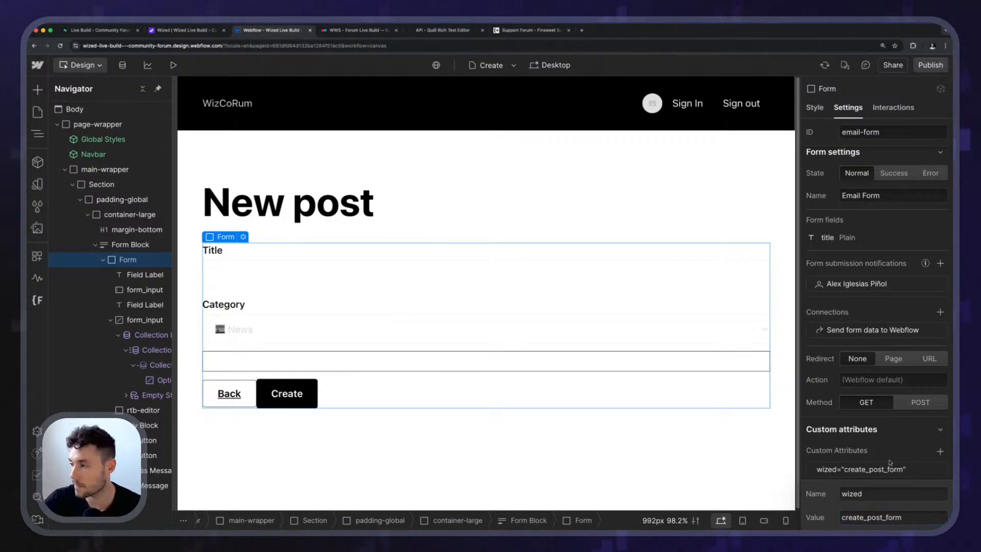
pyautogui.press('Return')
# Republish the site to staging with the form's new wized attribute.
pyautogui.click(930, 65)
pyautogui.click(309, 331)
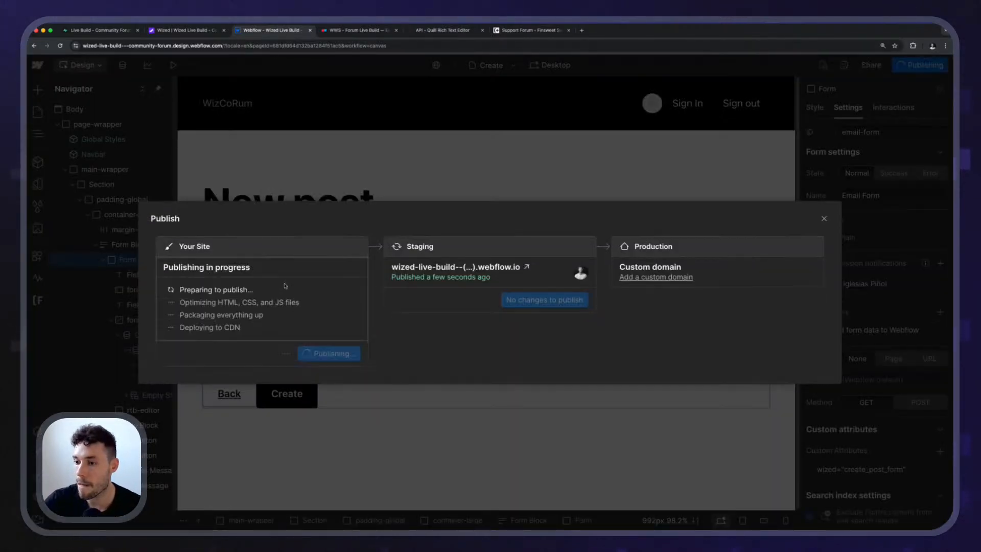
pyautogui.click(216, 32)
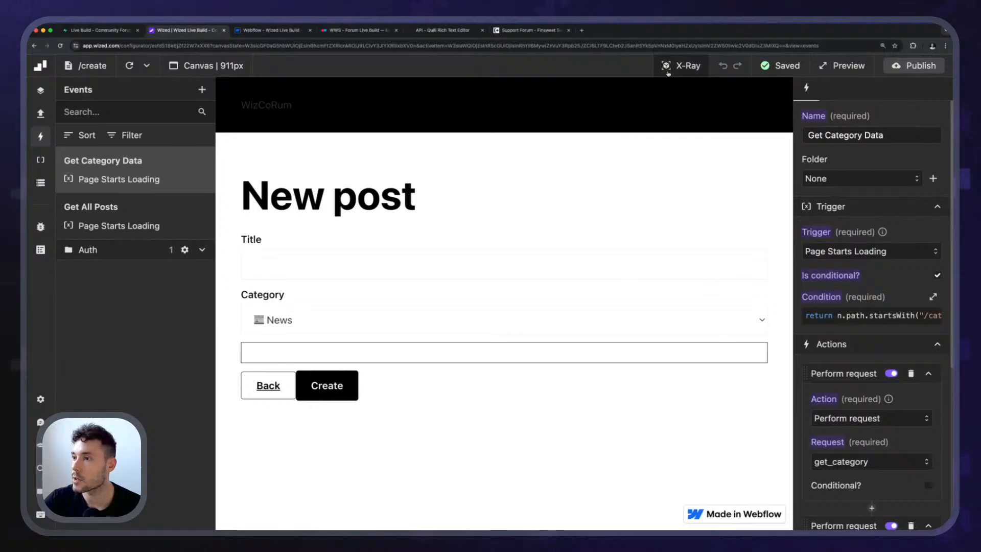
pyautogui.click(261, 32)
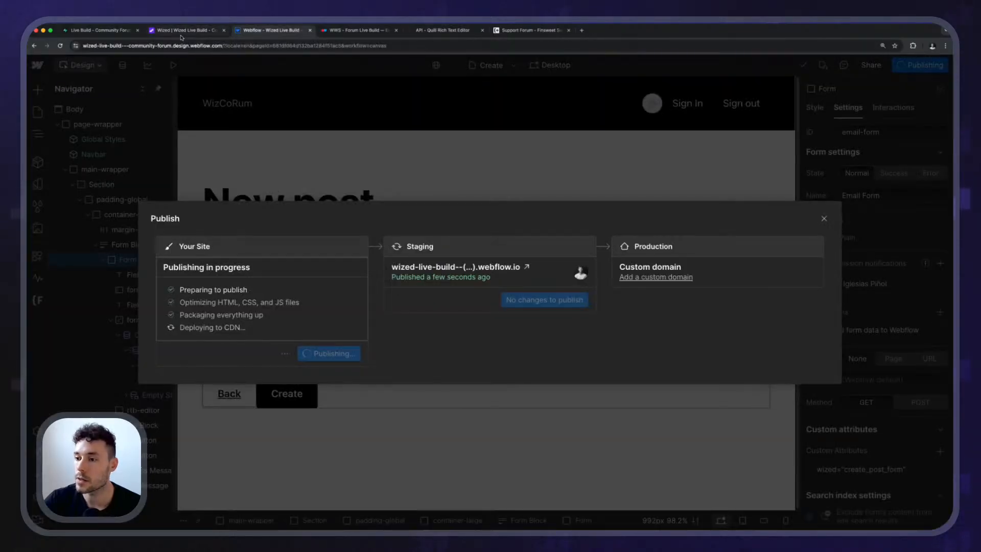
# Switch to Wized and examine the new post form's attribute with X-Ray, turning it off when done.
pyautogui.click(184, 31)
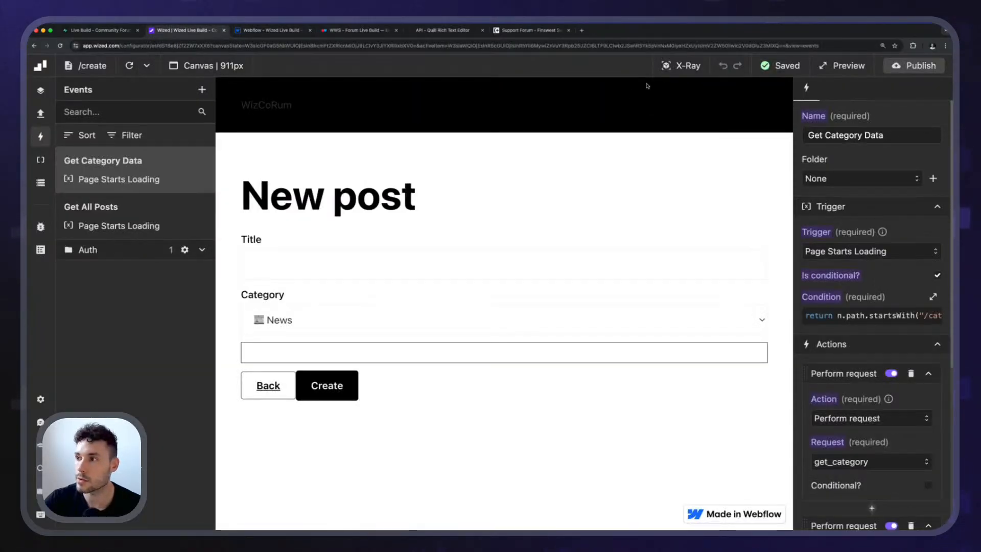
pyautogui.click(681, 66)
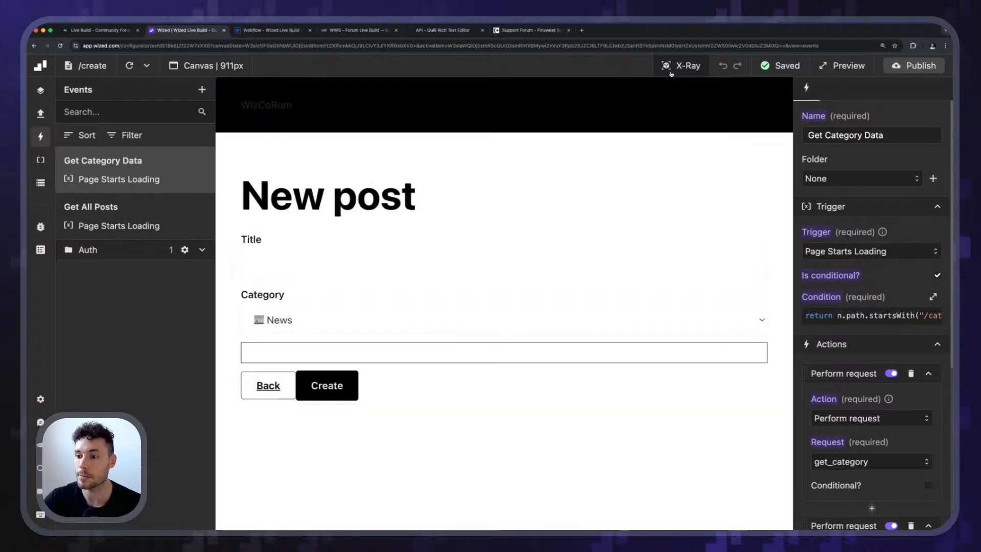
pyautogui.click(671, 71)
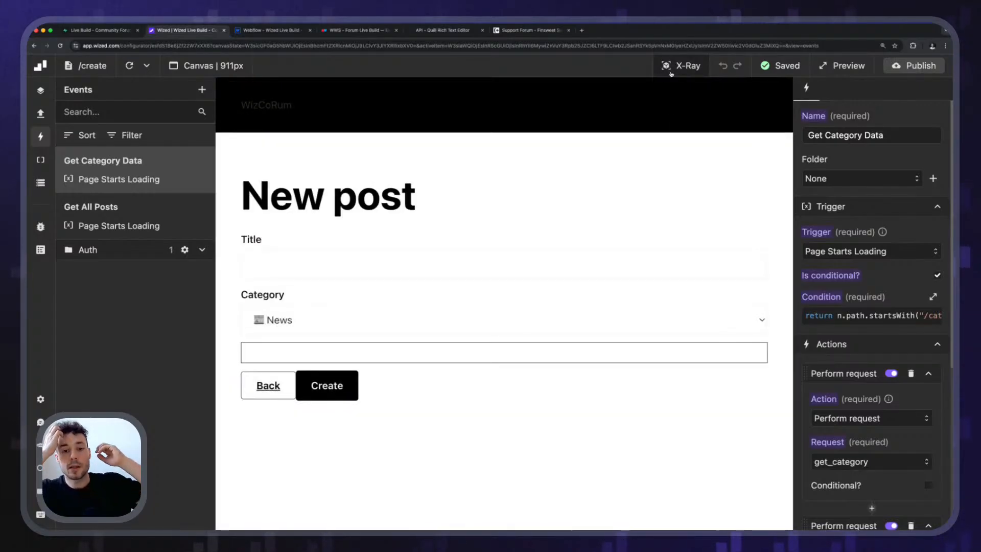
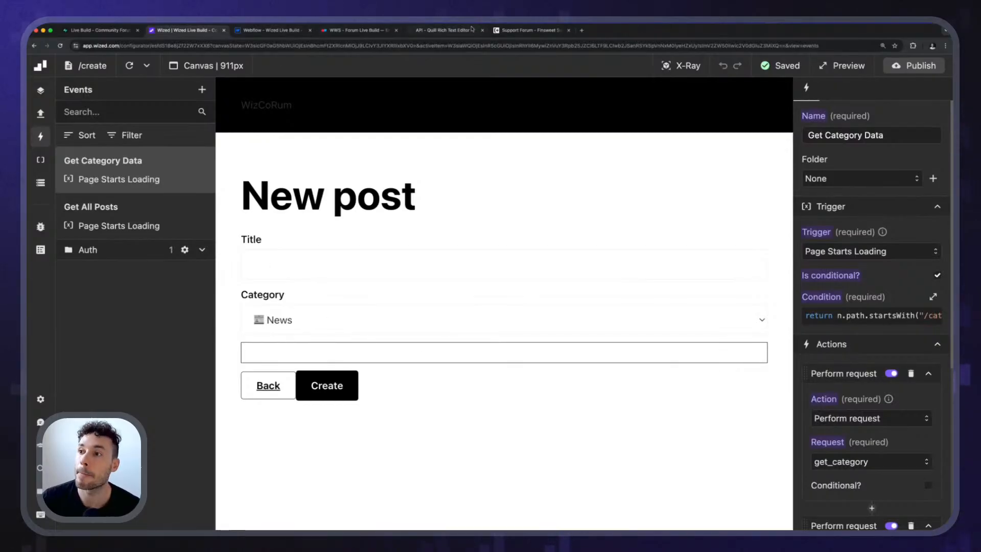
# Switch to the Quill documentation and copy the stylesheet link from the Quickstart example code.
pyautogui.click(433, 30)
pyautogui.scroll(20, 459, 243)
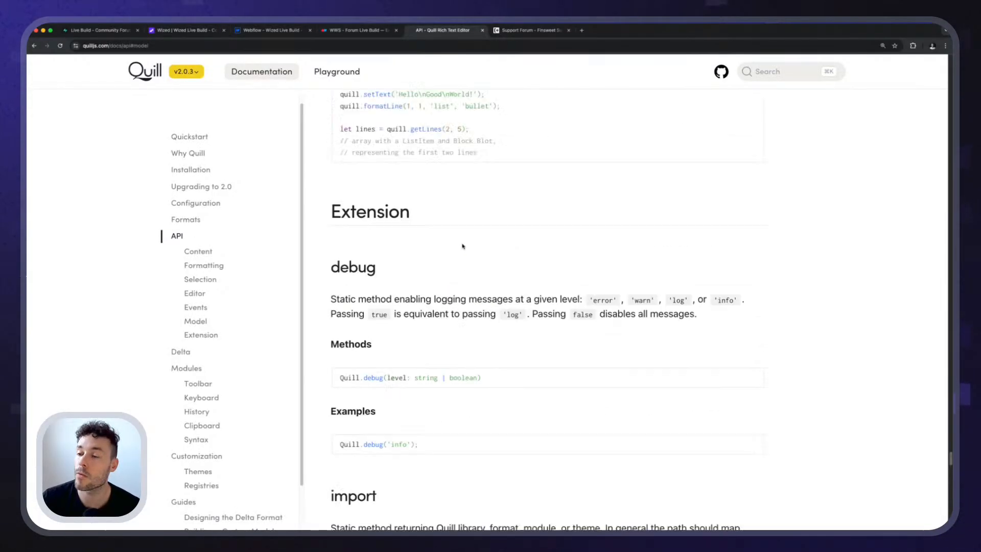
pyautogui.click(190, 137)
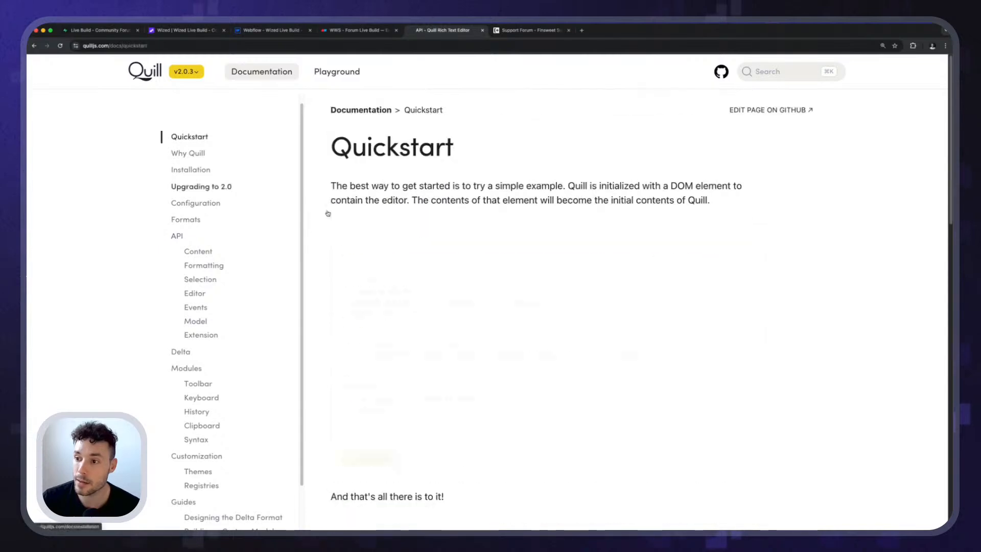
pyautogui.moveTo(757, 246); pyautogui.dragTo(324, 256)
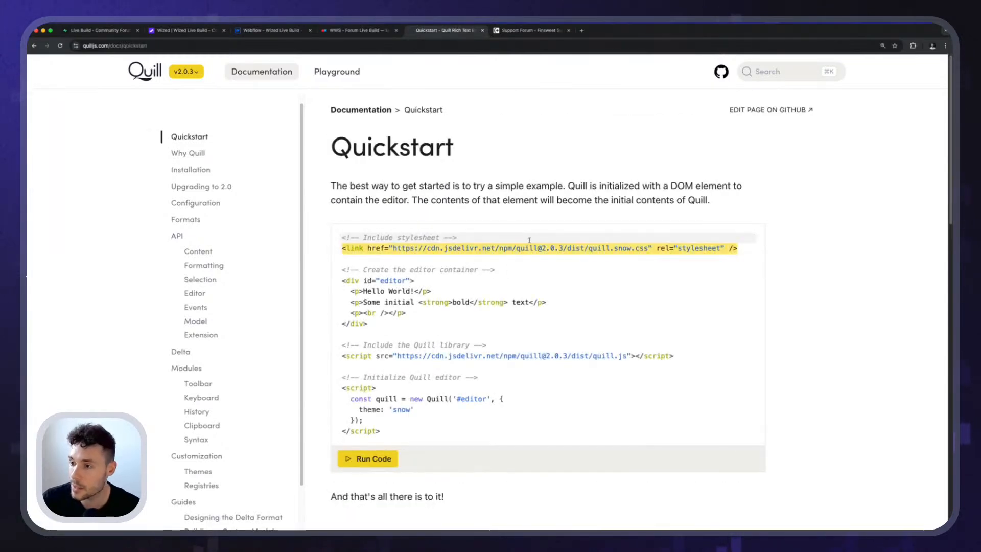
# Switch to Webflow and paste the Quill stylesheet link into the head custom code of the Create page's settings.
pyautogui.click(266, 29)
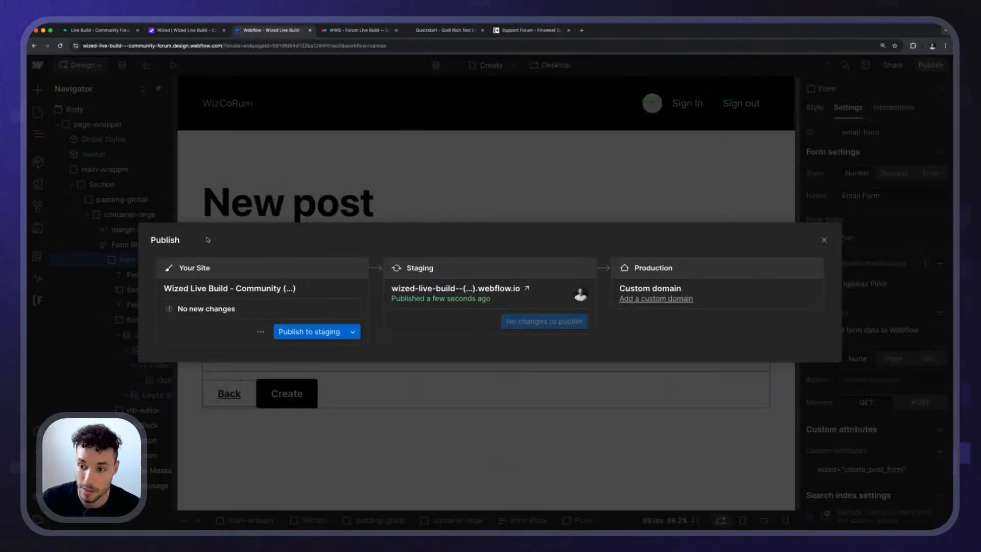
pyautogui.click(229, 153)
pyautogui.click(38, 112)
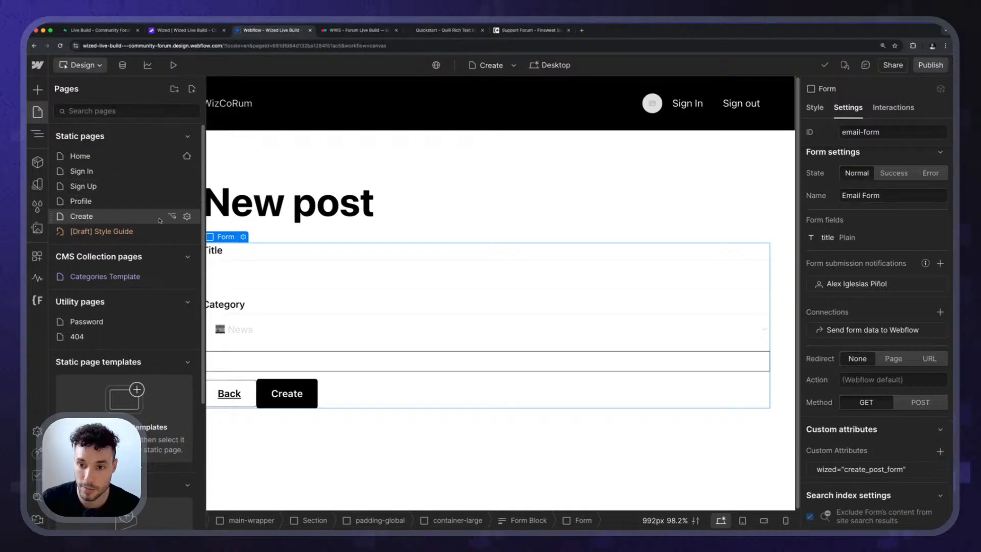
pyautogui.click(186, 216)
pyautogui.scroll(-5, 341, 299)
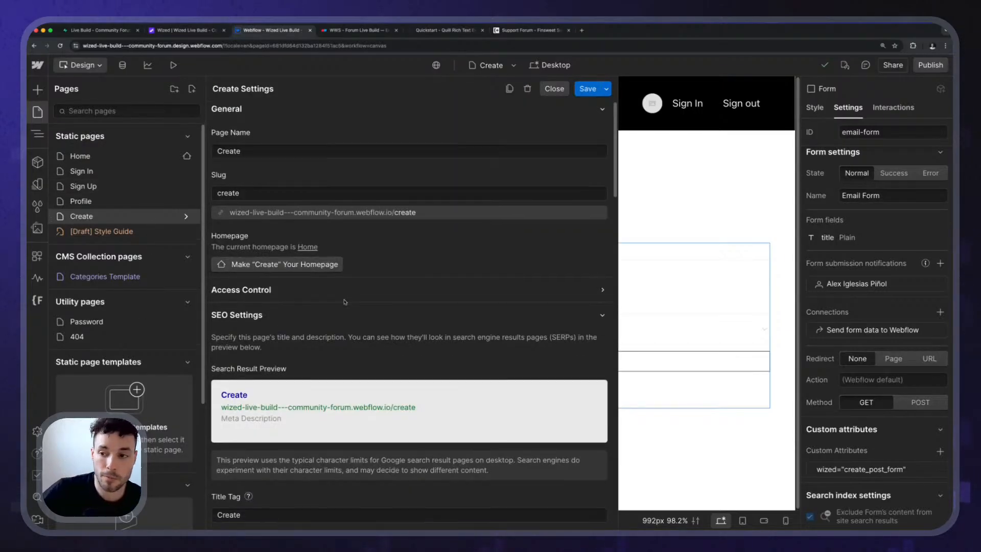
pyautogui.scroll(-5, 342, 299)
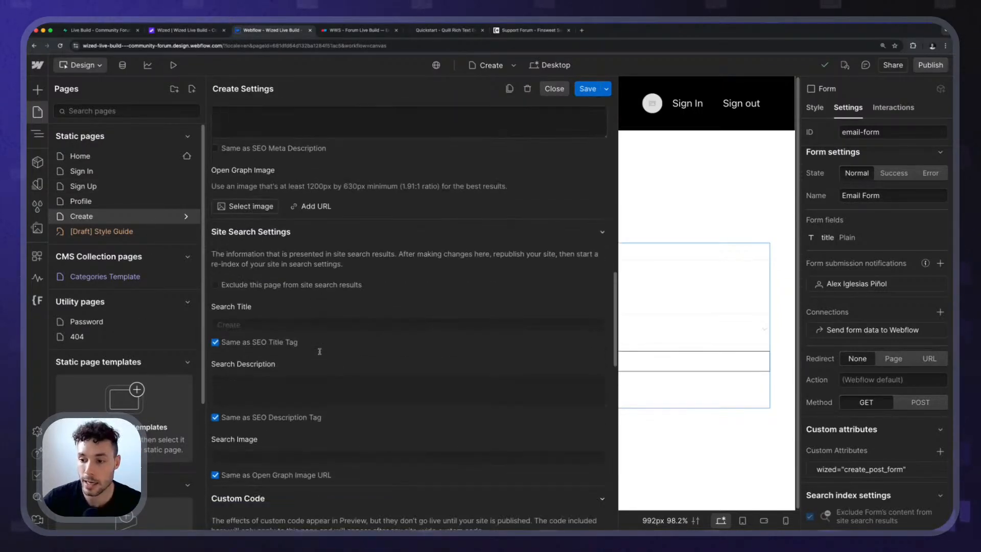
pyautogui.scroll(-10, 409, 307)
pyautogui.scroll(5, 409, 307)
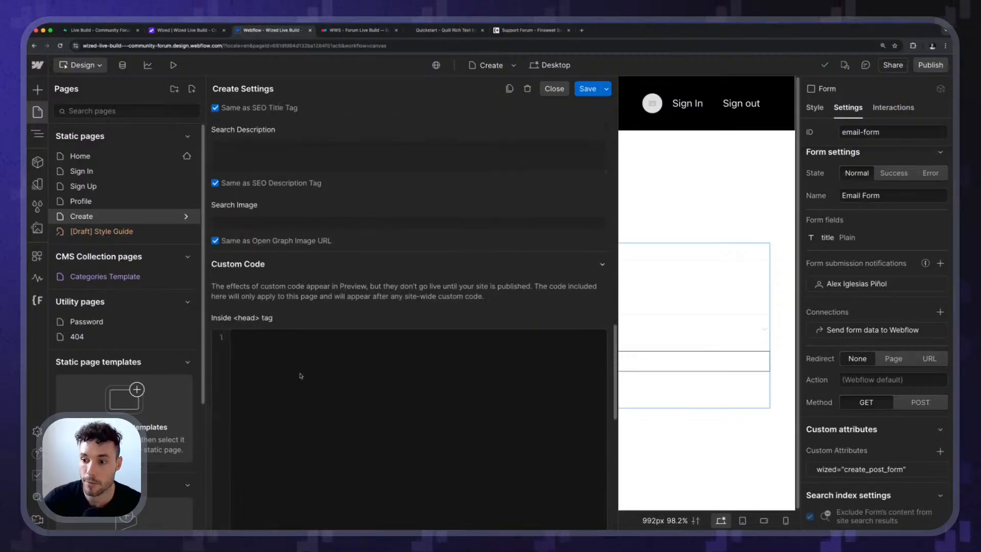
pyautogui.click(301, 374)
pyautogui.press('super+v')
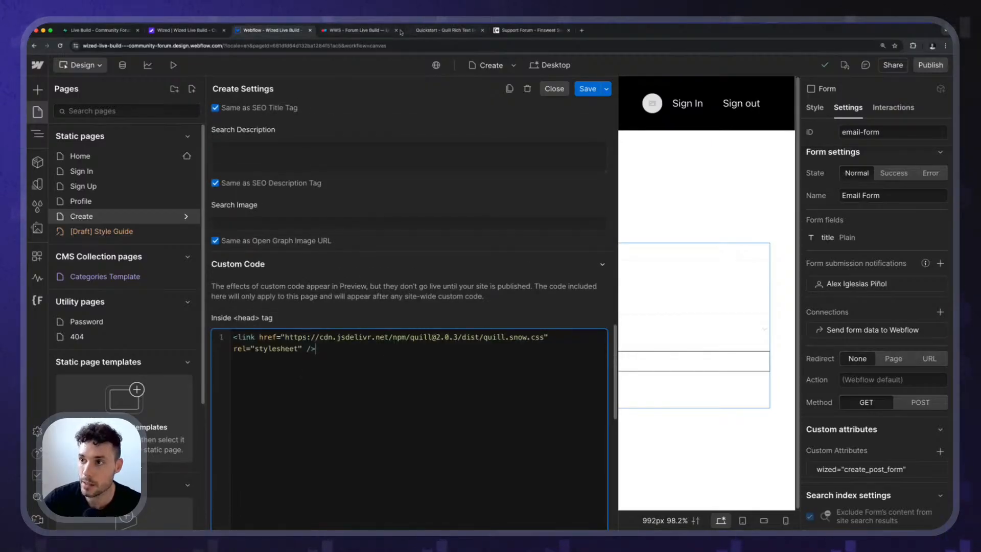
# Copy the Quill library script from the Quickstart example and paste it below the stylesheet link in Webflow's Create page head code.
pyautogui.click(431, 31)
pyautogui.click(364, 34)
pyautogui.click(433, 35)
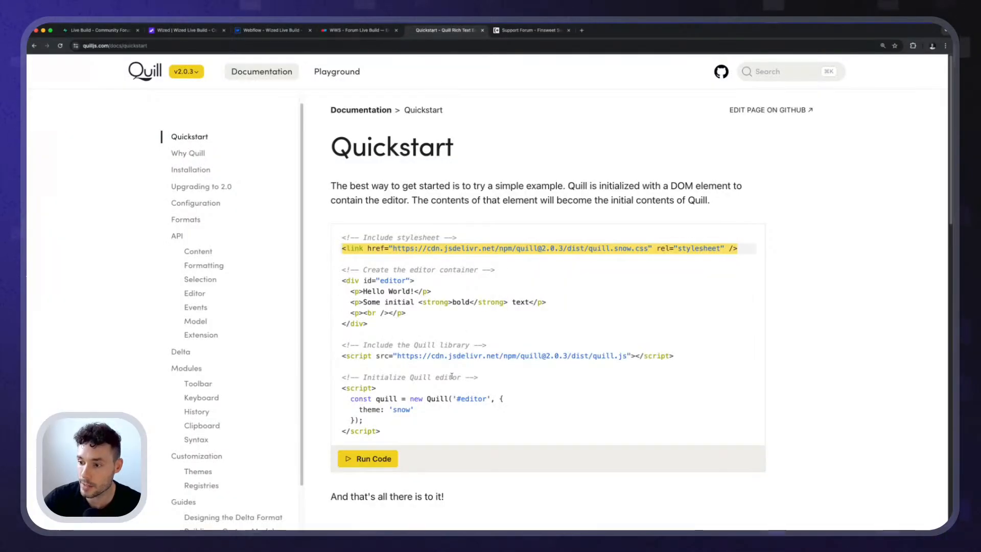
pyautogui.moveTo(692, 356); pyautogui.dragTo(341, 356)
pyautogui.press('super+c')
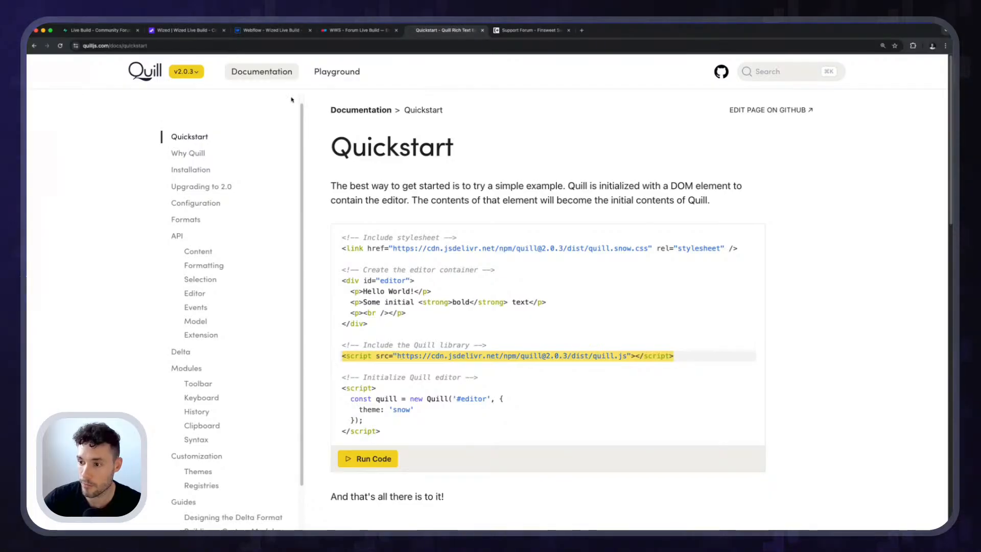
pyautogui.click(266, 30)
pyautogui.press('super+v')
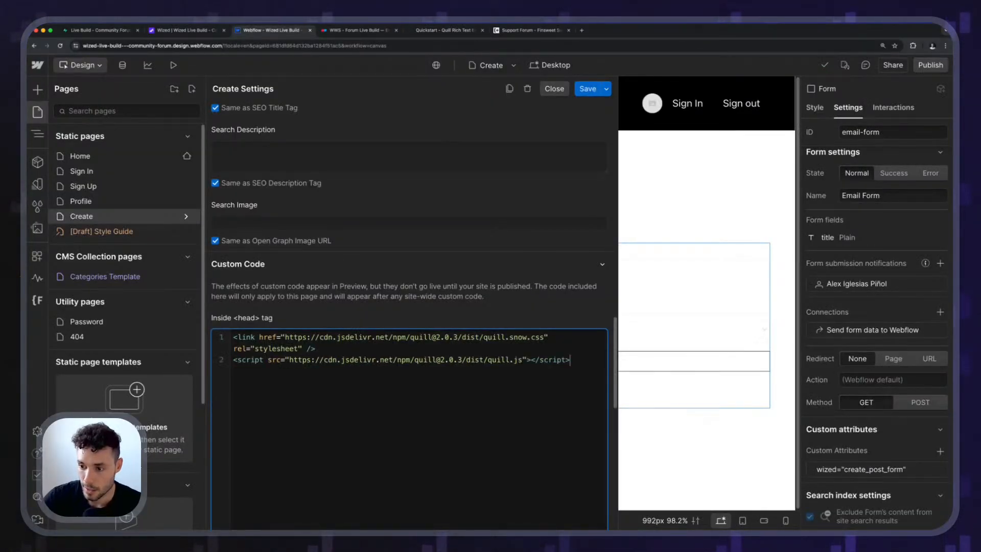
# Add the defer attribute to the Quill library script tag in the Create page's head code.
pyautogui.click(266, 360)
pyautogui.write('defer')
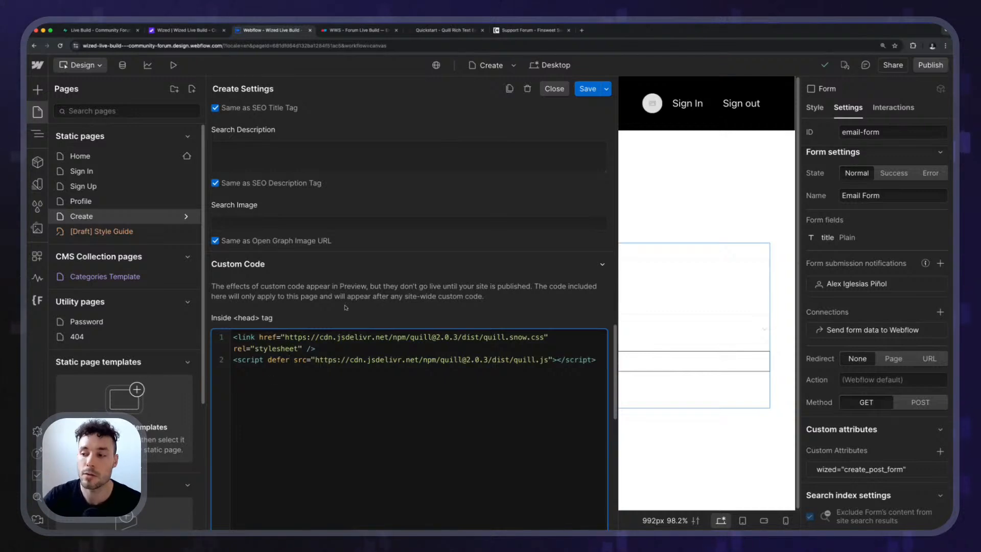
pyautogui.moveTo(233, 363); pyautogui.dragTo(592, 361)
pyautogui.click(593, 360)
# Save the Create page's settings and publish the site to staging.
pyautogui.click(589, 89)
pyautogui.click(933, 66)
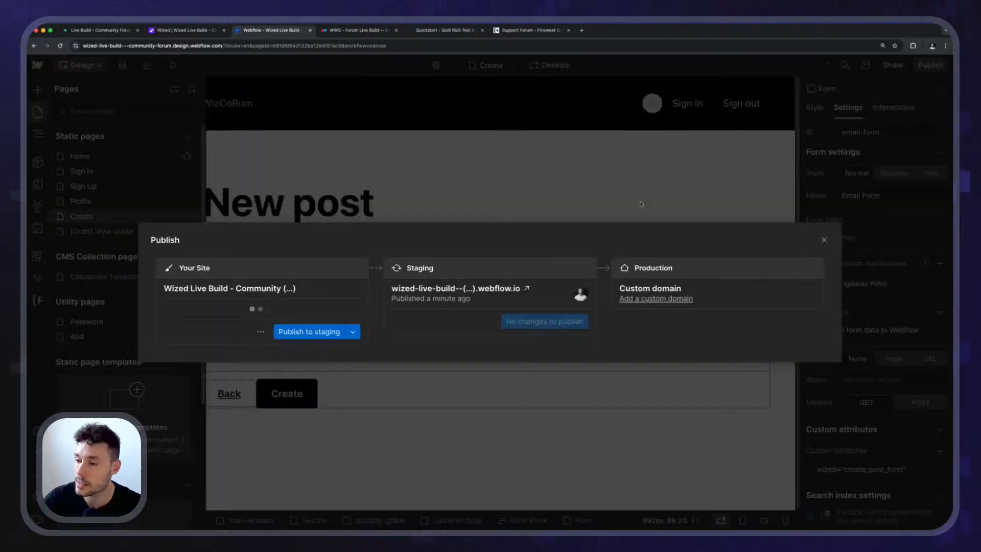
pyautogui.click(312, 332)
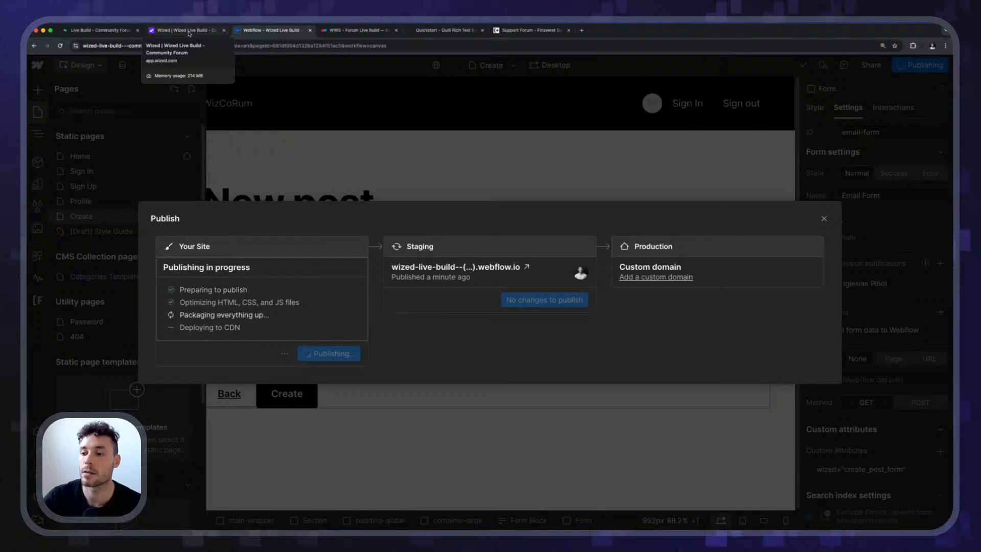
# Switch to Wized and create a new event named Initialize Quill.
pyautogui.click(185, 30)
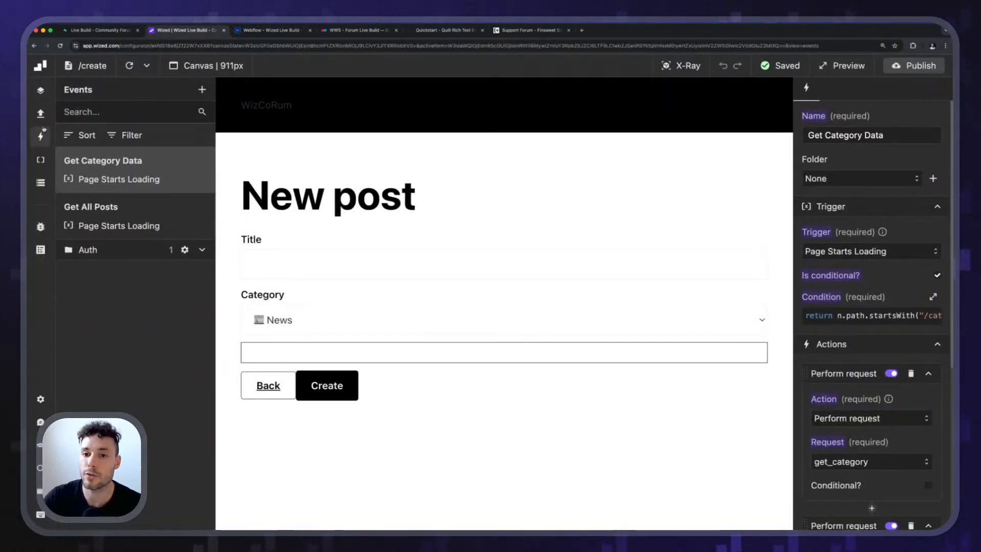
pyautogui.click(202, 90)
pyautogui.click(854, 136)
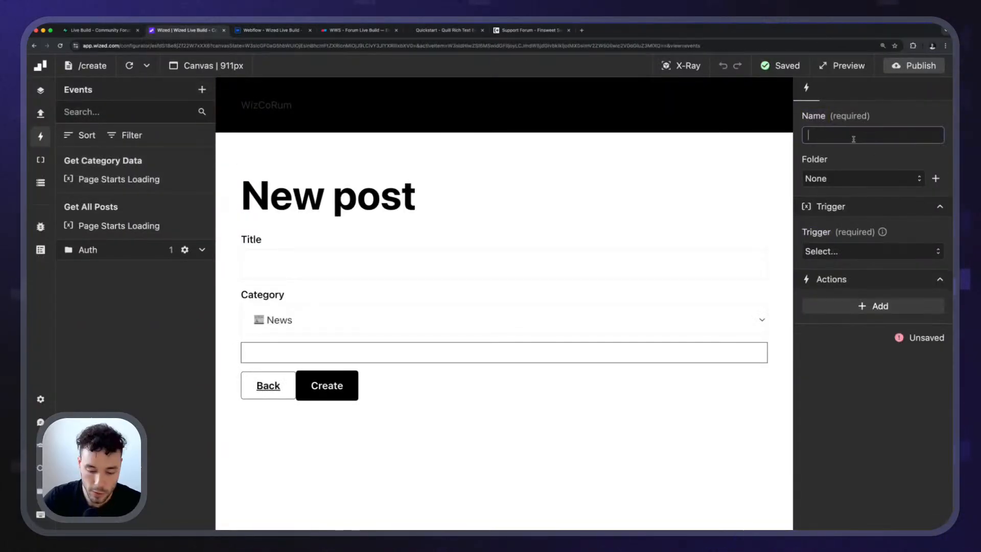
pyautogui.write('Initialize Quill')
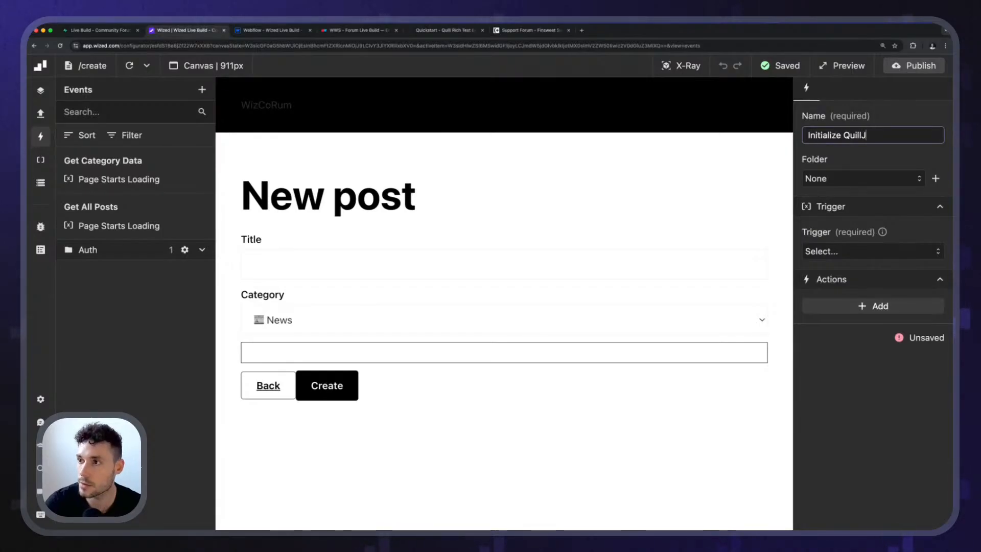
pyautogui.press('Return')
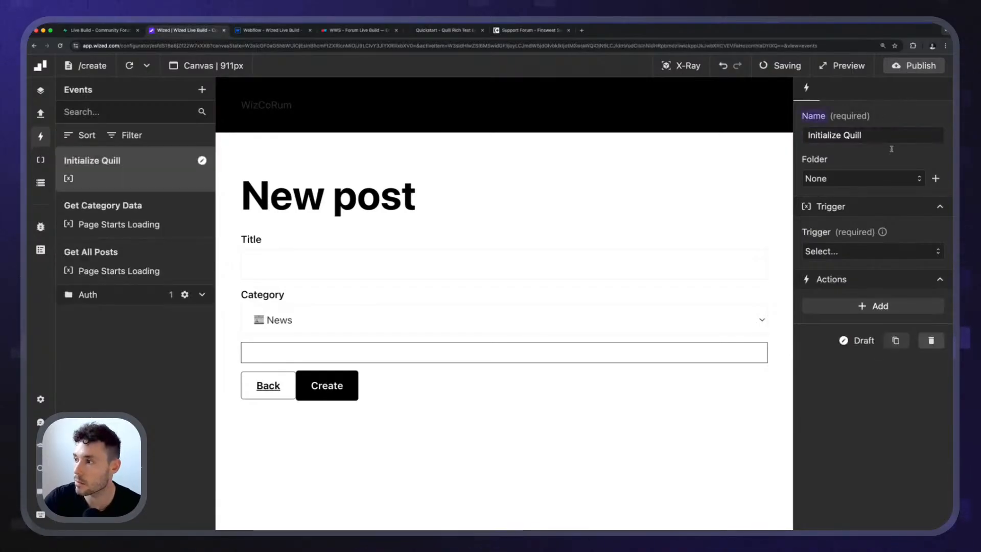
pyautogui.click(832, 180)
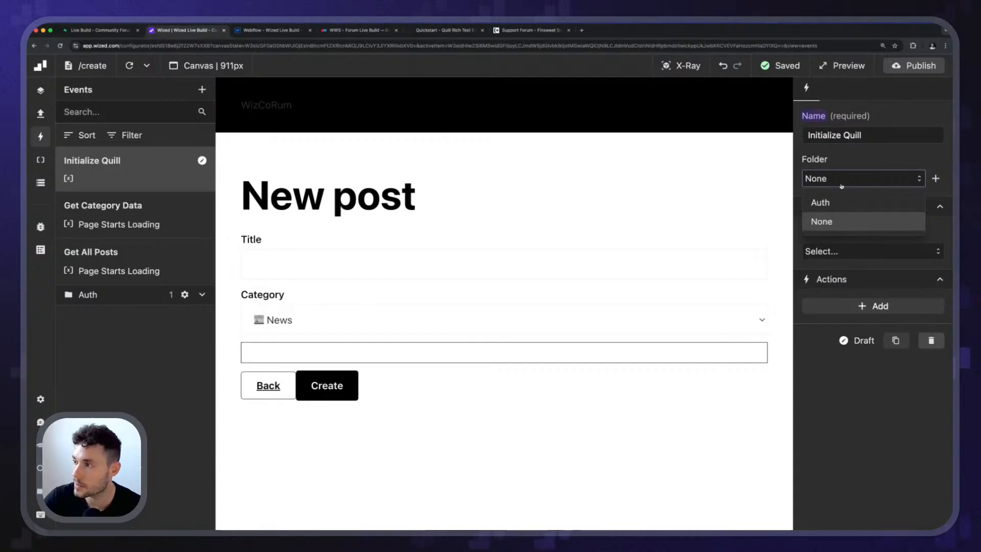
pyautogui.click(858, 161)
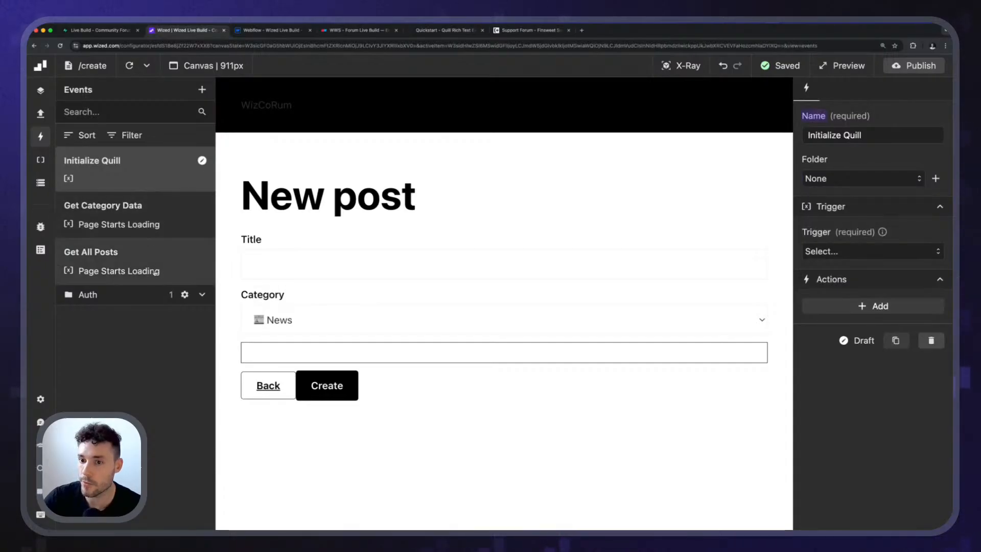
# Set the Initialize Quill event's trigger to Page Finishes Loading and add a Run function action.
pyautogui.click(845, 251)
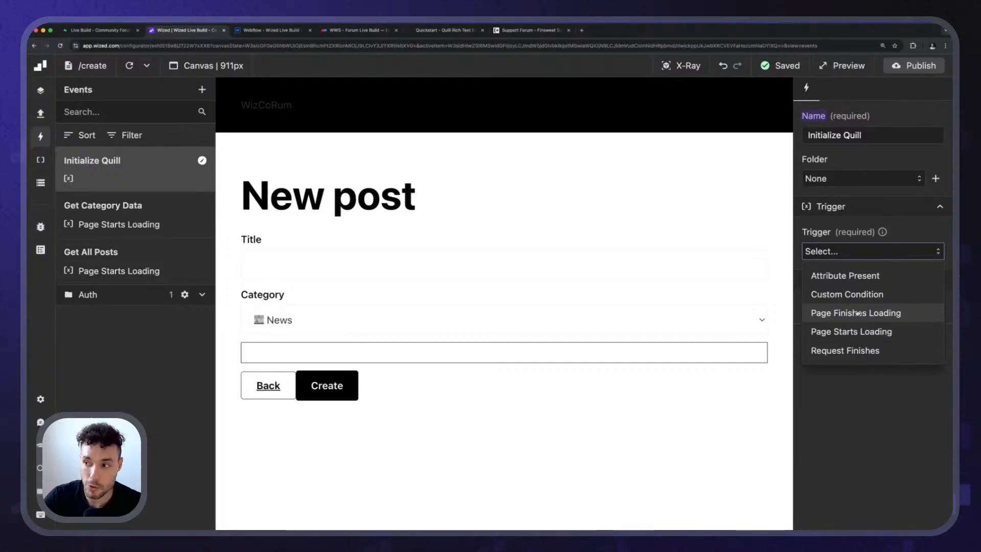
pyautogui.click(857, 314)
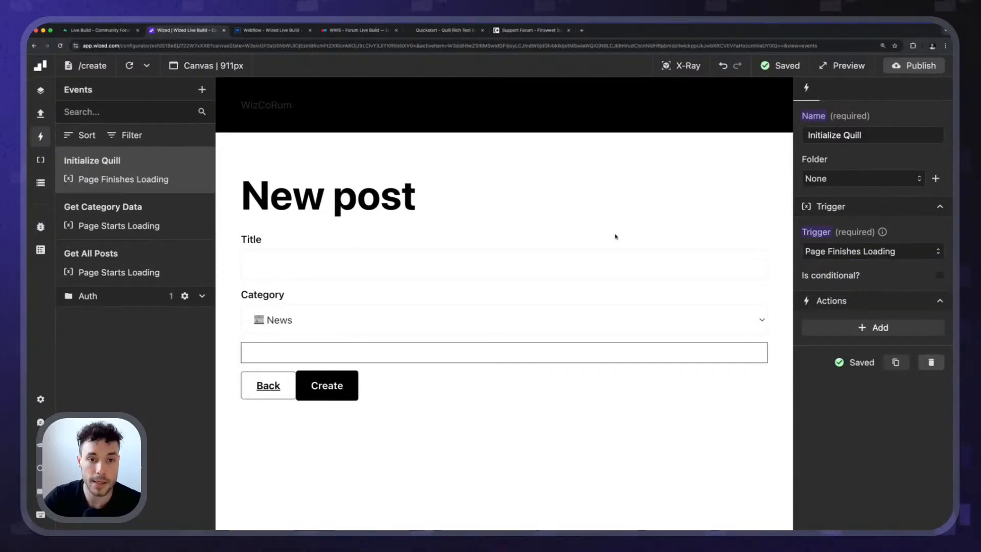
pyautogui.click(863, 327)
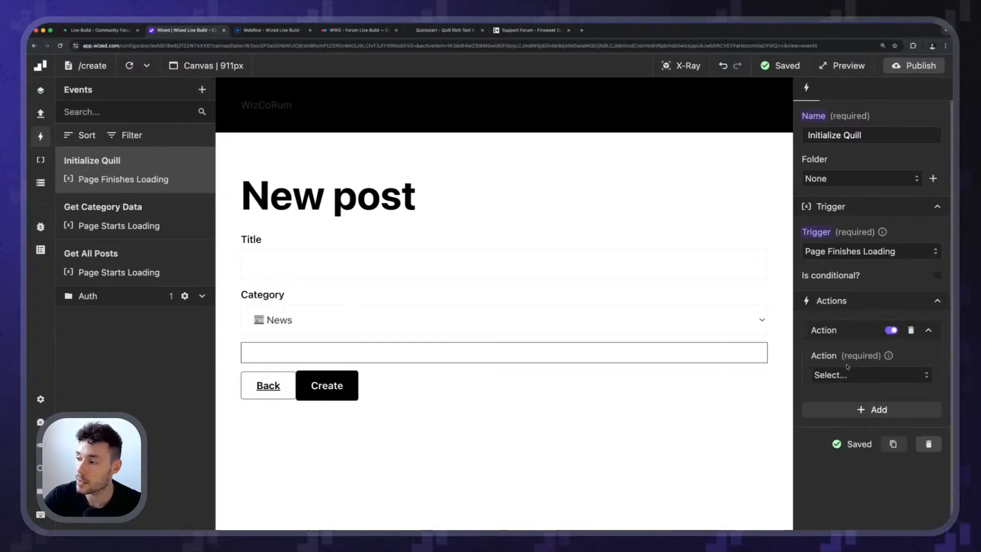
pyautogui.click(848, 374)
pyautogui.click(867, 438)
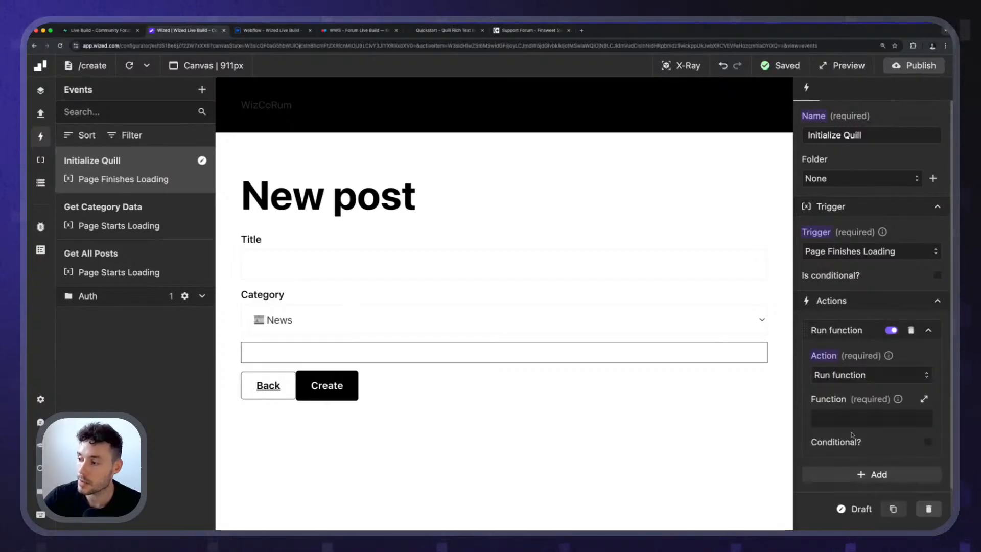
# Copy the editor initialization code with the snow theme from Quill's Quickstart example into the Wized action's function.
pyautogui.click(854, 420)
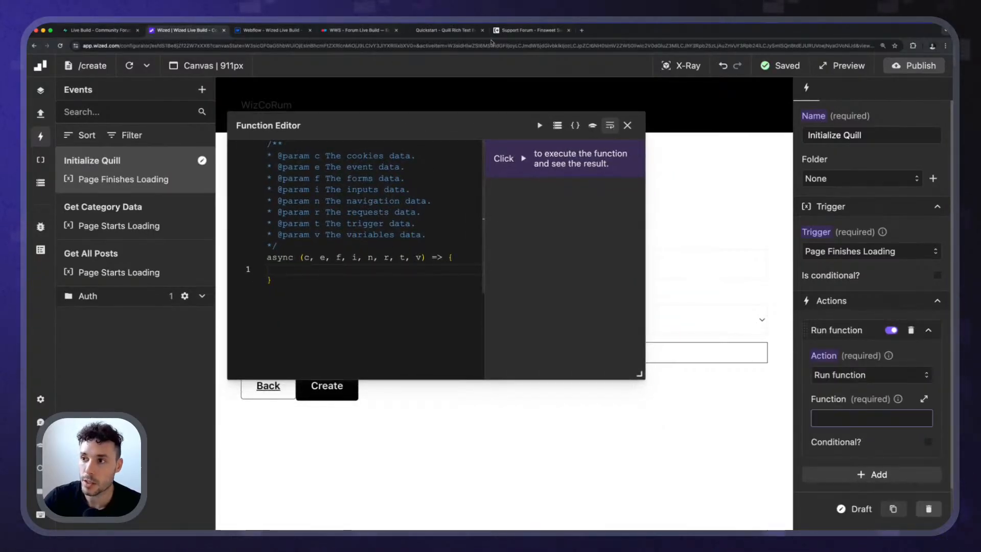
pyautogui.click(444, 31)
pyautogui.scroll(-3, 399, 290)
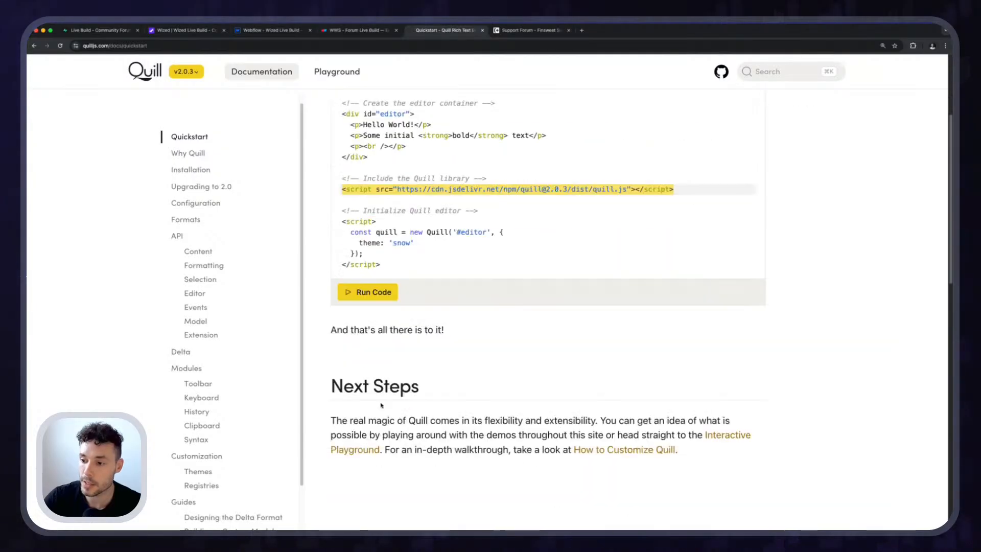
pyautogui.scroll(1, 400, 289)
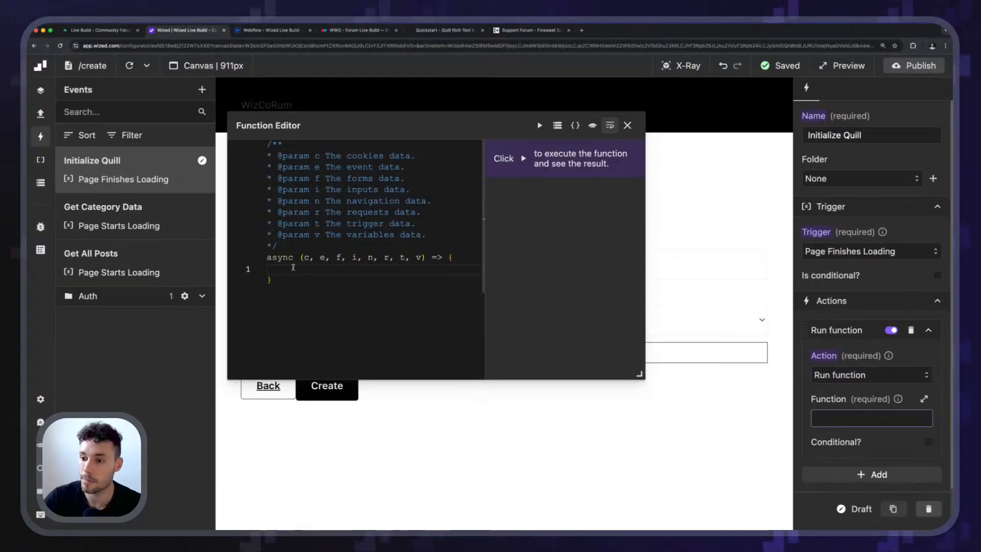
pyautogui.write("const quill = new Quill('#editor', {   theme: 'snow' });")
# Change the Quill selector in the function to #quill and close the function editor.
pyautogui.moveTo(347, 131); pyautogui.dragTo(529, 217)
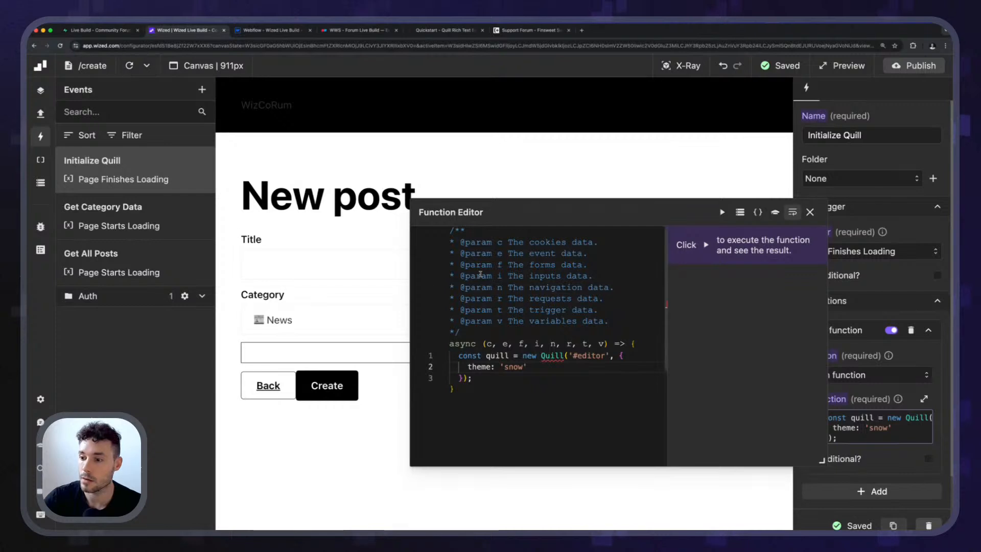
pyautogui.moveTo(572, 355); pyautogui.dragTo(607, 355)
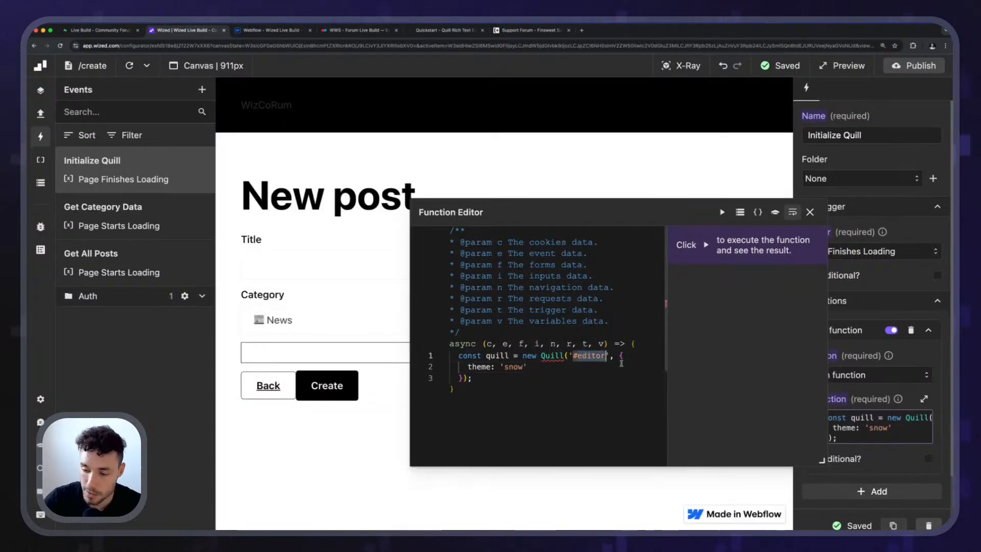
pyautogui.write('#quill')
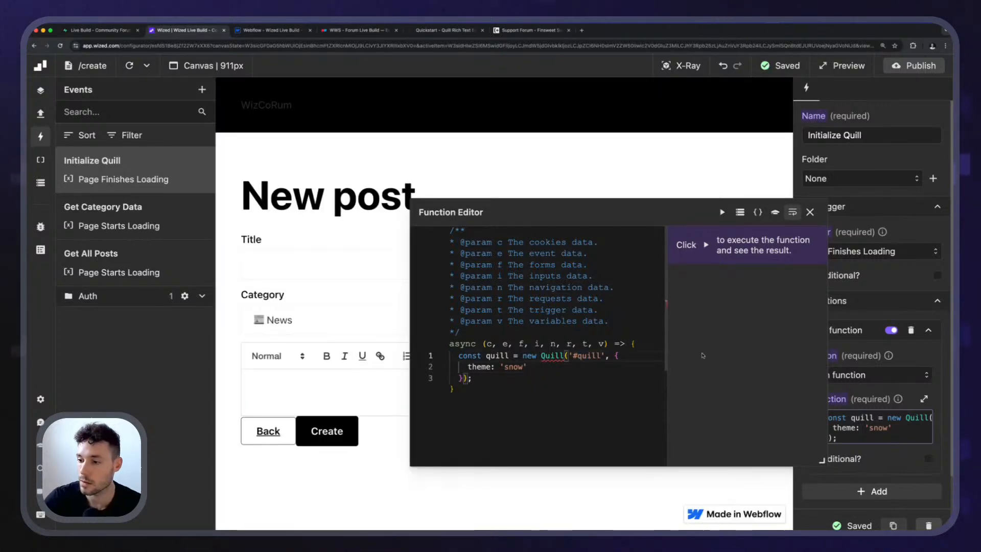
pyautogui.moveTo(790, 222); pyautogui.dragTo(788, 169)
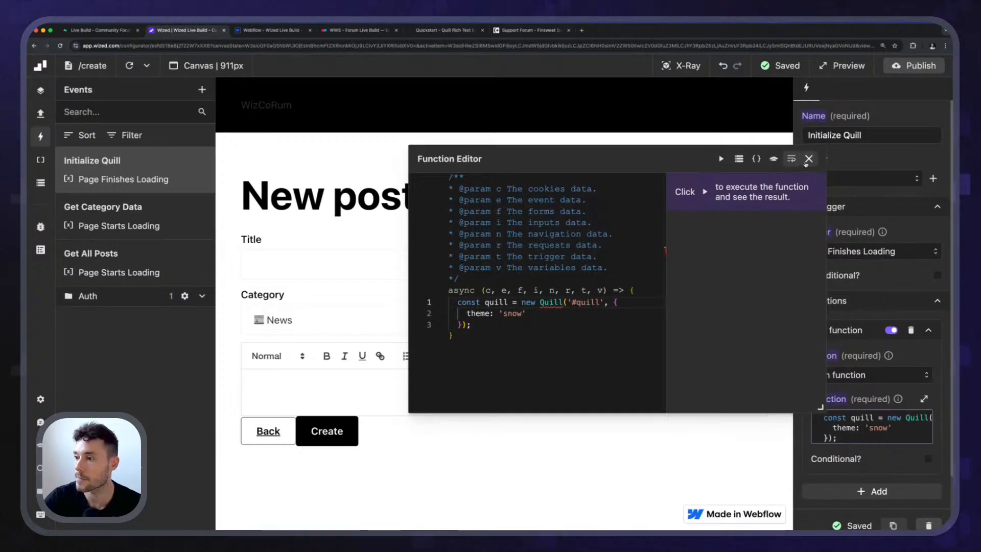
pyautogui.click(809, 159)
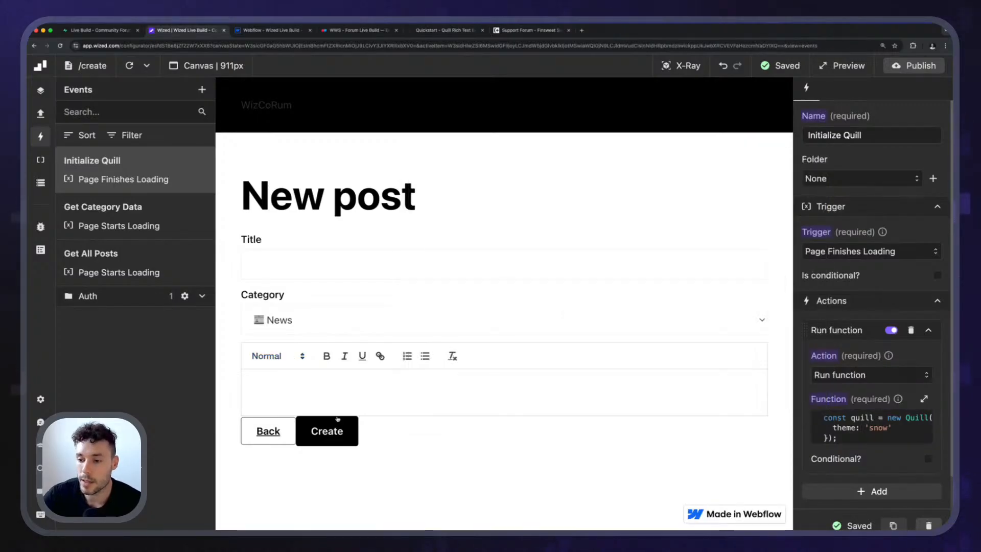
# Refresh the Wized canvas and inspect the Quill editor's container element in the browser developer tools.
pyautogui.click(131, 66)
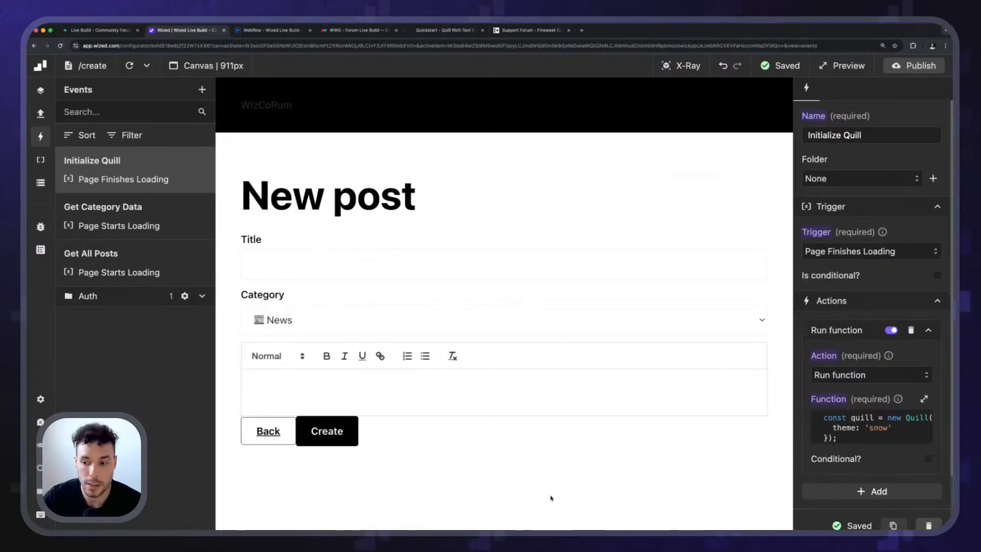
pyautogui.rightClick(492, 395)
pyautogui.click(511, 524)
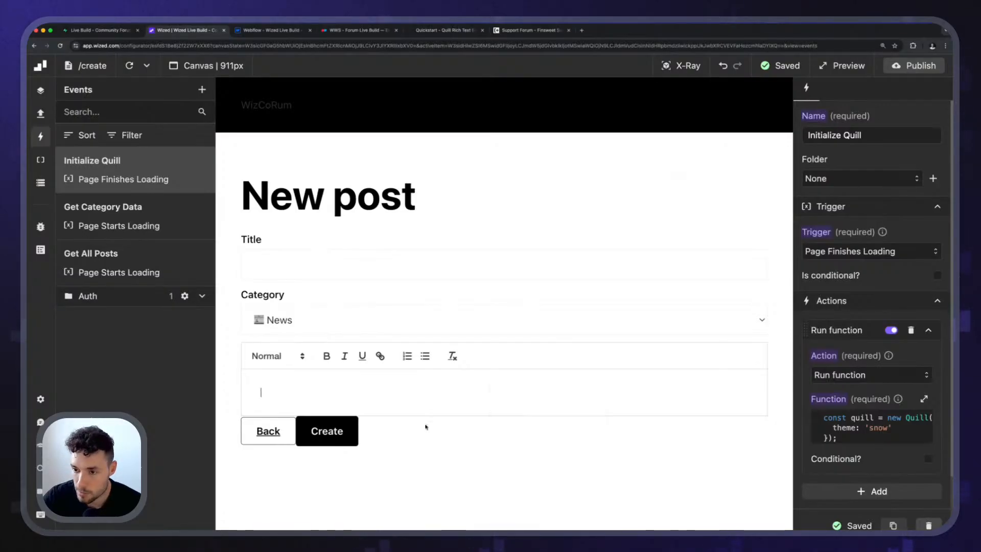
pyautogui.scroll(-3, 375, 279)
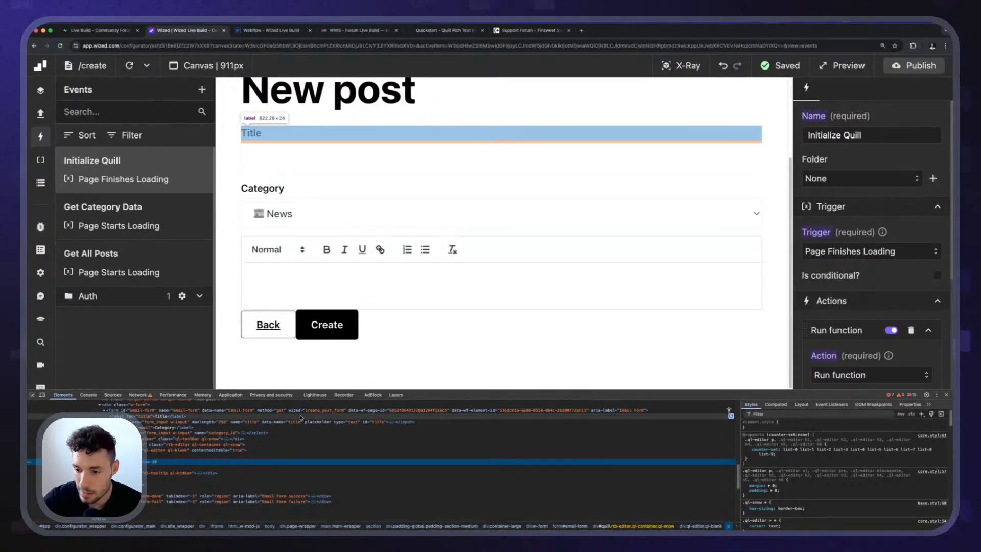
pyautogui.press('super+plus')
pyautogui.press('super+plus')
pyautogui.press('super+plus')
pyautogui.moveTo(736, 391); pyautogui.dragTo(740, 312)
pyautogui.scroll(3, 249, 448)
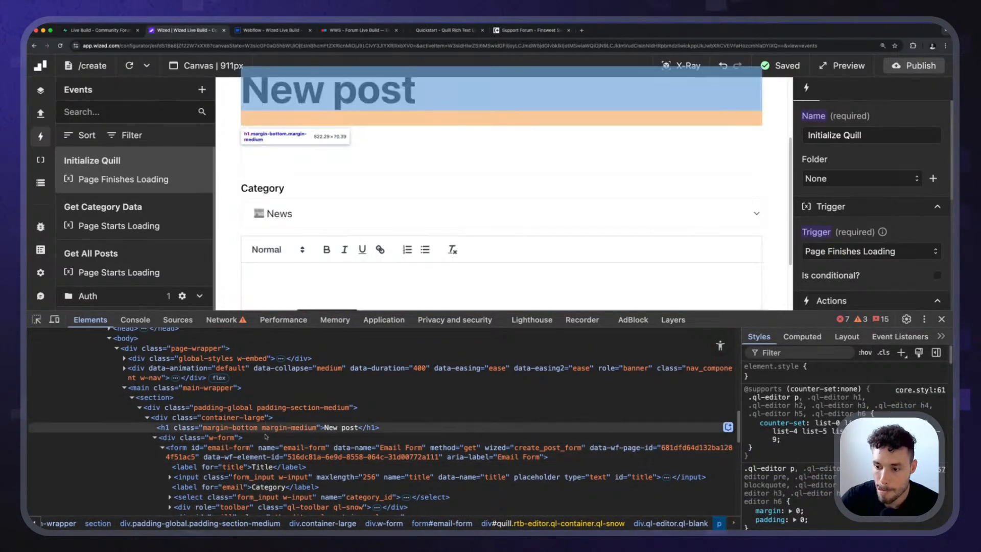
pyautogui.scroll(-3, 270, 448)
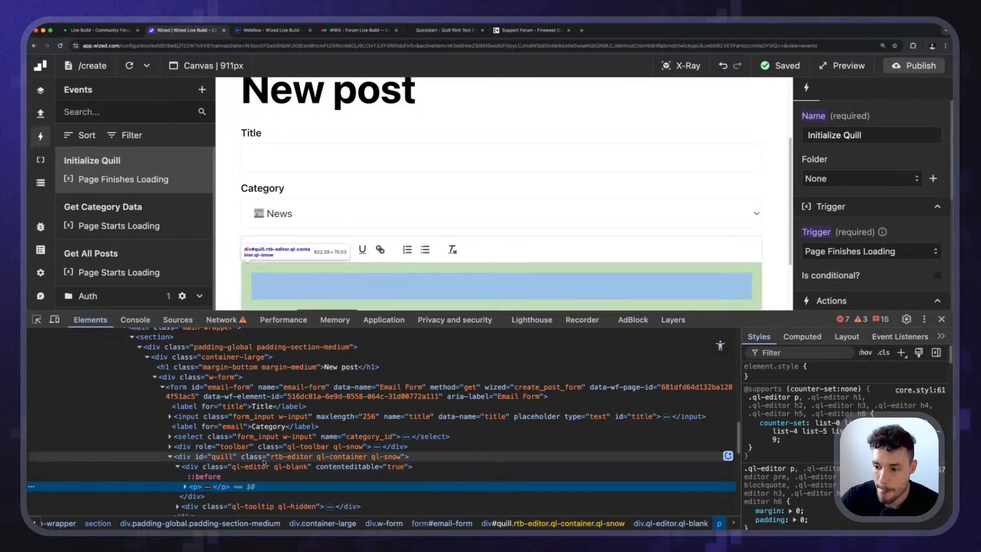
pyautogui.click(265, 459)
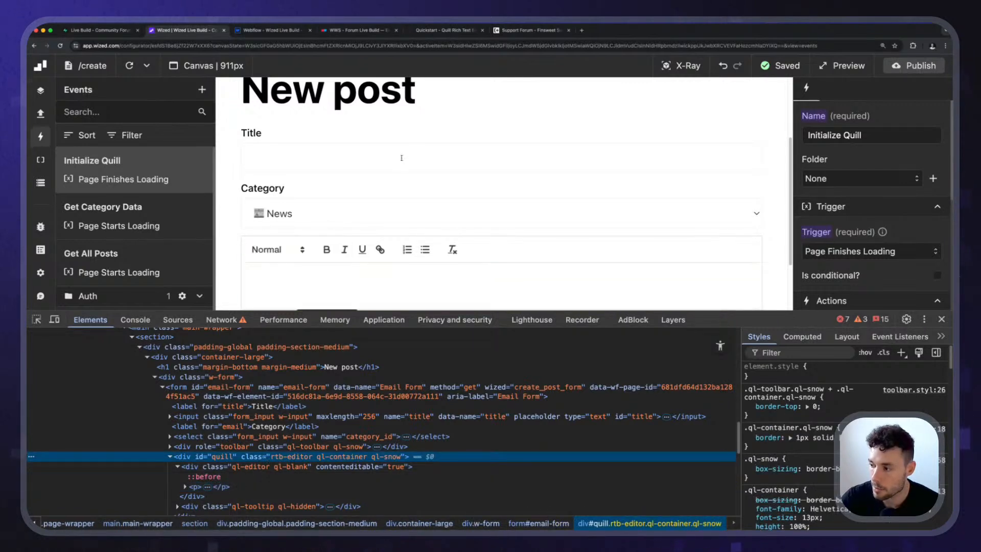
pyautogui.scroll(-2, 401, 158)
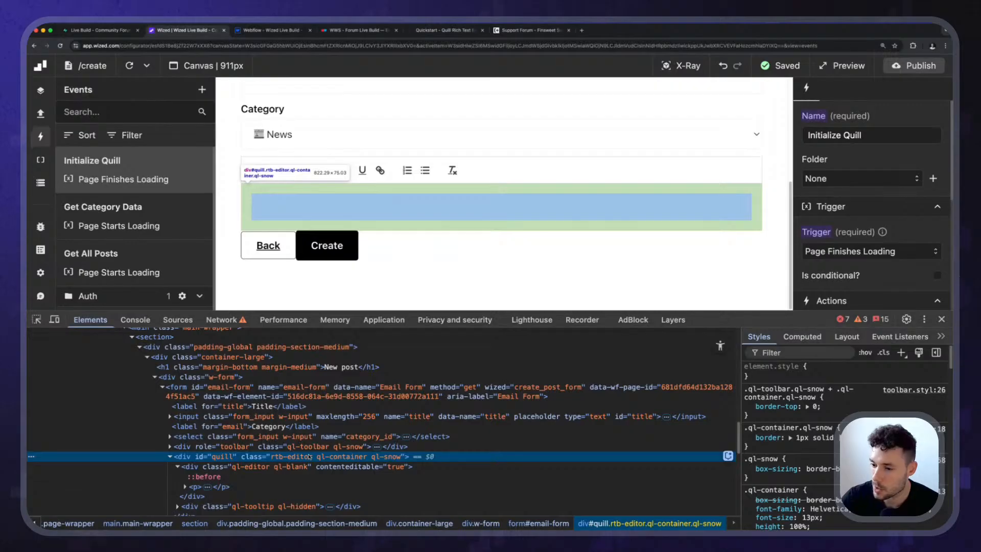
# Examine the rtb-editor block's styles in Webflow and compare them with the rendered editor in Wized.
pyautogui.click(260, 30)
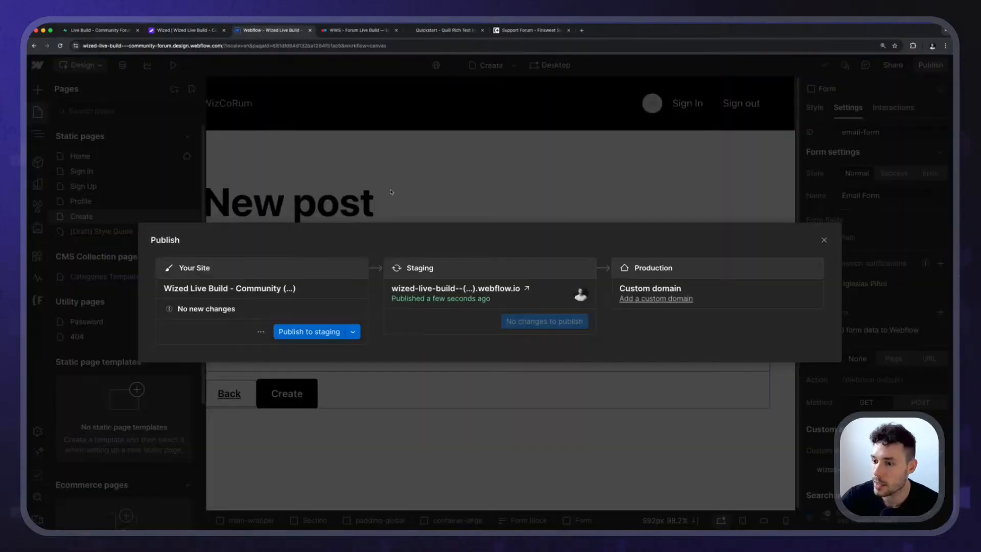
pyautogui.click(392, 193)
pyautogui.click(329, 362)
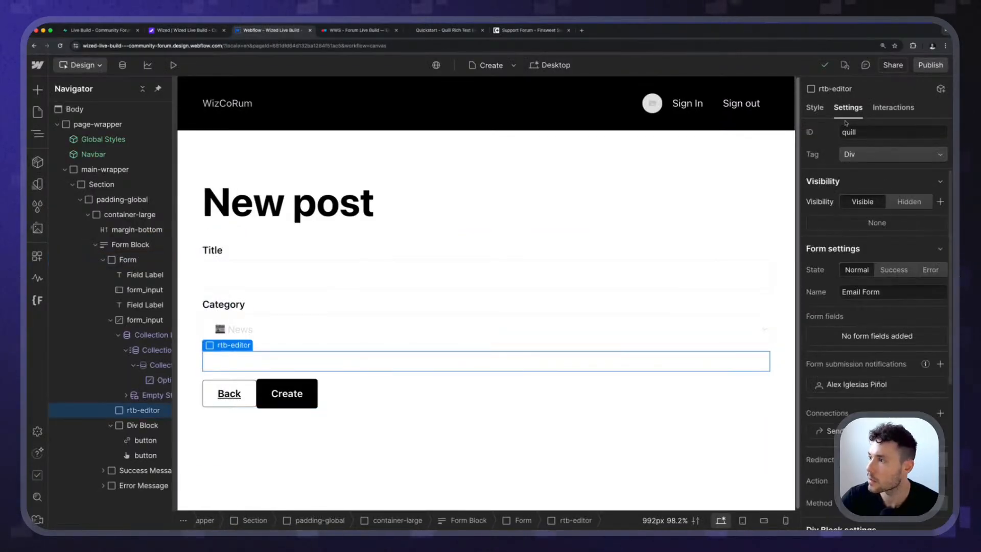
pyautogui.click(814, 108)
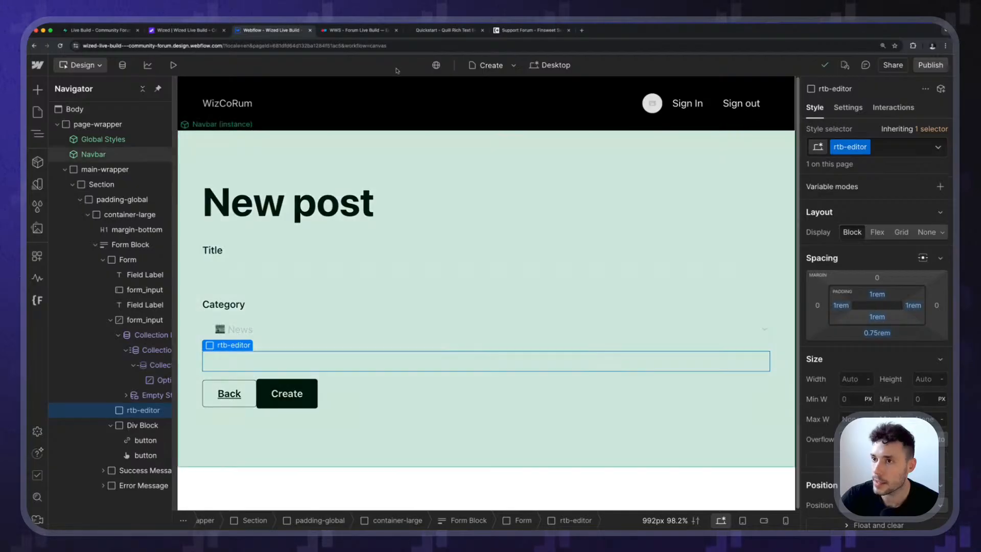
pyautogui.click(357, 31)
pyautogui.click(185, 29)
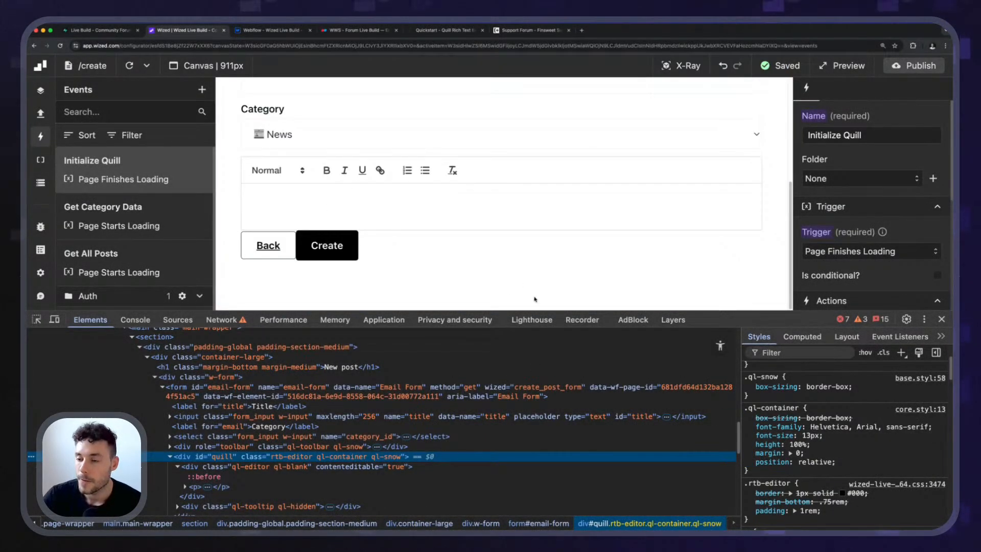
pyautogui.moveTo(709, 311); pyautogui.dragTo(709, 398)
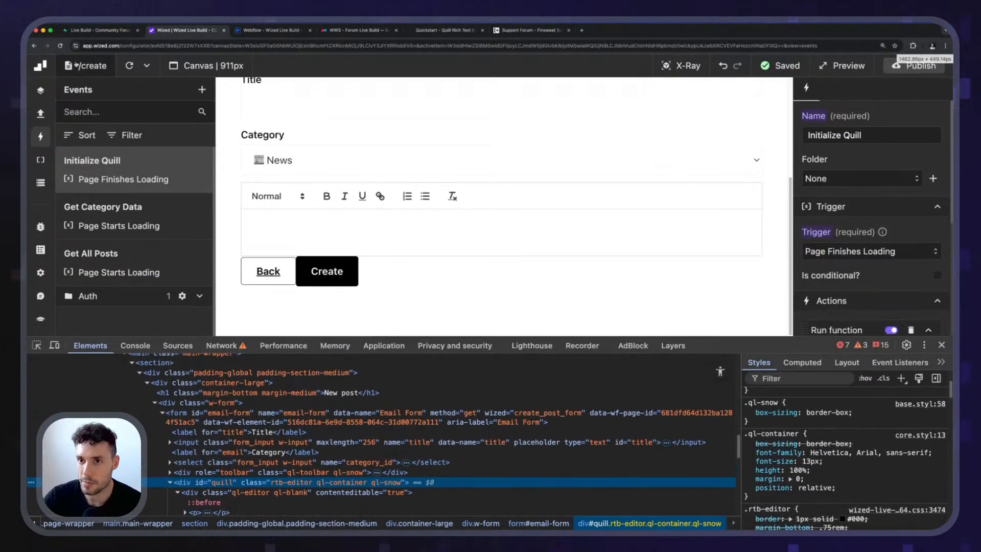
# Switch to Webflow and apply the existing form_form class to the New post form.
pyautogui.click(266, 30)
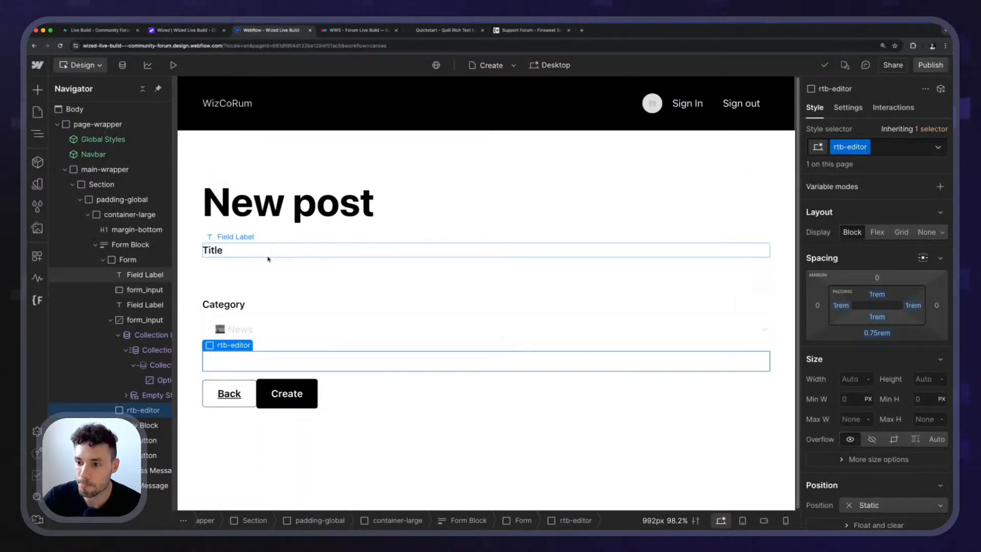
pyautogui.click(297, 260)
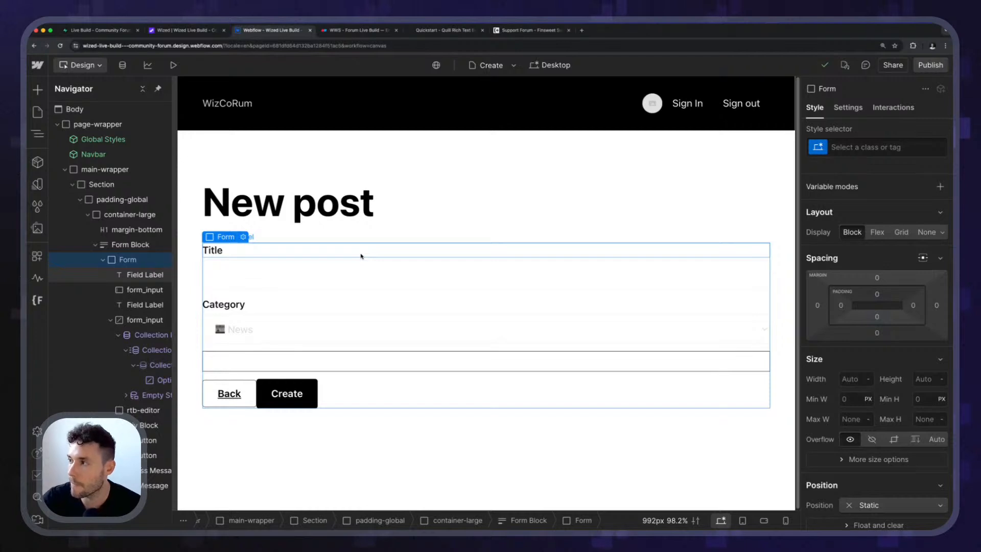
pyautogui.press('super+Return')
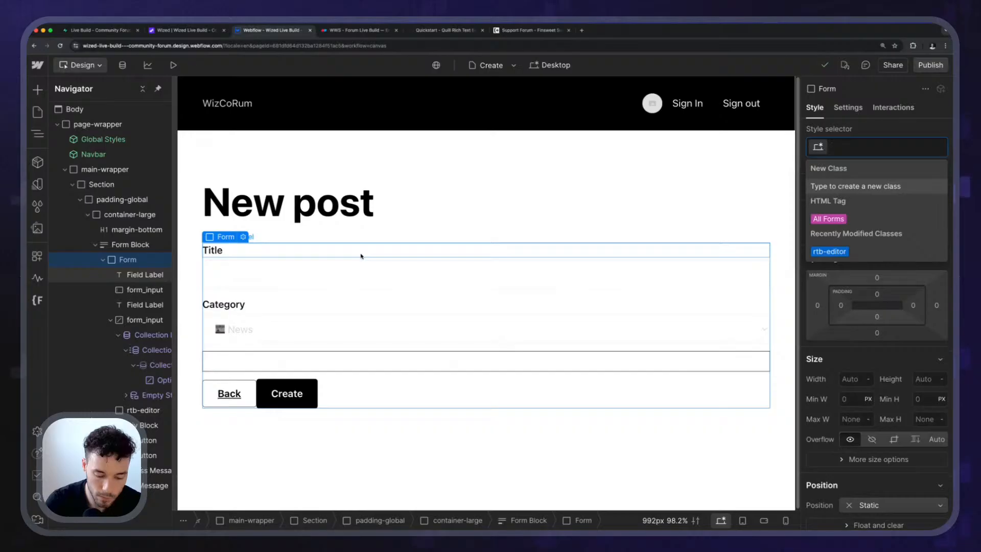
pyautogui.write('form')
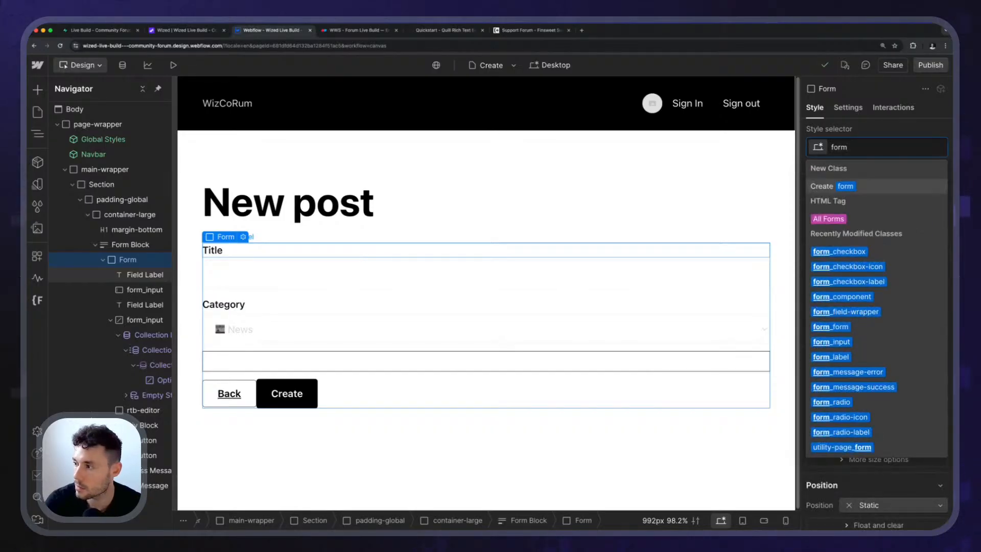
pyautogui.press('Down')
pyautogui.press('Down')
pyautogui.press('Down')
pyautogui.press('Down')
pyautogui.press('Down')
pyautogui.press('Down')
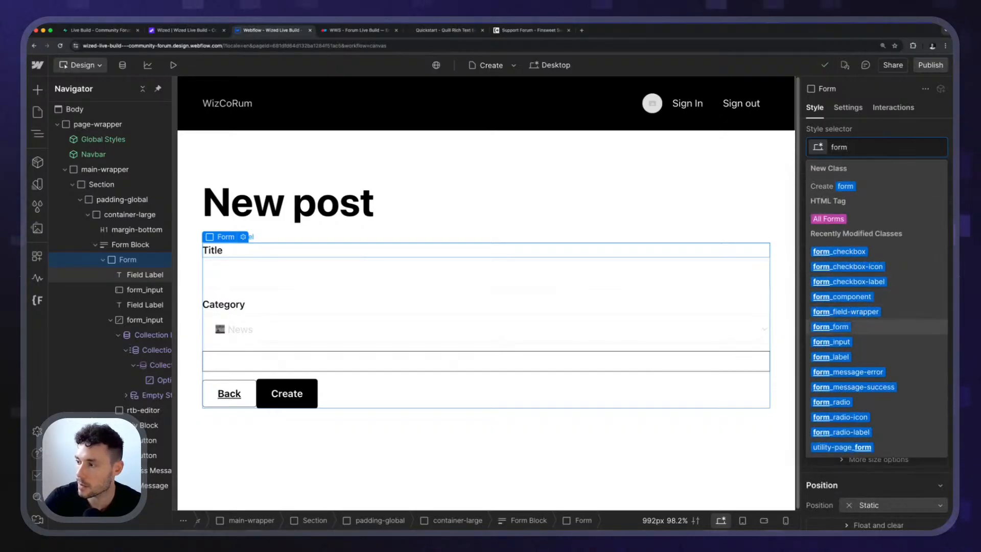
pyautogui.press('Return')
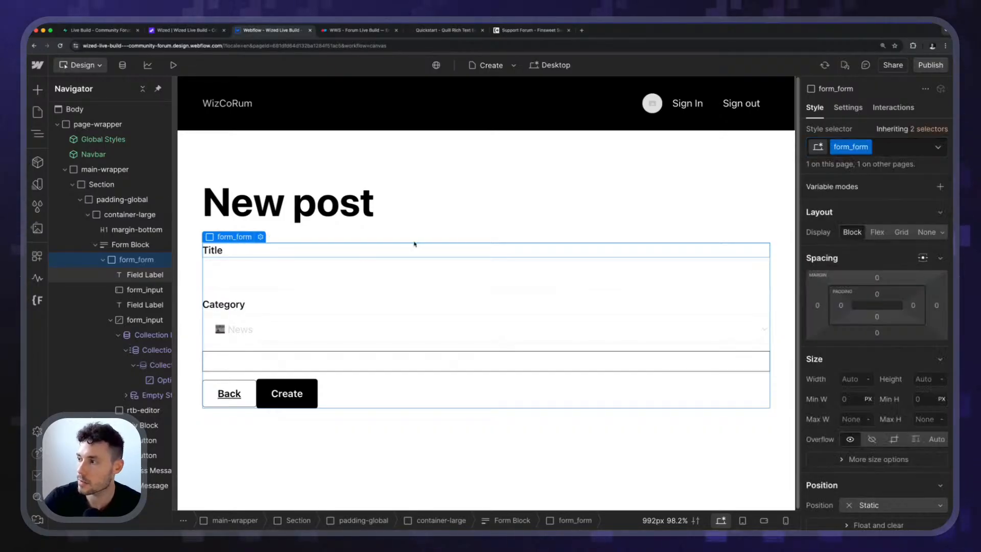
# Set the form_form layout to vertical flex with a 0.5 rem gap.
pyautogui.click(877, 232)
pyautogui.click(894, 252)
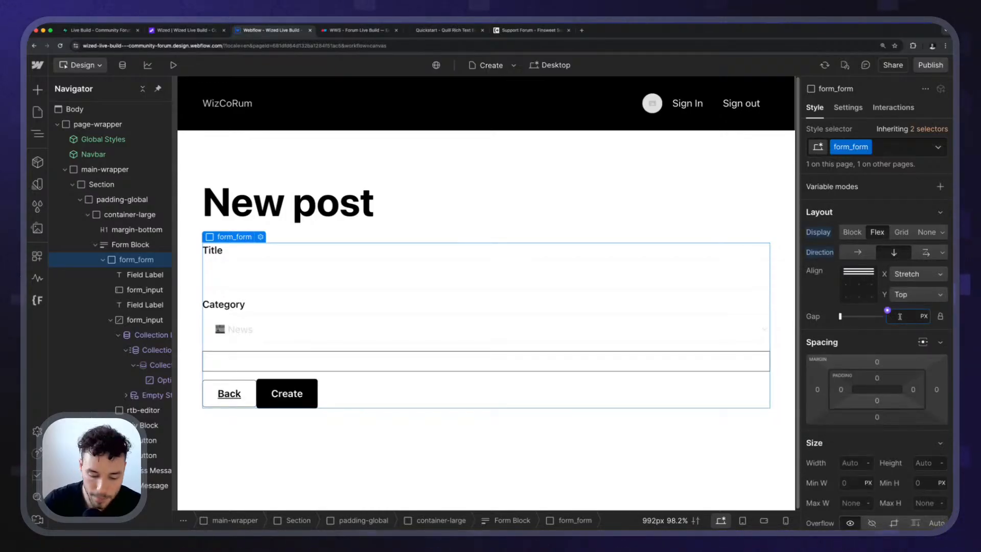
pyautogui.write('0.5rem')
pyautogui.press('Return')
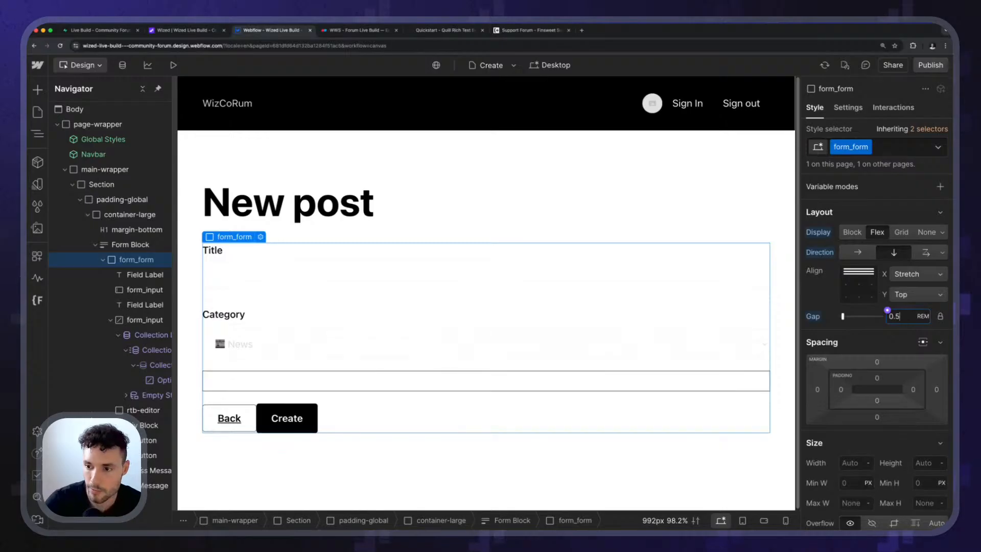
# Wrap the Title label and its input in one div block, and the Category label and its select in another.
pyautogui.click(221, 252)
pyautogui.press('super+alt+g')
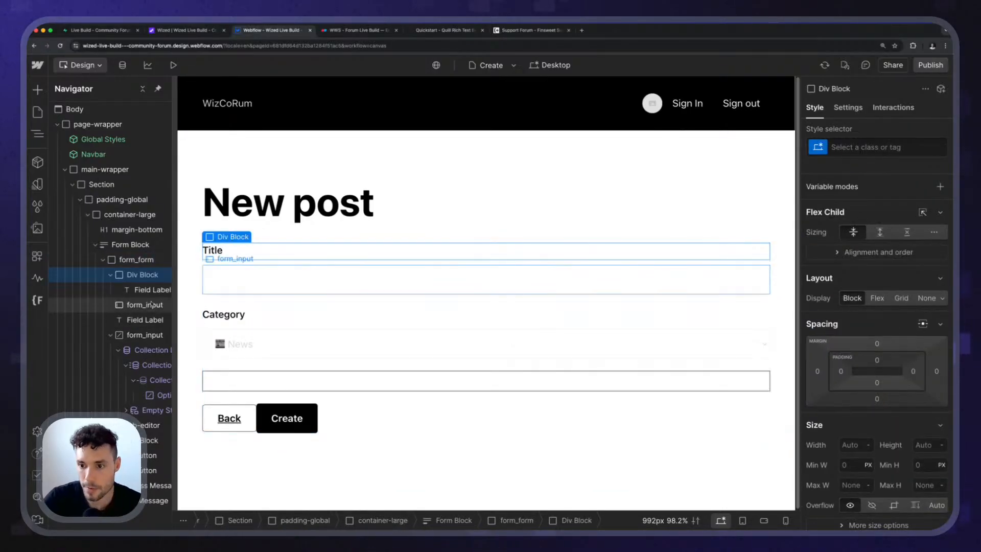
pyautogui.moveTo(159, 306); pyautogui.dragTo(162, 304)
pyautogui.moveTo(93, 304); pyautogui.dragTo(138, 302)
pyautogui.click(232, 310)
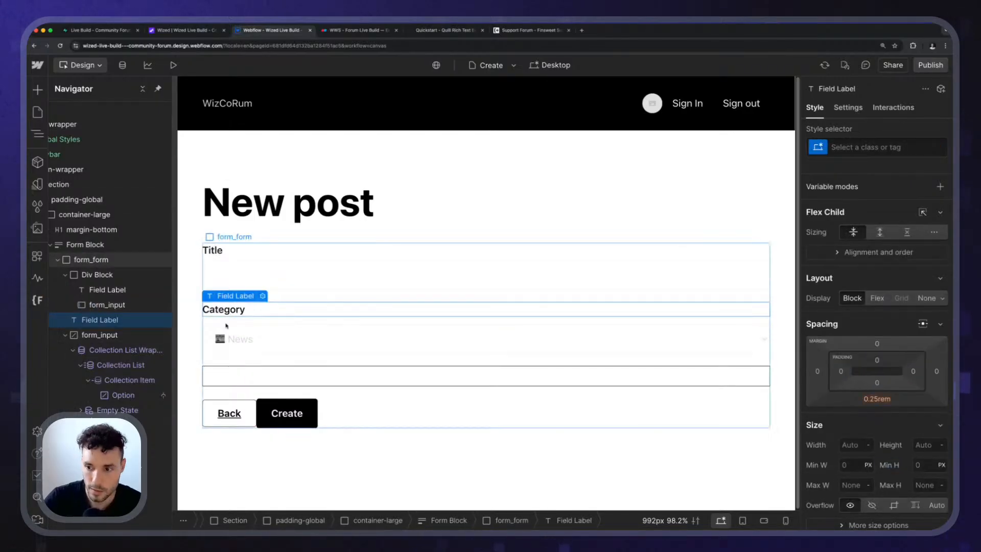
pyautogui.press('super+alt+g')
pyautogui.moveTo(89, 351); pyautogui.dragTo(113, 350)
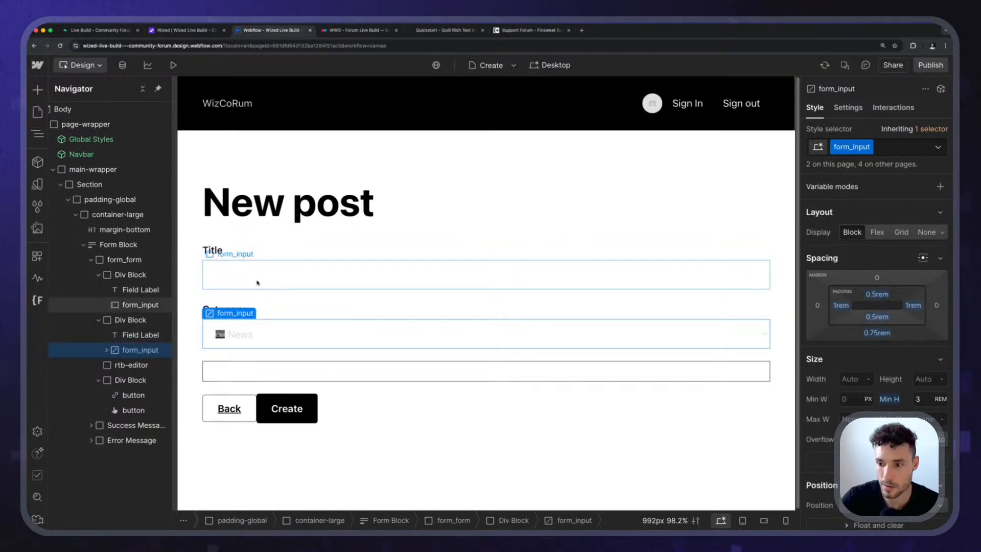
# Set the bottom margin of the form_input class to 0 rem.
pyautogui.click(257, 282)
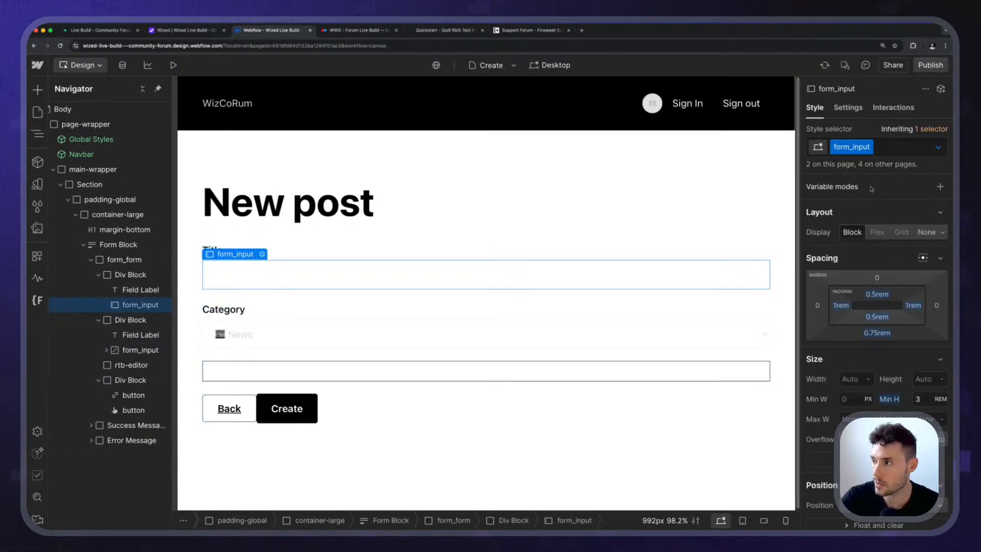
pyautogui.click(875, 332)
pyautogui.write('0re')
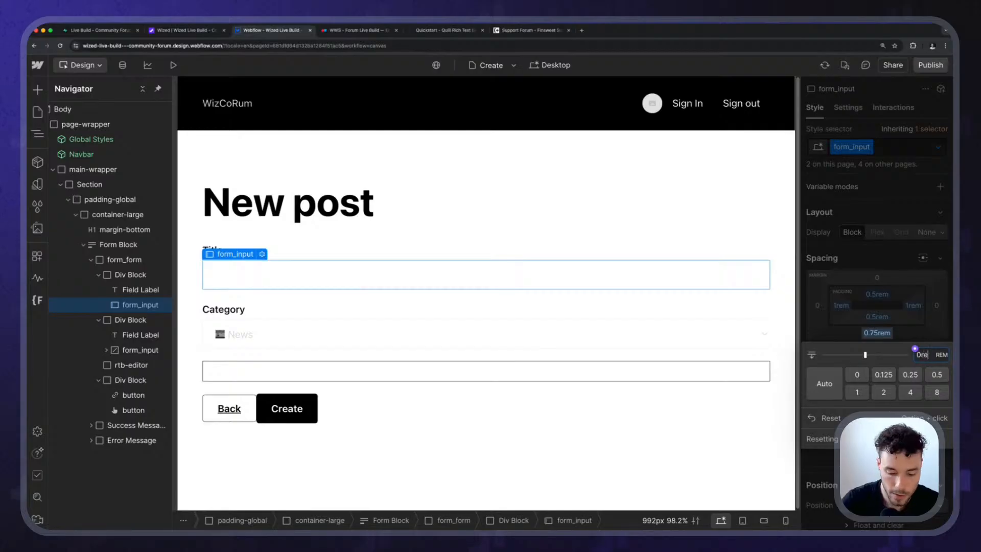
pyautogui.write('m')
pyautogui.press('Return')
pyautogui.click(526, 208)
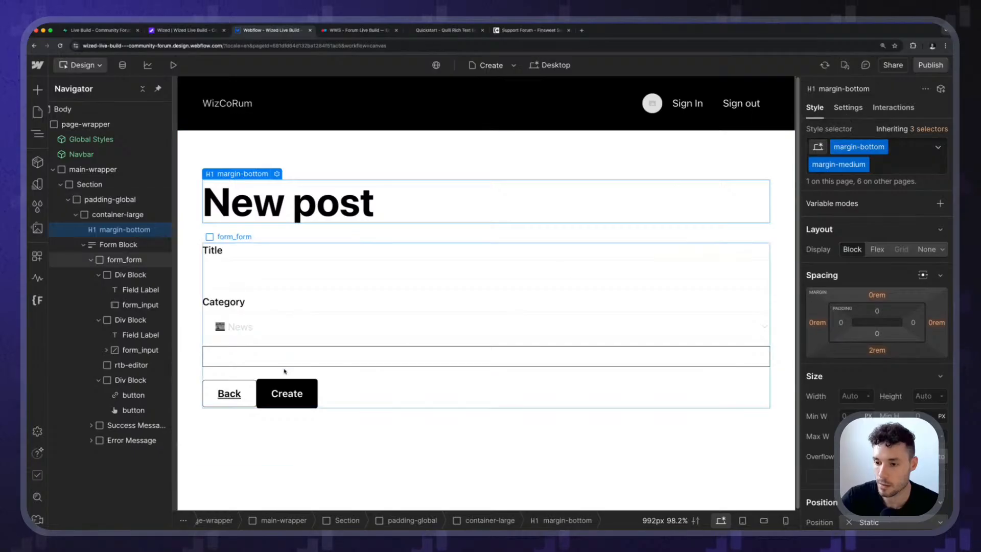
# Reset the padding on all four sides and the bottom margin of the rtb-editor block.
pyautogui.click(288, 359)
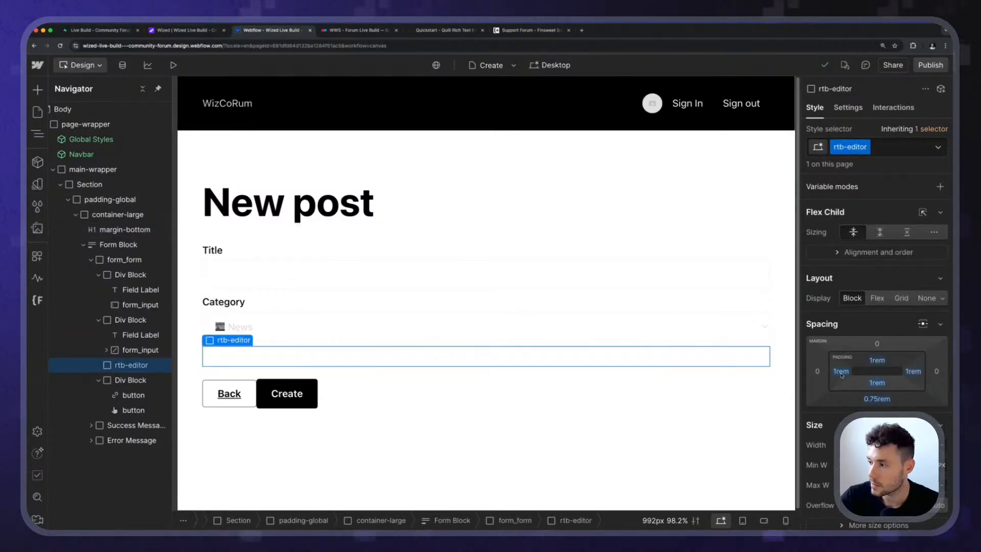
pyautogui.keyDown('alt'); pyautogui.click(841, 371); pyautogui.keyUp('alt')
pyautogui.keyDown('alt'); pyautogui.click(877, 360); pyautogui.keyUp('alt')
pyautogui.keyDown('alt'); pyautogui.click(877, 383); pyautogui.keyUp('alt')
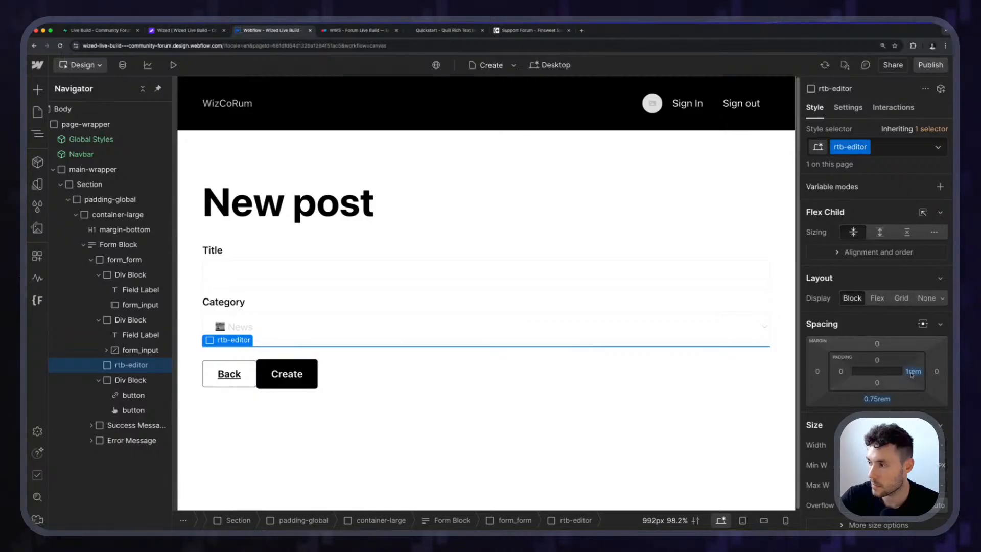
pyautogui.keyDown('alt'); pyautogui.click(913, 371); pyautogui.keyUp('alt')
pyautogui.keyDown('alt'); pyautogui.click(877, 398); pyautogui.keyUp('alt')
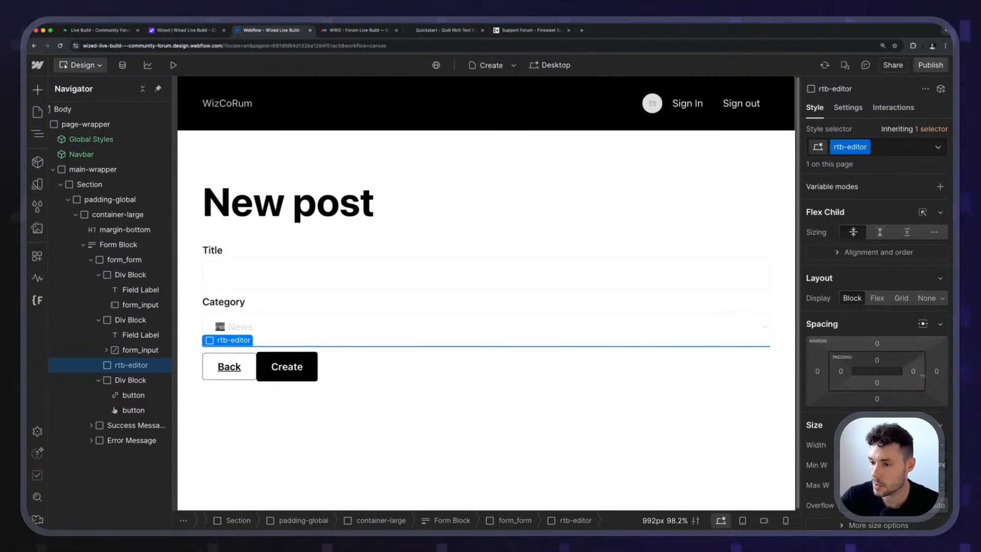
# Remove the custom border styling from the rtb-editor block.
pyautogui.scroll(-8, 914, 381)
pyautogui.scroll(5, 924, 382)
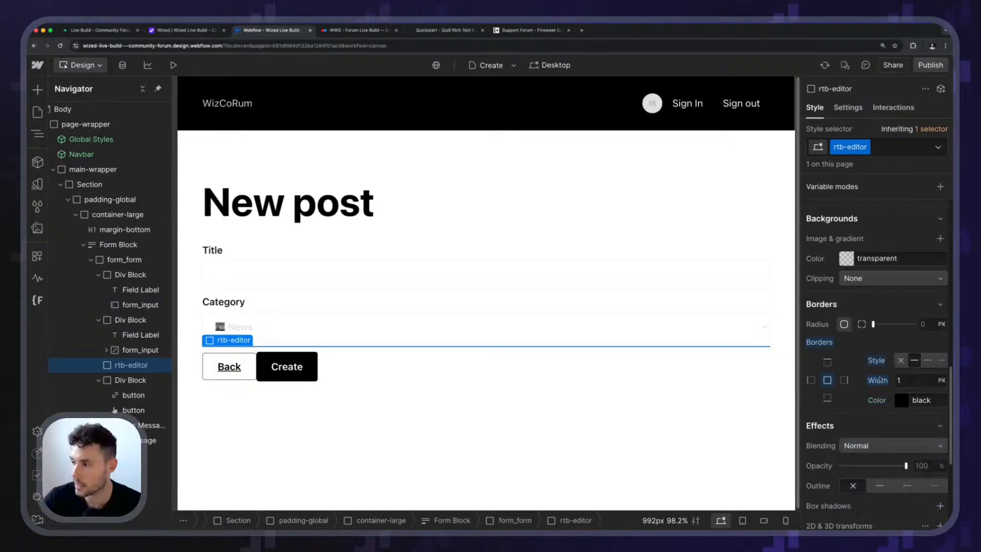
pyautogui.keyDown('alt'); pyautogui.click(877, 361); pyautogui.keyUp('alt')
pyautogui.scroll(5, 840, 345)
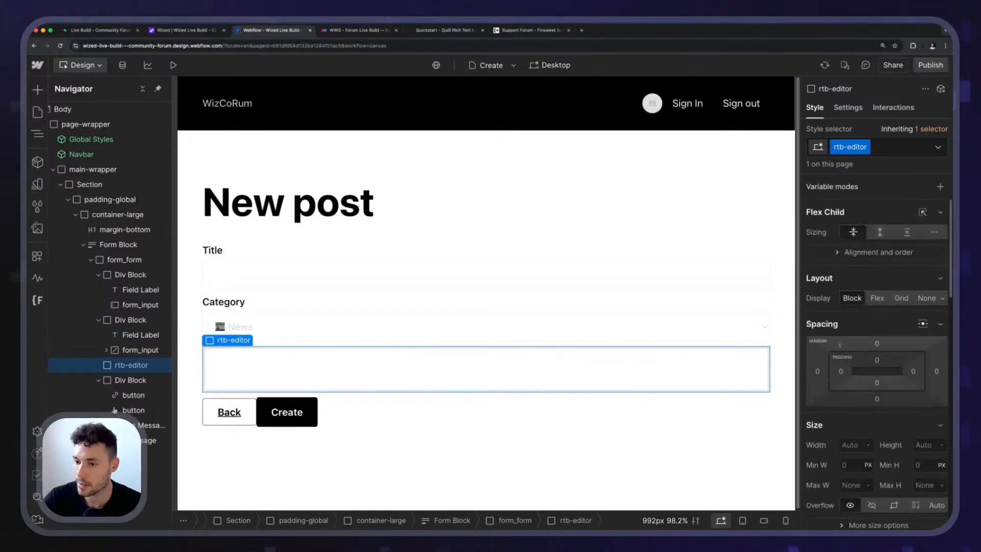
# Set the gap between the items of form_form to 1 rem.
pyautogui.click(285, 291)
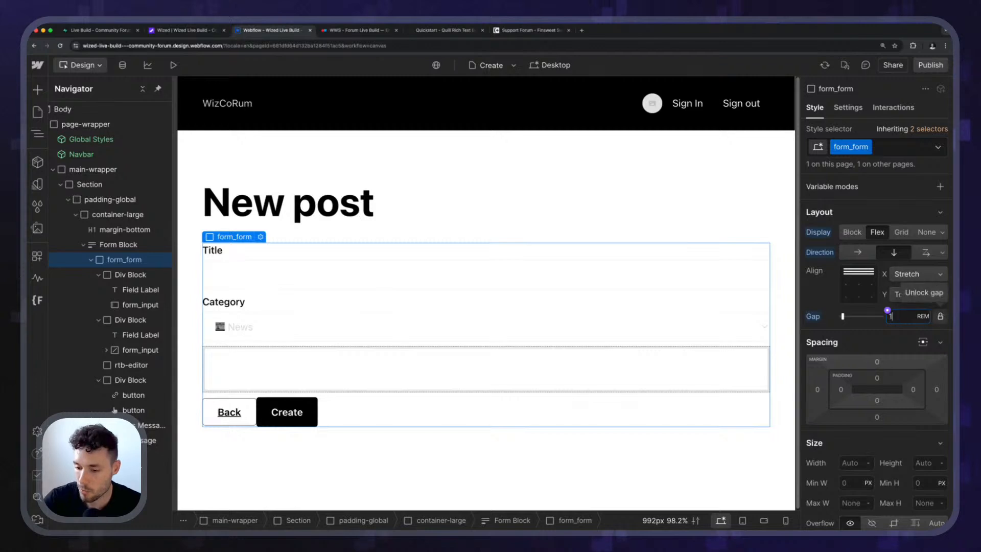
pyautogui.write('1')
# Publish the Webflow site to staging and switch back to Wized.
pyautogui.click(930, 65)
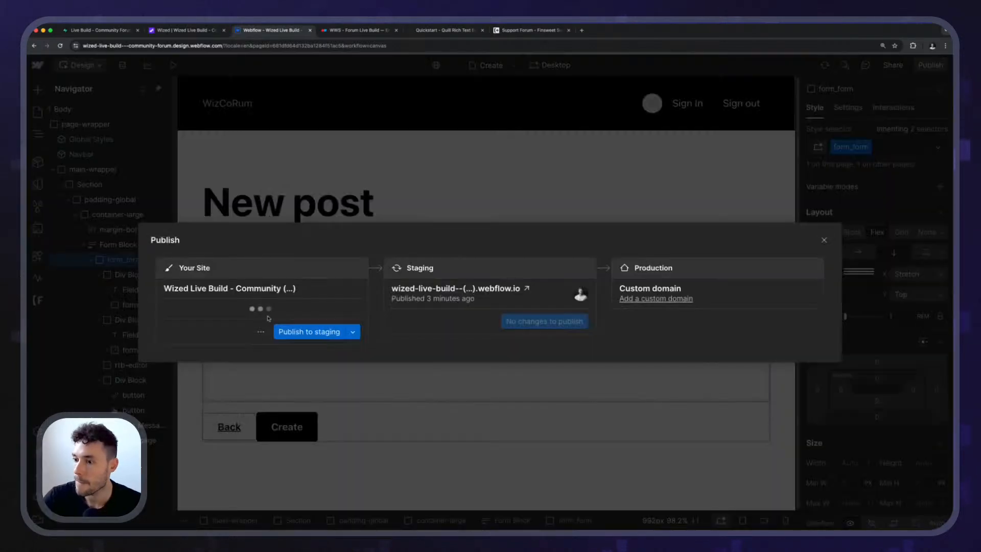
pyautogui.click(318, 333)
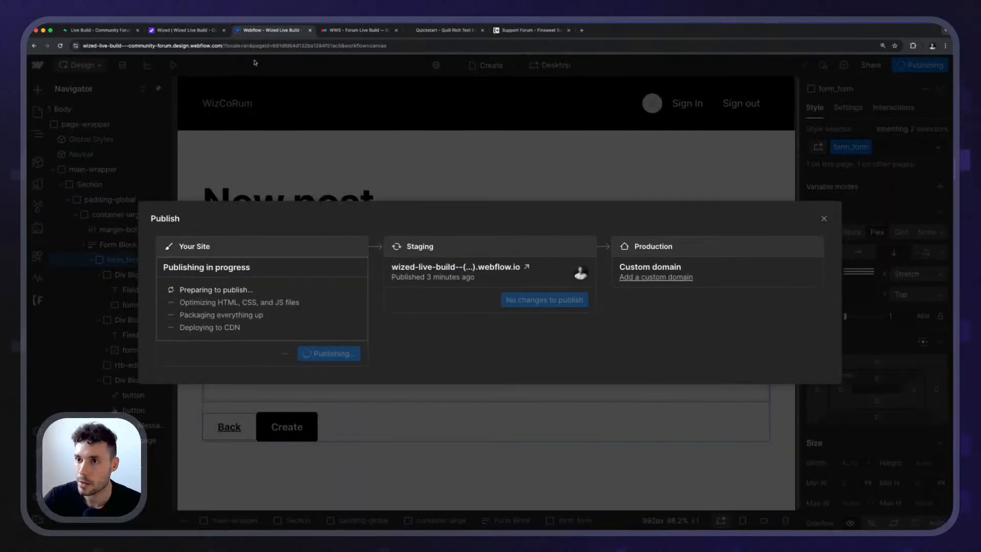
pyautogui.click(205, 36)
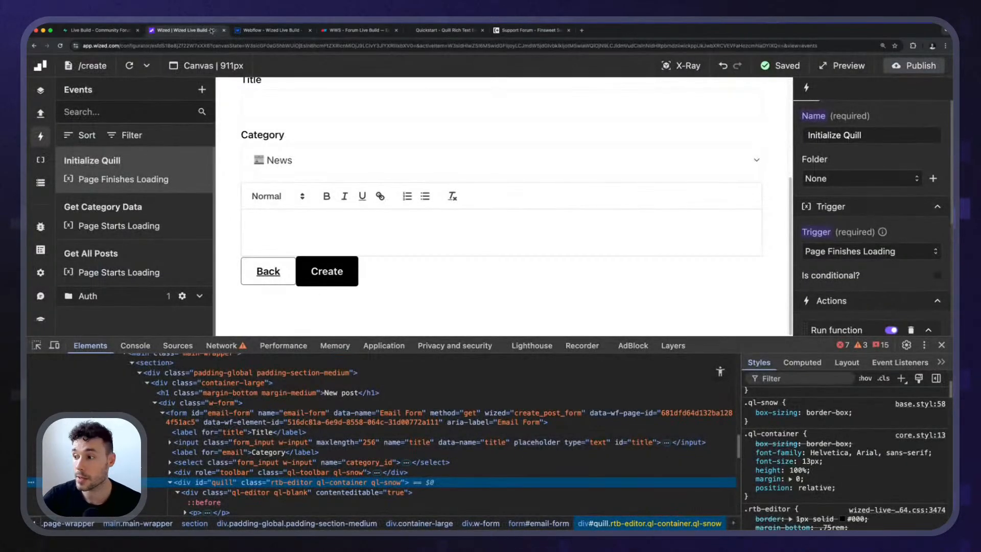
# Enlarge the Wized page preview, dismiss Webflow's publish dialog, and reload the /create page in Wized.
pyautogui.moveTo(710, 345); pyautogui.dragTo(708, 437)
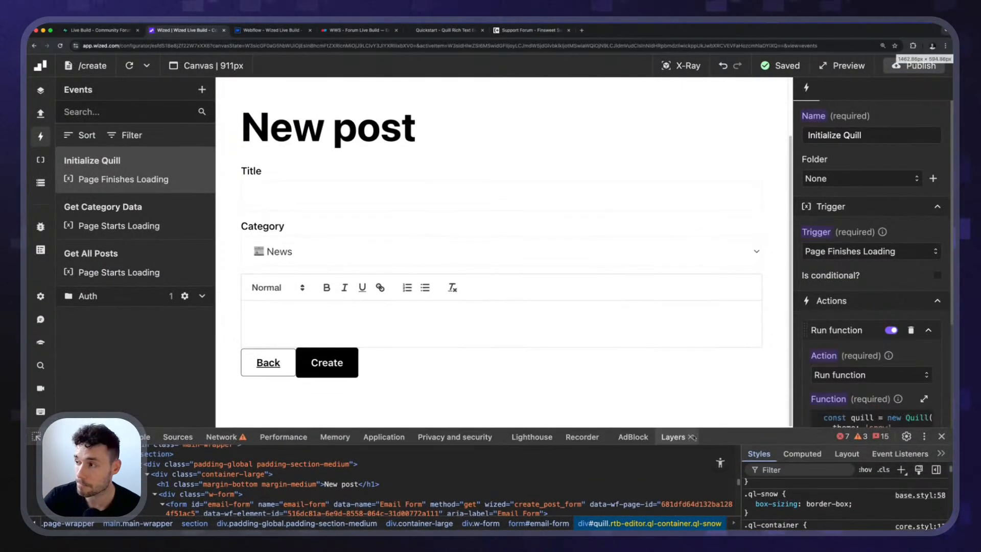
pyautogui.click(324, 316)
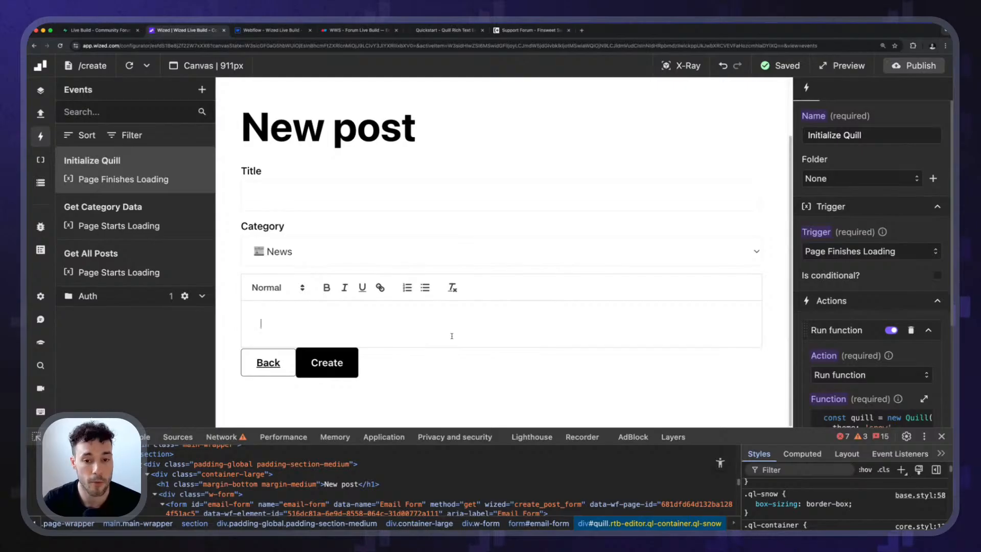
pyautogui.click(277, 34)
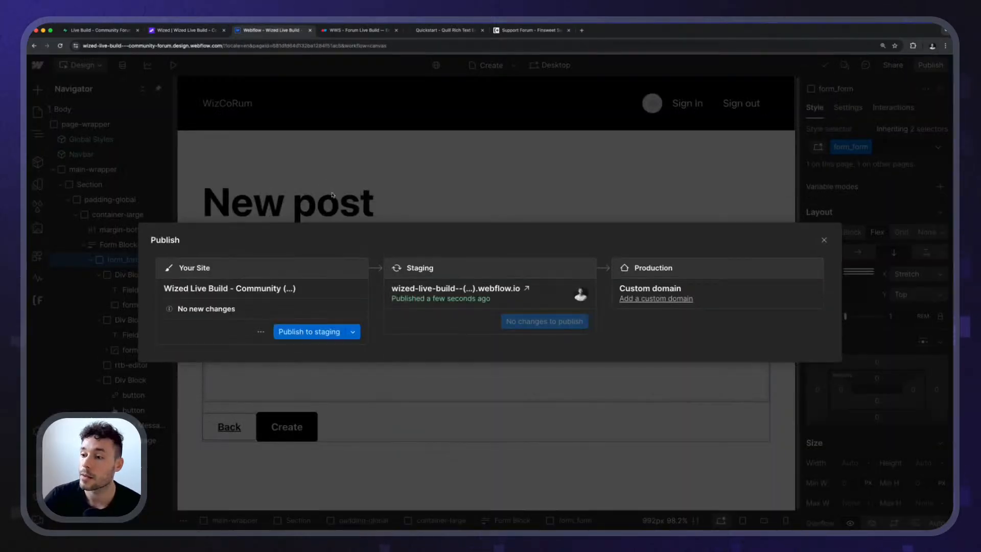
pyautogui.press('Escape')
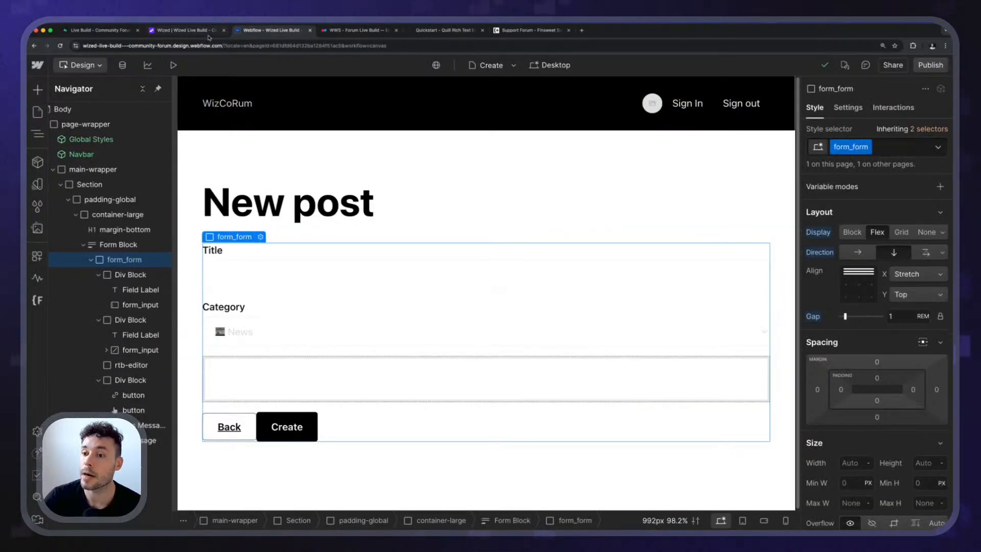
pyautogui.click(210, 32)
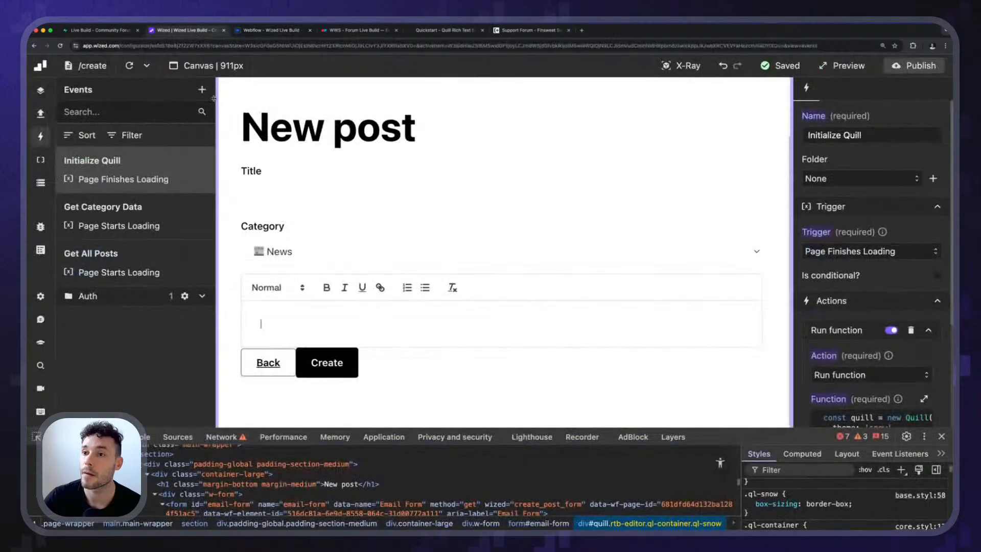
pyautogui.click(132, 67)
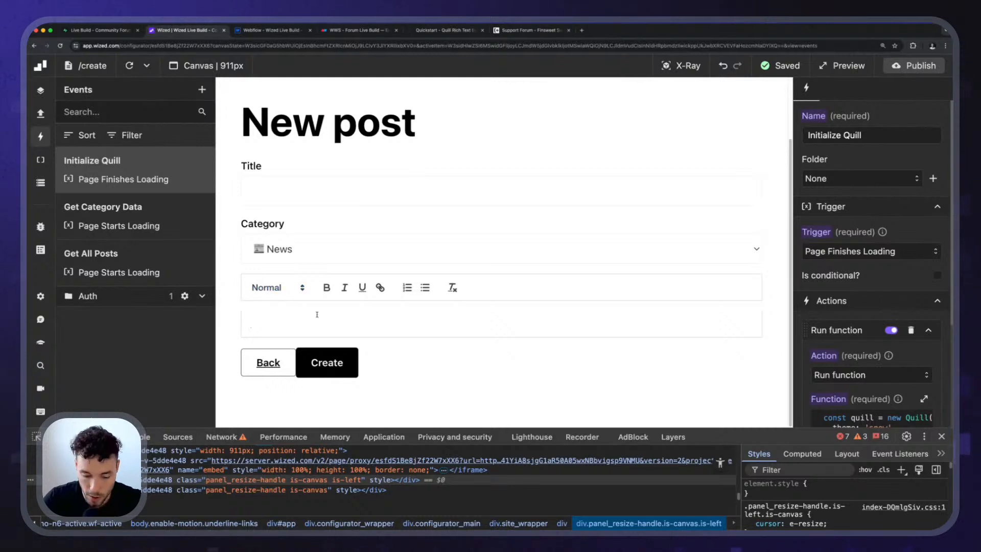
# Test the Quill editor with the sample text "fdghd", toggling bold and italic formatting on and off.
pyautogui.press('super+a')
pyautogui.press('super+b')
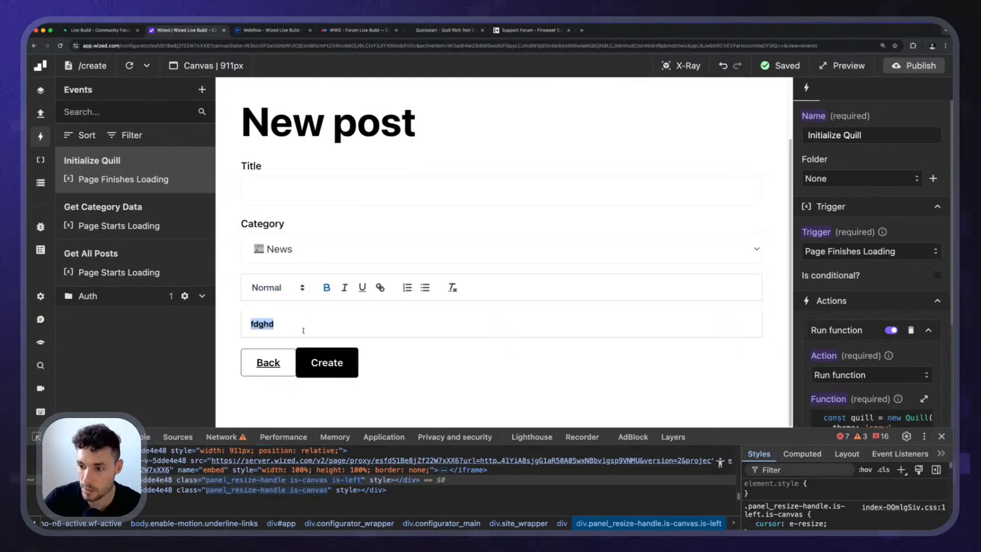
pyautogui.moveTo(296, 323); pyautogui.dragTo(305, 299)
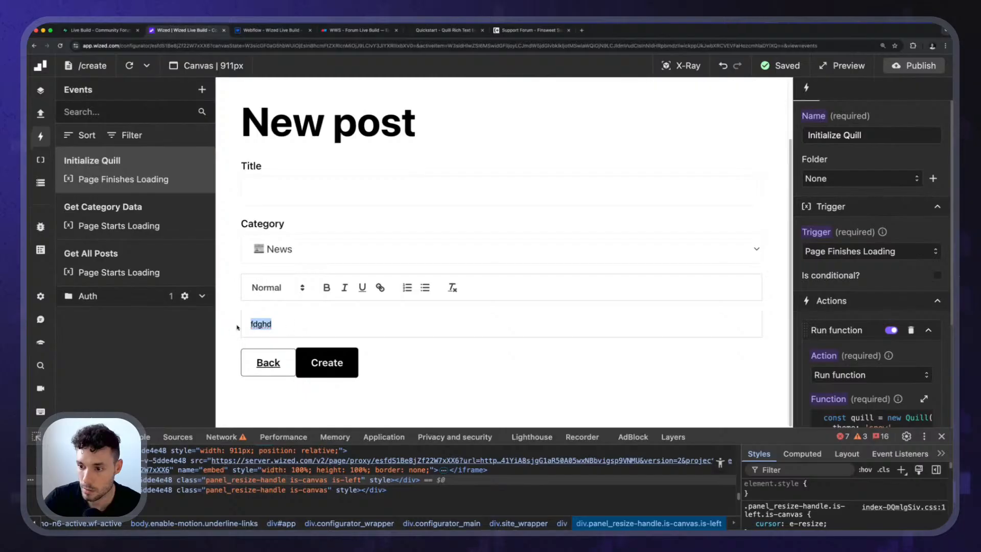
pyautogui.click(344, 288)
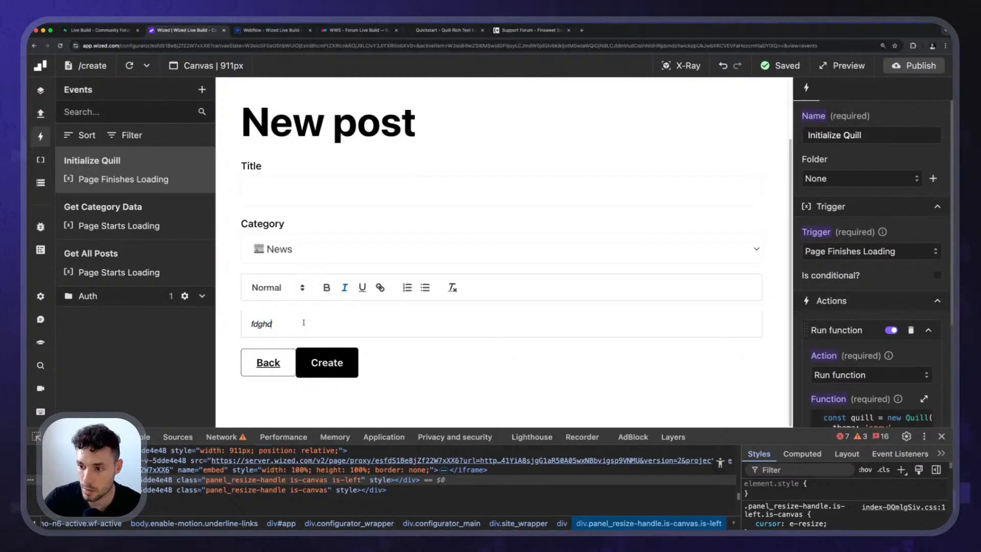
pyautogui.click(345, 288)
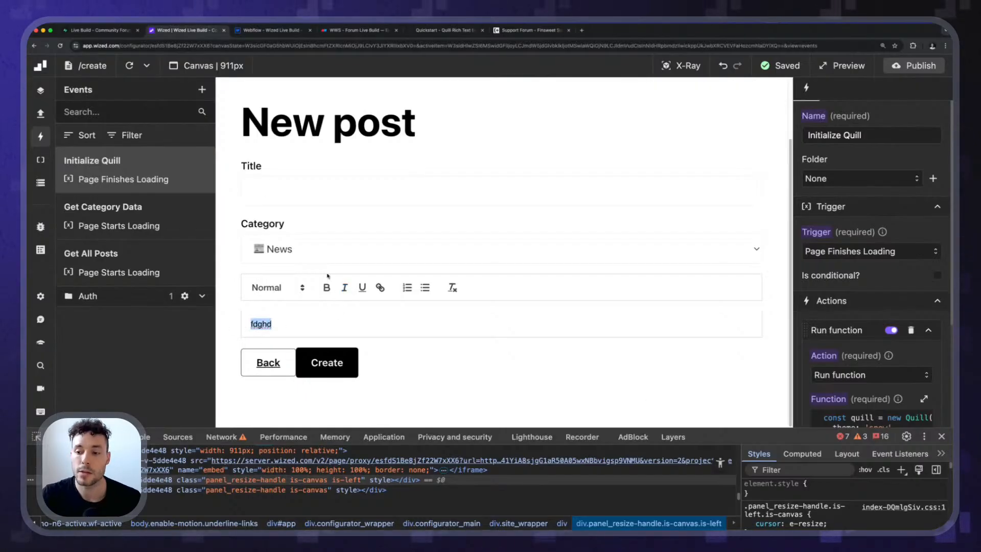
pyautogui.click(351, 315)
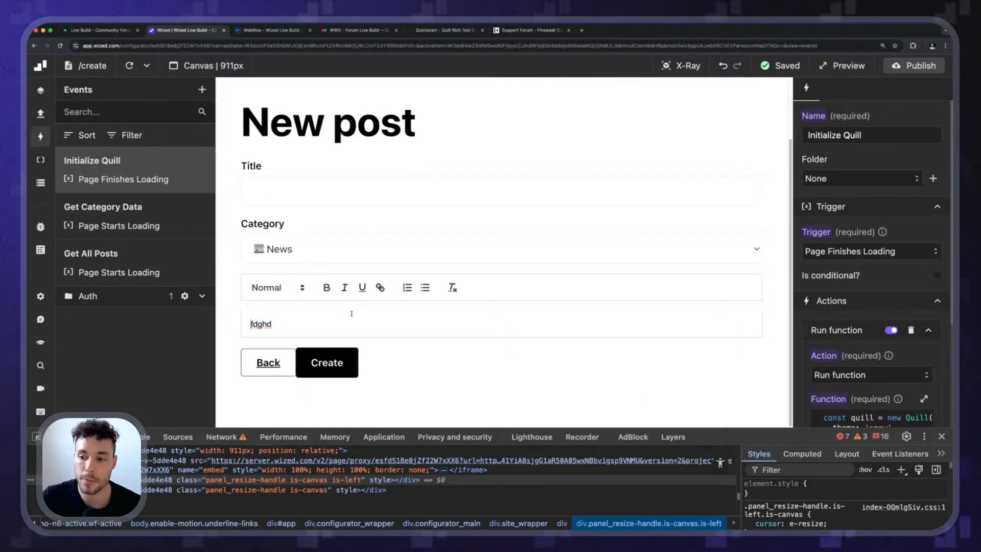
# Examine the Quill Quickstart documentation for how the quill variable is declared in the initialization script.
pyautogui.click(444, 30)
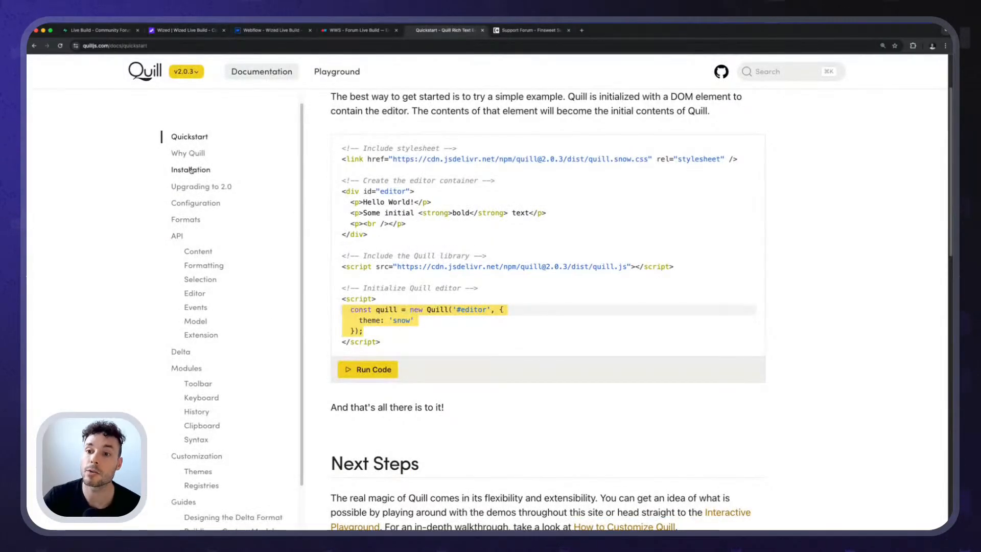
pyautogui.click(453, 299)
pyautogui.click(421, 341)
pyautogui.scroll(5, 434, 315)
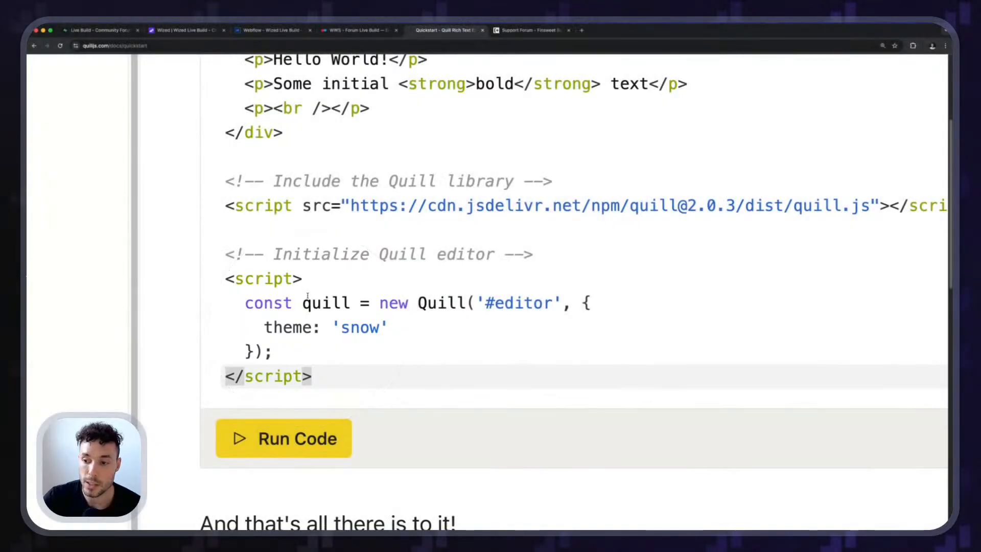
pyautogui.moveTo(350, 303); pyautogui.dragTo(264, 303)
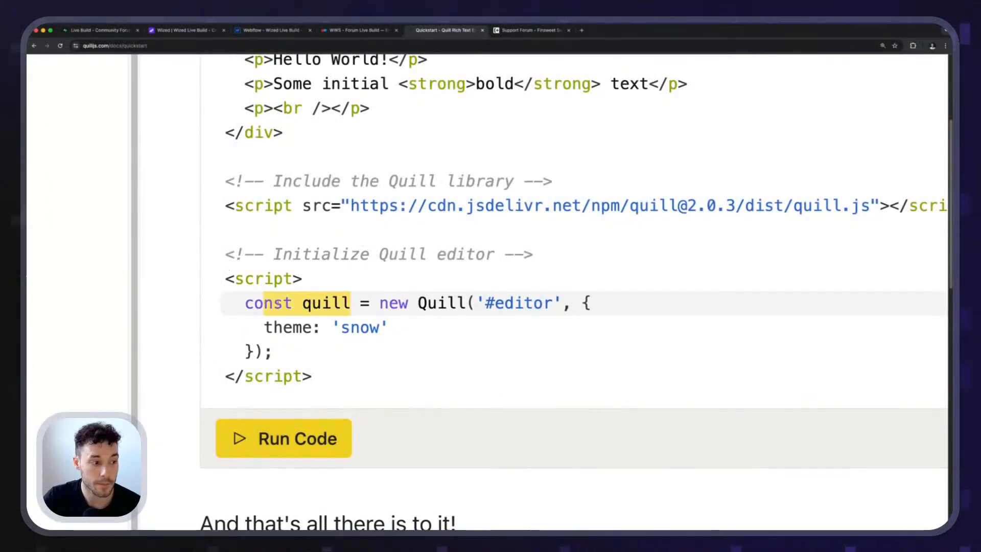
pyautogui.click(350, 303)
pyautogui.doubleClick(331, 303)
pyautogui.scroll(-5, 330, 300)
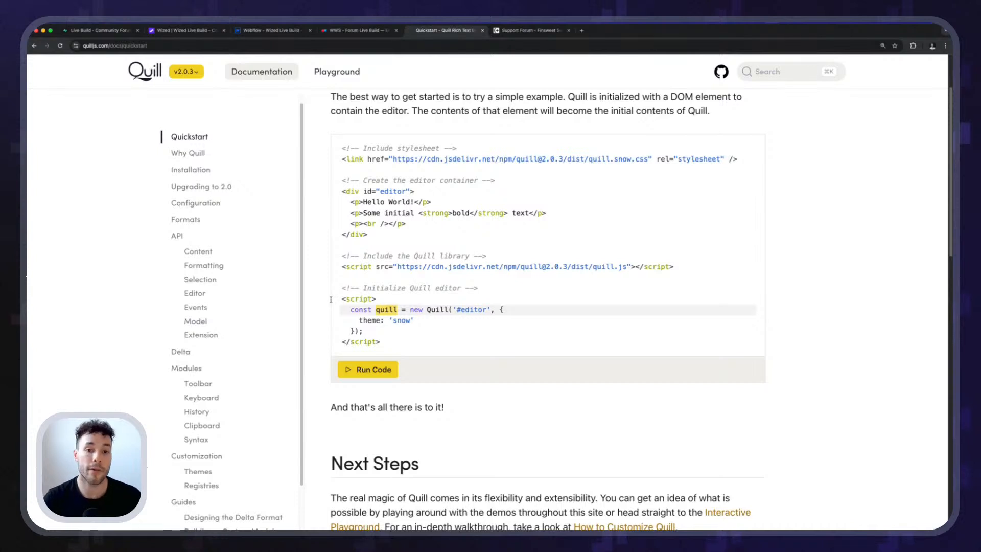
# Read through the deleteText, getContents, getLength and getText methods in the Quill API documentation.
pyautogui.click(178, 238)
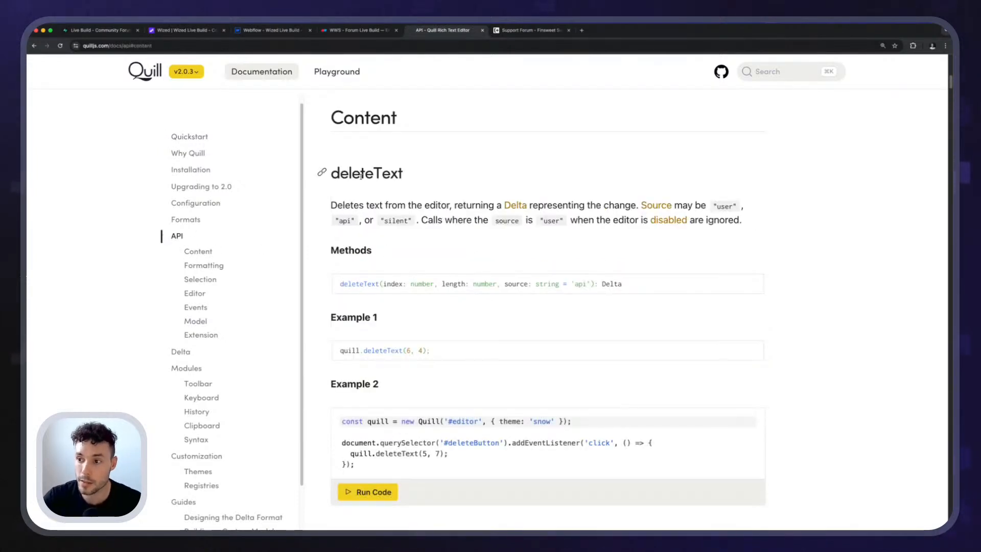
pyautogui.moveTo(332, 175); pyautogui.dragTo(409, 180)
pyautogui.scroll(-8, 416, 219)
pyautogui.moveTo(349, 110); pyautogui.dragTo(441, 121)
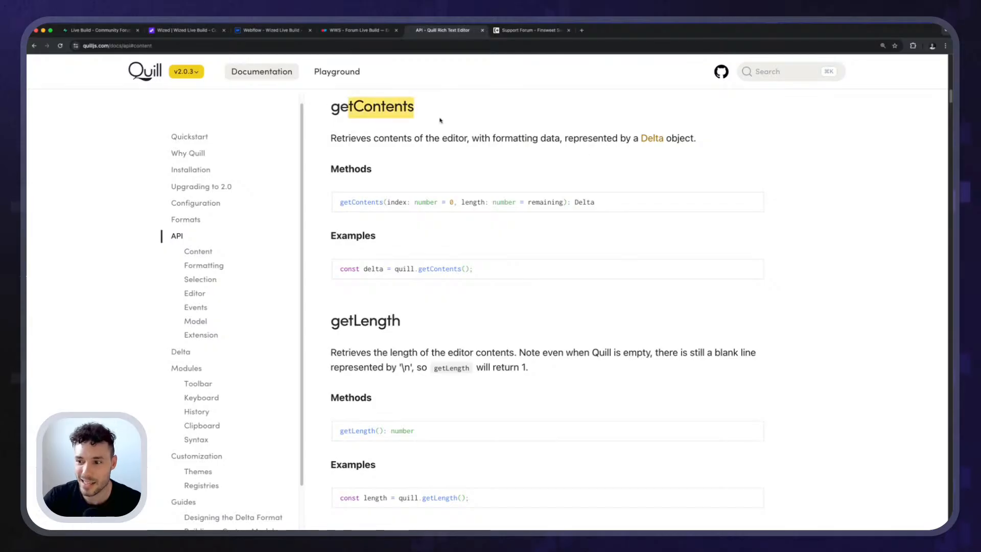
pyautogui.scroll(-3, 391, 257)
pyautogui.moveTo(339, 165); pyautogui.dragTo(462, 180)
pyautogui.click(408, 168)
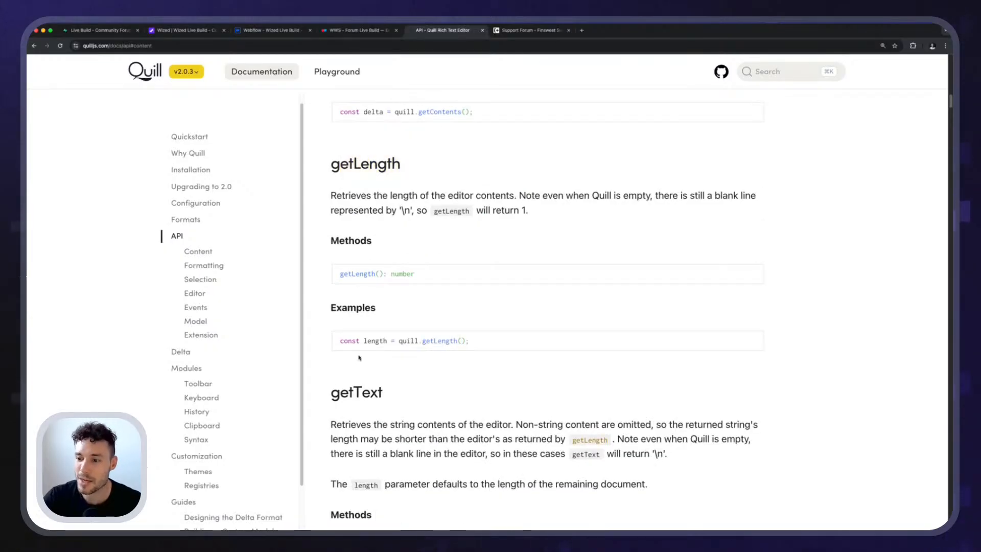
pyautogui.moveTo(332, 392); pyautogui.dragTo(424, 391)
# Look through the Formatting, Selection and Editor sections of the Quill API documentation.
pyautogui.click(204, 265)
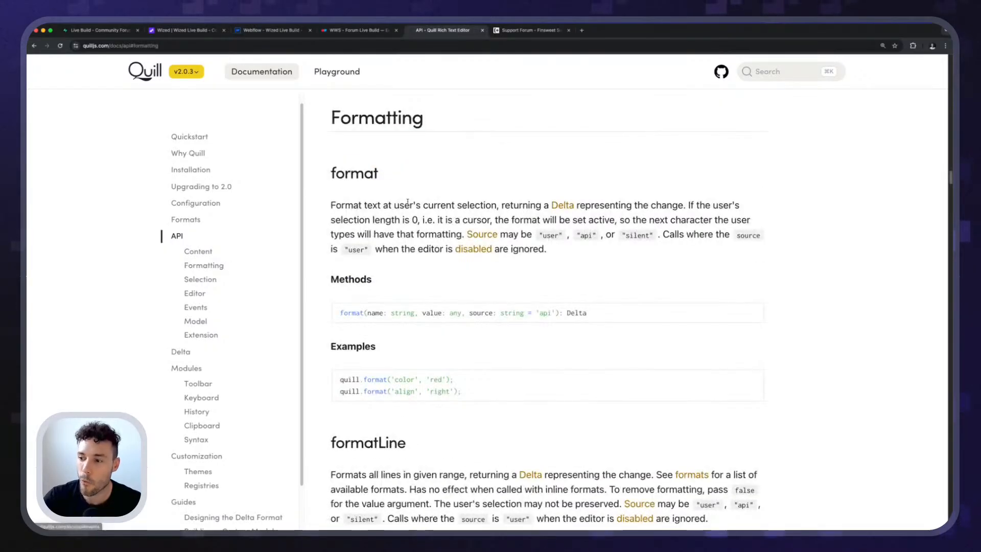
pyautogui.scroll(-8, 407, 202)
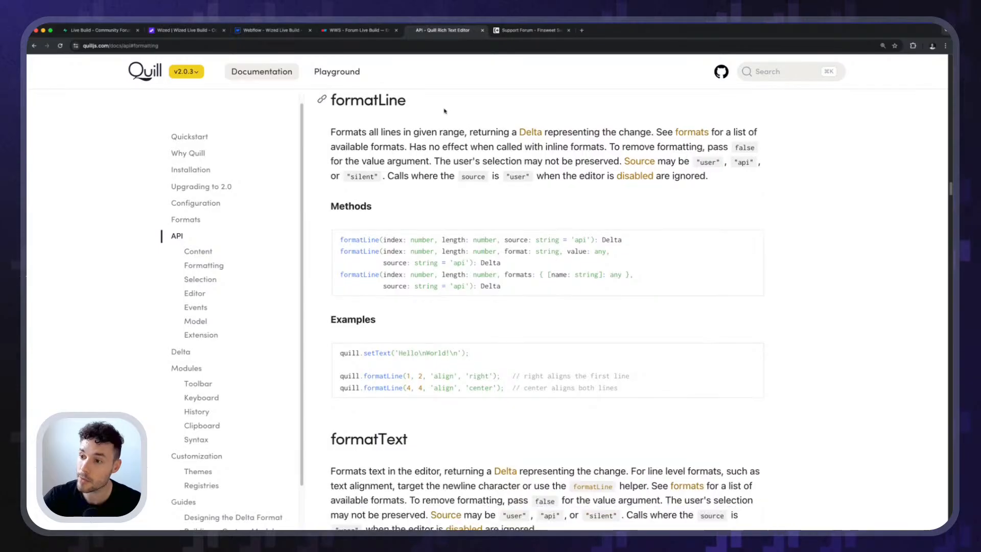
pyautogui.scroll(1, 391, 255)
pyautogui.click(201, 279)
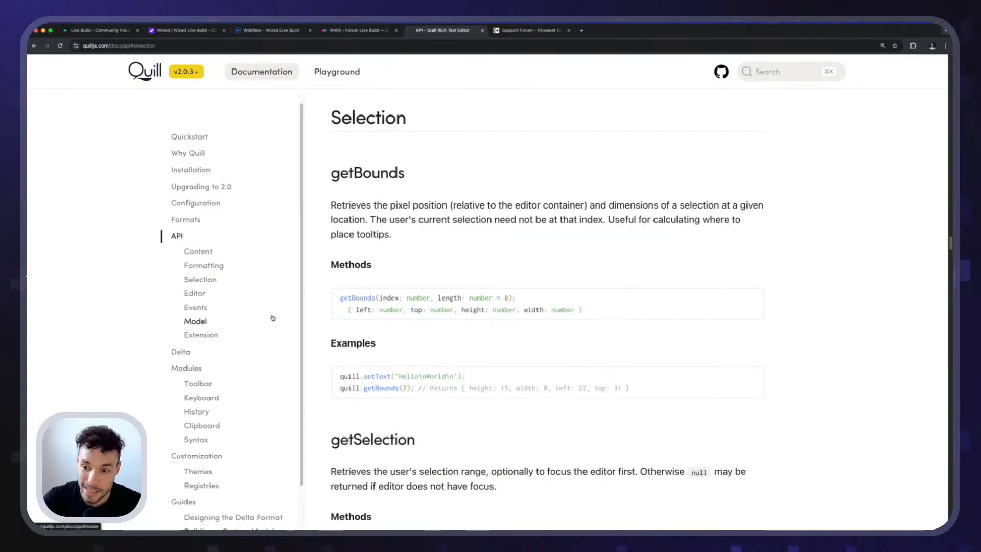
pyautogui.click(187, 295)
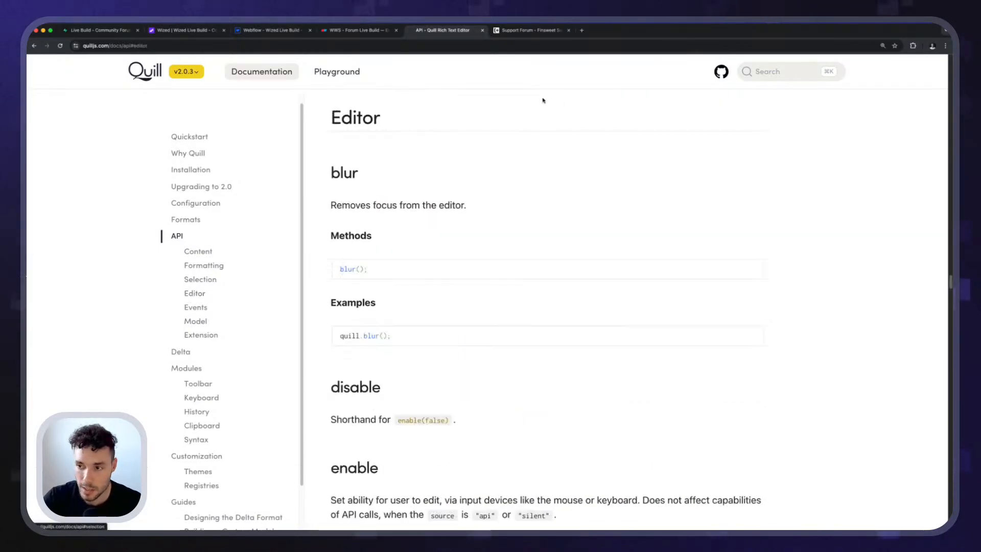
pyautogui.scroll(-13, 374, 231)
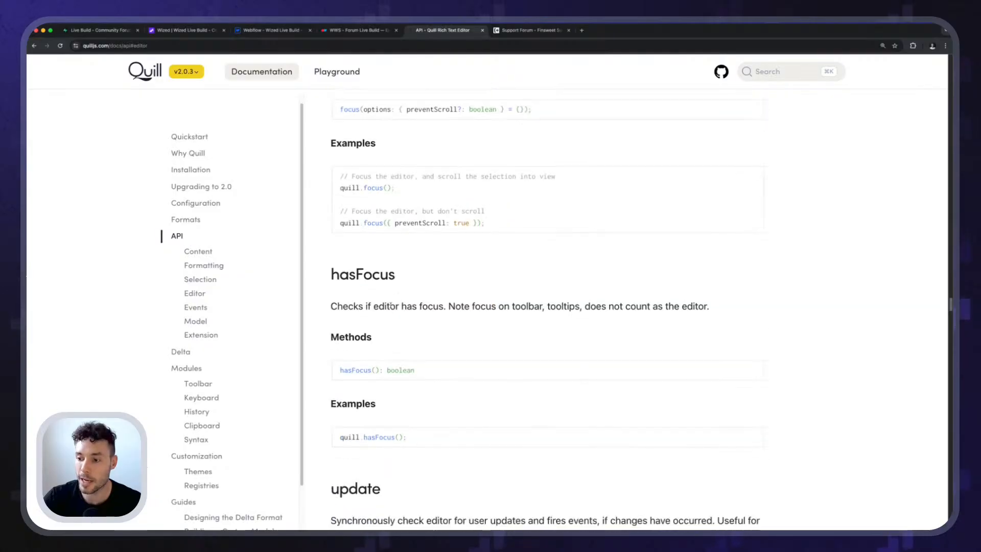
# Review the API's Content section again and read the getContents description of how editor contents are retrieved with formatting data.
pyautogui.click(198, 252)
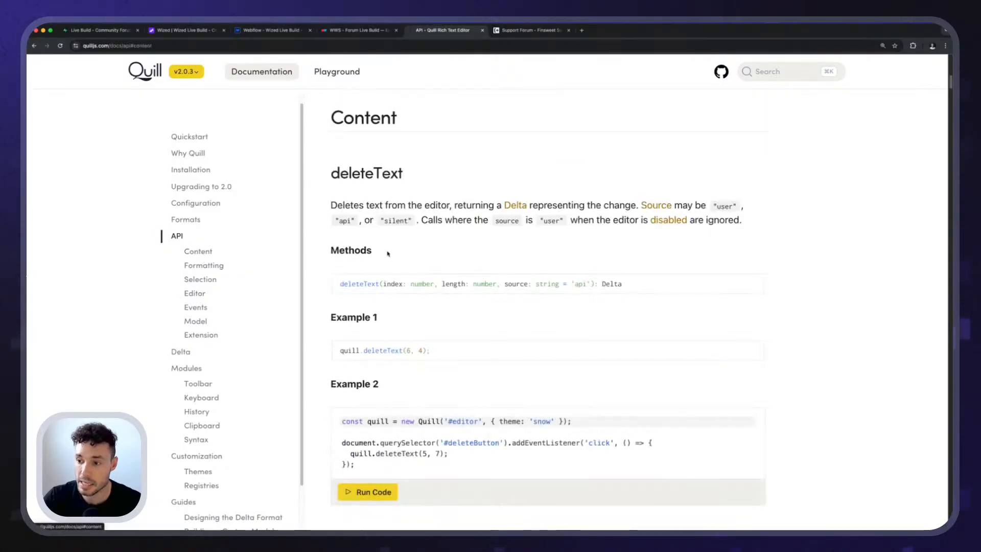
pyautogui.scroll(-2, 391, 276)
pyautogui.scroll(-3, 384, 275)
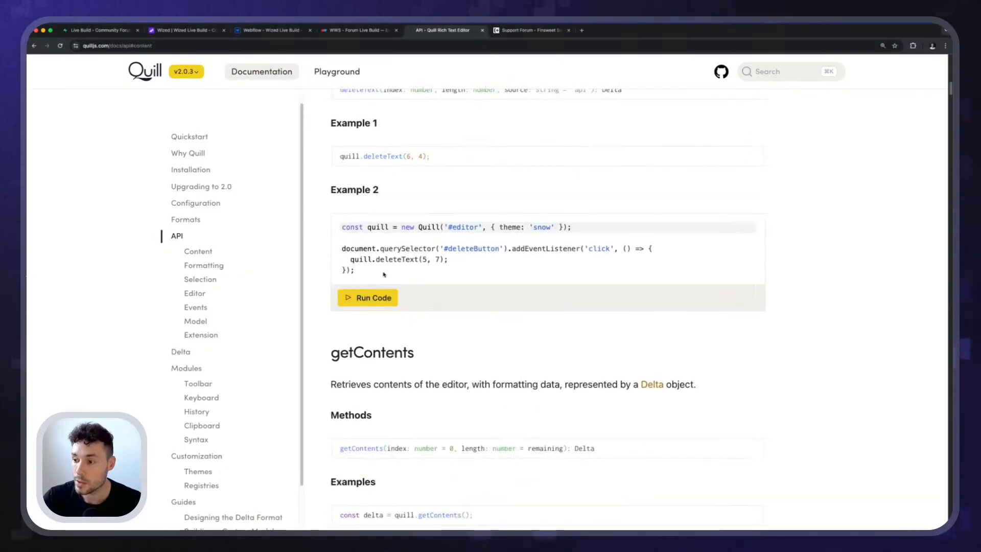
pyautogui.scroll(-3, 417, 324)
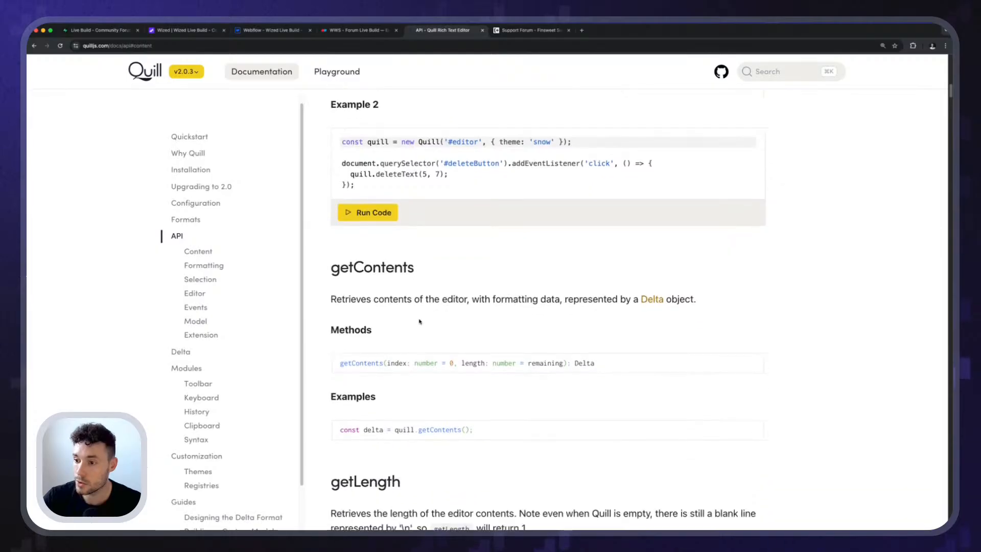
pyautogui.scroll(-1, 418, 316)
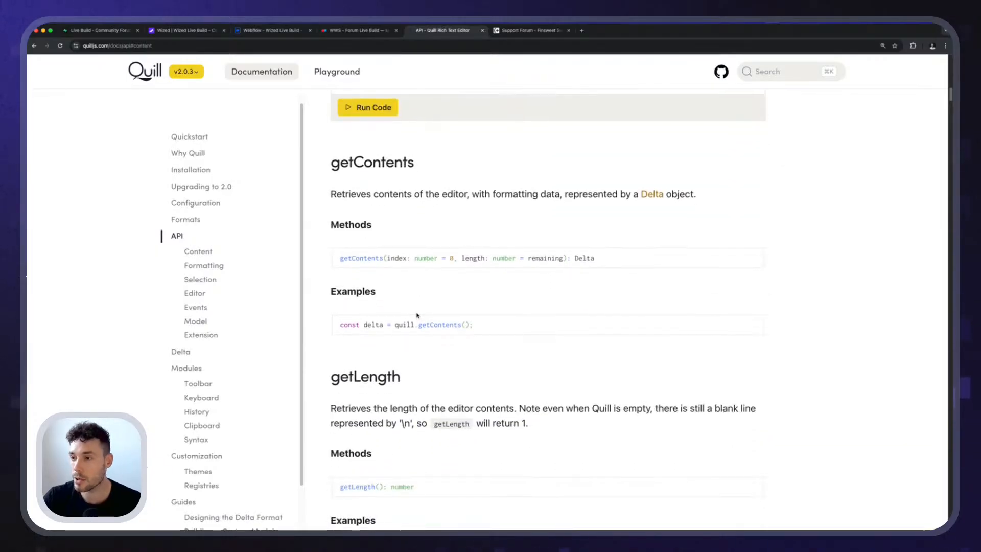
pyautogui.scroll(-2, 418, 304)
pyautogui.scroll(-4, 420, 303)
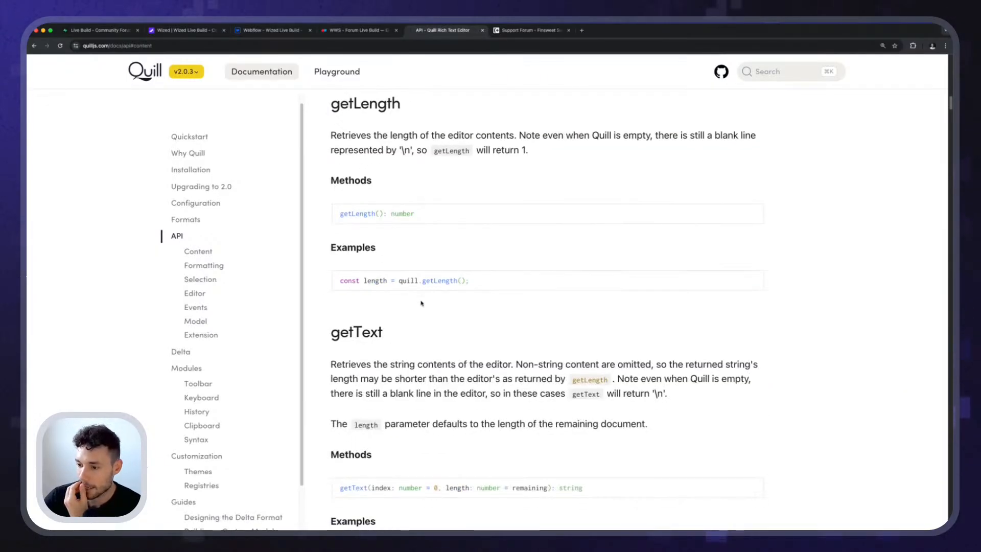
pyautogui.scroll(3, 422, 303)
pyautogui.scroll(4, 422, 303)
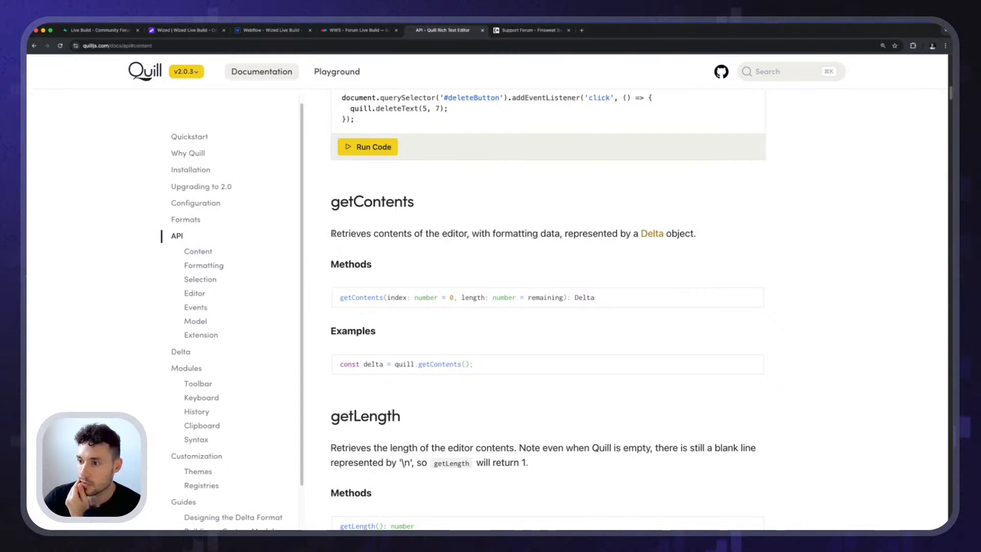
pyautogui.moveTo(332, 233); pyautogui.dragTo(626, 233)
pyautogui.click(473, 240)
pyautogui.click(560, 232)
pyautogui.click(634, 235)
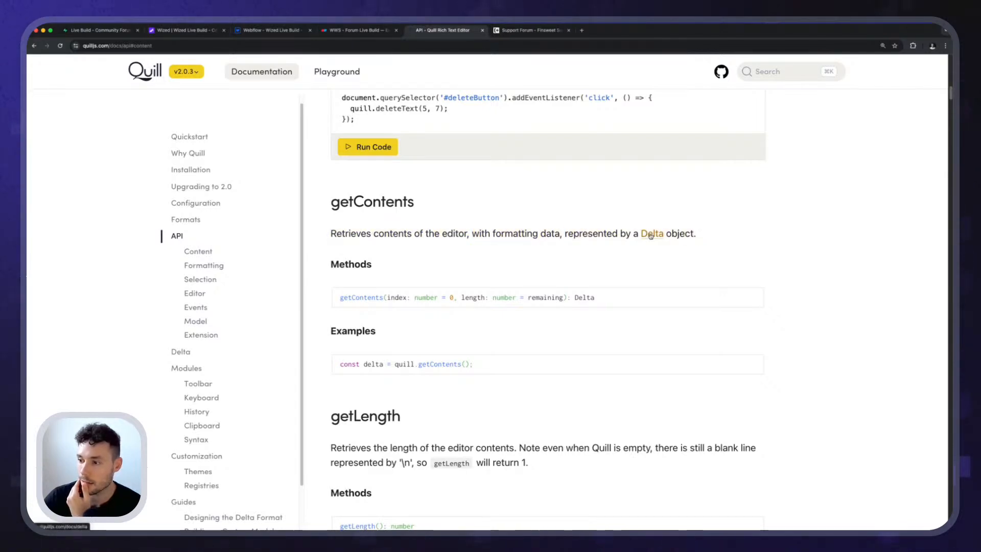
# Read the linked Delta documentation, including its introduction and Document example, and close that page.
pyautogui.keyDown('shift'); pyautogui.keyDown('super'); pyautogui.click(651, 235); pyautogui.keyUp('super'); pyautogui.keyUp('shift')
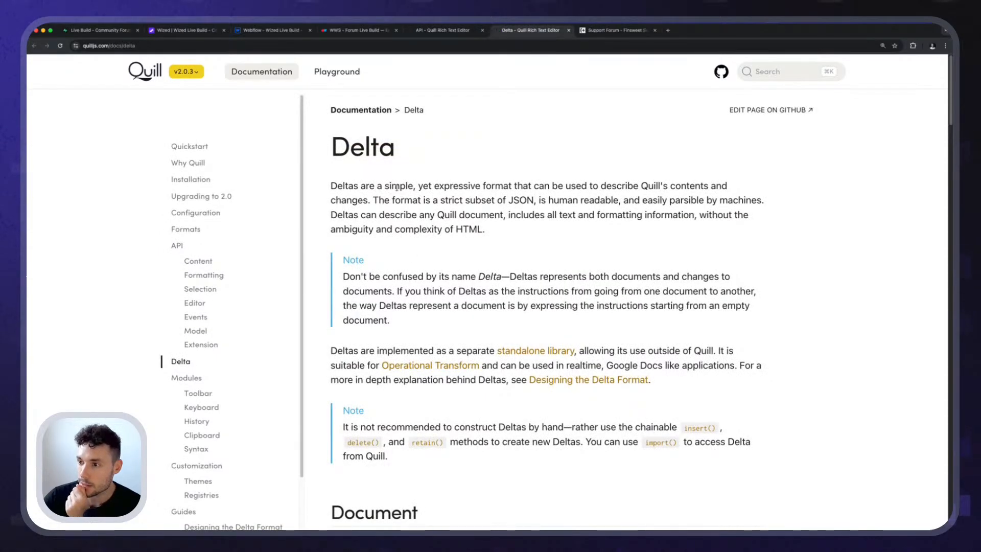
pyautogui.moveTo(414, 186); pyautogui.dragTo(493, 187)
pyautogui.click(493, 187)
pyautogui.moveTo(331, 186); pyautogui.dragTo(705, 187)
pyautogui.moveTo(669, 200); pyautogui.dragTo(667, 213)
pyautogui.click(499, 245)
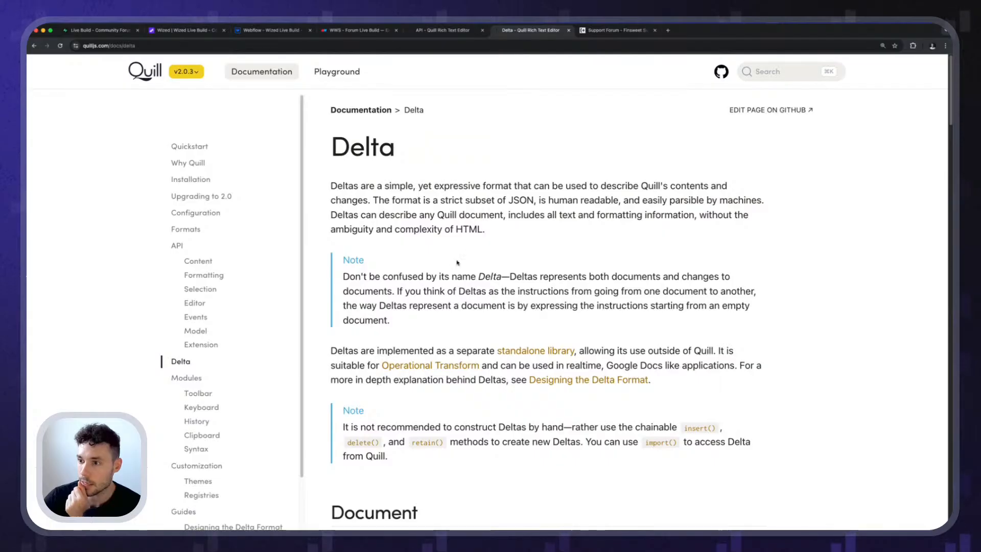
pyautogui.scroll(-5, 503, 291)
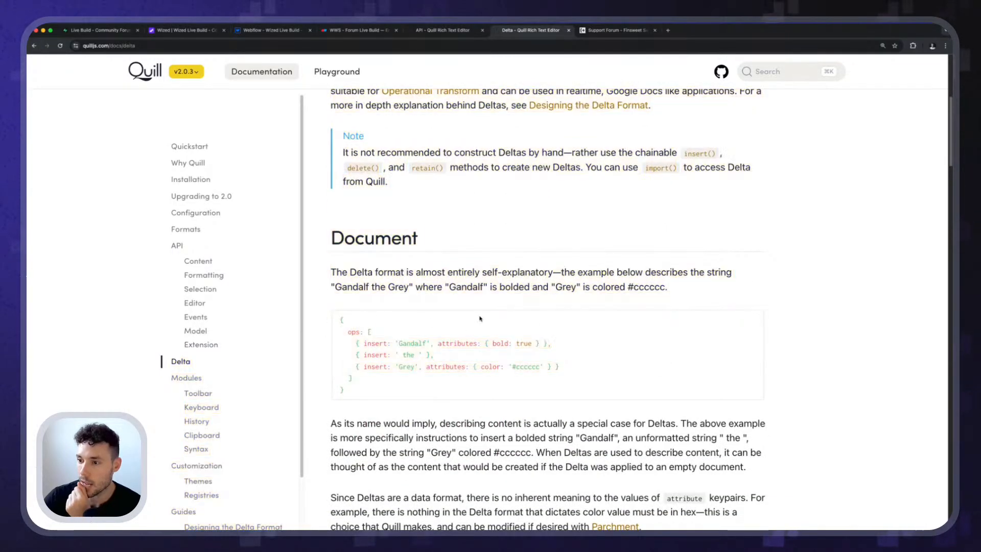
pyautogui.press('super+w')
# Read the getLength and getText method descriptions in the Quill API documentation, including getText's method signature.
pyautogui.scroll(-7, 376, 280)
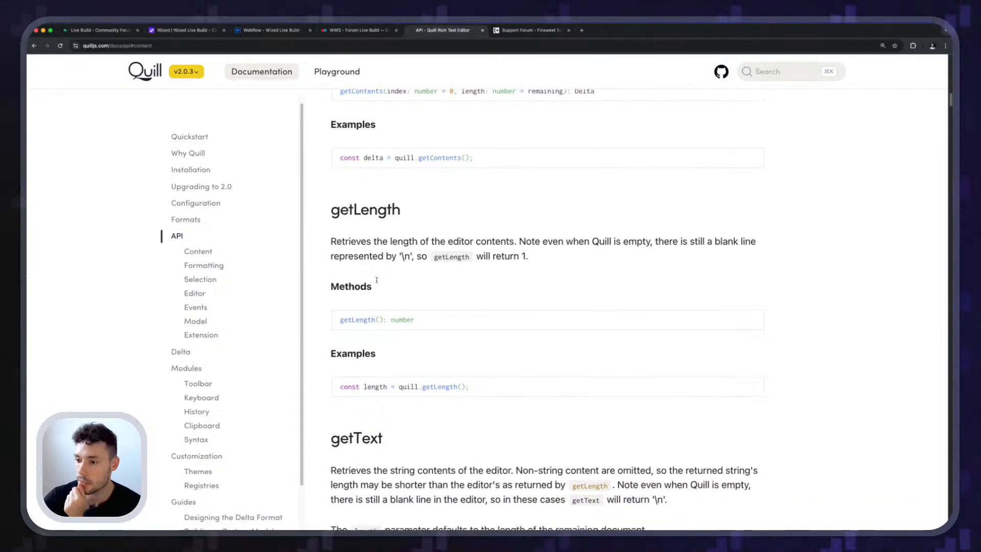
pyautogui.scroll(-1, 377, 280)
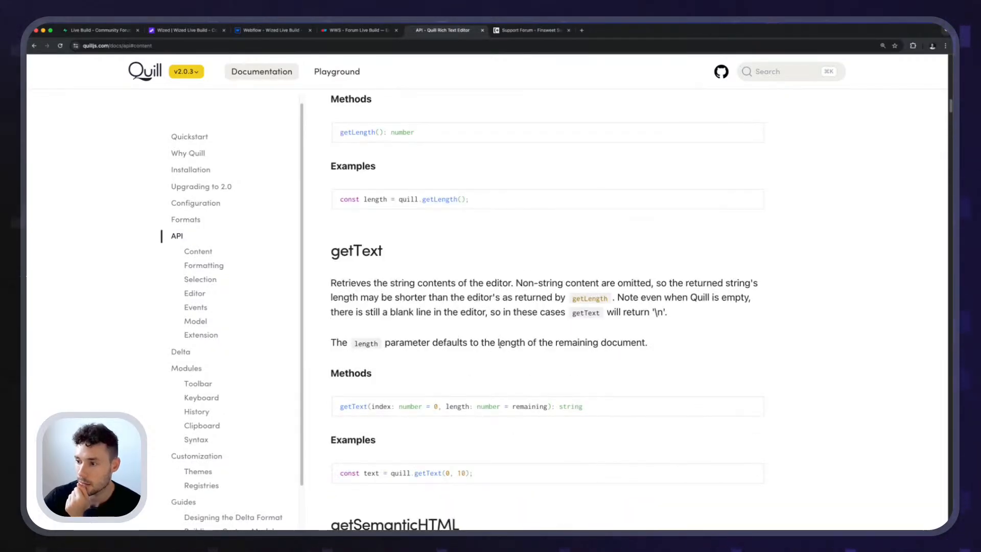
pyautogui.scroll(-1, 580, 299)
pyautogui.click(696, 267)
pyautogui.moveTo(618, 266); pyautogui.dragTo(697, 267)
pyautogui.click(696, 267)
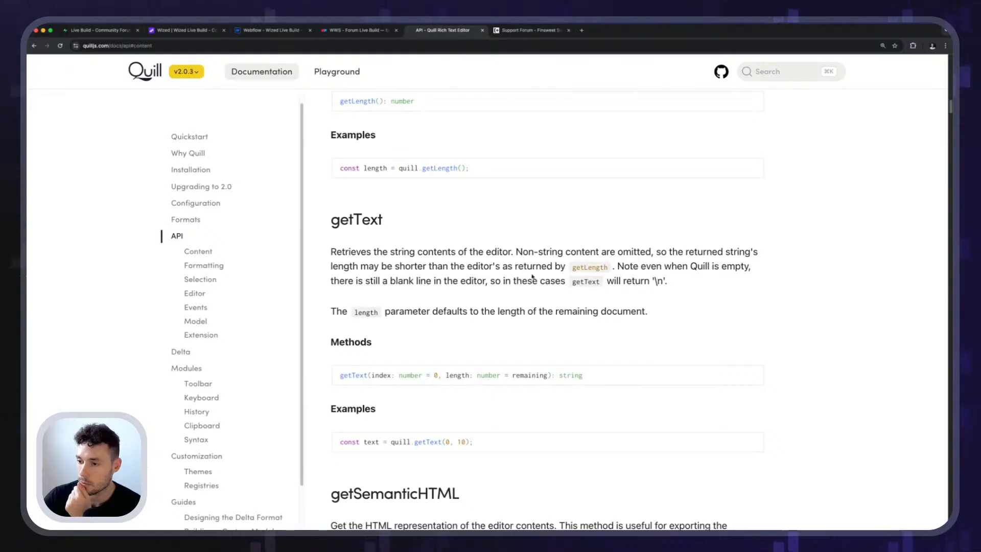
pyautogui.moveTo(383, 288); pyautogui.dragTo(442, 287)
pyautogui.click(463, 288)
pyautogui.scroll(-2, 428, 292)
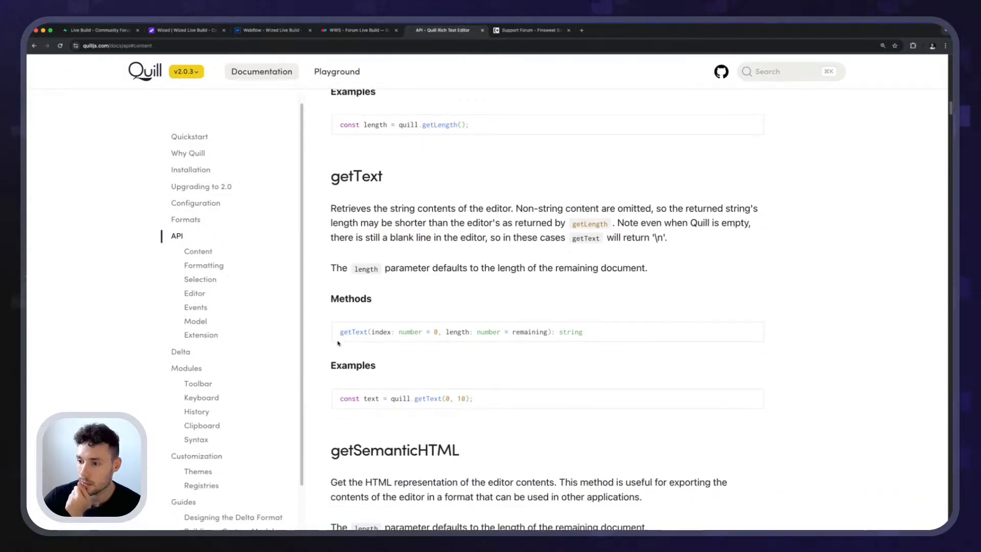
pyautogui.moveTo(338, 344); pyautogui.dragTo(434, 344)
pyautogui.click(469, 332)
# Read the getSemanticHTML description of how to get the editor contents as HTML for use in other applications.
pyautogui.scroll(-5, 439, 329)
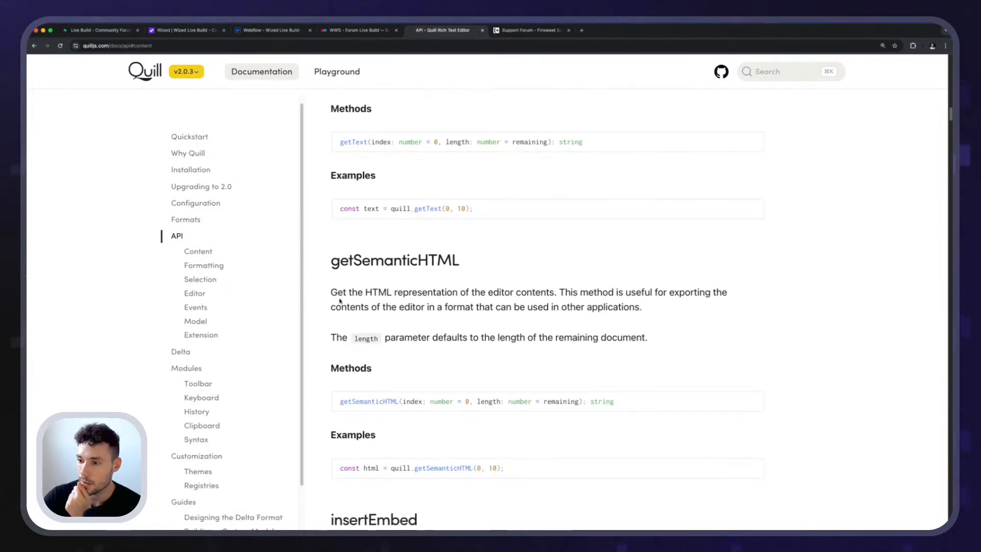
pyautogui.moveTo(396, 293); pyautogui.dragTo(477, 306)
pyautogui.click(529, 298)
pyautogui.scroll(-2, 530, 298)
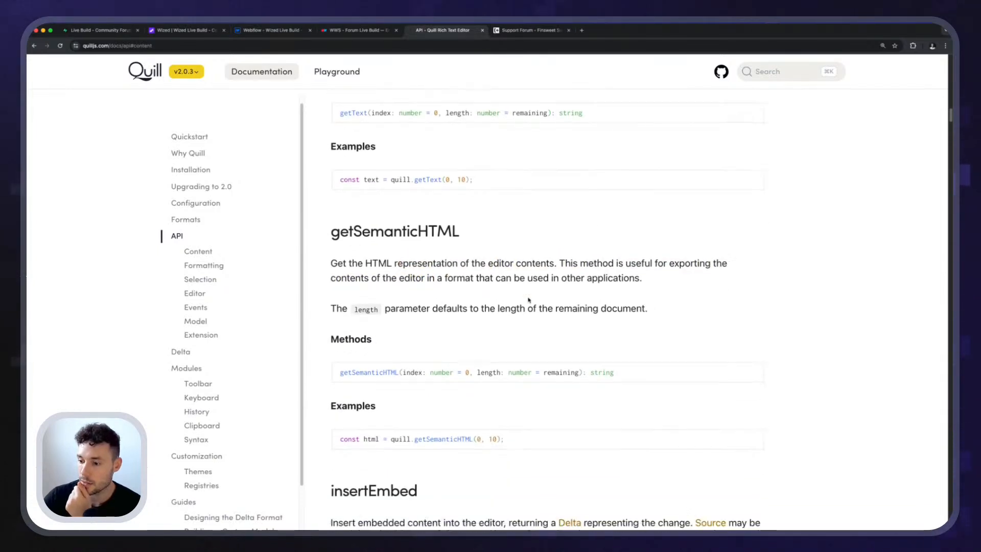
# Look through the insertEmbed, setContents, format and formatLine methods in the Quill API documentation.
pyautogui.scroll(-12, 511, 302)
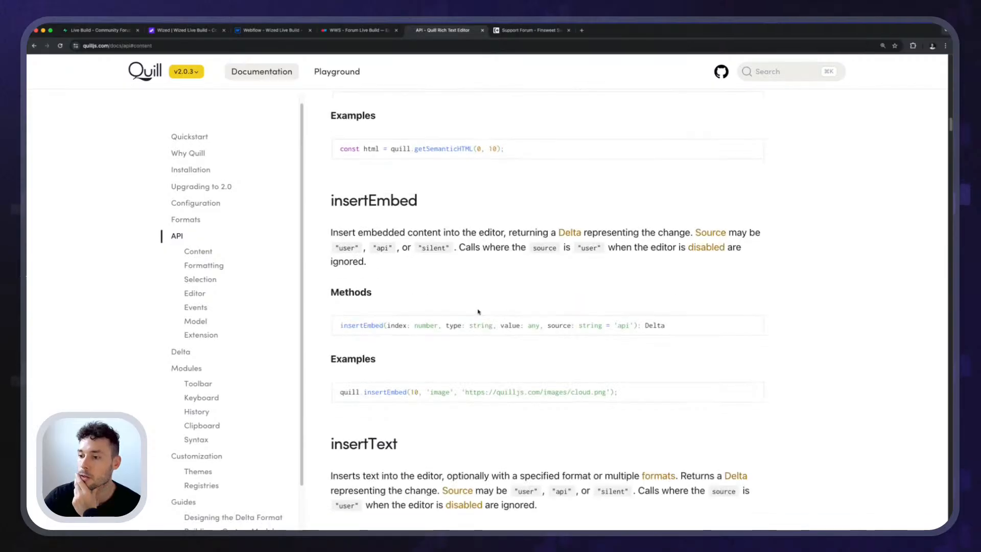
pyautogui.scroll(-19, 478, 311)
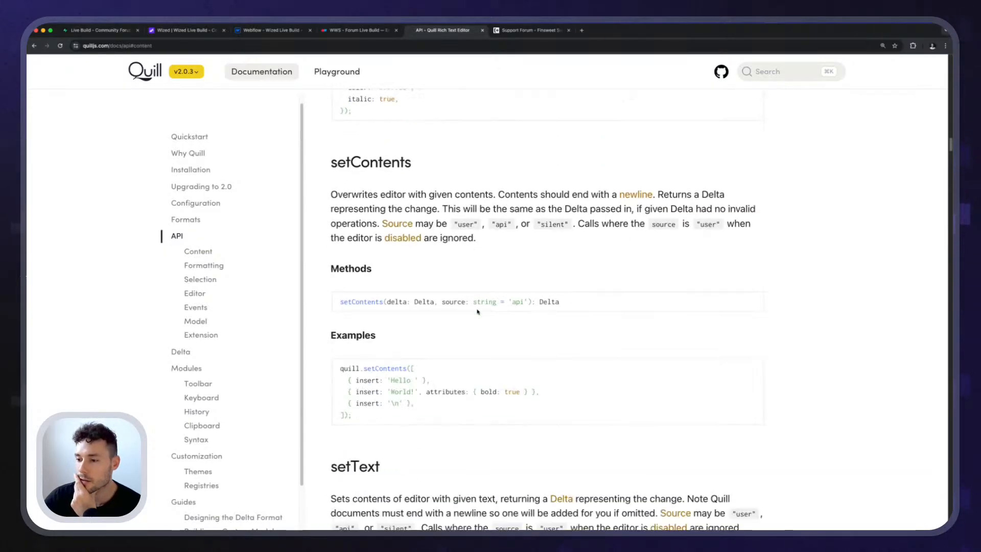
pyautogui.scroll(-16, 477, 312)
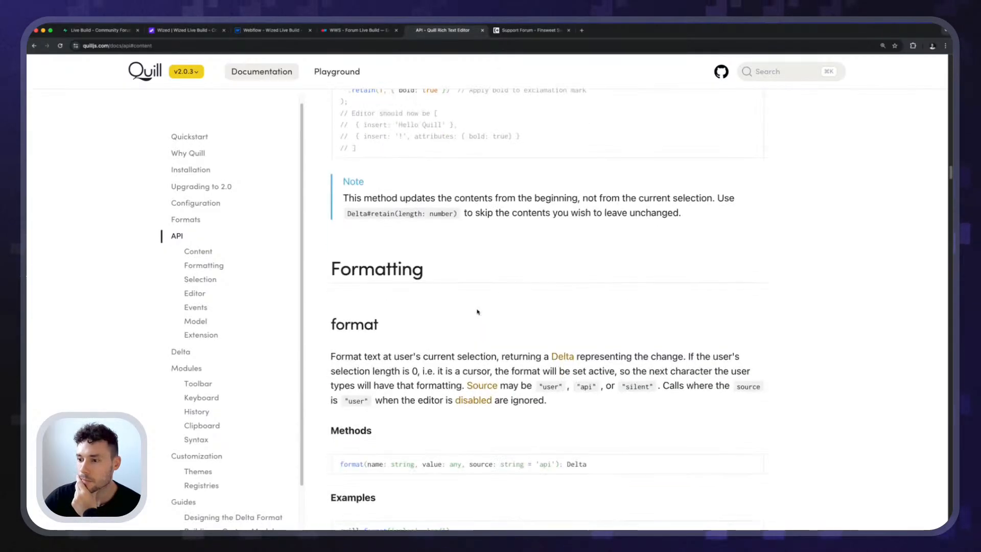
pyautogui.scroll(-1, 478, 312)
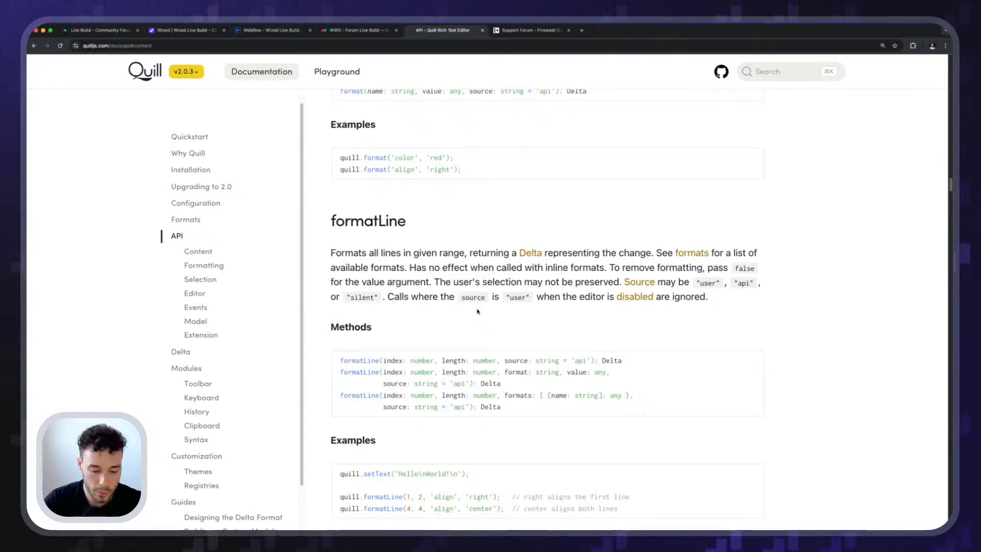
# Search the text of the API page for "markdown" and close the page search.
pyautogui.press('super+f')
pyautogui.write('markdown')
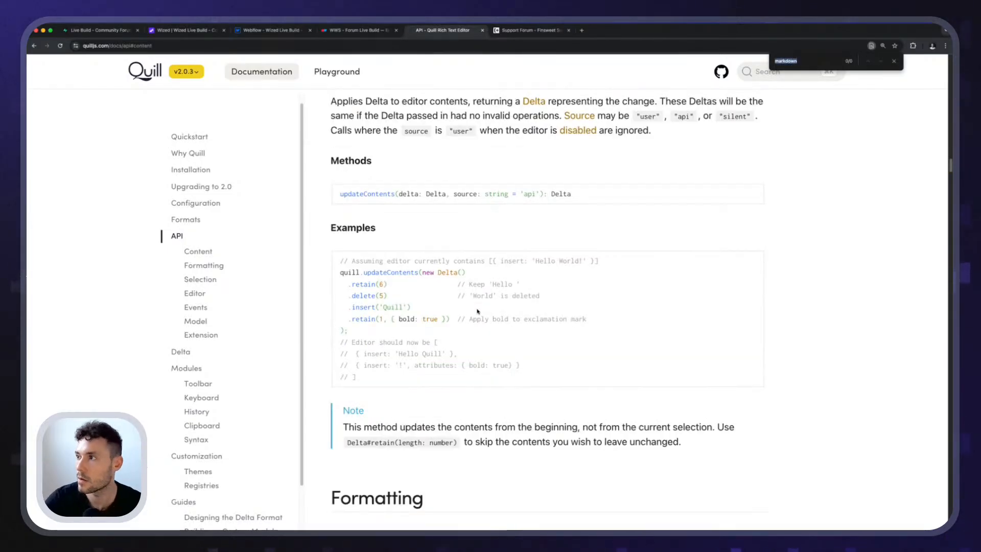
pyautogui.press('Escape')
pyautogui.scroll(20, 477, 311)
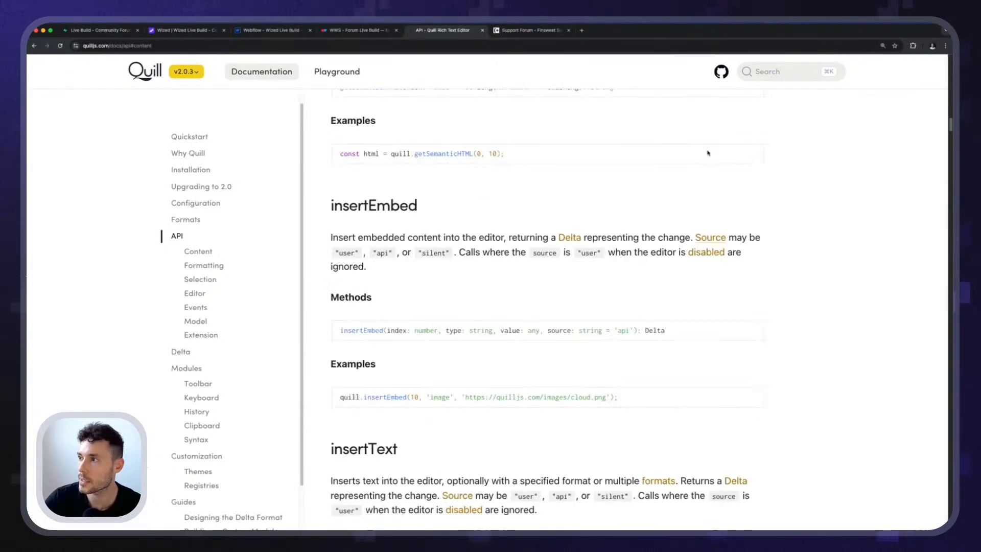
# Search the whole Quill documentation for "markdown" and "md", and close the documentation search.
pyautogui.click(780, 77)
pyautogui.write('mar')
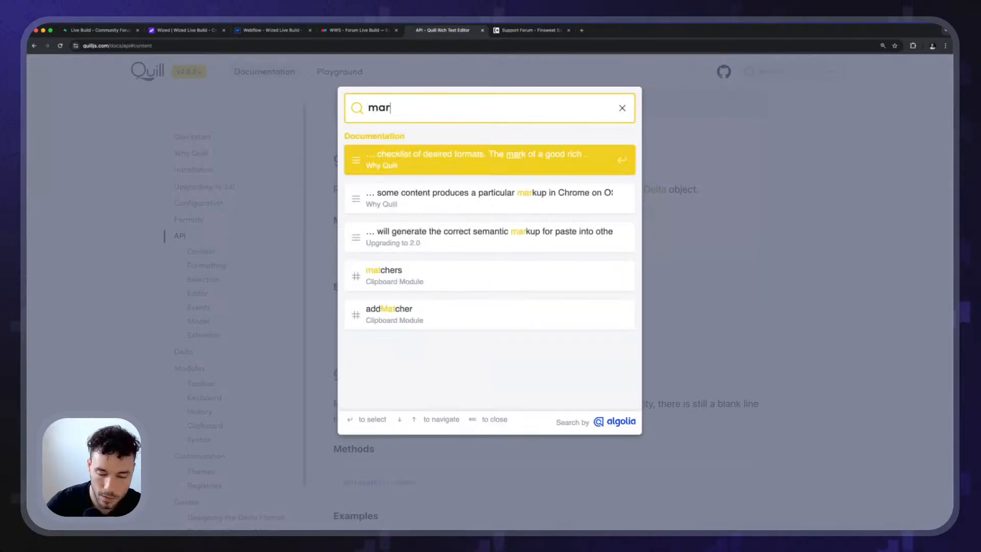
pyautogui.write('kdownmd')
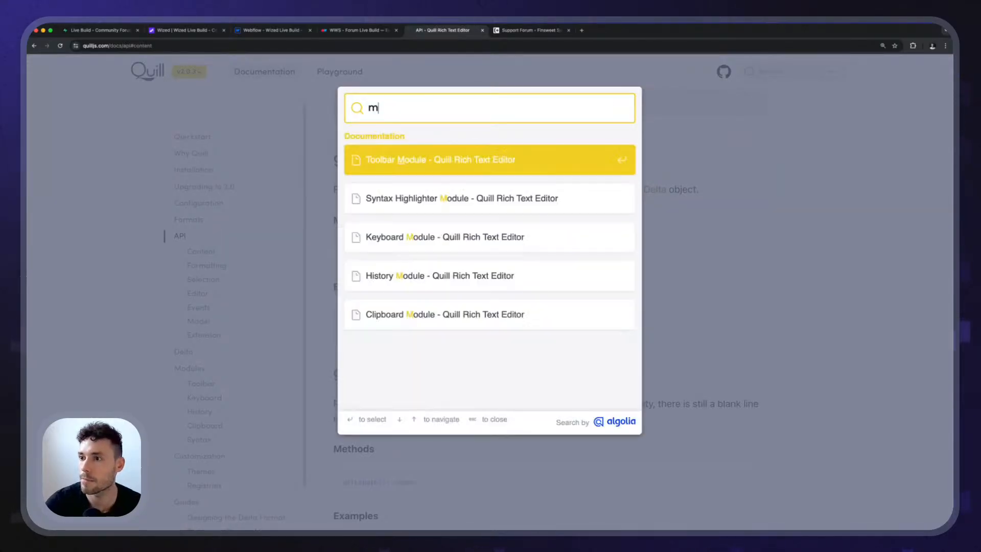
pyautogui.press('BackSpace')
pyautogui.press('BackSpace')
pyautogui.press('Escape')
# Review the API's Content methods again from deleteText through setContents, and return to the overview of all methods.
pyautogui.scroll(15, 455, 259)
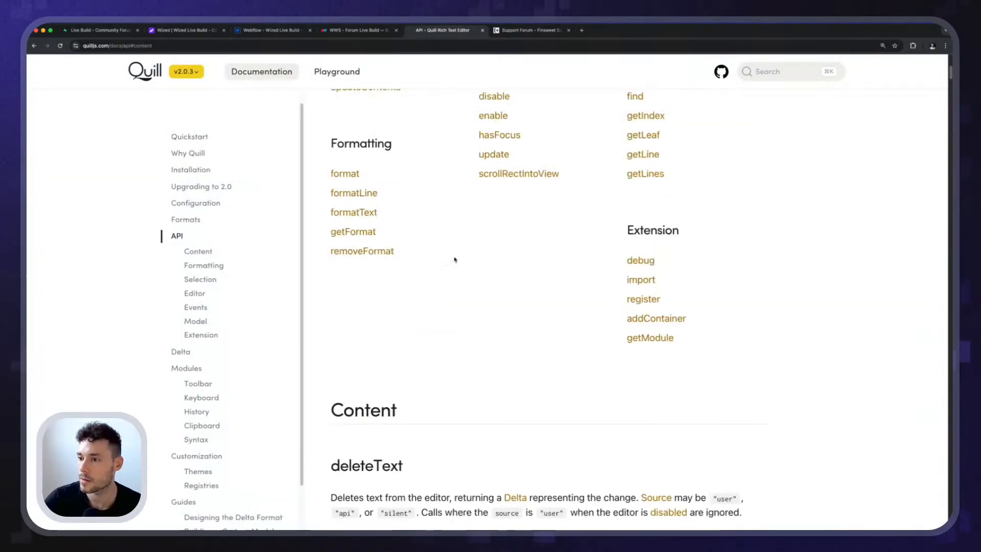
pyautogui.scroll(-6, 484, 278)
pyautogui.scroll(-3, 457, 322)
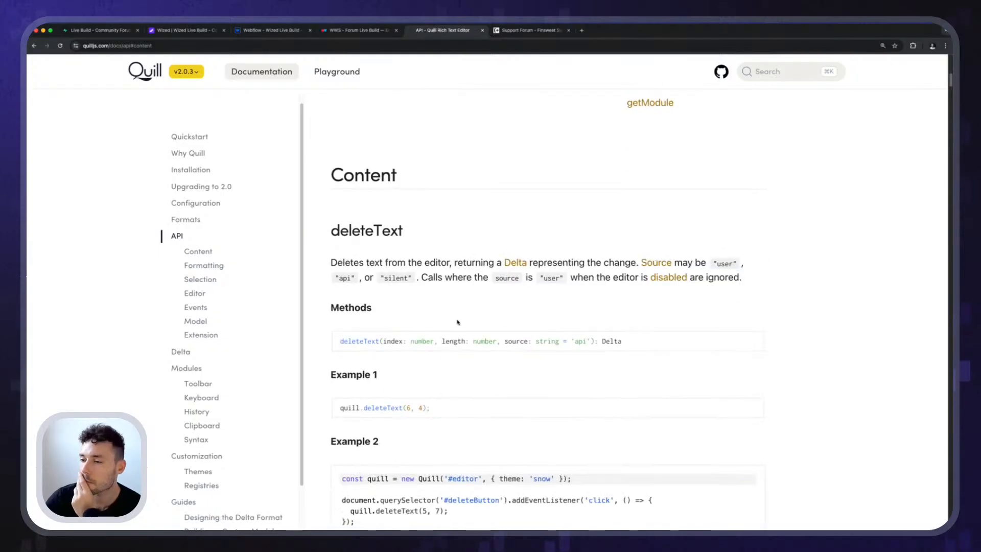
pyautogui.scroll(-9, 456, 323)
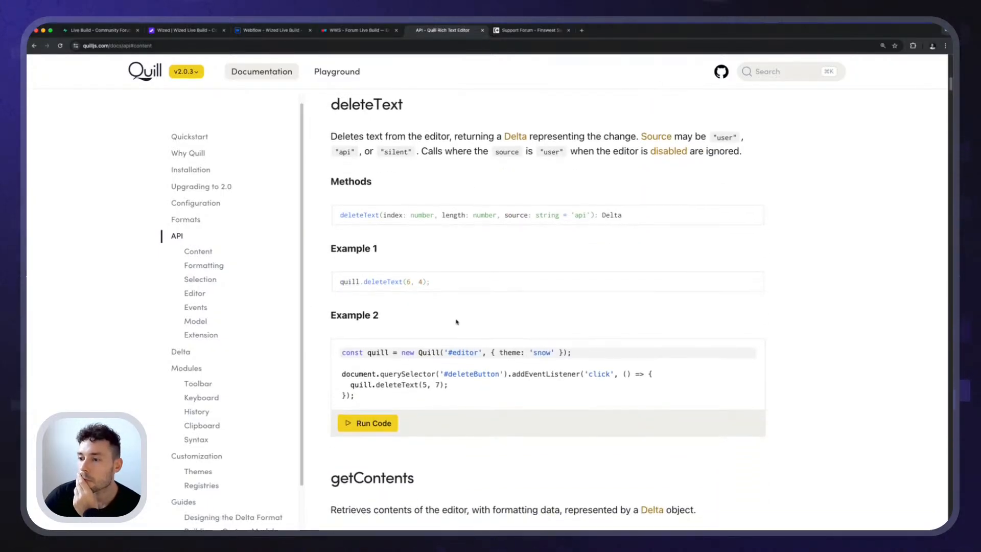
pyautogui.scroll(-12, 457, 321)
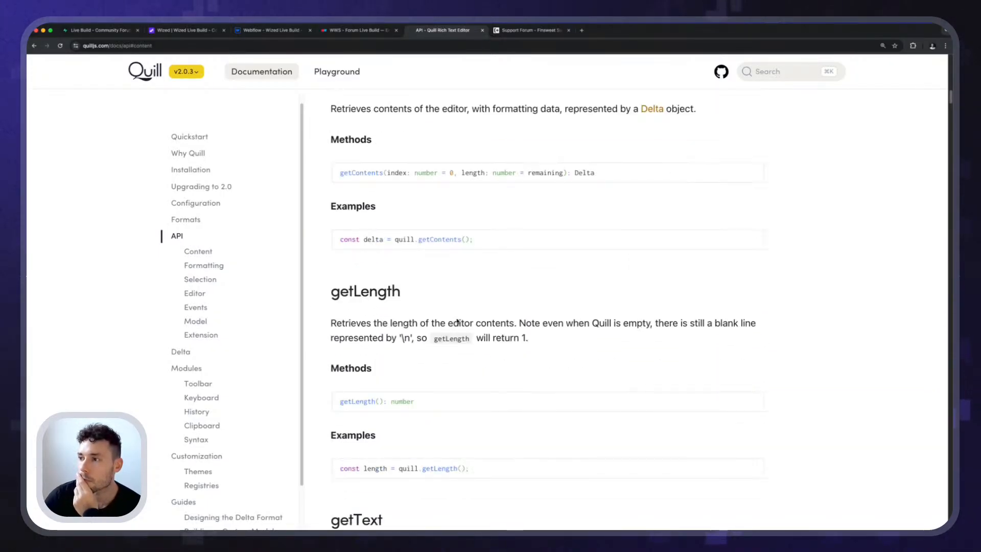
pyautogui.scroll(2, 457, 319)
pyautogui.scroll(-2, 456, 319)
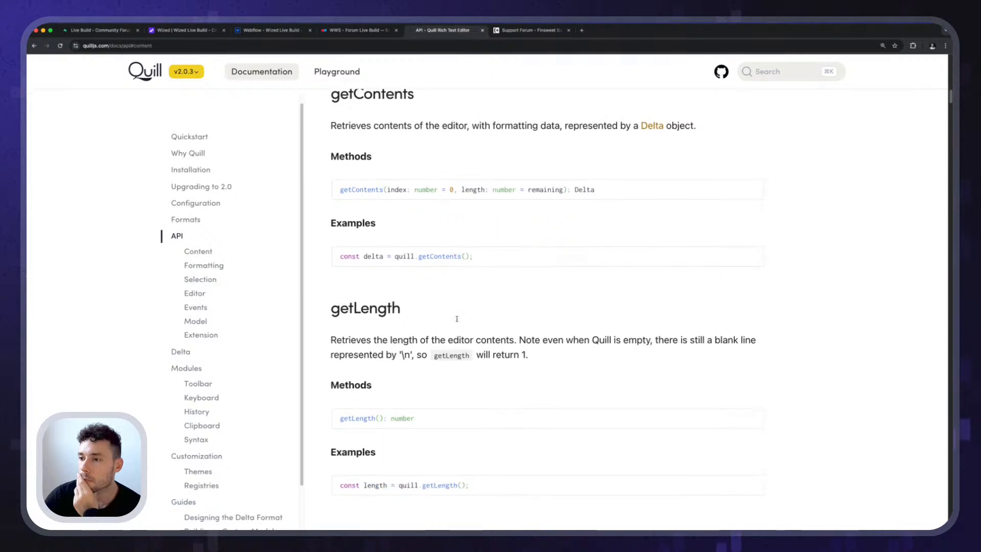
pyautogui.scroll(-17, 457, 319)
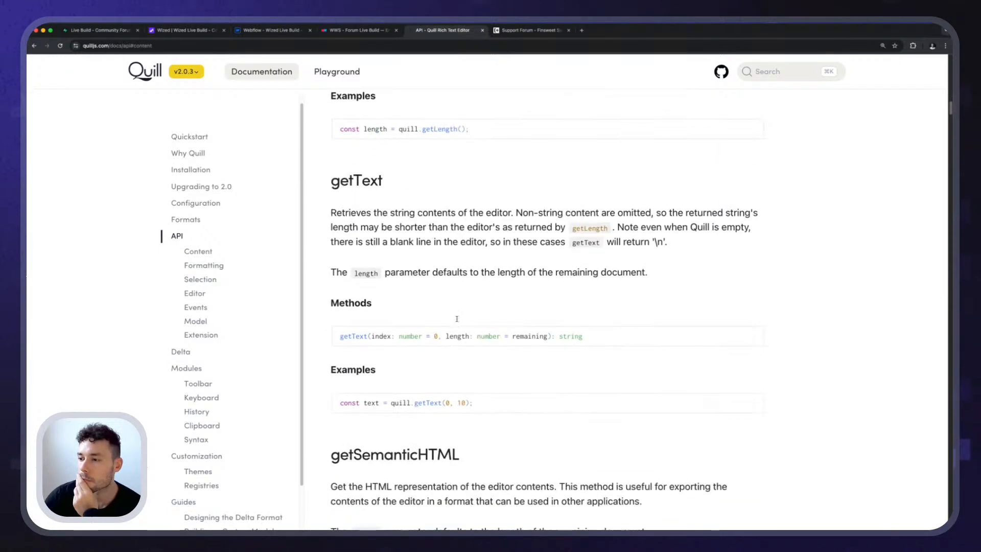
pyautogui.scroll(-8, 457, 321)
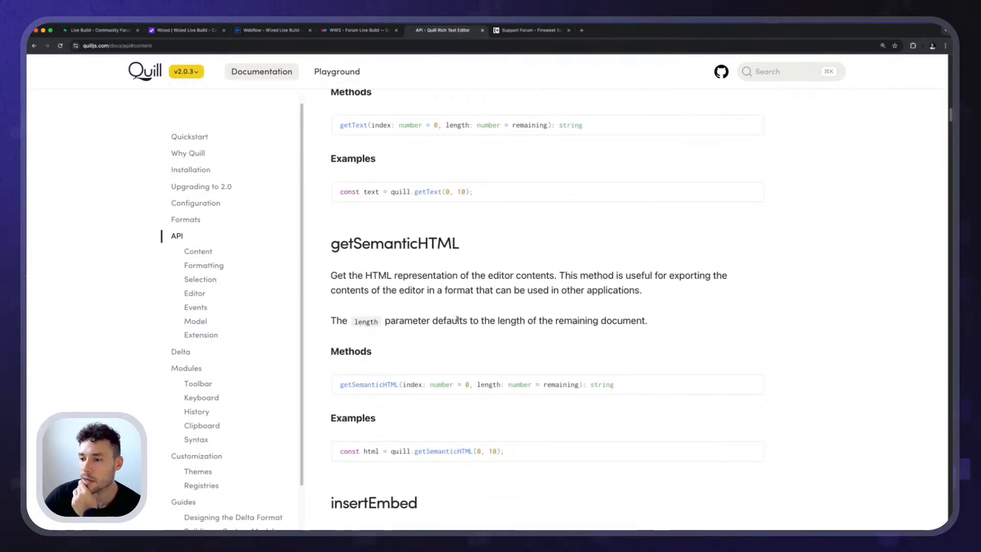
pyautogui.scroll(-11, 457, 320)
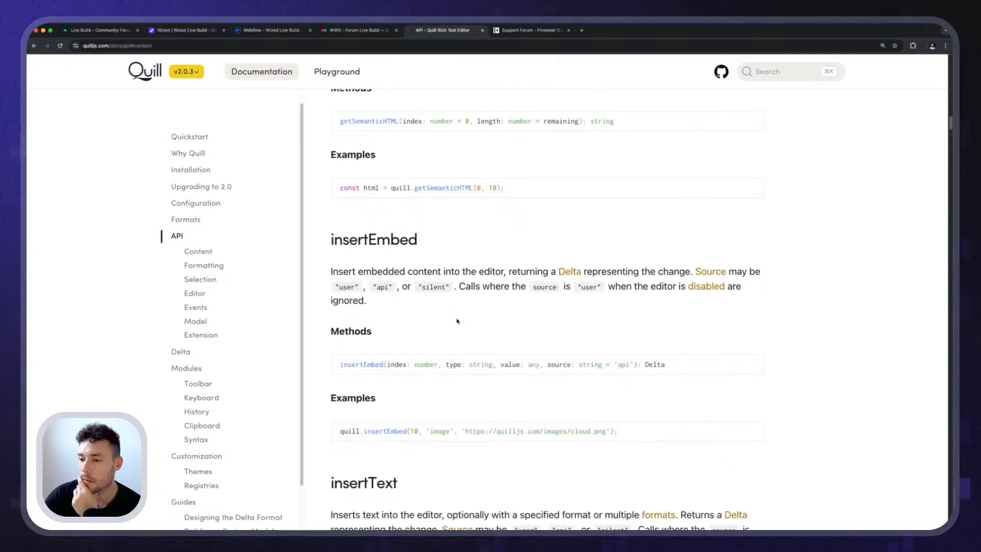
pyautogui.scroll(-15, 457, 321)
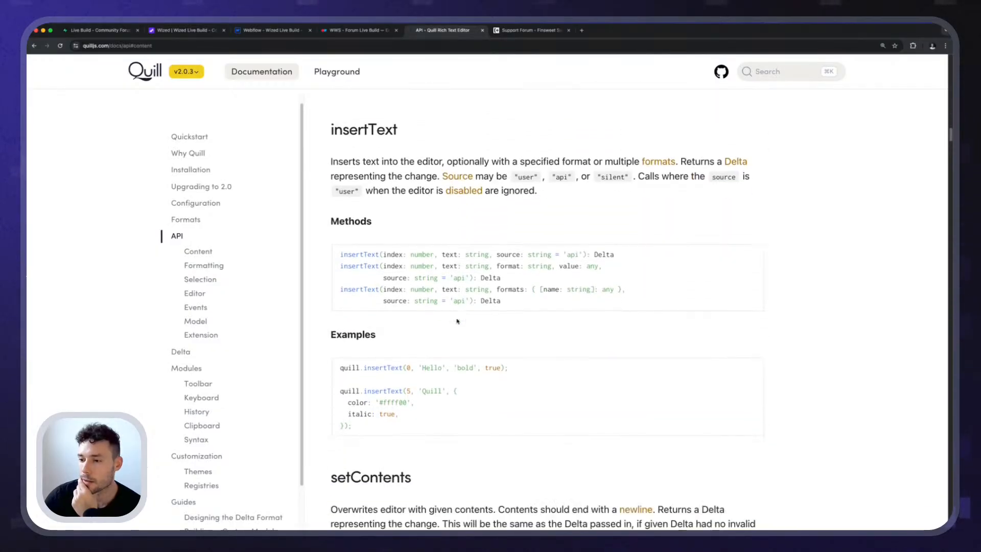
pyautogui.scroll(1, 457, 321)
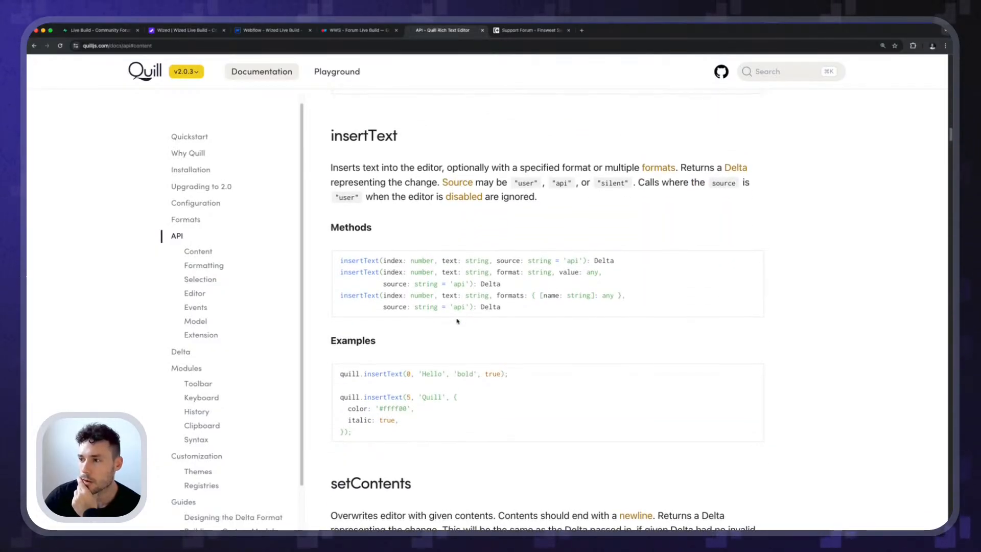
pyautogui.scroll(-7, 457, 321)
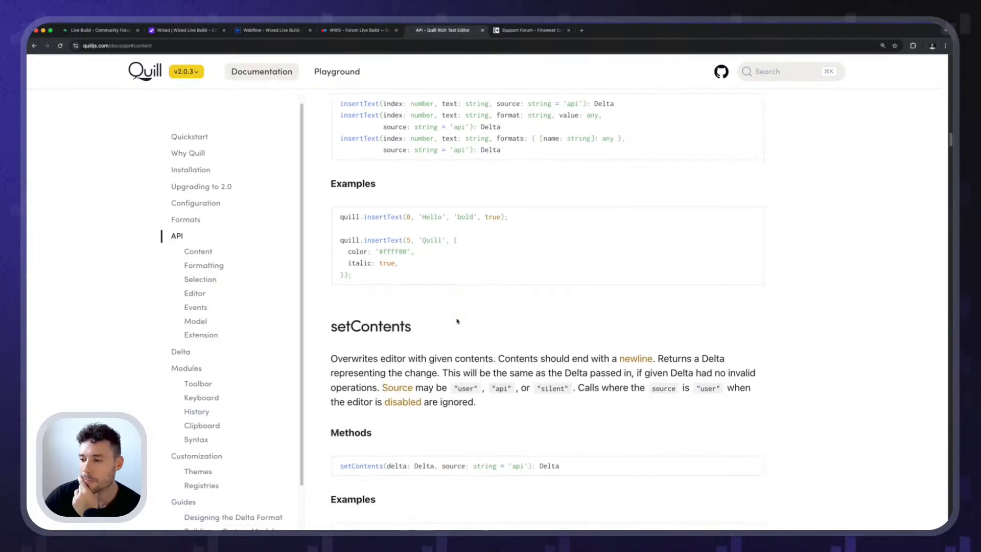
pyautogui.scroll(18, 457, 321)
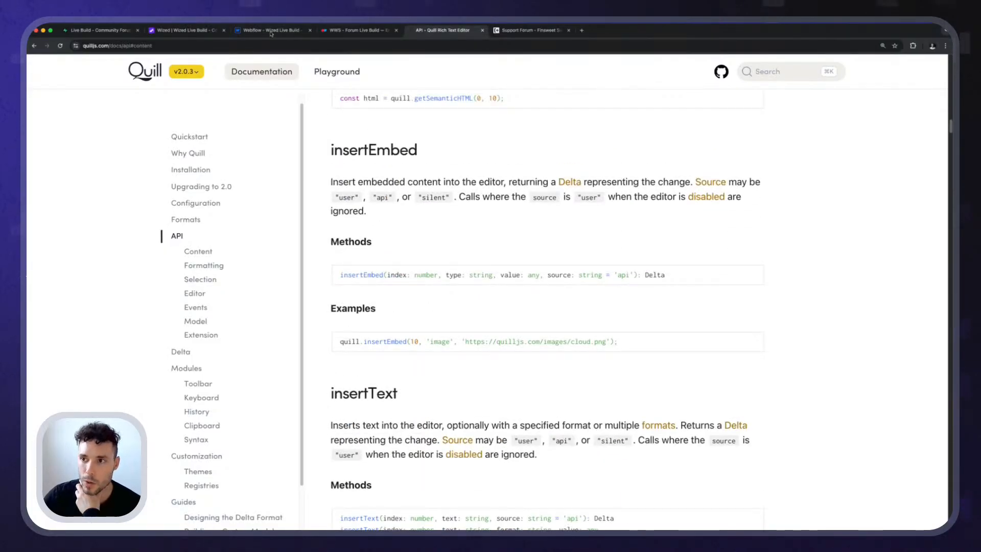
pyautogui.scroll(20, 360, 152)
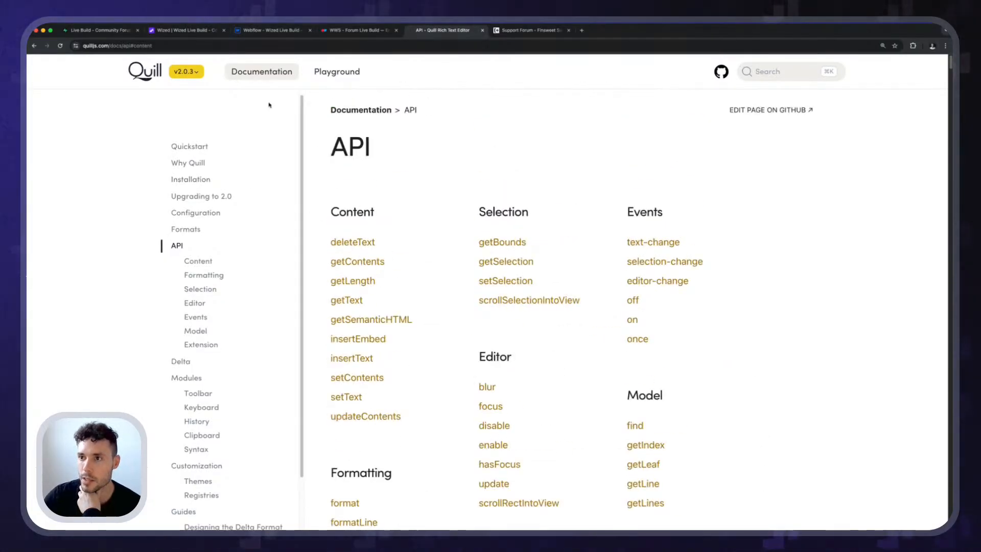
# Switch to Wized and try bold, italic and underline formatting on the sample text in the New post editor.
pyautogui.click(228, 29)
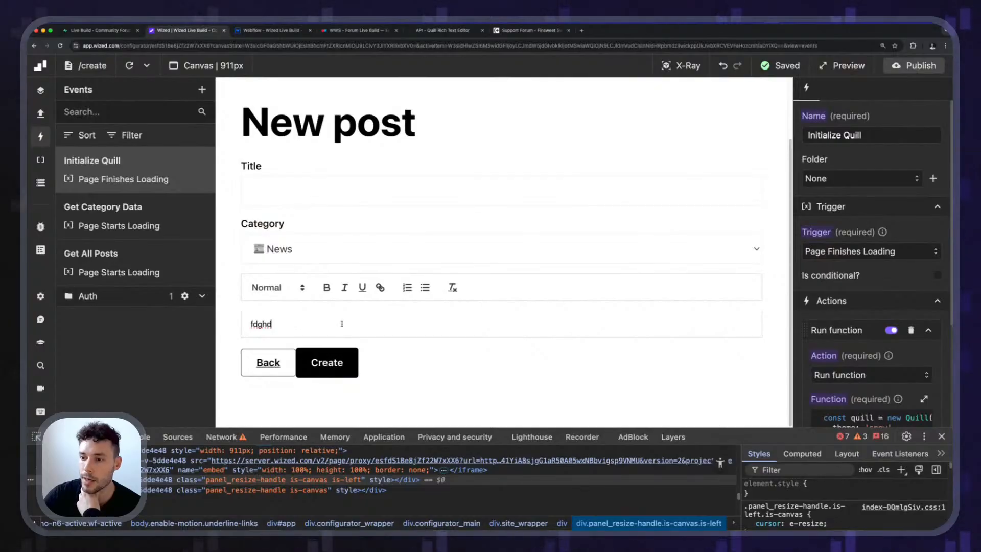
pyautogui.moveTo(342, 323); pyautogui.dragTo(249, 323)
pyautogui.click(326, 289)
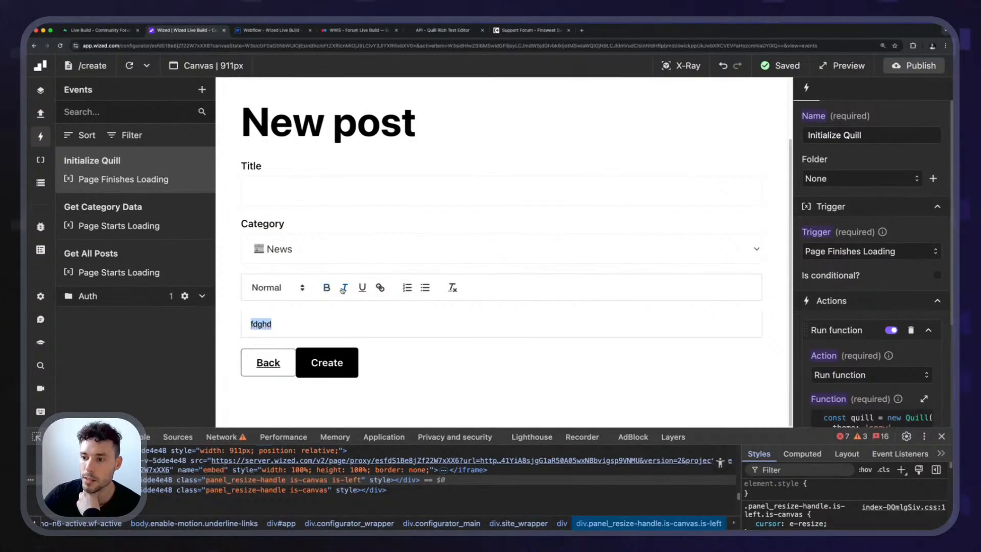
pyautogui.click(345, 289)
pyautogui.click(345, 289)
pyautogui.click(361, 290)
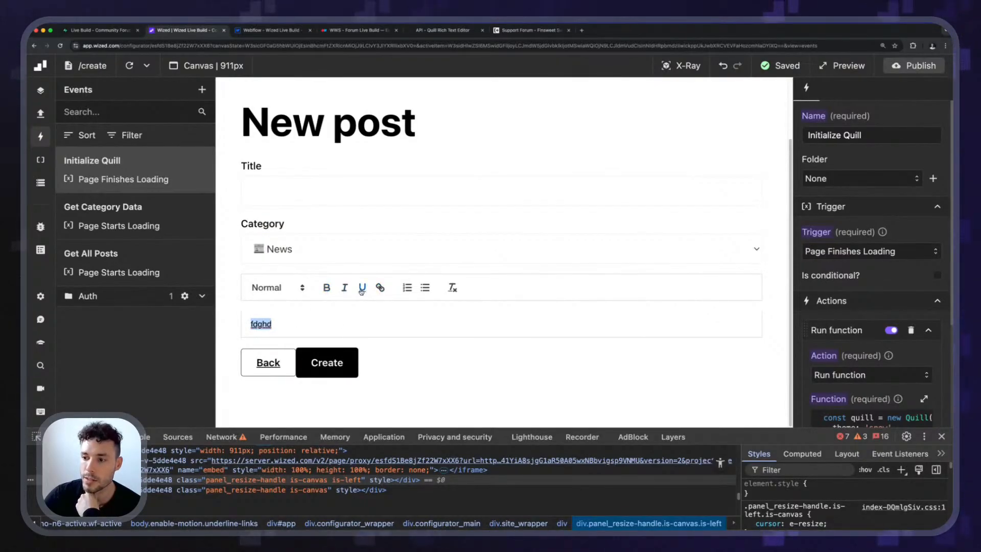
pyautogui.click(362, 289)
# Try entering "<script> malicifduhgid" on a new line below the editor's sample text, and delete that line.
pyautogui.click(299, 328)
pyautogui.moveTo(299, 328); pyautogui.dragTo(261, 302)
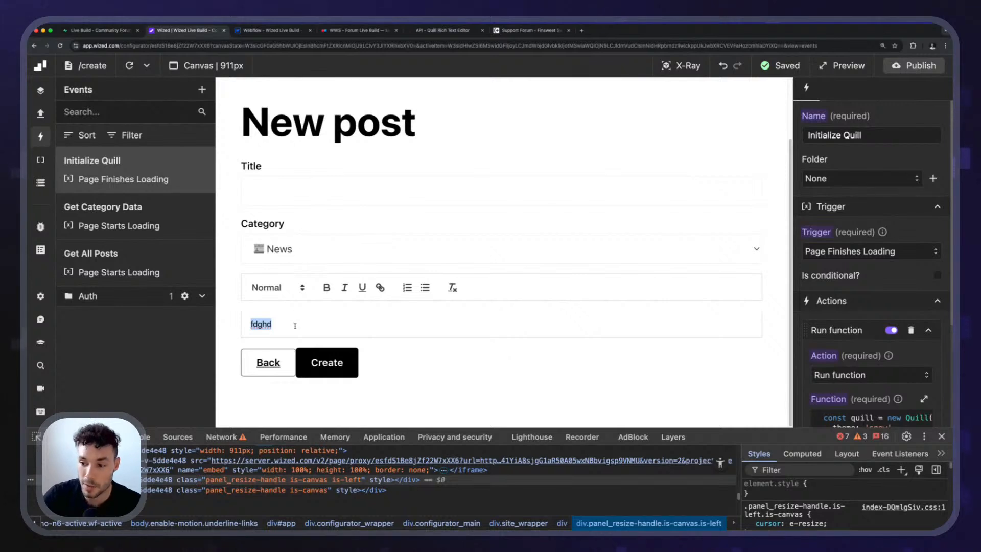
pyautogui.press('Right')
pyautogui.press('Return')
pyautogui.write('<')
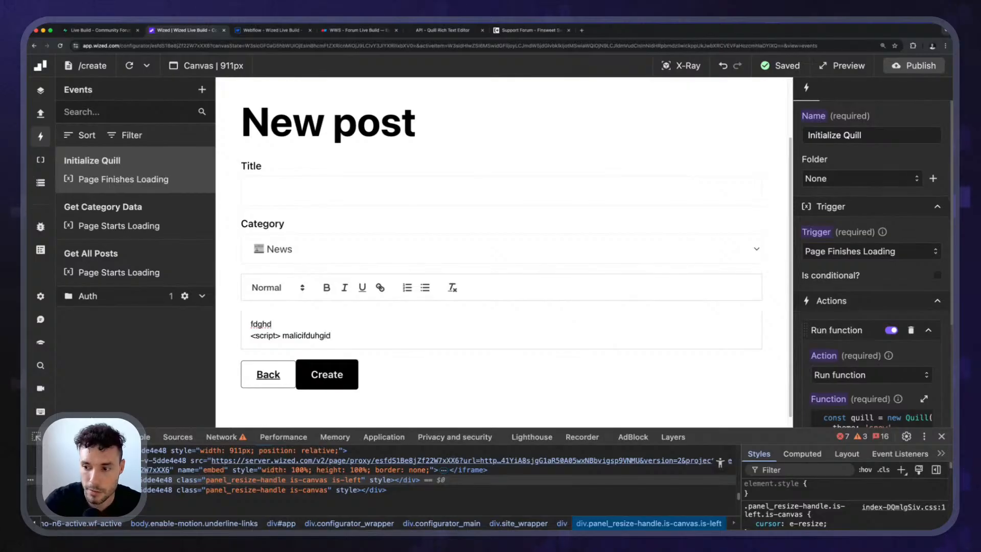
pyautogui.hotkey('shift', 'Home')
pyautogui.press('BackSpace')
pyautogui.press('BackSpace')
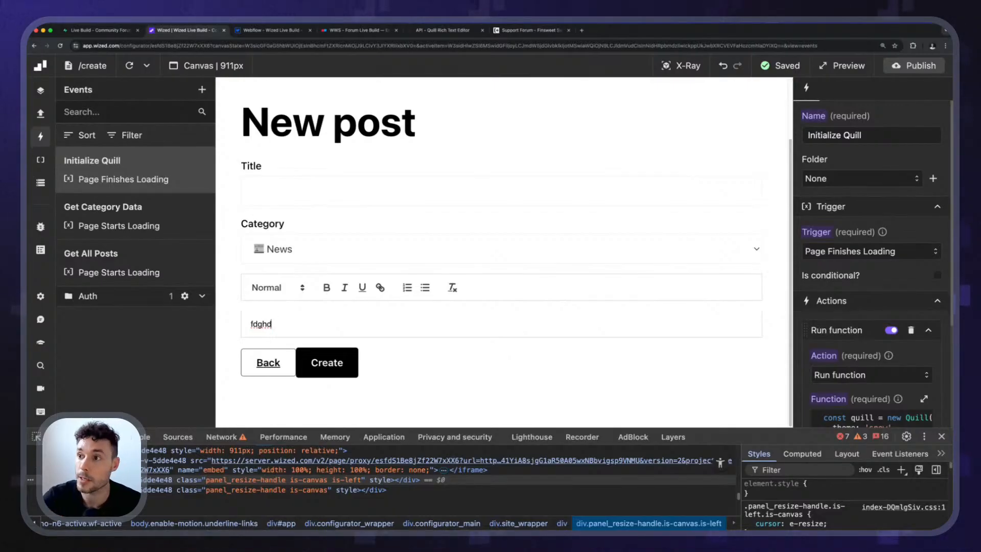
# Switch to the Quill documentation and review the API page's Content section around deleteText.
pyautogui.click(443, 31)
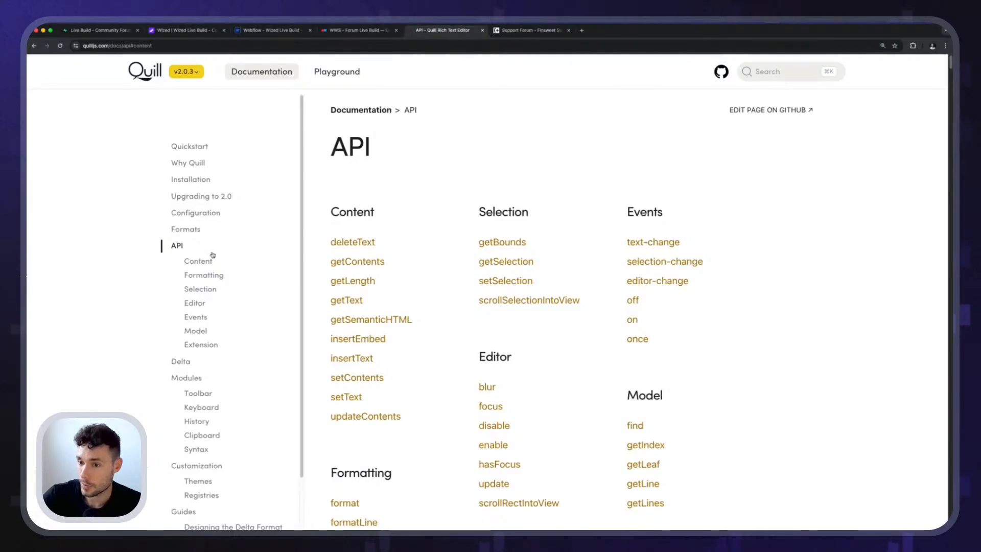
pyautogui.scroll(-10, 213, 255)
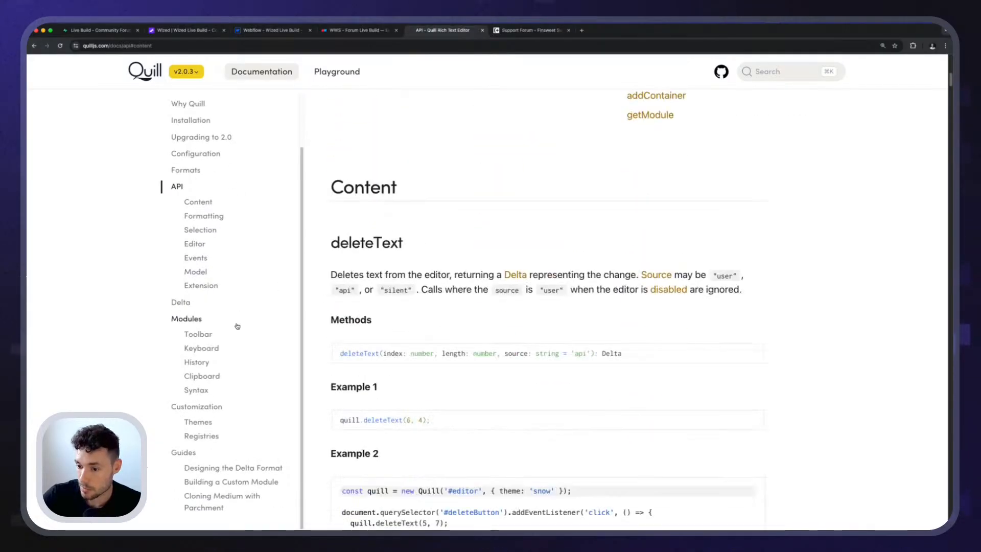
pyautogui.scroll(-4, 237, 326)
pyautogui.scroll(2, 386, 317)
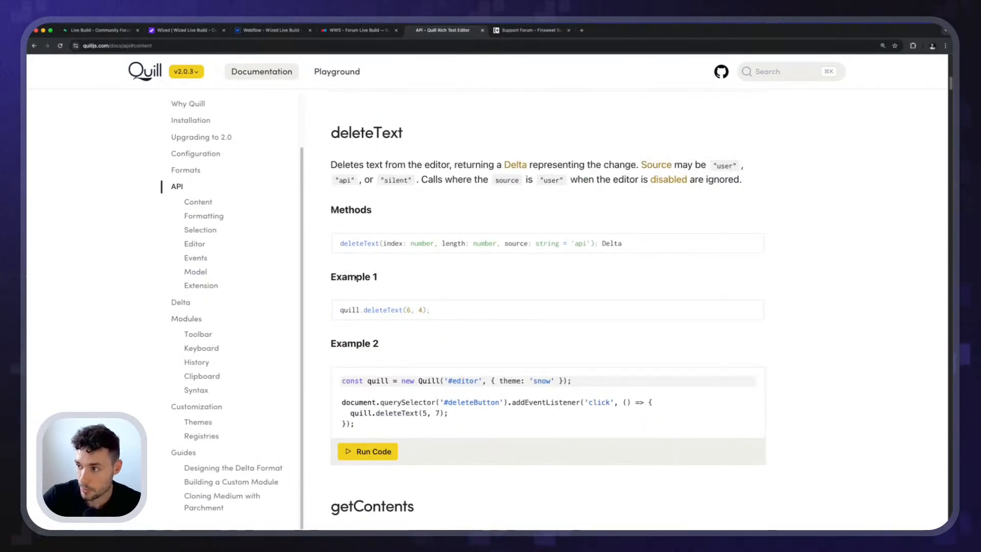
# Switch to Webflow and make the Title text field in the New post form required.
pyautogui.click(263, 30)
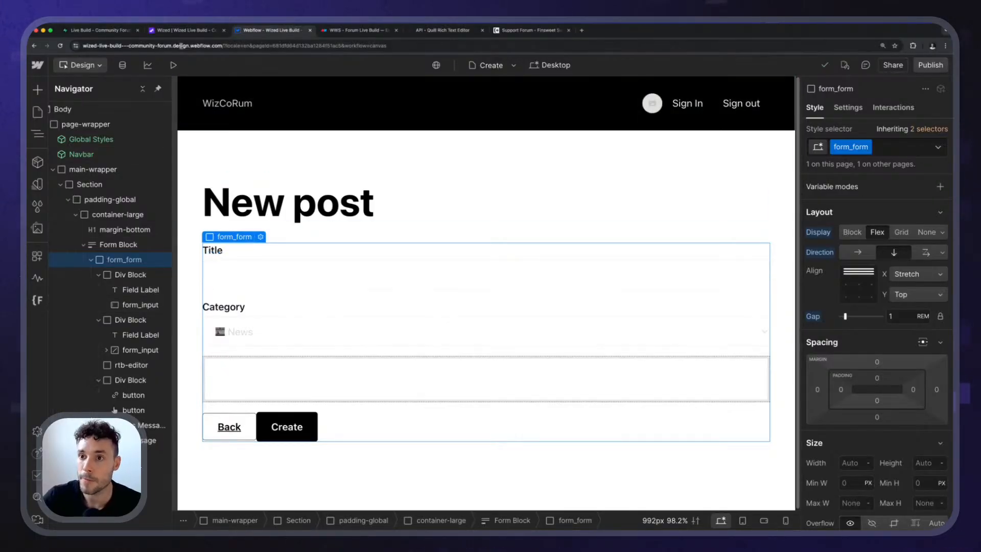
pyautogui.click(186, 30)
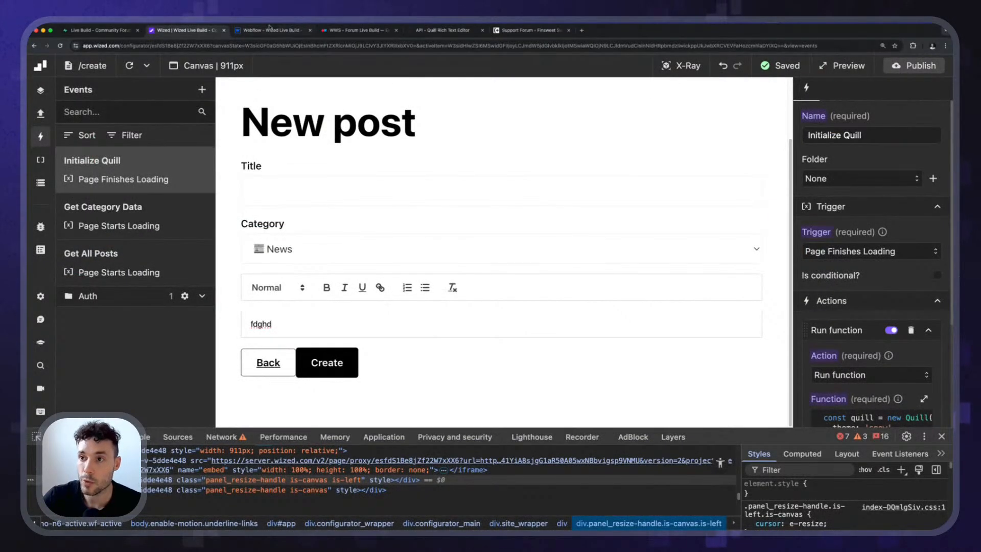
pyautogui.click(269, 28)
pyautogui.click(383, 265)
pyautogui.press('d')
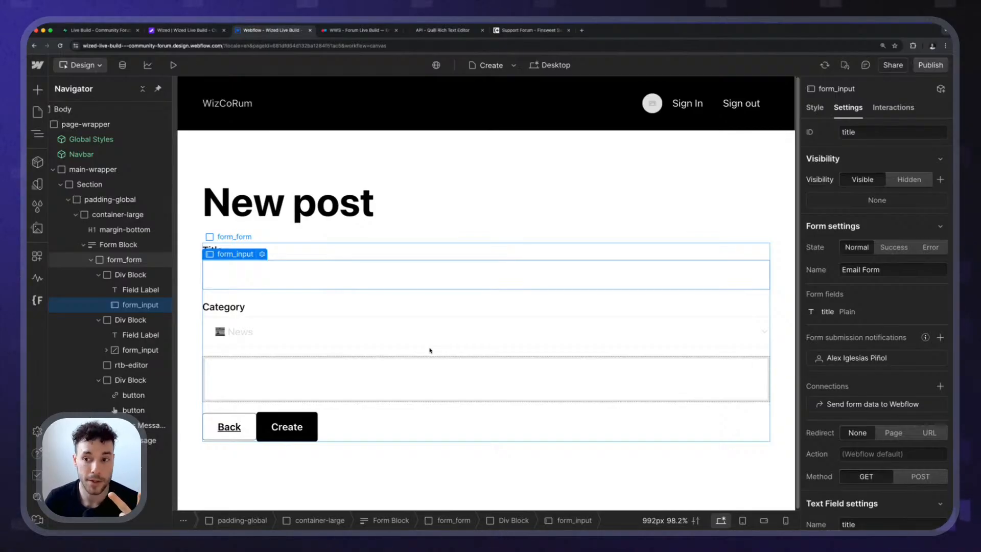
pyautogui.scroll(-4, 825, 418)
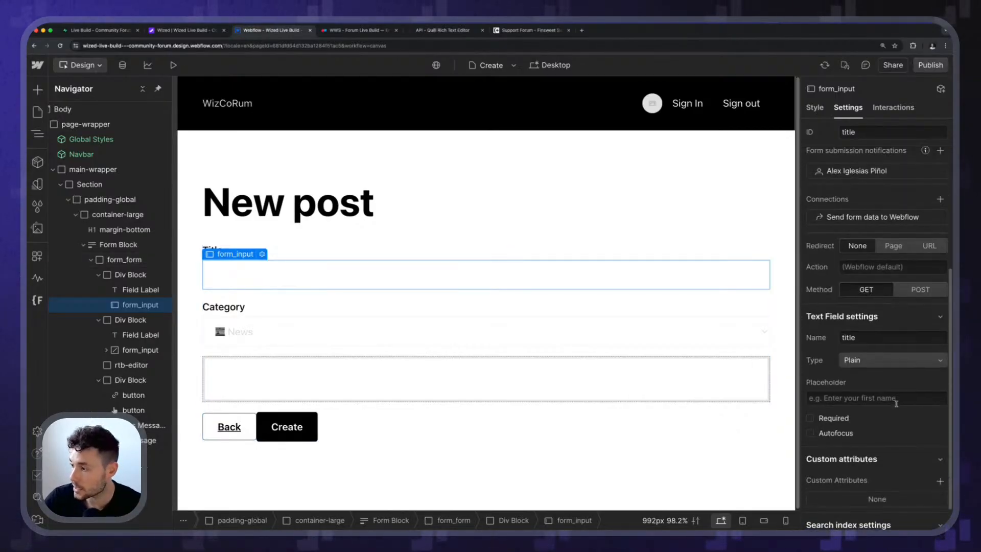
pyautogui.click(824, 418)
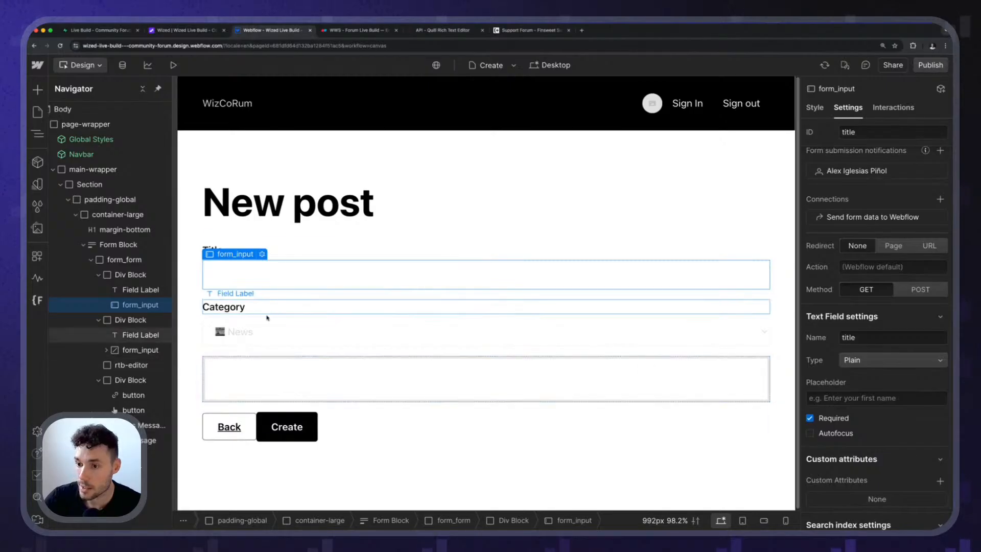
# Add the attribute required = true to the Category select, and publish the site to staging.
pyautogui.click(244, 330)
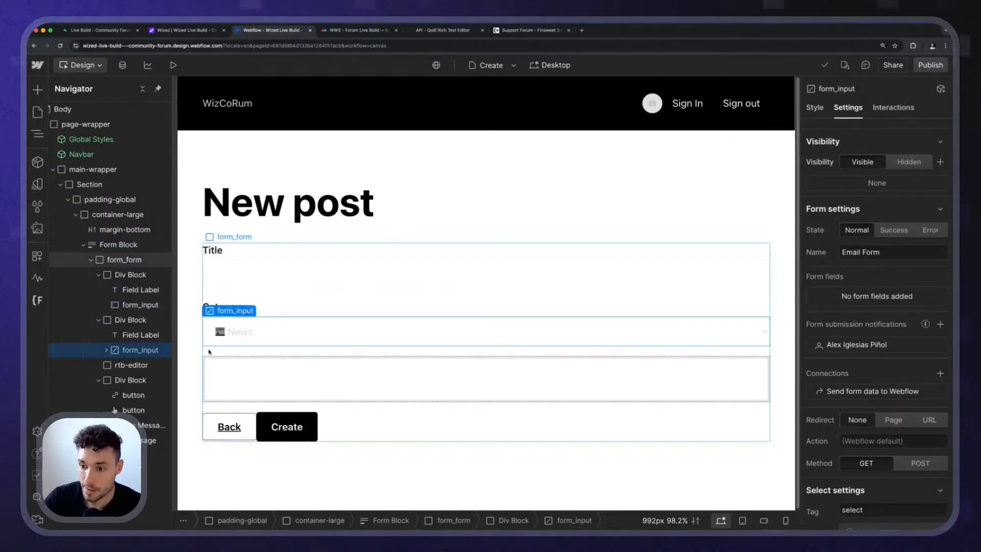
pyautogui.scroll(-5, 876, 427)
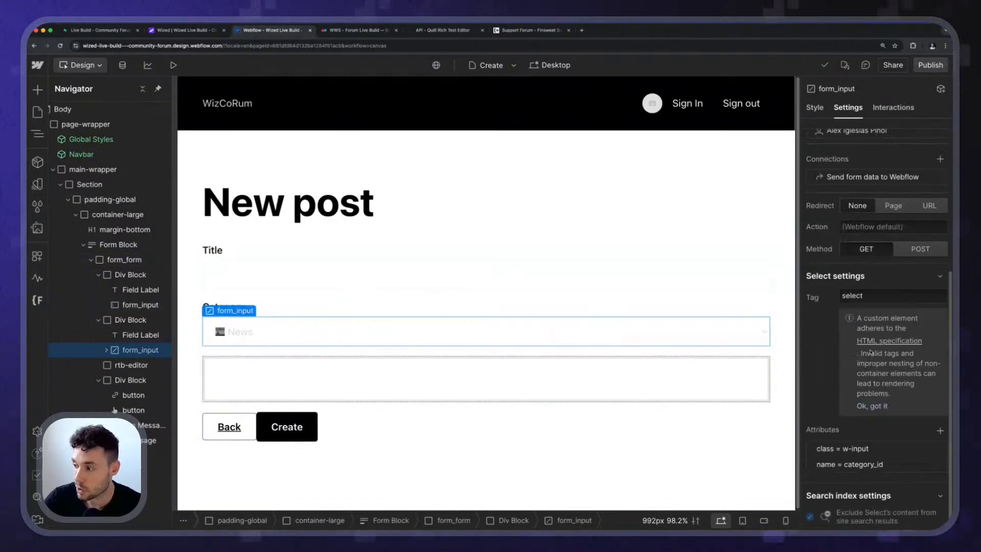
pyautogui.click(938, 430)
pyautogui.write('required')
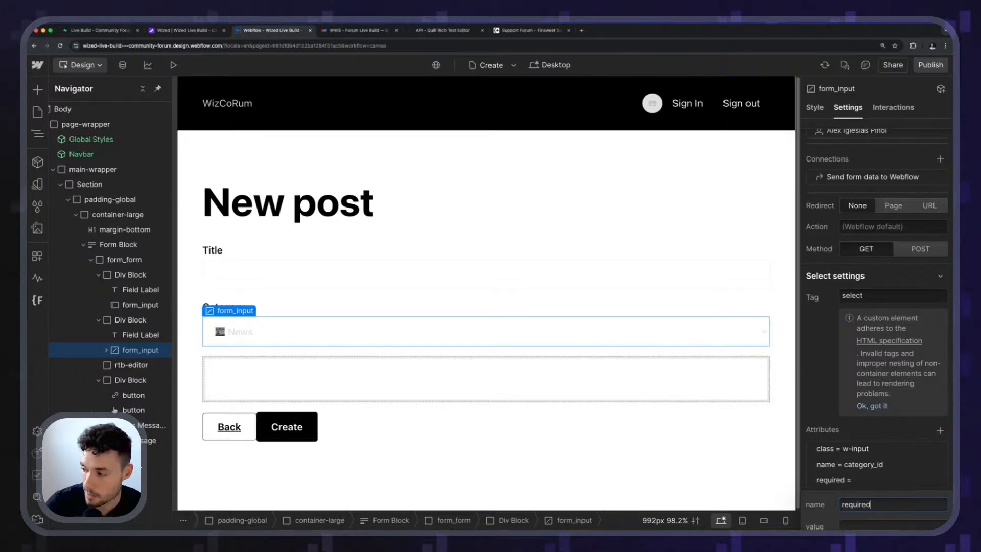
pyautogui.press('Tab')
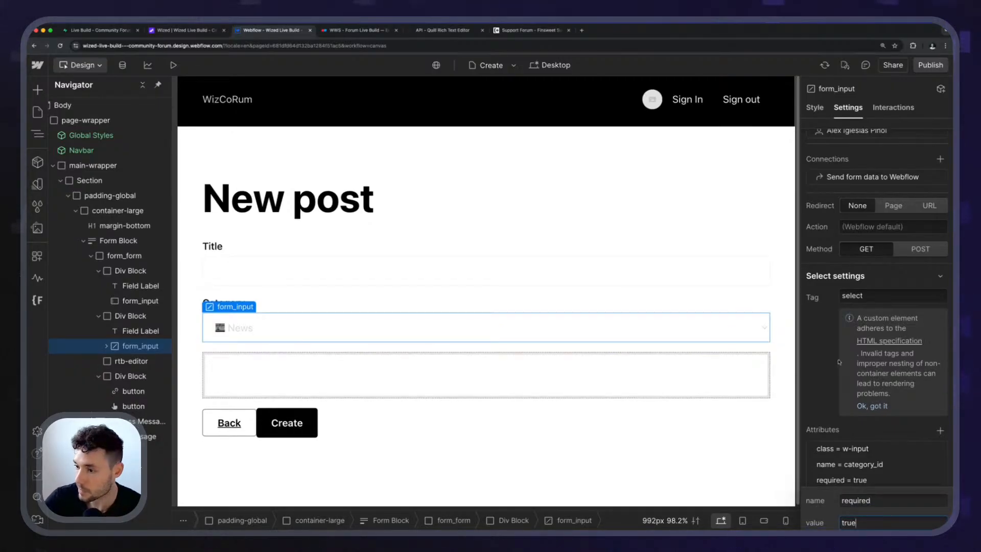
pyautogui.write('true')
pyautogui.press('Return')
pyautogui.click(930, 65)
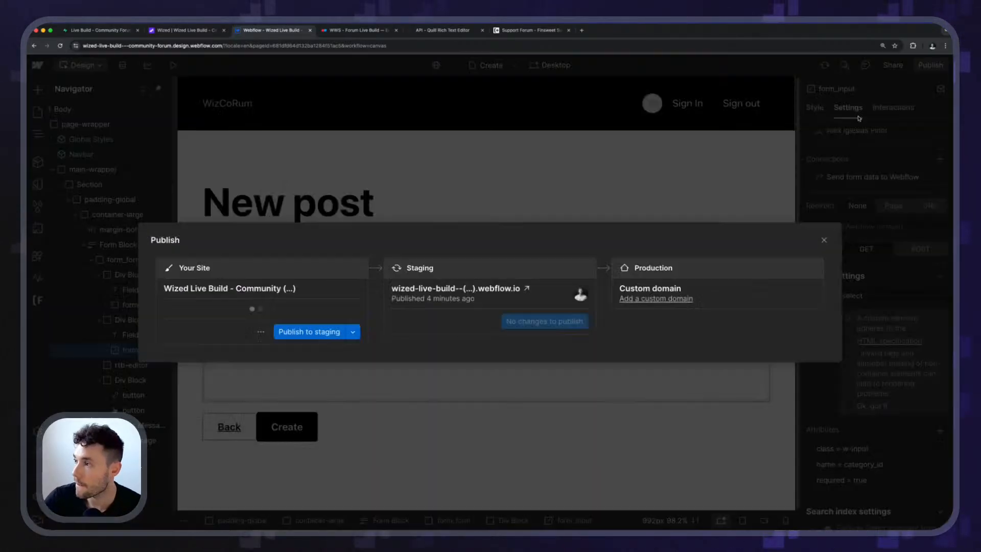
pyautogui.click(308, 331)
# Switch to Wized, close the developer tools, and select the create_post_form element with X-Ray.
pyautogui.click(184, 30)
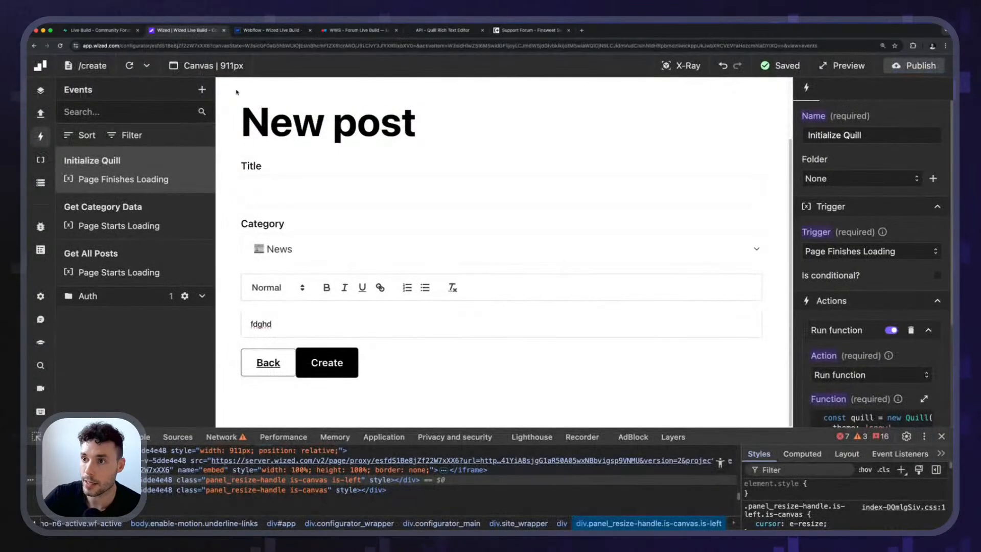
pyautogui.click(941, 435)
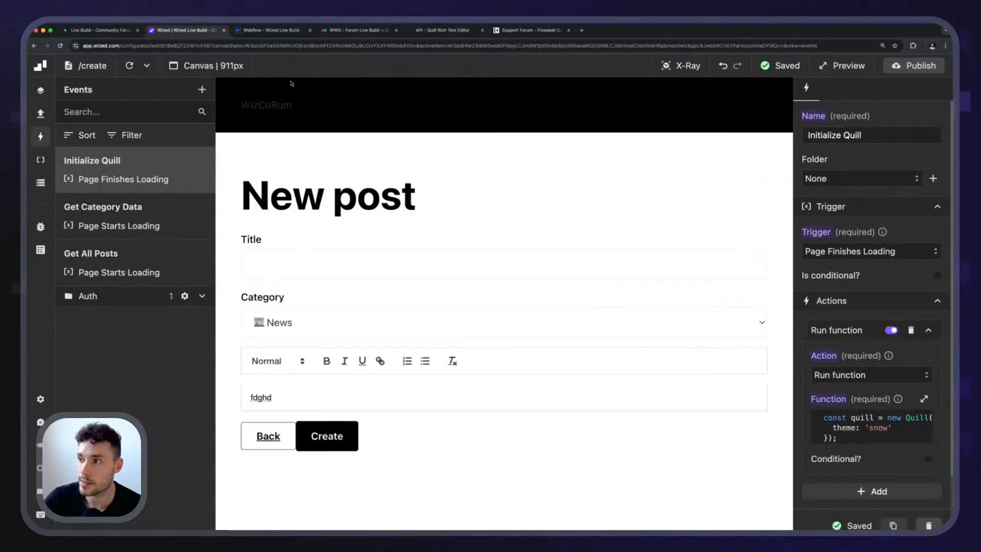
pyautogui.click(681, 66)
pyautogui.click(268, 233)
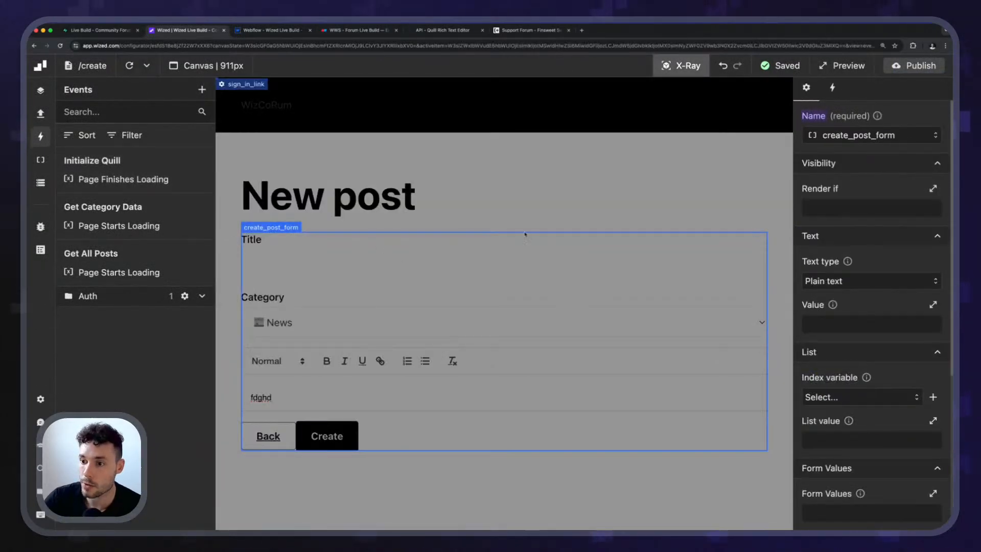
pyautogui.scroll(-1, 865, 232)
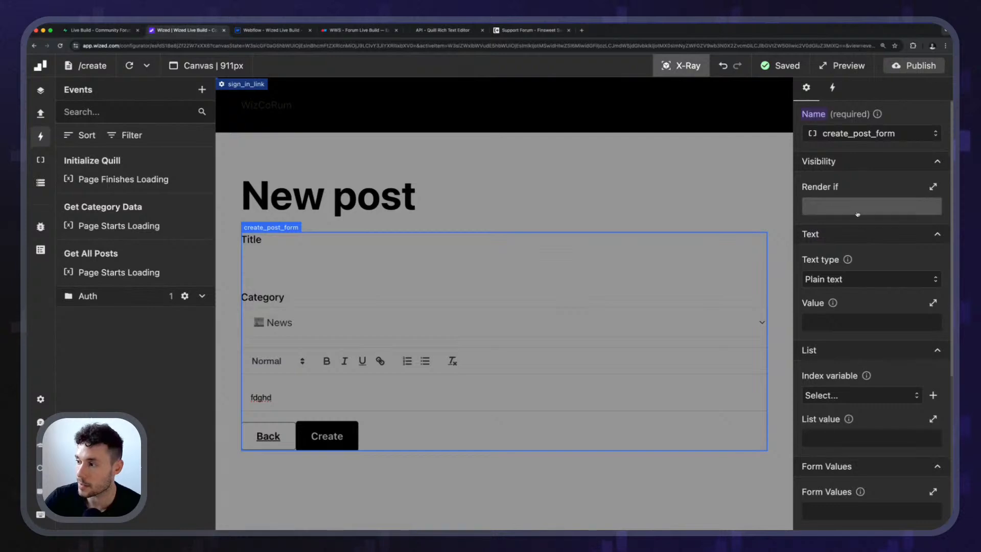
pyautogui.scroll(-5, 869, 225)
pyautogui.scroll(5, 863, 127)
# Add a submit event to create_post_form with Prevent default enabled.
pyautogui.click(833, 89)
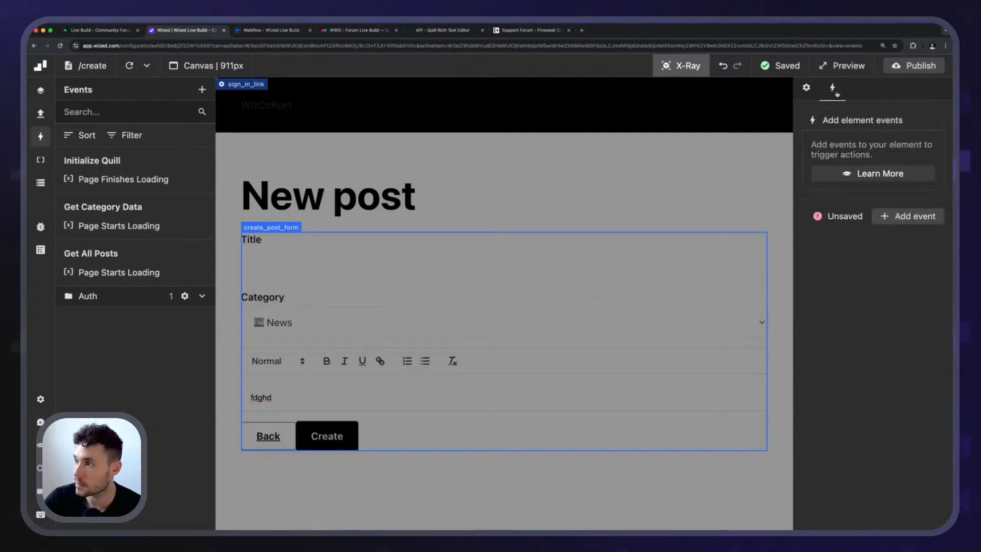
pyautogui.click(904, 216)
pyautogui.click(869, 156)
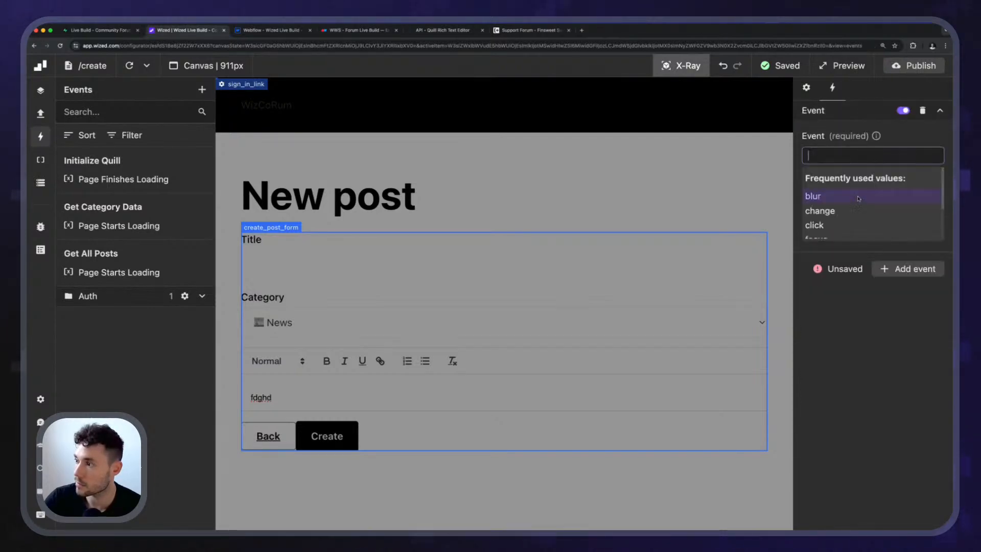
pyautogui.scroll(-2, 845, 210)
pyautogui.click(836, 231)
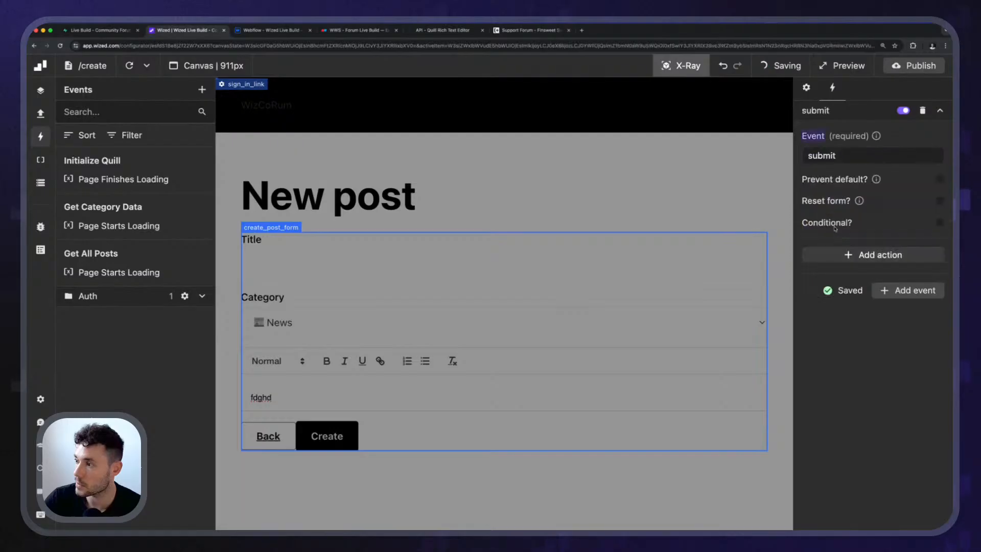
pyautogui.click(940, 180)
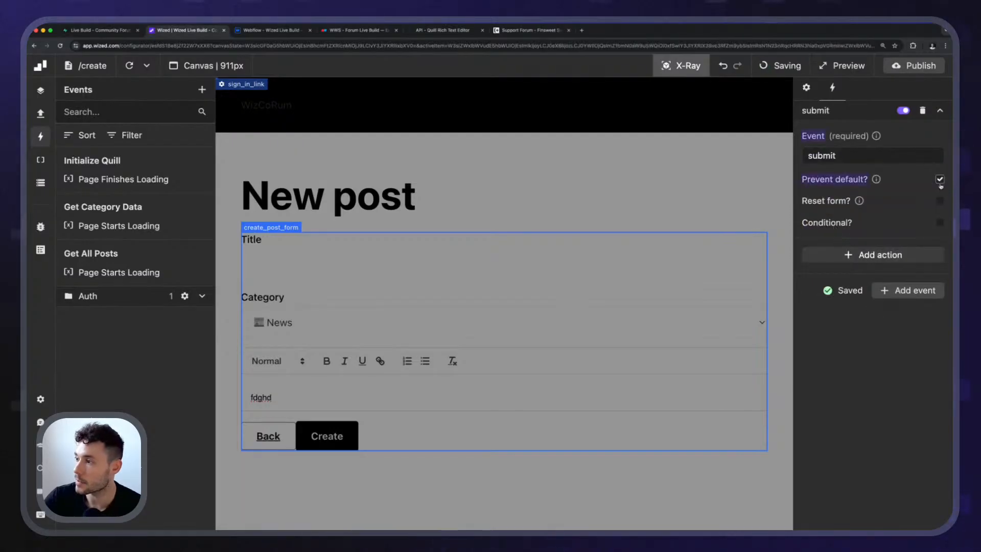
# Add a Run function action to the submit event, with a multi-line console.log call that outputs f.create_post_form.title.
pyautogui.click(874, 254)
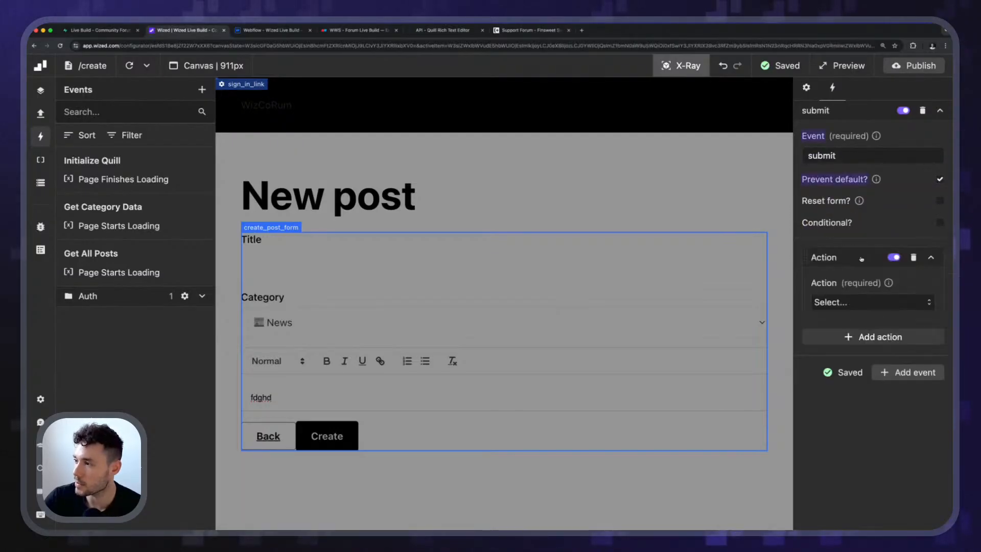
pyautogui.click(869, 302)
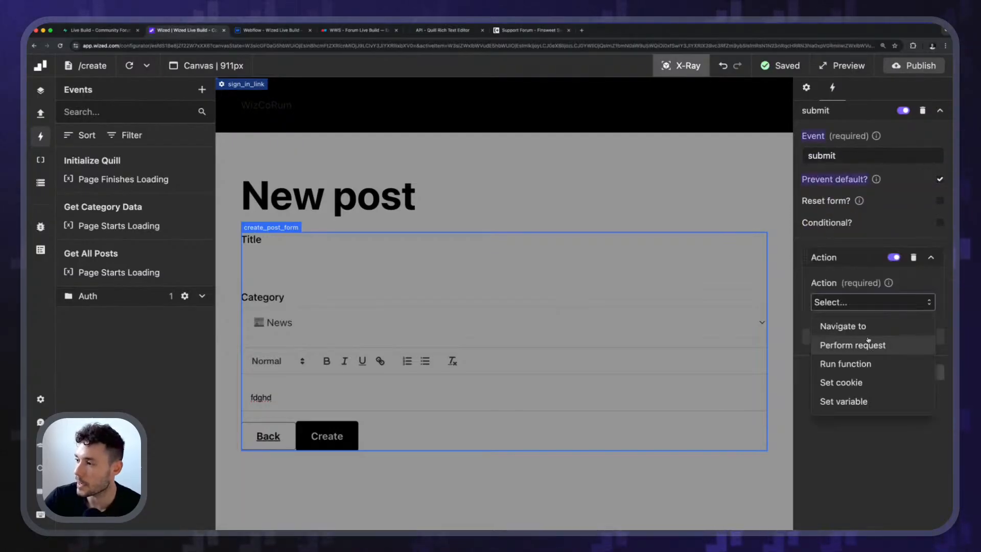
pyautogui.click(865, 364)
pyautogui.click(854, 344)
pyautogui.write('console.log(')
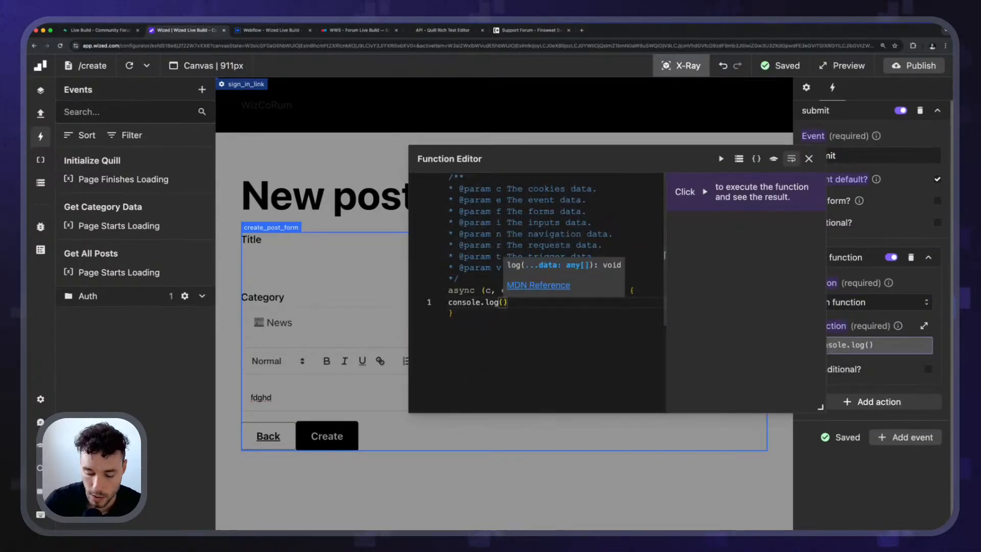
pyautogui.press('Return')
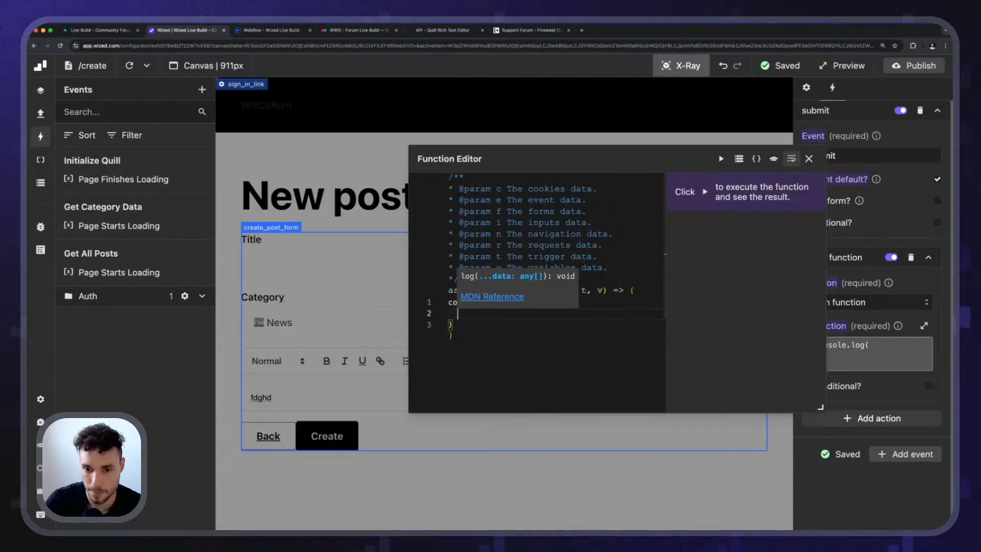
pyautogui.write('f.')
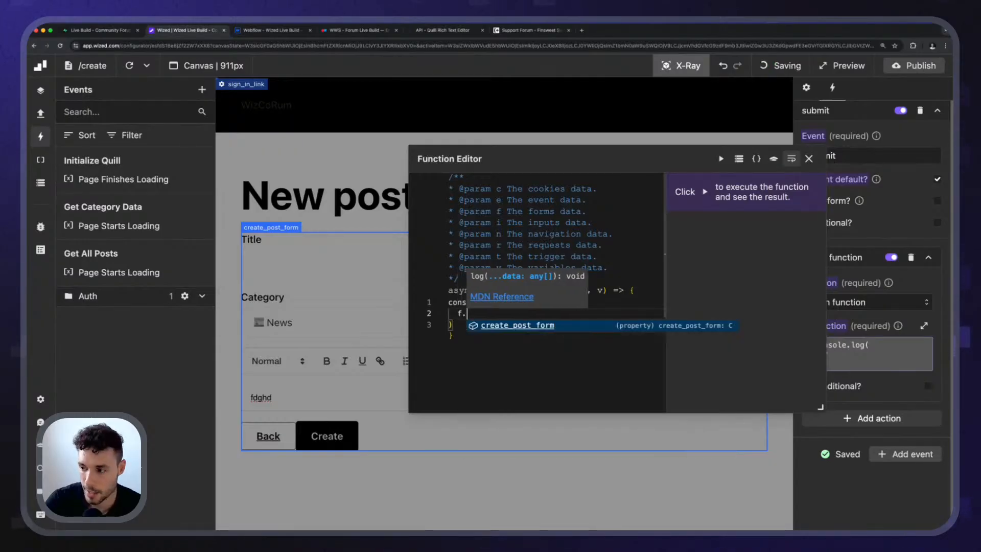
pyautogui.write('create_post_form.title,')
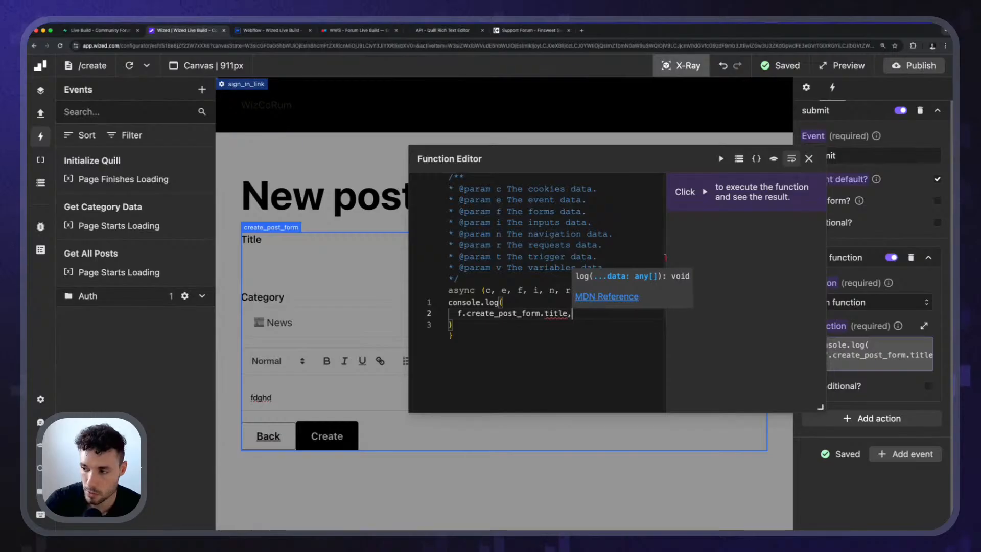
# Add f.create_post_form.category_id as the second console.log argument, followed by a comma and an empty line, and close the function editor.
pyautogui.press('Return')
pyautogui.write('f.create_post_form.')
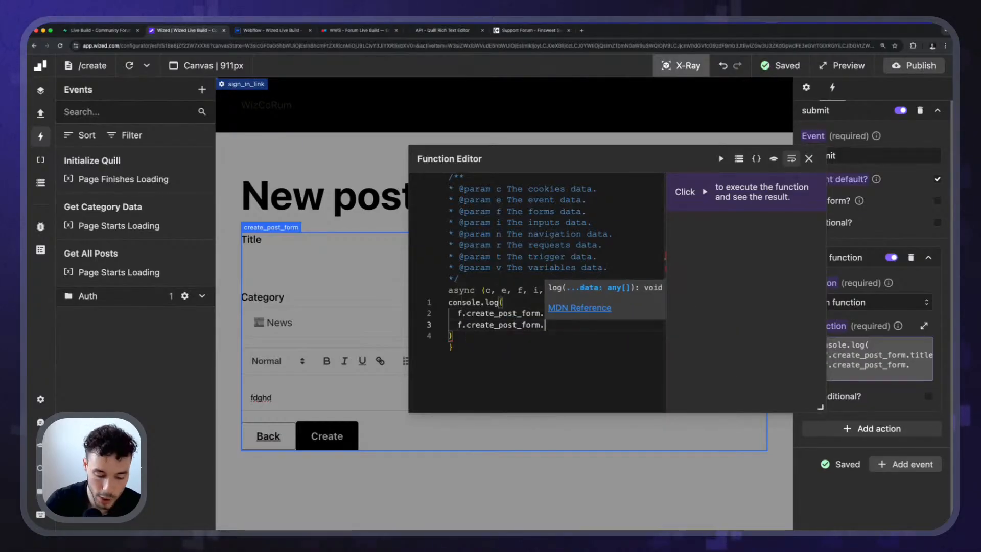
pyautogui.write('category_i')
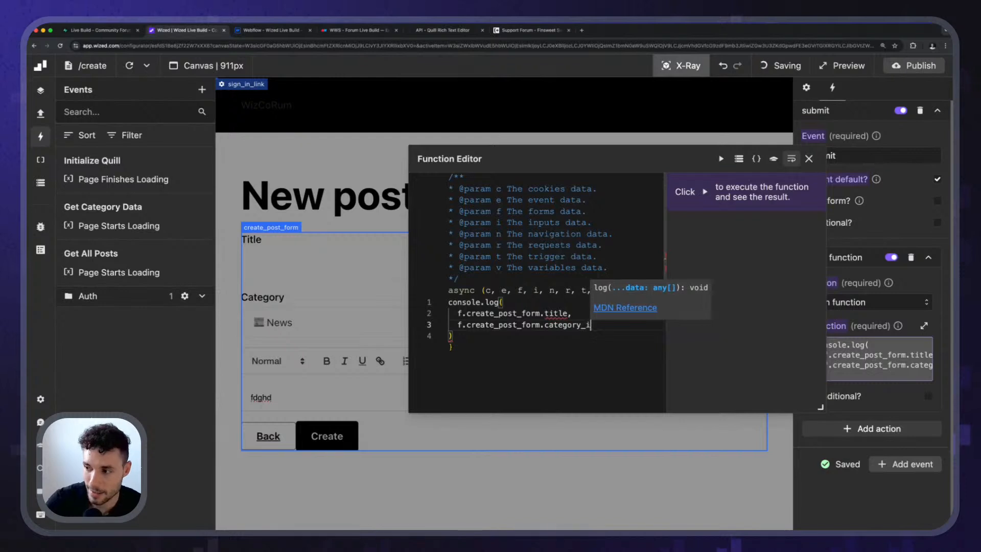
pyautogui.write('d,')
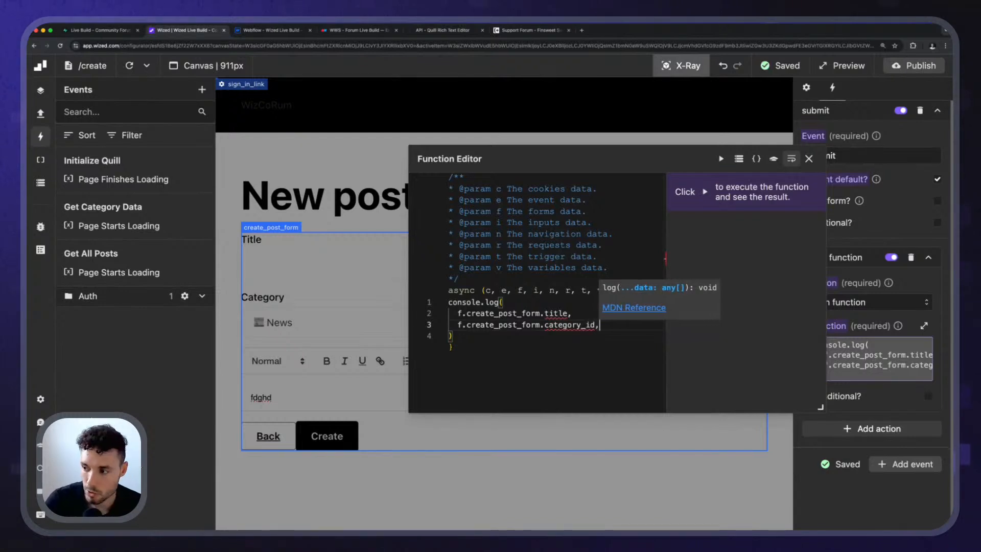
pyautogui.press('Return')
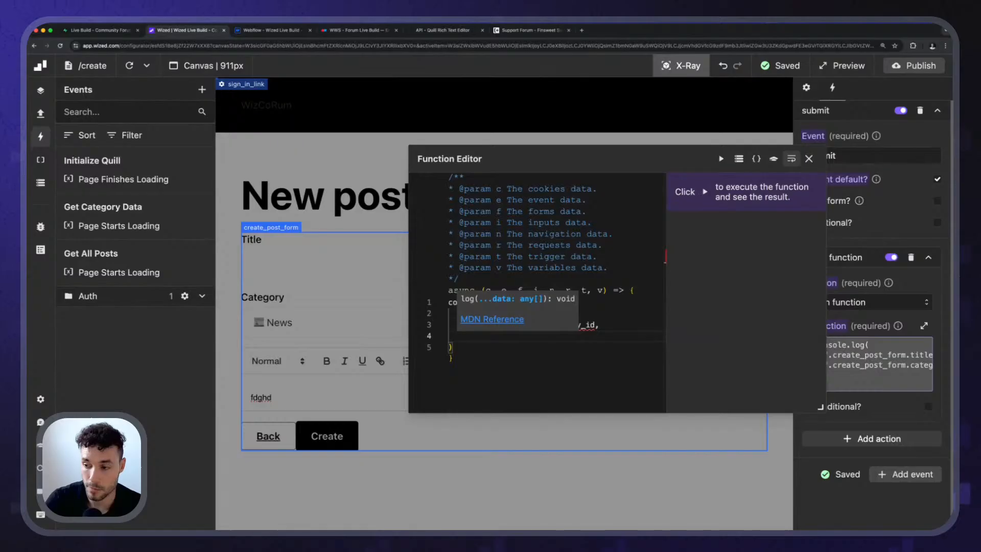
pyautogui.click(809, 159)
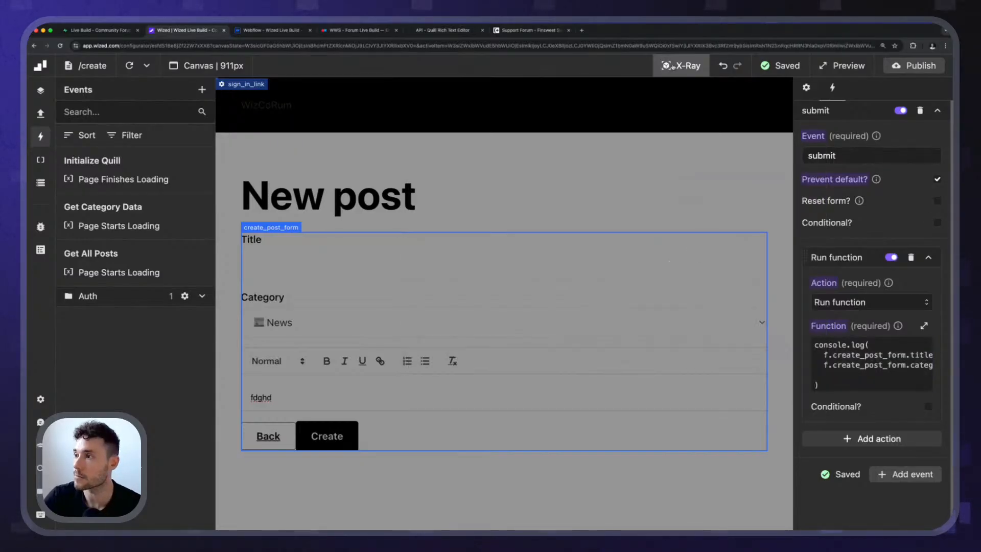
# Turn off X-Ray, refresh the canvas, and replace const quill with window.quill in the Initialize Quill event's function.
pyautogui.click(681, 66)
pyautogui.click(130, 66)
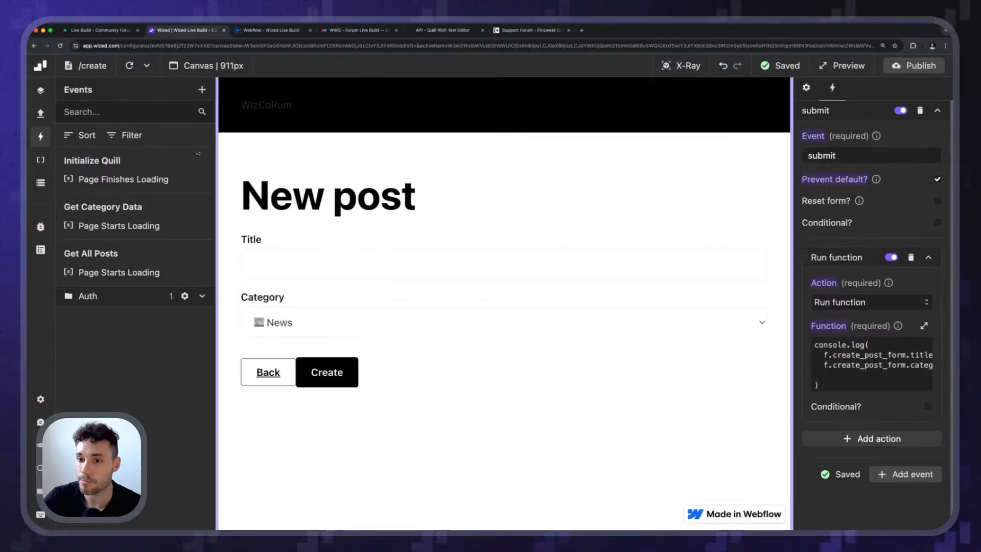
pyautogui.click(161, 172)
pyautogui.click(924, 399)
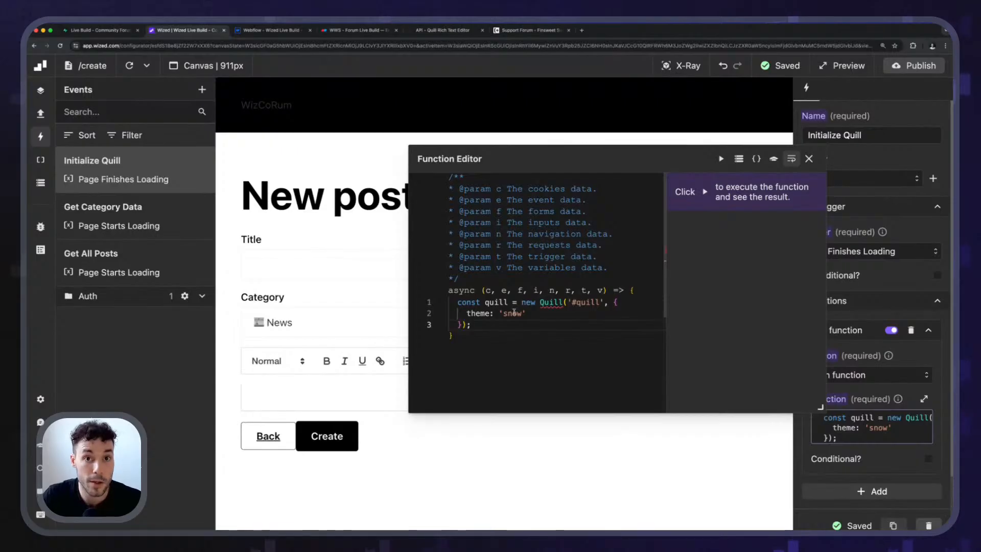
pyautogui.moveTo(511, 301); pyautogui.dragTo(444, 294)
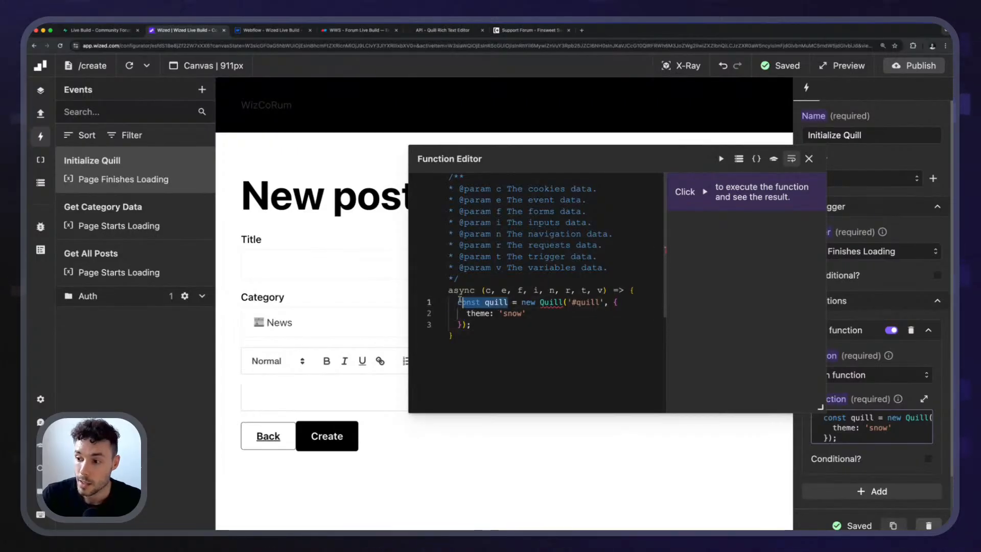
pyautogui.write('window.qui')
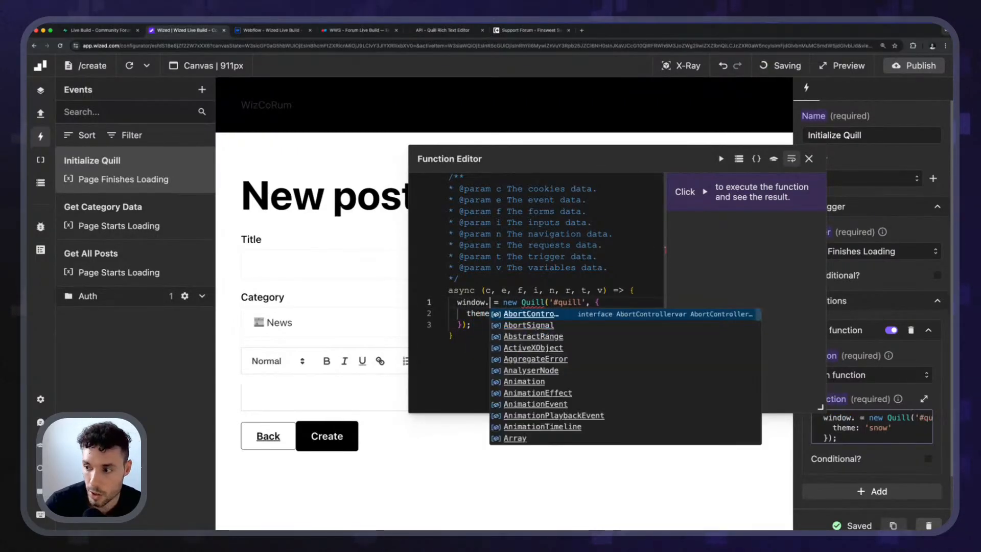
pyautogui.write('ll')
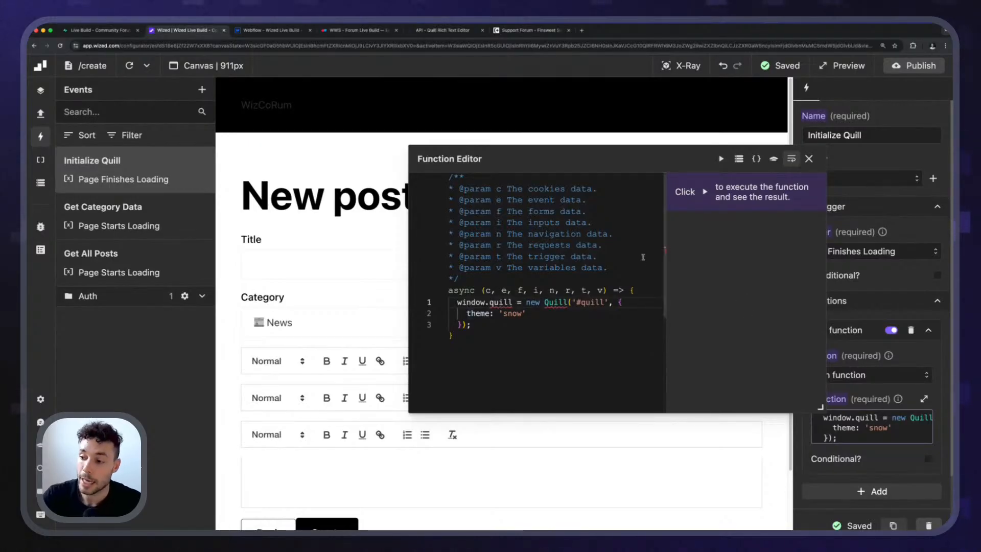
pyautogui.click(810, 159)
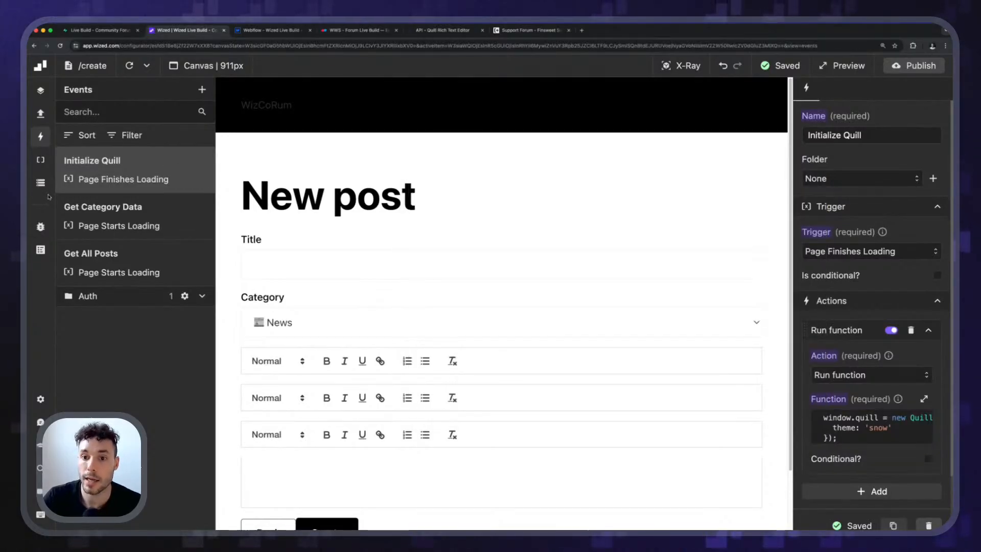
# Create a data store variable named quill with no initial value.
pyautogui.click(40, 183)
pyautogui.click(182, 161)
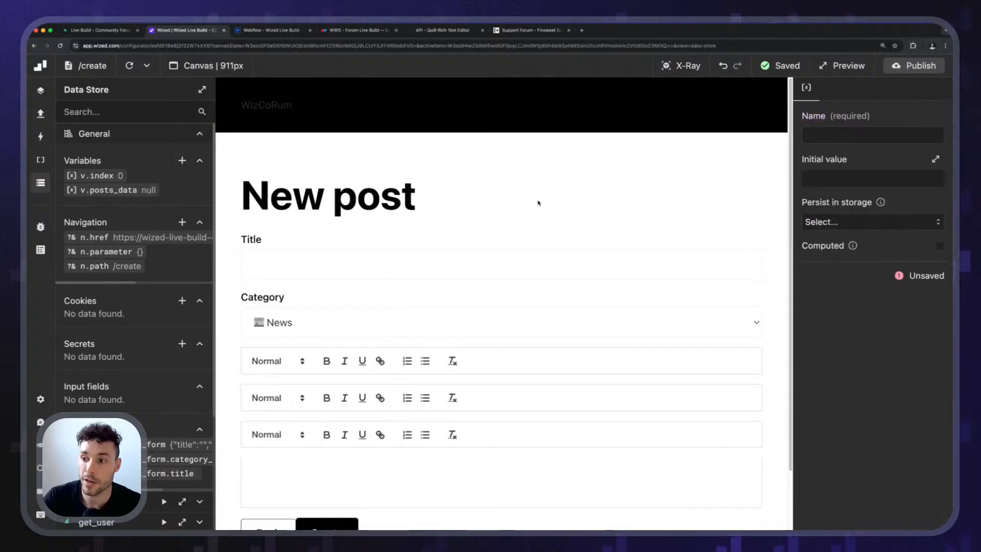
pyautogui.click(835, 137)
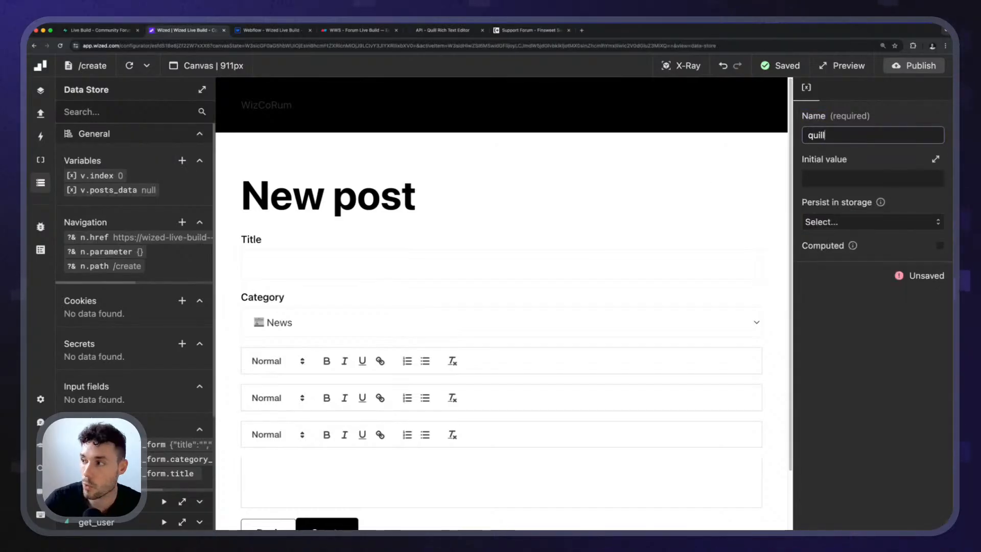
pyautogui.click(845, 300)
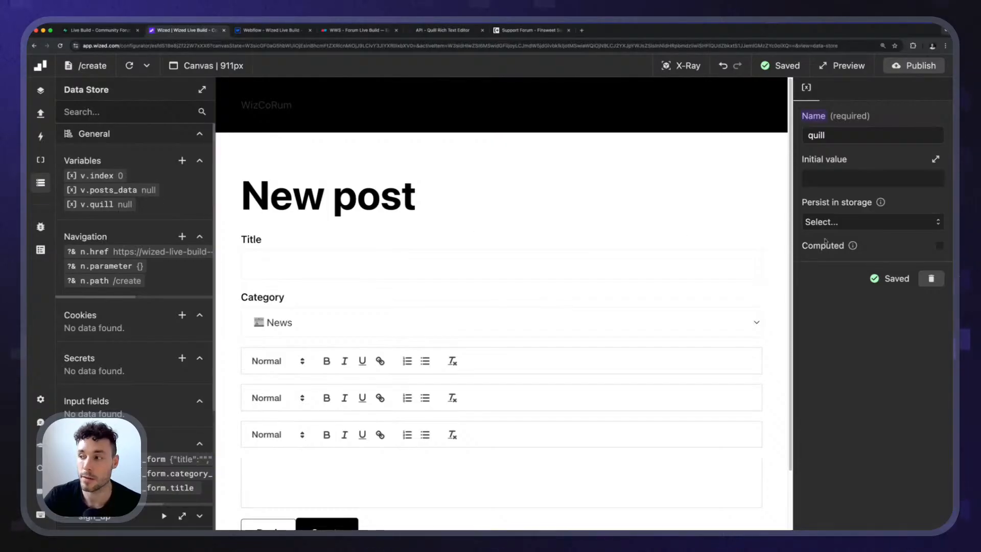
pyautogui.scroll(-2, 337, 357)
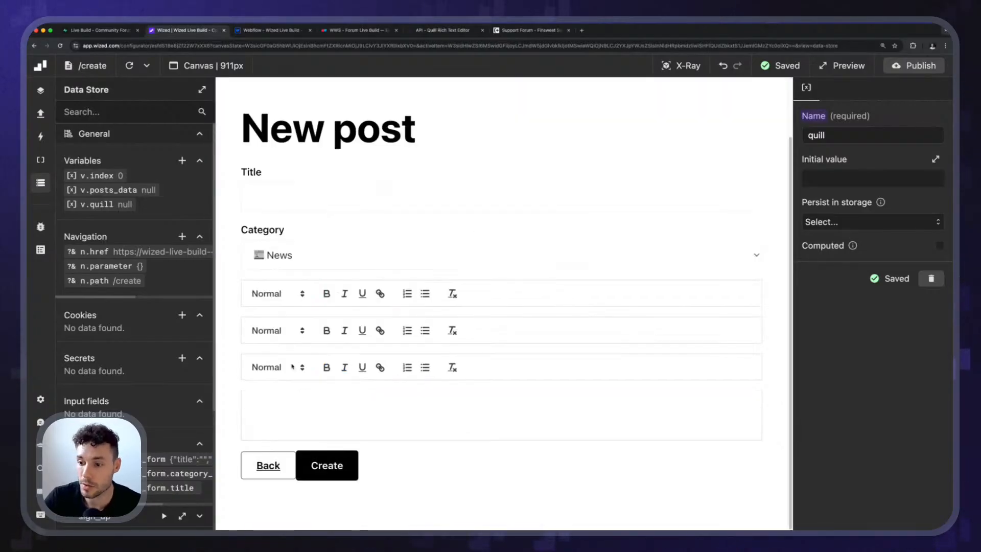
# Replace window with v in the Initialize Quill function so it assigns to v.quill, and check the quill variable in the data store.
pyautogui.click(40, 113)
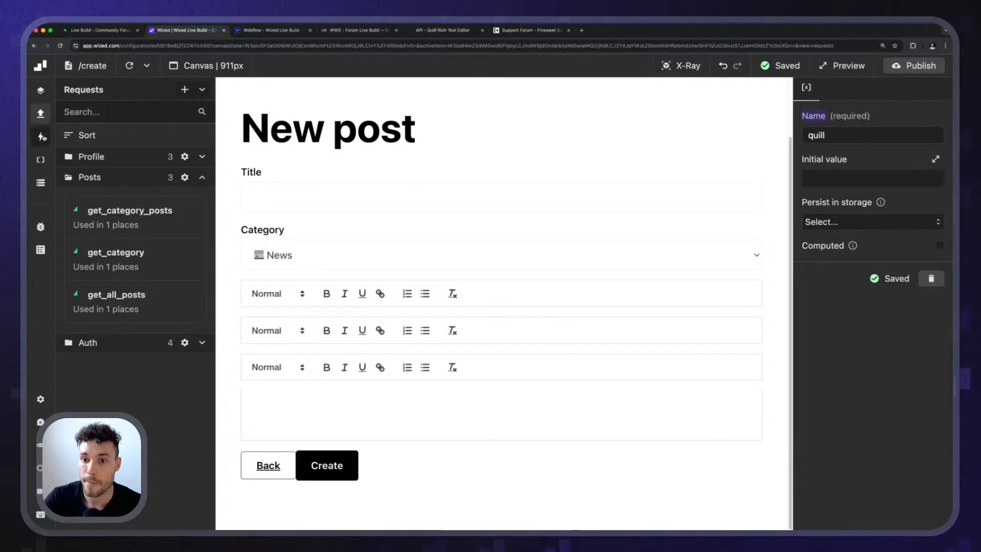
pyautogui.click(41, 137)
pyautogui.click(151, 177)
pyautogui.click(869, 426)
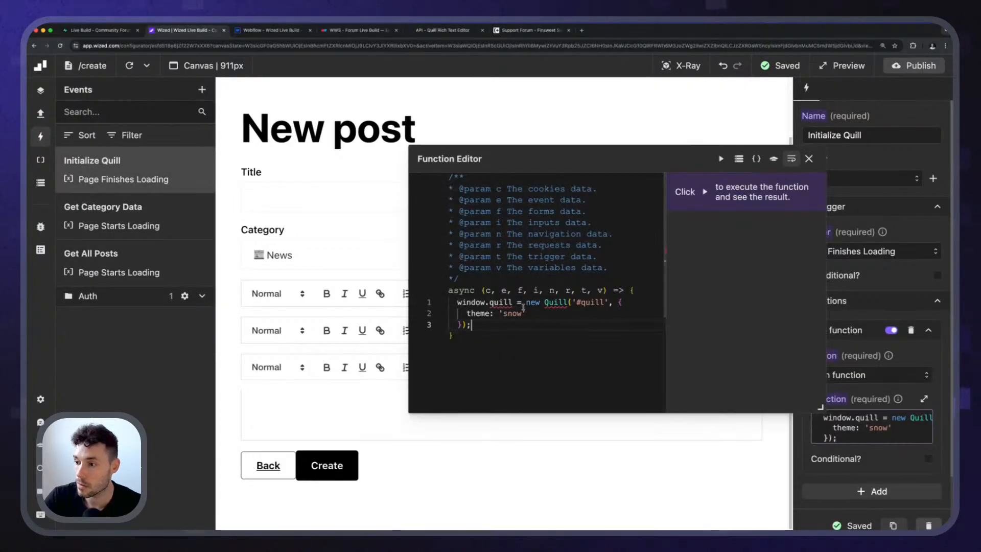
pyautogui.doubleClick(475, 302)
pyautogui.write('v')
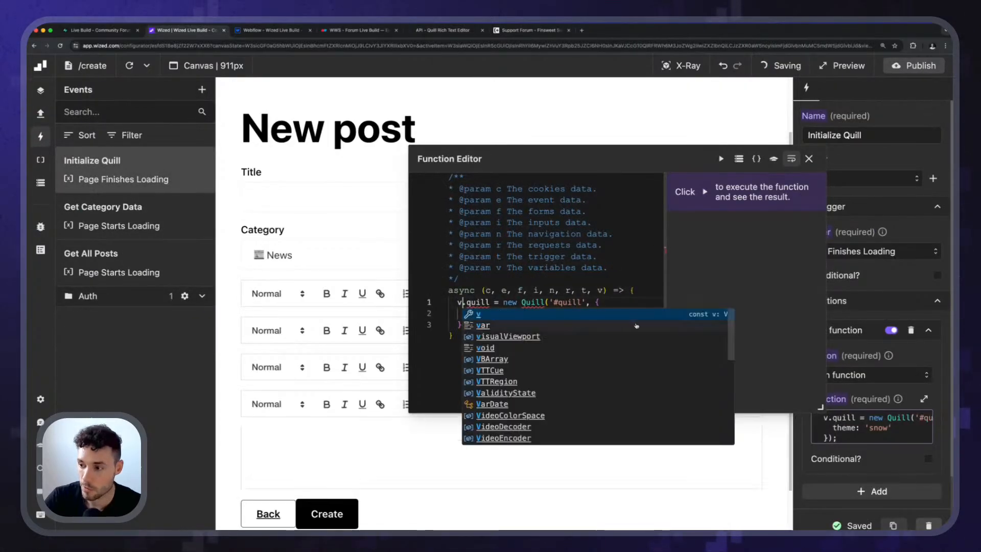
pyautogui.press('Escape')
pyautogui.click(808, 159)
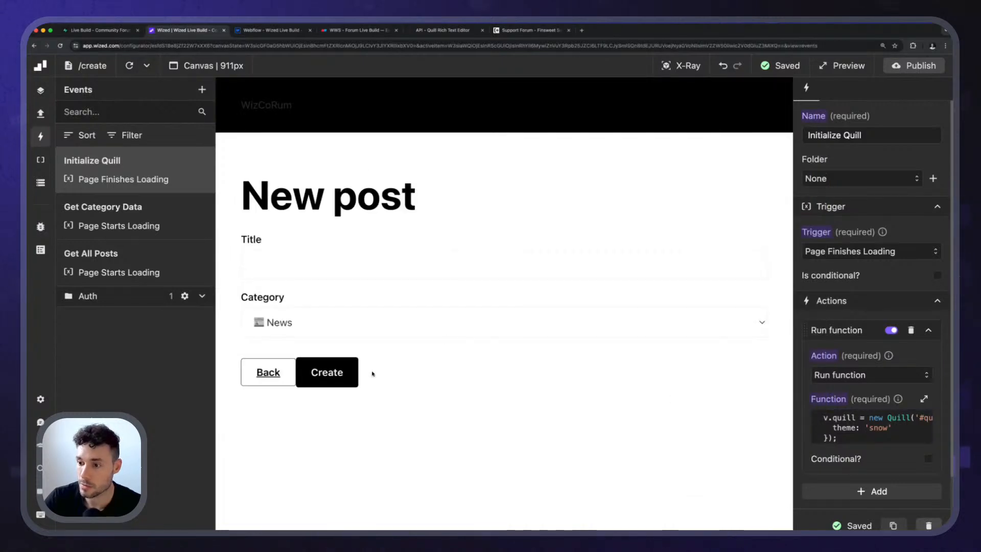
pyautogui.click(40, 182)
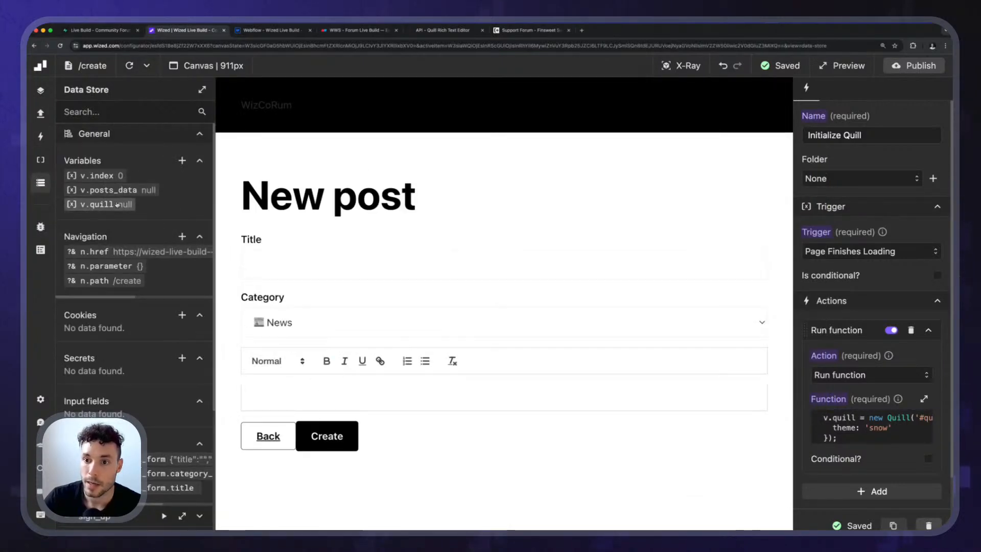
pyautogui.click(103, 204)
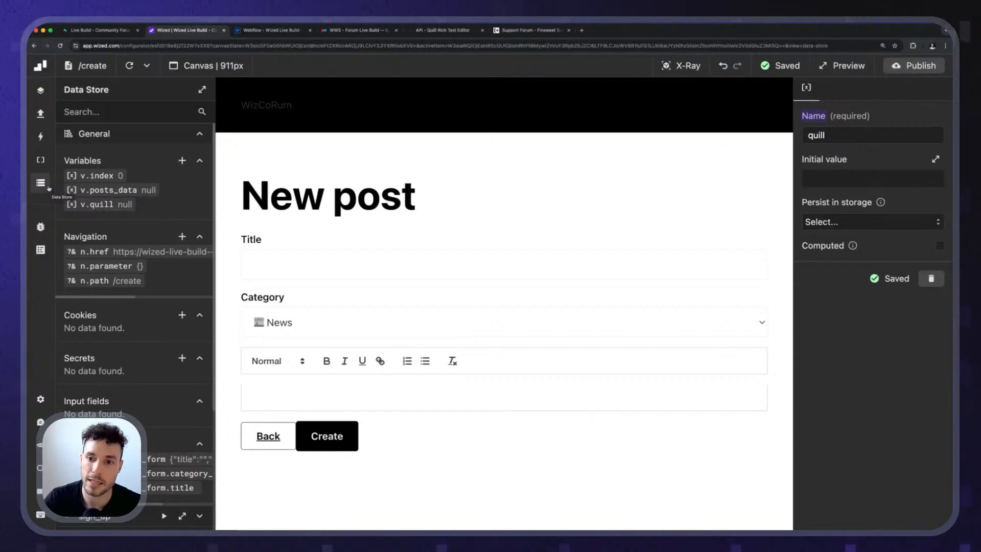
# Open the submit event's function on create_post_form and start a third console.log argument with v.quill.
pyautogui.click(41, 136)
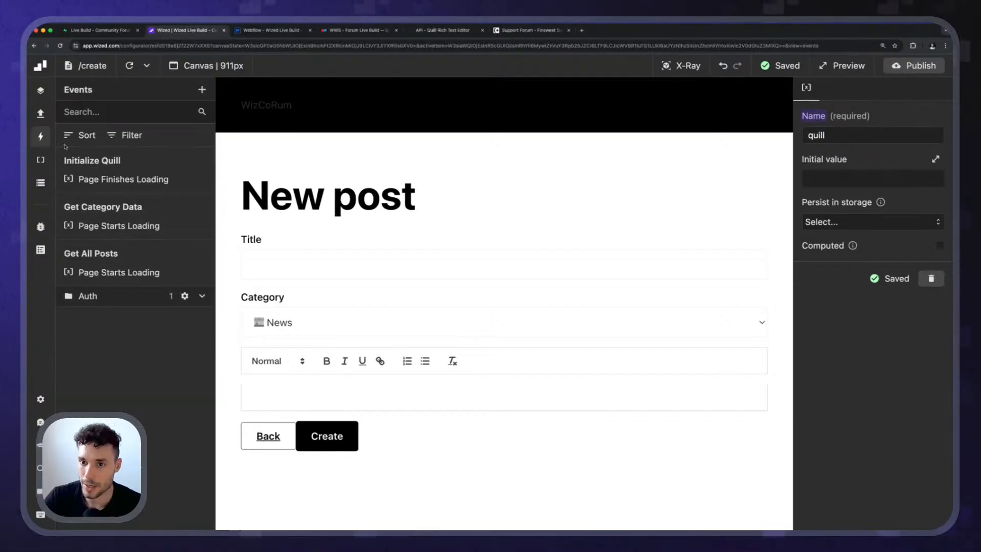
pyautogui.click(681, 66)
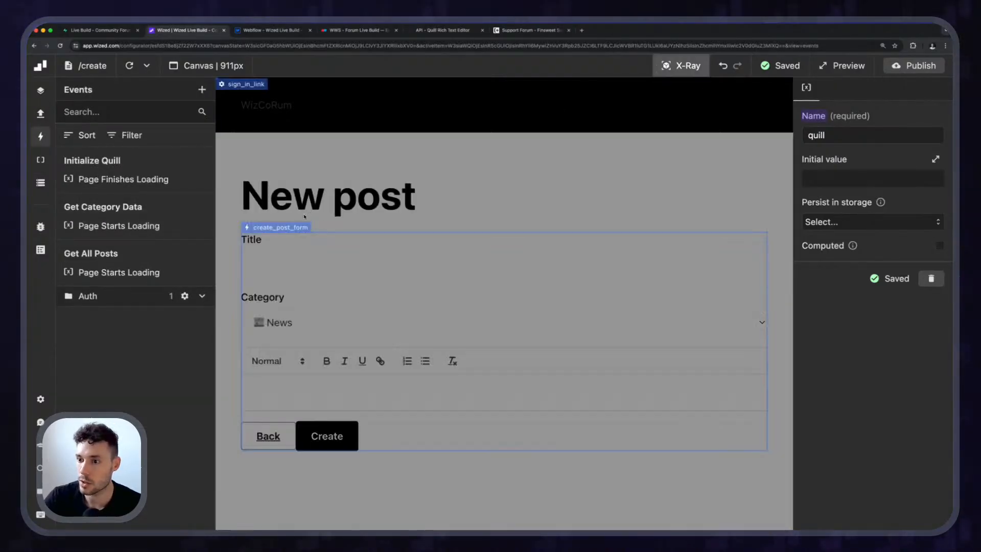
pyautogui.click(635, 252)
pyautogui.scroll(-5, 886, 138)
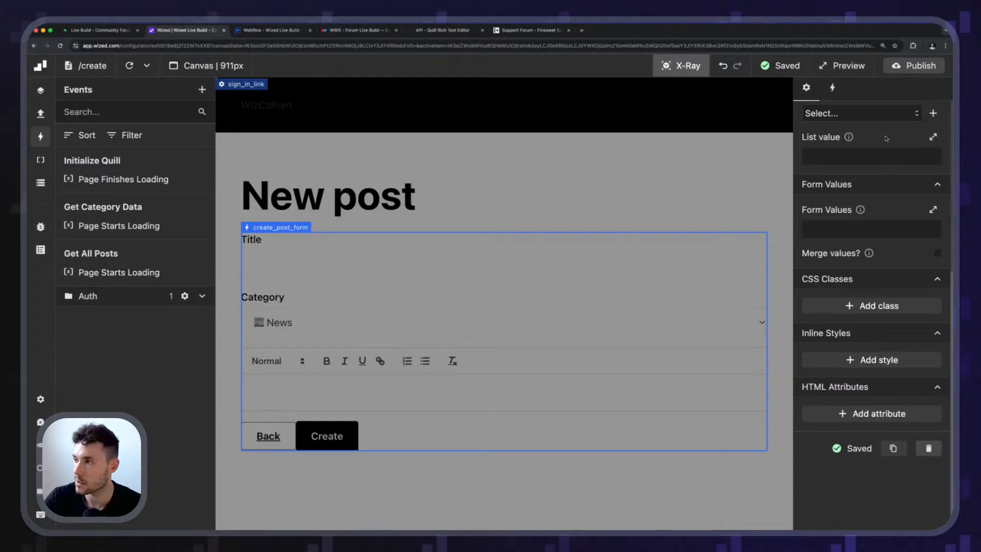
pyautogui.click(833, 88)
pyautogui.click(924, 284)
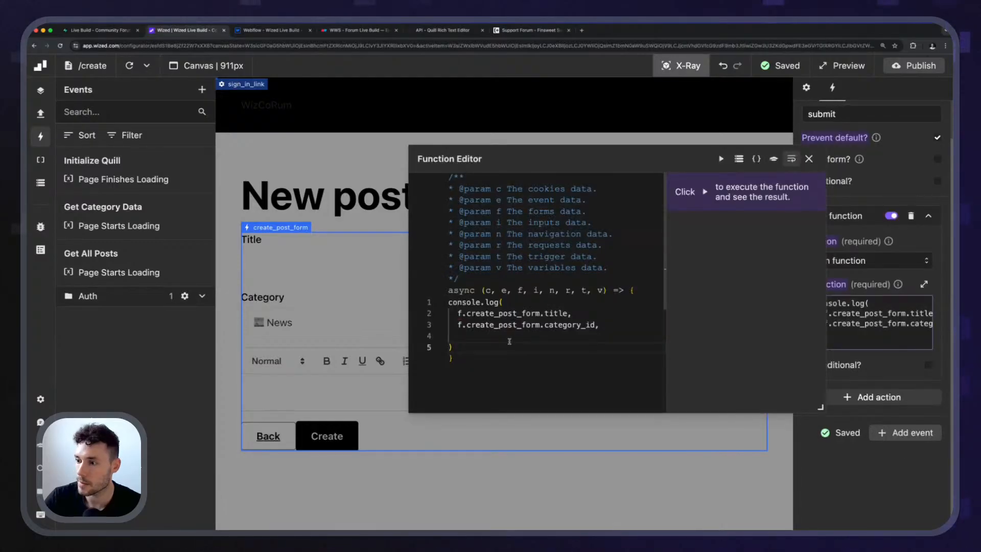
pyautogui.click(466, 335)
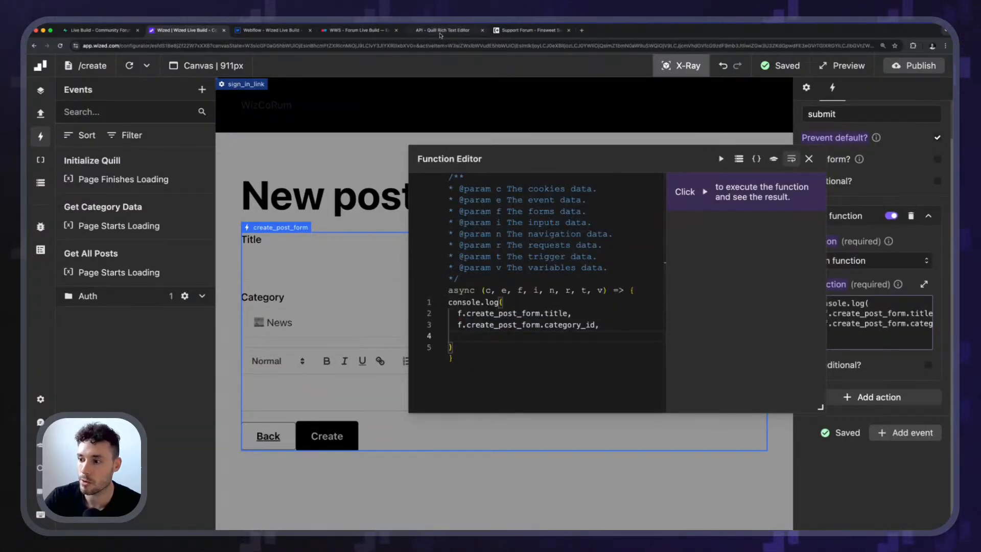
pyautogui.write('v.quill.')
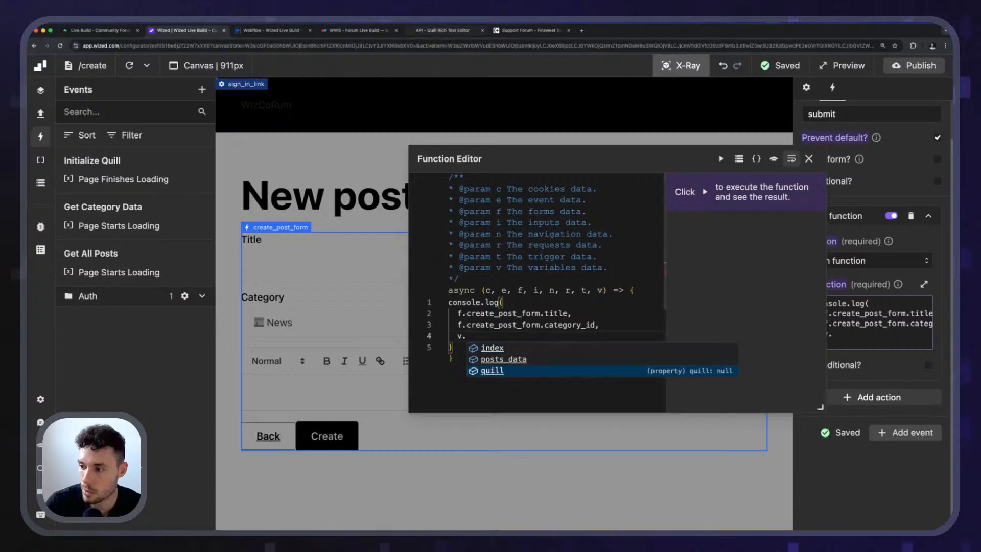
# Look up getText in the Quill API documentation, complete the Wized argument as v.quill.getText(), and close the function editor.
pyautogui.click(429, 31)
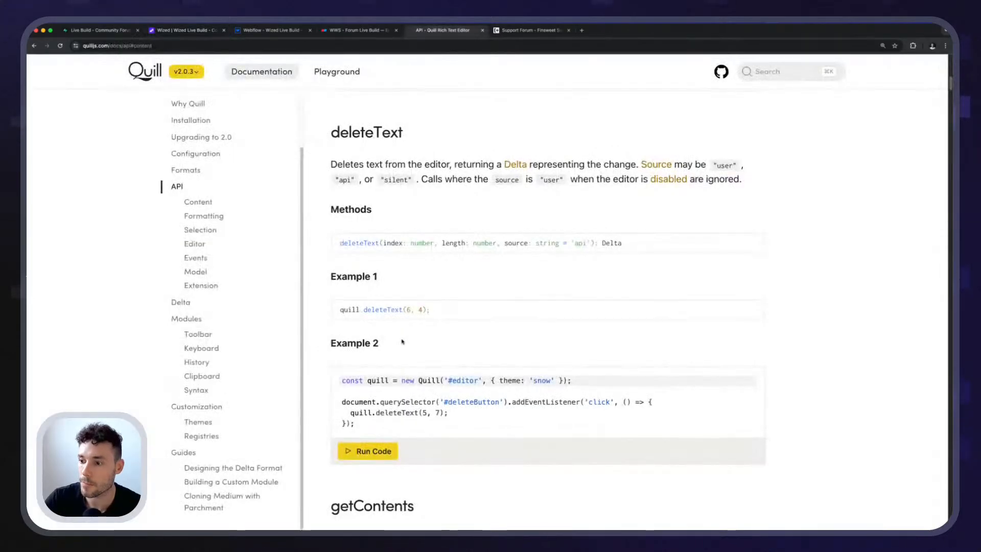
pyautogui.scroll(-5, 398, 340)
pyautogui.scroll(3, 397, 338)
pyautogui.scroll(-2, 388, 322)
pyautogui.scroll(-8, 380, 308)
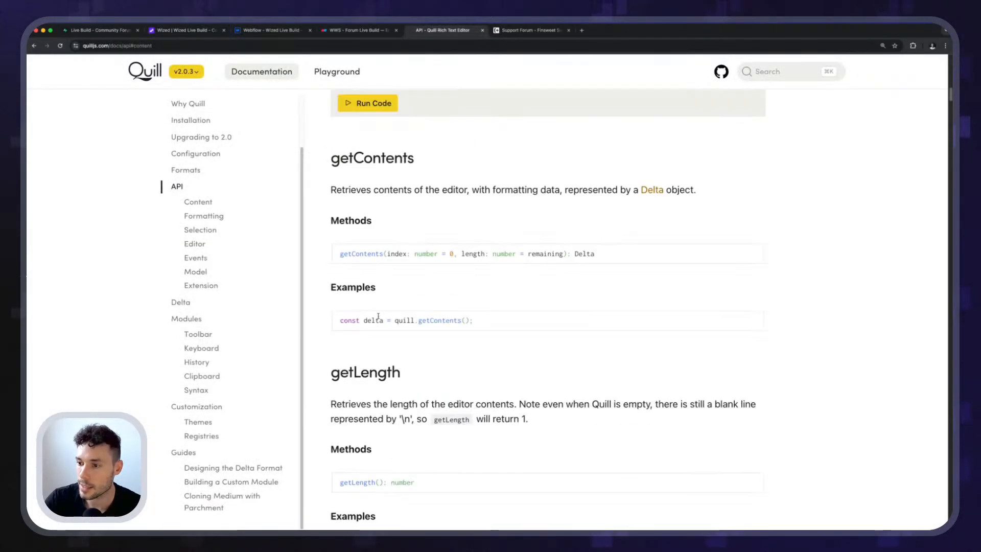
pyautogui.doubleClick(344, 313)
pyautogui.press('super+c')
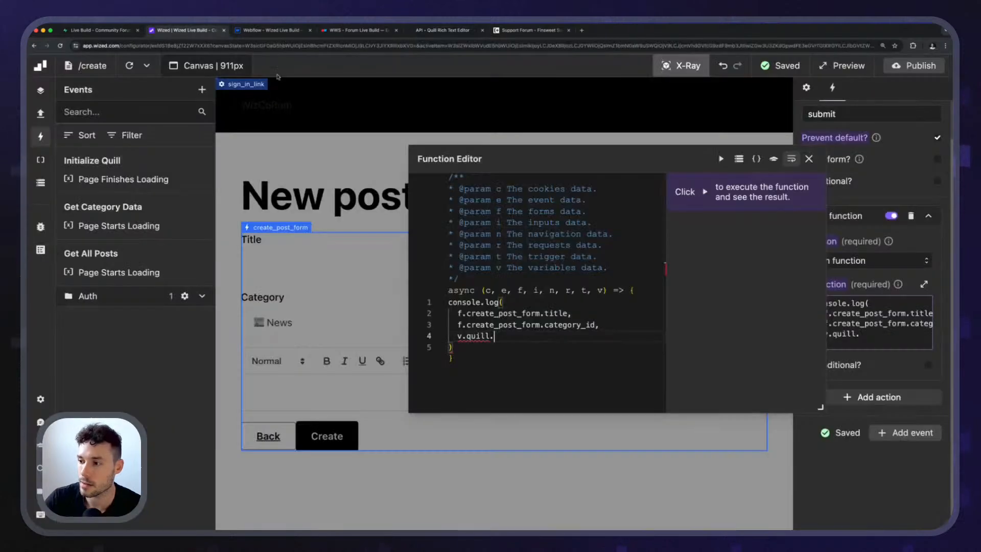
pyautogui.click(187, 30)
pyautogui.press('super+v')
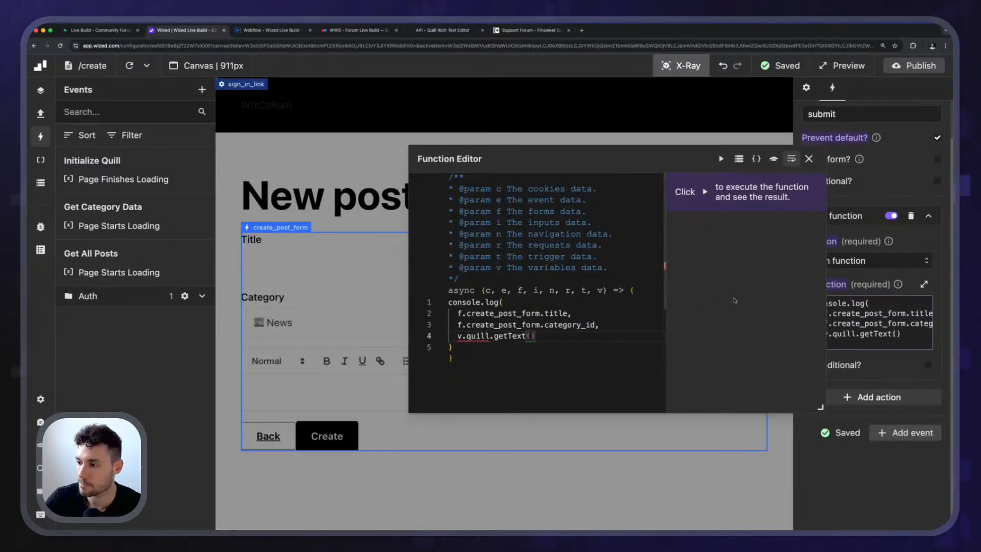
pyautogui.click(809, 159)
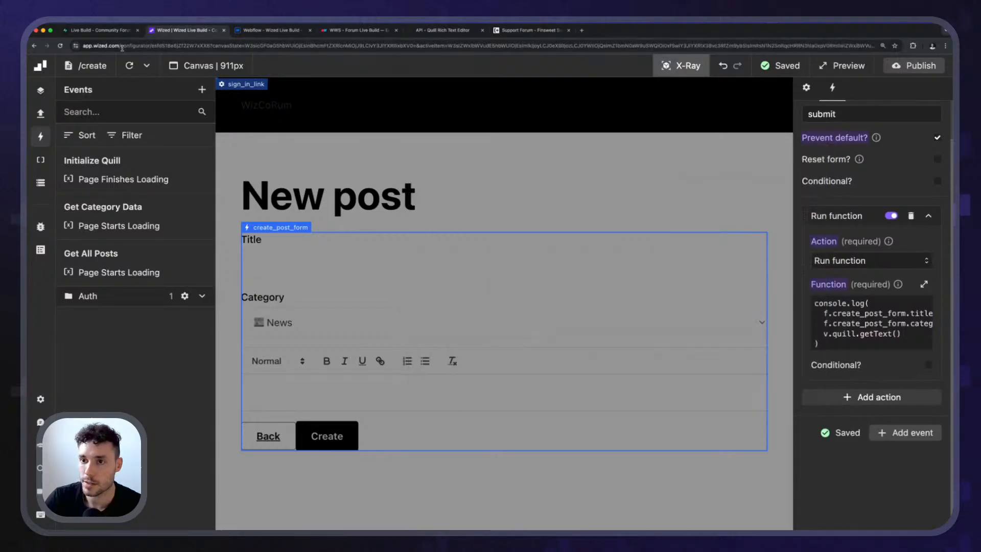
# Turn off X-Ray and fill in the form with title hey, category Music and content "Let's do some bold text", with "bold" in bold.
pyautogui.click(689, 68)
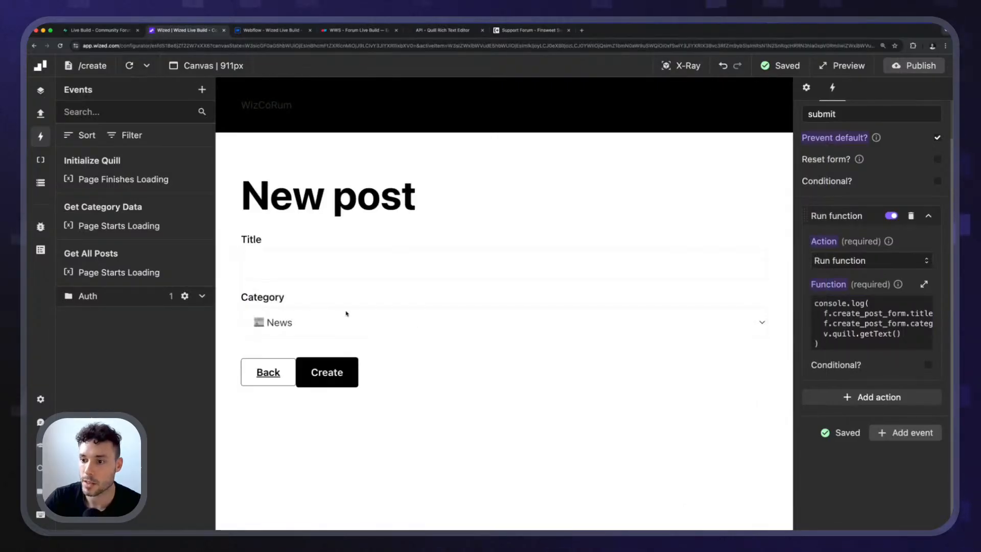
pyautogui.click(300, 263)
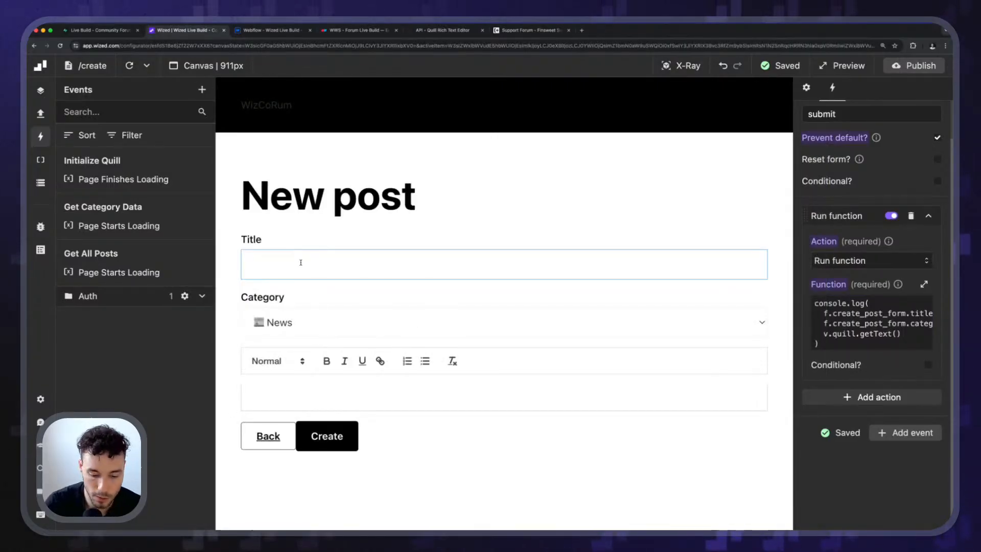
pyautogui.write('hey')
pyautogui.click(300, 322)
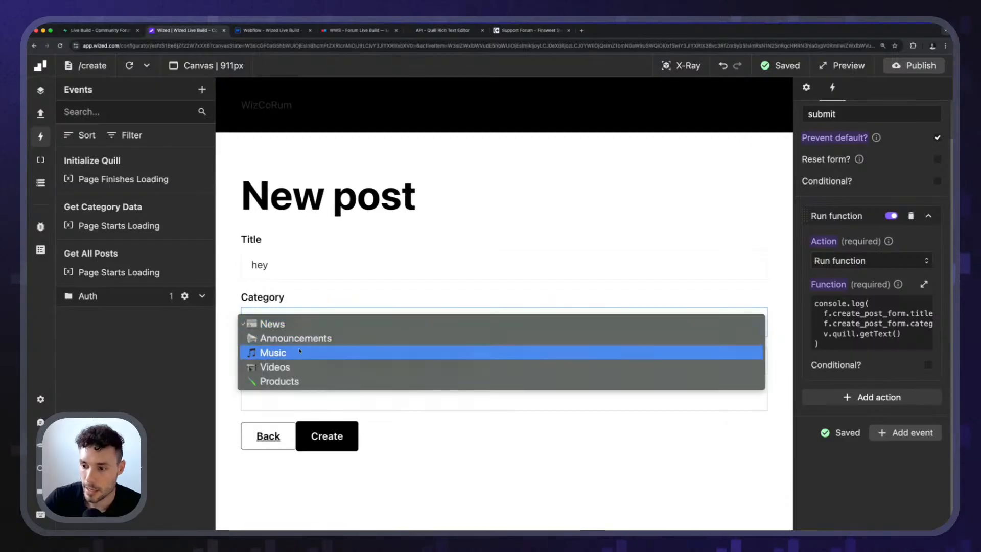
pyautogui.press('Return')
pyautogui.click(389, 386)
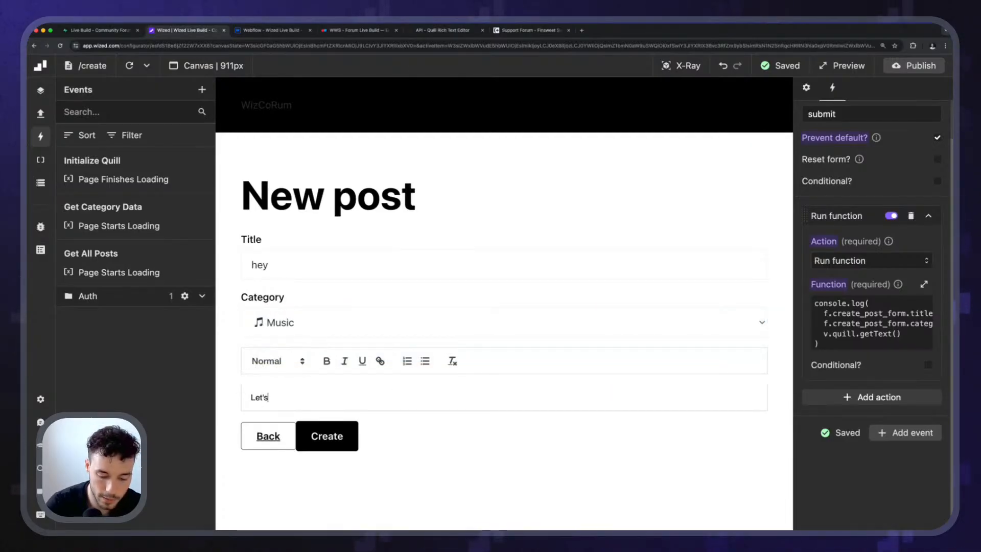
pyautogui.write("Let's do some bold text")
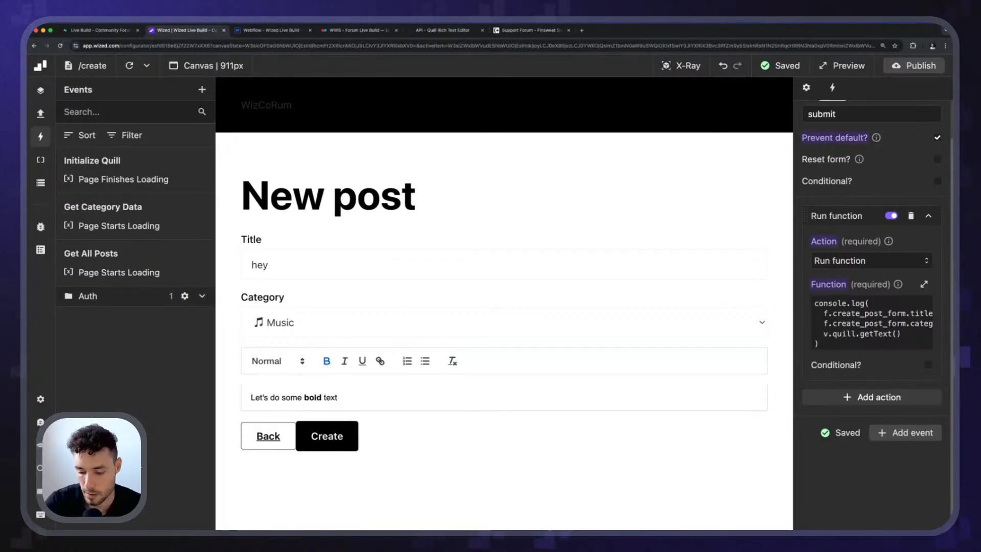
# Open and clear the browser console, submit the new post form, and enlarge the console to read the logged values.
pyautogui.press('super+alt+i')
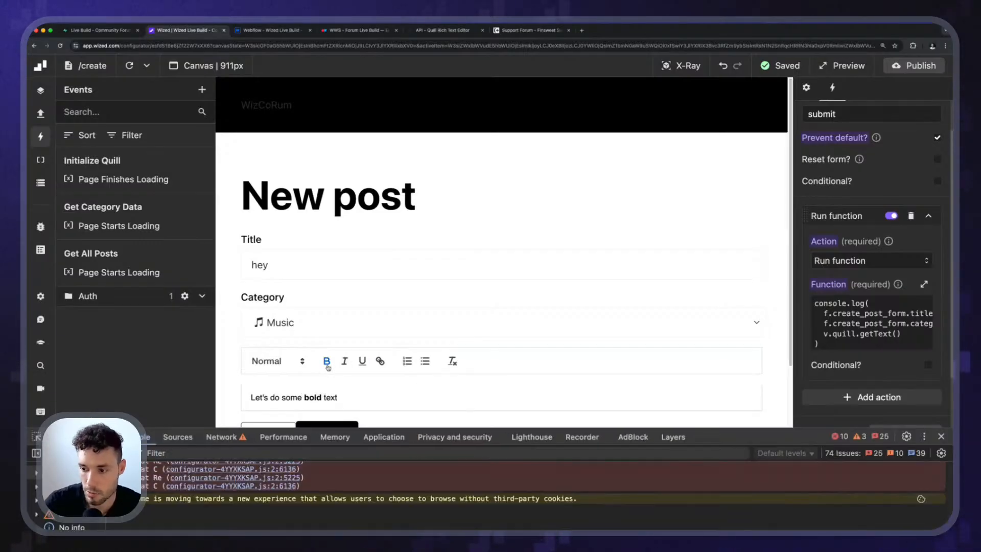
pyautogui.press('super+k')
pyautogui.scroll(-3, 421, 350)
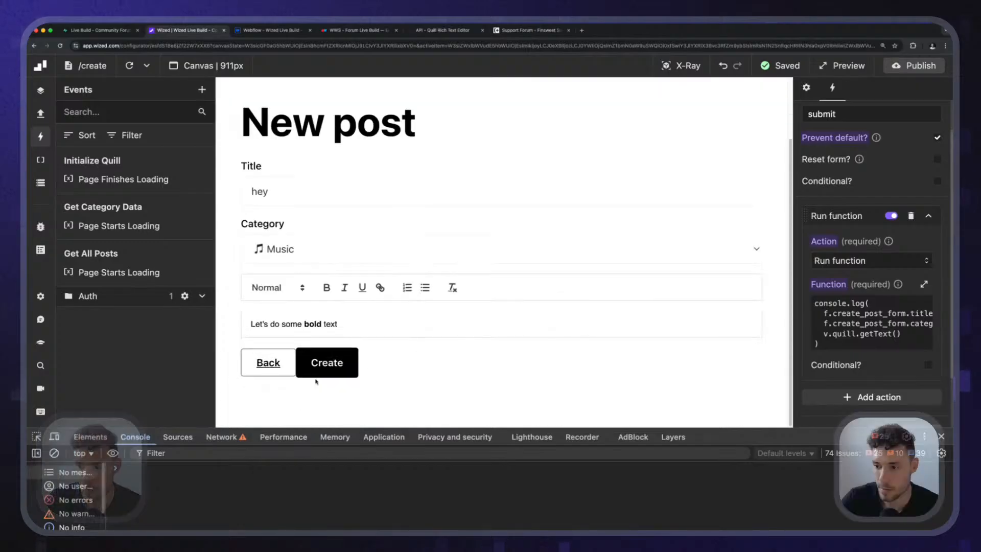
pyautogui.click(322, 368)
pyautogui.moveTo(712, 430); pyautogui.dragTo(711, 312)
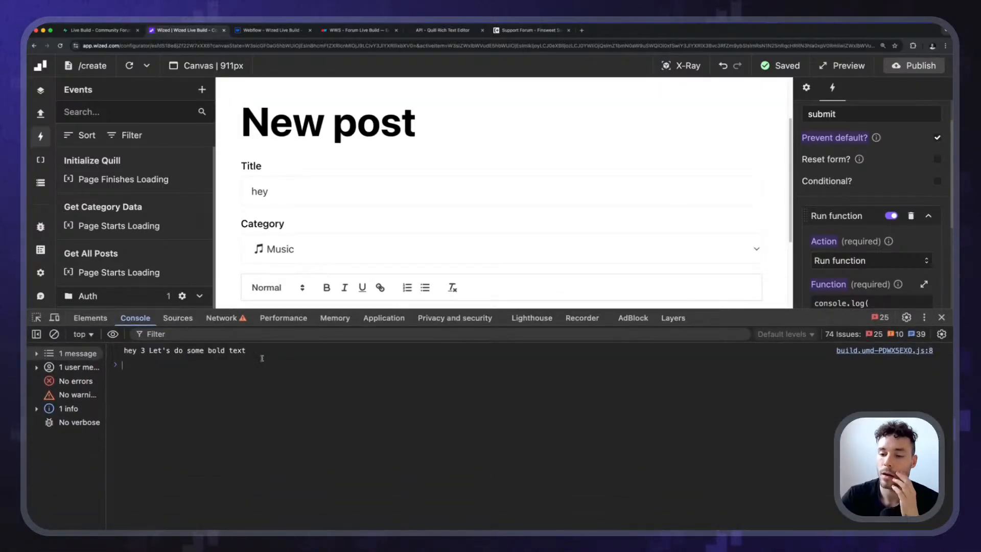
# Shrink the console area, enlarge its text, and compare the logged title and category with the New post form fields.
pyautogui.moveTo(563, 308); pyautogui.dragTo(564, 351)
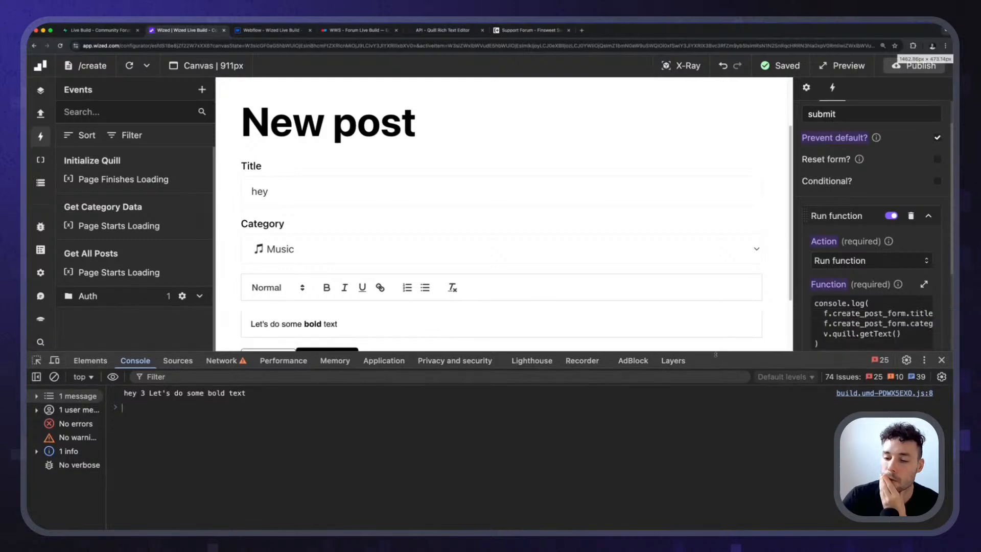
pyautogui.press('super+plus')
pyautogui.press('super+plus')
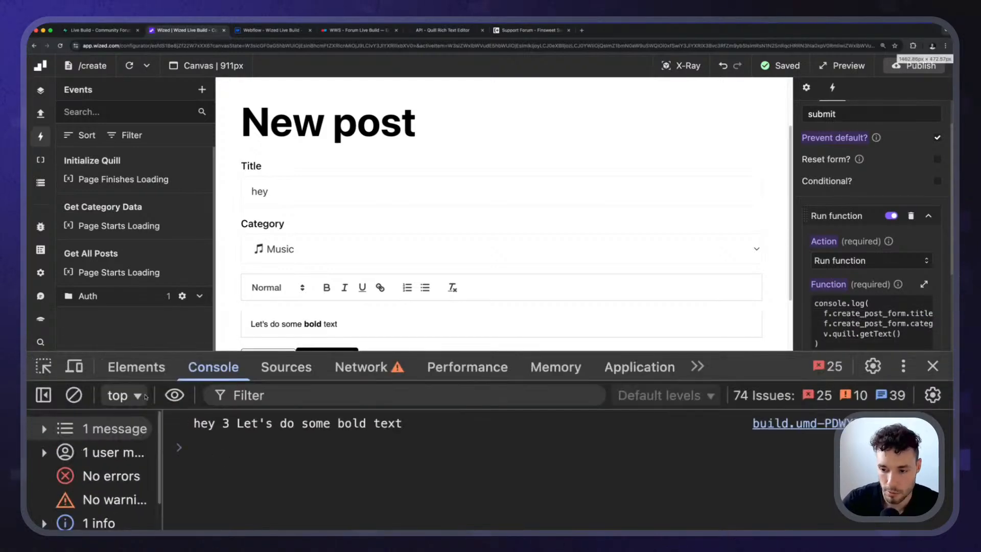
pyautogui.scroll(-2, 321, 258)
pyautogui.scroll(3, 321, 257)
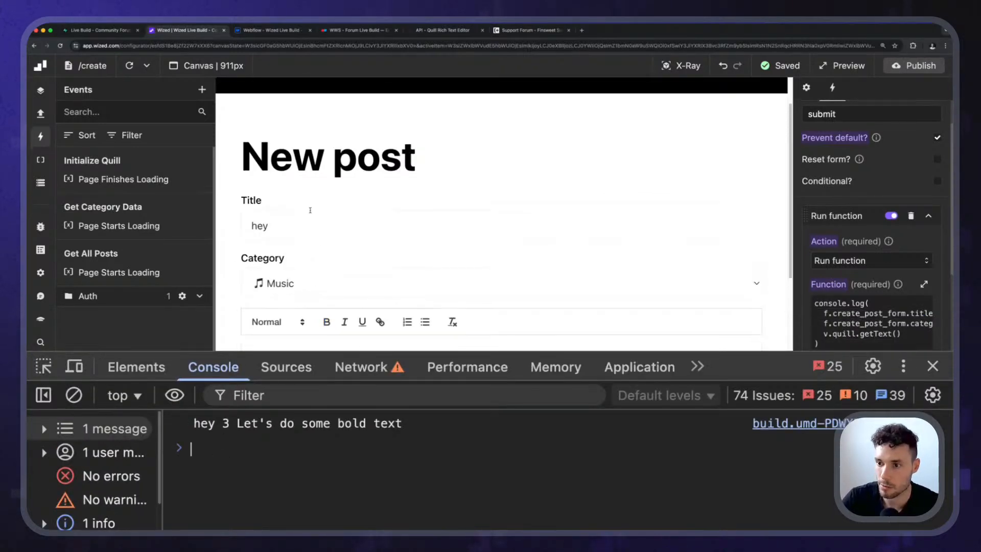
pyautogui.doubleClick(308, 225)
pyautogui.scroll(-1, 307, 281)
pyautogui.scroll(1, 272, 327)
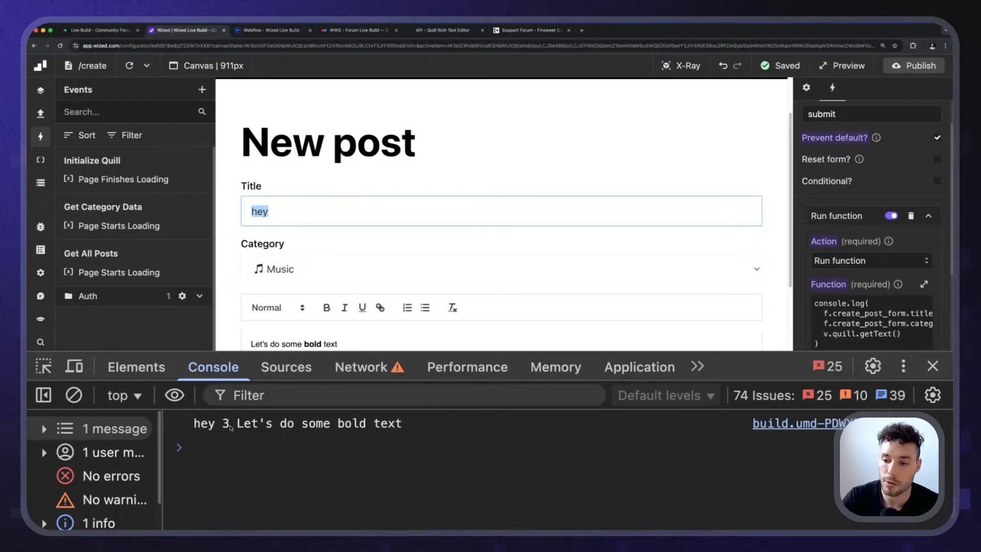
pyautogui.click(223, 425)
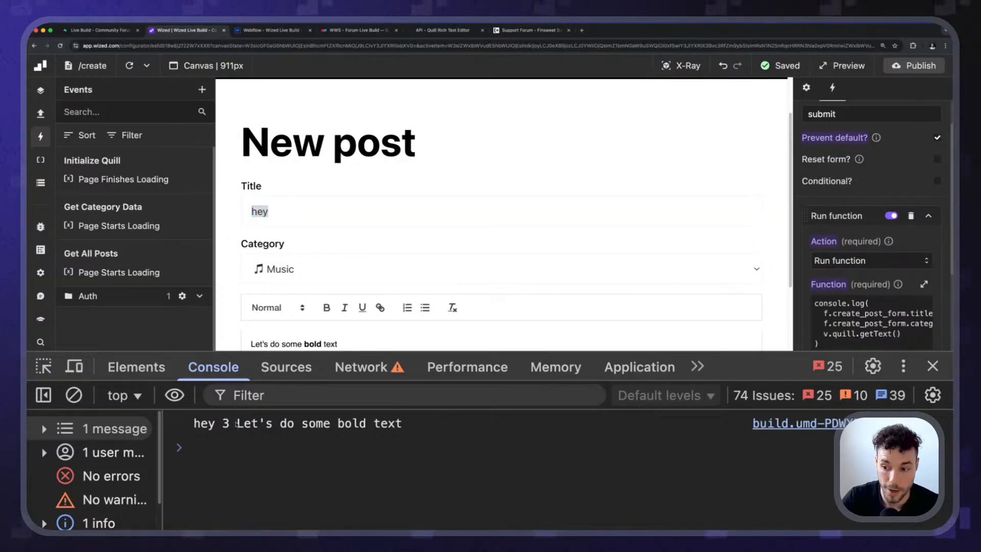
# Compare the logged content with the formatted text in the form's Quill editor.
pyautogui.scroll(-3, 301, 298)
pyautogui.moveTo(255, 271); pyautogui.dragTo(317, 270)
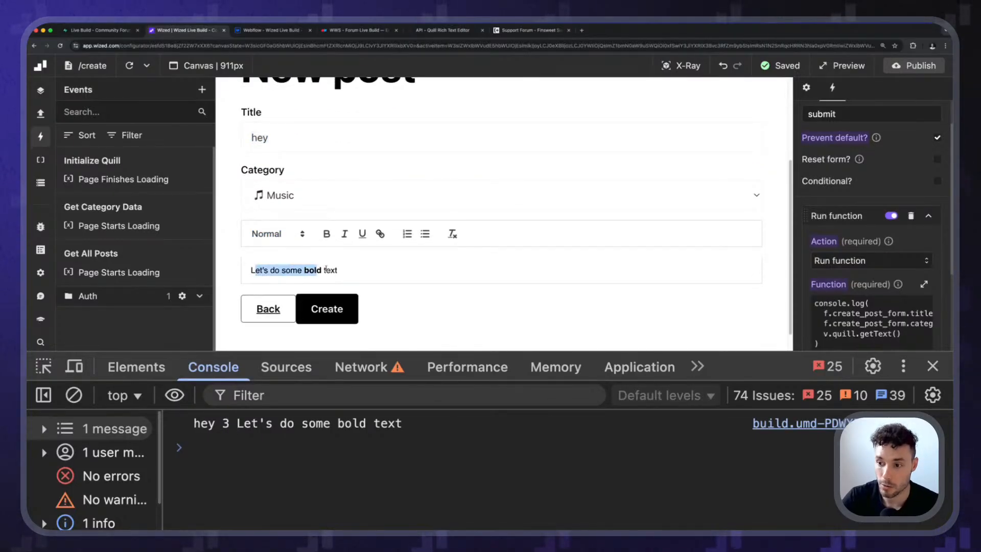
pyautogui.click(384, 276)
pyautogui.moveTo(384, 276); pyautogui.dragTo(248, 270)
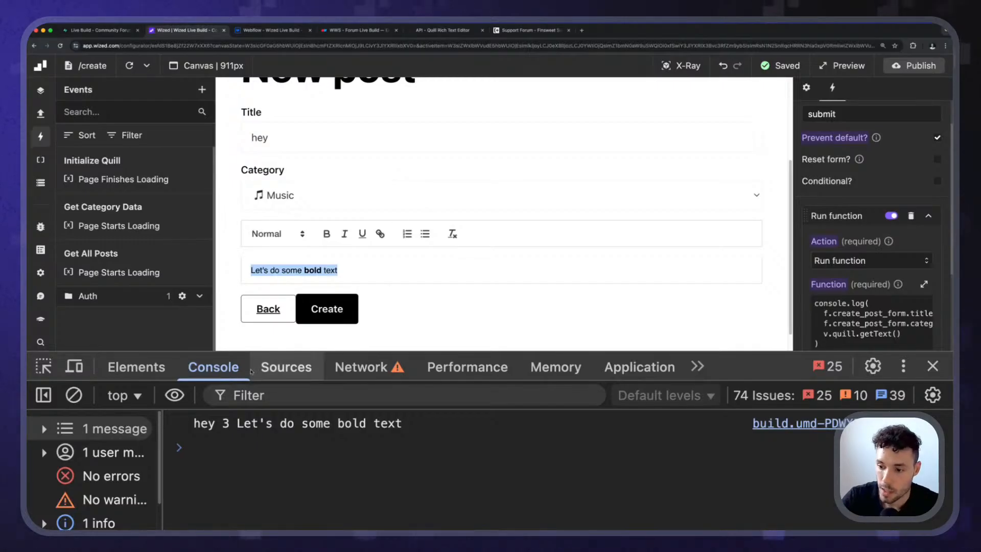
pyautogui.moveTo(237, 424)
pyautogui.mouseDown()
pyautogui.moveTo(405, 423)
pyautogui.moveTo(236, 423)
pyautogui.mouseUp()
pyautogui.click(415, 432)
pyautogui.click(237, 424)
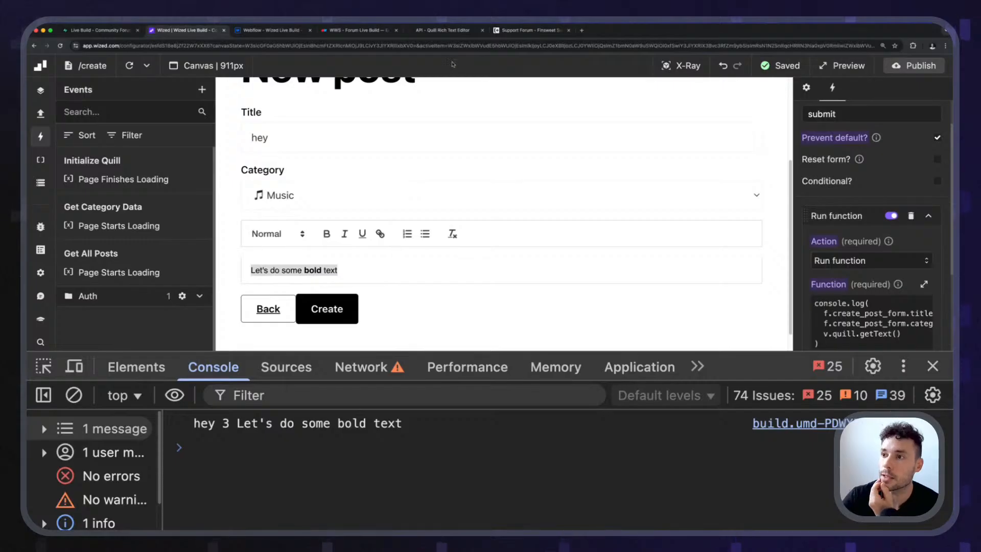
# Search the web in a new browser tab for "quill js markdown".
pyautogui.click(453, 30)
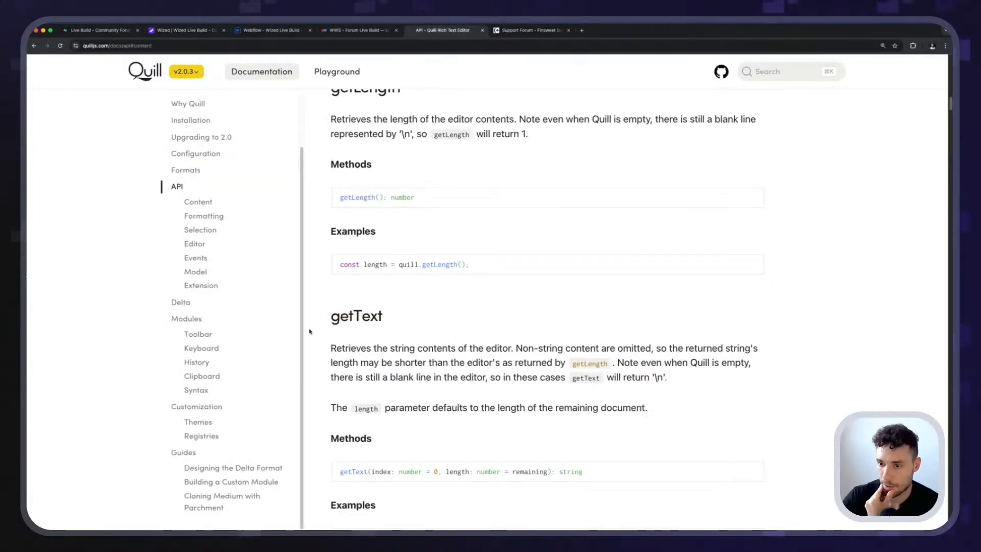
pyautogui.click(581, 30)
pyautogui.write('quill')
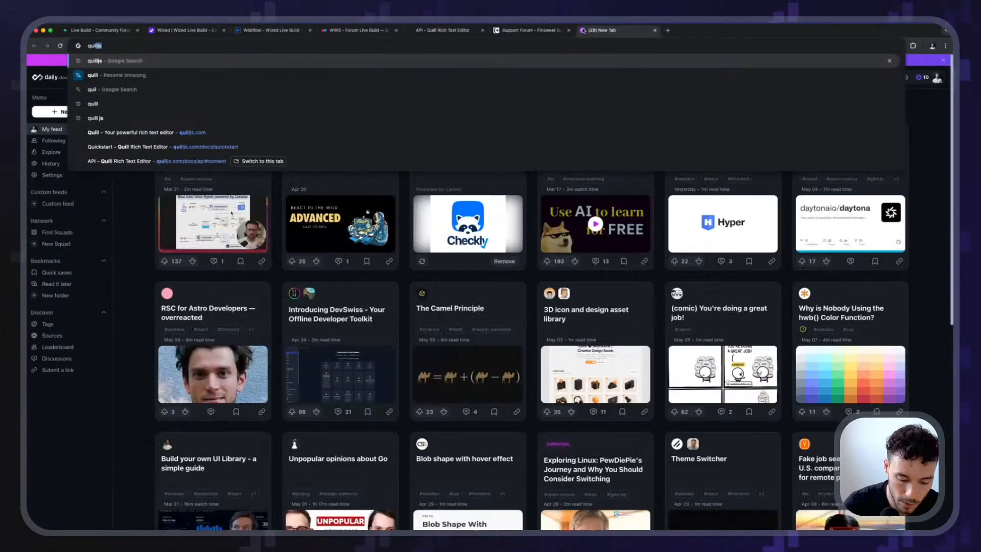
pyautogui.write(' js markdown')
pyautogui.press('Return')
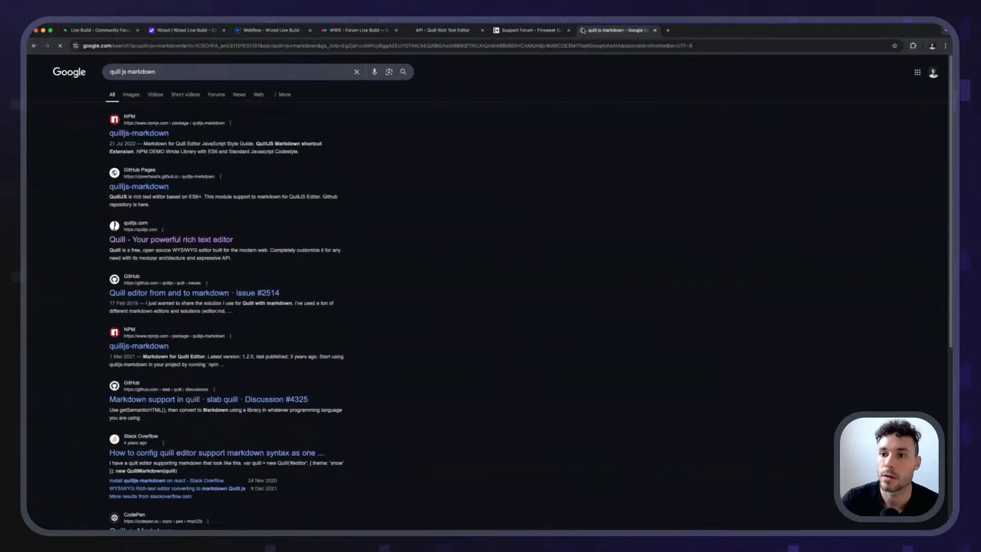
# Open the npm result for quilljs-markdown and read its description, installation and usage examples.
pyautogui.click(136, 137)
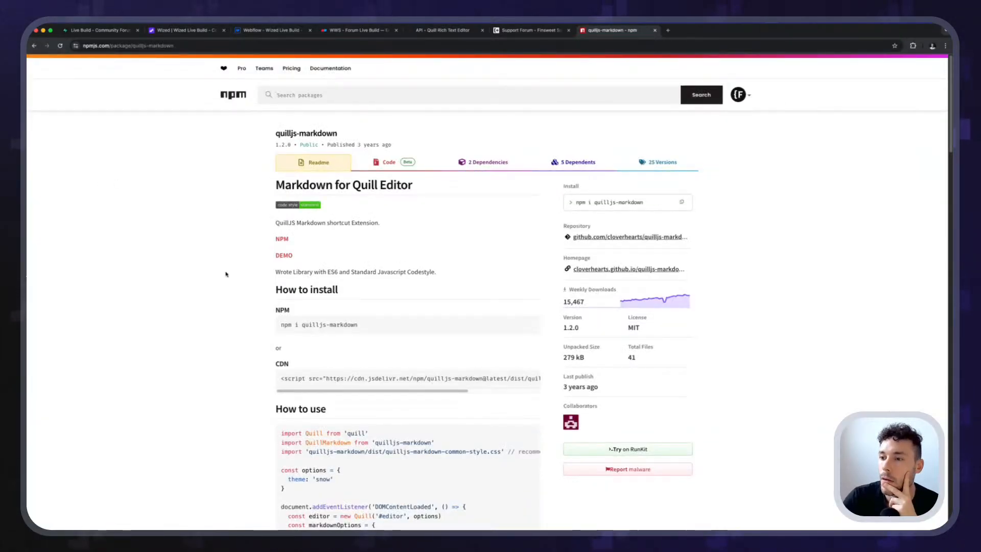
pyautogui.moveTo(274, 223); pyautogui.dragTo(328, 224)
pyautogui.tripleClick(329, 224)
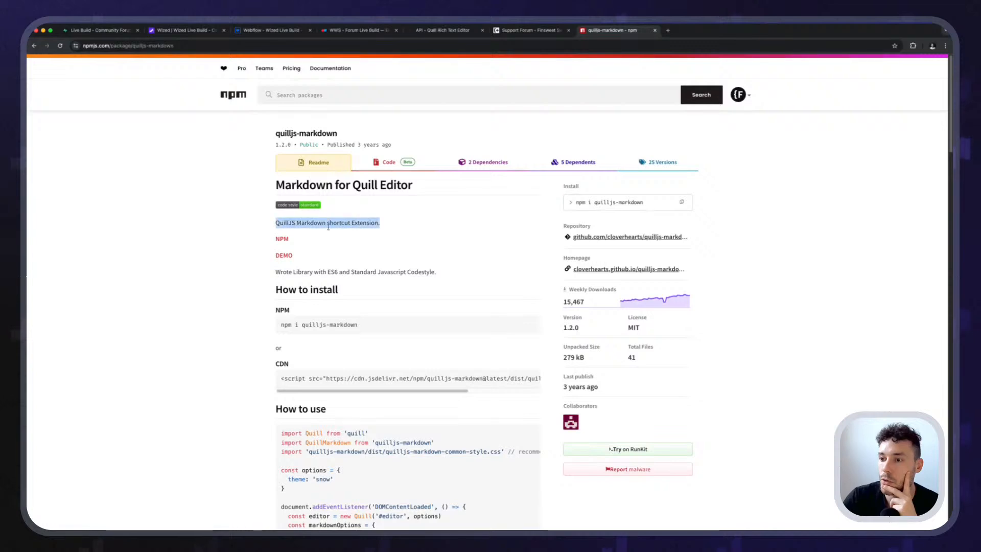
pyautogui.click(319, 224)
pyautogui.scroll(-5, 235, 244)
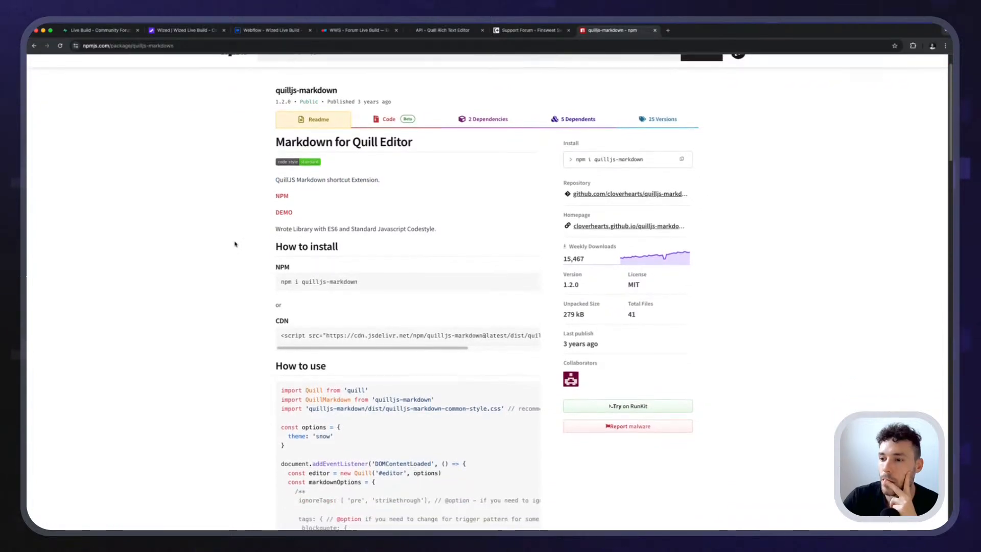
pyautogui.scroll(-4, 235, 244)
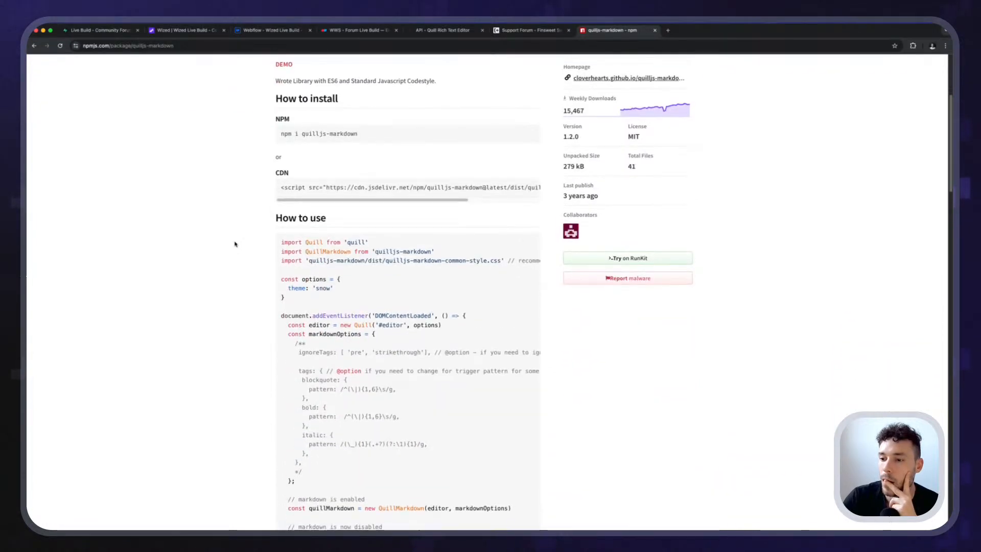
pyautogui.scroll(-4, 235, 244)
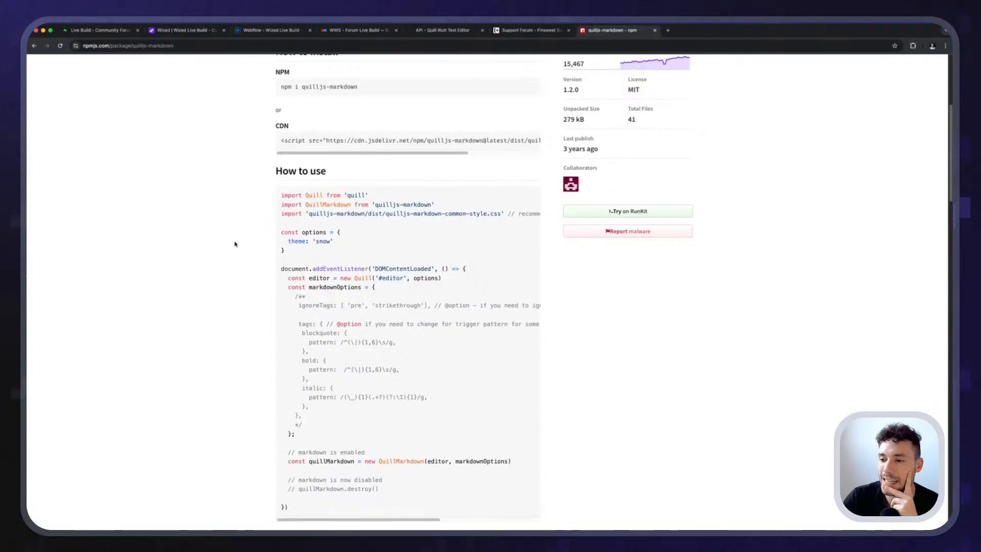
pyautogui.scroll(-1, 235, 244)
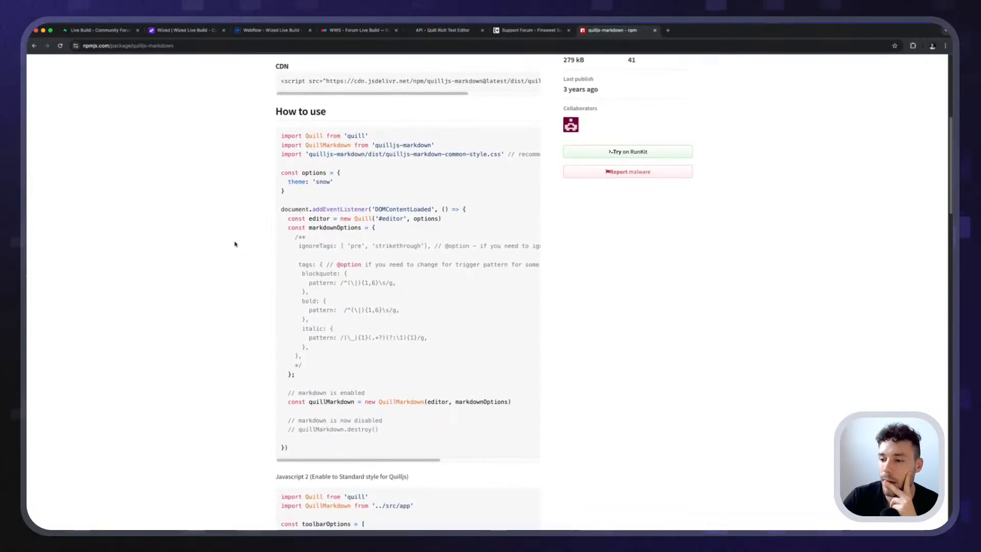
pyautogui.scroll(-2, 235, 244)
pyautogui.scroll(-3, 236, 244)
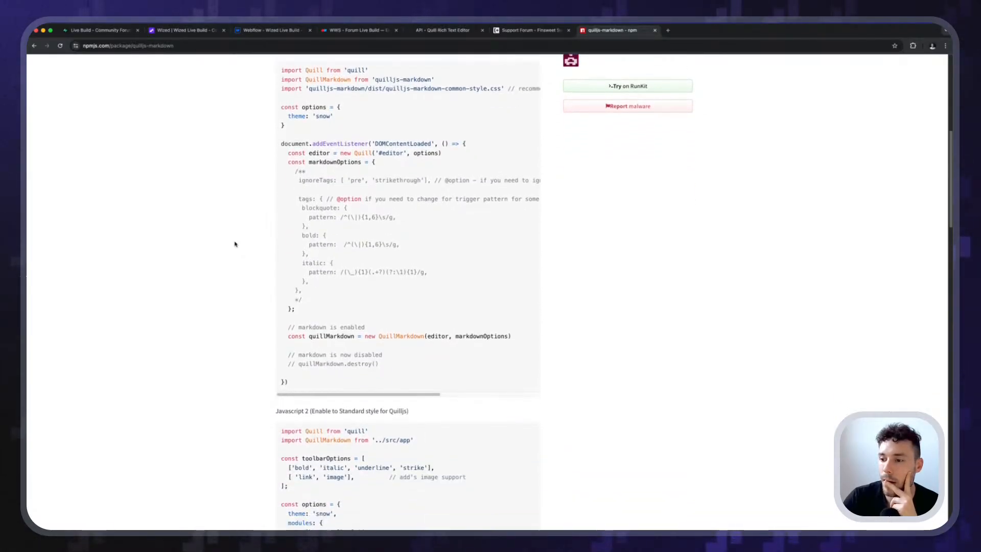
pyautogui.scroll(-5, 235, 244)
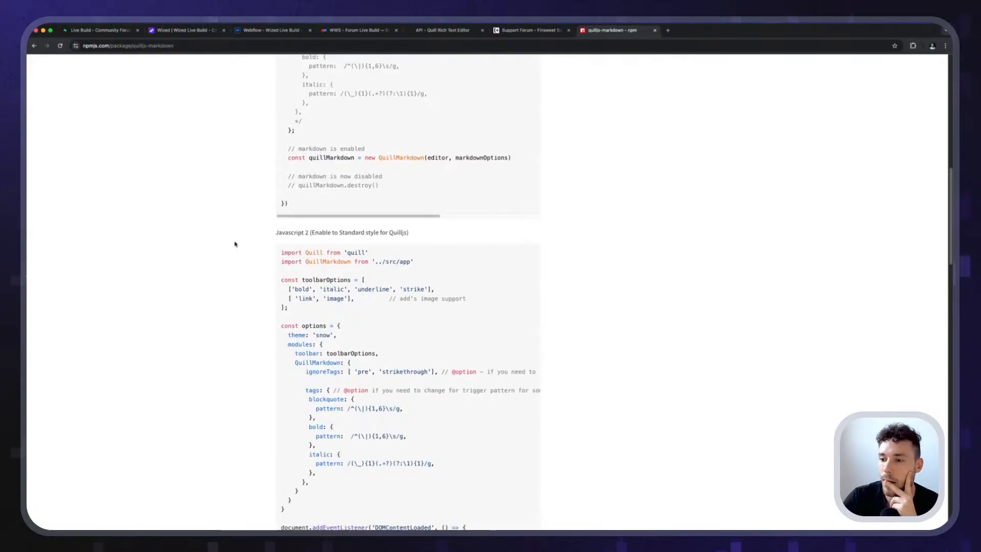
pyautogui.scroll(-10, 236, 244)
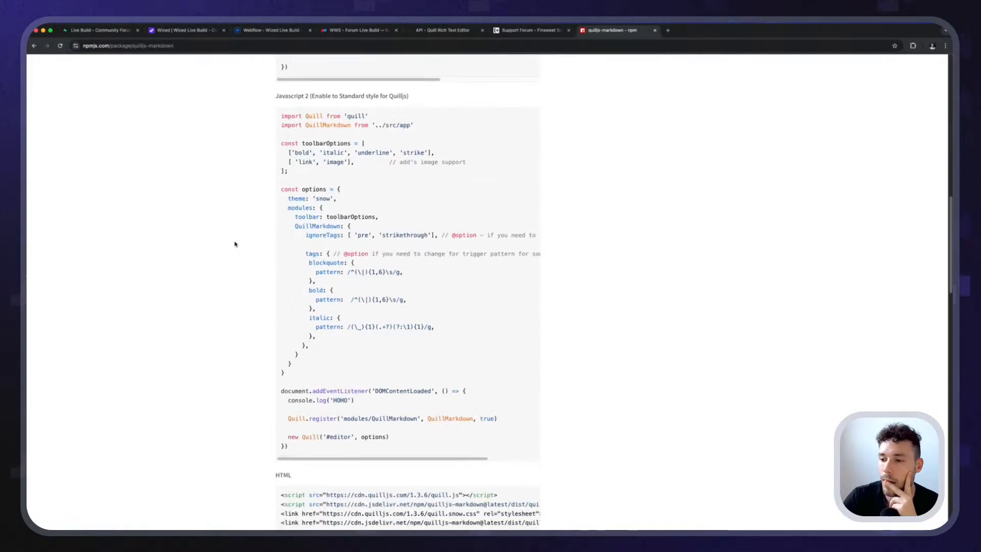
# Go back to the results, open the GitHub issue "Quill editor from and to markdown" #2514, and read it enlarged.
pyautogui.press('super+Left')
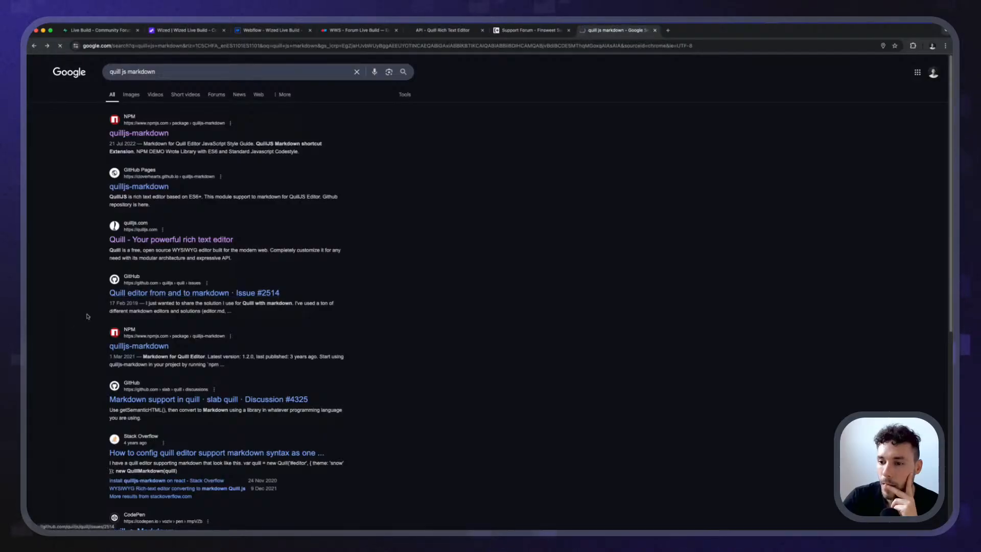
pyautogui.click(241, 294)
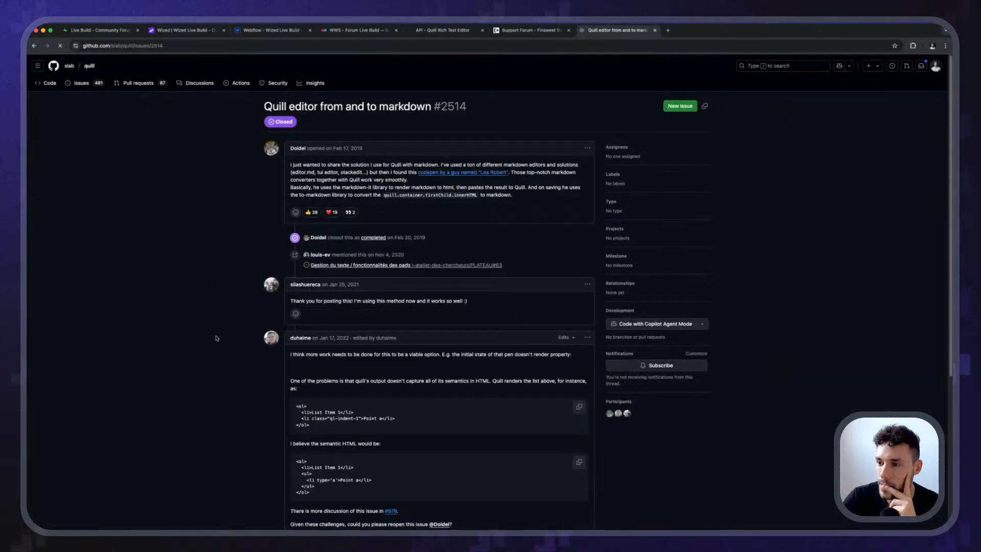
pyautogui.scroll(-10, 214, 352)
pyautogui.press('super+equal')
pyautogui.press('super+equal')
pyautogui.press('super+equal')
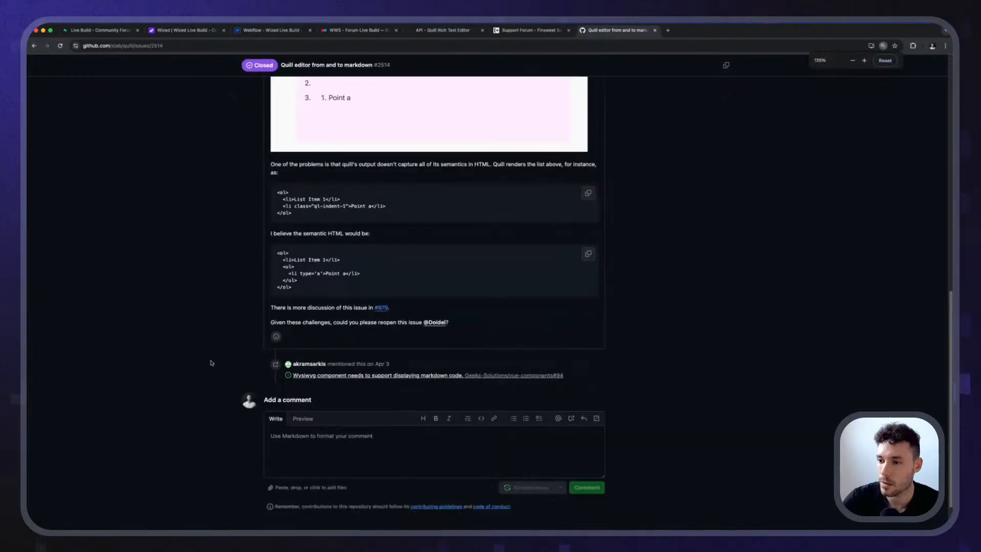
pyautogui.scroll(5, 212, 368)
pyautogui.press('super+equal')
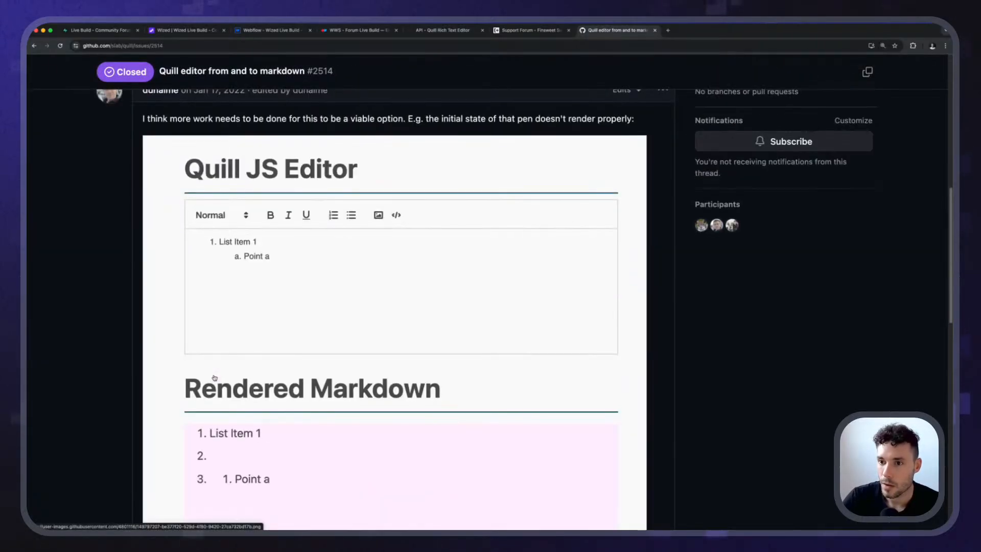
pyautogui.scroll(1, 215, 377)
pyautogui.scroll(-10, 214, 370)
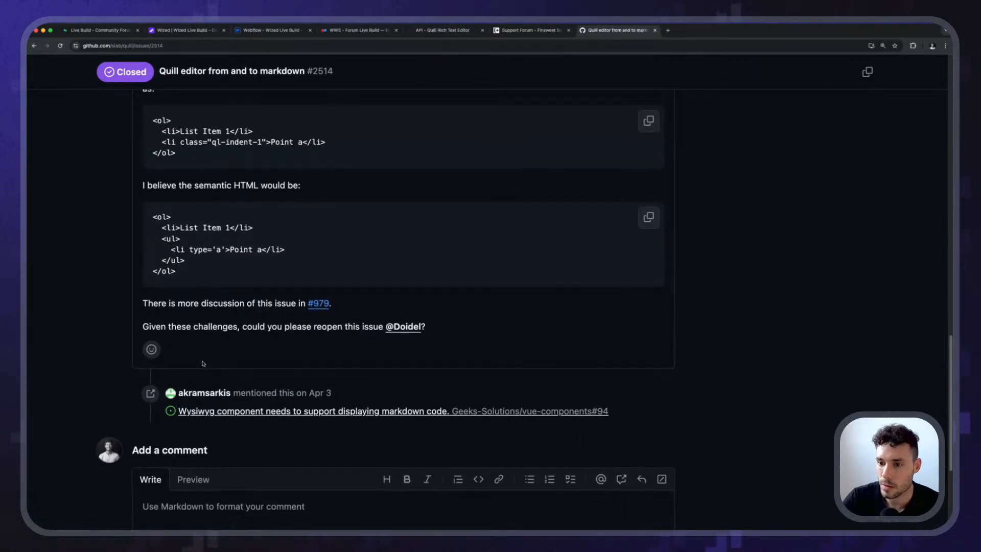
pyautogui.scroll(2, 212, 365)
# Return to the search results, close that browser tab, and shrink the console on the Wized page.
pyautogui.press('super+bracketleft')
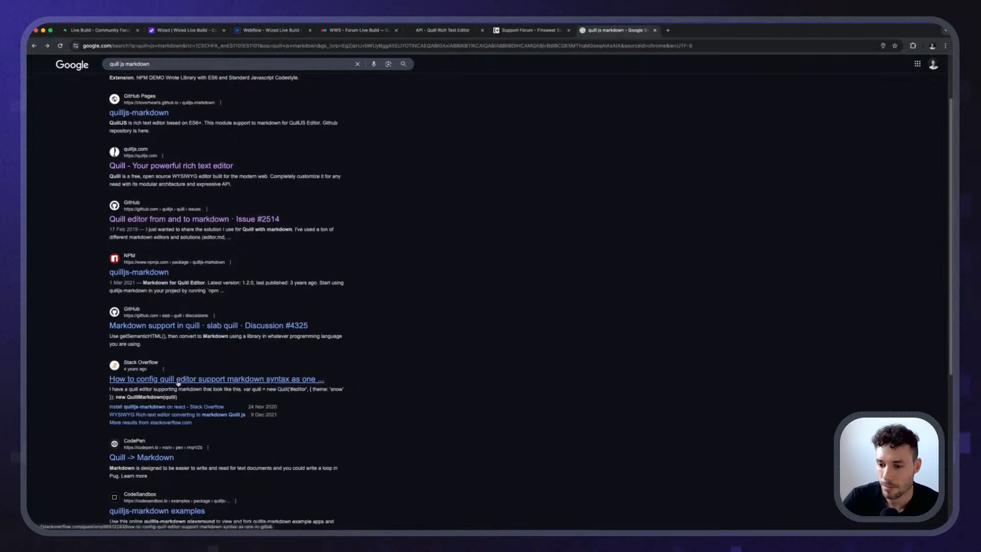
pyautogui.scroll(3, 178, 383)
pyautogui.click(219, 46)
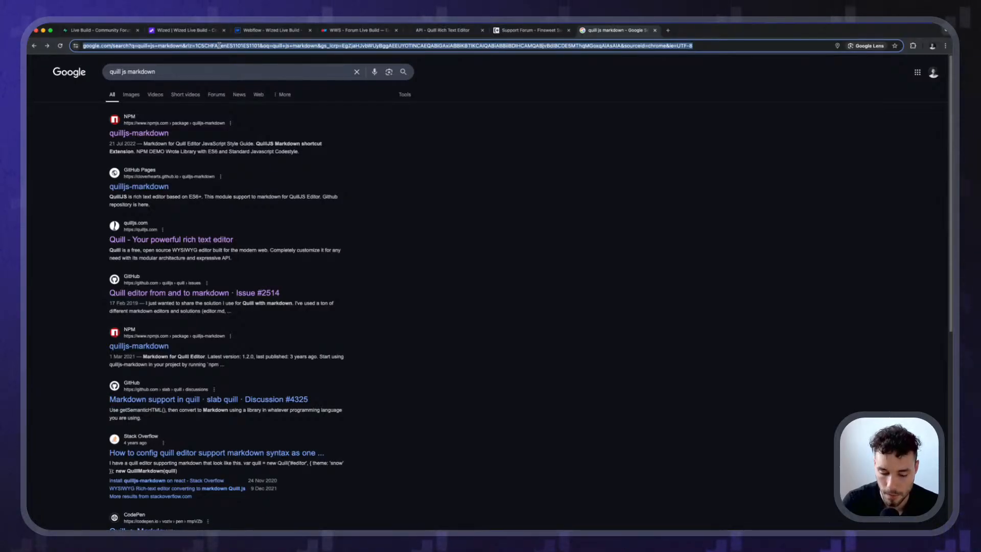
pyautogui.write('s')
pyautogui.press('Escape')
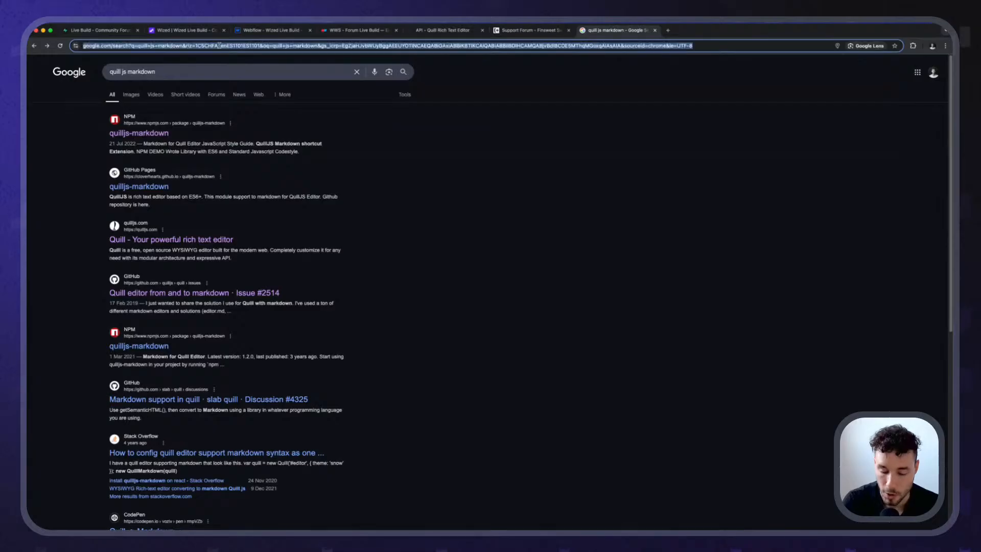
pyautogui.hotkey('ctrl', 'w')
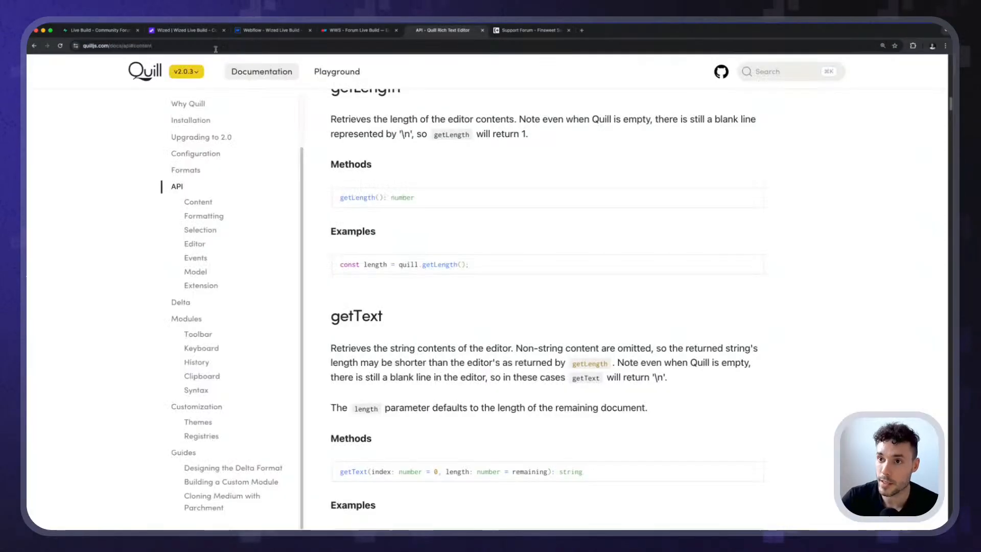
pyautogui.click(203, 31)
pyautogui.moveTo(701, 351); pyautogui.dragTo(704, 416)
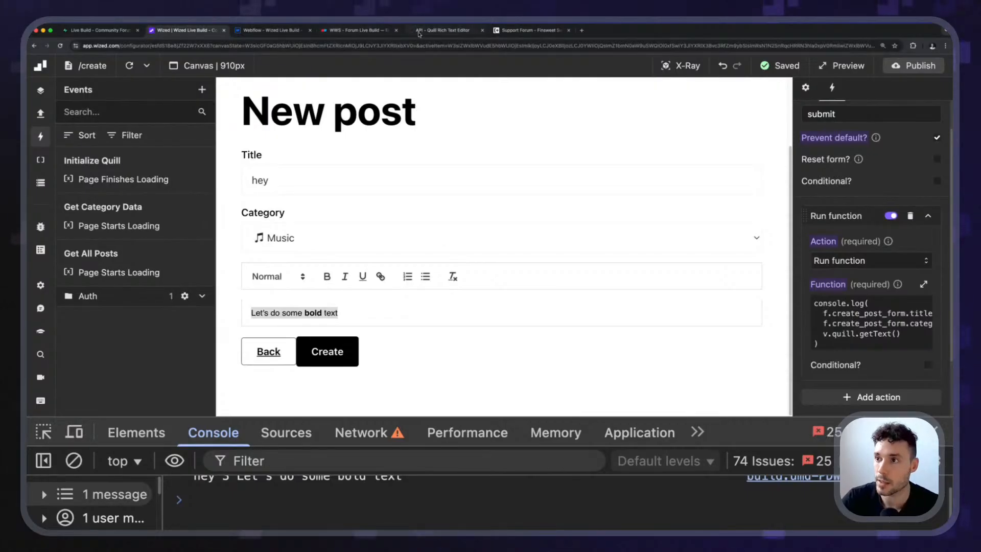
# Find the getSemanticHTML method in the Content section of the Quill API documentation and select its name.
pyautogui.click(424, 31)
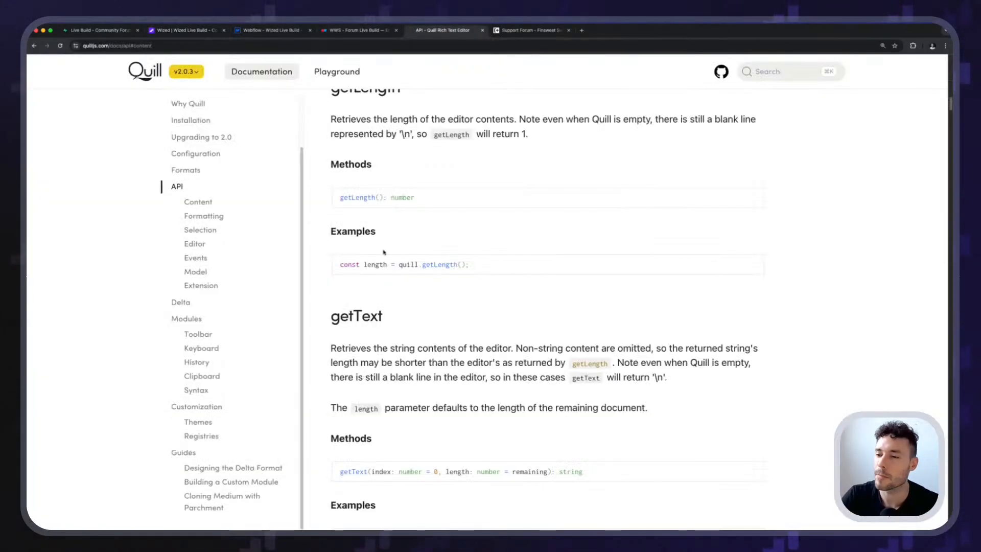
pyautogui.click(199, 201)
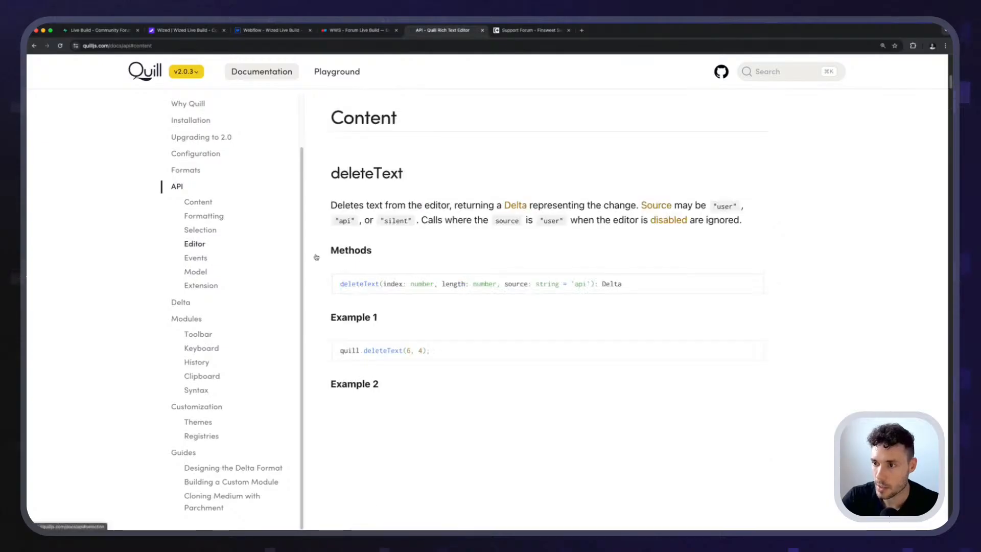
pyautogui.scroll(-10, 426, 333)
pyautogui.scroll(-10, 427, 332)
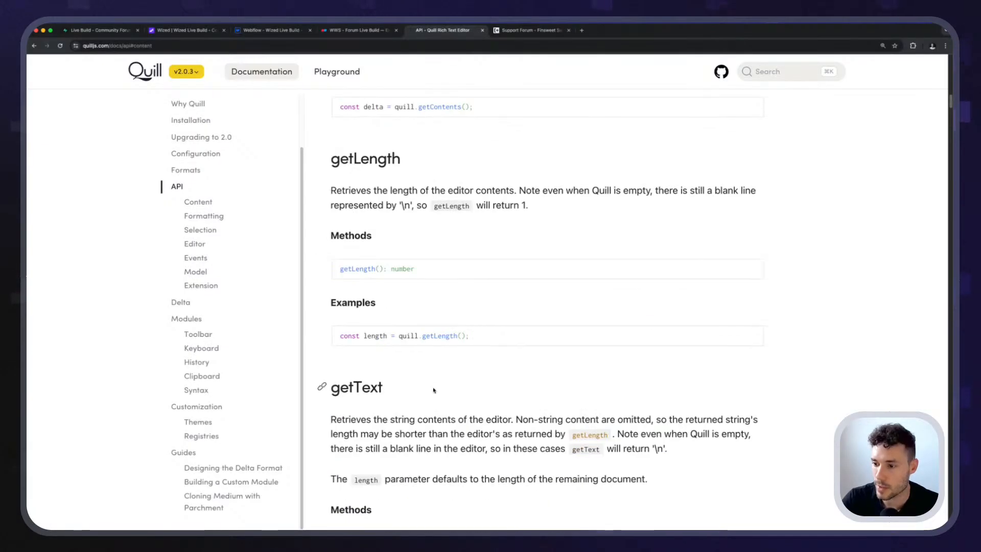
pyautogui.doubleClick(410, 233)
pyautogui.hotkey('ctrl', 'c')
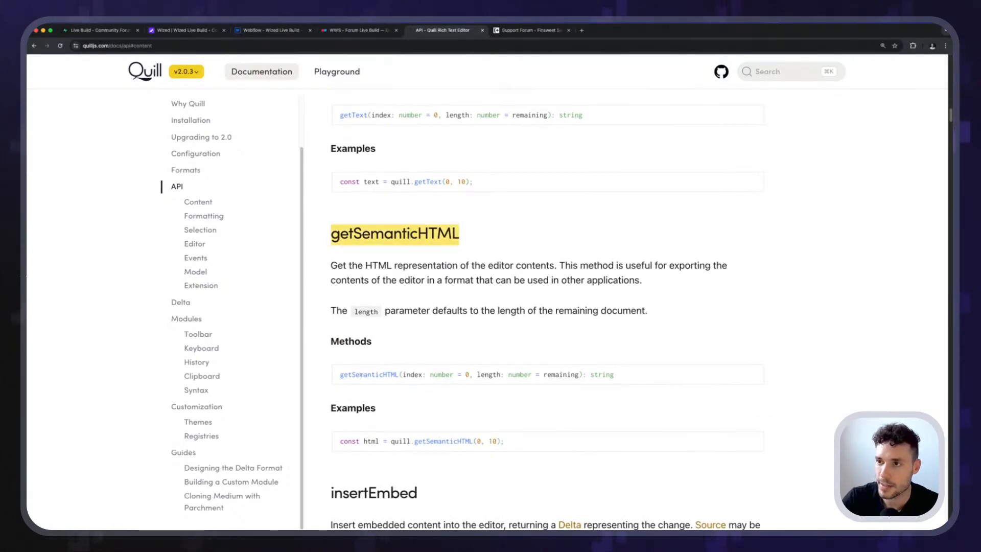
# Switch to the Wized project and replace getText with getSemanticHTML in the form submission's console.log function.
pyautogui.click(199, 30)
pyautogui.click(879, 322)
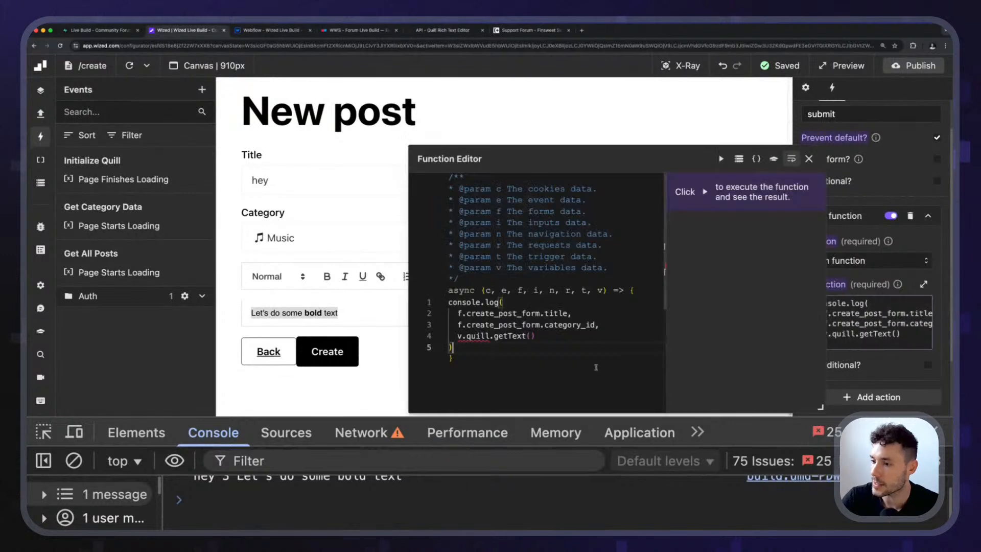
pyautogui.doubleClick(505, 337)
pyautogui.hotkey('ctrl', 'v')
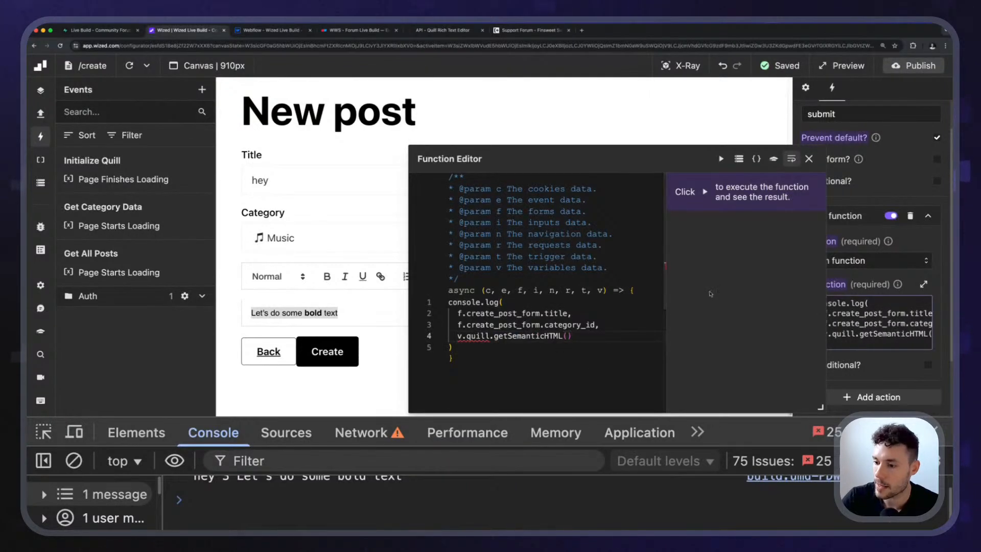
pyautogui.click(809, 159)
# Reload the New post page preview and enter "dfgh" as the post title.
pyautogui.click(129, 66)
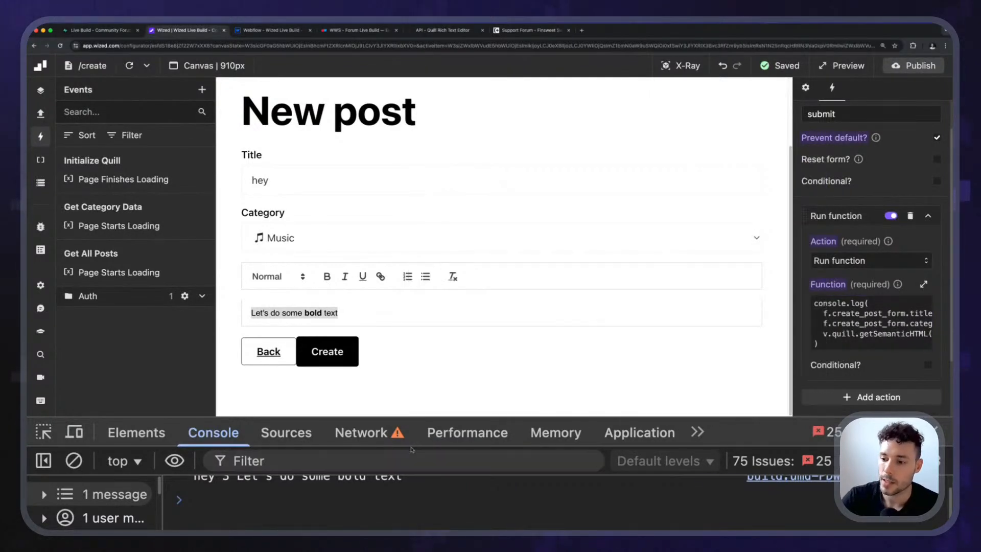
pyautogui.click(270, 259)
pyautogui.write('dfgh')
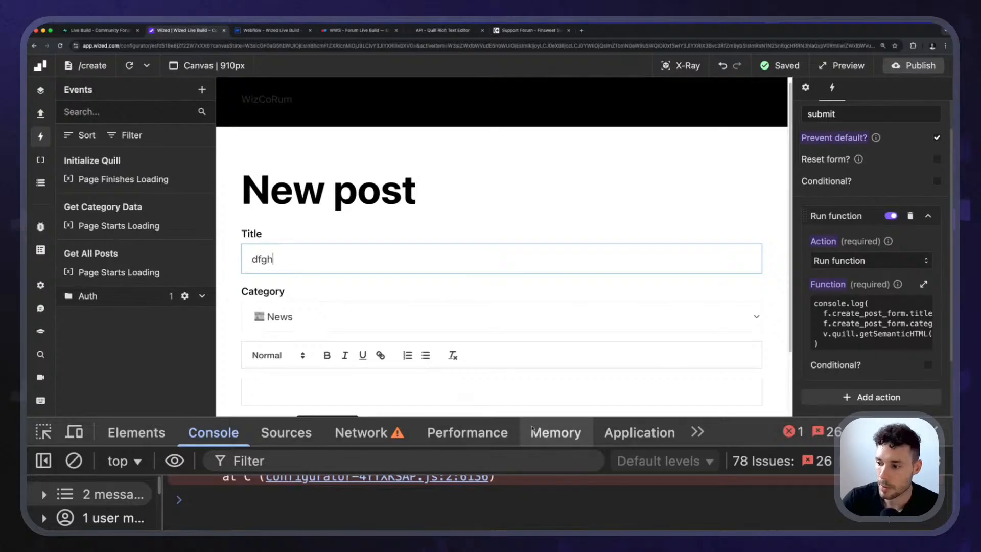
# Enlarge the developer console area below the form and clear all of its logged messages.
pyautogui.moveTo(526, 418); pyautogui.dragTo(526, 335)
pyautogui.scroll(-3, 422, 278)
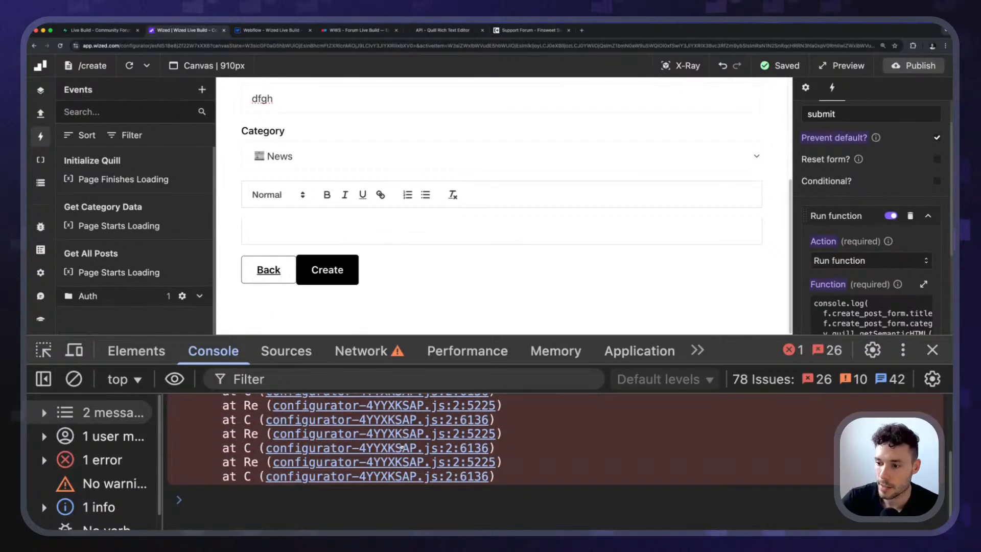
pyautogui.scroll(-5, 398, 455)
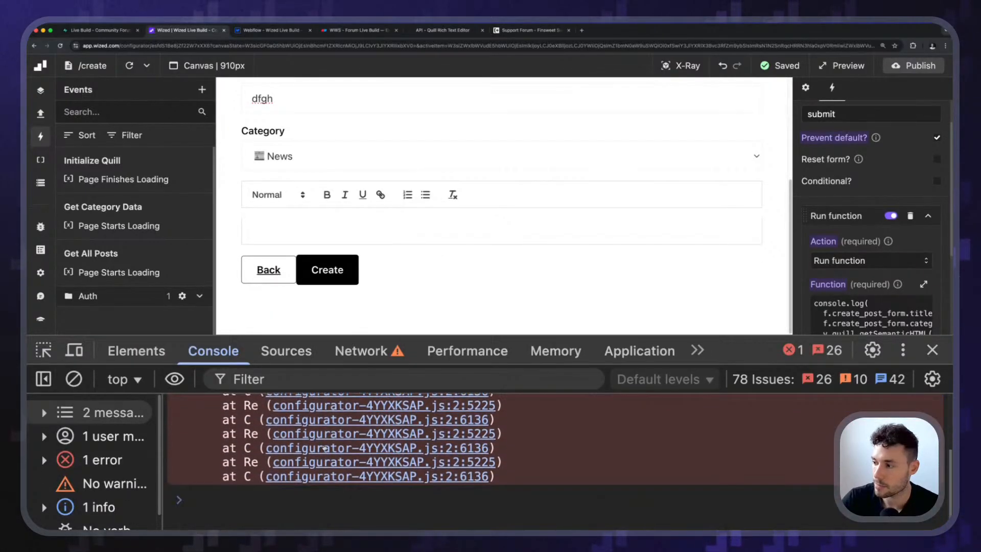
pyautogui.click(73, 378)
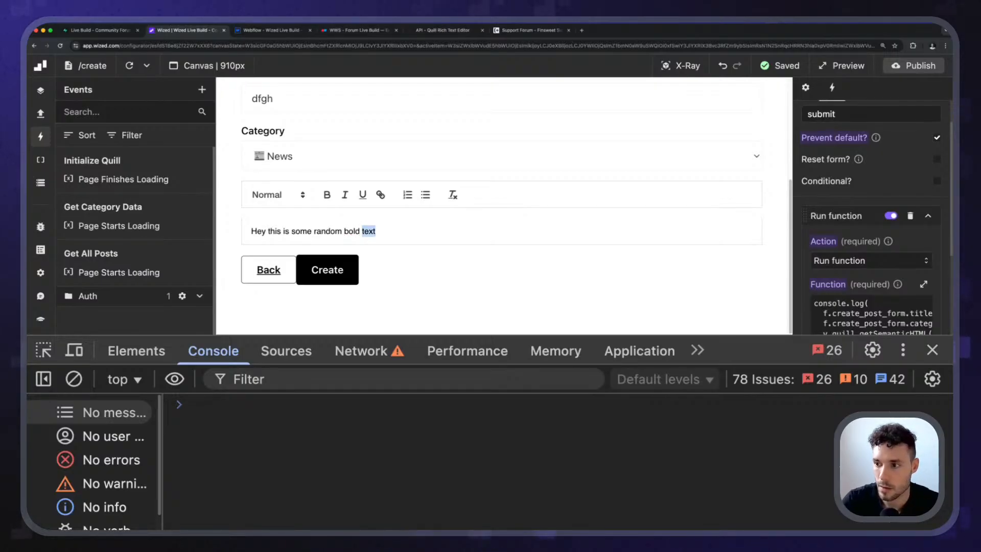
# Write "Hey this is some random bold text" in the post editor, make "bold text" bold, and submit the form with Create.
pyautogui.click(335, 193)
pyautogui.click(371, 251)
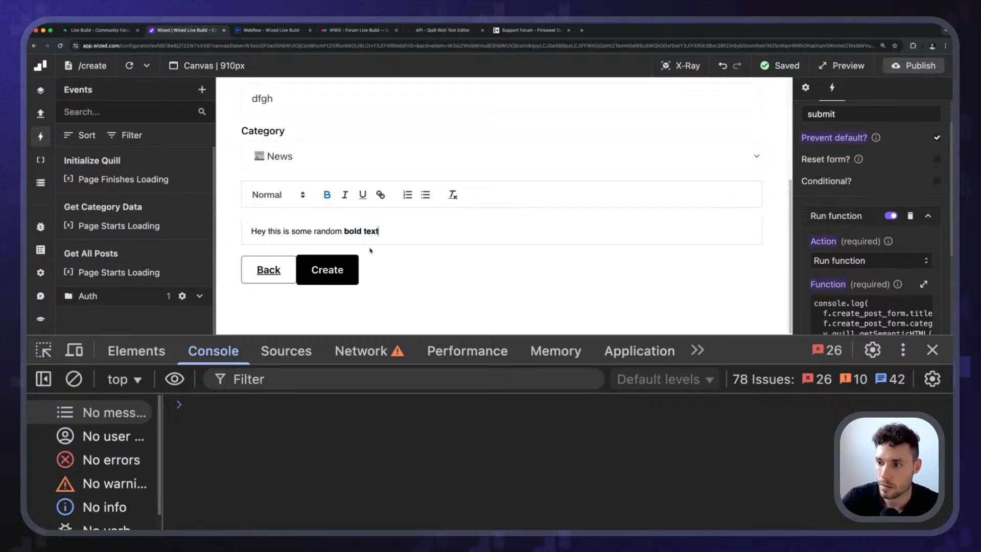
pyautogui.click(324, 279)
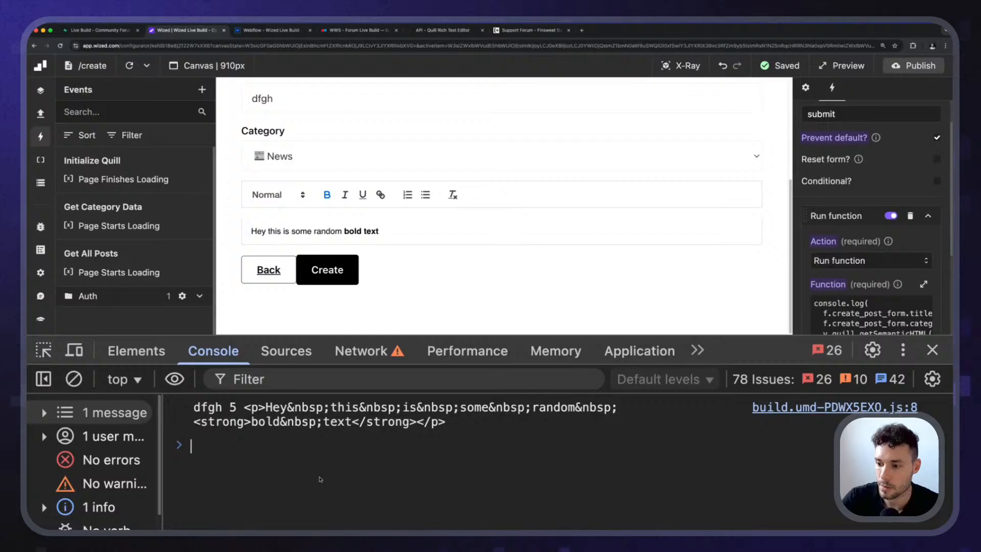
pyautogui.click(321, 479)
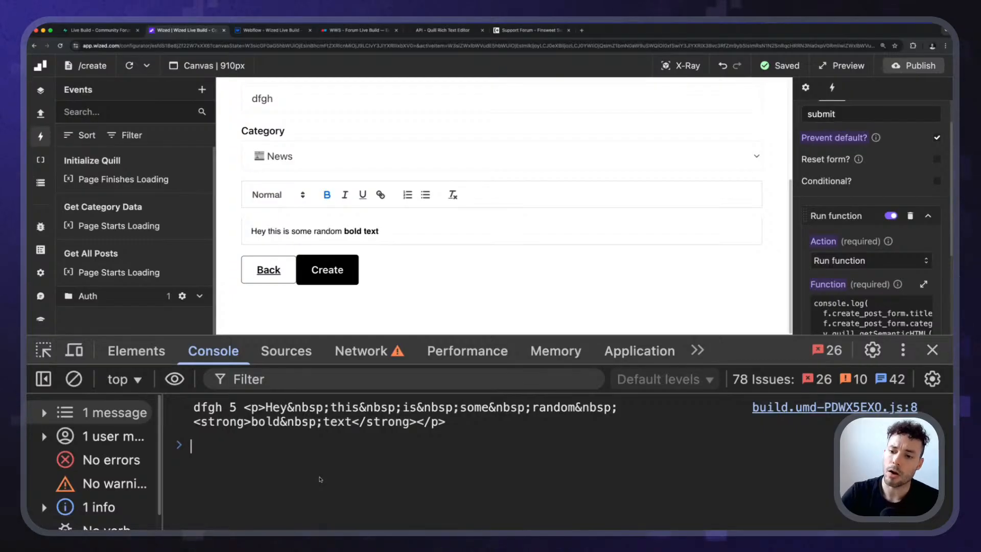
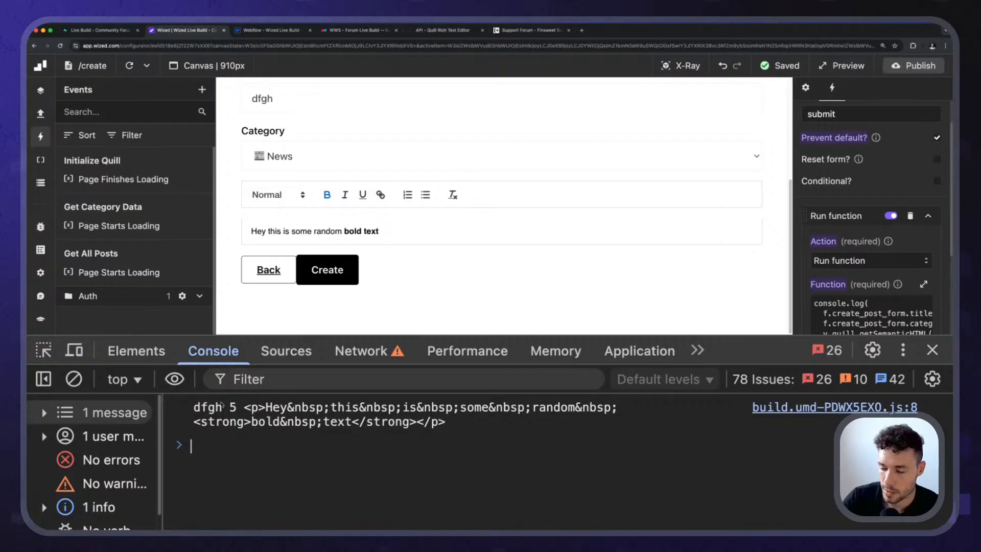
# Add the line "<script>console.log('hey')</script>" below the existing text in the post editor and submit the form with Create.
pyautogui.moveTo(194, 406)
pyautogui.mouseDown()
pyautogui.moveTo(488, 432)
pyautogui.moveTo(178, 408)
pyautogui.mouseUp()
pyautogui.click(486, 437)
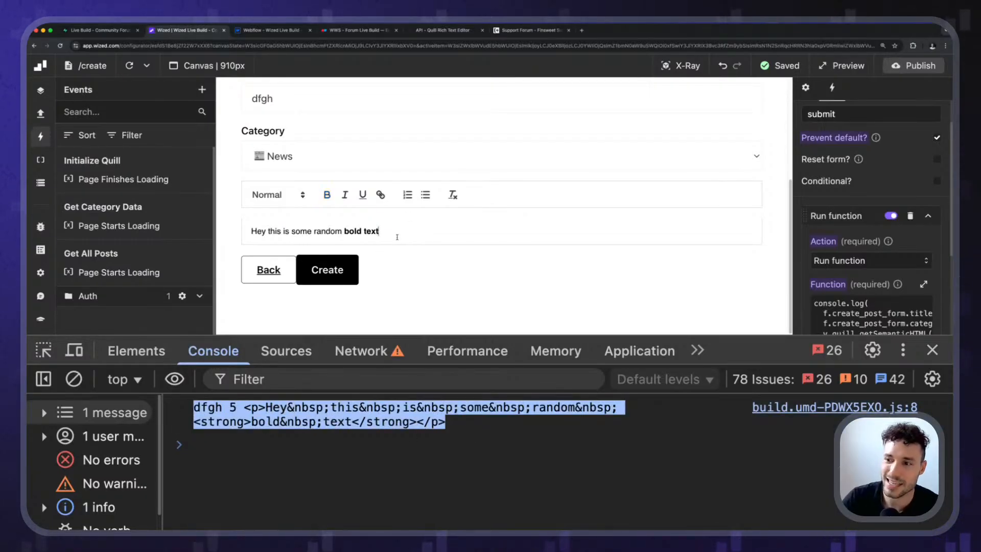
pyautogui.click(397, 237)
pyautogui.press('Return')
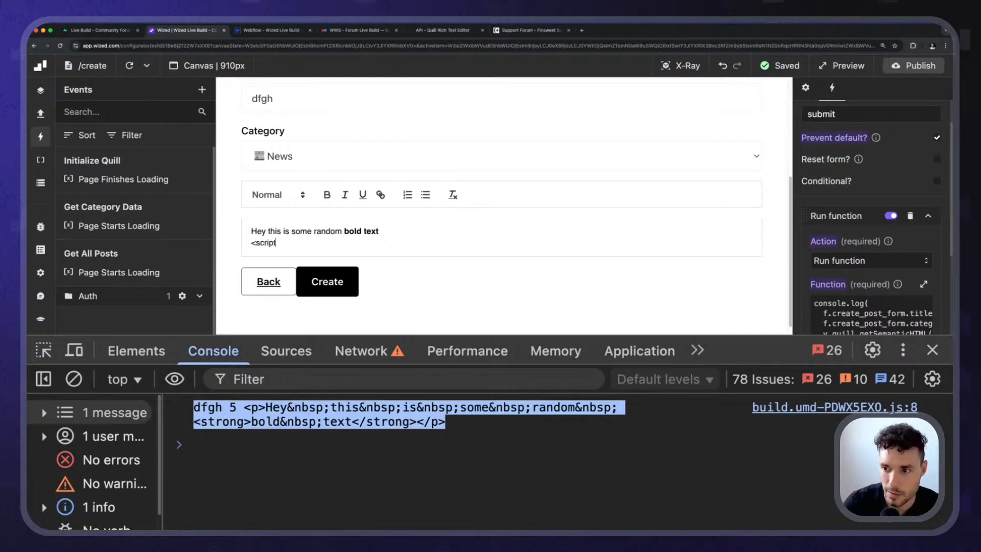
pyautogui.write("<script>console.log('hey")
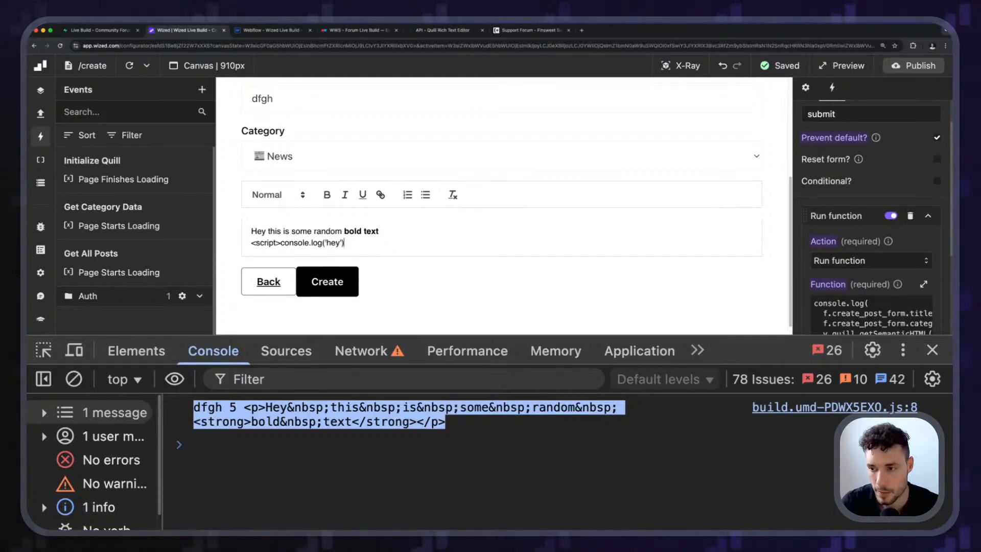
pyautogui.write("')</script>")
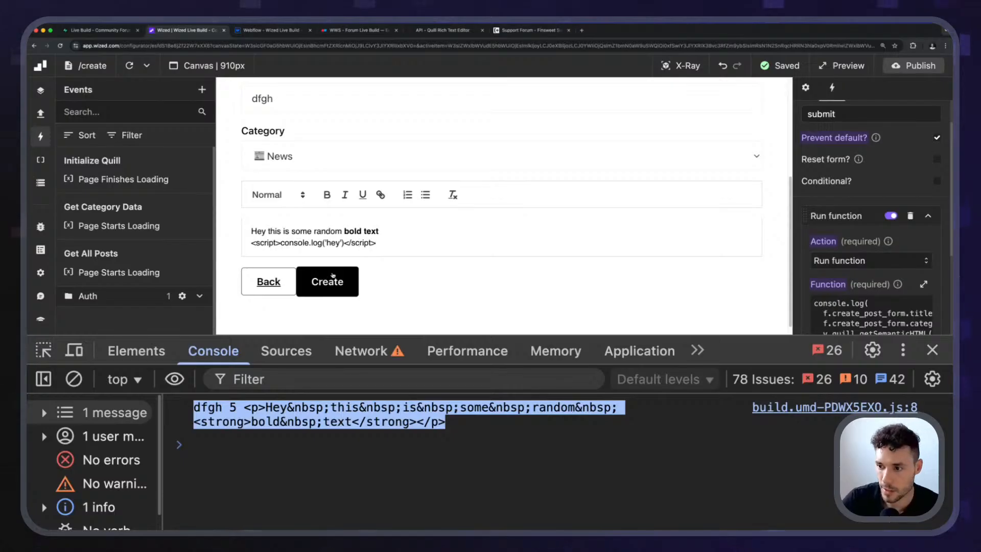
pyautogui.click(333, 276)
pyautogui.click(462, 493)
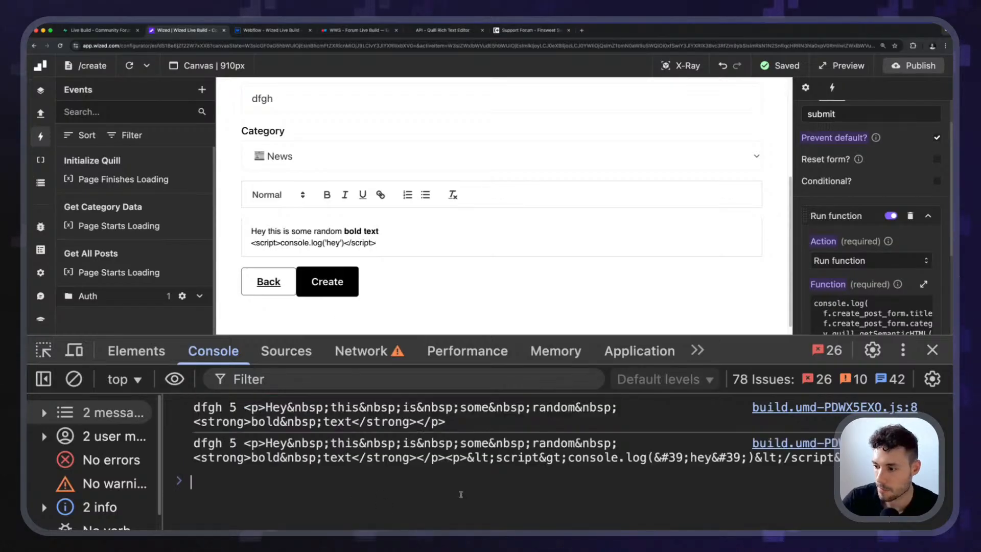
# Check how the script line was logged, then clear the console messages and close the developer tools.
pyautogui.moveTo(495, 457); pyautogui.dragTo(789, 463)
pyautogui.click(789, 462)
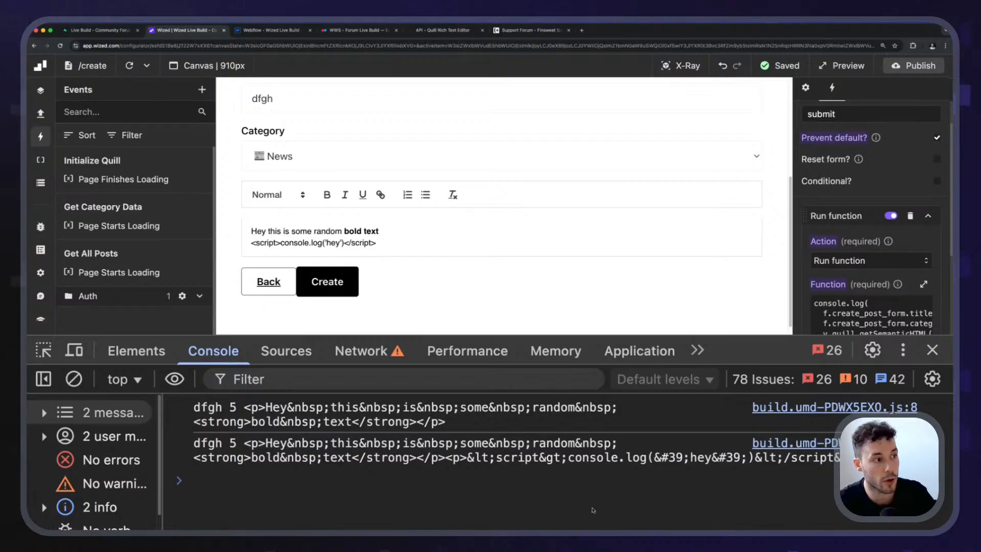
pyautogui.moveTo(381, 245); pyautogui.dragTo(327, 231)
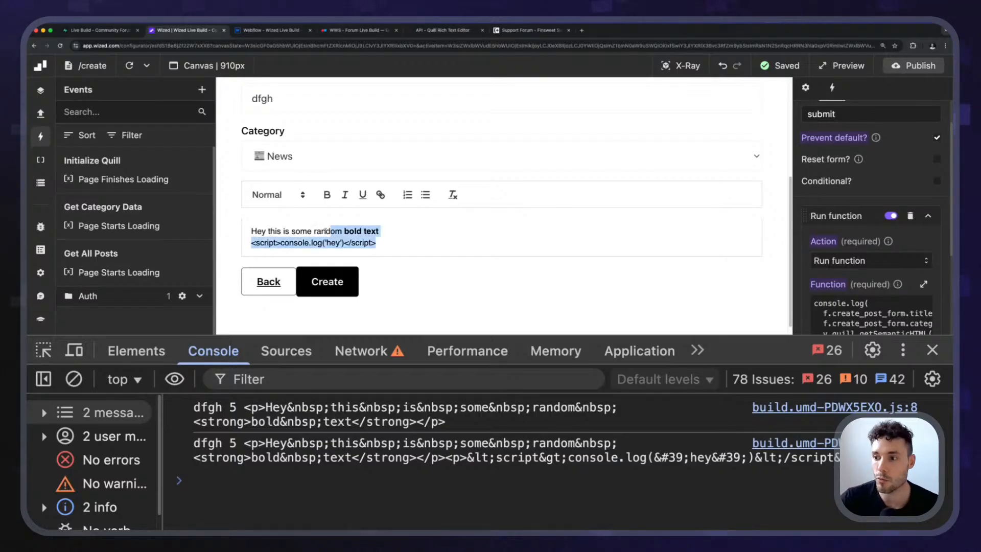
pyautogui.click(449, 253)
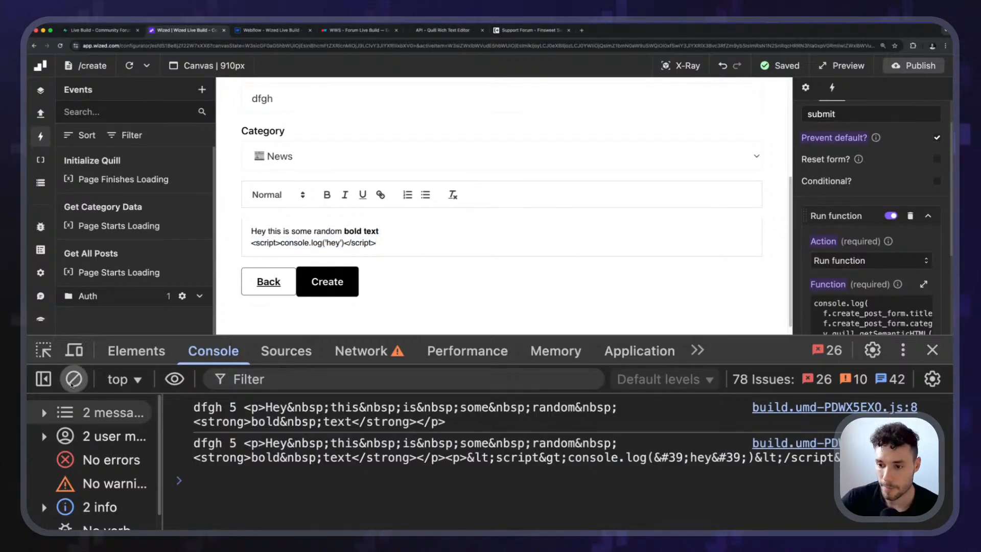
pyautogui.click(74, 379)
pyautogui.moveTo(717, 351); pyautogui.dragTo(718, 383)
pyautogui.click(934, 383)
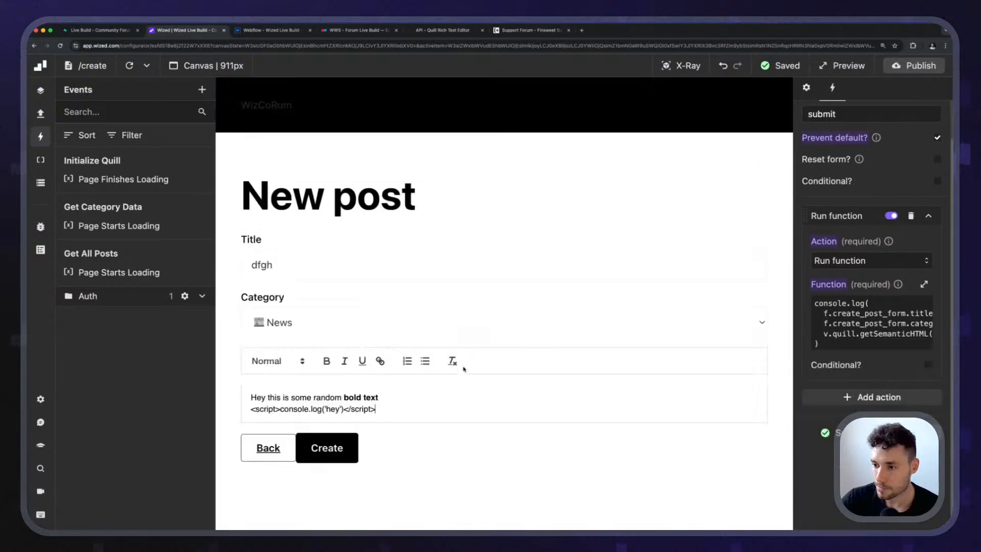
pyautogui.moveTo(406, 414); pyautogui.dragTo(249, 397)
pyautogui.click(277, 409)
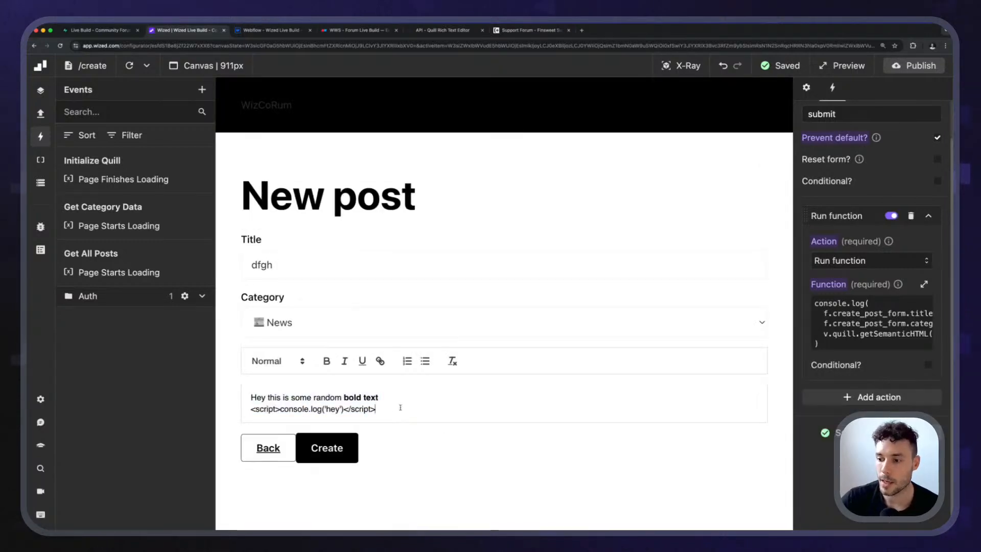
pyautogui.moveTo(400, 407); pyautogui.dragTo(252, 381)
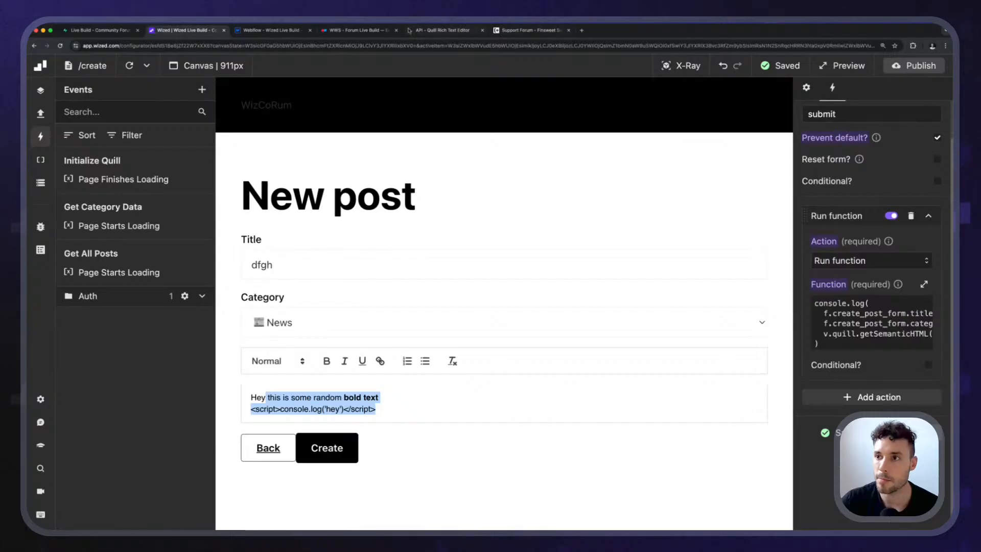
# Switch to Supabase and review the columns of the posts table, including user_id and category_id.
pyautogui.click(100, 30)
pyautogui.click(95, 226)
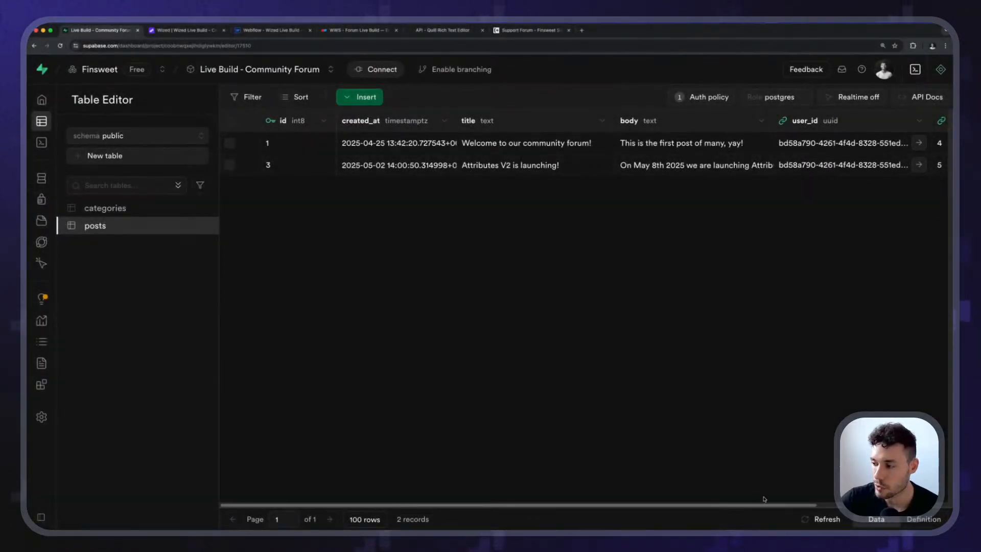
pyautogui.moveTo(786, 505); pyautogui.dragTo(909, 503)
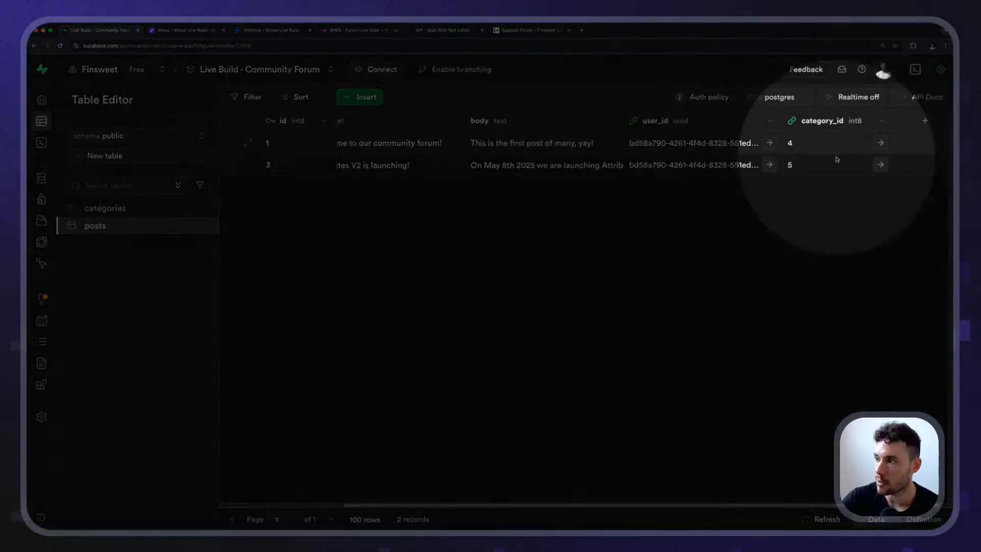
pyautogui.moveTo(716, 508); pyautogui.dragTo(428, 488)
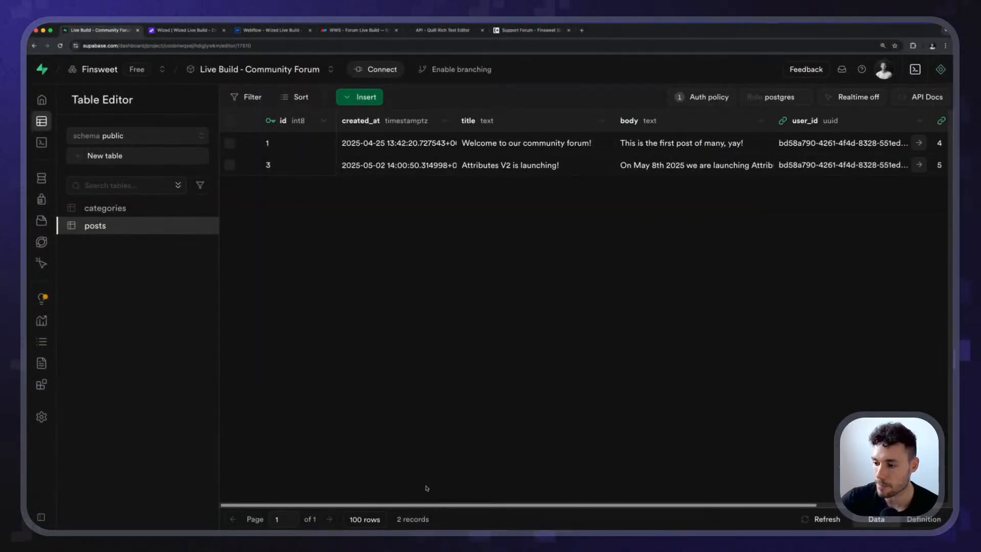
# Switch back to Wized and create a request named create_post in the Posts folder using the Supabase app.
pyautogui.click(183, 32)
pyautogui.click(41, 113)
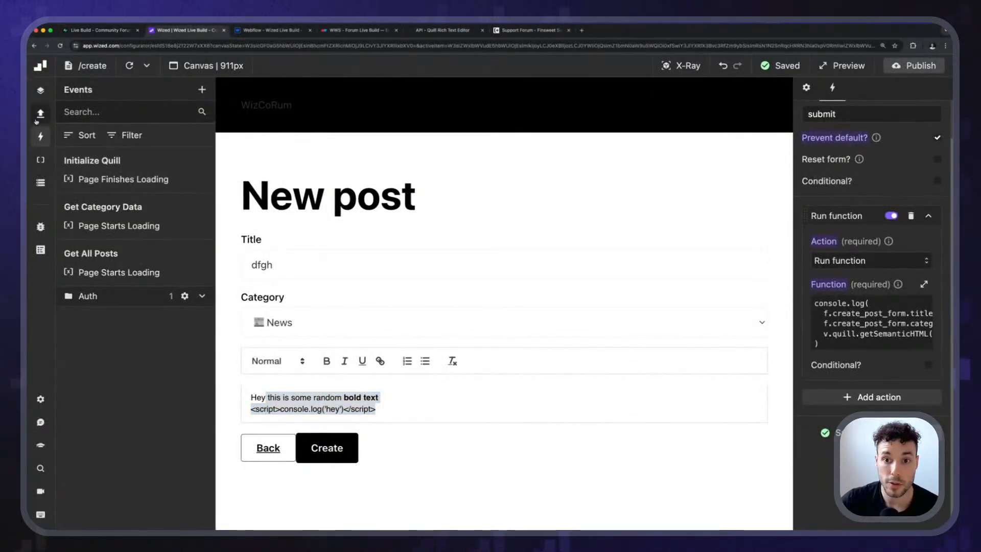
pyautogui.click(185, 90)
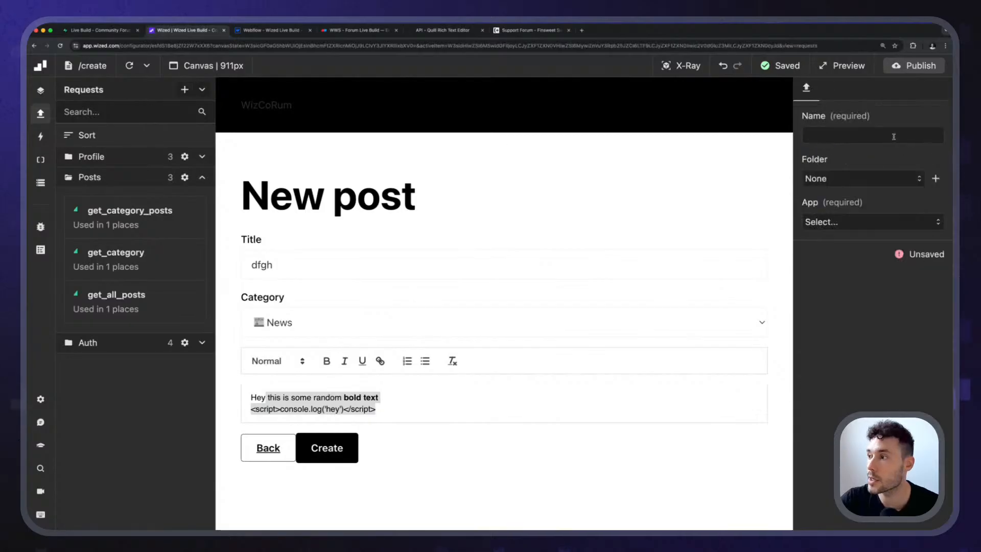
pyautogui.click(893, 136)
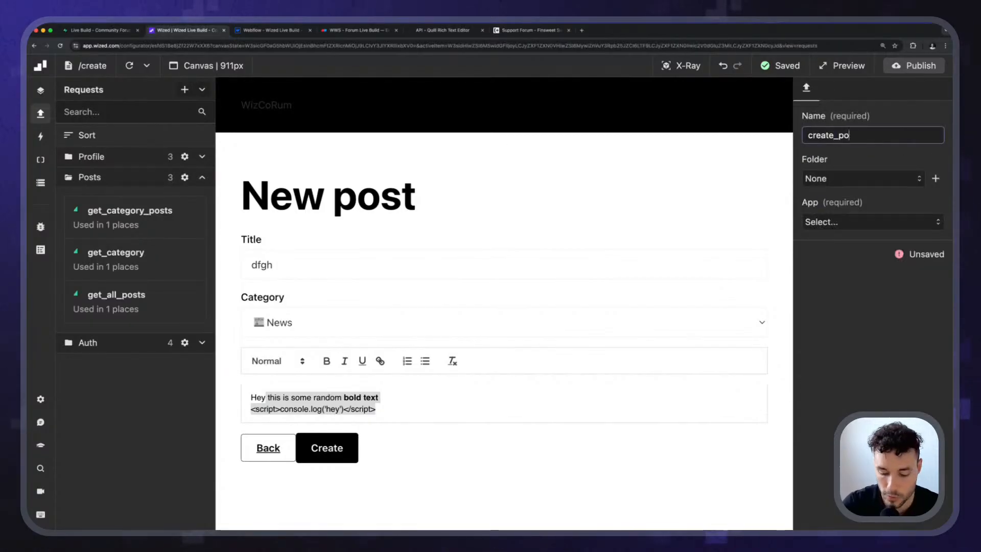
pyautogui.click(859, 179)
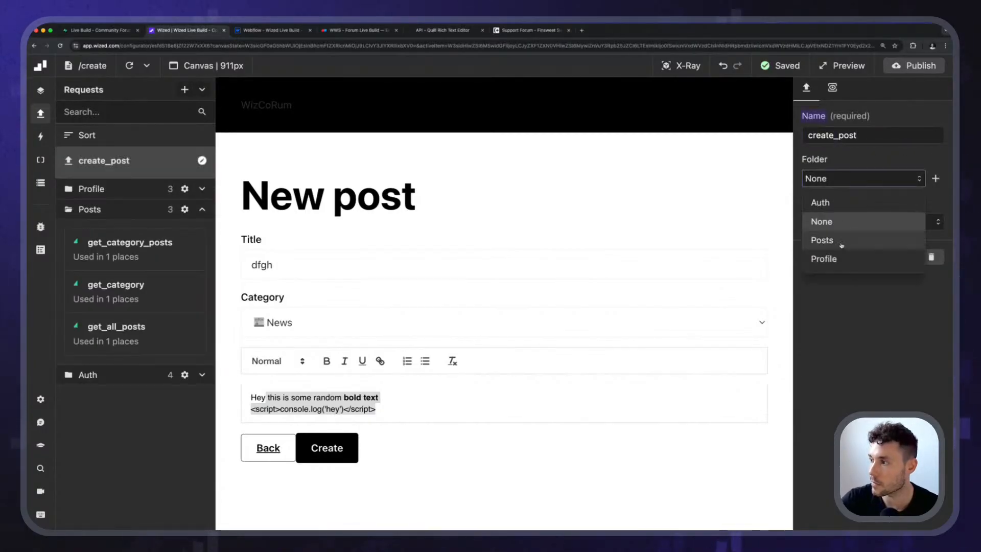
pyautogui.click(841, 240)
pyautogui.click(869, 221)
pyautogui.click(842, 248)
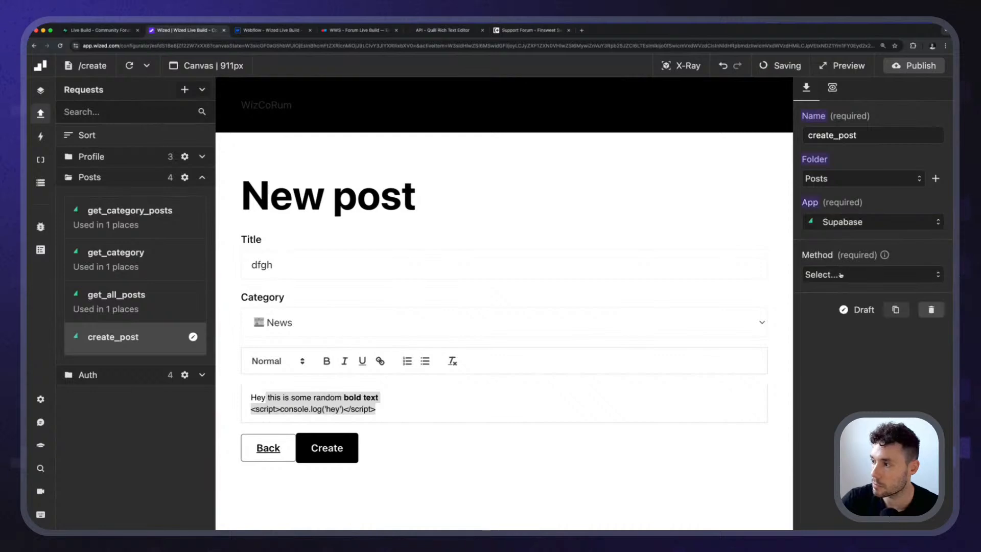
# Set the create_post request's method to Create item and its table to posts.
pyautogui.click(868, 274)
pyautogui.click(868, 323)
pyautogui.click(837, 350)
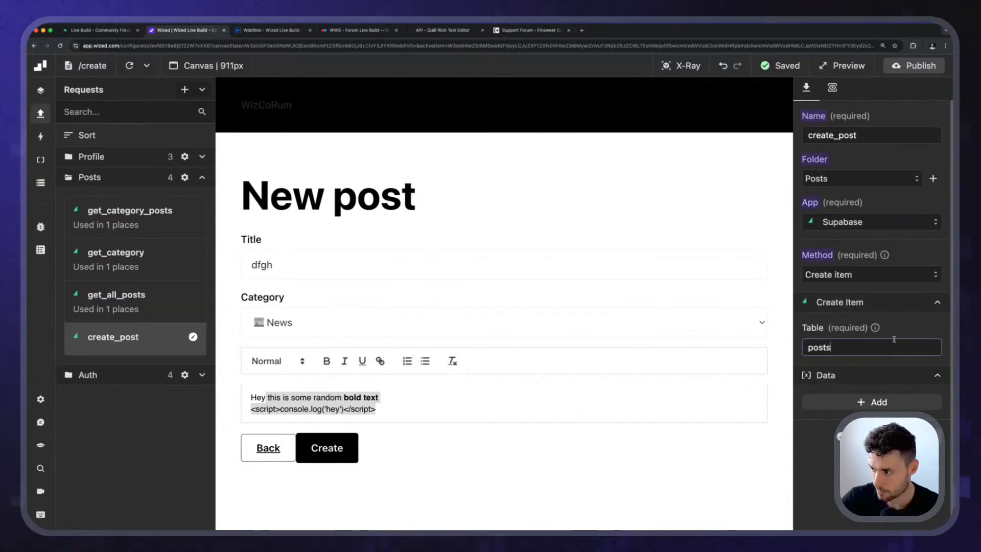
pyautogui.click(913, 333)
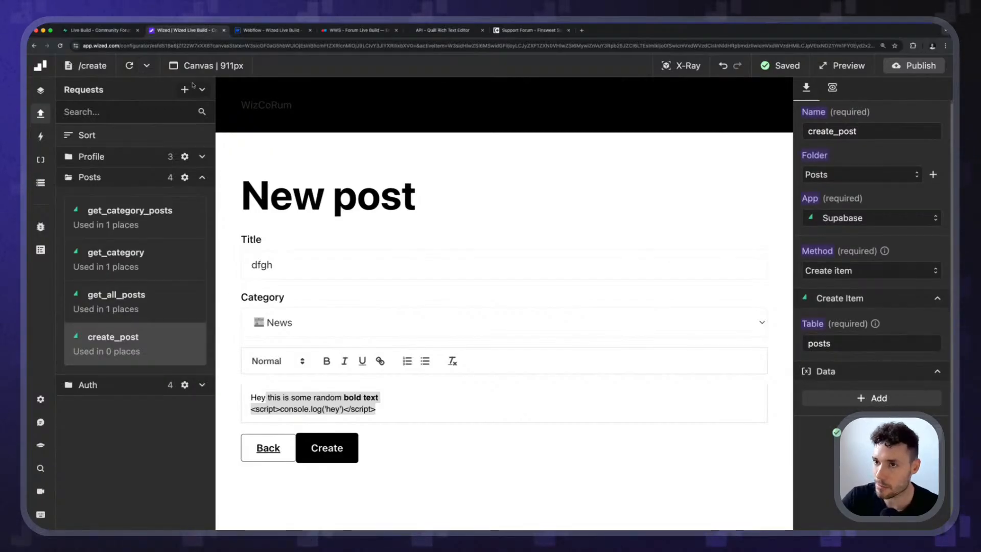
# Add a data item to the create_post request with key title and a value returning f.create_post_form.title.
pyautogui.click(871, 398)
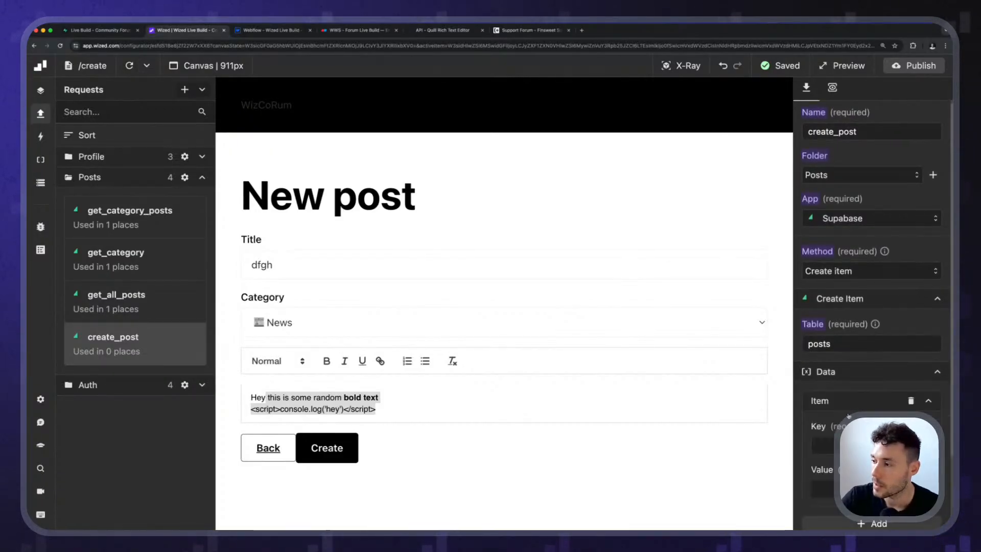
pyautogui.scroll(-3, 872, 358)
pyautogui.click(831, 321)
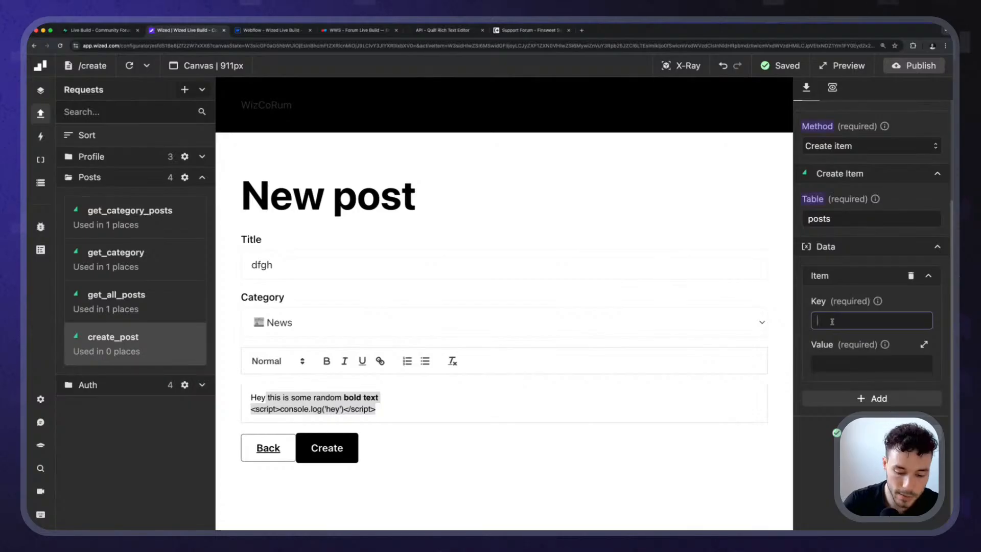
pyautogui.write('title')
pyautogui.press('Tab')
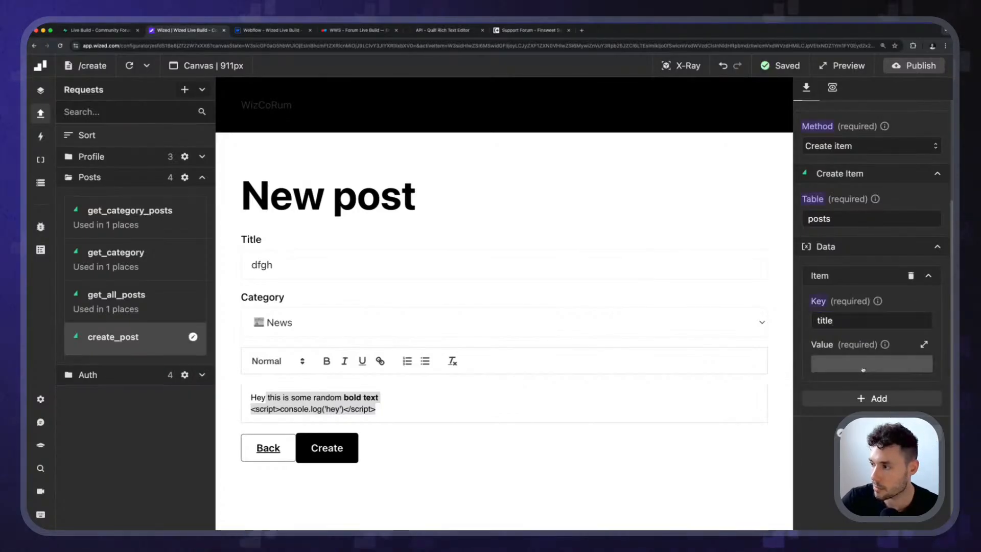
pyautogui.write('f.')
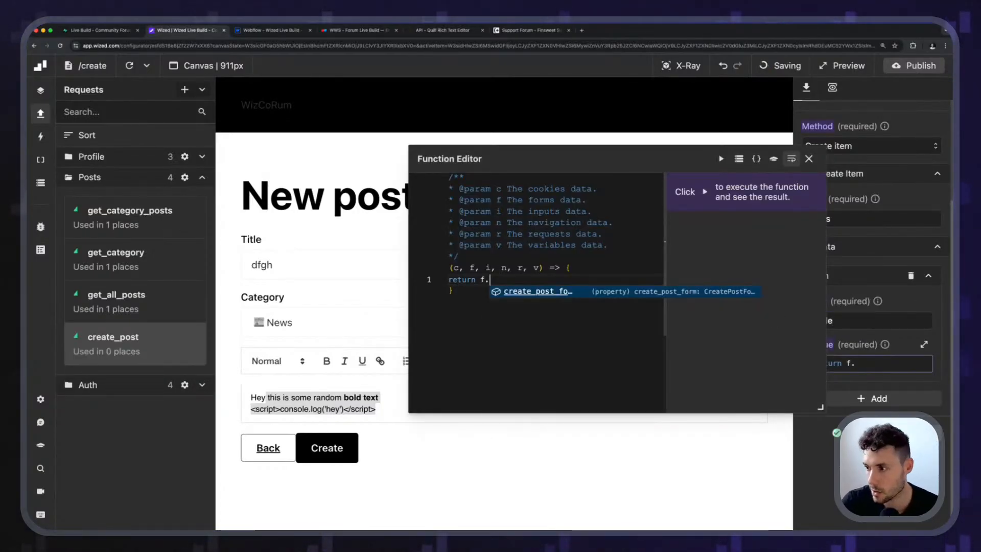
pyautogui.press('Tab')
pyautogui.write('.')
pyautogui.press('Down')
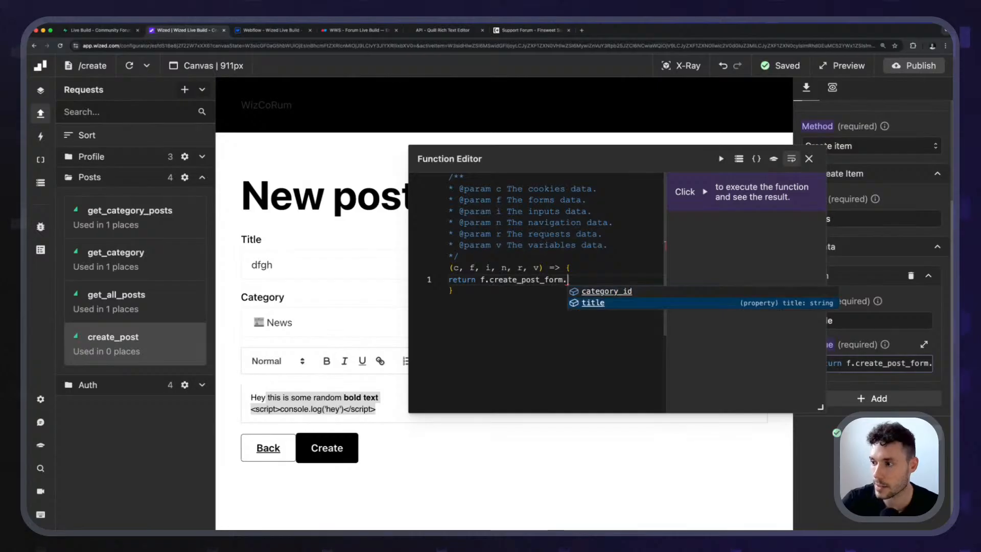
pyautogui.press('Tab')
pyautogui.click(809, 159)
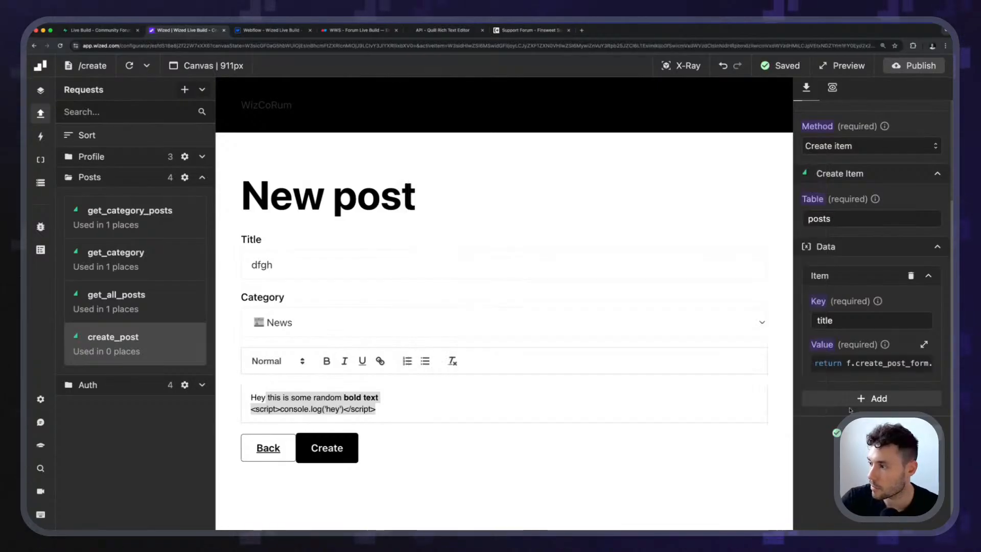
# Add a second data item with key category_id and a value returning f.create_post_form.category_id.
pyautogui.click(835, 451)
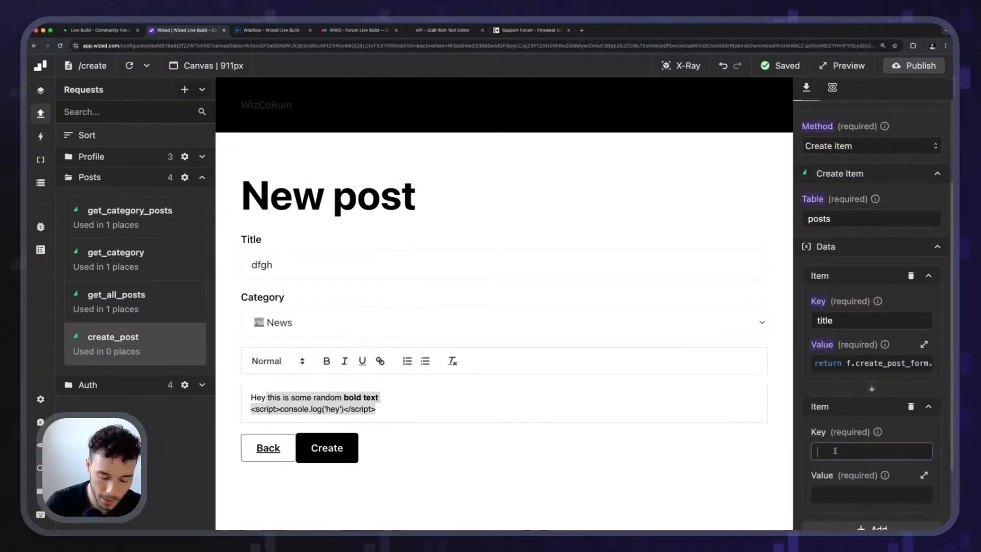
pyautogui.write('category_id')
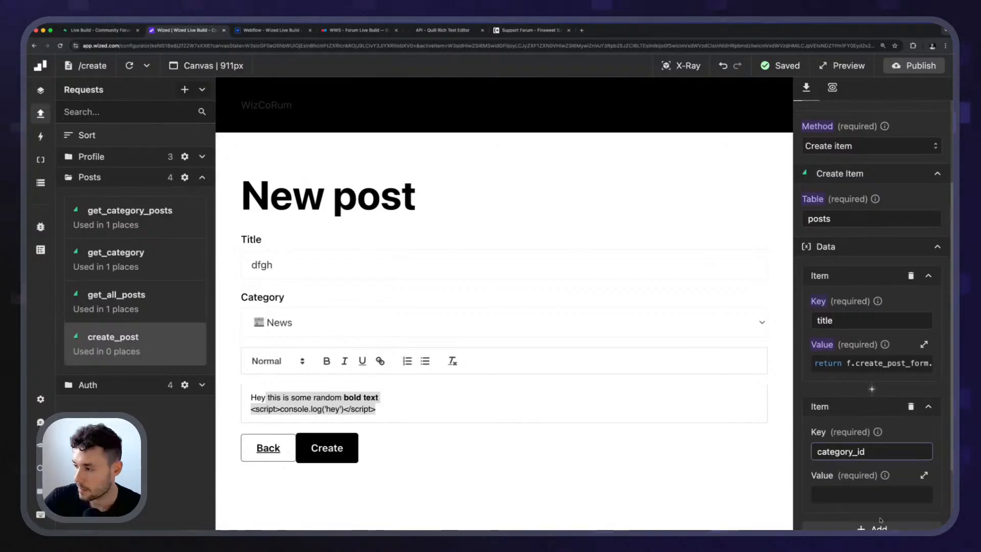
pyautogui.click(874, 494)
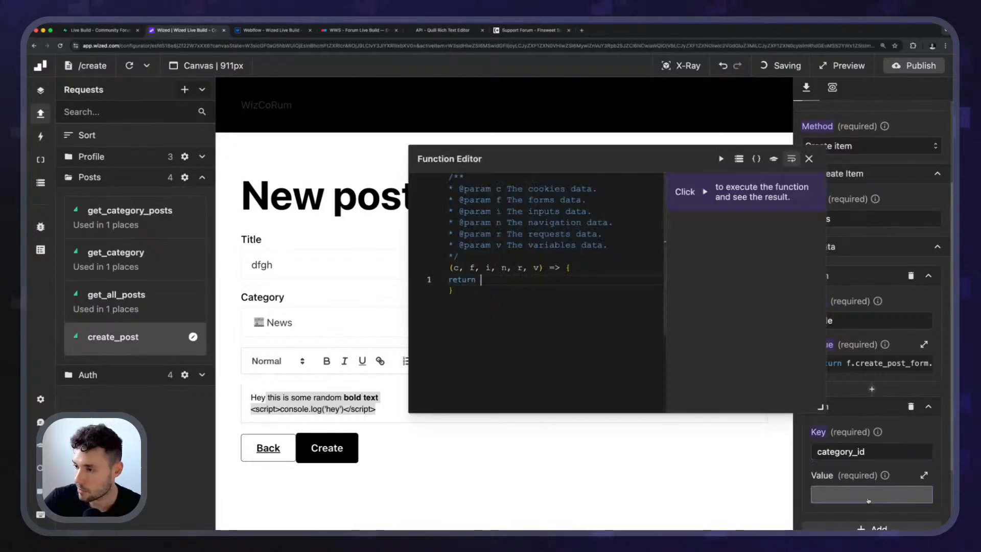
pyautogui.write('f.')
pyautogui.press('Tab')
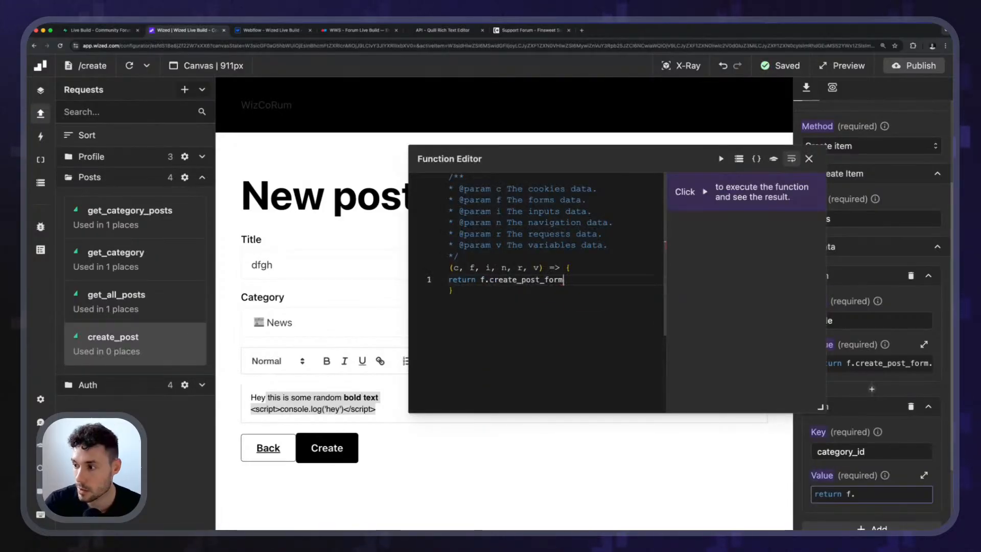
pyautogui.write('.')
pyautogui.press('Tab')
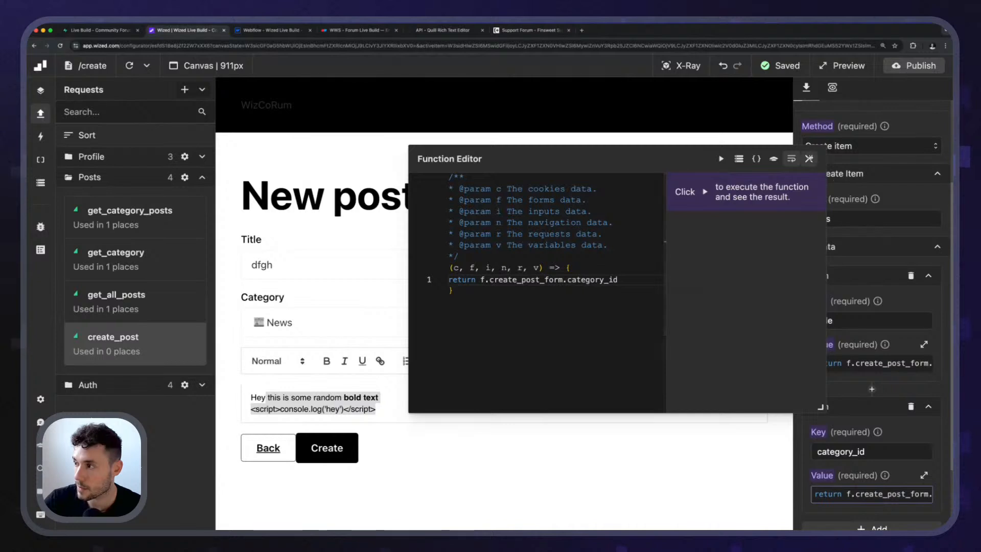
pyautogui.click(809, 158)
# Add a third data item with key body and a value returning v.quill.getSemanticHTML(), and run the function to test it.
pyautogui.click(864, 400)
pyautogui.click(830, 454)
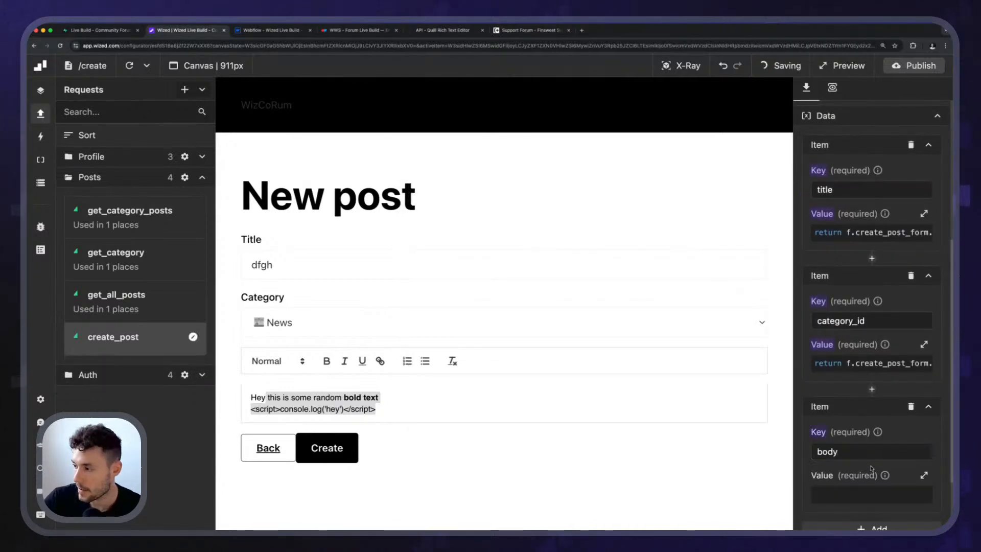
pyautogui.click(871, 493)
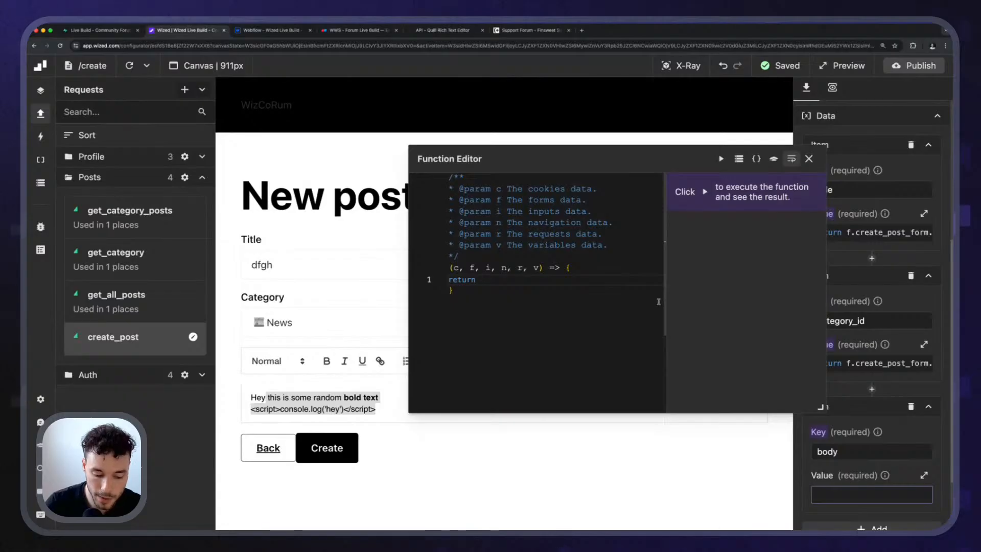
pyautogui.write('v.quill')
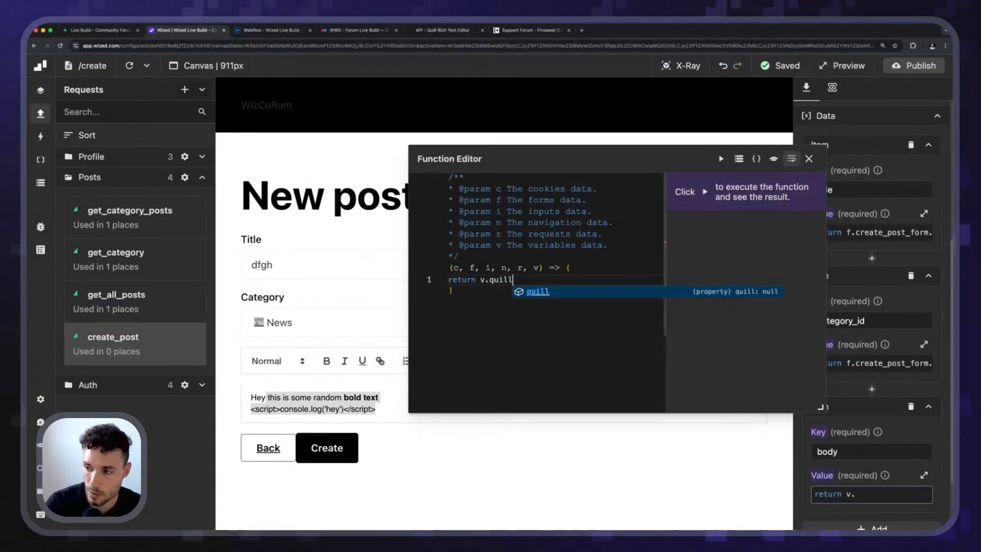
pyautogui.write('.')
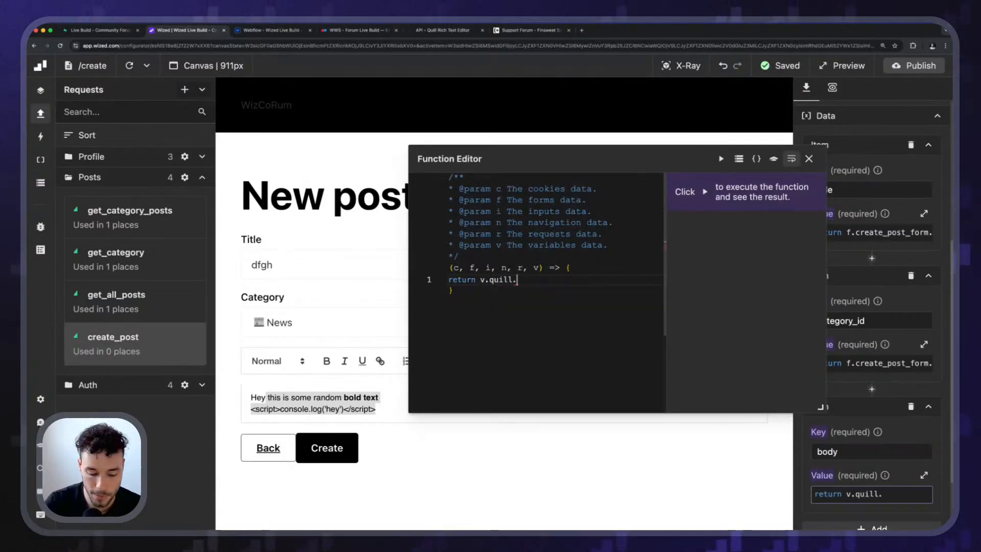
pyautogui.click(421, 31)
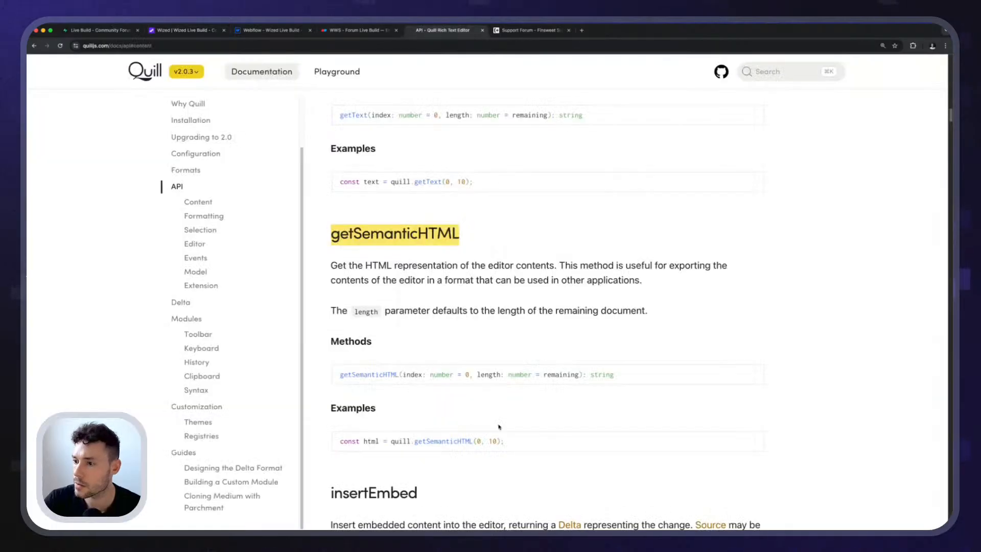
pyautogui.click(212, 32)
pyautogui.write('getSemanticHTML()')
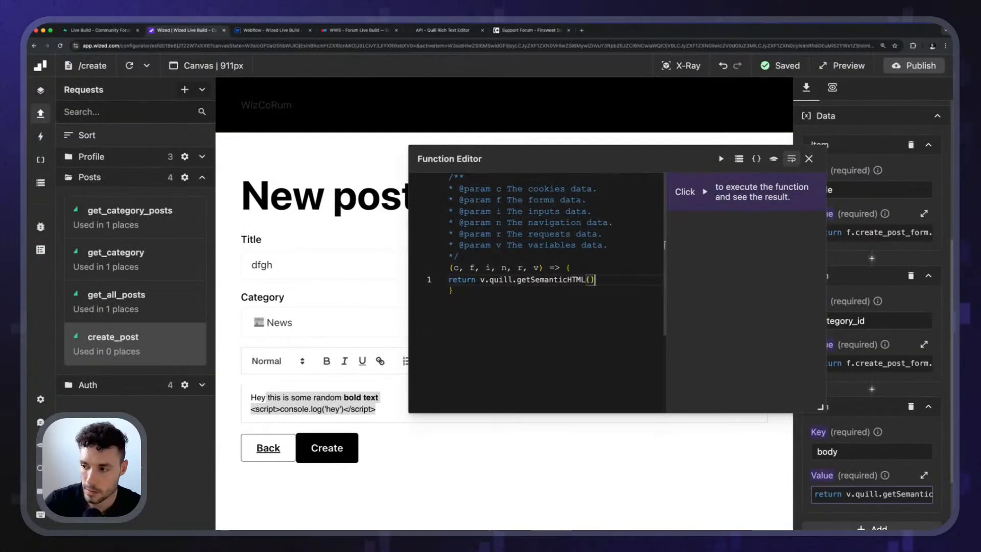
pyautogui.click(721, 158)
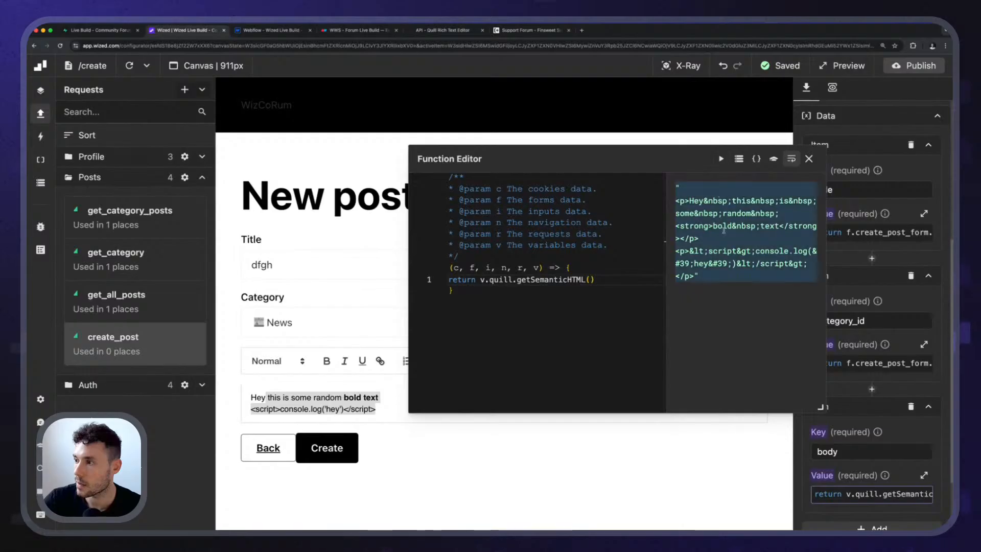
pyautogui.click(809, 159)
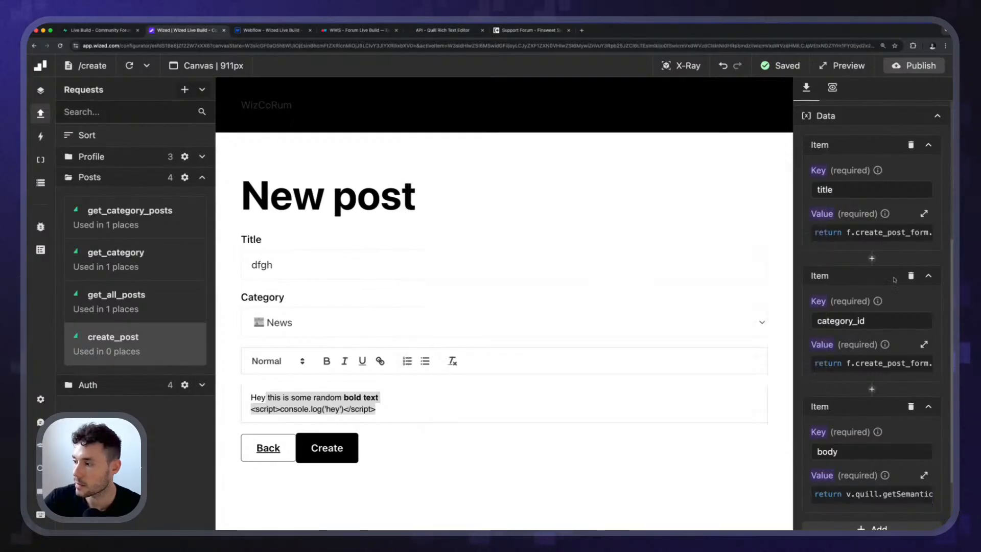
# Add a fourth data item to the create_post request with key user_id, checking the column name in the Supabase posts table.
pyautogui.scroll(-3, 915, 424)
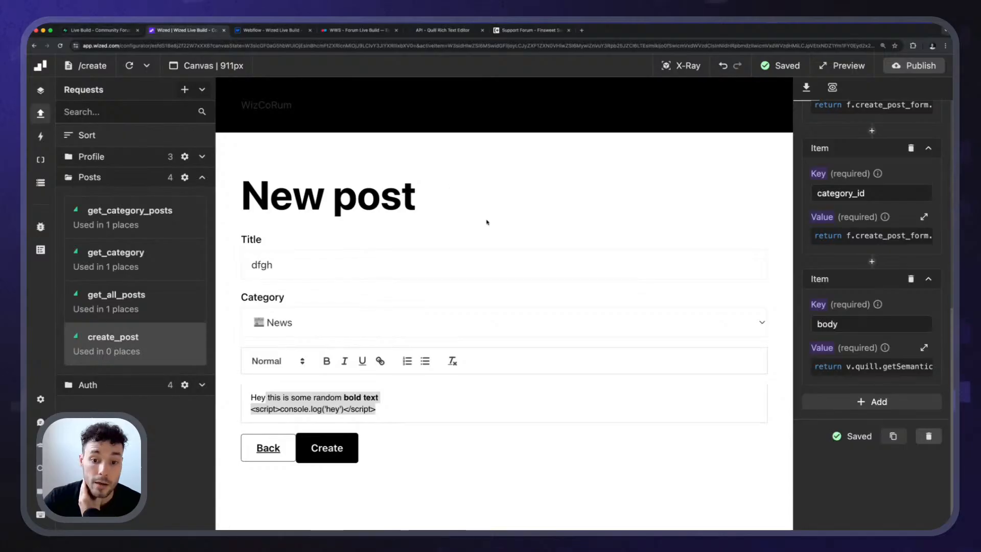
pyautogui.click(872, 401)
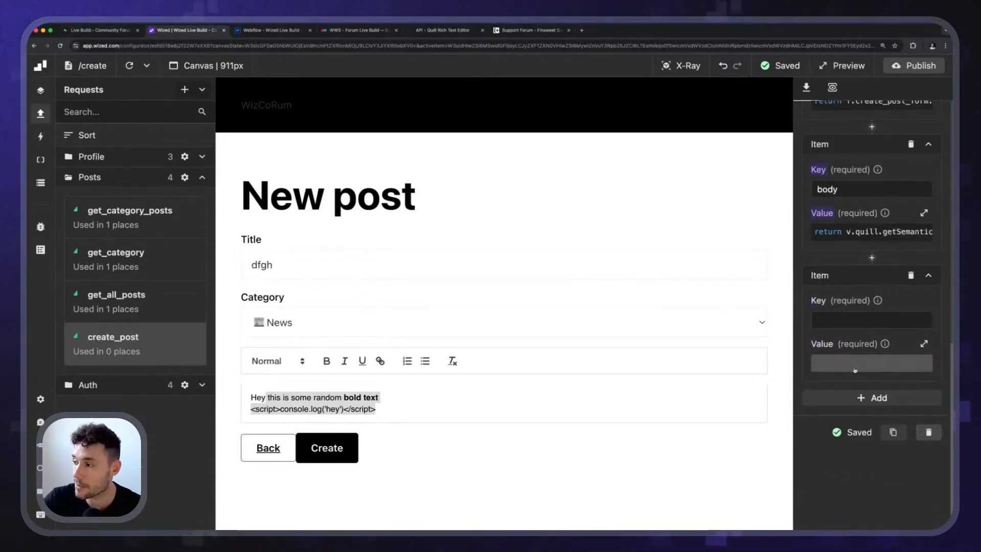
pyautogui.click(100, 31)
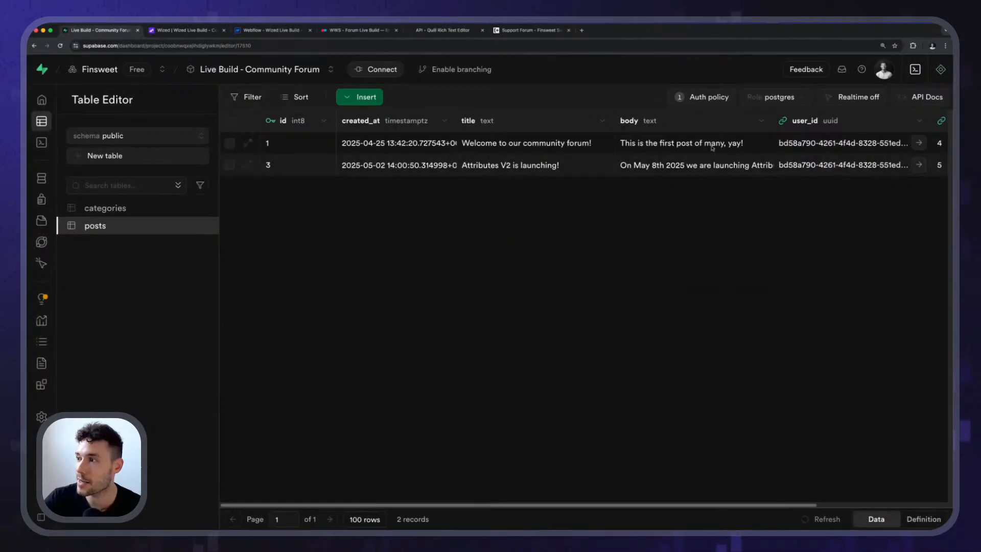
pyautogui.click(209, 28)
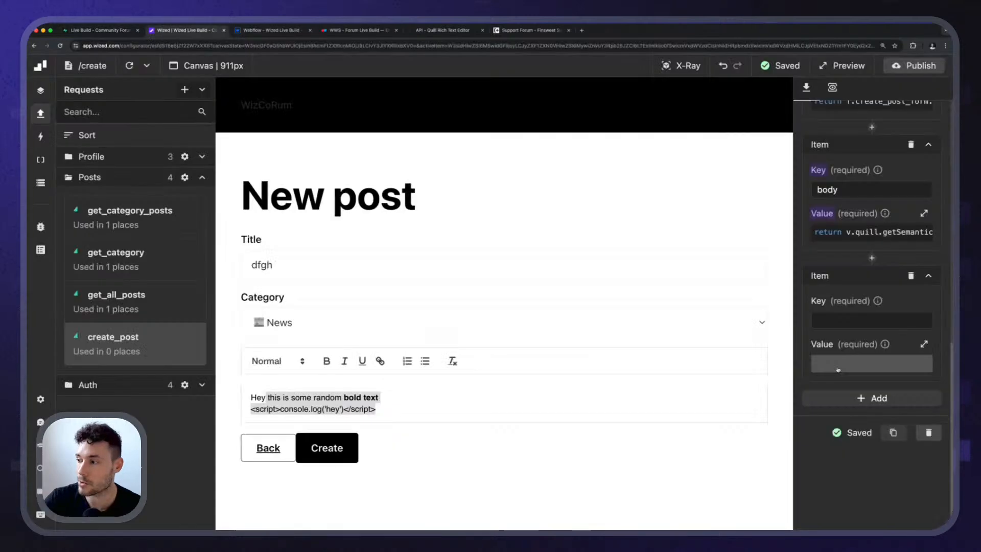
pyautogui.click(835, 322)
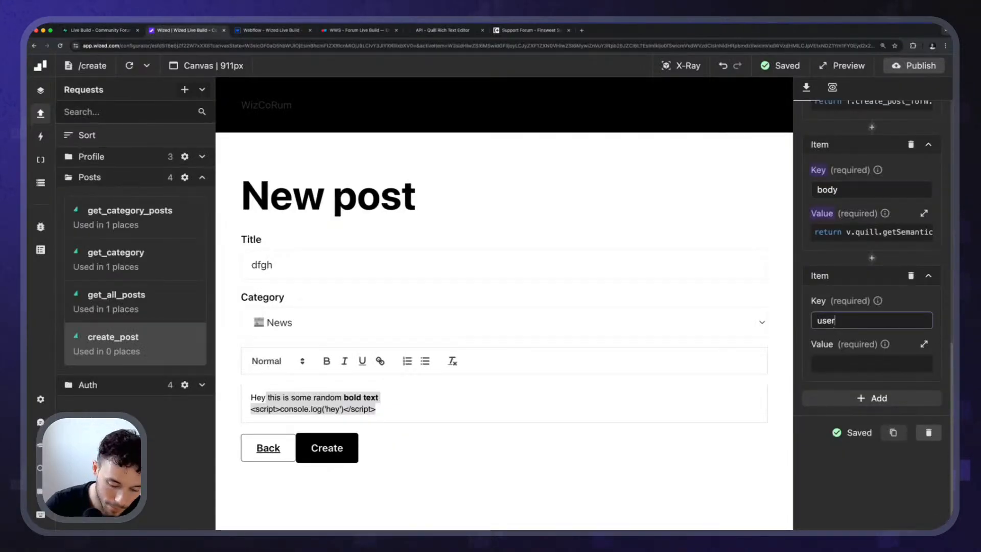
pyautogui.write('user_id')
# Begin the user_id item's value function by returning r.get_user.data.
pyautogui.click(872, 363)
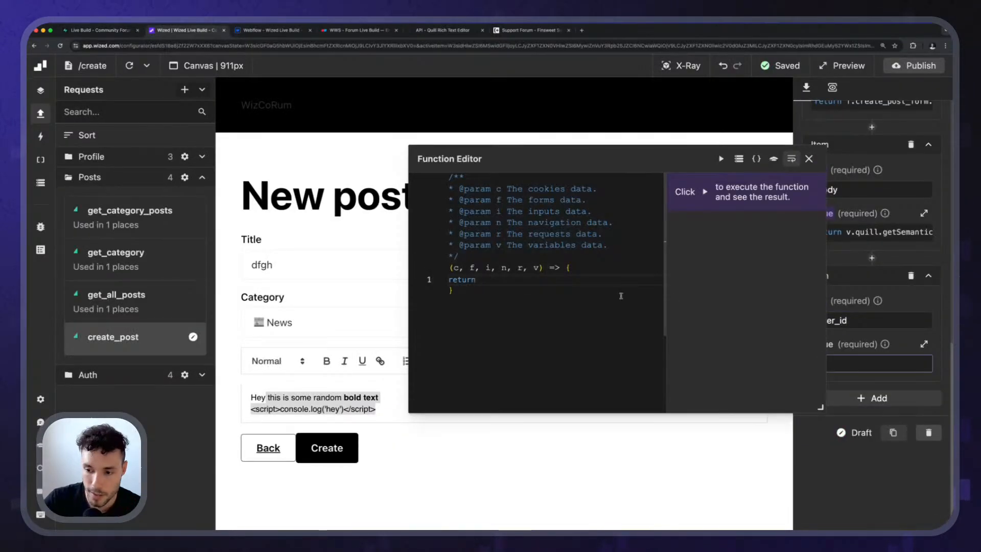
pyautogui.write('r.g')
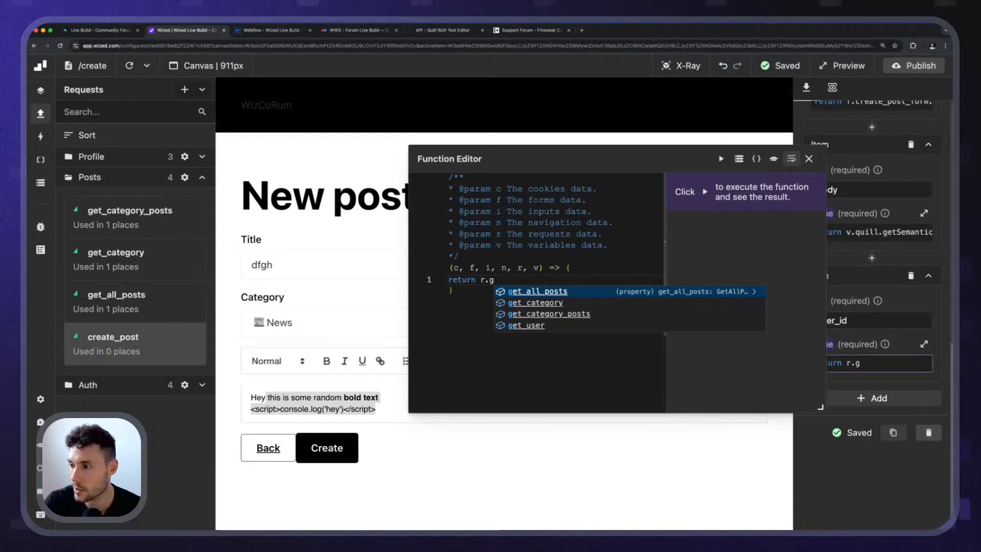
pyautogui.press('Down')
pyautogui.press('Down')
pyautogui.press('Down')
pyautogui.press('Return')
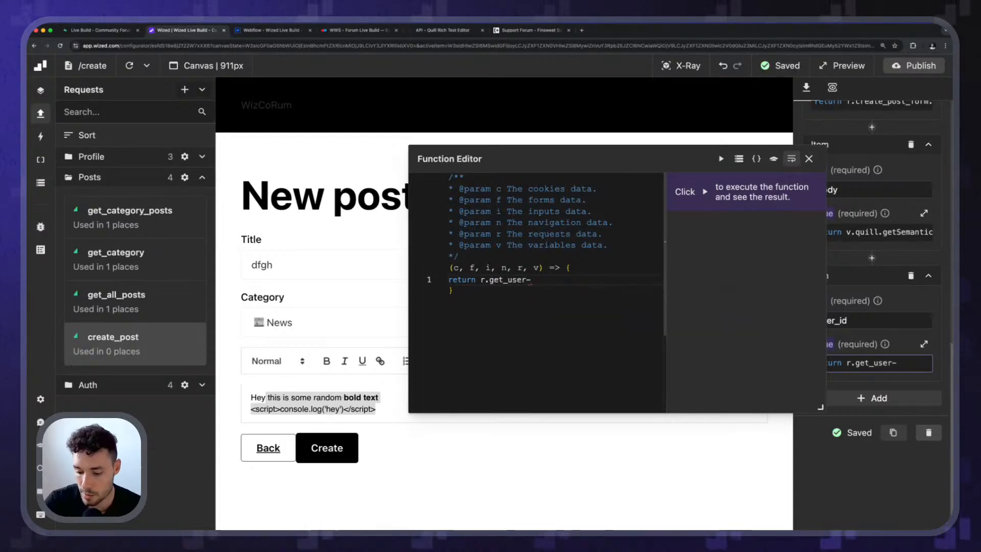
pyautogui.write('.')
pyautogui.press('Return')
pyautogui.write('.data.')
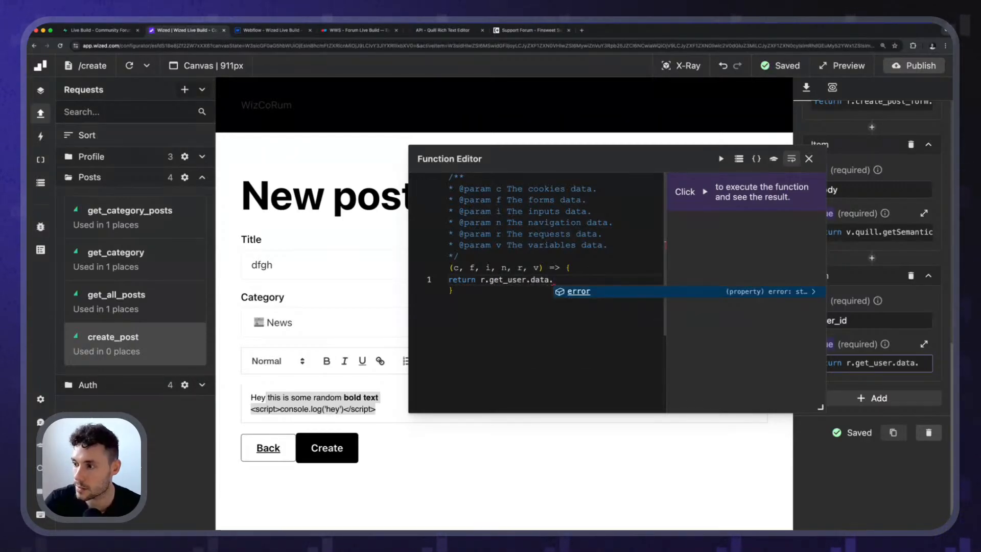
pyautogui.press('BackSpace')
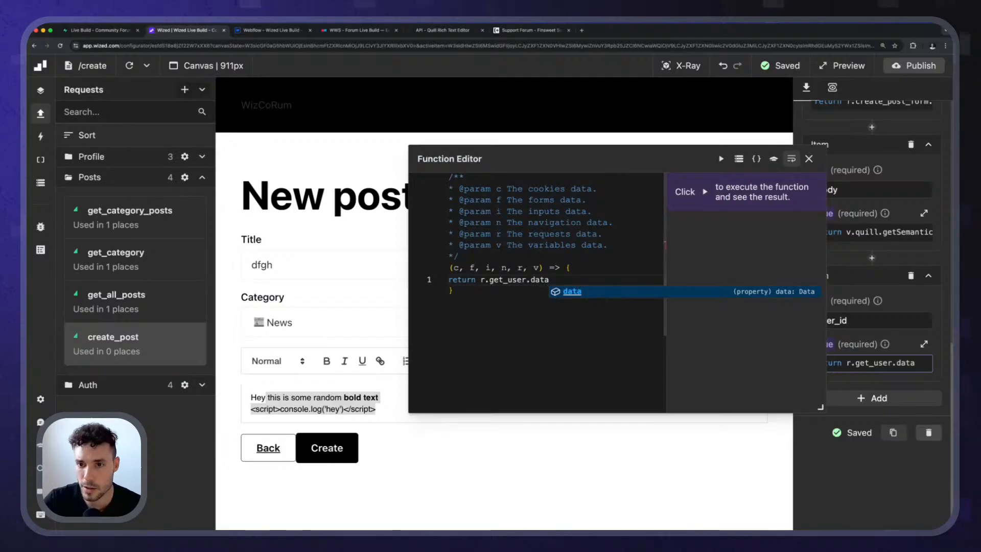
# Inspect the get_user response in the Data Store and complete the user_id value as r.get_user.data.id.
pyautogui.click(40, 182)
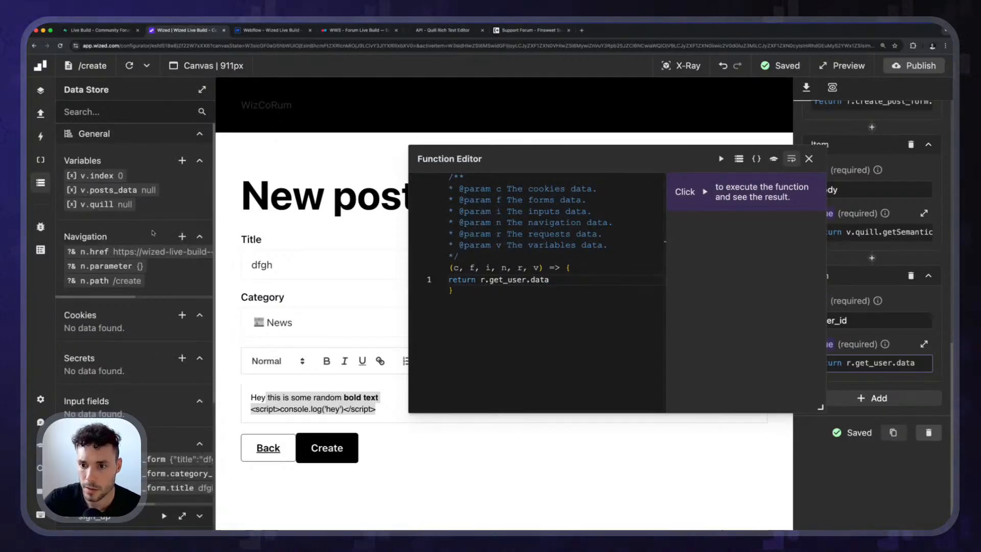
pyautogui.click(200, 135)
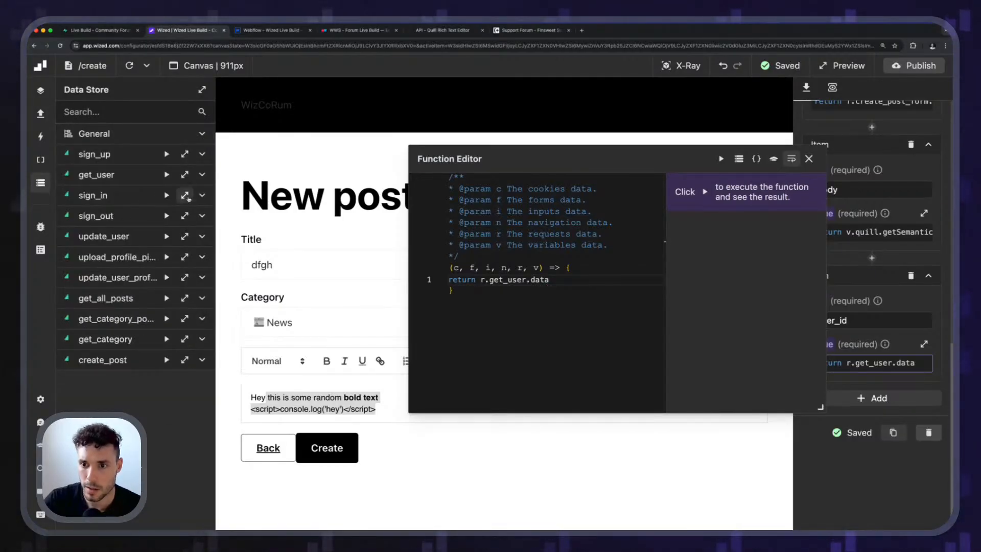
pyautogui.click(201, 175)
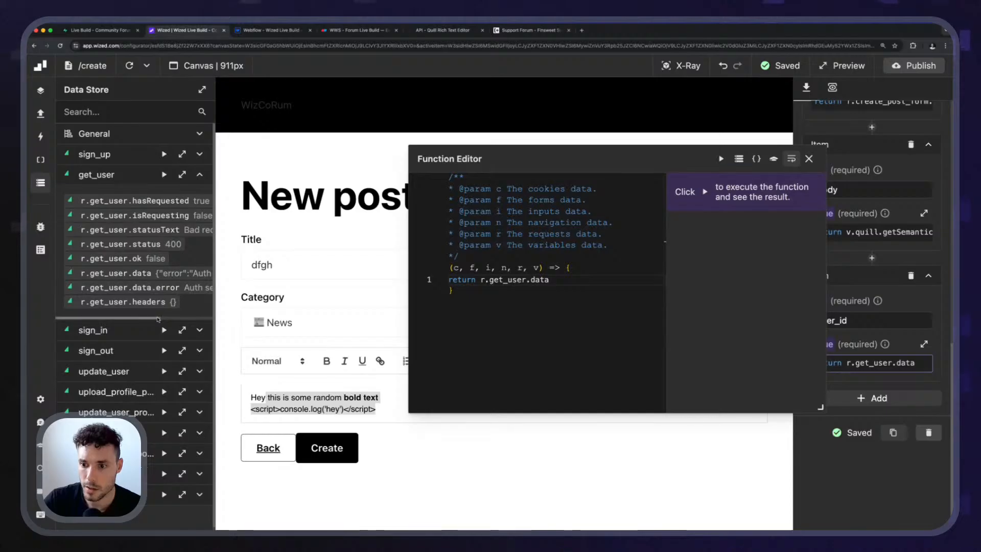
pyautogui.moveTo(192, 316); pyautogui.dragTo(217, 315)
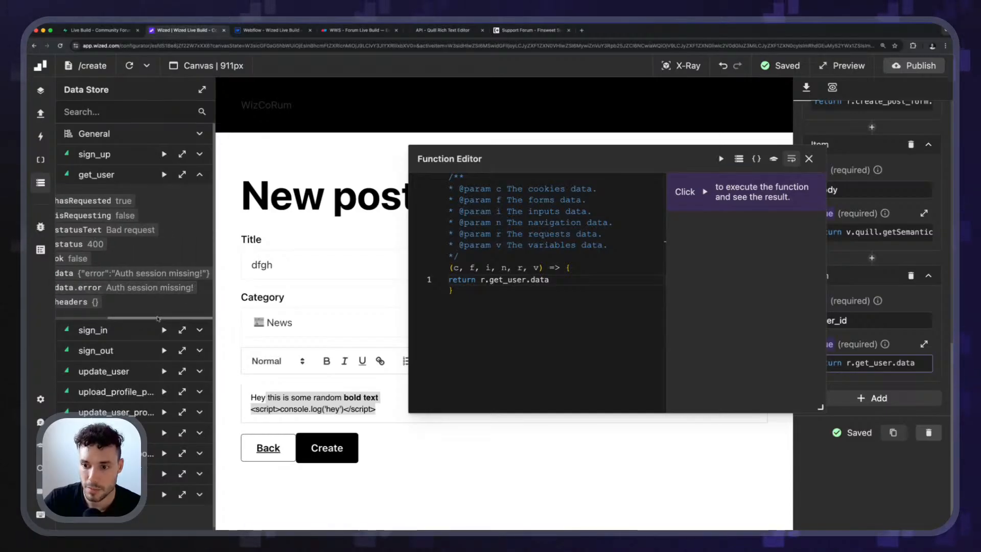
pyautogui.moveTo(150, 318); pyautogui.dragTo(97, 318)
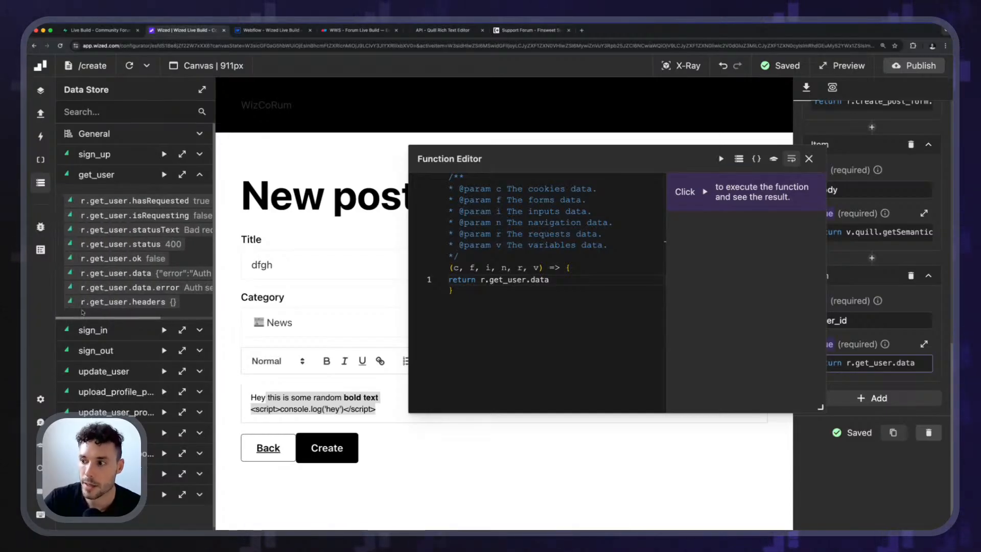
pyautogui.click(549, 280)
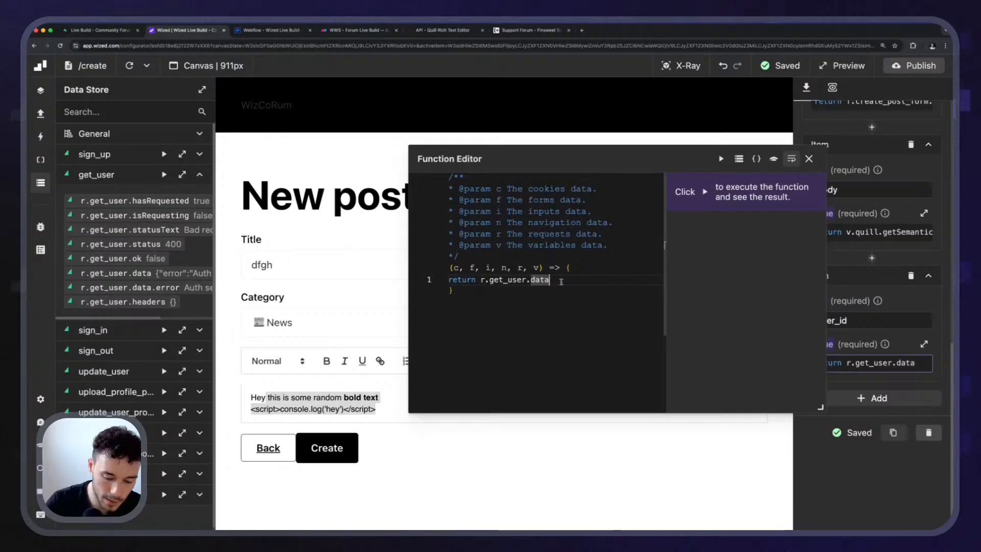
pyautogui.write('.id')
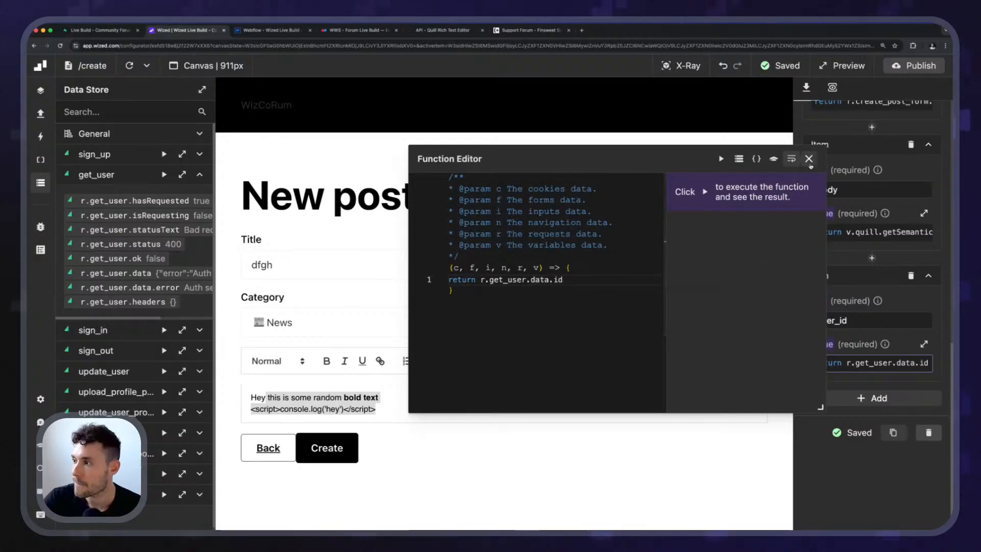
pyautogui.click(809, 158)
pyautogui.click(41, 182)
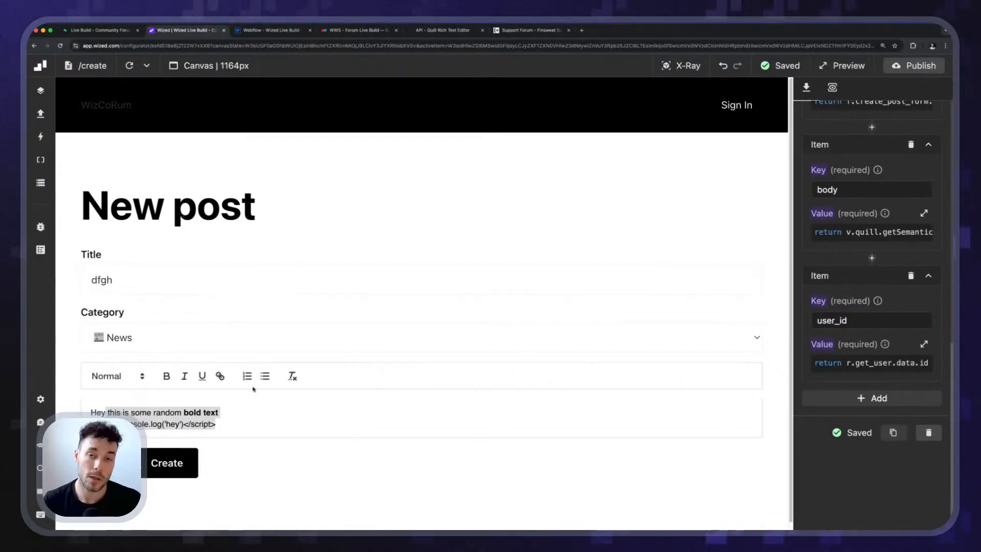
pyautogui.click(158, 303)
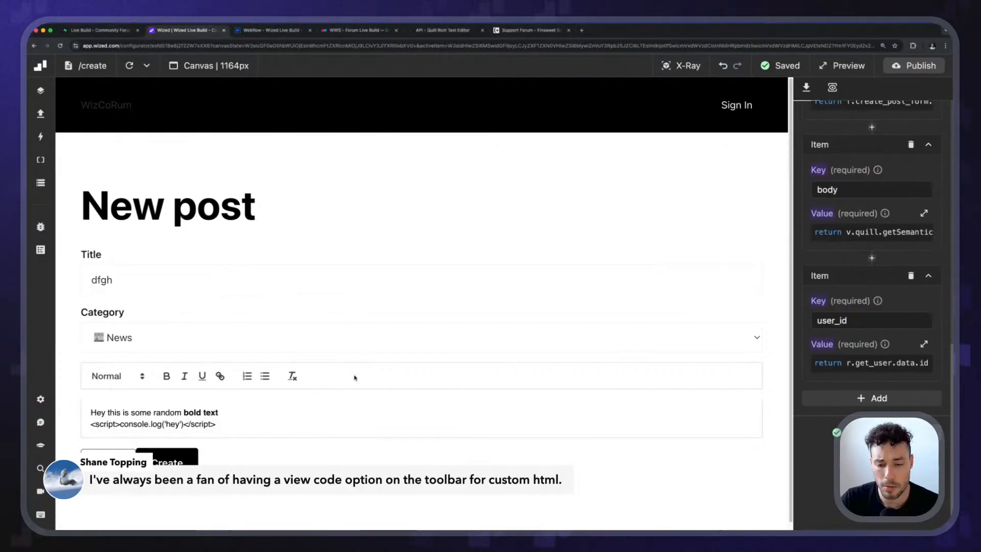
# Switch to the Quill documentation and examine the Toolbar module page for custom toolbar controls and handlers.
pyautogui.click(442, 30)
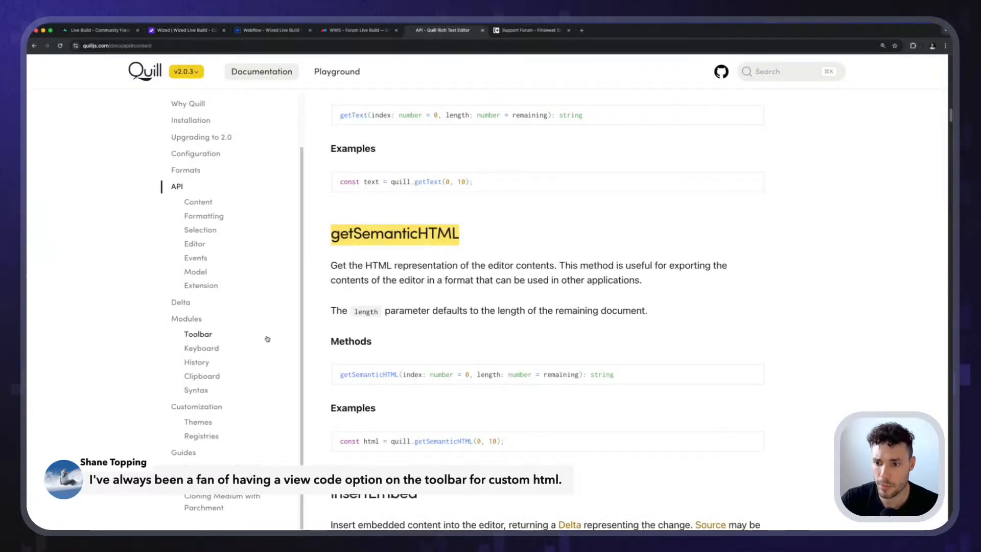
pyautogui.scroll(-2, 267, 339)
pyautogui.click(204, 338)
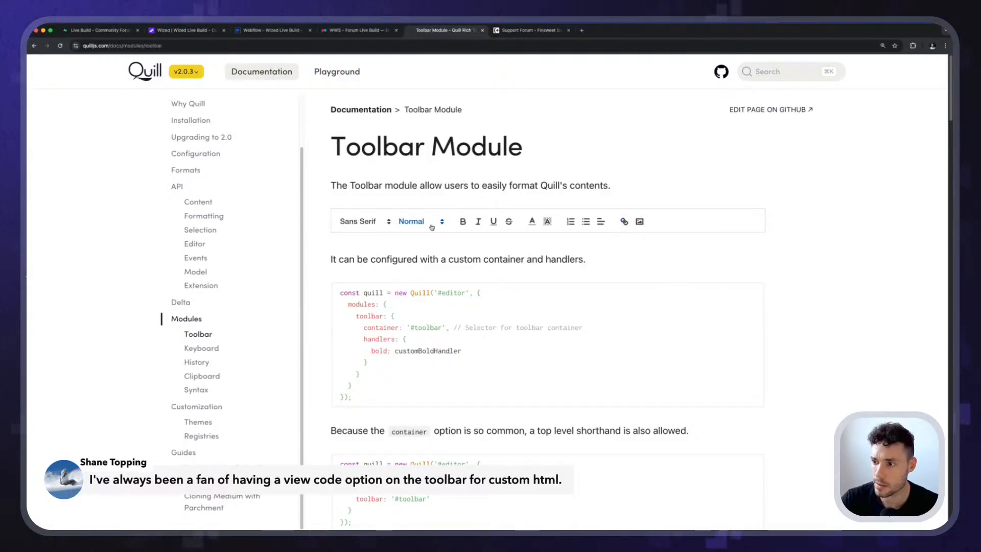
pyautogui.scroll(-2, 345, 294)
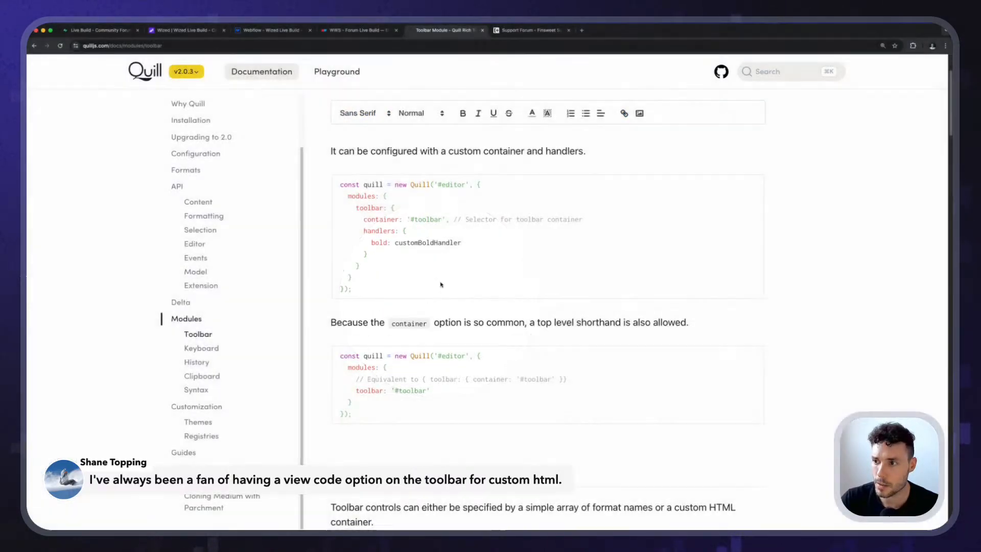
pyautogui.scroll(2, 453, 223)
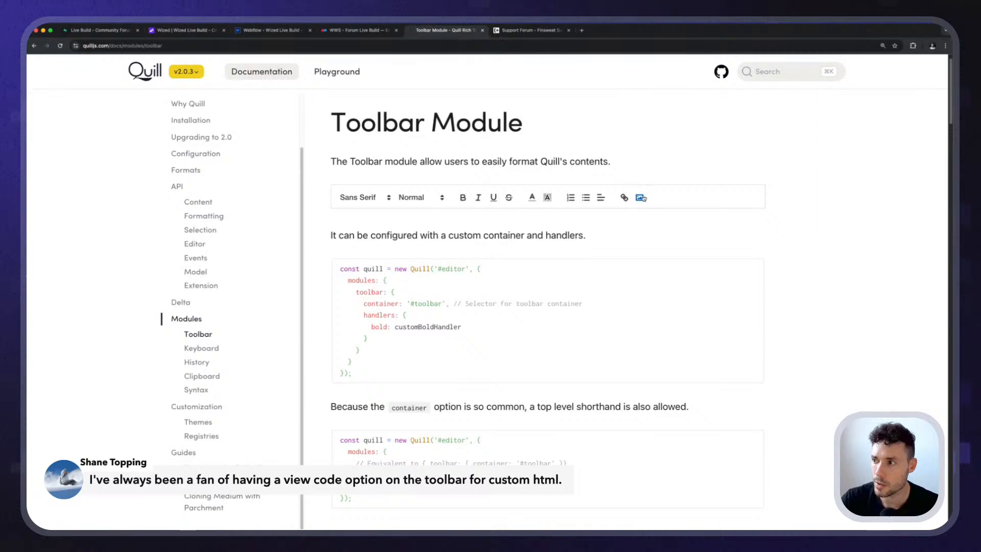
pyautogui.click(641, 197)
pyautogui.click(595, 346)
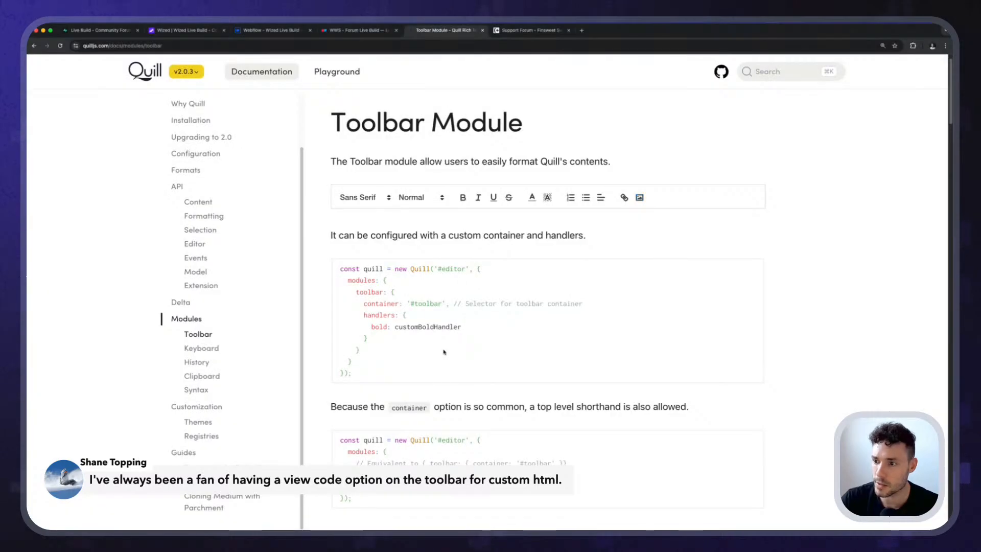
pyautogui.moveTo(444, 352); pyautogui.dragTo(361, 281)
pyautogui.scroll(-12, 409, 240)
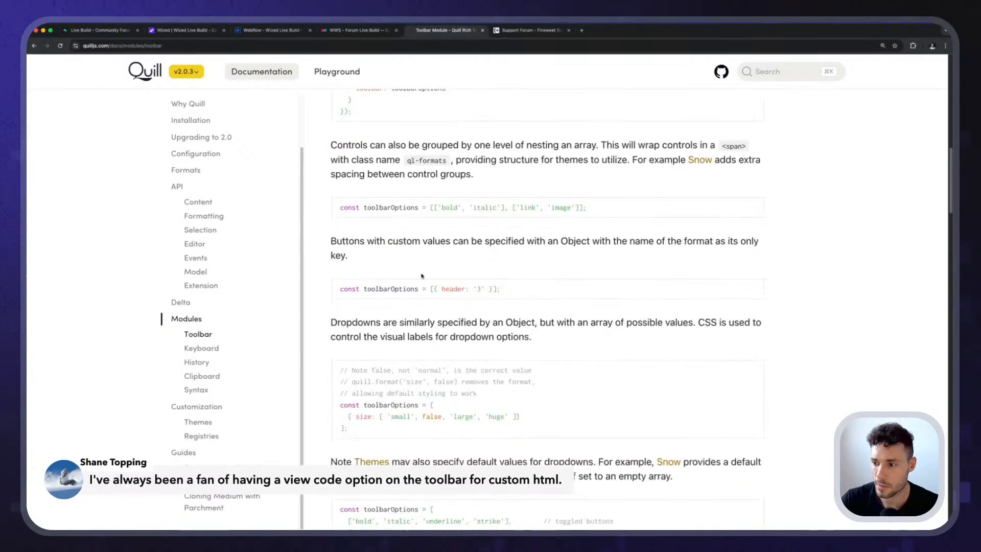
pyautogui.scroll(-15, 422, 276)
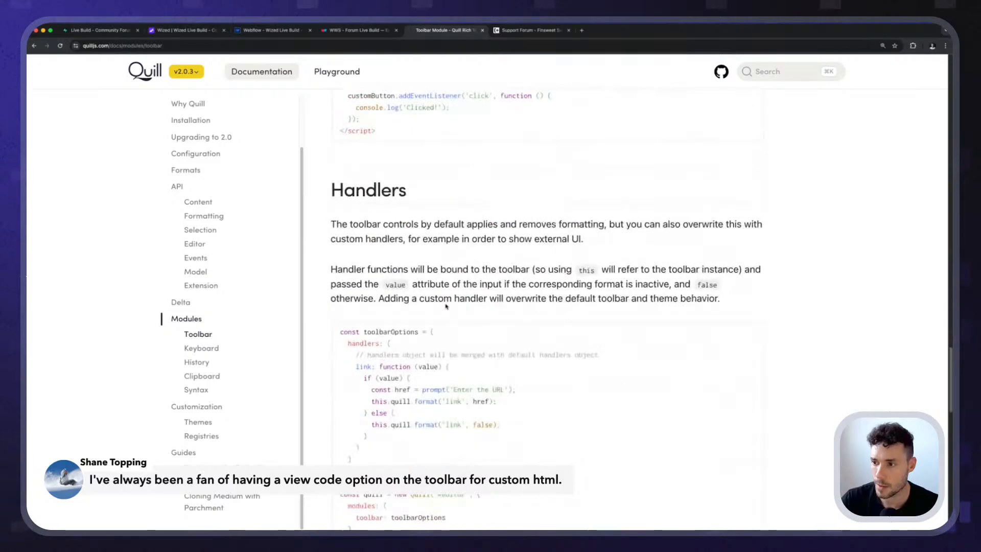
pyautogui.scroll(15, 446, 306)
pyautogui.click(440, 285)
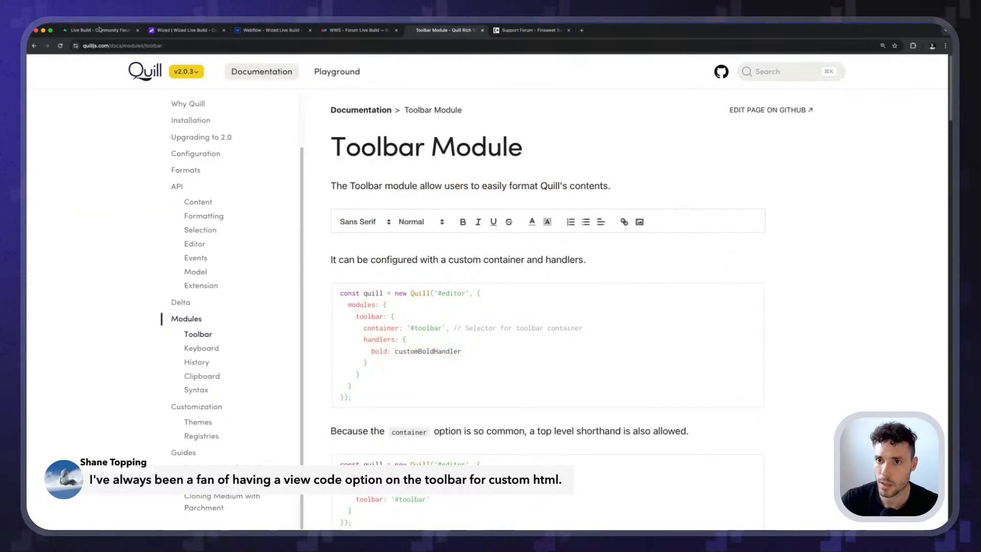
# Switch back to Wized and sign in to the forum with the account email and password.
pyautogui.click(183, 29)
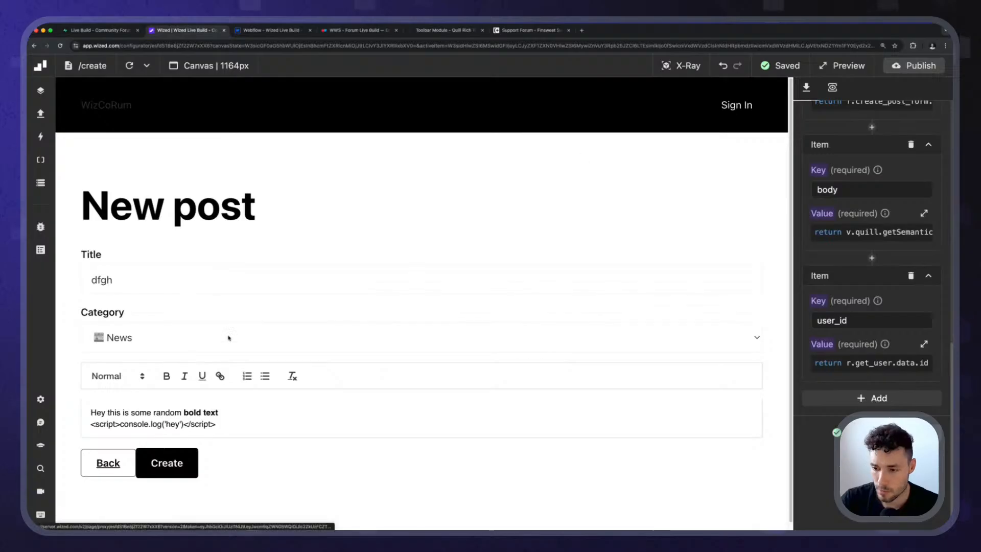
pyautogui.click(116, 278)
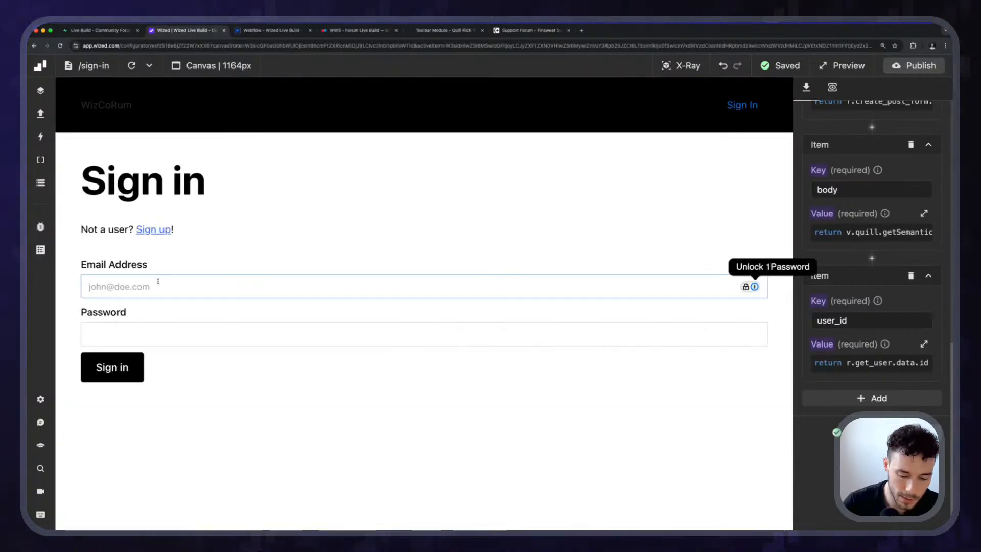
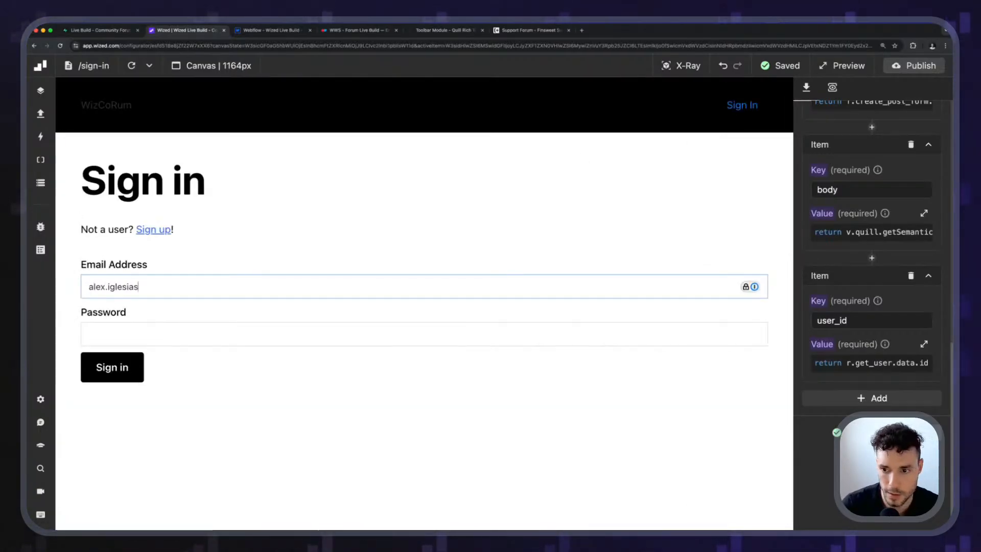
pyautogui.press('Tab')
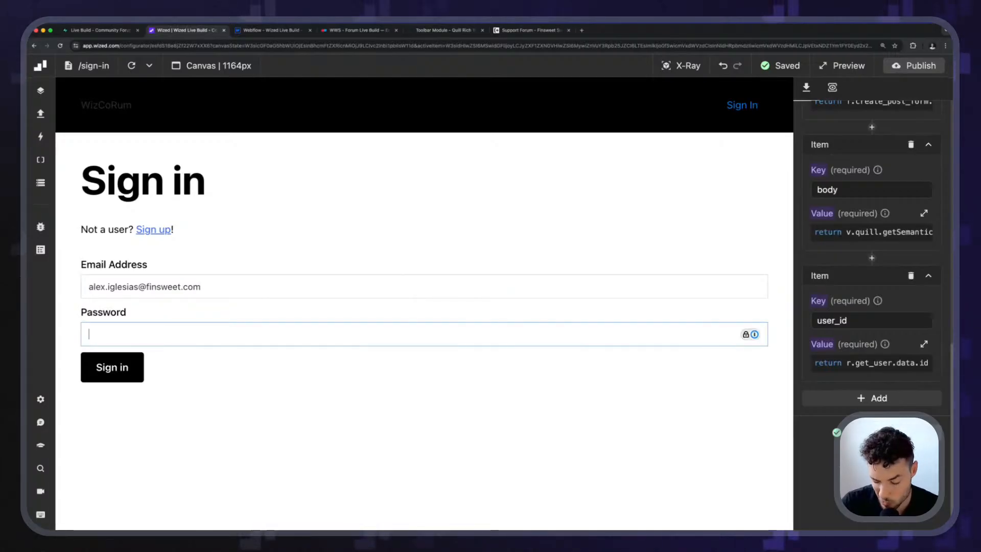
pyautogui.write('••')
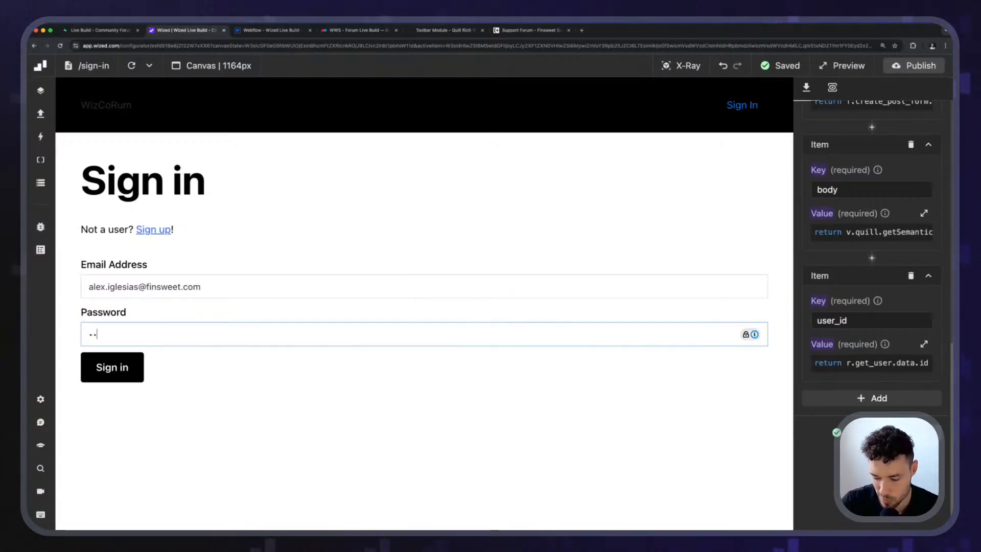
pyautogui.write('••••')
pyautogui.press('Return')
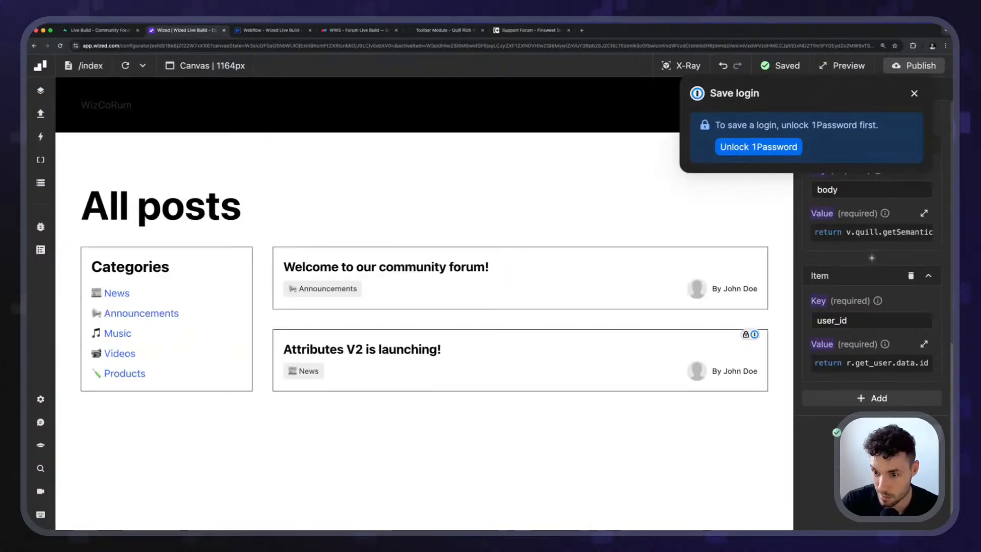
# Dismiss the save-login prompt and load the create page in the canvas while signed in.
pyautogui.click(86, 66)
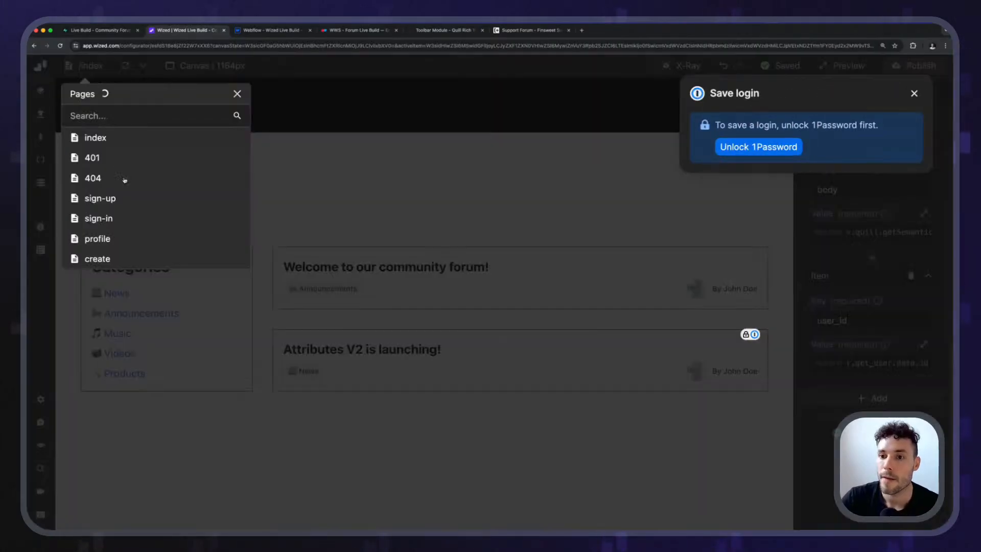
pyautogui.click(97, 259)
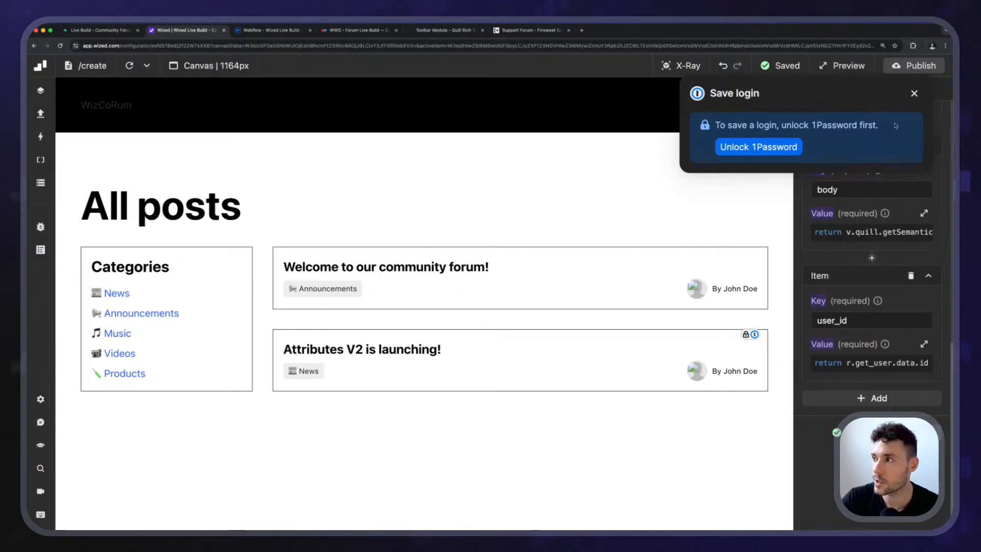
pyautogui.click(914, 93)
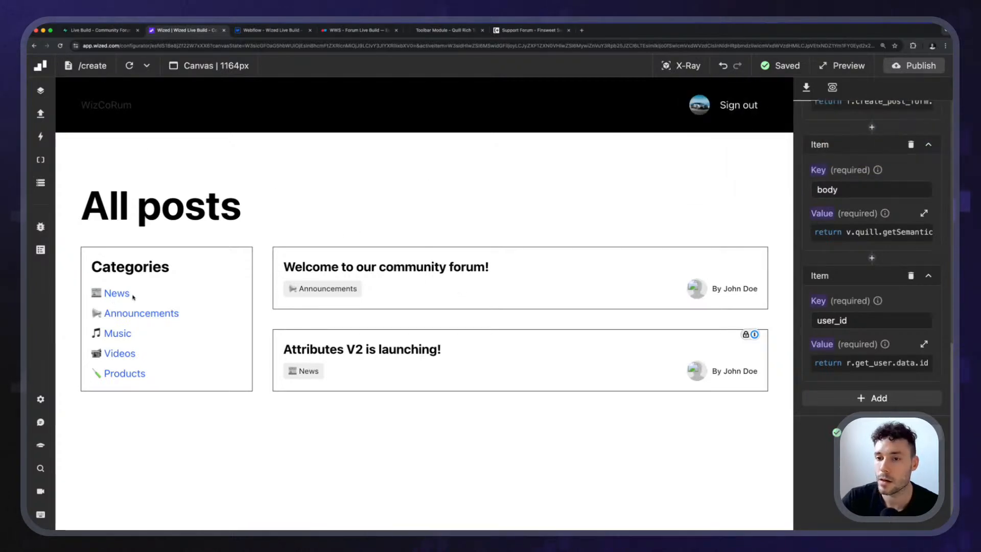
pyautogui.click(97, 69)
pyautogui.click(97, 259)
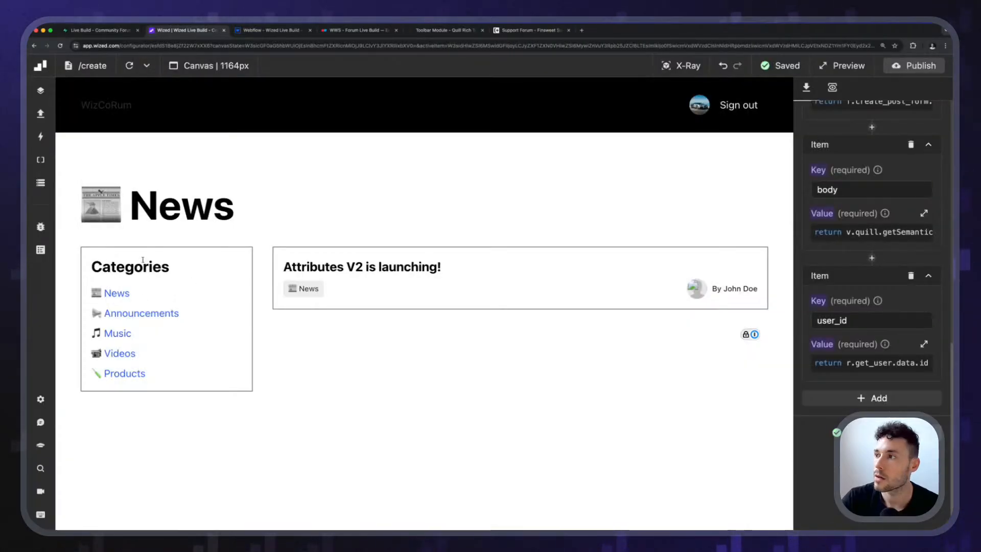
pyautogui.click(90, 65)
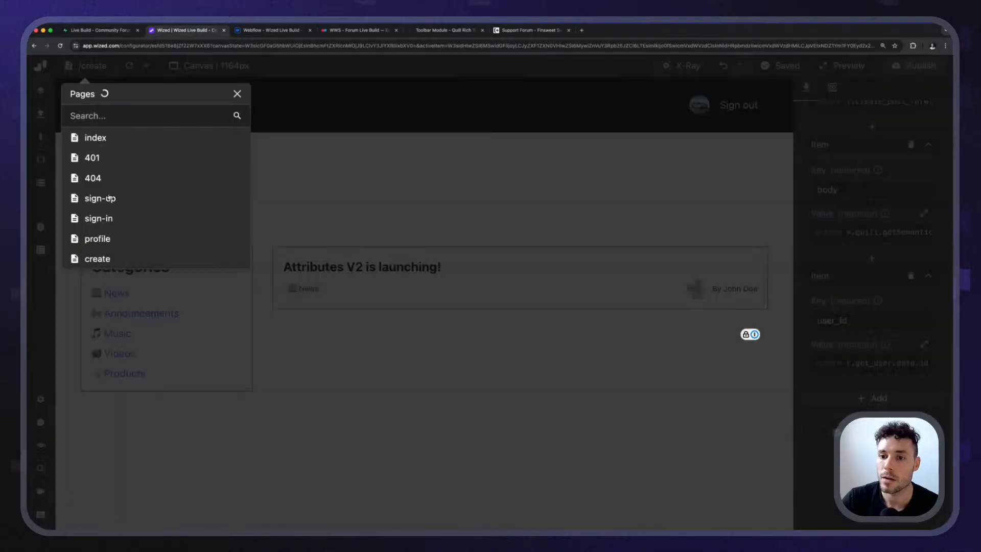
pyautogui.click(94, 220)
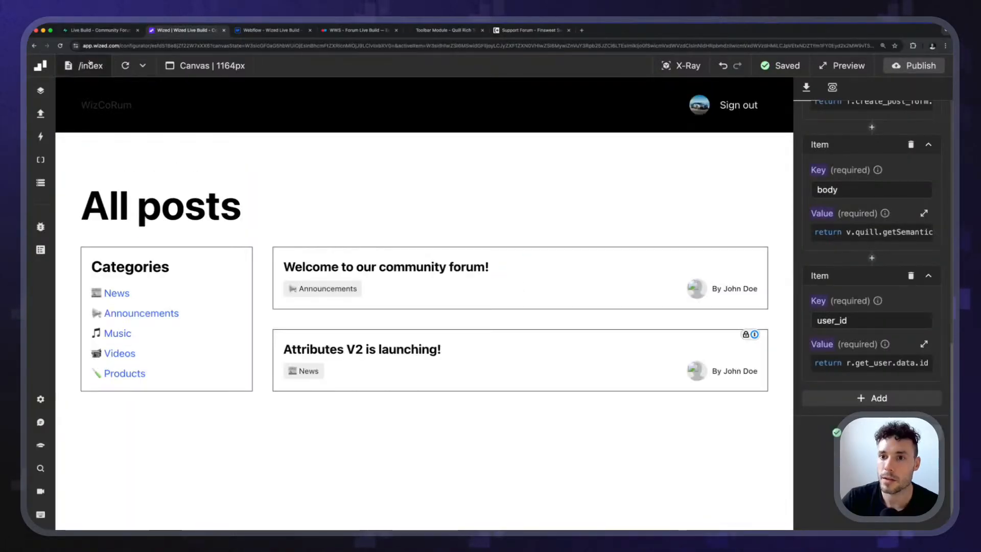
pyautogui.click(87, 65)
pyautogui.click(97, 259)
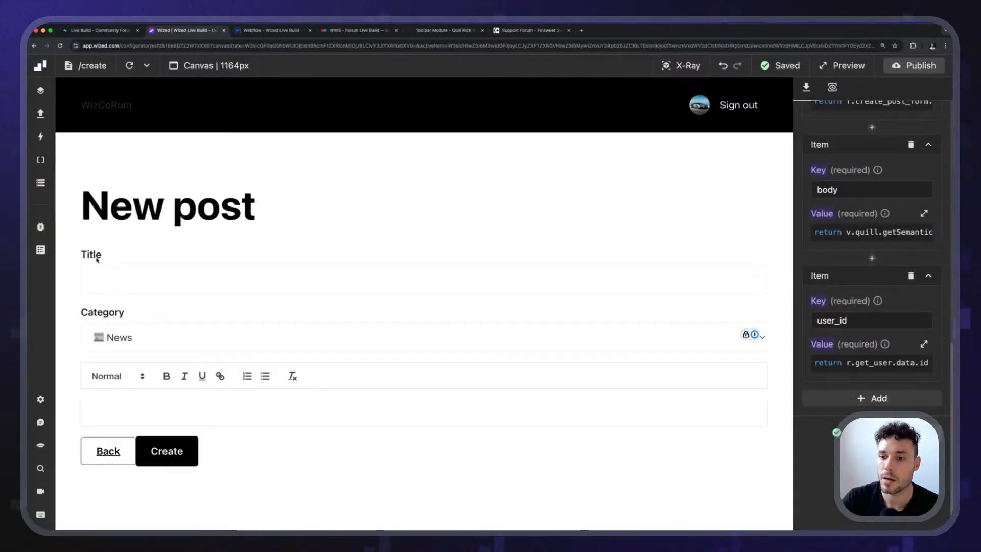
# Check get_user in the Data Store and correct create_post's user_id value to return r.get_user.data.user.id.
pyautogui.click(41, 113)
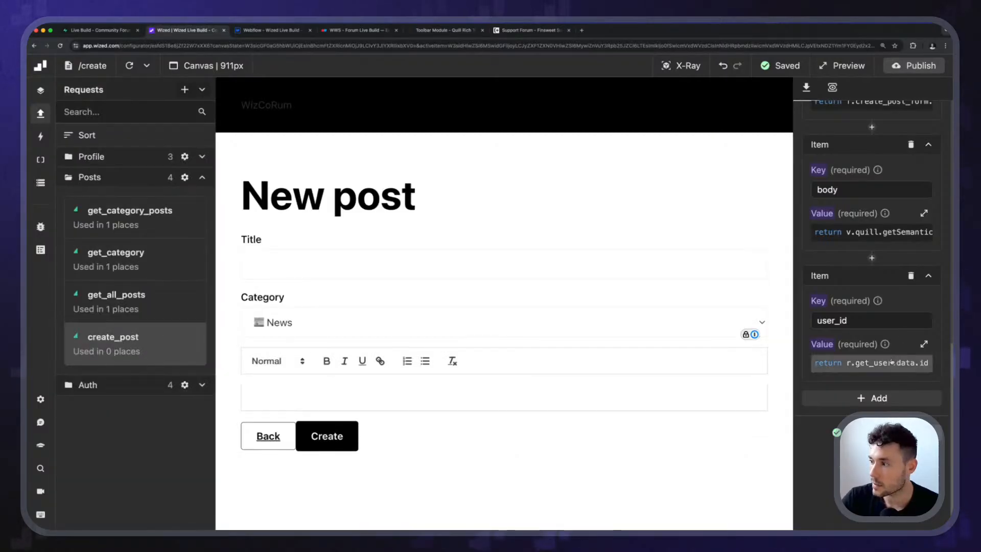
pyautogui.click(925, 343)
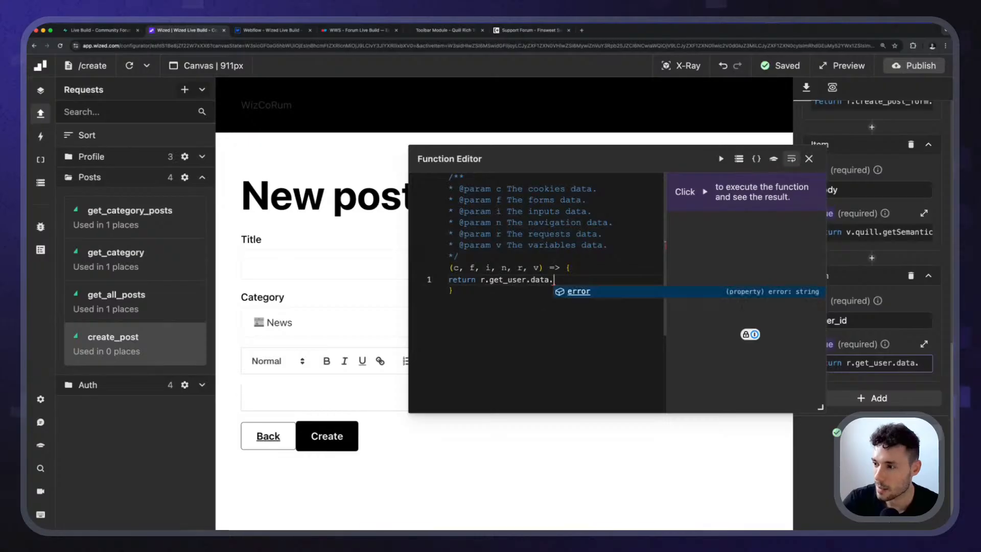
pyautogui.write('id')
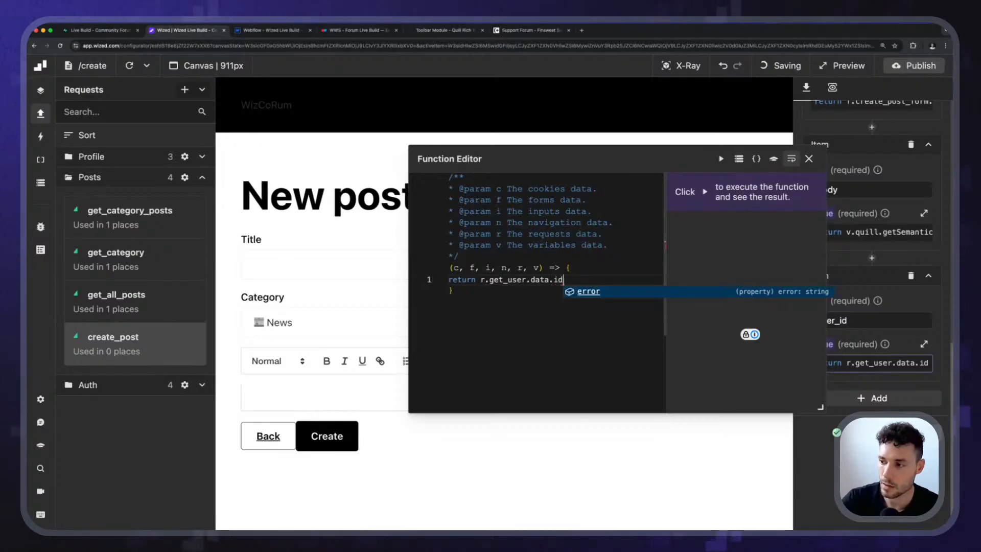
pyautogui.click(740, 160)
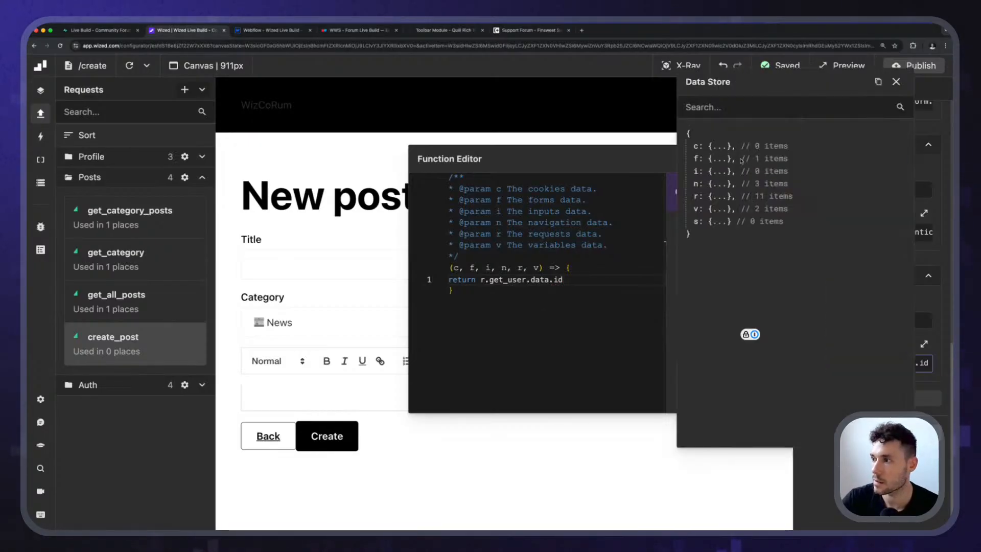
pyautogui.click(726, 197)
pyautogui.scroll(-3, 764, 340)
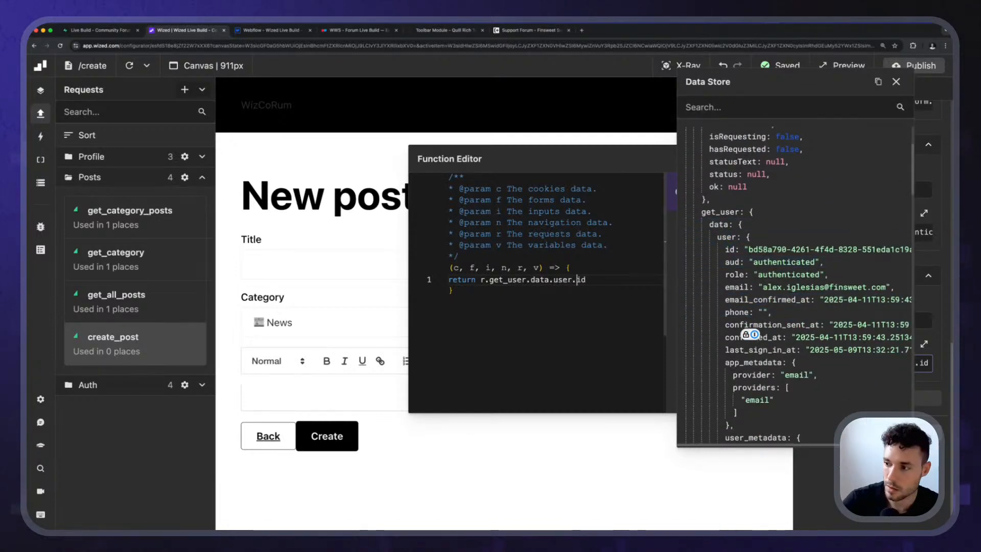
pyautogui.click(897, 81)
pyautogui.moveTo(732, 161); pyautogui.dragTo(534, 173)
pyautogui.click(609, 171)
pyautogui.scroll(10, 853, 377)
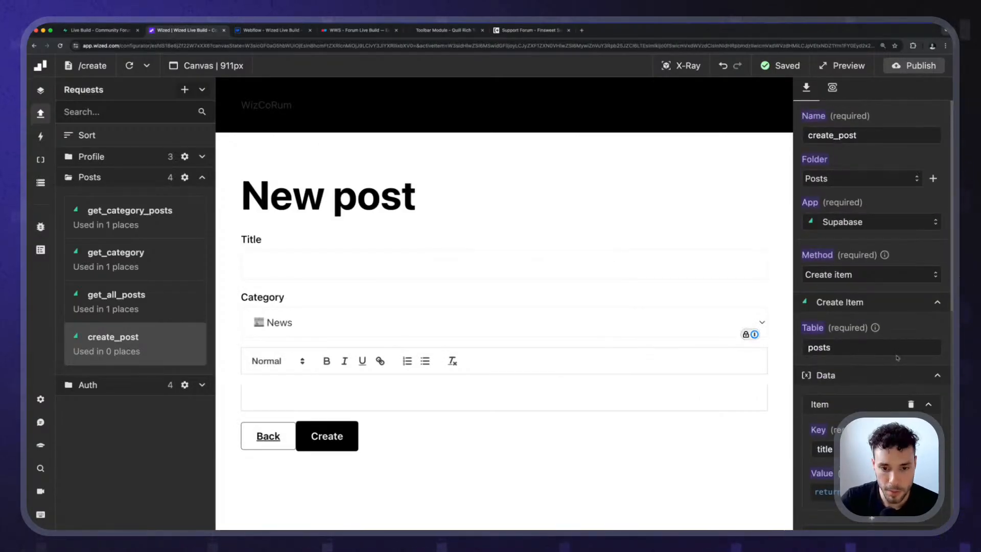
pyautogui.scroll(-3, 898, 361)
pyautogui.scroll(-1, 908, 362)
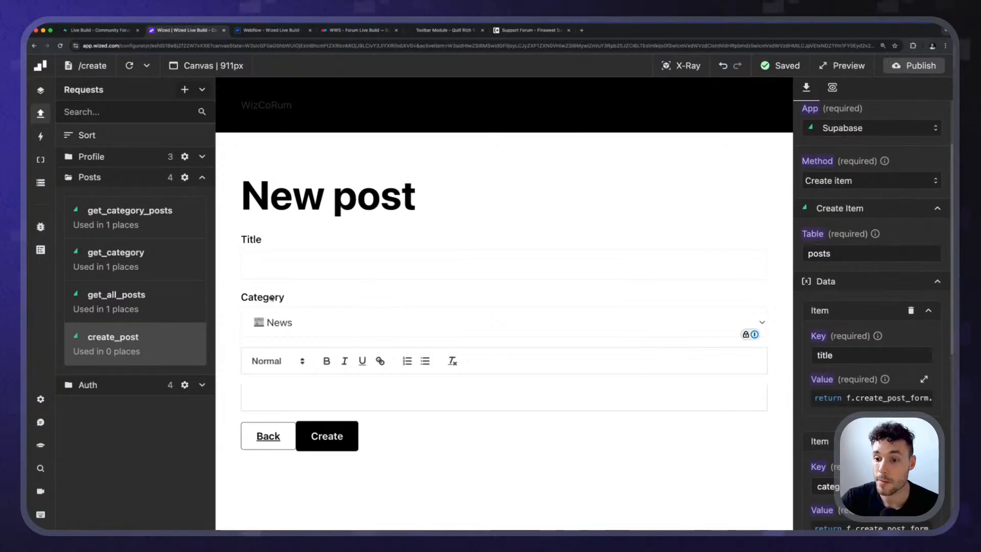
# Check the Supabase posts table, then delete the console.log Run function action from create_post_form's submit event in Wized.
pyautogui.click(99, 31)
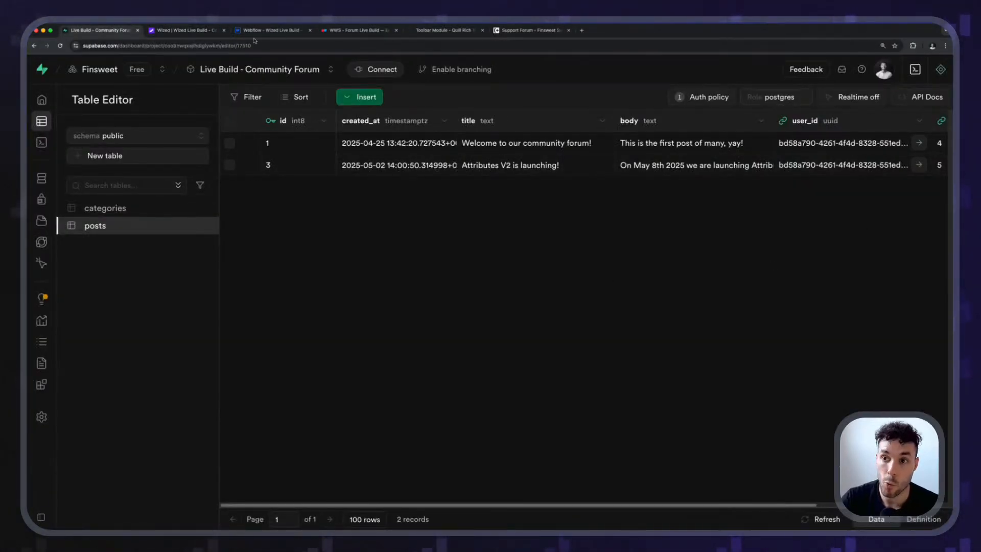
pyautogui.click(206, 29)
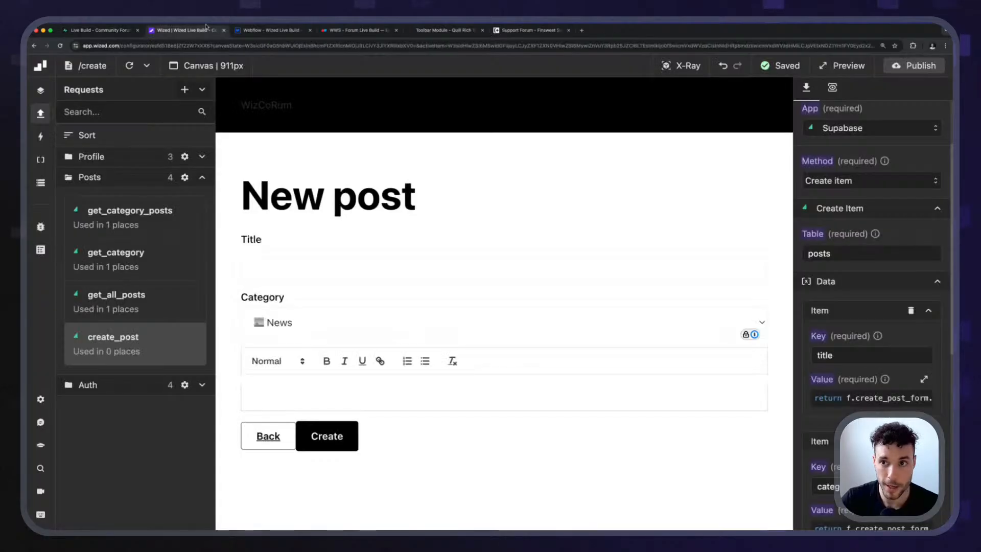
pyautogui.click(39, 116)
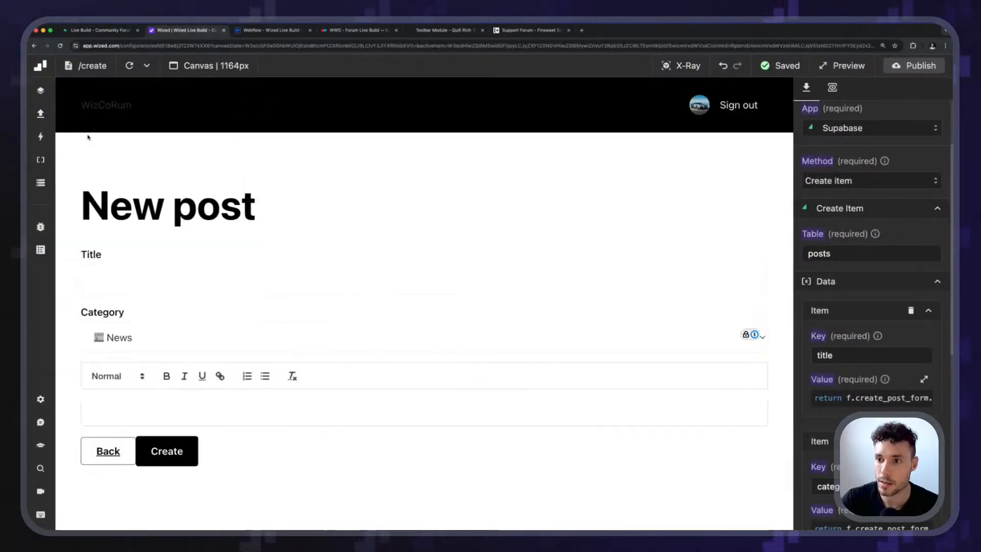
pyautogui.click(683, 69)
pyautogui.click(153, 238)
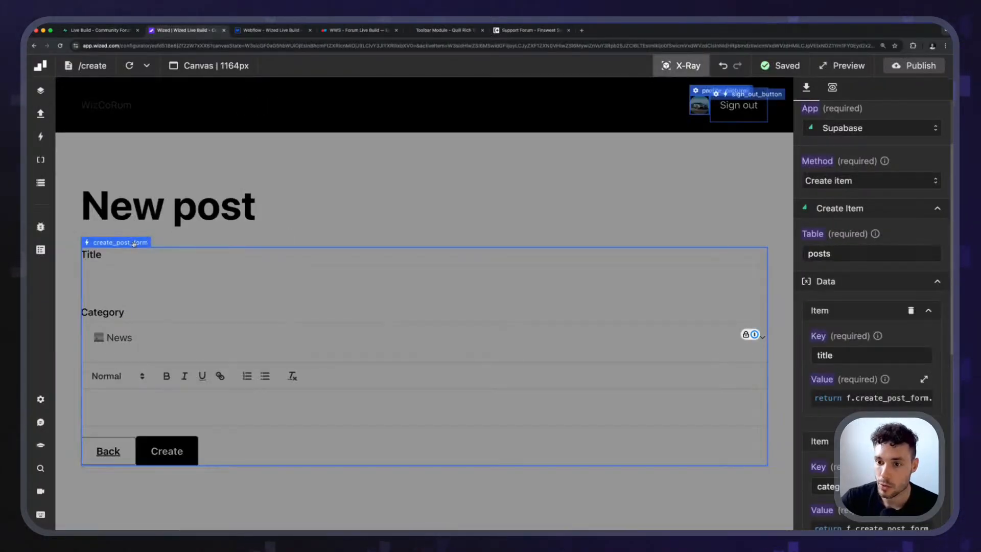
pyautogui.click(831, 89)
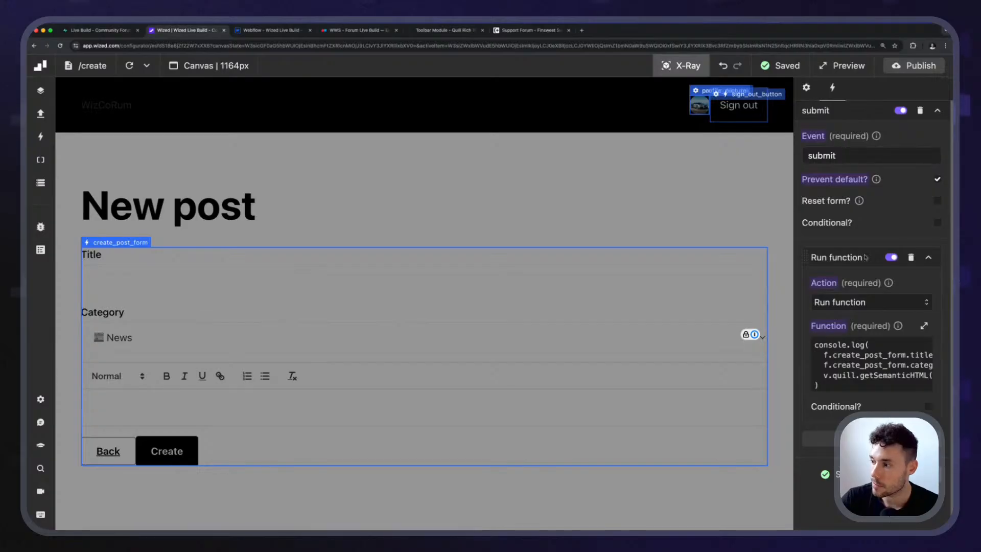
pyautogui.scroll(-2, 866, 257)
pyautogui.click(911, 215)
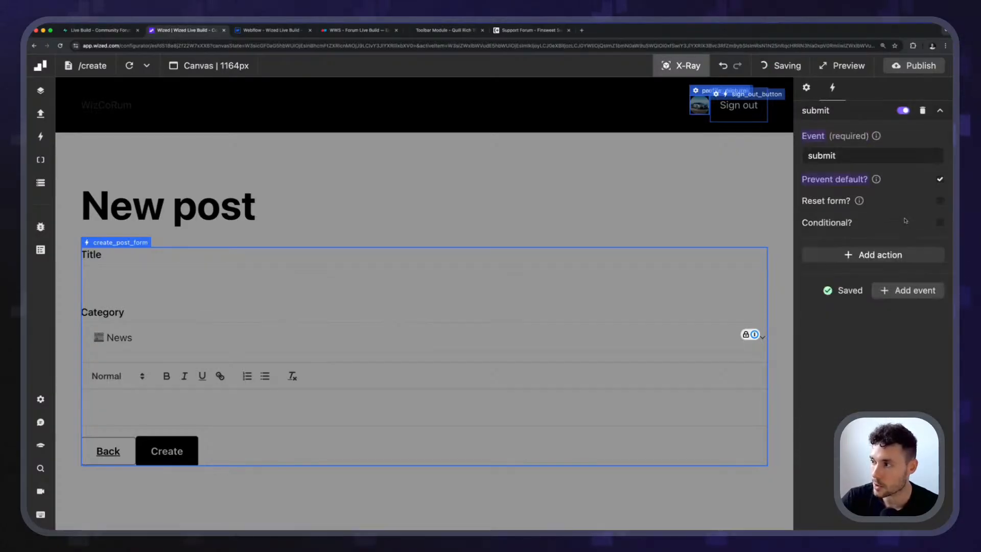
pyautogui.click(883, 256)
pyautogui.click(923, 256)
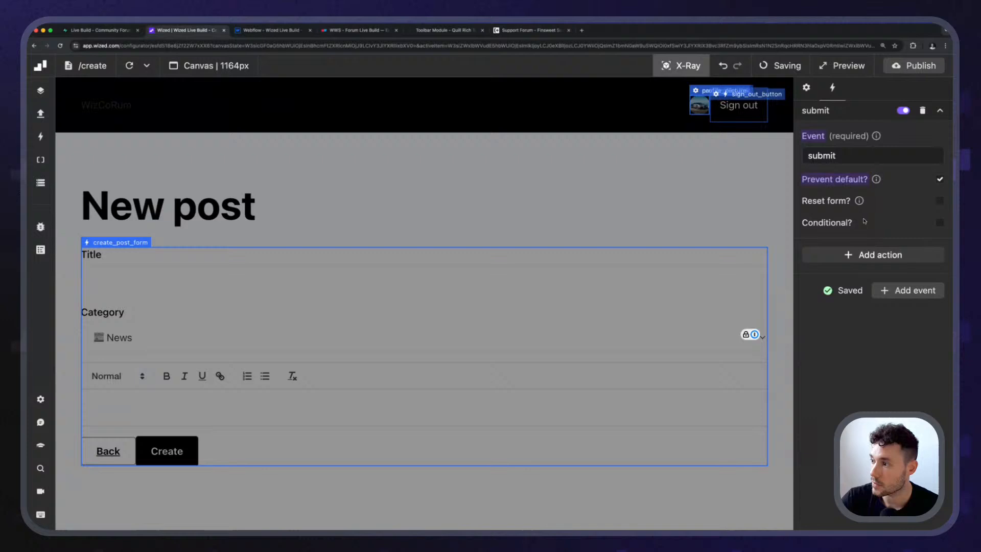
# Make create_post_form's submit event conditional, with the condition return r.get_user.data.user.id.
pyautogui.click(939, 224)
pyautogui.click(848, 263)
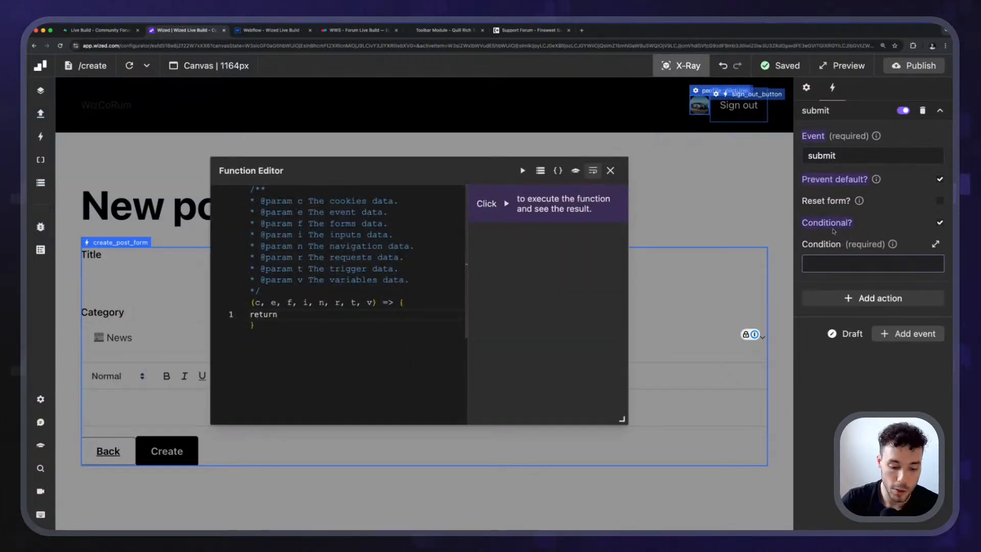
pyautogui.write('r.get')
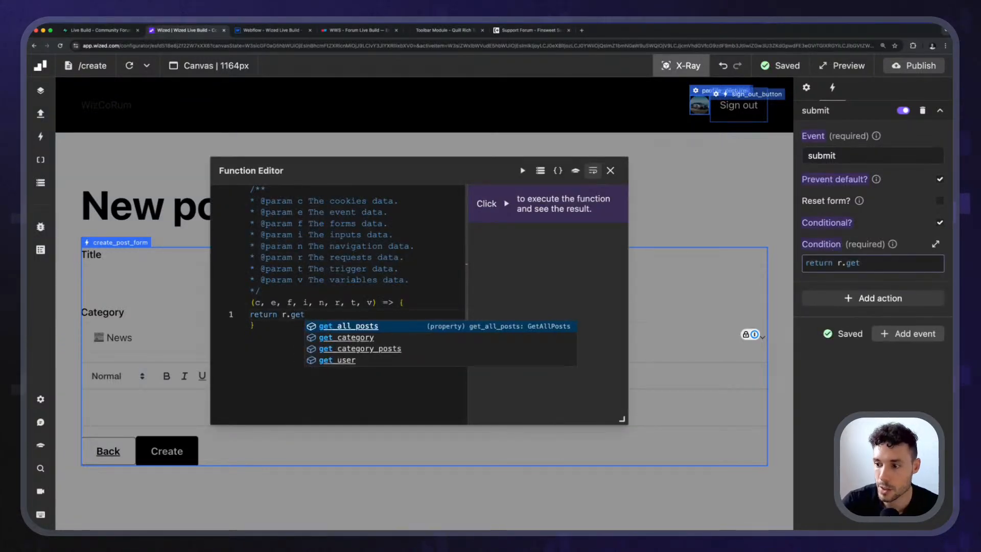
pyautogui.press('Down')
pyautogui.press('Down')
pyautogui.press('Down')
pyautogui.press('Return')
pyautogui.write('.data')
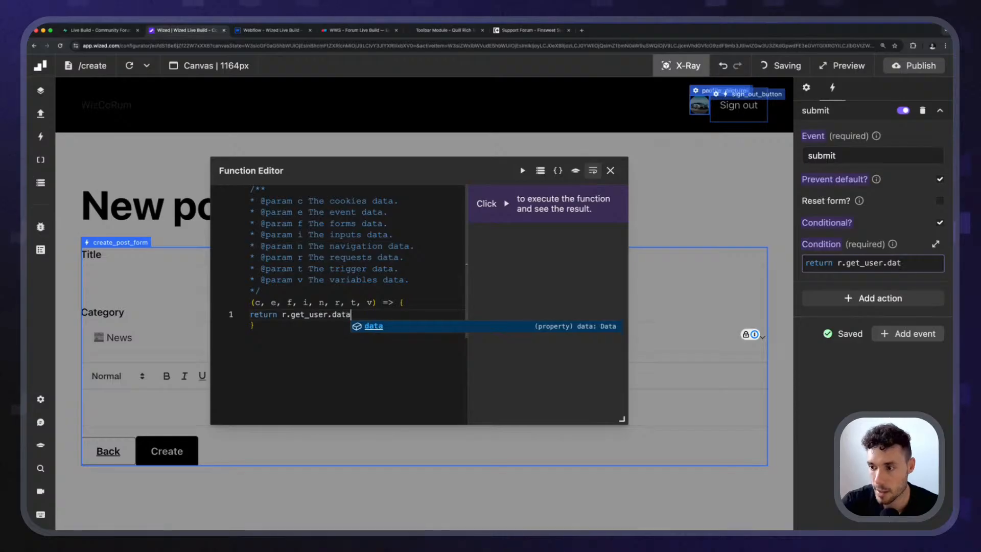
pyautogui.write('.user.id')
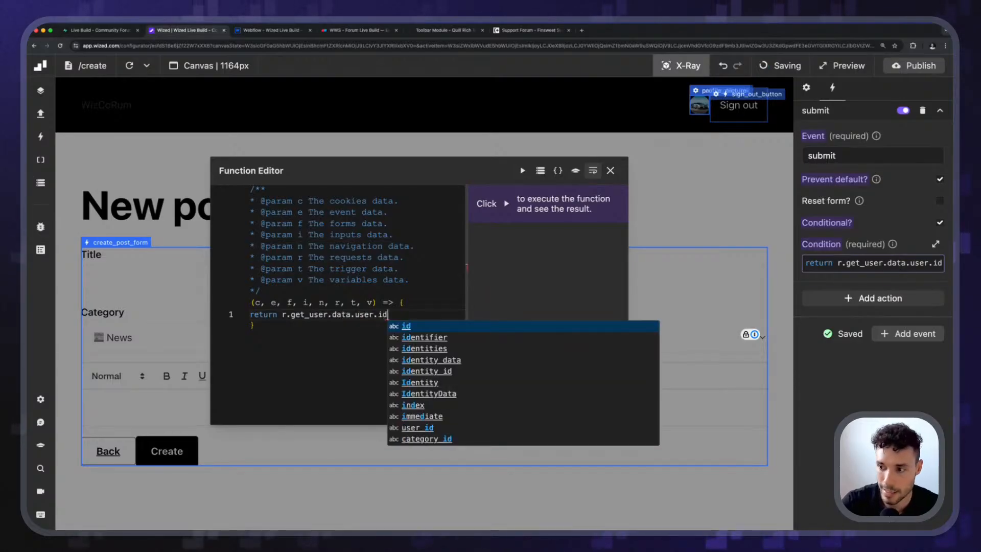
pyautogui.press('Left')
pyautogui.press('Left')
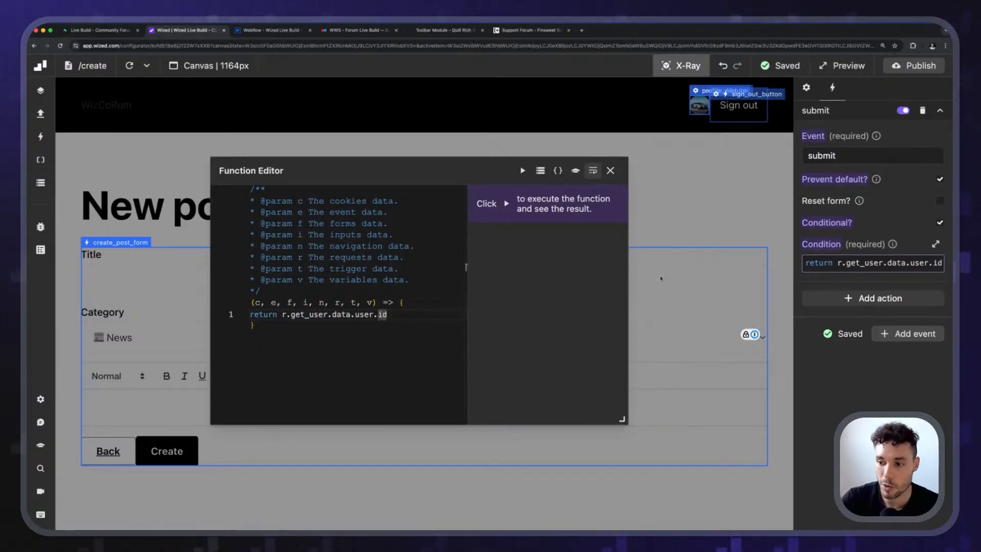
pyautogui.click(430, 320)
pyautogui.click(610, 171)
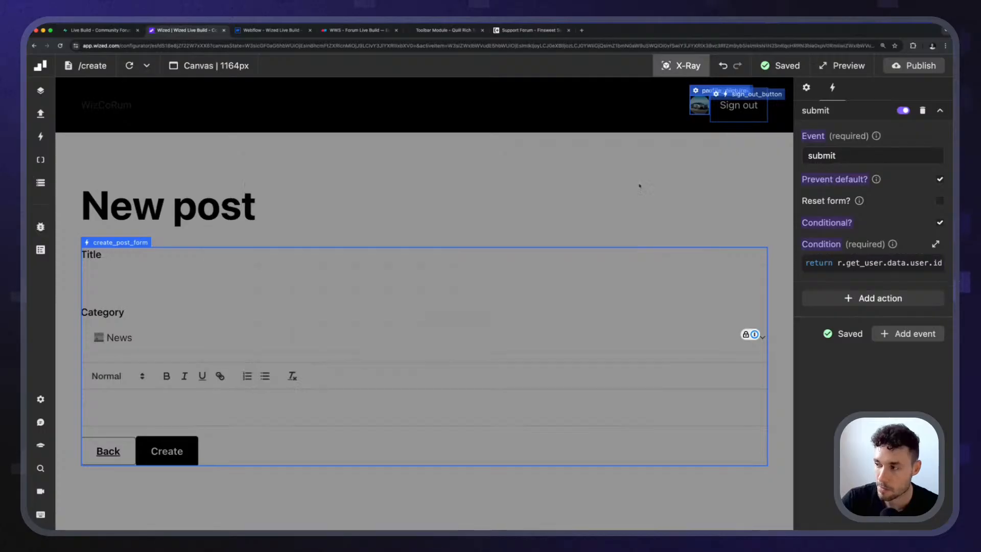
# Add a Perform request action to create_post_form's submit event that runs the create_post request.
pyautogui.click(880, 299)
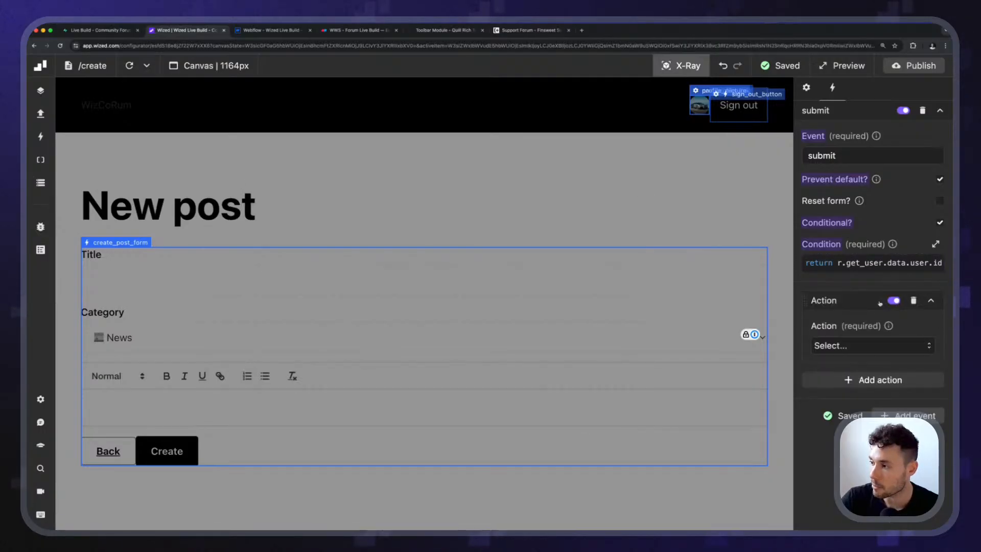
pyautogui.click(856, 347)
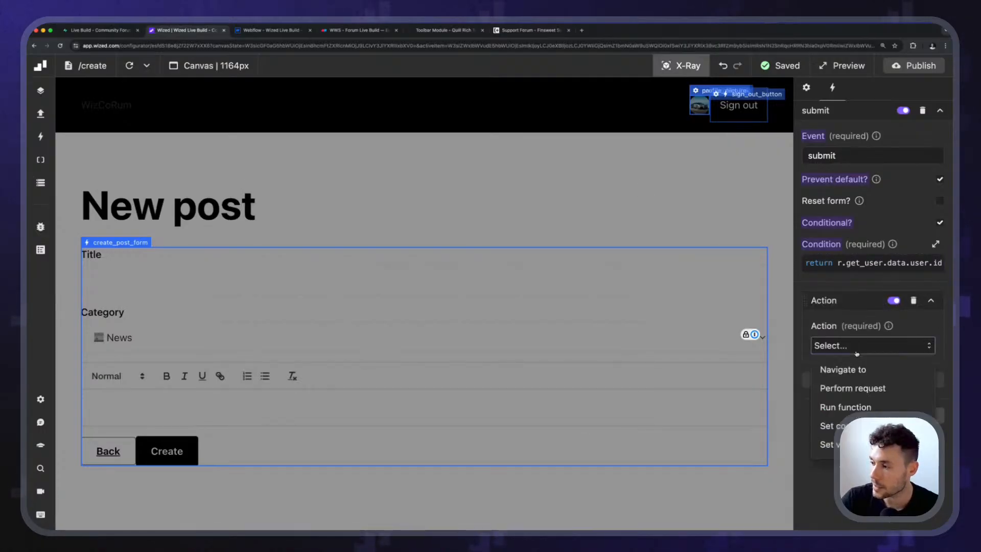
pyautogui.click(863, 388)
pyautogui.click(865, 389)
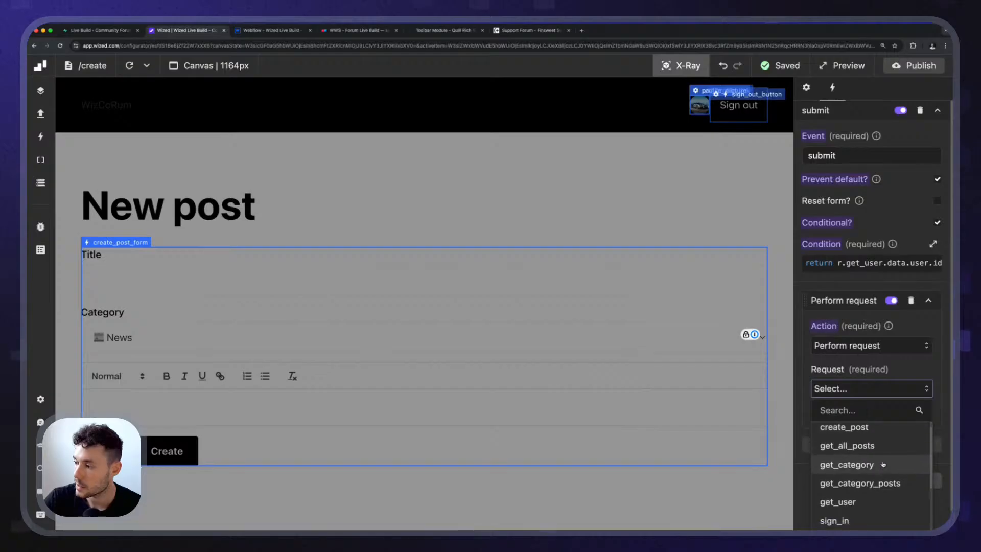
pyautogui.scroll(-3, 868, 483)
pyautogui.scroll(3, 869, 485)
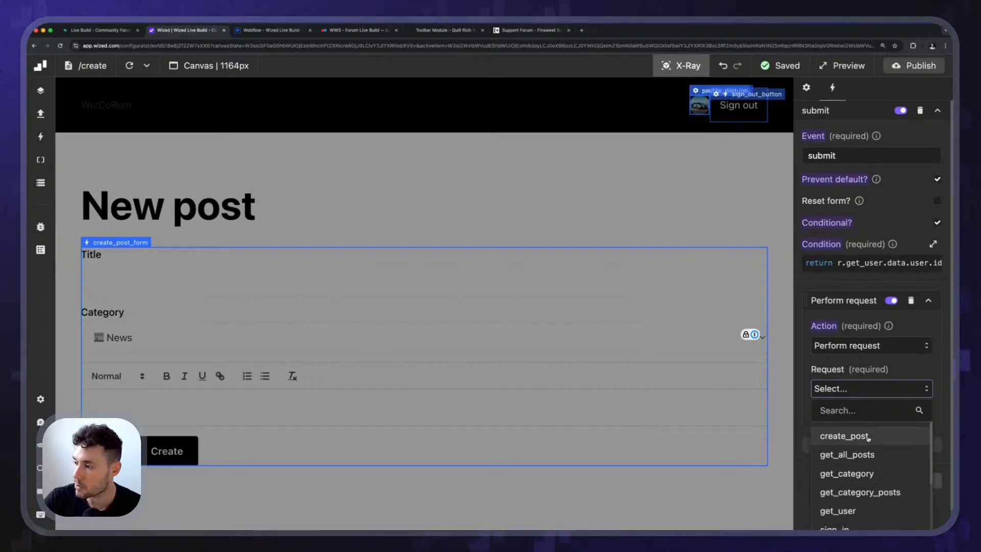
pyautogui.click(869, 437)
pyautogui.scroll(-1, 868, 409)
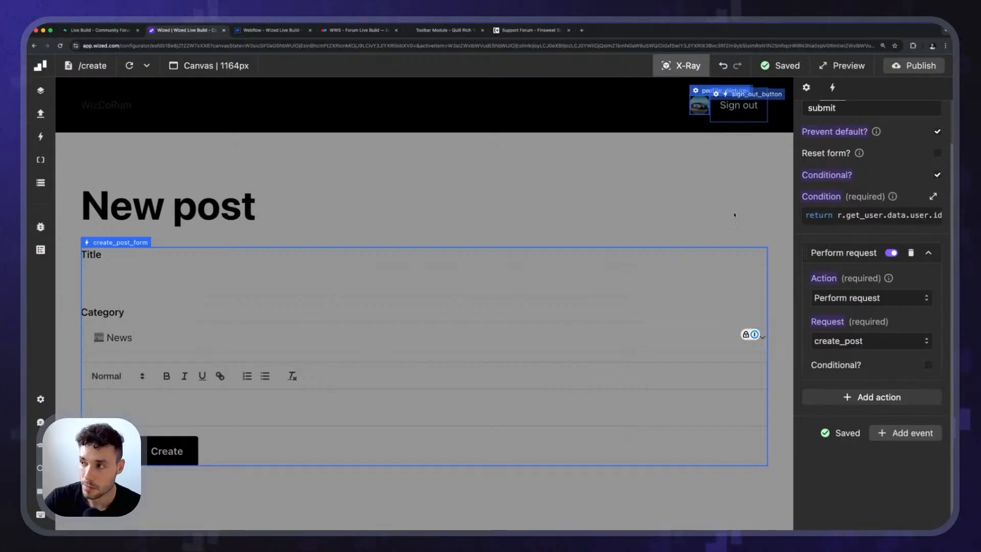
# Turn off X-Ray, open create_post's expanded Data Store view and place it clear of the form fields.
pyautogui.press('x')
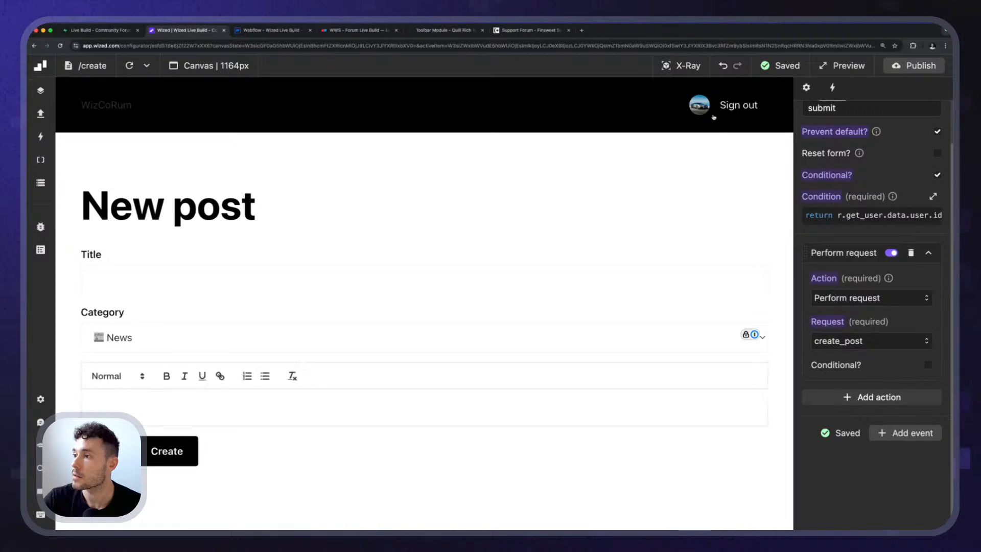
pyautogui.click(198, 272)
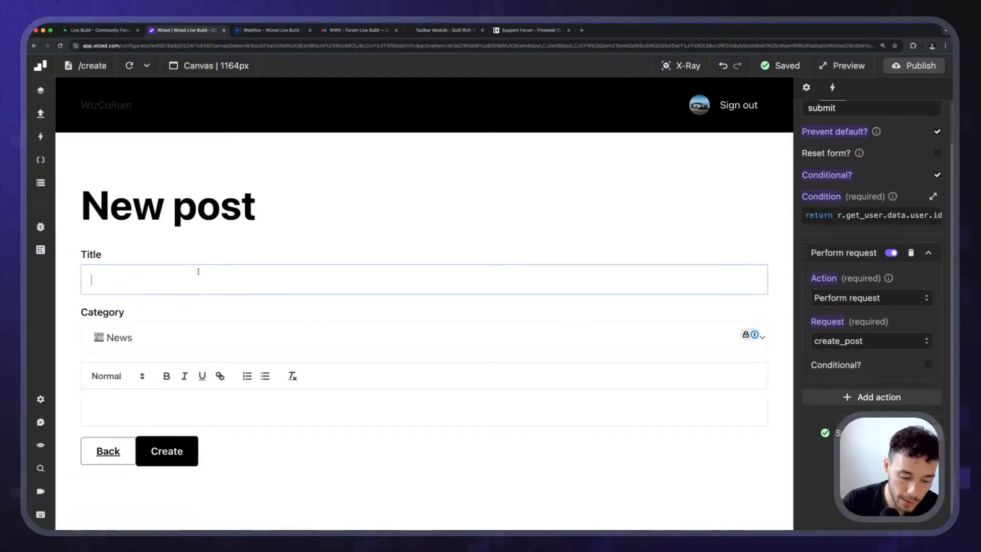
pyautogui.click(41, 182)
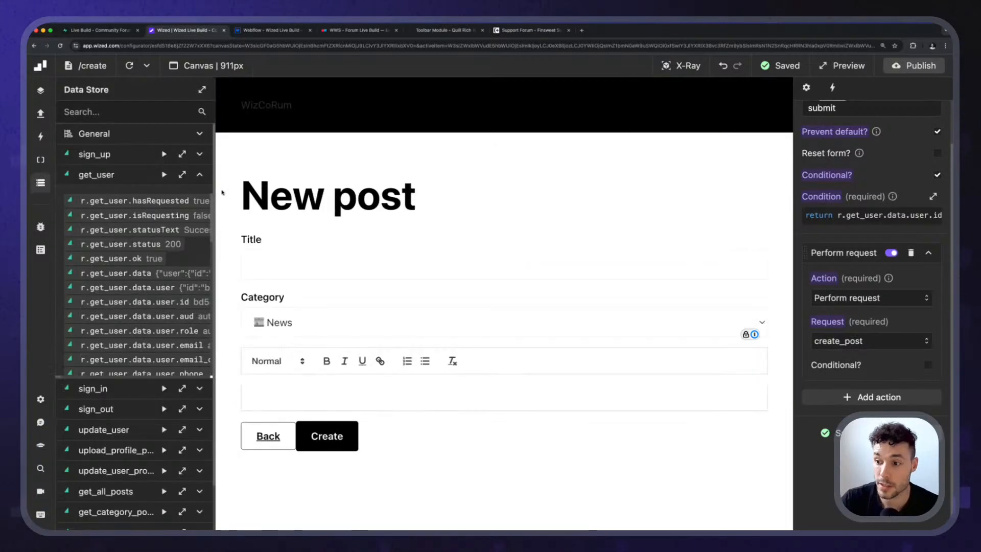
pyautogui.click(199, 175)
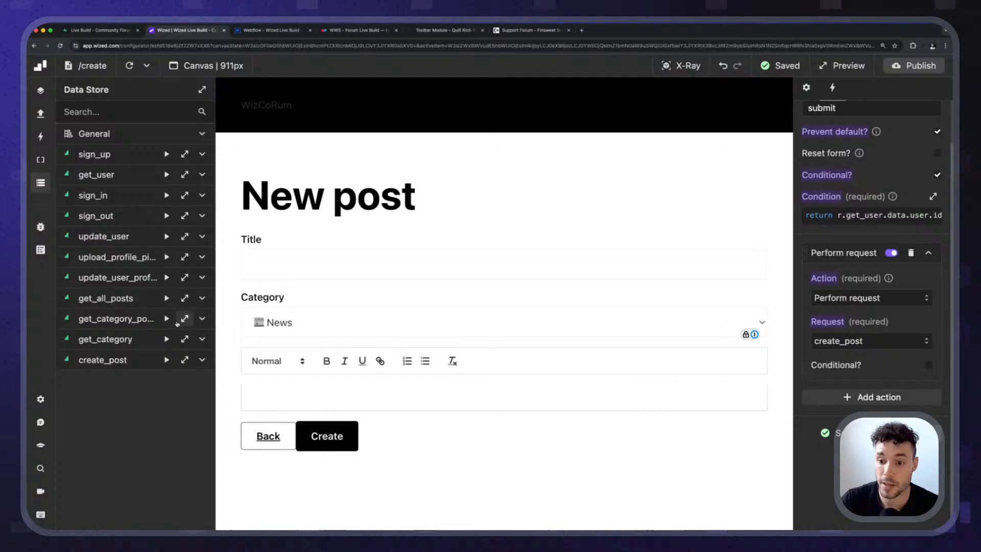
pyautogui.click(184, 360)
pyautogui.moveTo(241, 130); pyautogui.dragTo(748, 111)
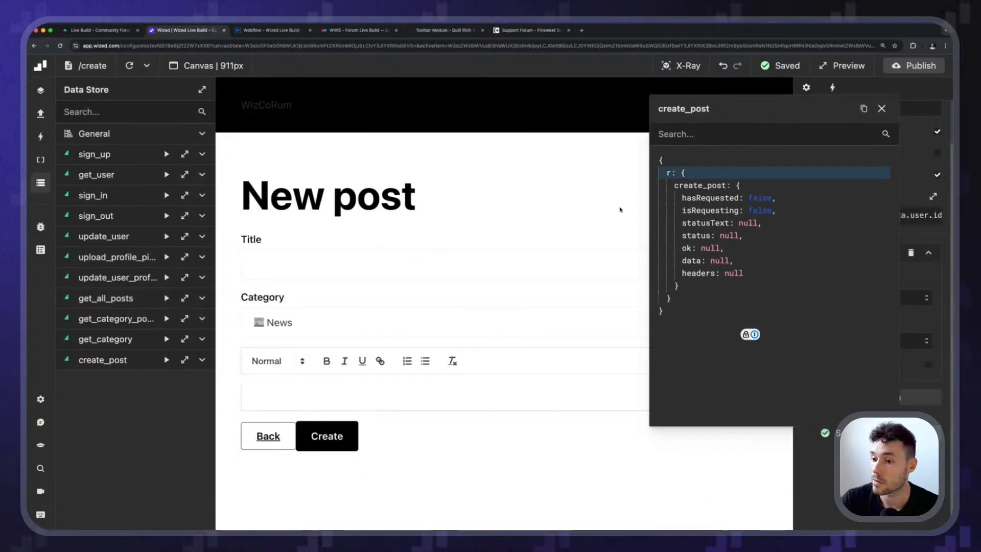
# Submit a test post with title "test" and body "this is a test", and examine the create_post response.
pyautogui.click(282, 272)
pyautogui.write('test')
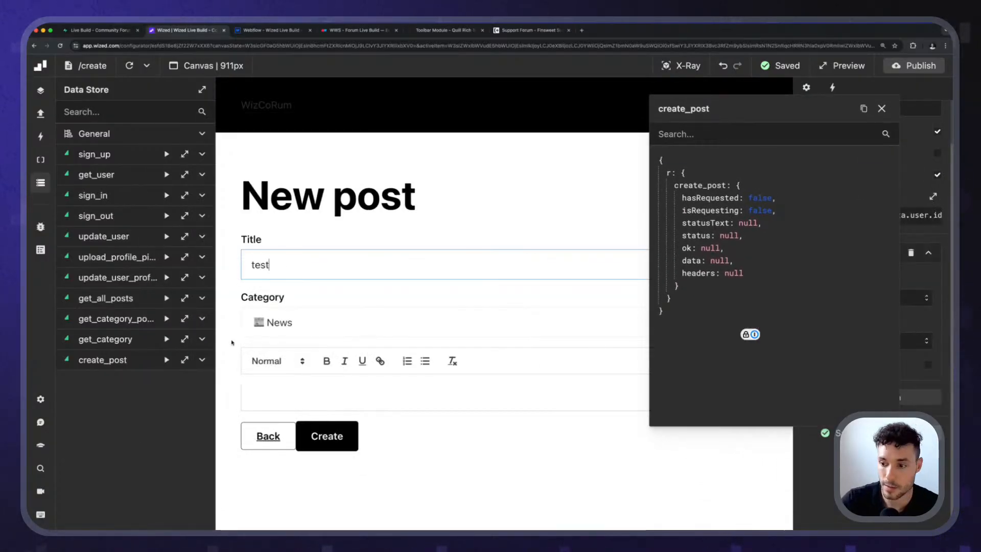
pyautogui.click(294, 399)
pyautogui.write('this is a test')
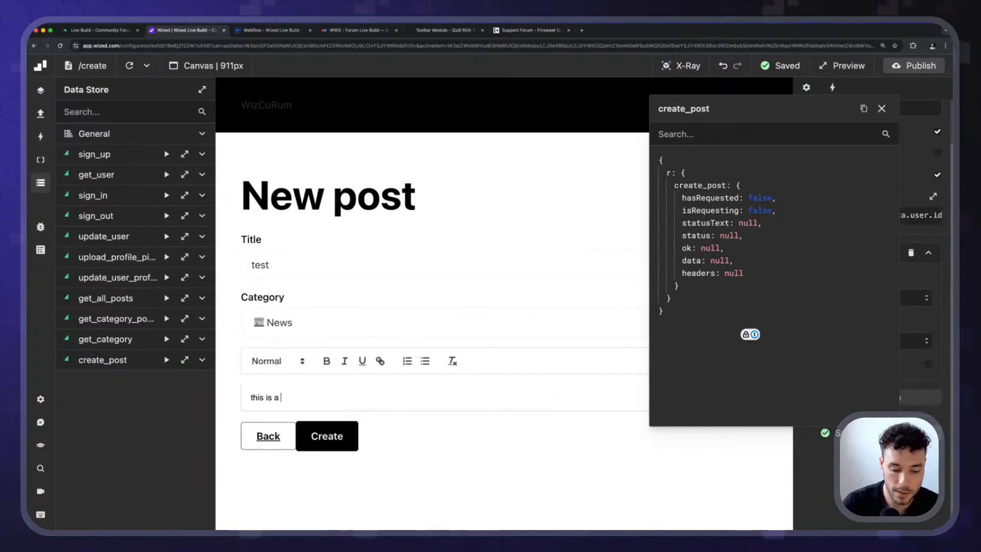
pyautogui.click(339, 435)
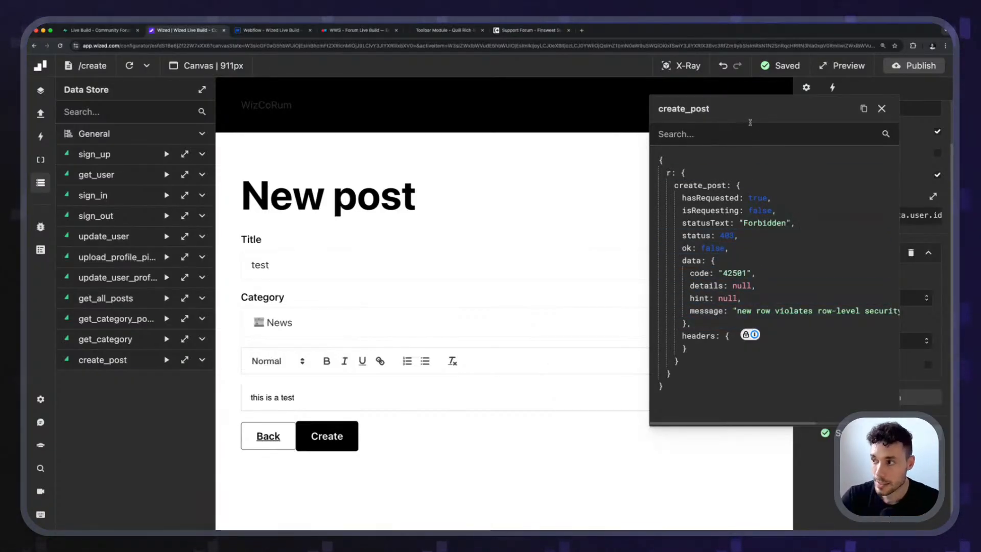
pyautogui.moveTo(740, 116); pyautogui.dragTo(441, 113)
pyautogui.moveTo(459, 420); pyautogui.dragTo(356, 361)
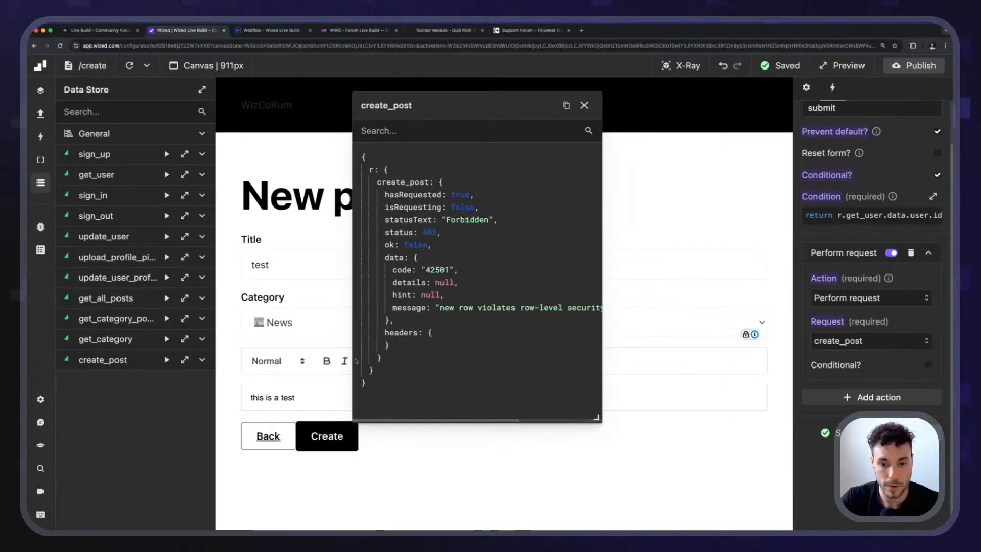
pyautogui.moveTo(417, 107); pyautogui.dragTo(474, 202)
# In Supabase, create a policy on the posts table from the INSERT template "Enable insert for authenticated users only" and save it.
pyautogui.click(102, 31)
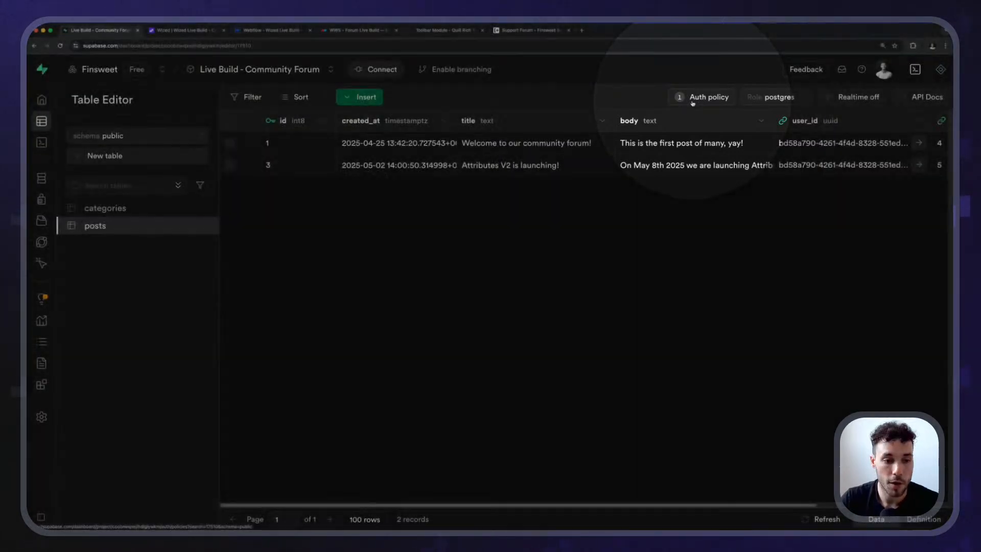
pyautogui.click(708, 97)
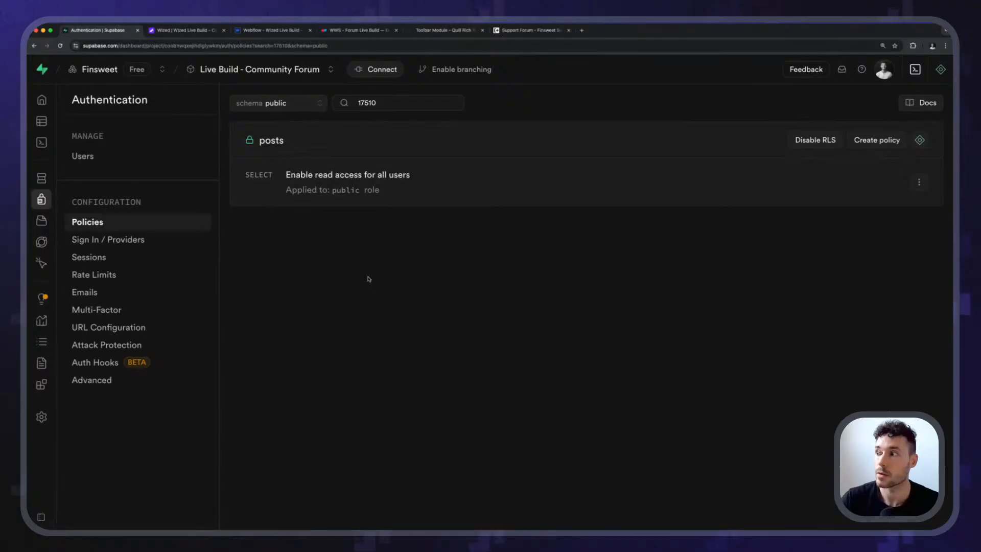
pyautogui.click(877, 140)
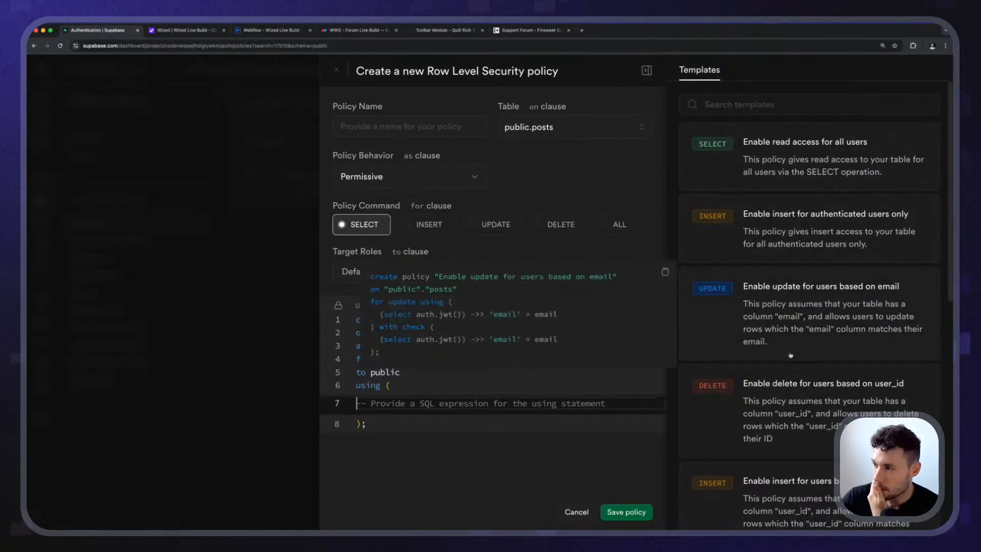
pyautogui.moveTo(818, 217)
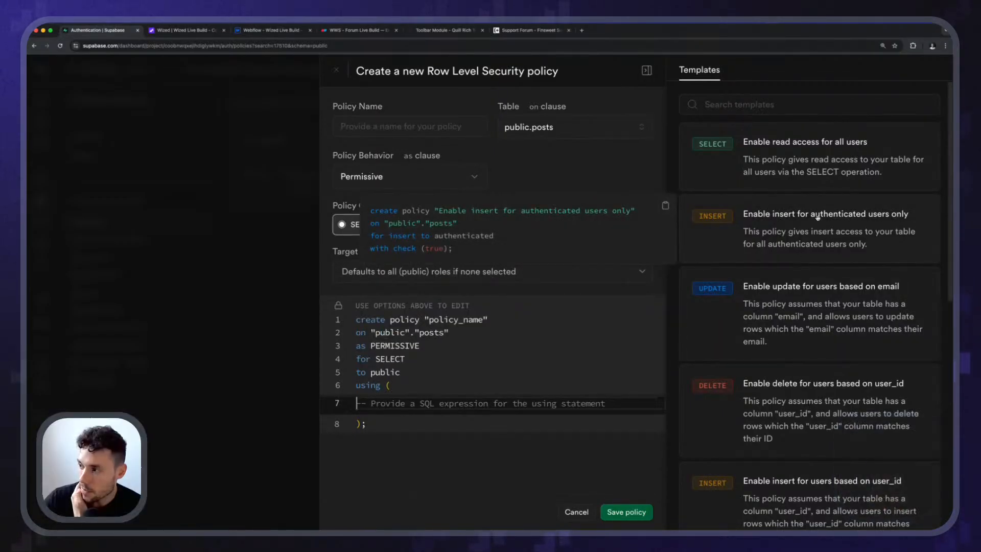
pyautogui.click(876, 225)
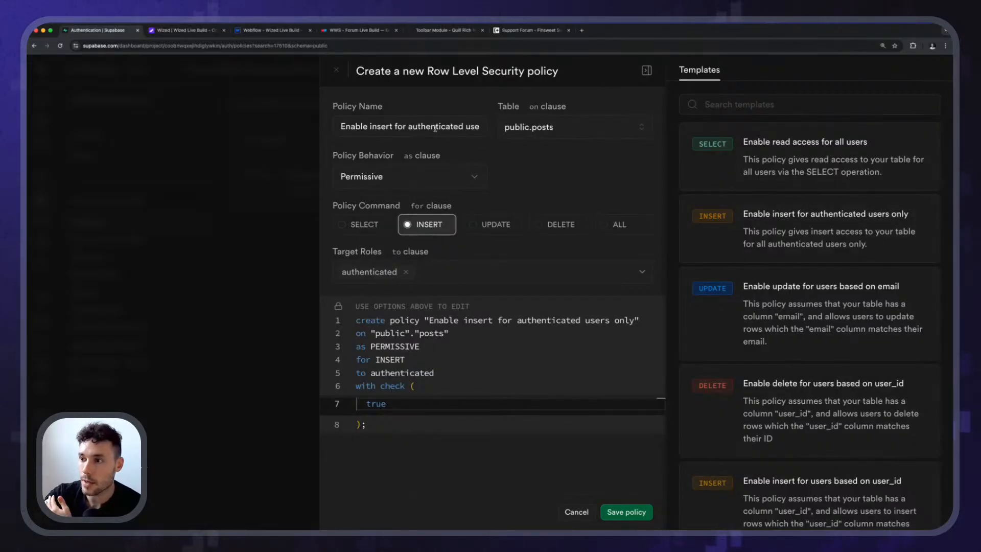
pyautogui.click(364, 178)
pyautogui.click(399, 181)
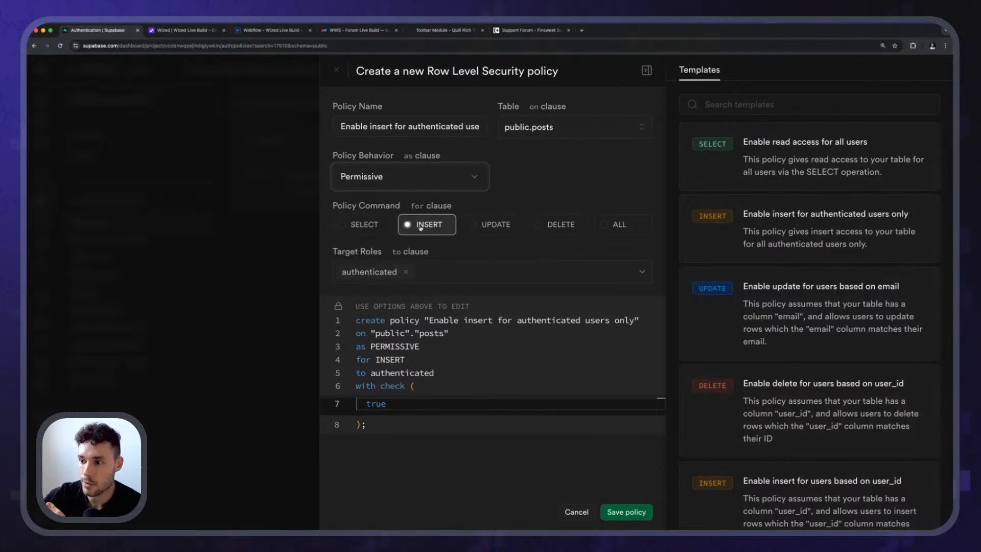
pyautogui.click(615, 511)
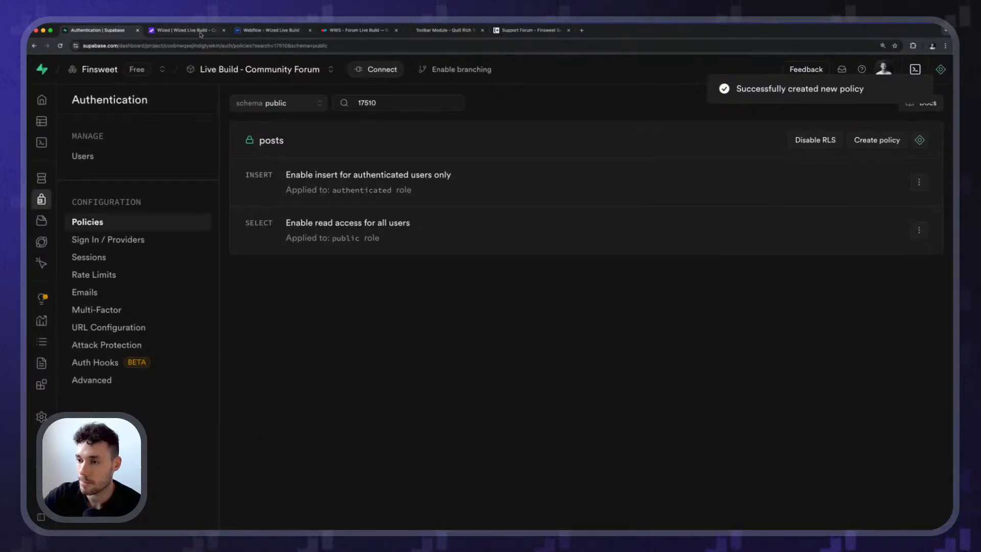
# Resubmit the test post in Wized and check for its row in the reloaded Supabase posts table.
pyautogui.click(201, 32)
pyautogui.click(327, 447)
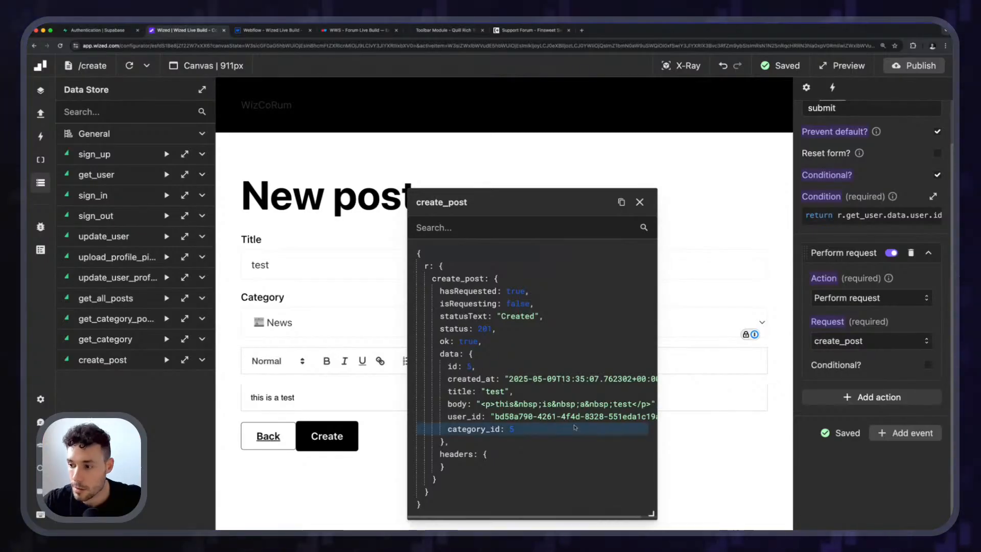
pyautogui.click(107, 31)
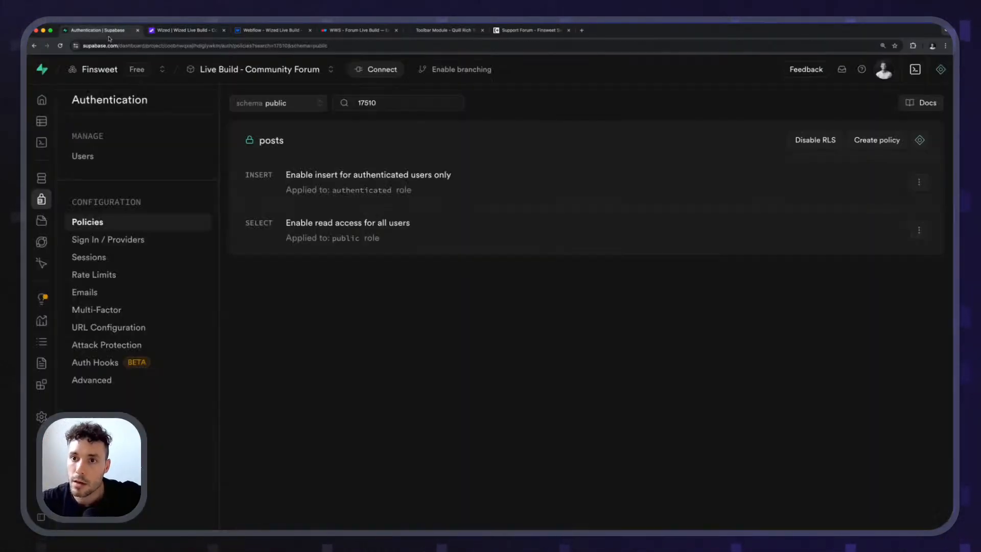
pyautogui.moveTo(52, 142)
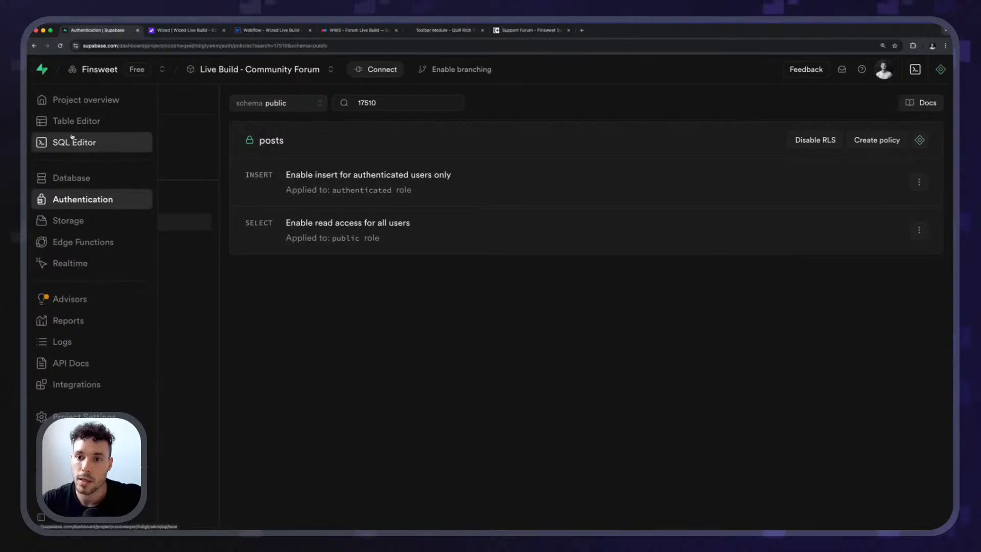
pyautogui.click(62, 178)
pyautogui.click(76, 122)
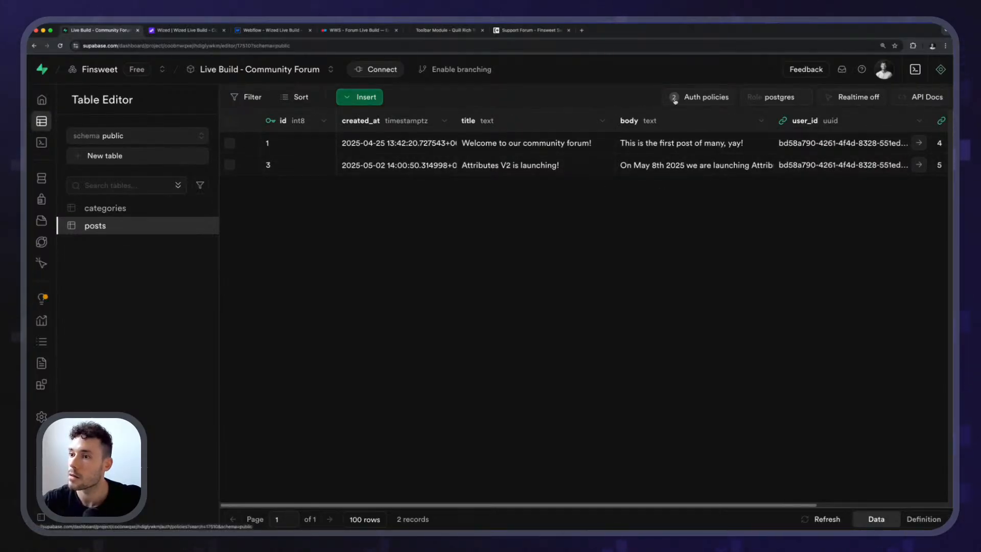
pyautogui.click(61, 46)
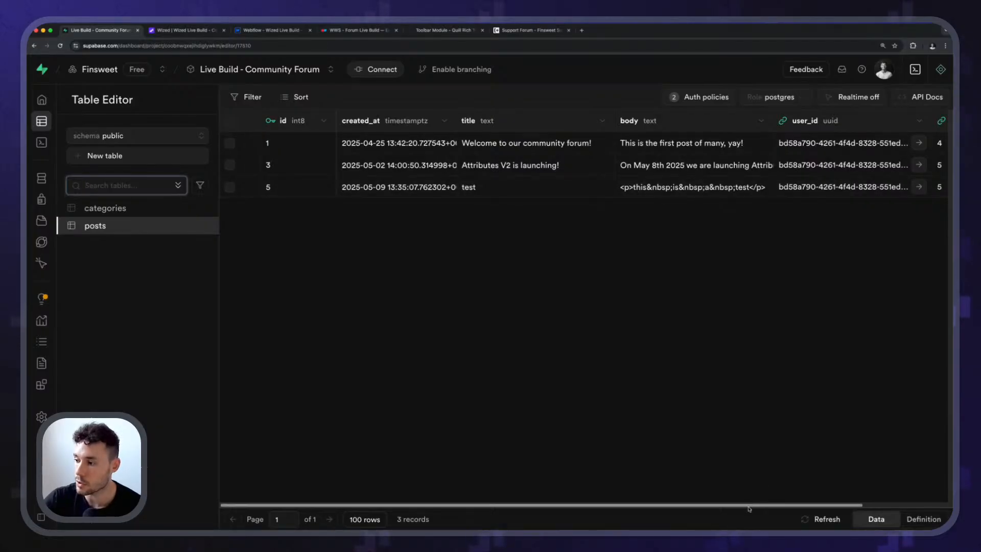
pyautogui.moveTo(747, 507); pyautogui.dragTo(532, 471)
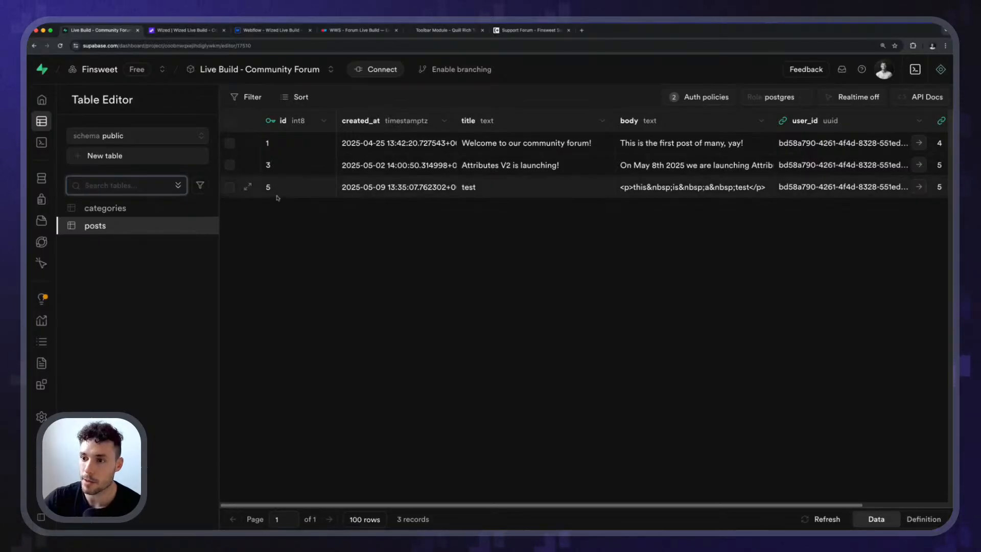
pyautogui.click(363, 302)
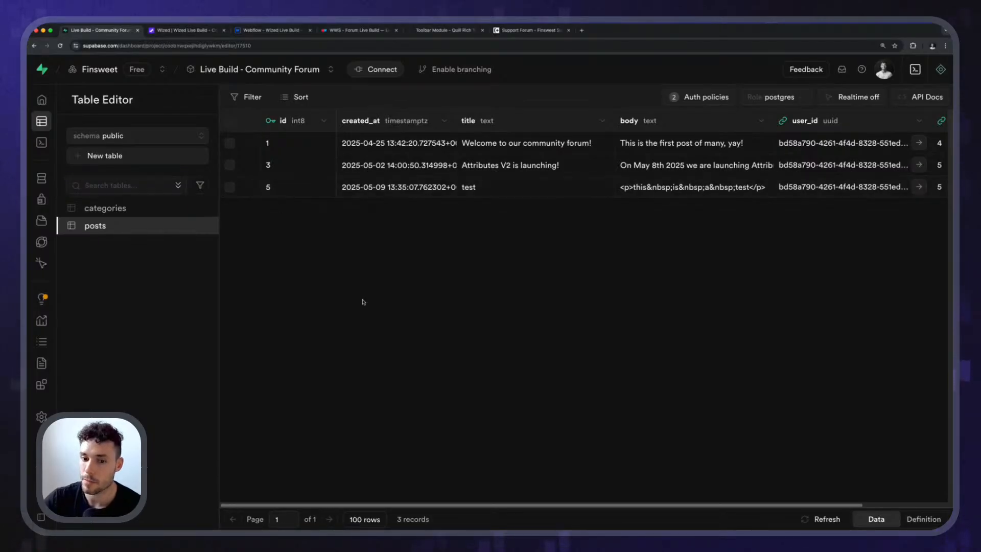
# Return to Wized and close the expanded create_post response.
pyautogui.click(204, 29)
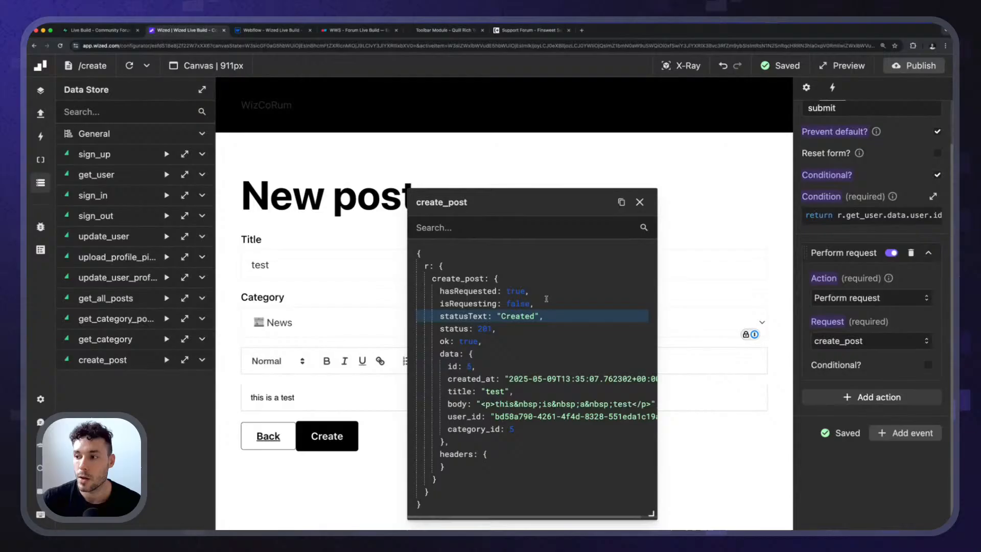
pyautogui.click(640, 203)
pyautogui.click(335, 436)
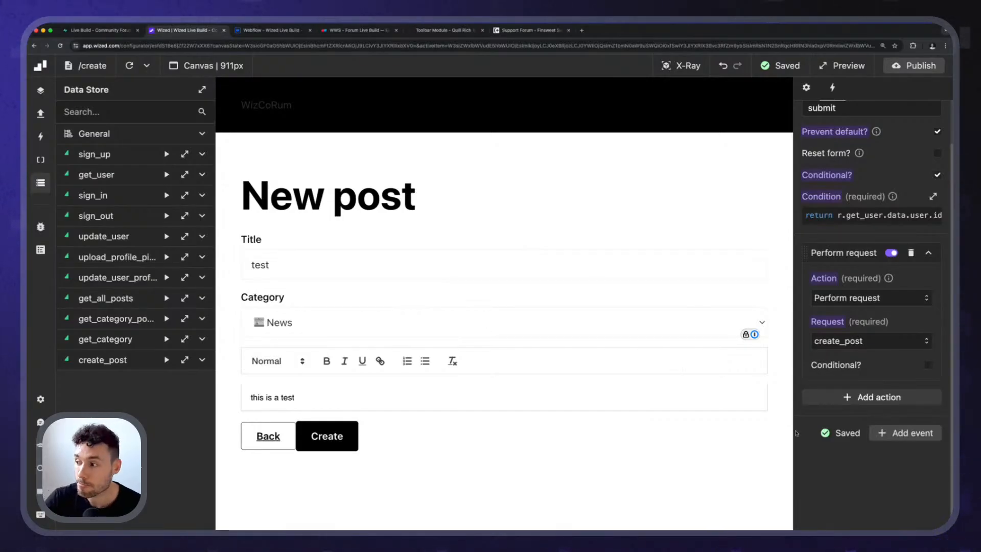
# In Webflow, add the custom attribute wized="create_post_button" to the form's Create button.
pyautogui.click(263, 30)
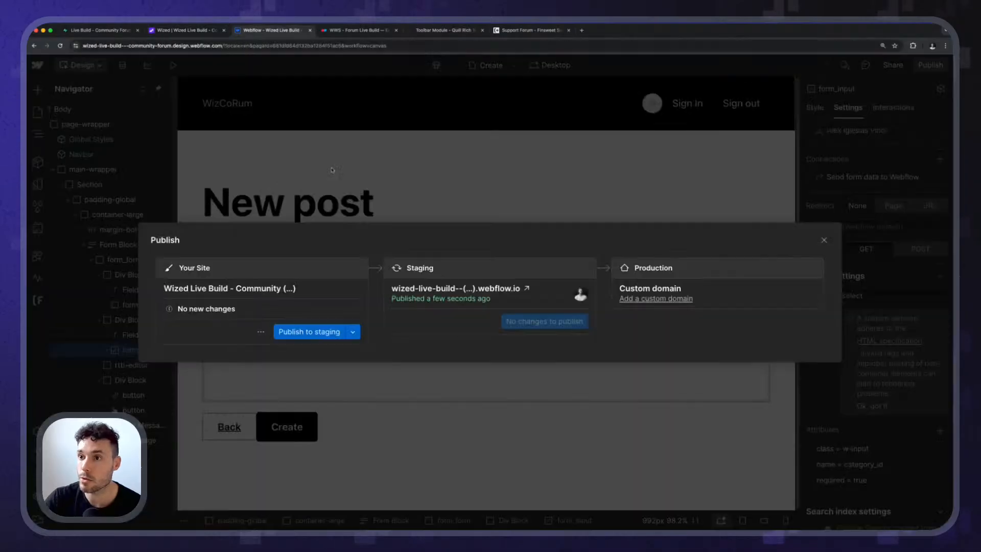
pyautogui.click(356, 156)
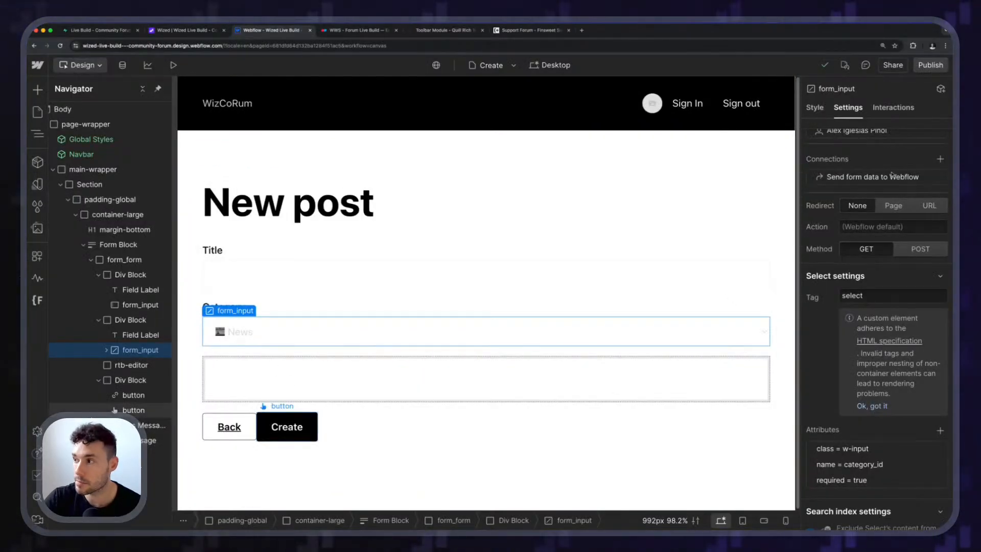
pyautogui.click(287, 427)
pyautogui.click(938, 442)
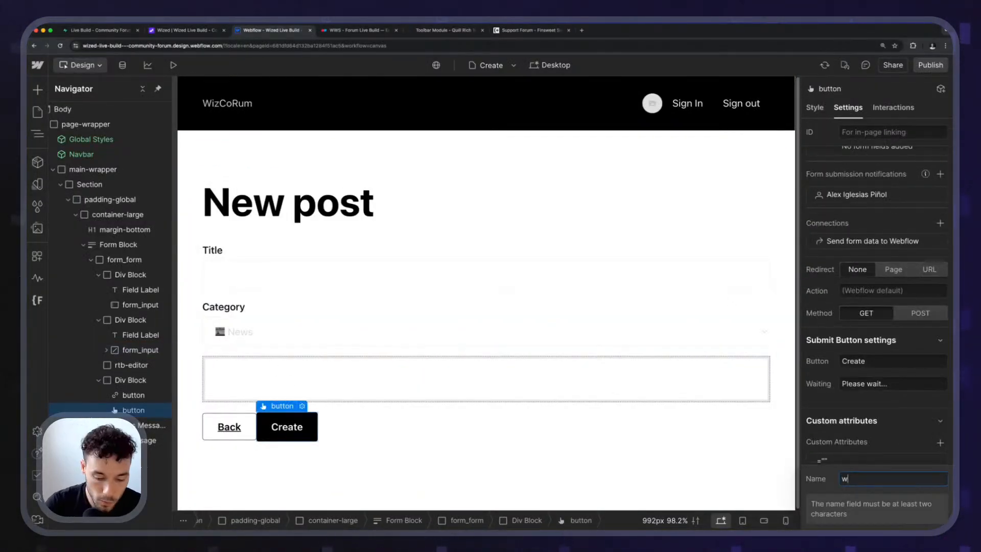
pyautogui.write('wized')
pyautogui.press('Tab')
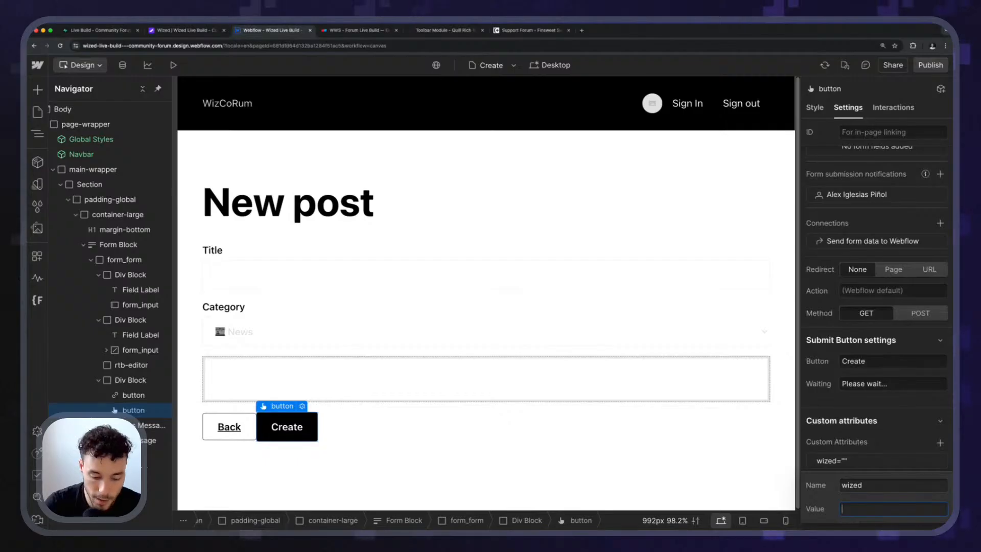
pyautogui.write('create')
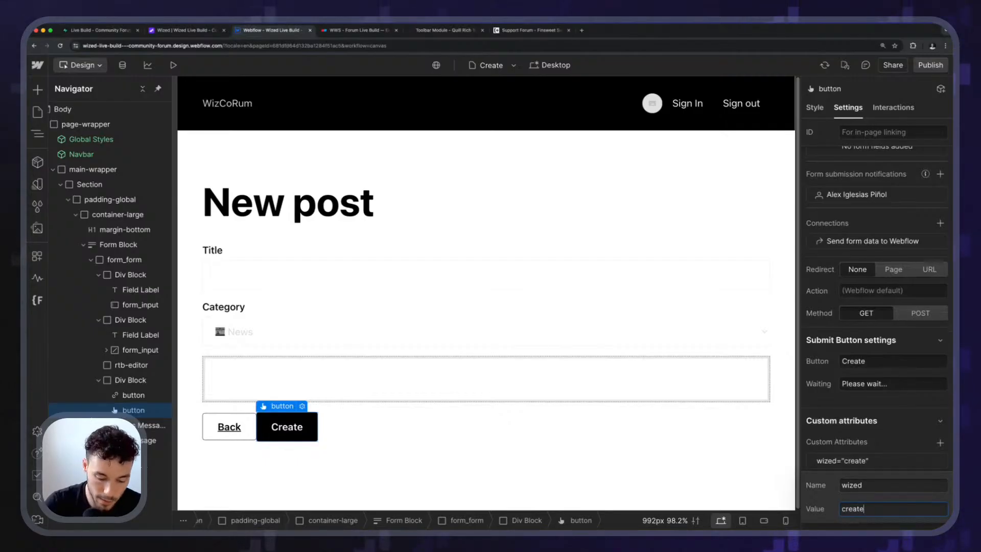
pyautogui.write('_post_')
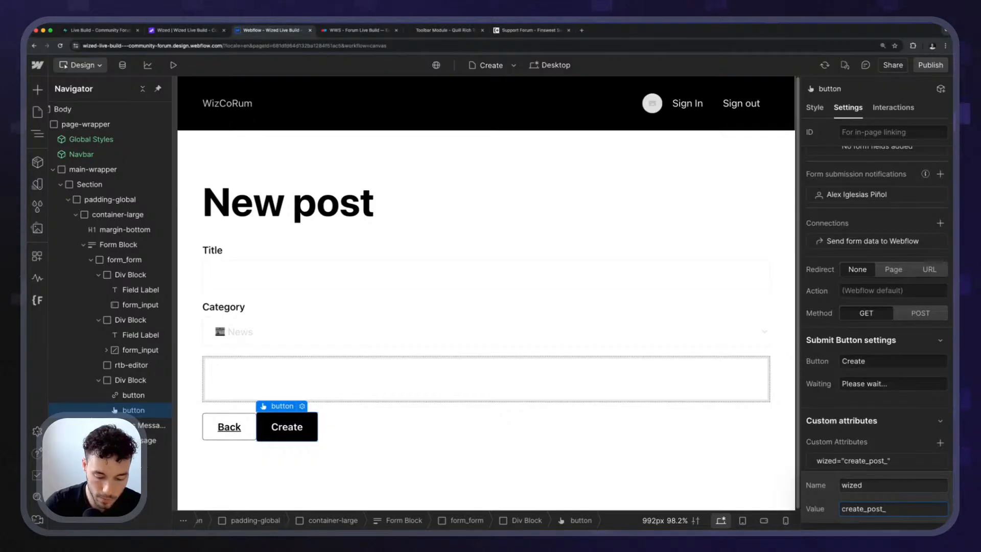
pyautogui.write('button')
pyautogui.press('Return')
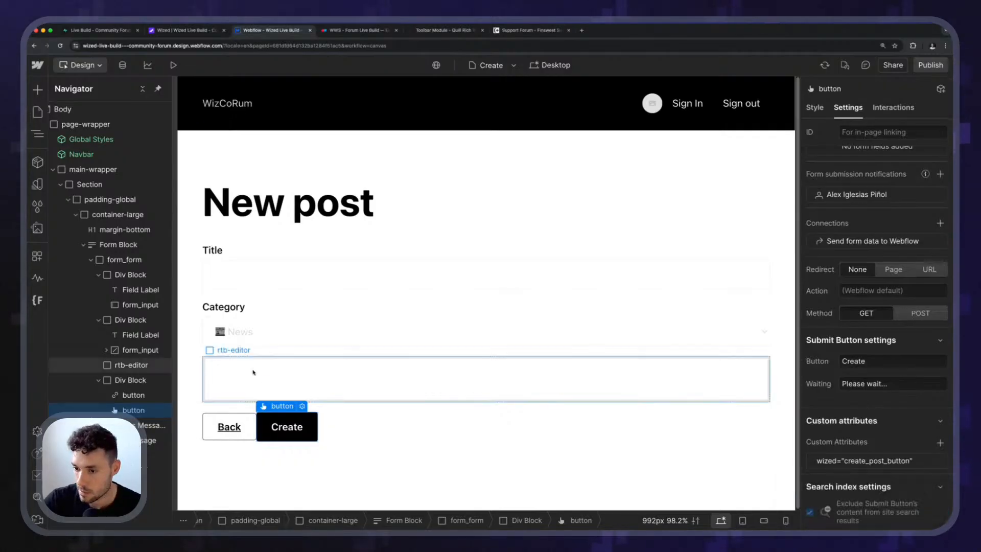
# Check the form's custom attribute naming and change the Create button's wized attribute value to "create_post_submit".
pyautogui.click(327, 378)
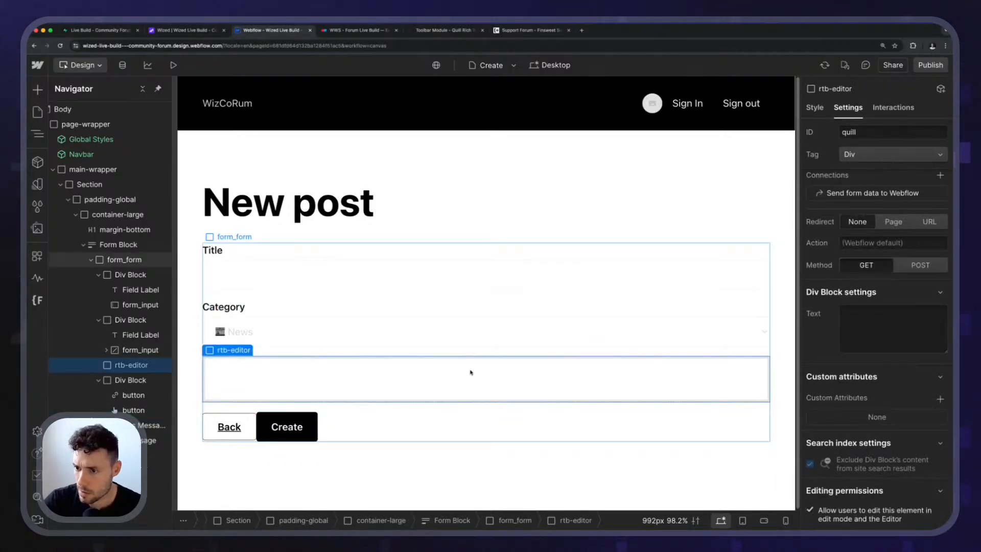
pyautogui.click(475, 406)
pyautogui.click(877, 472)
pyautogui.press('Escape')
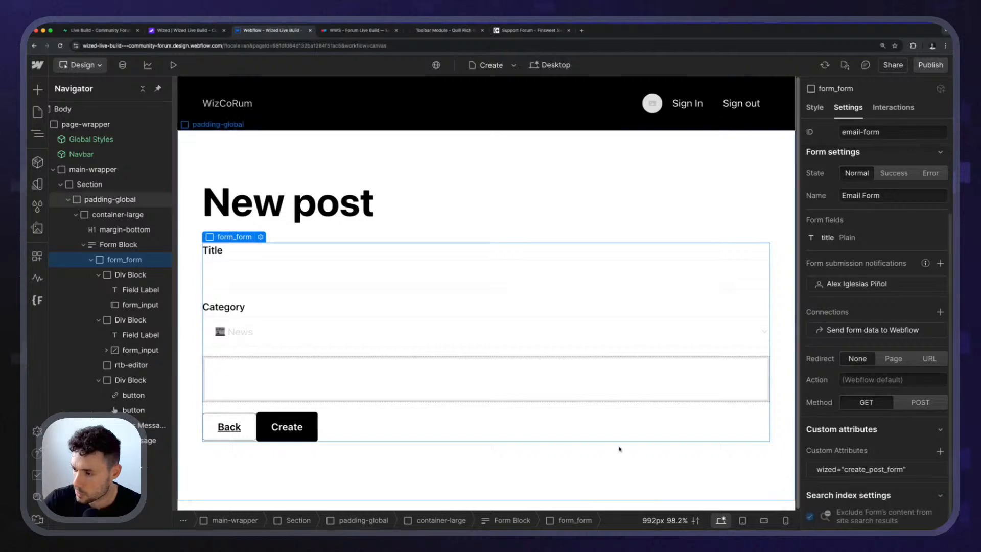
pyautogui.click(286, 425)
pyautogui.scroll(-3, 876, 358)
pyautogui.click(879, 467)
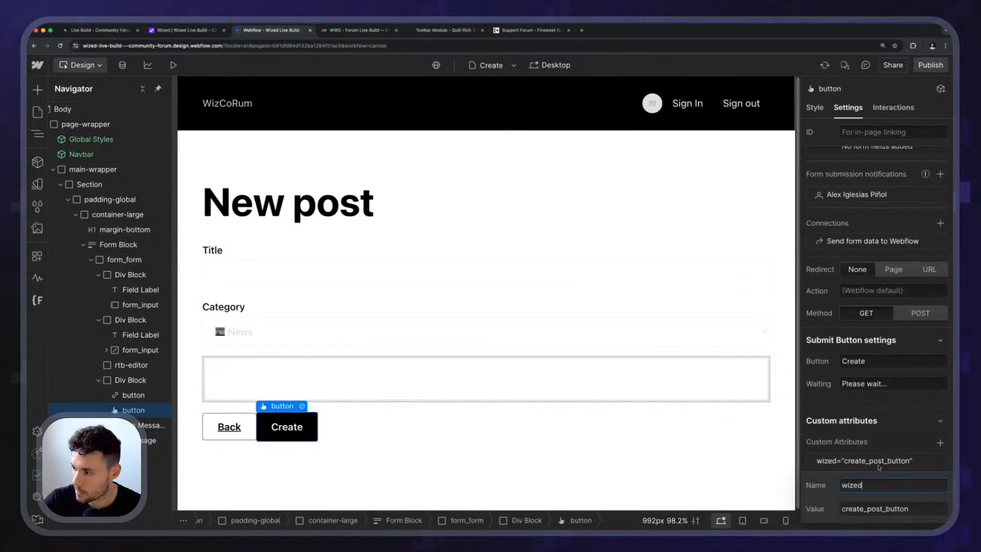
pyautogui.moveTo(888, 508); pyautogui.dragTo(936, 502)
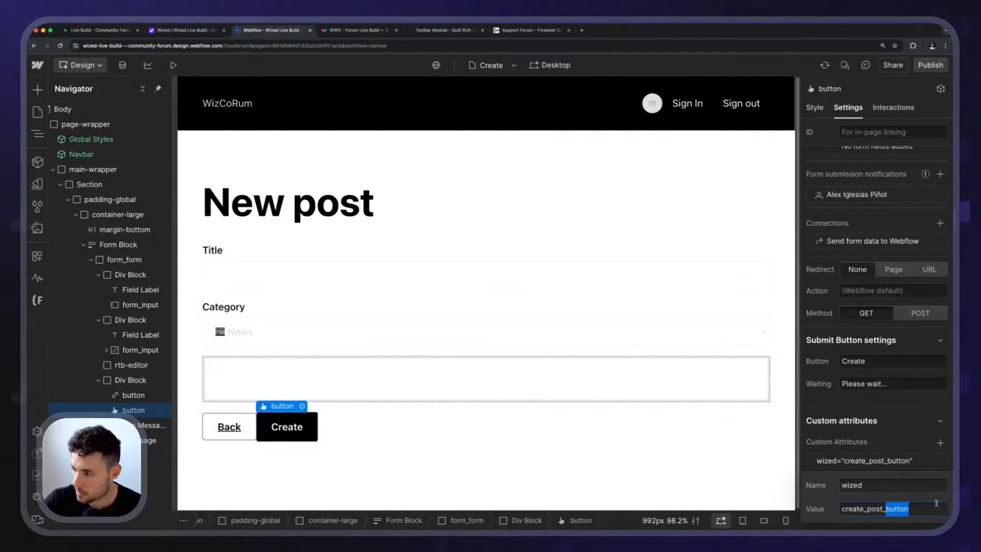
pyautogui.write('submit')
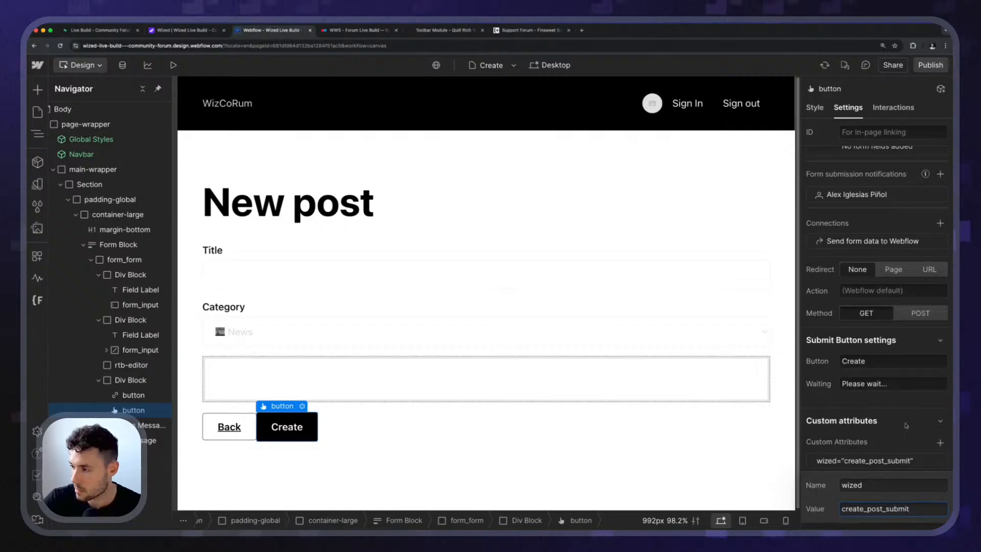
pyautogui.press('Return')
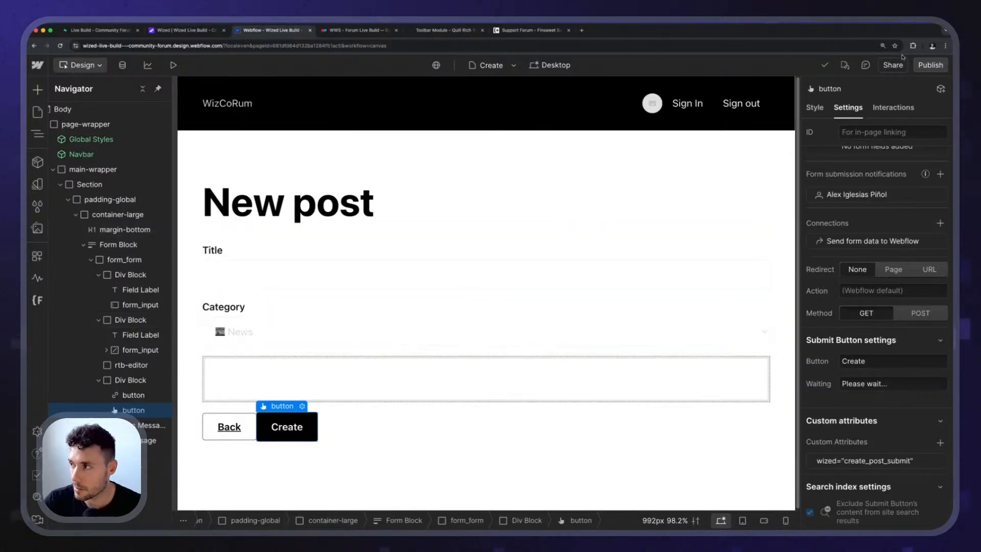
# Publish the Webflow site to staging, then switch to Wized and reload the configurator.
pyautogui.click(931, 64)
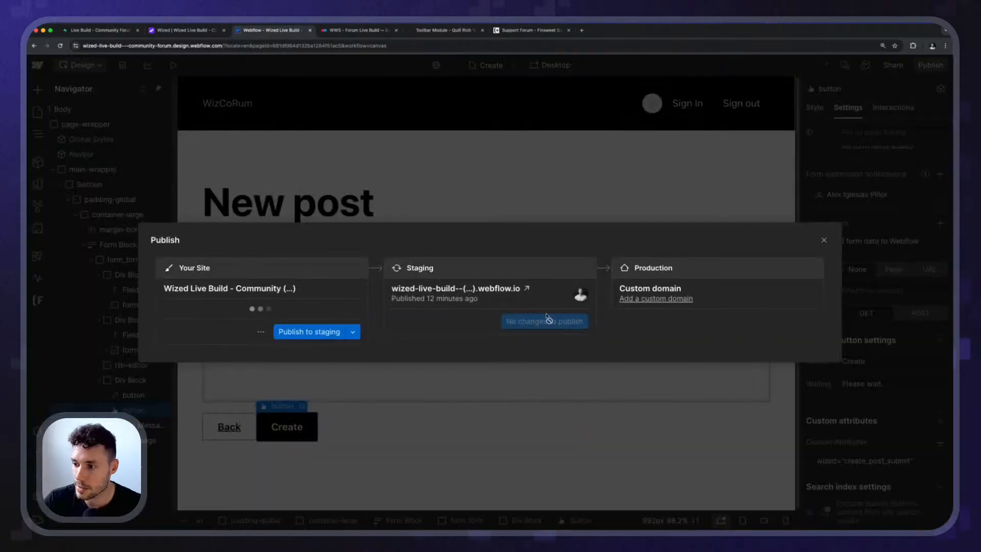
pyautogui.click(306, 332)
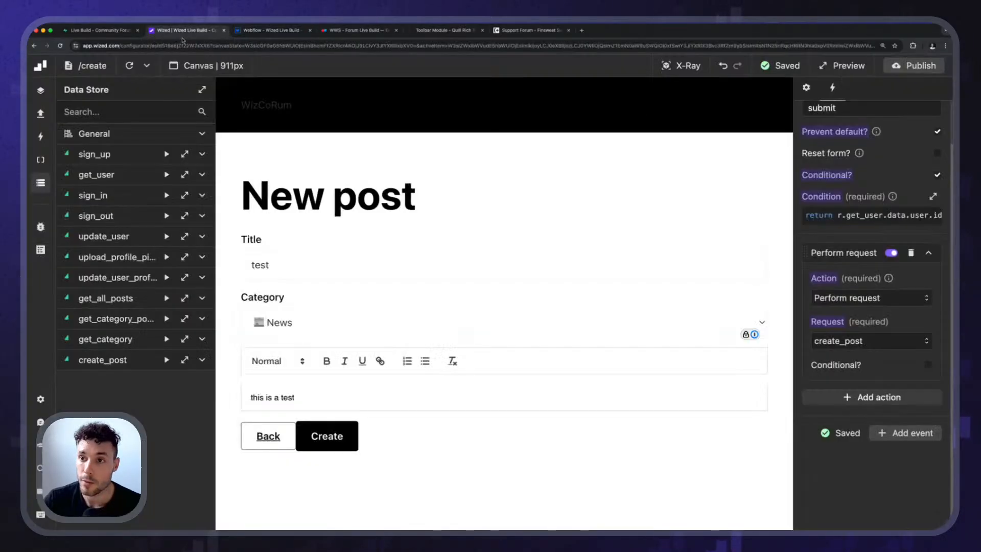
pyautogui.click(184, 32)
pyautogui.click(60, 46)
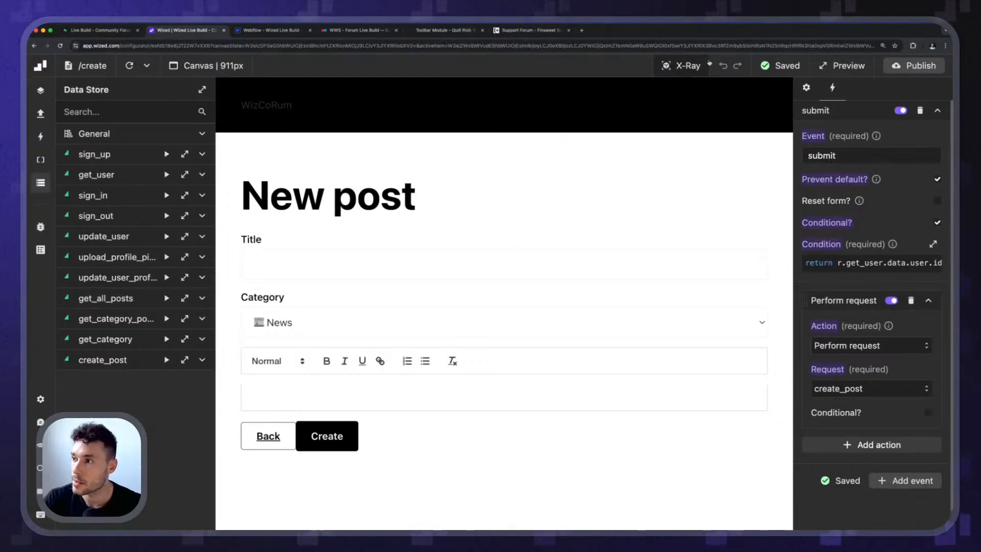
# Select the create_post_submit element in X-Ray mode and add an HTML attribute named "value" to it.
pyautogui.click(682, 66)
pyautogui.click(350, 424)
pyautogui.scroll(-6, 913, 386)
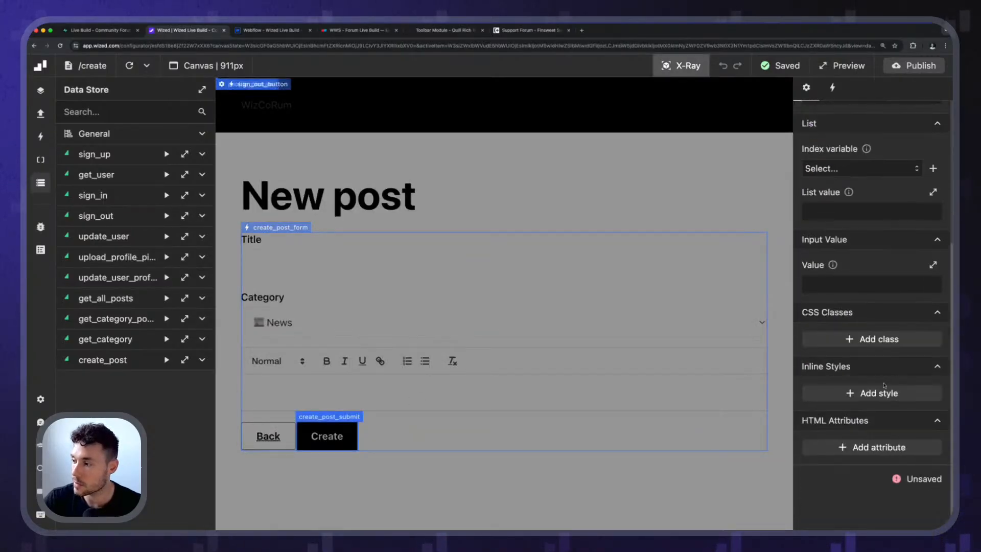
pyautogui.click(879, 404)
pyautogui.click(844, 351)
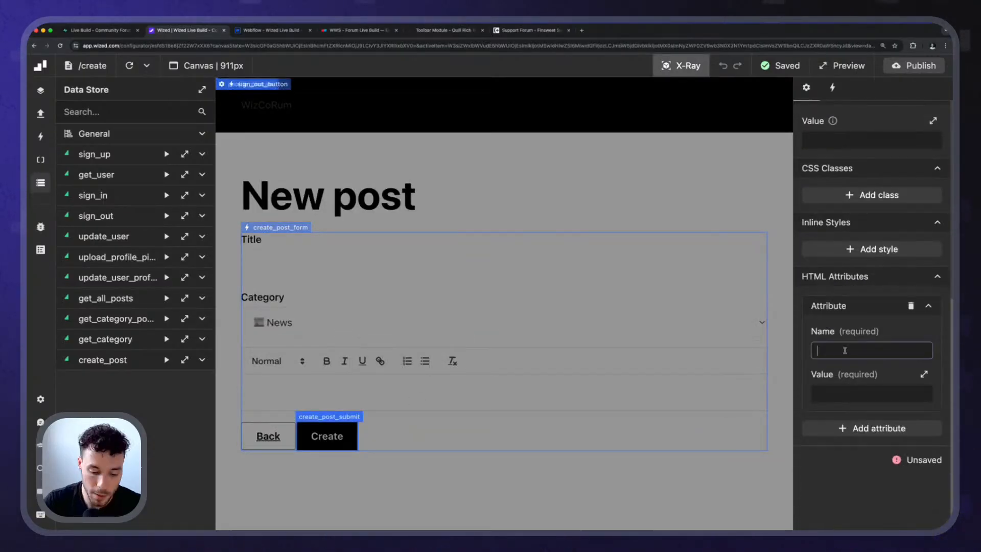
pyautogui.click(867, 364)
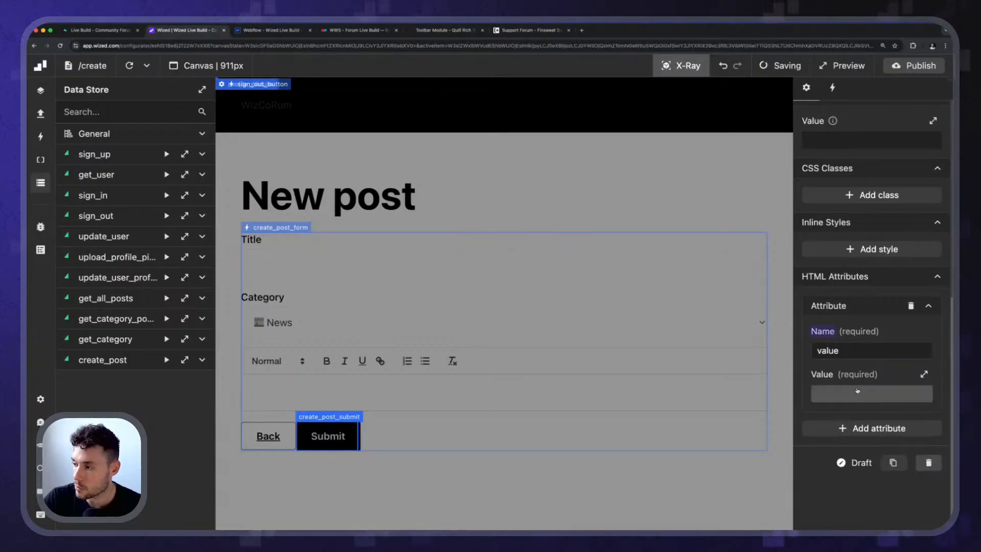
# Set the attribute's value function to return r.create_post.isRequesting ? 'Creating...' : 'Create', and leave X-Ray mode.
pyautogui.click(857, 394)
pyautogui.write('r.')
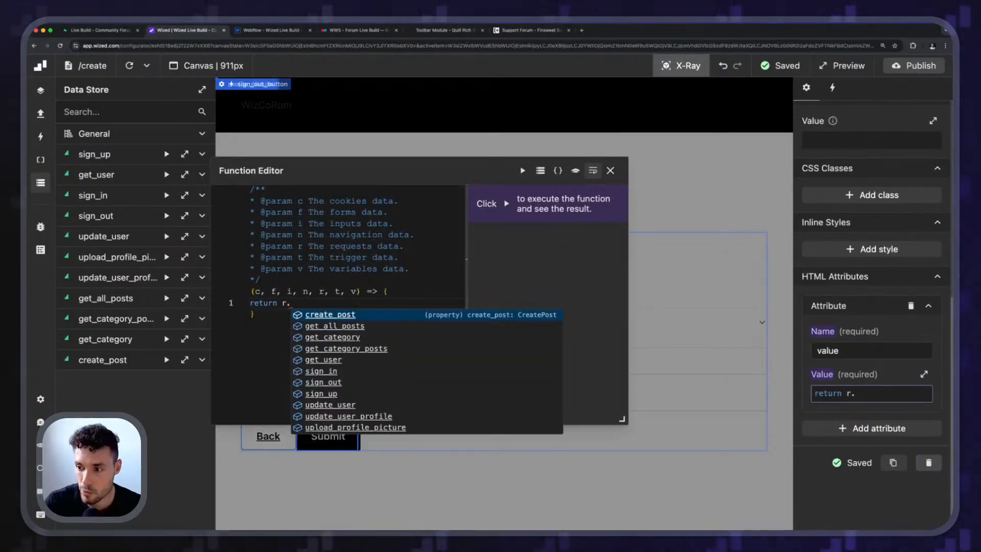
pyautogui.press('Return')
pyautogui.write('.i')
pyautogui.press('Return')
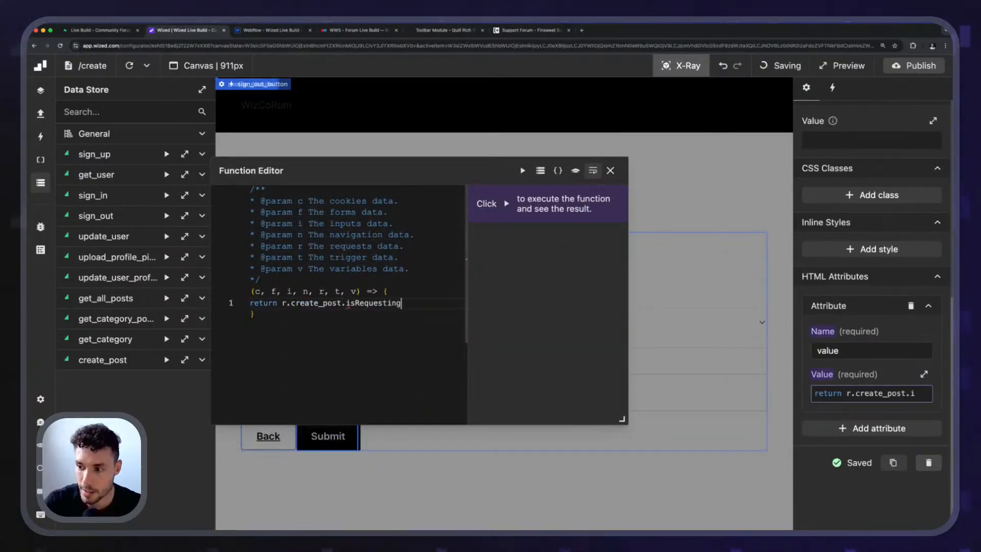
pyautogui.write("? '")
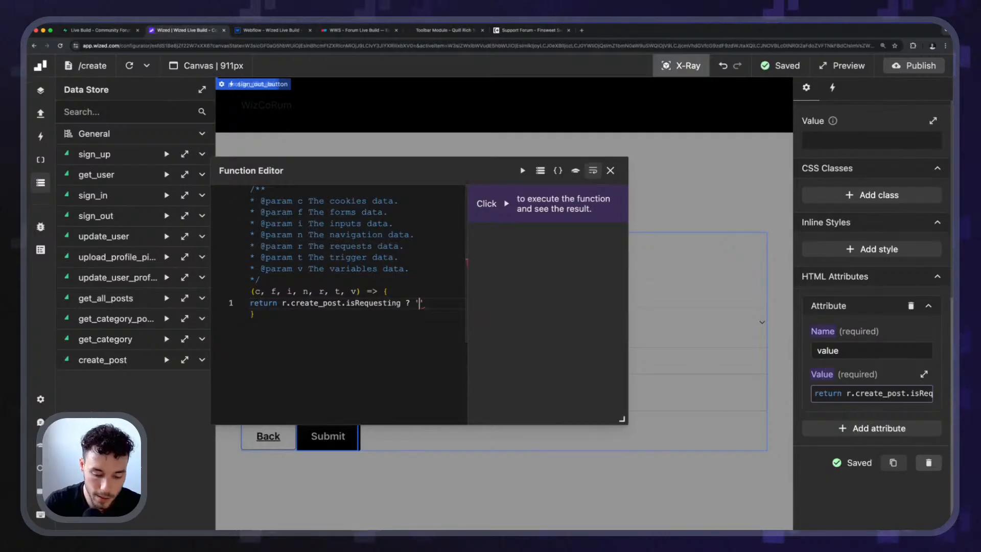
pyautogui.write("Creating...'")
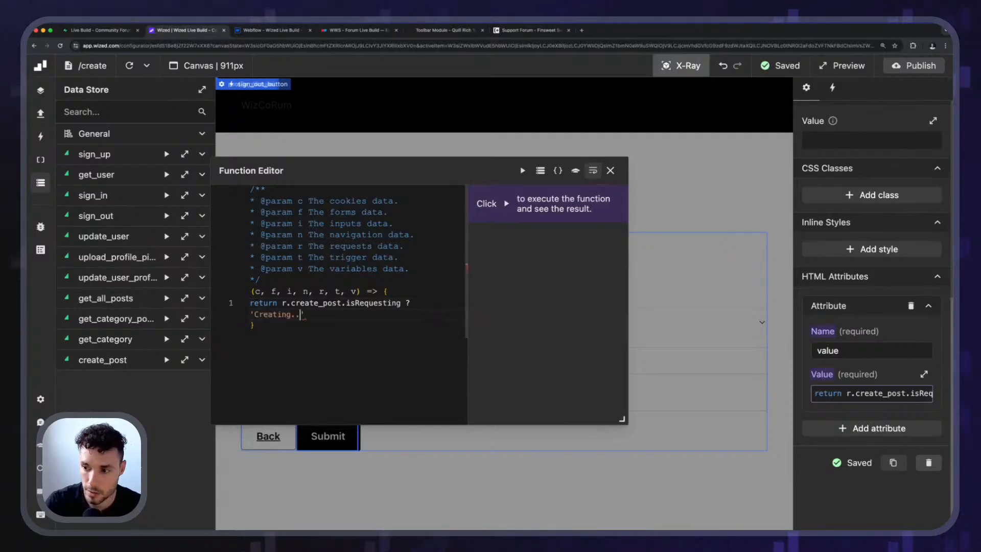
pyautogui.write(" : 'Cre")
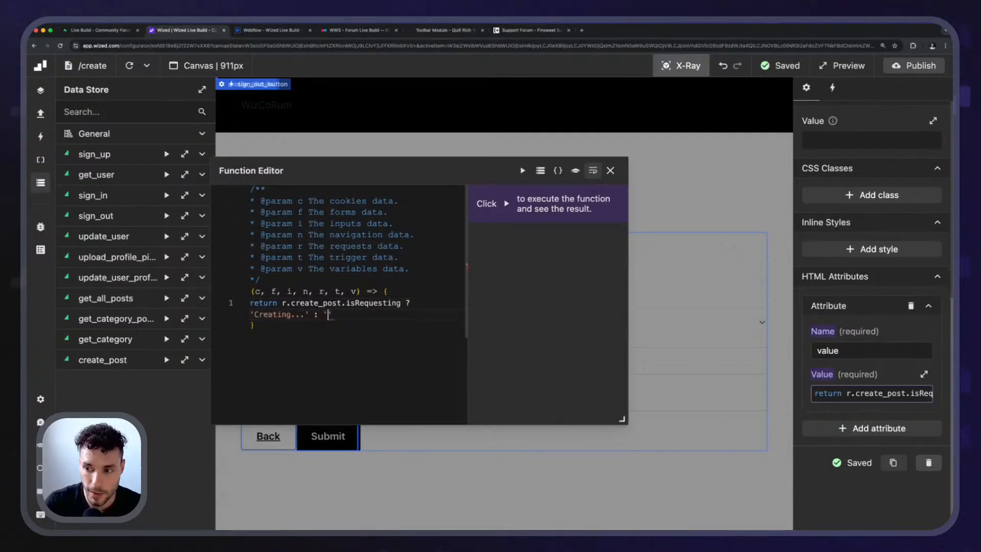
pyautogui.write("ate'")
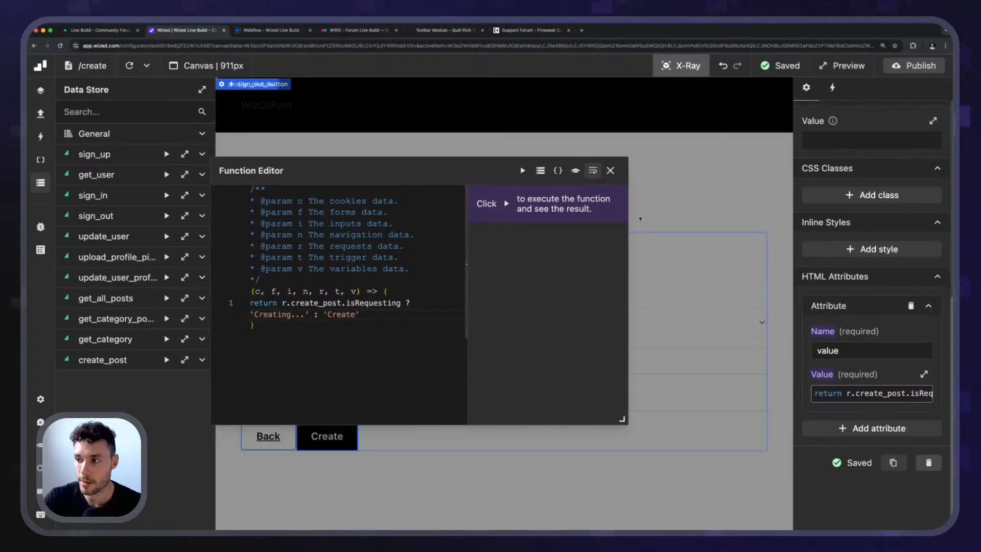
pyautogui.click(610, 170)
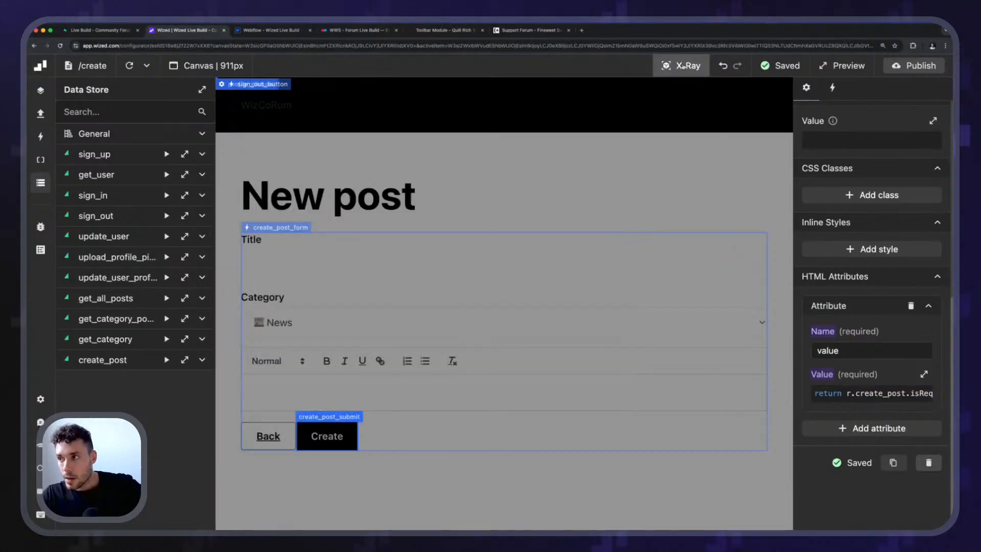
pyautogui.click(683, 67)
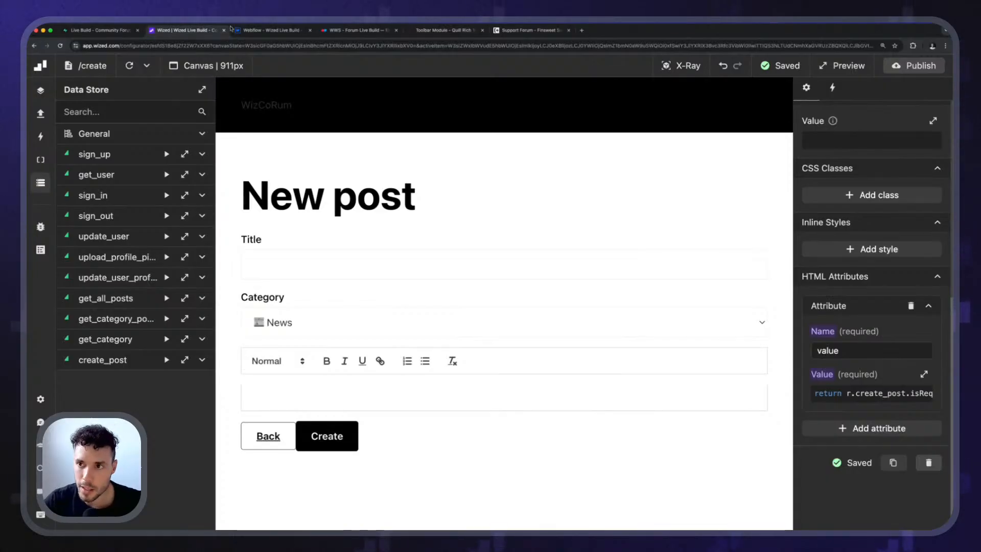
pyautogui.click(266, 30)
pyautogui.click(236, 462)
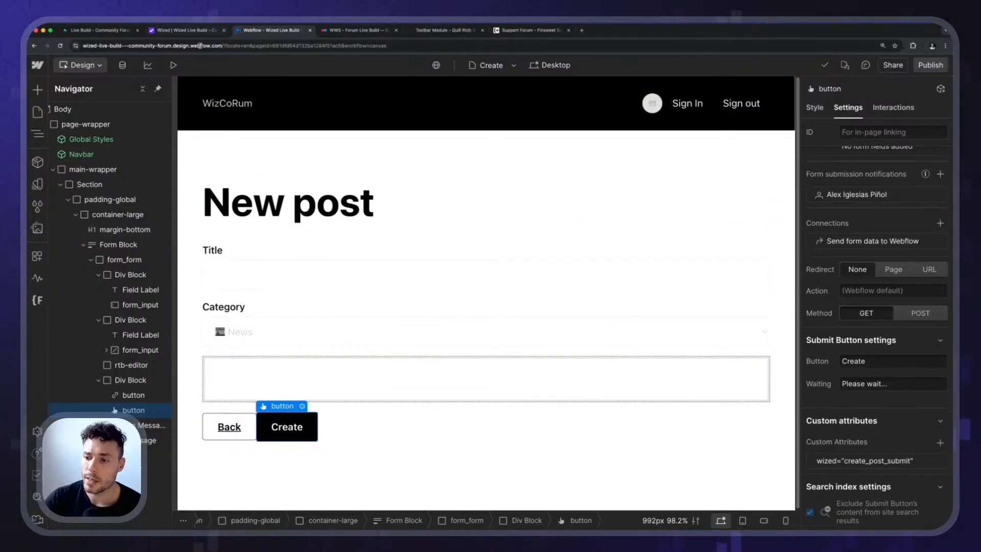
pyautogui.click(201, 32)
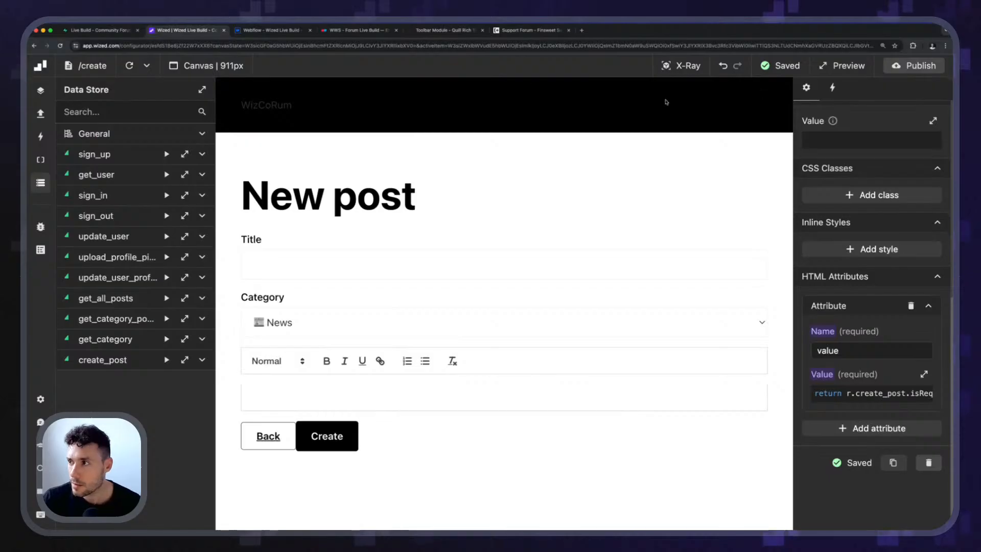
# Submit a test post titled "another" in the News category, with the body "test cool" and "test" in bold.
pyautogui.click(292, 264)
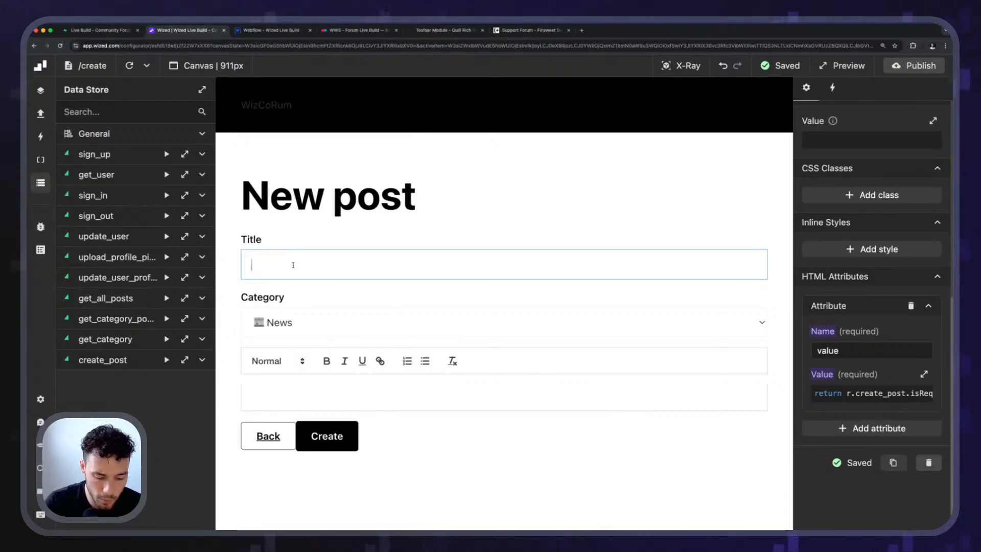
pyautogui.write('another')
pyautogui.press('Tab')
pyautogui.press('Tab')
pyautogui.press('Tab')
pyautogui.press('Tab')
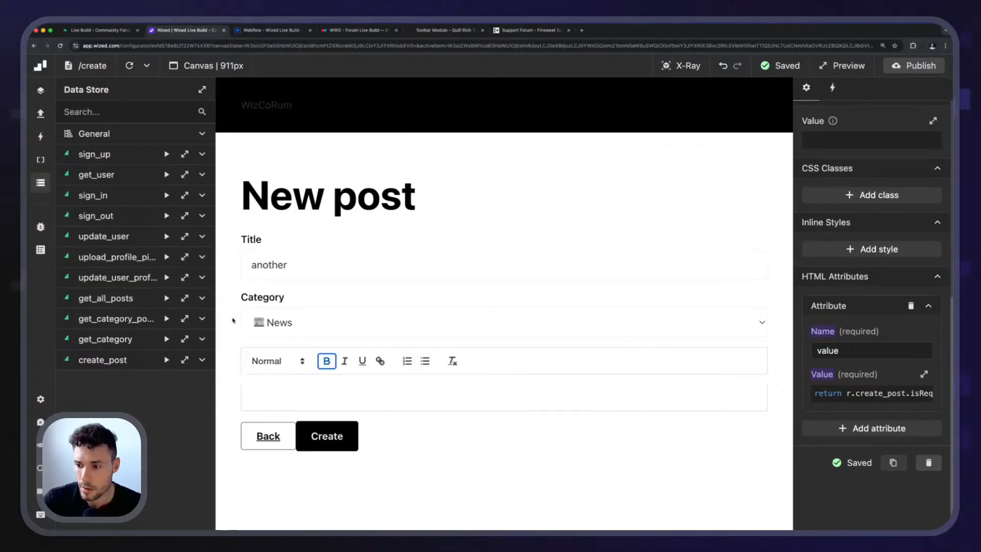
pyautogui.click(305, 384)
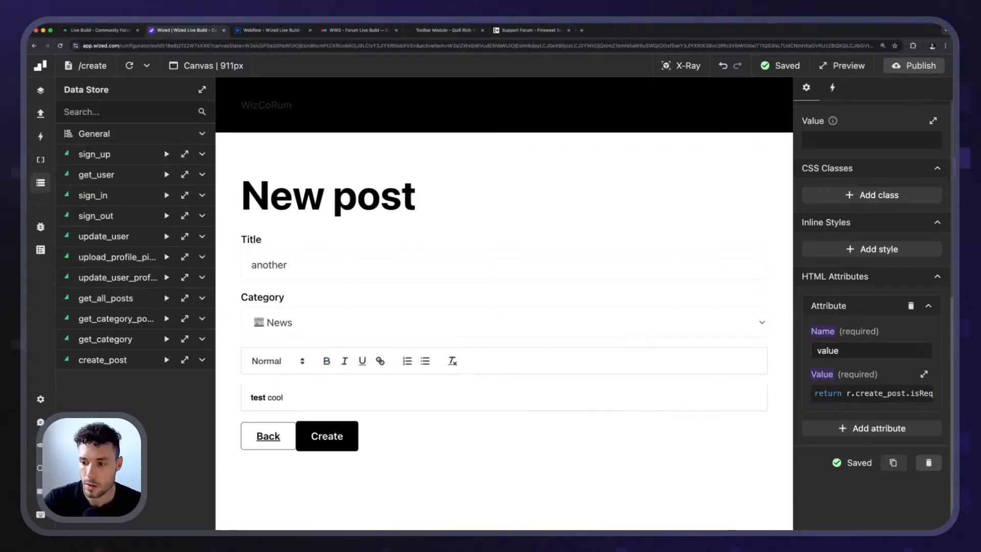
pyautogui.click(335, 437)
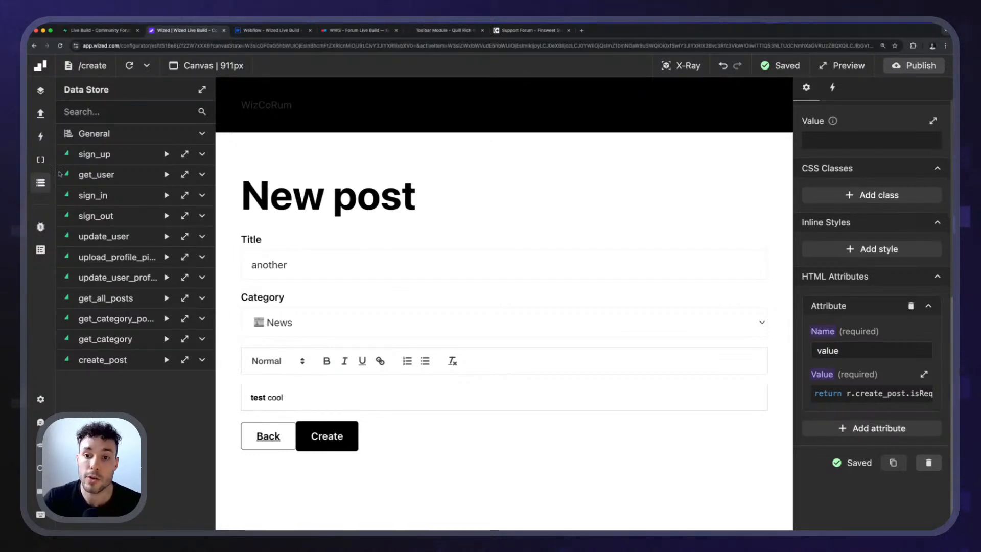
pyautogui.click(43, 184)
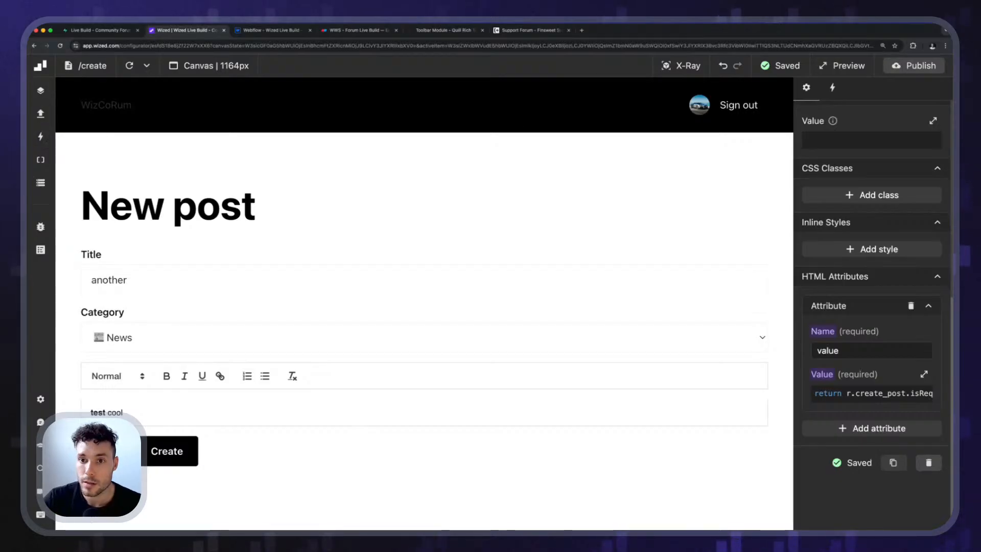
pyautogui.click(41, 113)
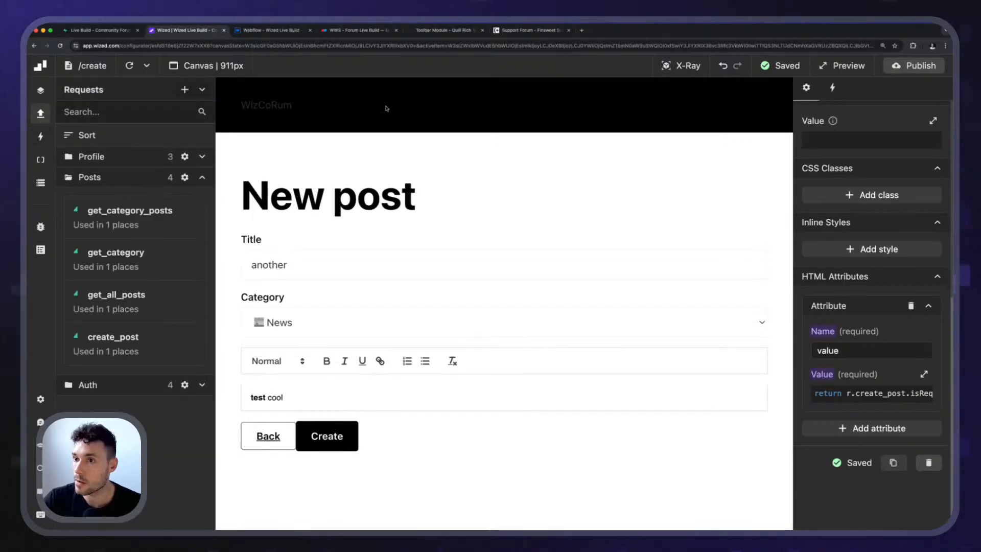
pyautogui.click(47, 118)
# Select create_post_form in X-Ray mode and add a "Navigate to" action after the create_post request in its submit event.
pyautogui.click(683, 68)
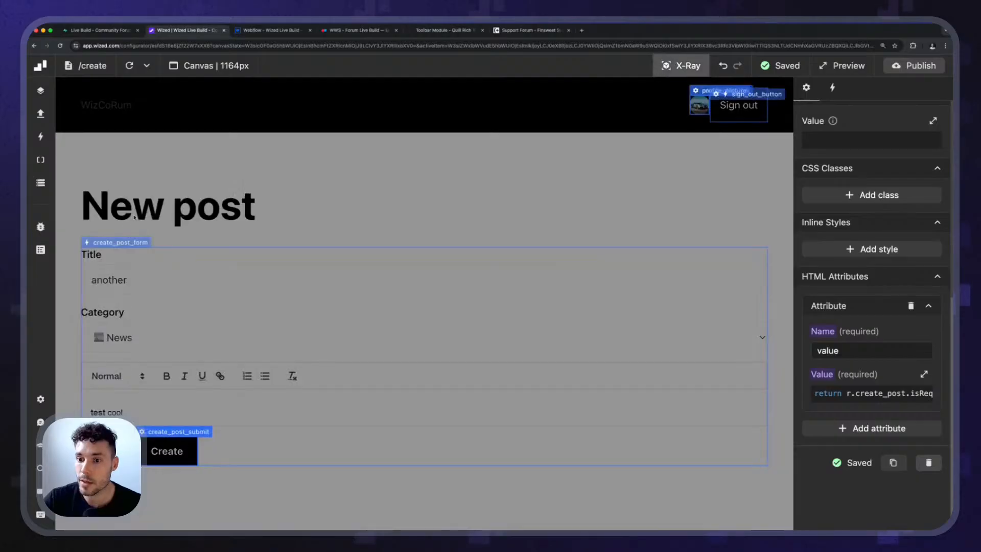
pyautogui.click(120, 242)
pyautogui.click(833, 88)
pyautogui.scroll(1, 865, 208)
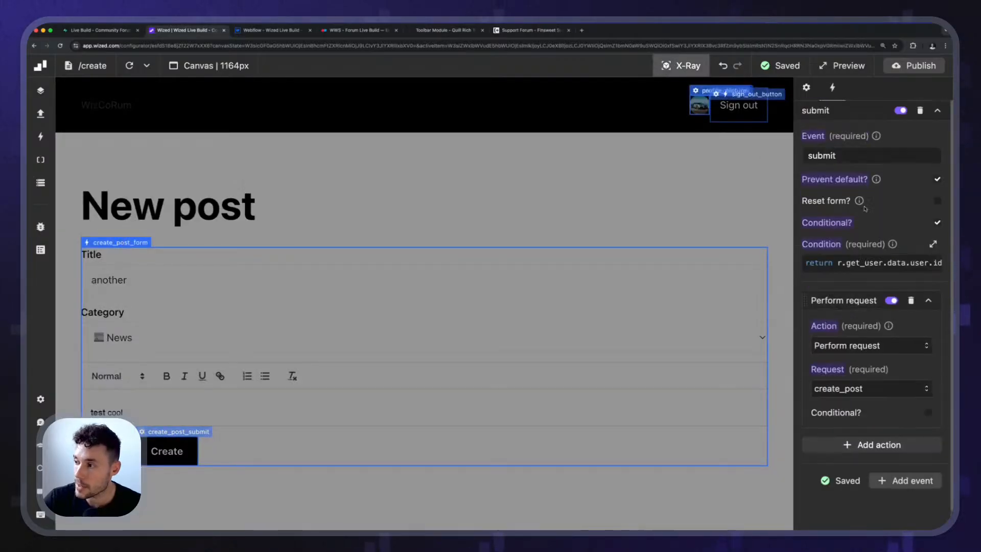
pyautogui.scroll(-1, 865, 245)
pyautogui.click(865, 398)
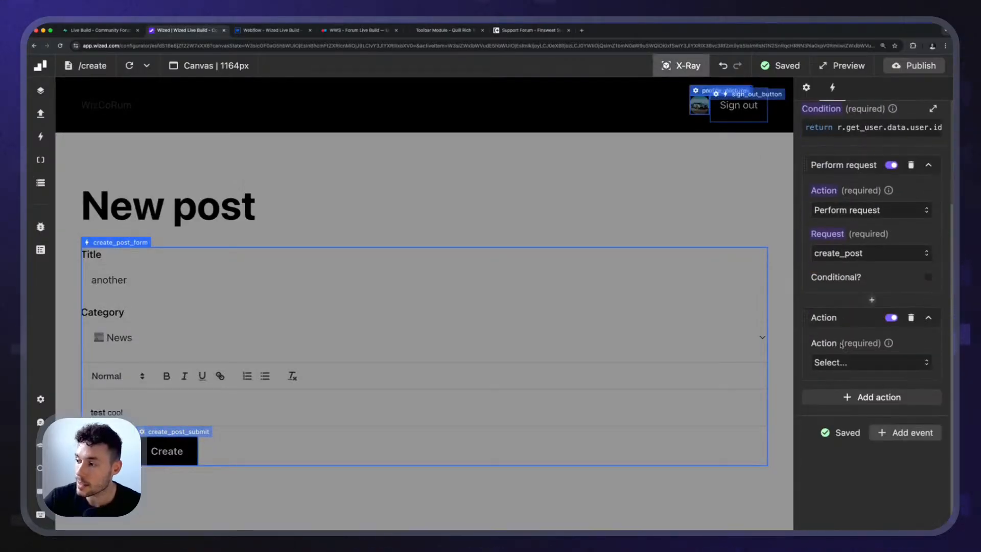
pyautogui.click(842, 364)
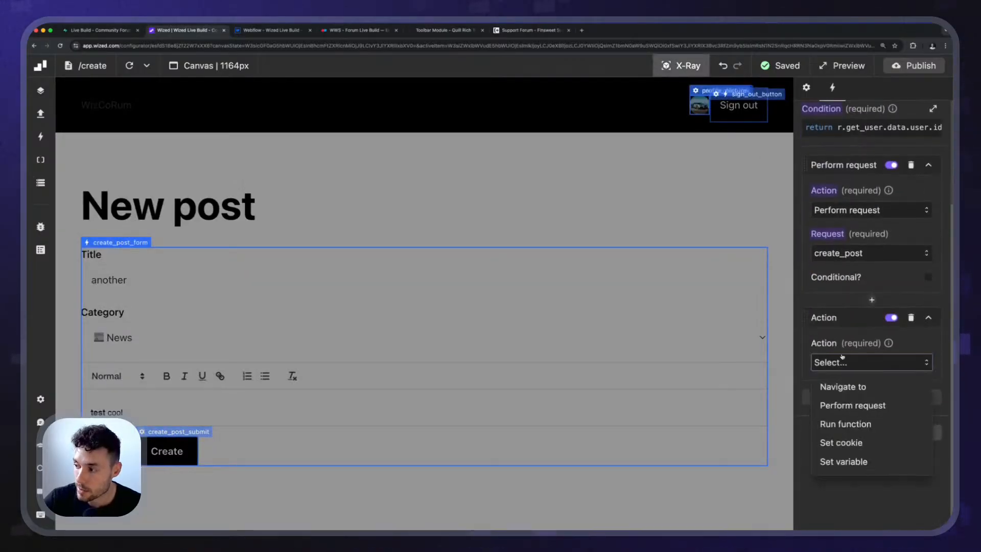
pyautogui.click(864, 388)
# Make the navigation action's URL function return a template literal reading `/post?id=`.
pyautogui.click(896, 322)
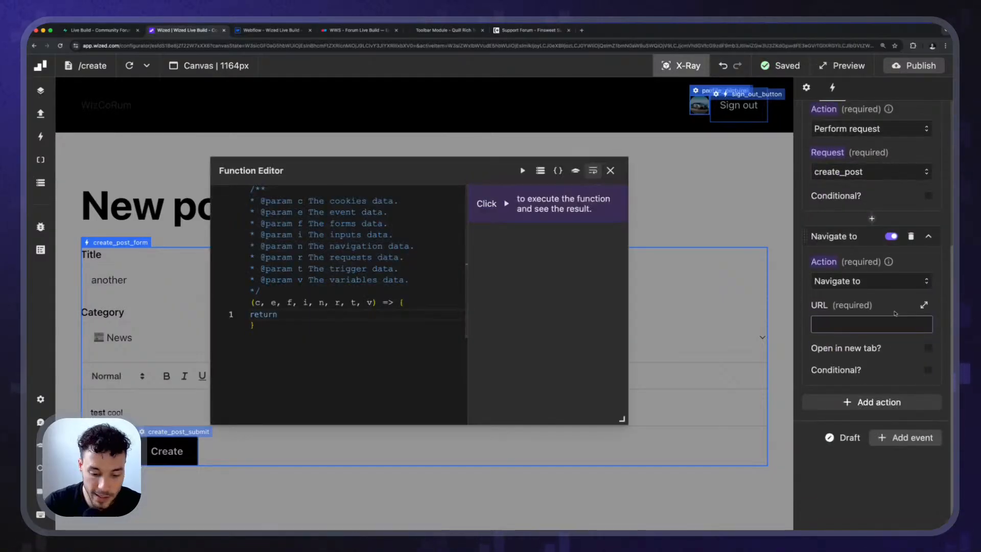
pyautogui.write('"/post')
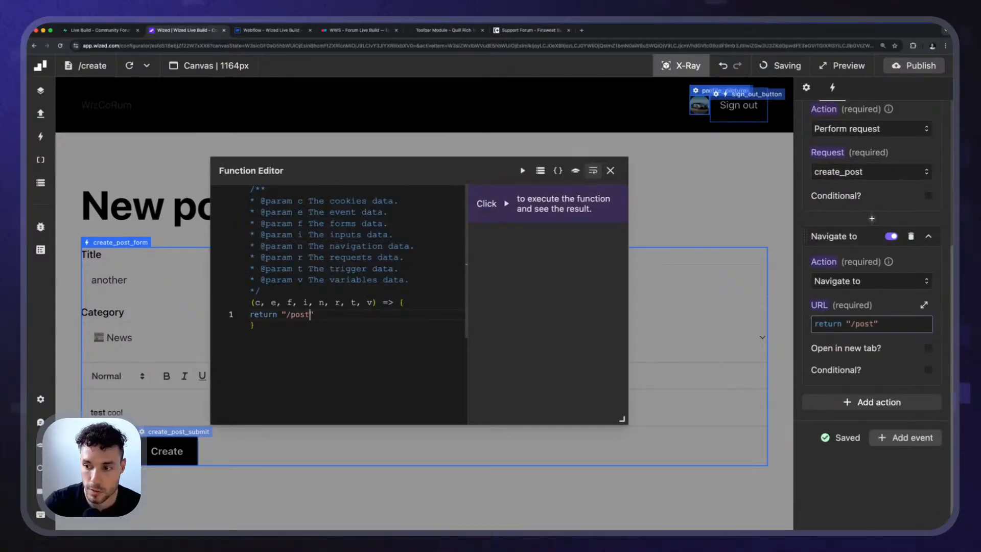
pyautogui.write('/')
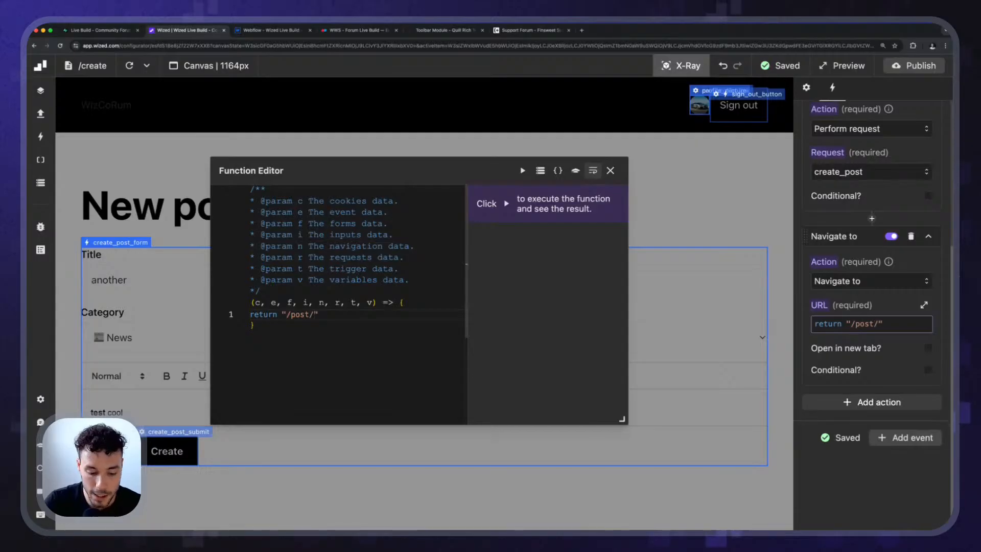
pyautogui.write('`')
pyautogui.click(282, 315)
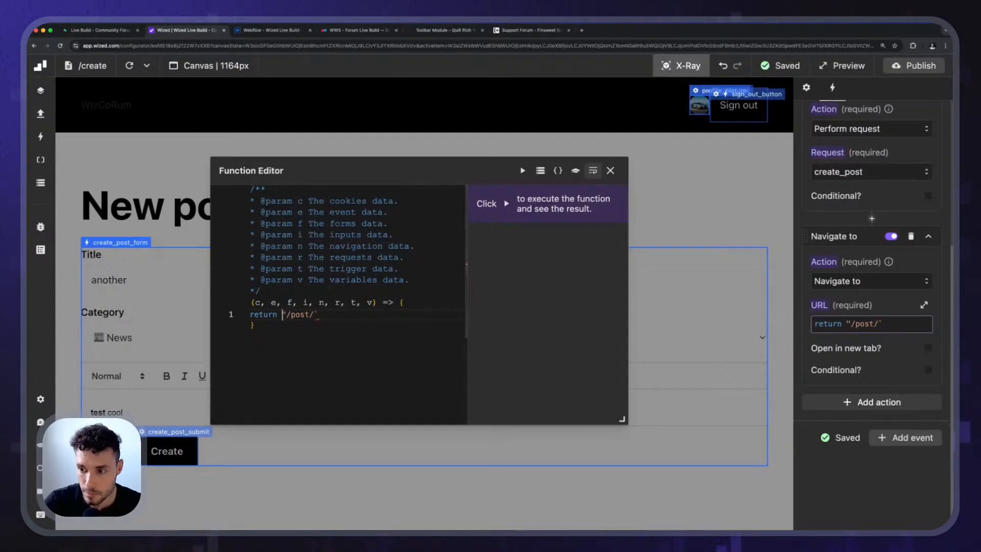
pyautogui.press('BackSpace')
pyautogui.write('`')
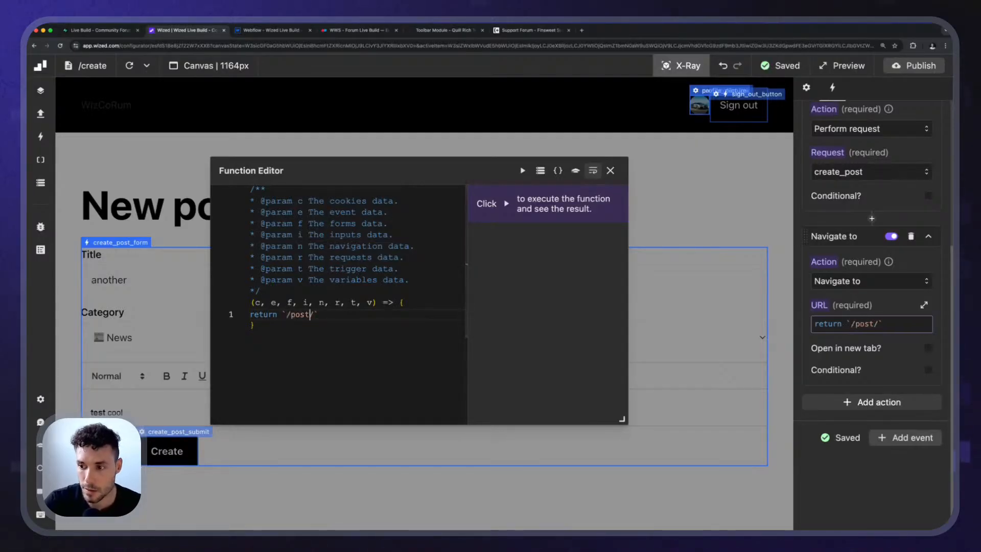
pyautogui.press('BackSpace')
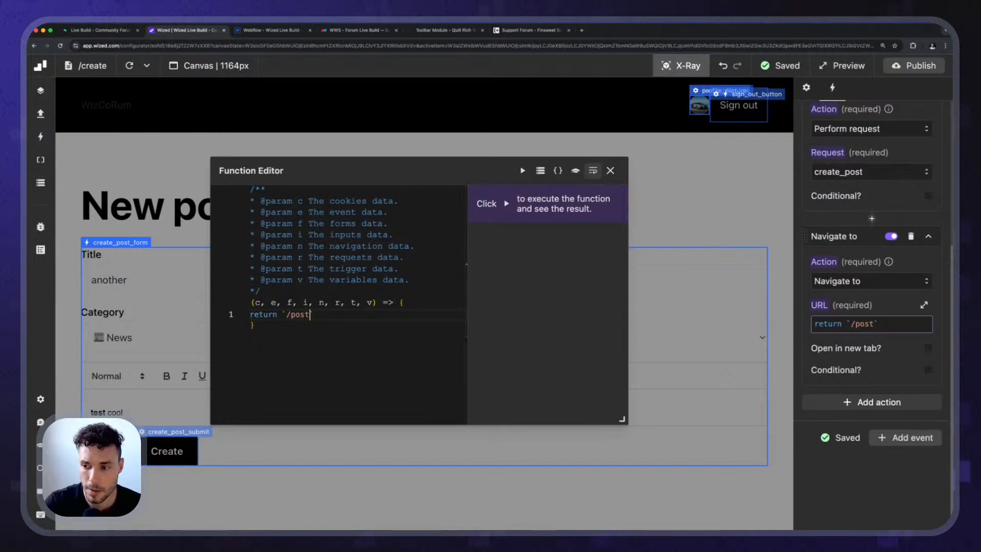
pyautogui.write('?id=')
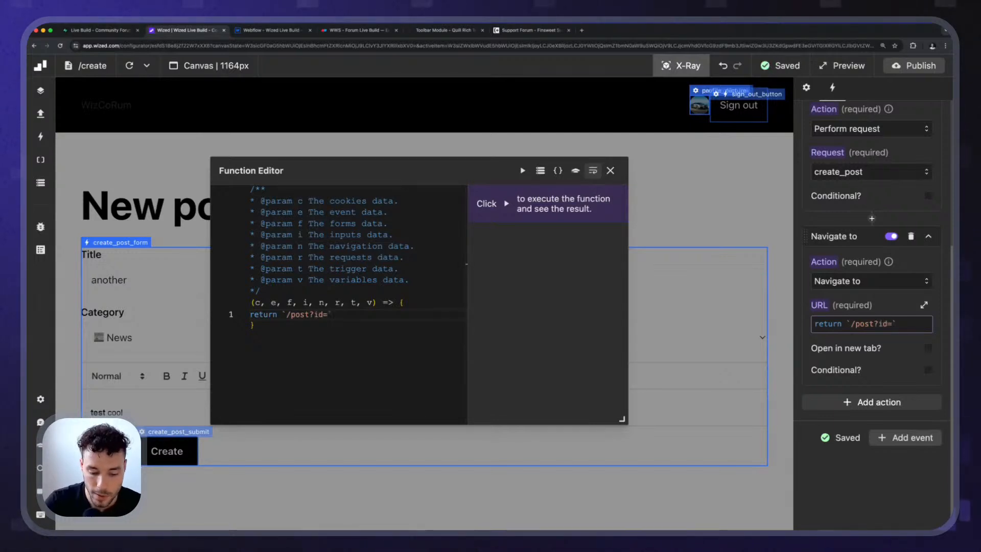
pyautogui.write('${')
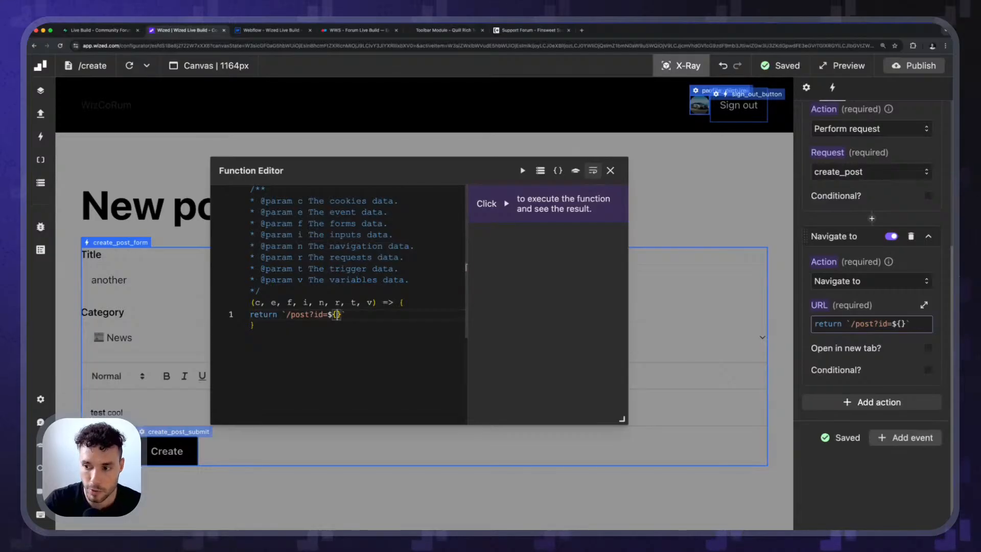
pyautogui.write('r.create_post.data')
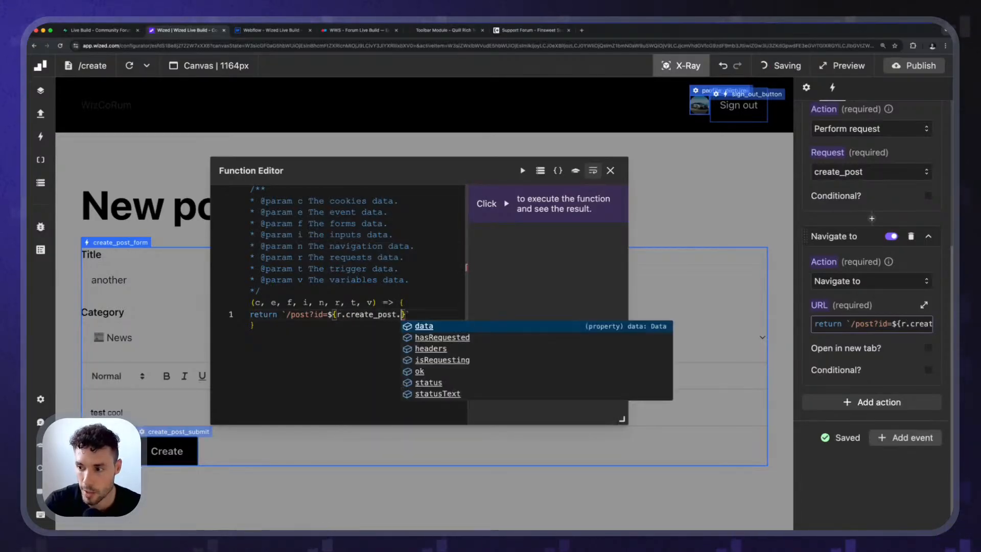
pyautogui.write('.')
# Append ${r.create_post.data.id} to the URL template so the redirect carries the new post's ID.
pyautogui.press('Up')
pyautogui.press('Up')
pyautogui.press('Up')
pyautogui.press('Up')
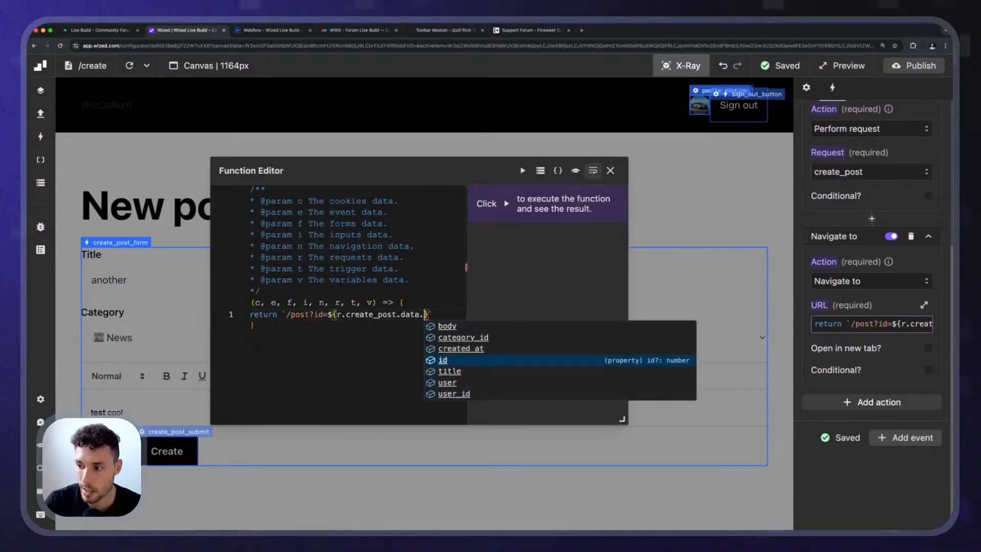
pyautogui.press('Return')
# Open the Data Store beside the function editor and expand its requests data.
pyautogui.moveTo(555, 179); pyautogui.dragTo(719, 174)
pyautogui.click(720, 167)
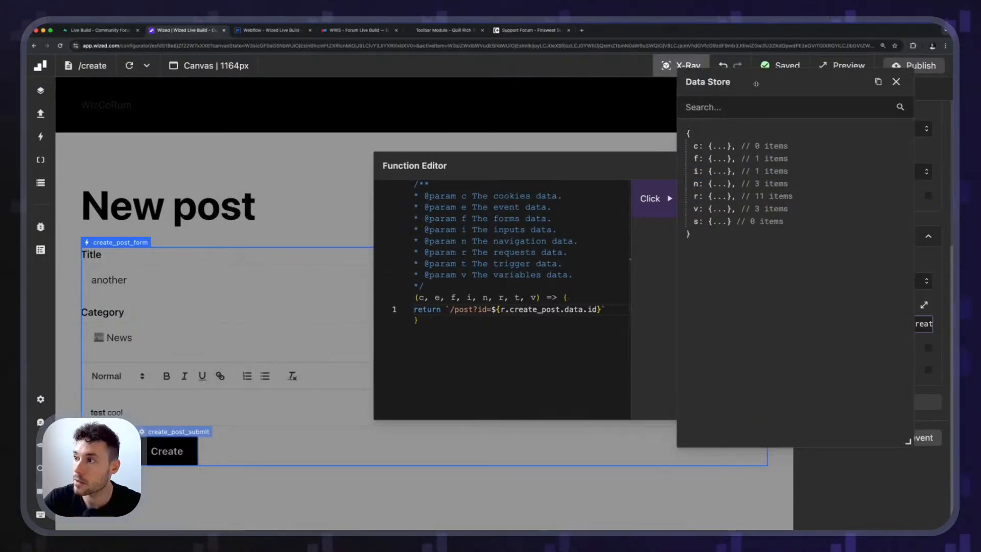
pyautogui.moveTo(741, 72); pyautogui.dragTo(111, 157)
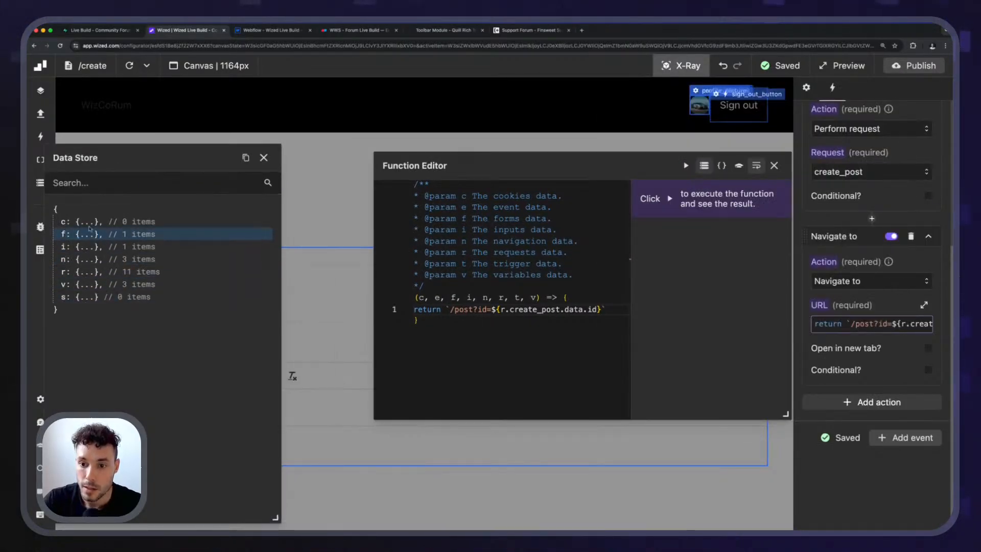
pyautogui.click(84, 271)
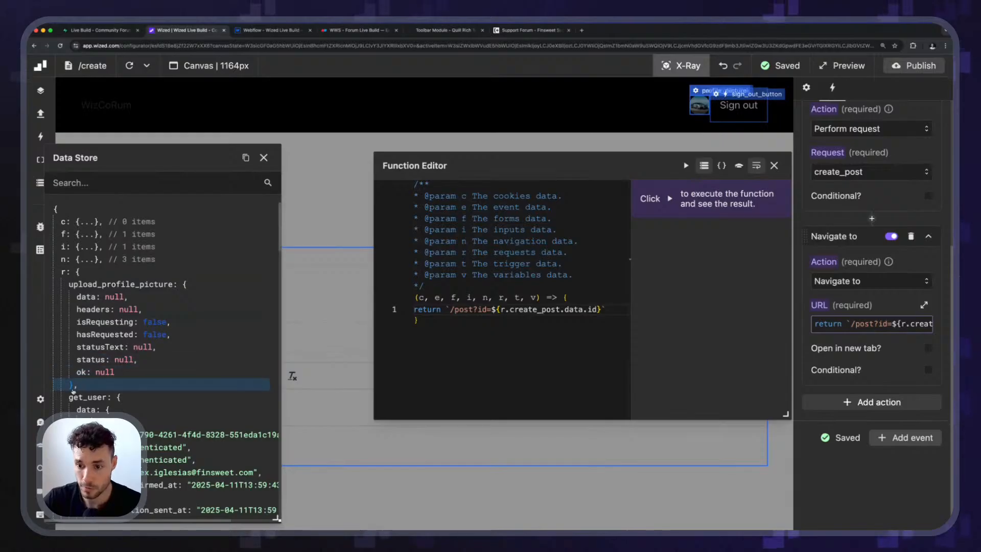
pyautogui.click(90, 397)
pyautogui.write('}')
pyautogui.press('End')
pyautogui.write(';')
pyautogui.press('Return')
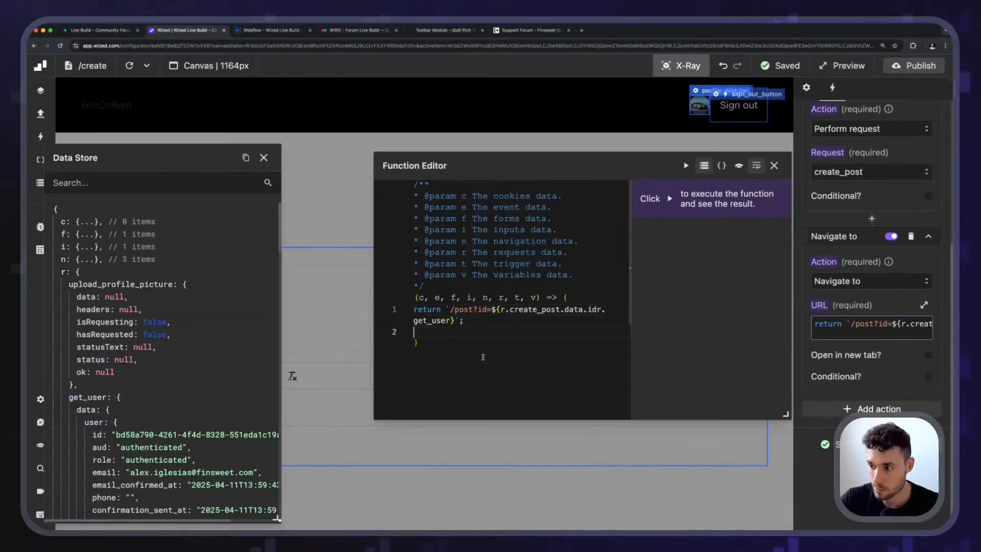
pyautogui.click(532, 320)
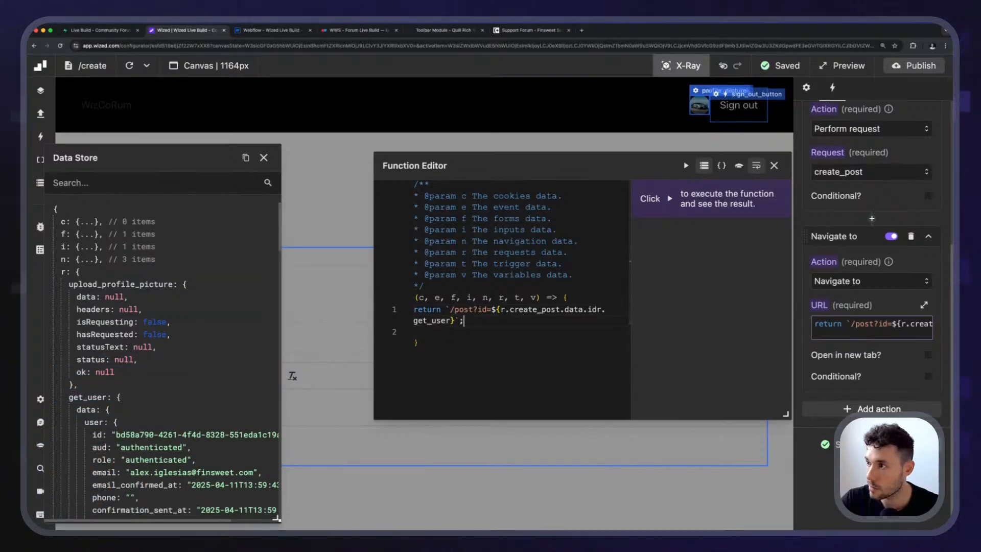
pyautogui.press('super+z')
pyautogui.press('super+z')
# Examine the create_post response in the Data Store and compare its data fields with the URL function's expression.
pyautogui.click(120, 397)
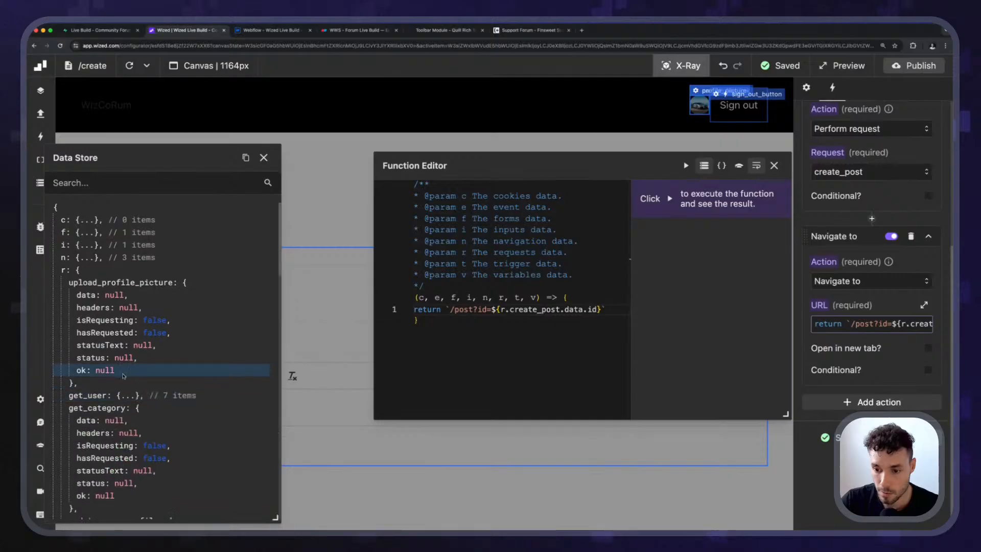
pyautogui.scroll(-2, 127, 374)
pyautogui.click(138, 294)
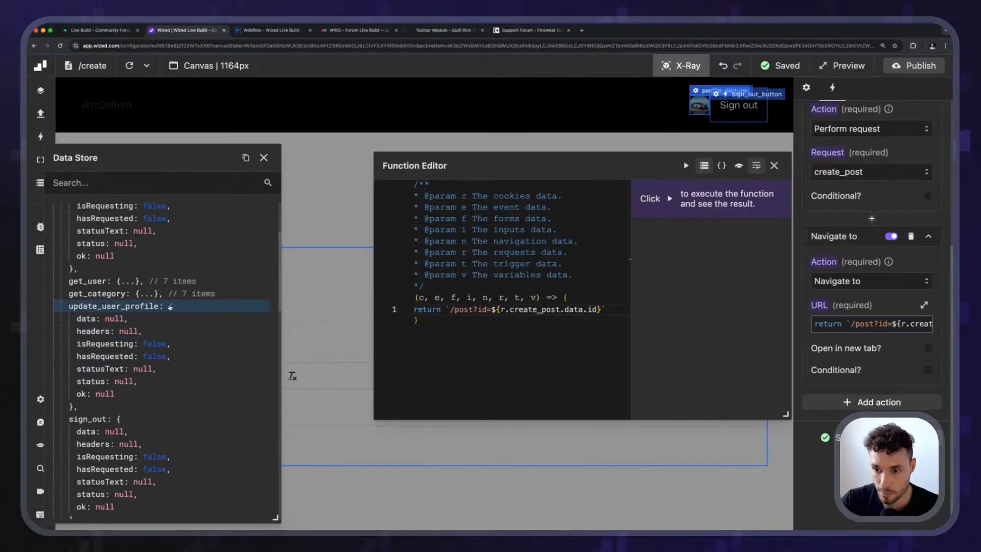
pyautogui.click(170, 307)
pyautogui.click(120, 319)
pyautogui.scroll(-5, 146, 412)
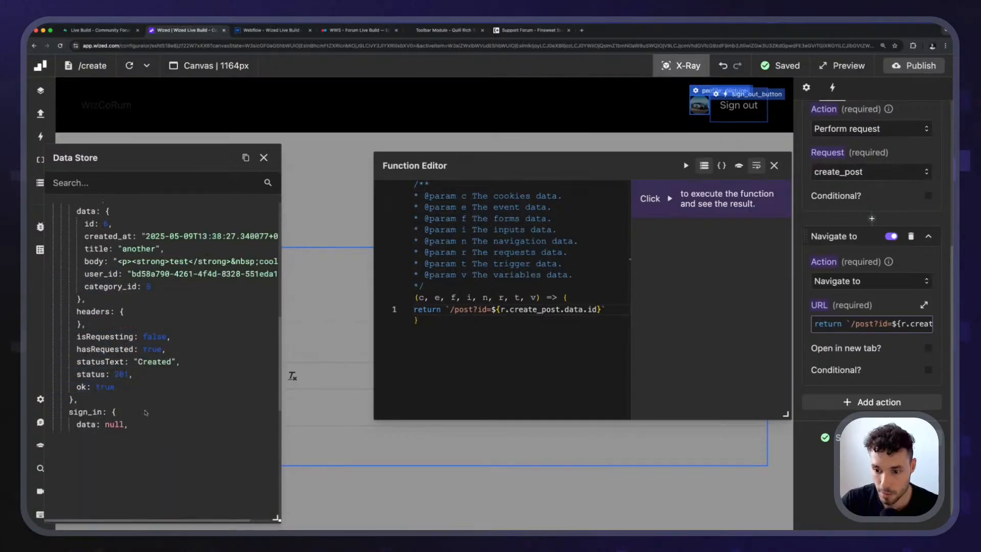
pyautogui.scroll(-3, 146, 412)
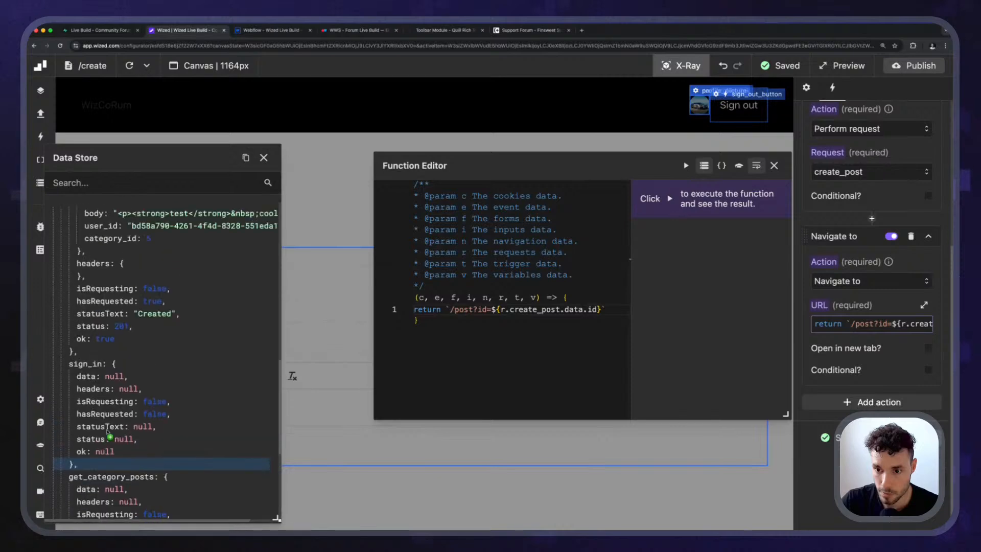
pyautogui.scroll(5, 107, 431)
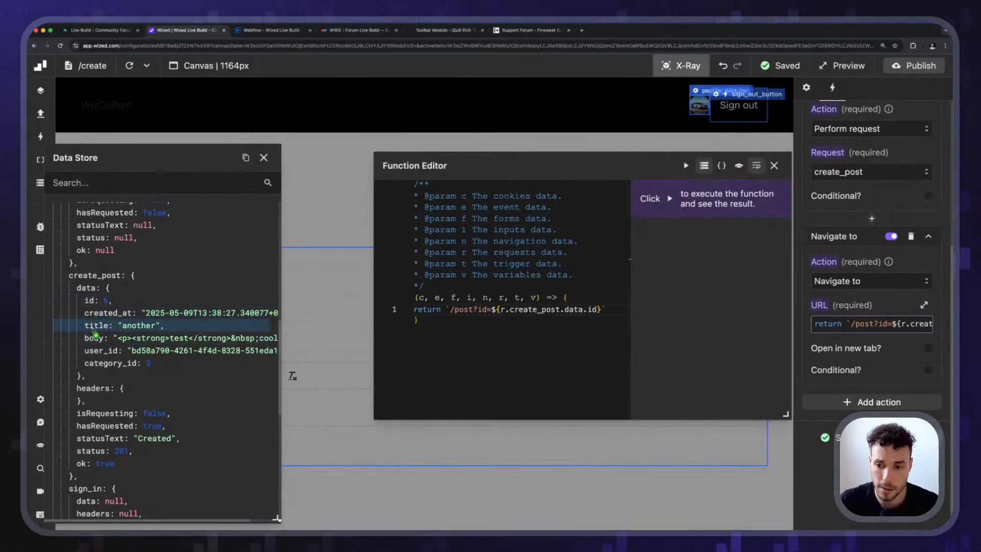
pyautogui.click(583, 310)
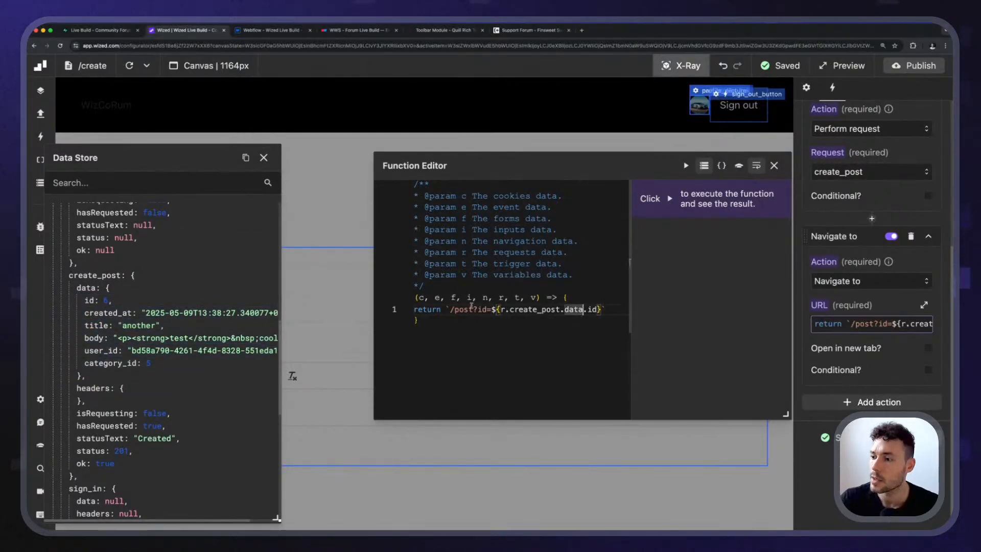
pyautogui.moveTo(448, 309); pyautogui.dragTo(627, 311)
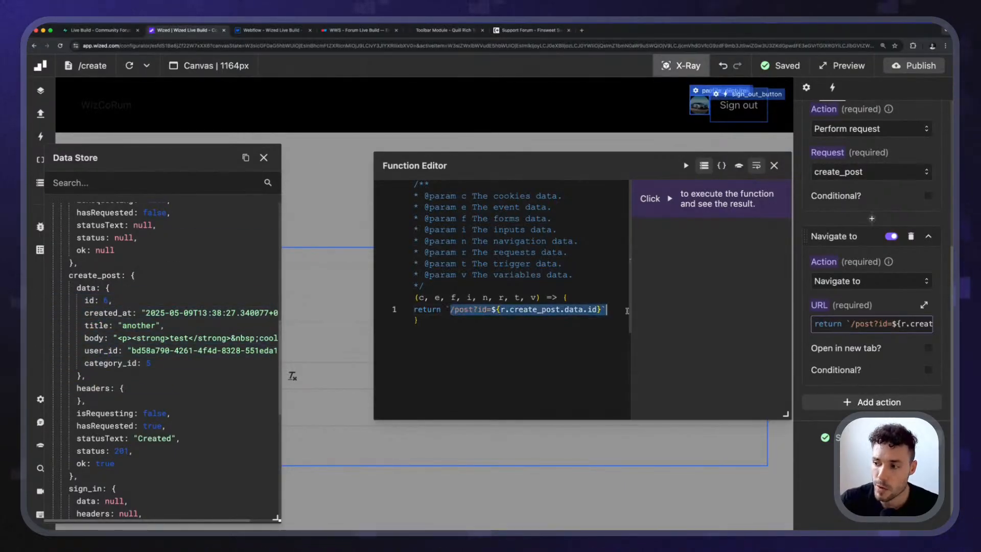
pyautogui.click(595, 310)
# Close the Data Store and the function editor, and leave X-Ray mode.
pyautogui.click(264, 158)
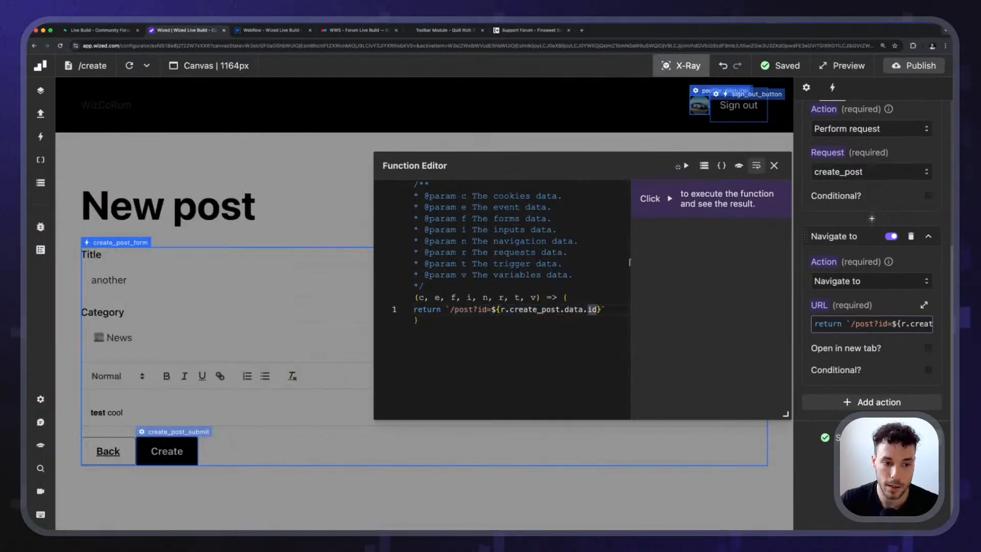
pyautogui.click(775, 166)
pyautogui.click(675, 68)
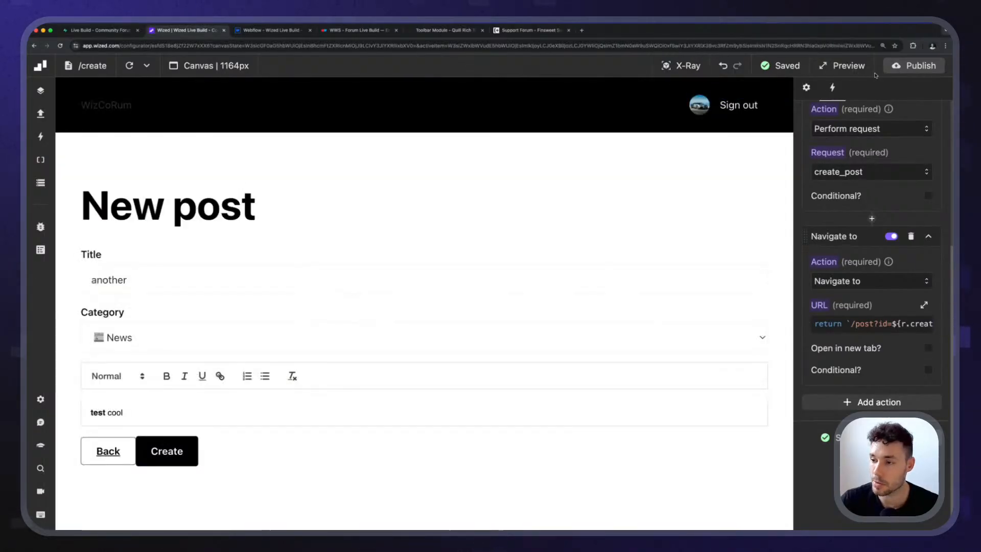
# Switch to Webflow and duplicate the Create page as a new page named "Post" with the slug "post".
pyautogui.click(238, 32)
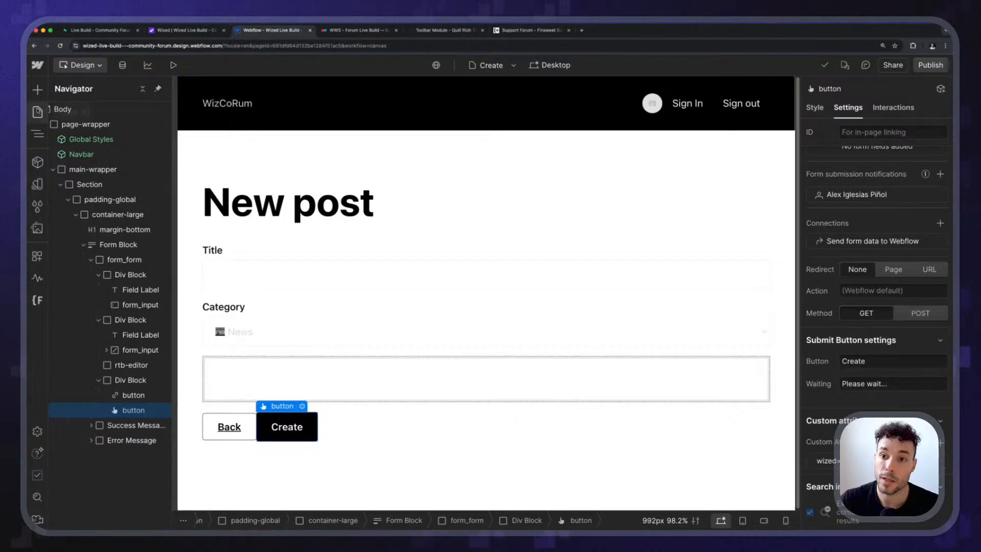
pyautogui.click(38, 112)
pyautogui.click(187, 216)
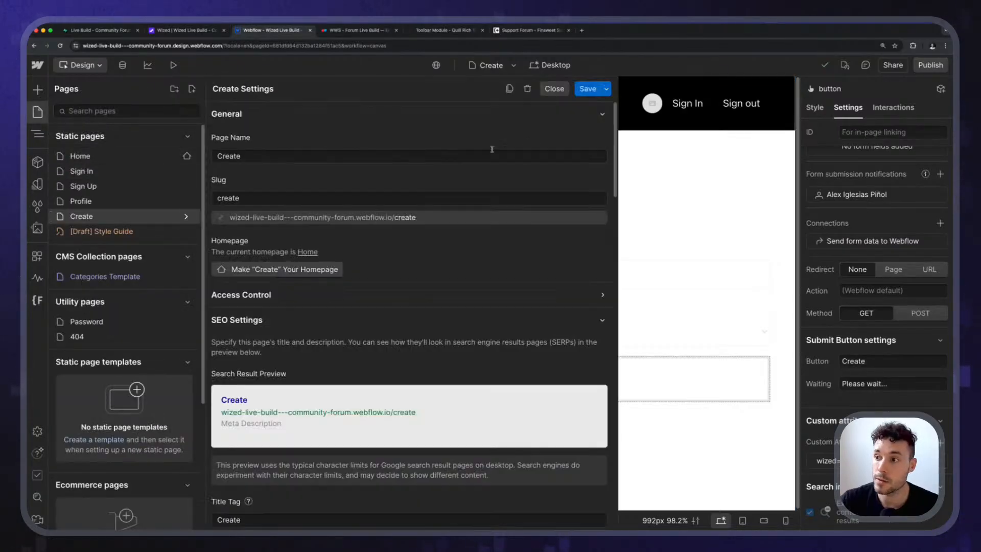
pyautogui.click(510, 90)
pyautogui.doubleClick(306, 155)
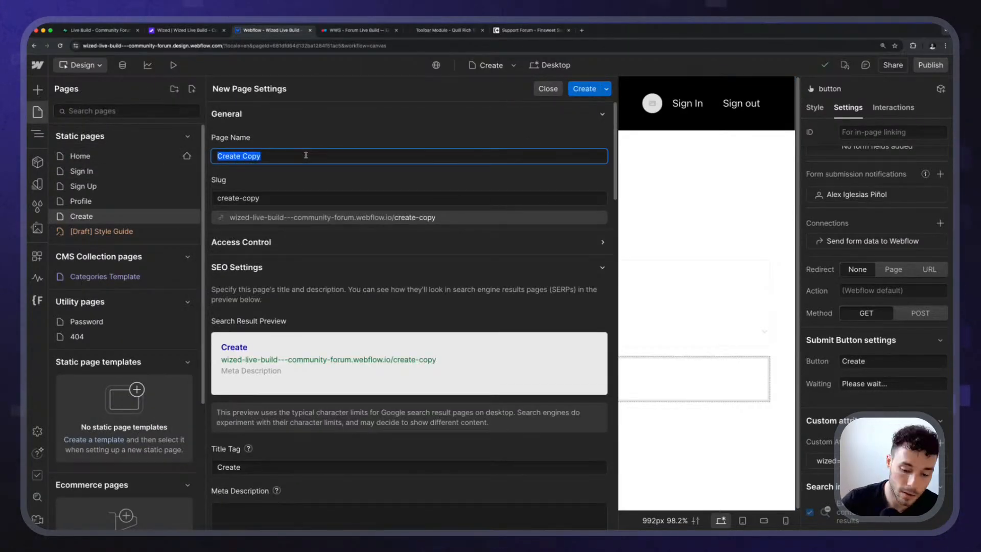
pyautogui.write('Post')
pyautogui.click(280, 128)
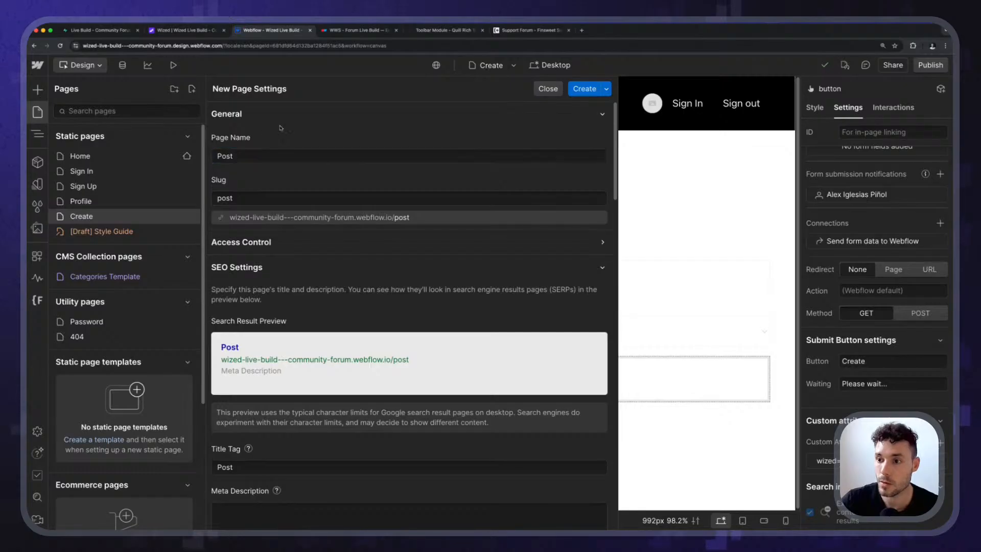
pyautogui.click(583, 89)
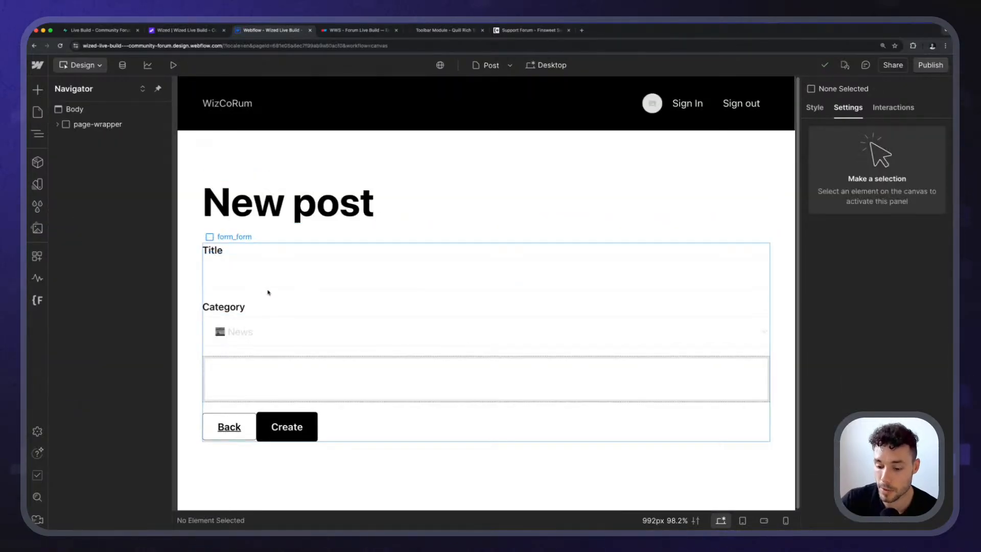
# Delete the form block from the Post page and change its heading text to "Post".
pyautogui.click(267, 293)
pyautogui.click(301, 238)
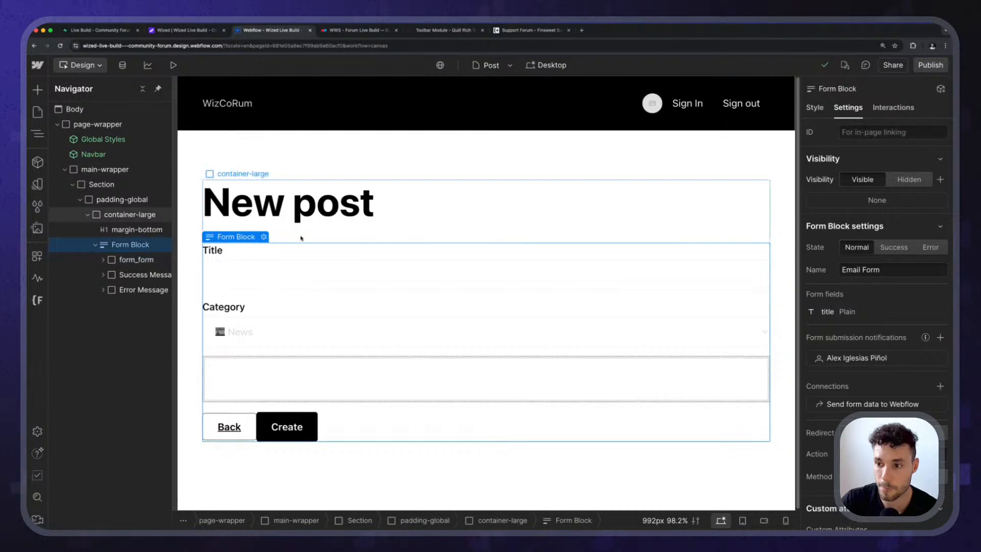
pyautogui.press('Delete')
pyautogui.doubleClick(300, 214)
pyautogui.write('Post')
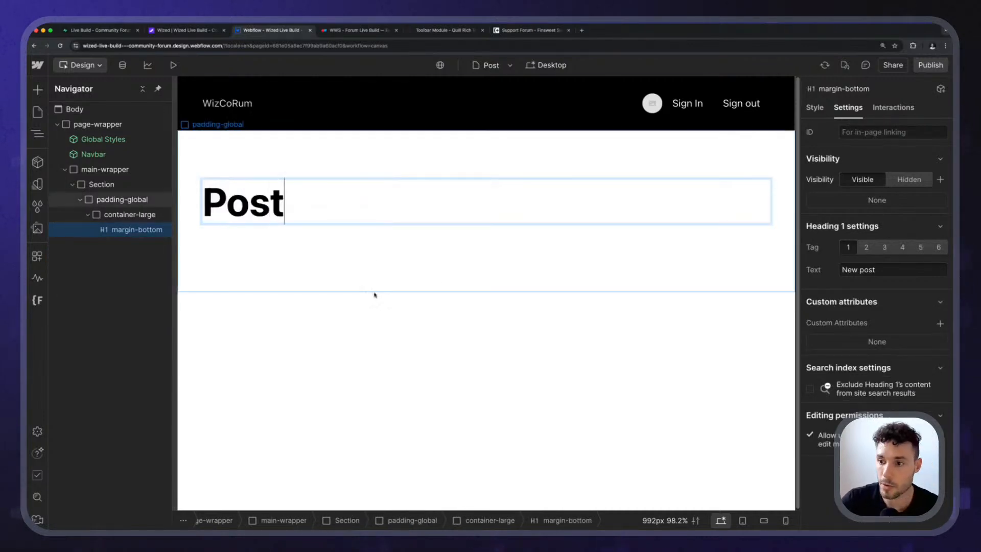
pyautogui.click(374, 293)
# Publish the Webflow site to staging, switch to Wized and reload the create page.
pyautogui.click(930, 65)
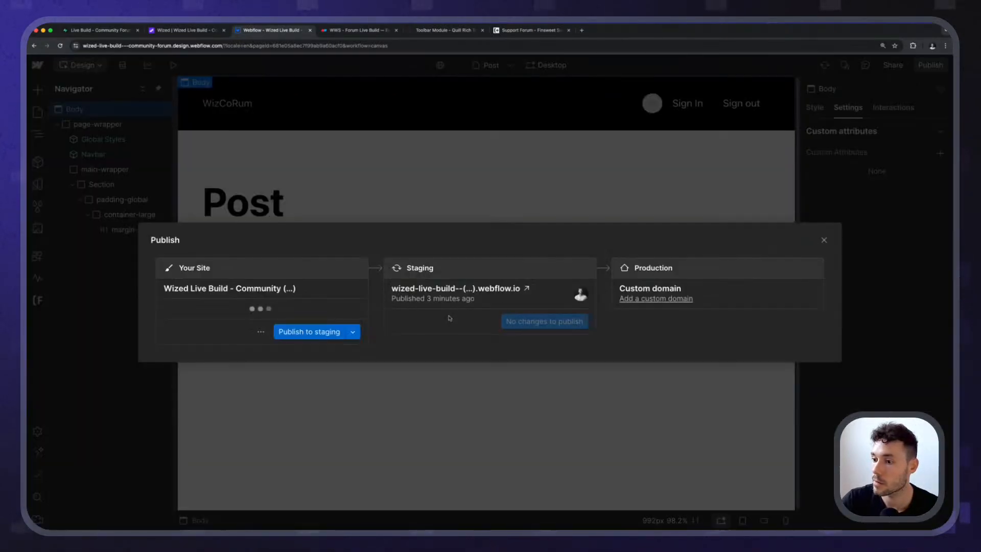
pyautogui.click(317, 331)
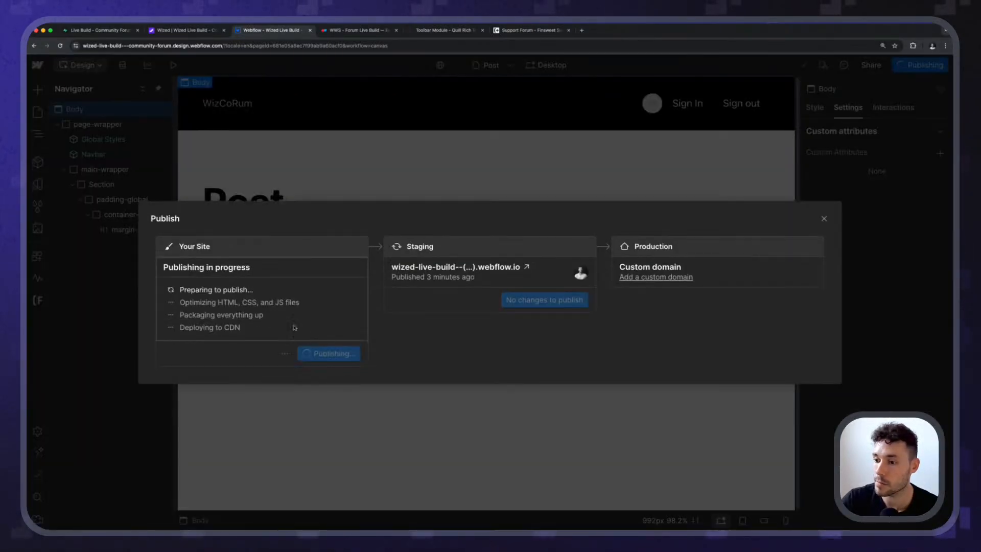
pyautogui.click(203, 32)
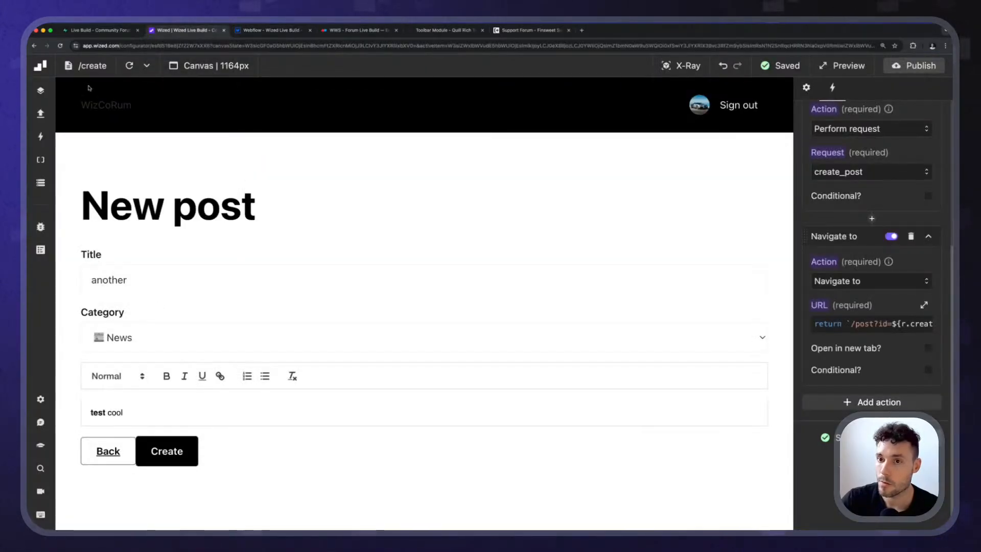
pyautogui.click(128, 70)
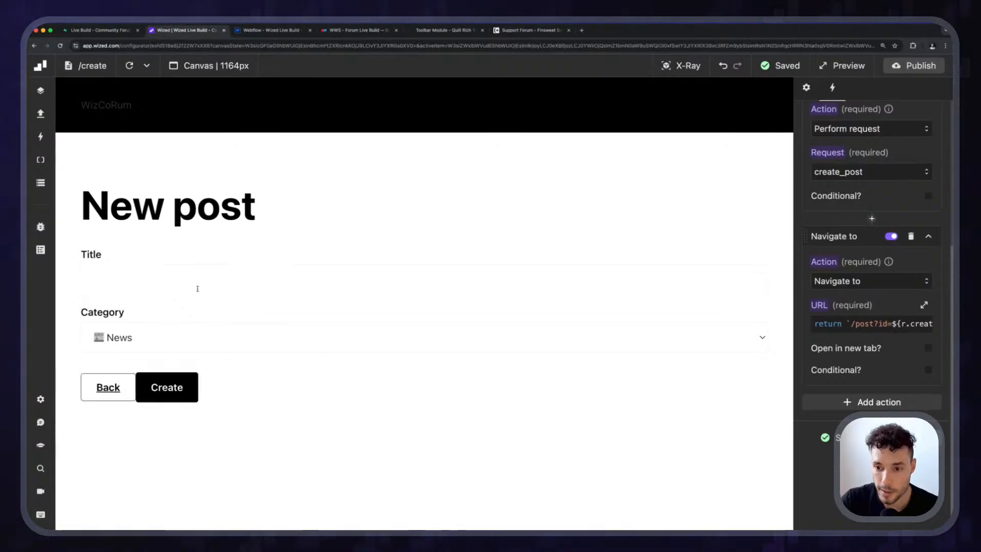
# Submit a test post titled "final one" in the Announcements category with the body text "this is ready!".
pyautogui.click(160, 281)
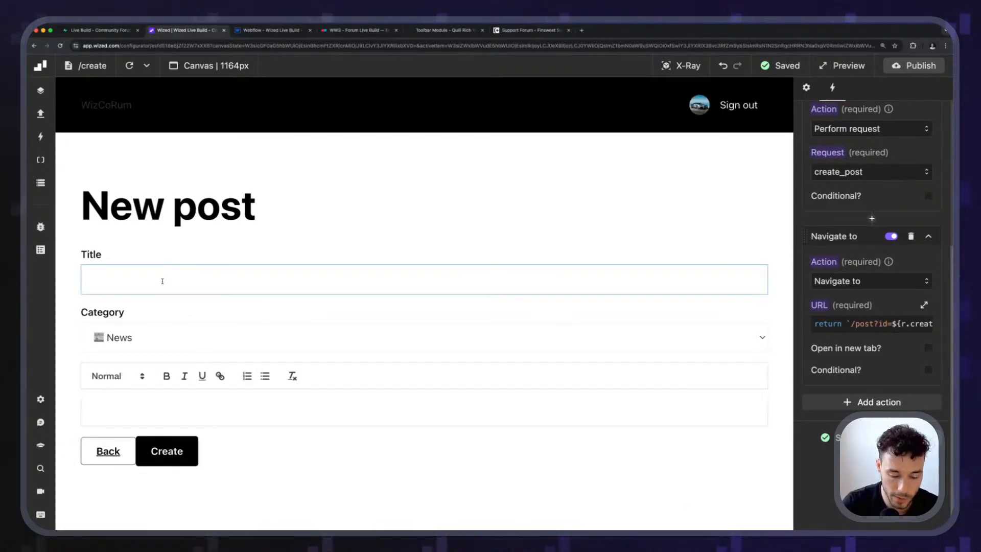
pyautogui.write('final one')
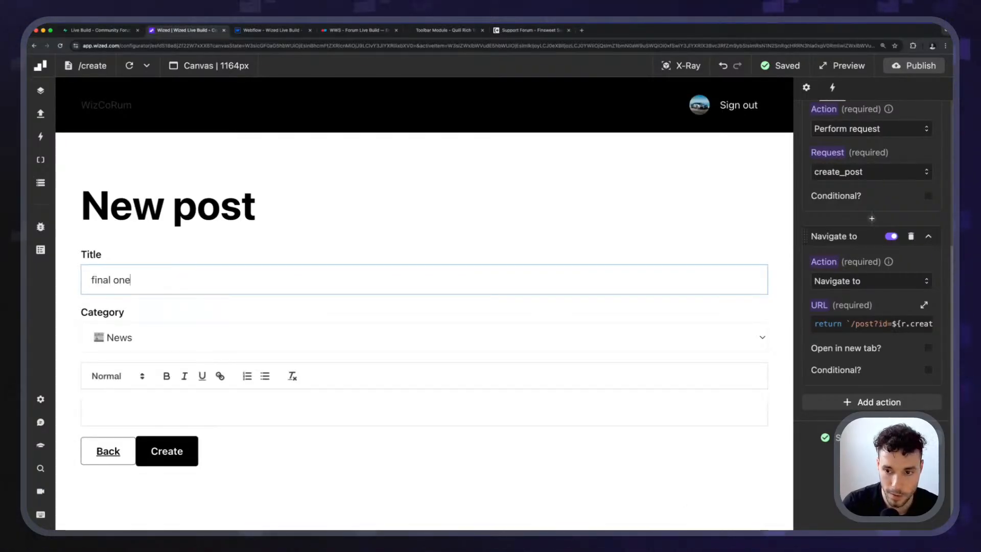
pyautogui.press('Tab')
pyautogui.click(155, 336)
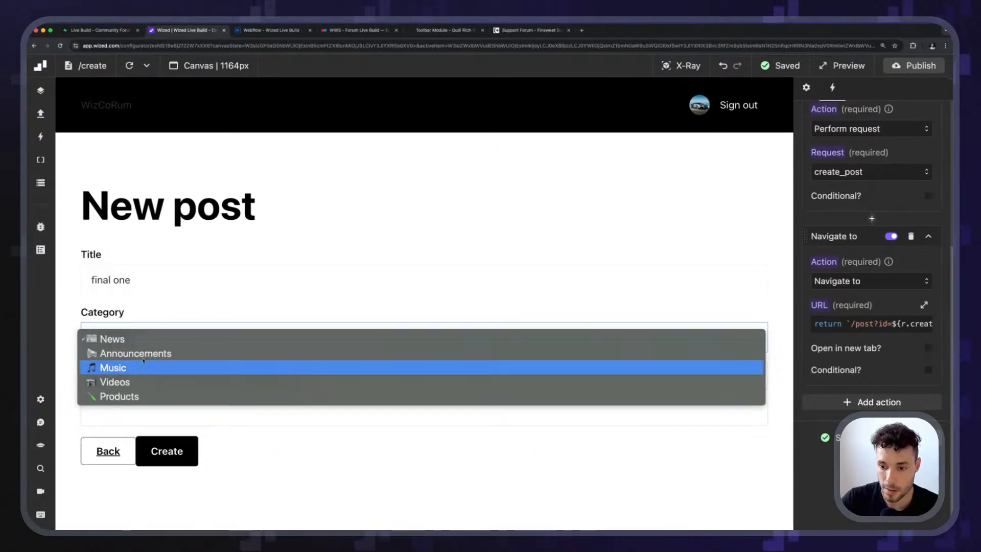
pyautogui.click(146, 353)
pyautogui.click(136, 407)
pyautogui.write('this is ready!')
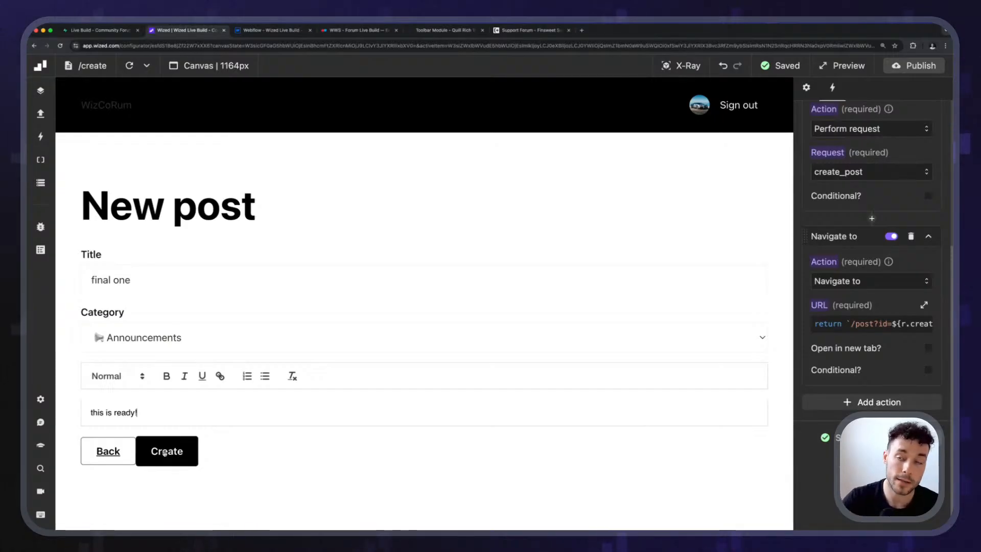
pyautogui.click(165, 452)
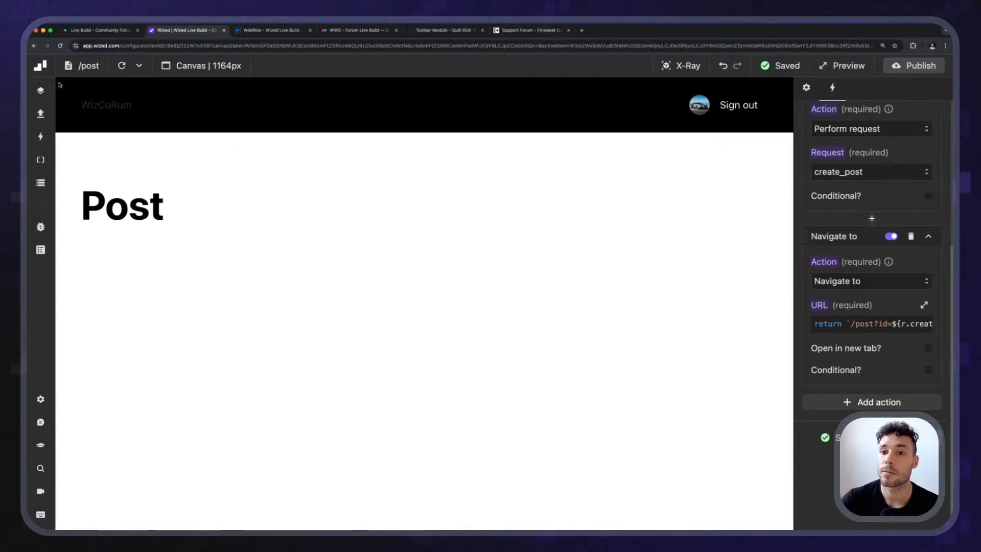
# Return the canvas to the create page and review the settings of the form's Navigate to action.
pyautogui.click(85, 65)
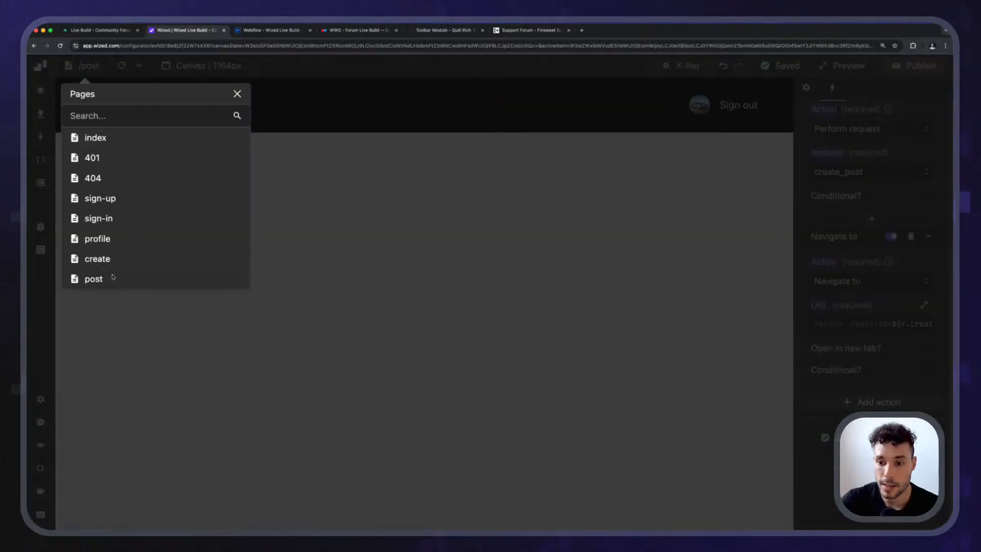
pyautogui.click(98, 259)
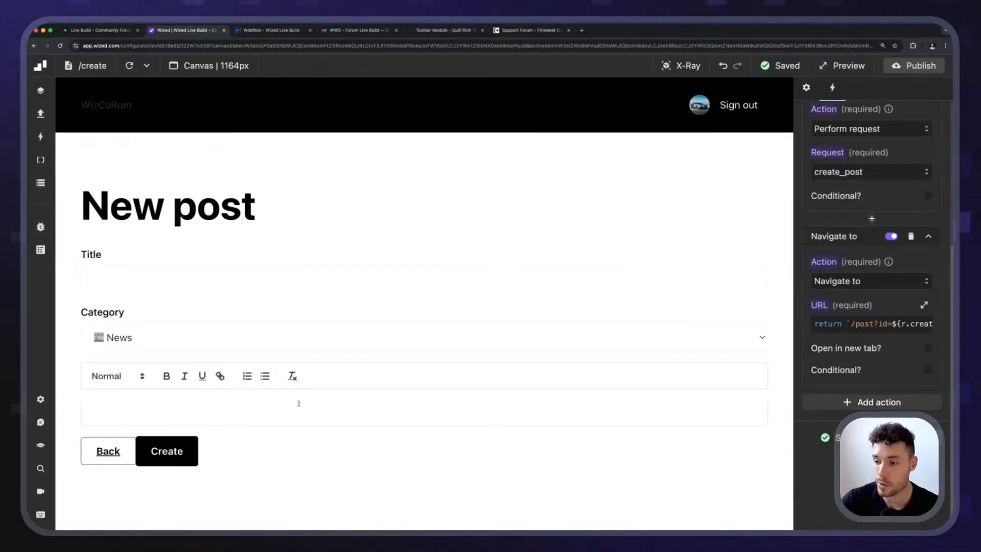
pyautogui.scroll(3, 865, 290)
pyautogui.scroll(-3, 861, 327)
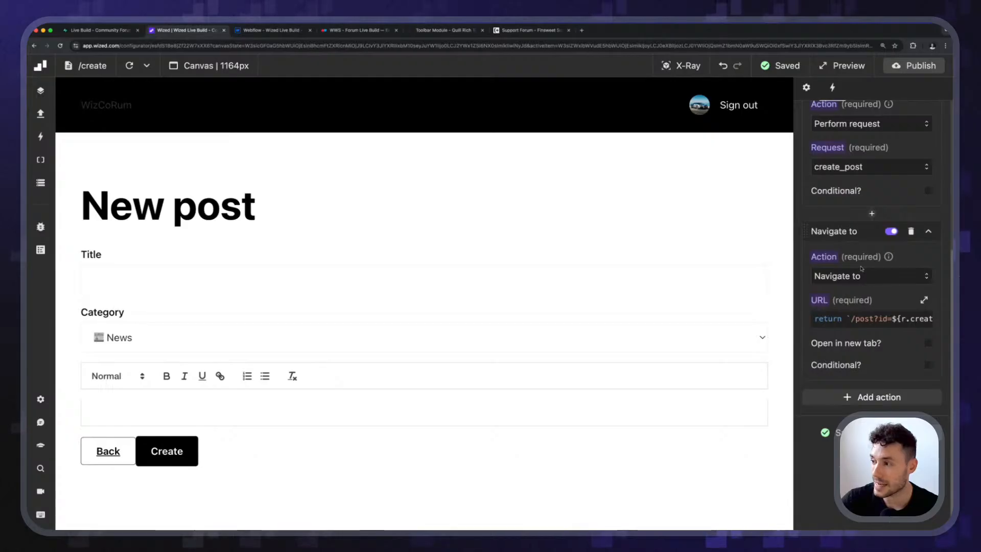
pyautogui.press('F1')
pyautogui.press('F1')
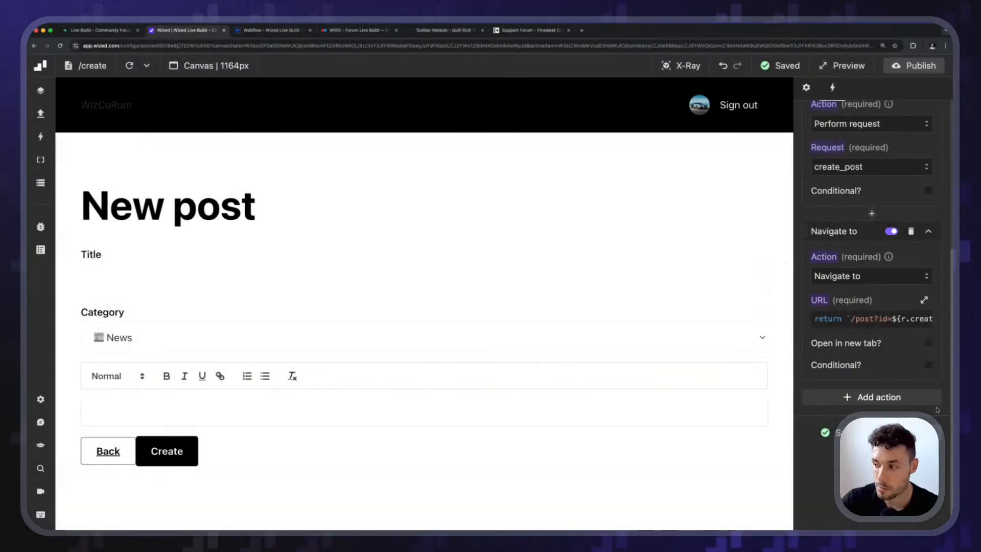
# Make the Navigate to action conditional, with the condition "return r.create_post.ok".
pyautogui.click(939, 365)
pyautogui.scroll(-2, 910, 358)
pyautogui.click(872, 363)
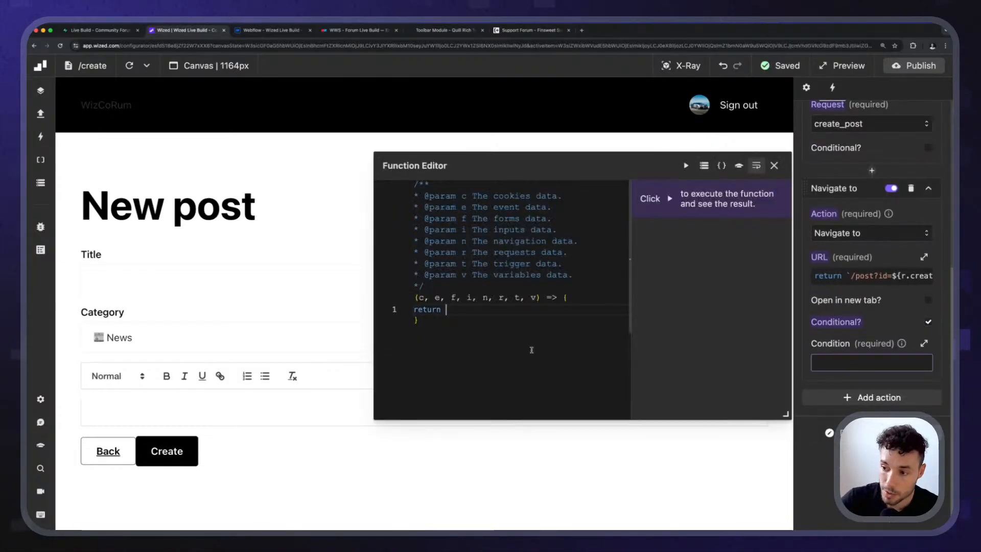
pyautogui.write('r.create_post.')
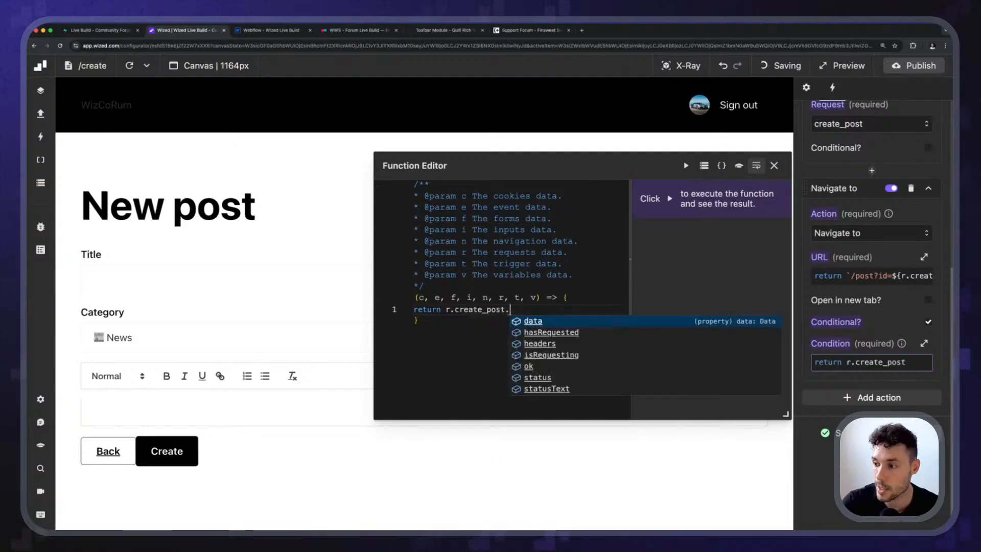
pyautogui.press('Down')
pyautogui.press('Down')
pyautogui.press('Down')
pyautogui.press('Down')
pyautogui.press('Down')
pyautogui.press('Up')
pyautogui.press('Return')
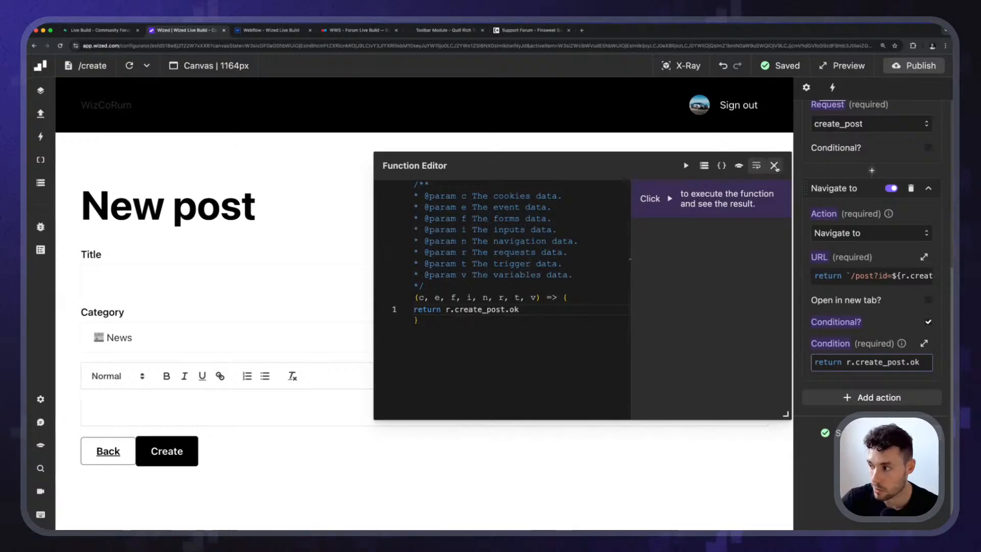
pyautogui.click(774, 166)
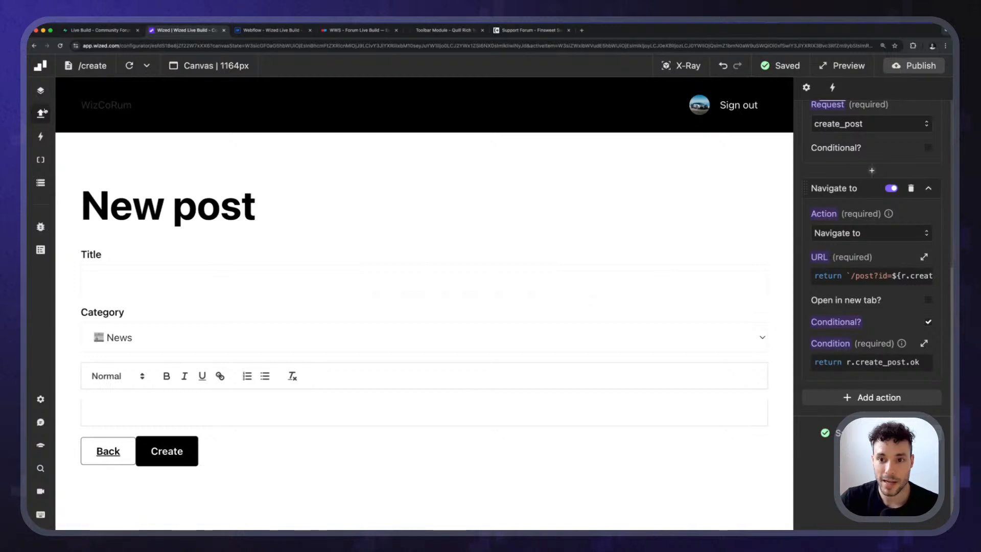
pyautogui.click(104, 31)
pyautogui.click(272, 31)
pyautogui.click(296, 159)
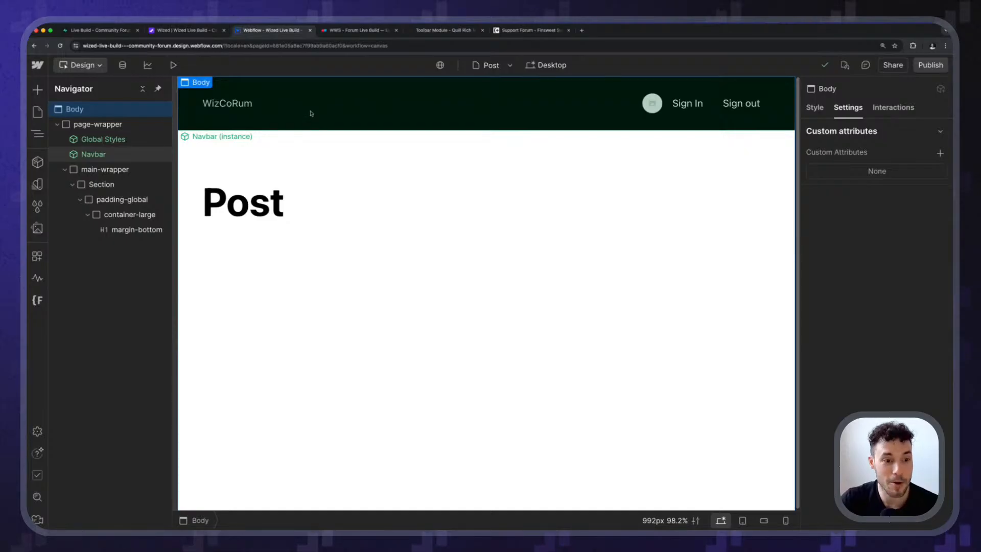
pyautogui.click(190, 32)
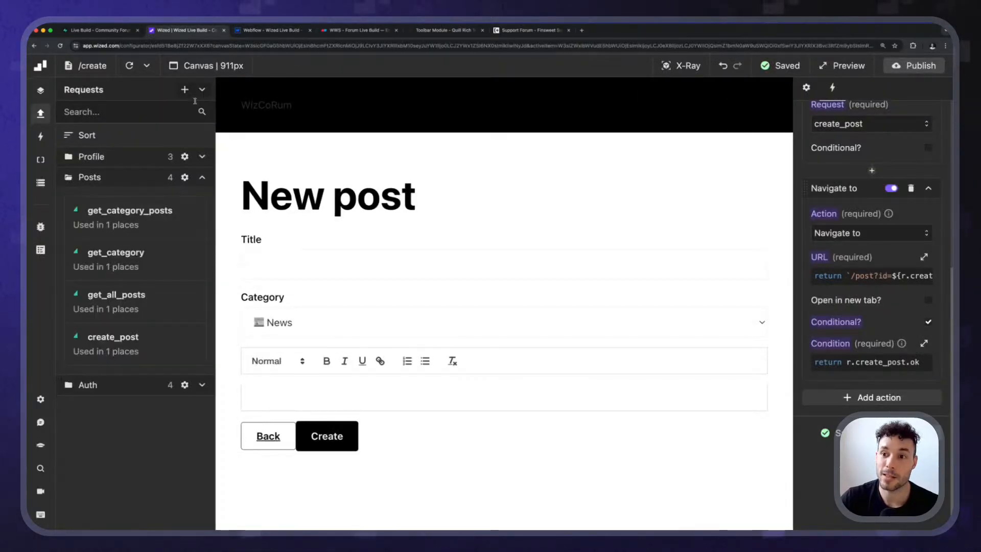
# Add a new request named "get_post" that uses the Supabase app.
pyautogui.click(185, 89)
pyautogui.click(880, 130)
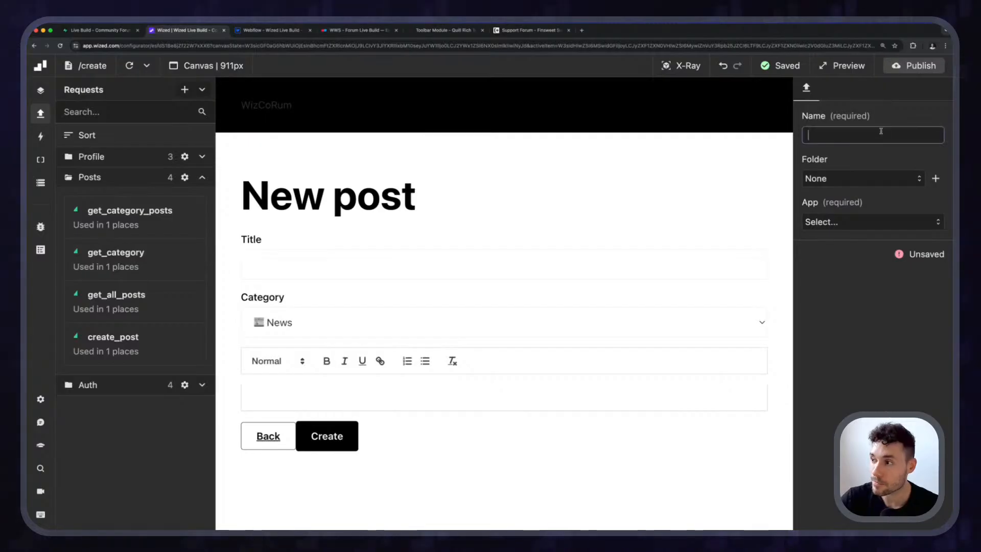
pyautogui.write('get_post')
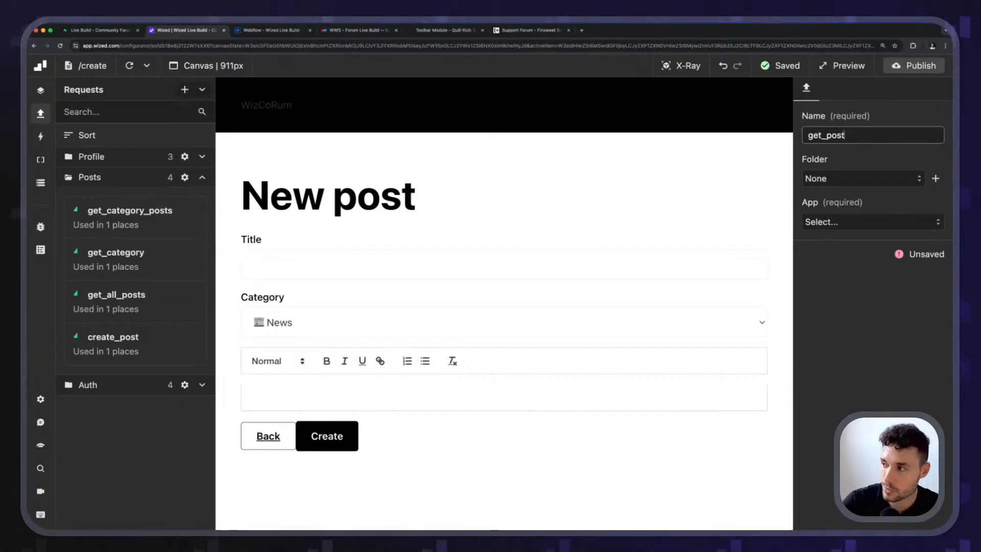
pyautogui.click(817, 223)
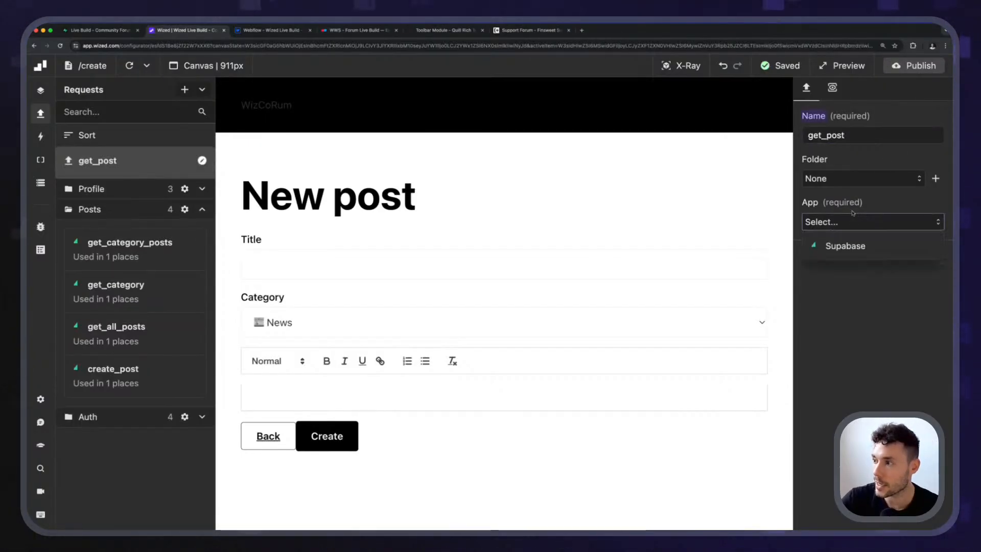
pyautogui.click(846, 247)
# Set the get_post request's method to Get item on the "posts" table and place it in the Posts folder.
pyautogui.click(837, 276)
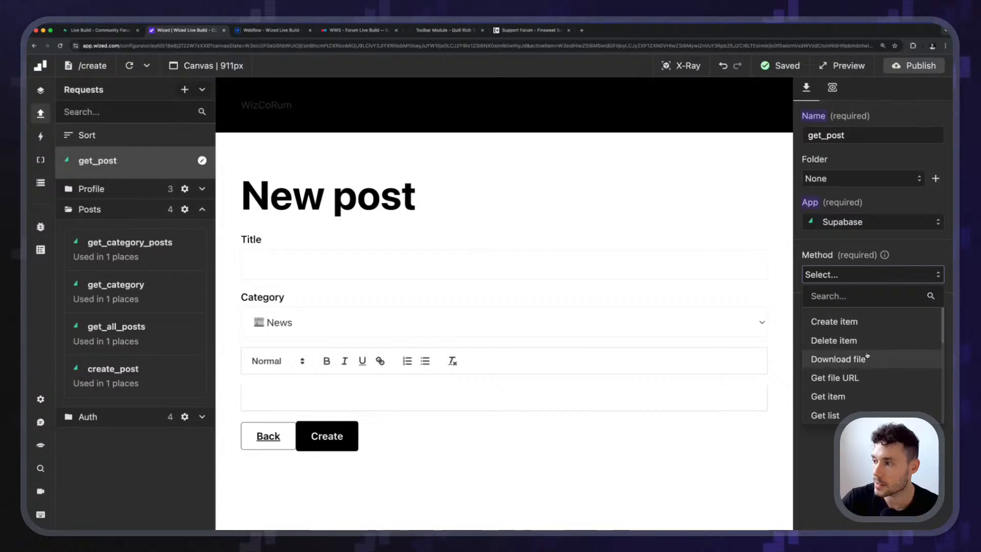
pyautogui.scroll(-1, 869, 356)
pyautogui.scroll(-4, 869, 352)
pyautogui.scroll(5, 864, 337)
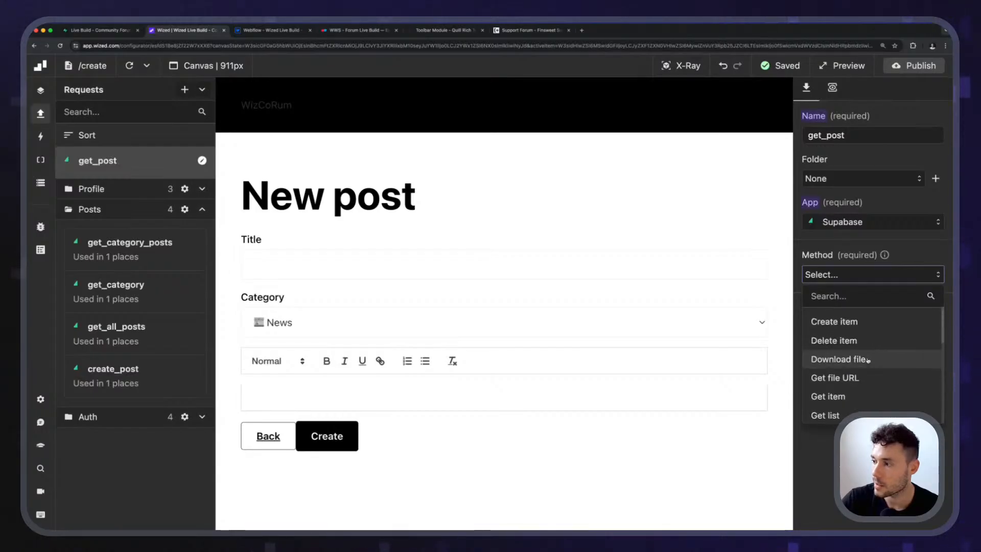
pyautogui.scroll(-1, 860, 347)
pyautogui.click(850, 374)
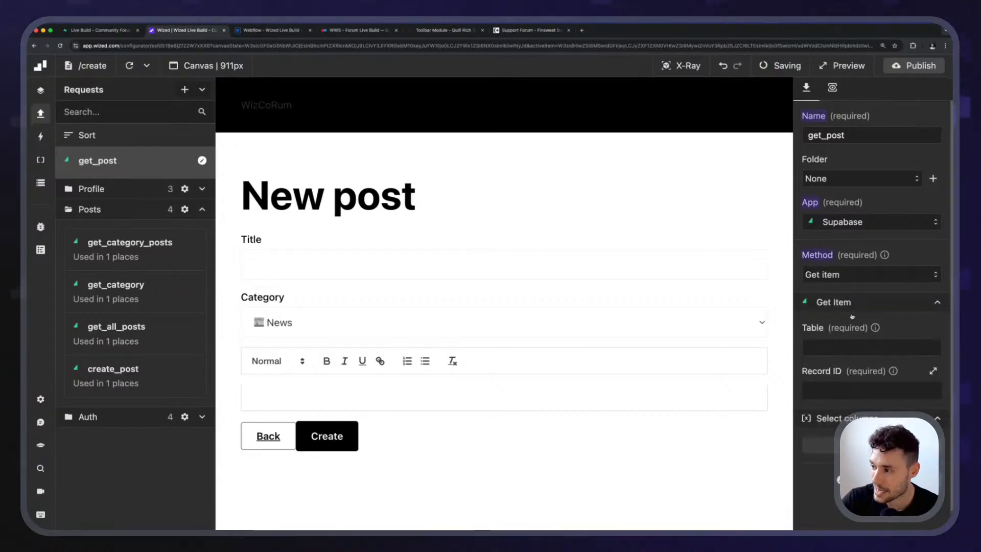
pyautogui.click(839, 344)
pyautogui.write('posts')
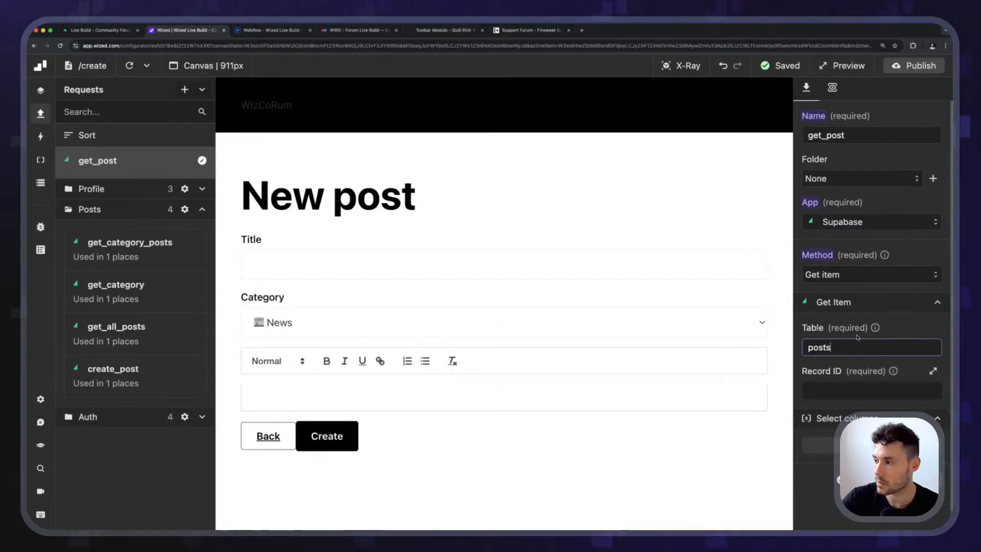
pyautogui.click(863, 179)
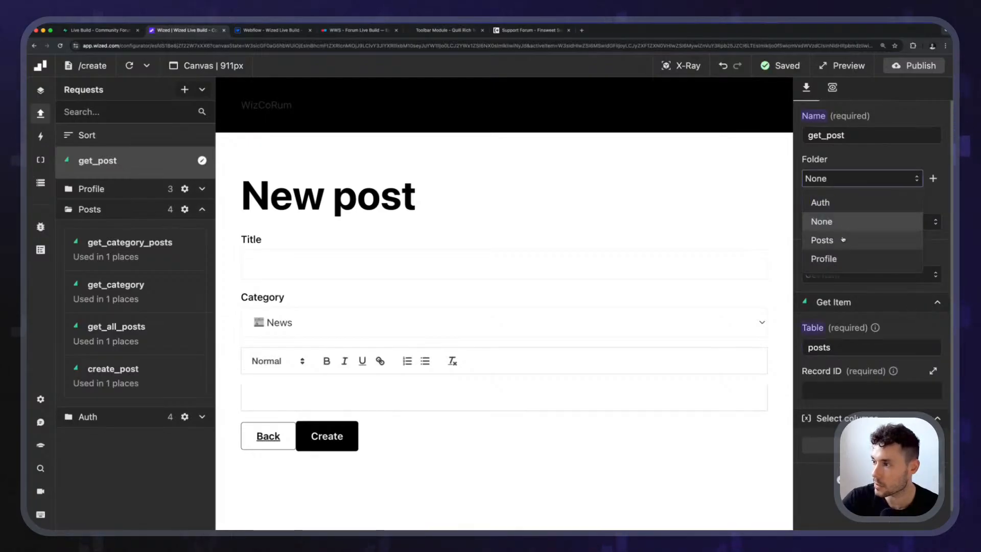
pyautogui.click(869, 239)
pyautogui.scroll(-1, 871, 307)
pyautogui.click(871, 343)
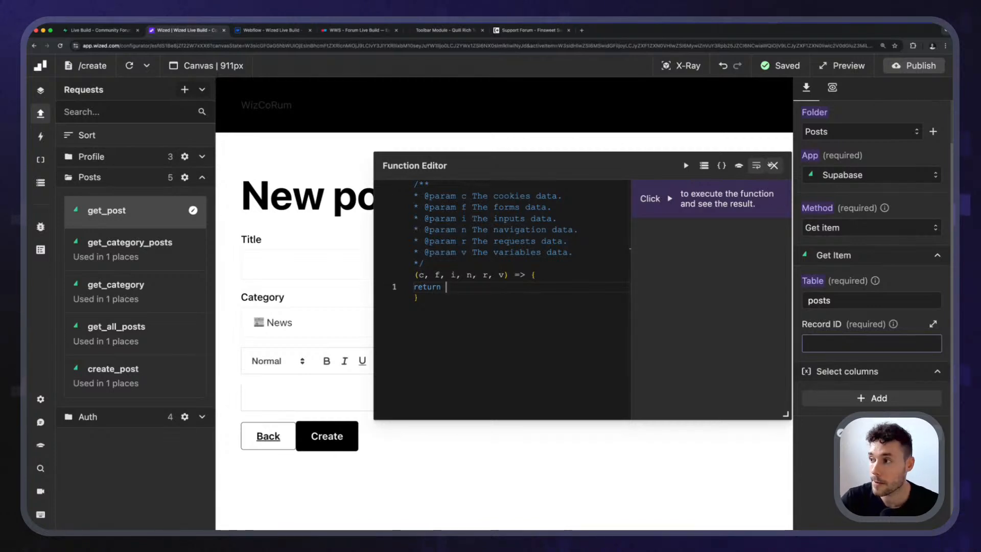
pyautogui.click(774, 165)
# Add a navigation parameter named "id" to the general data in the Data Store.
pyautogui.click(42, 183)
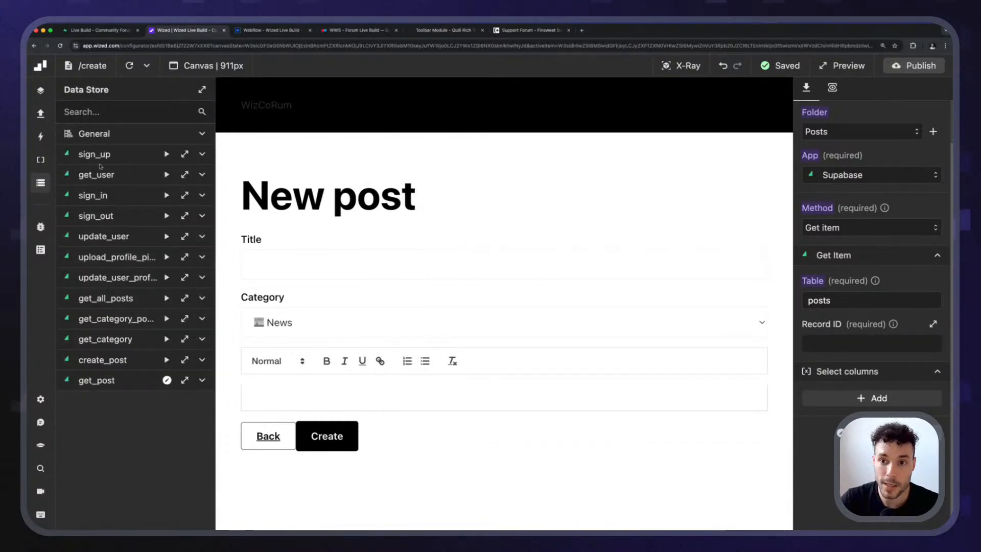
pyautogui.click(199, 134)
pyautogui.scroll(-3, 153, 299)
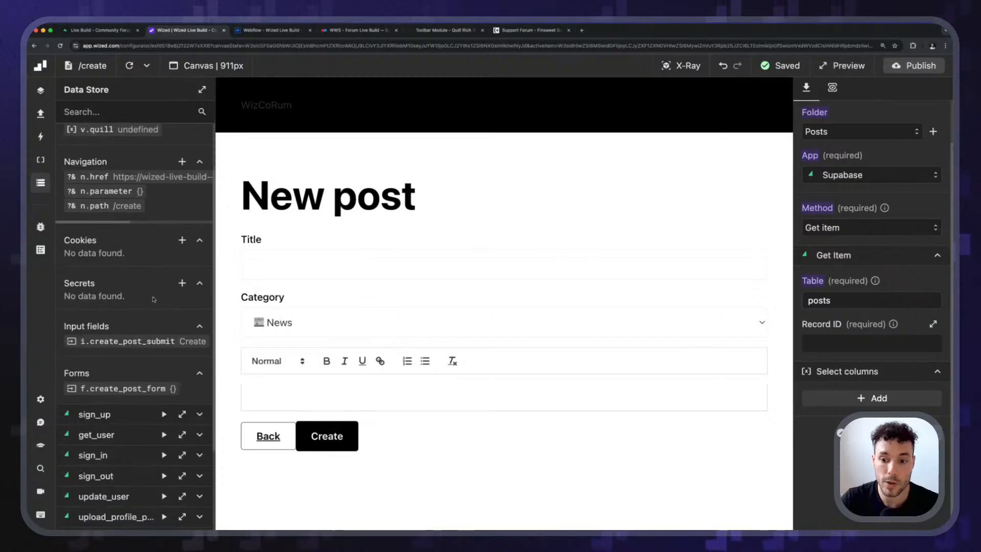
pyautogui.scroll(3, 153, 299)
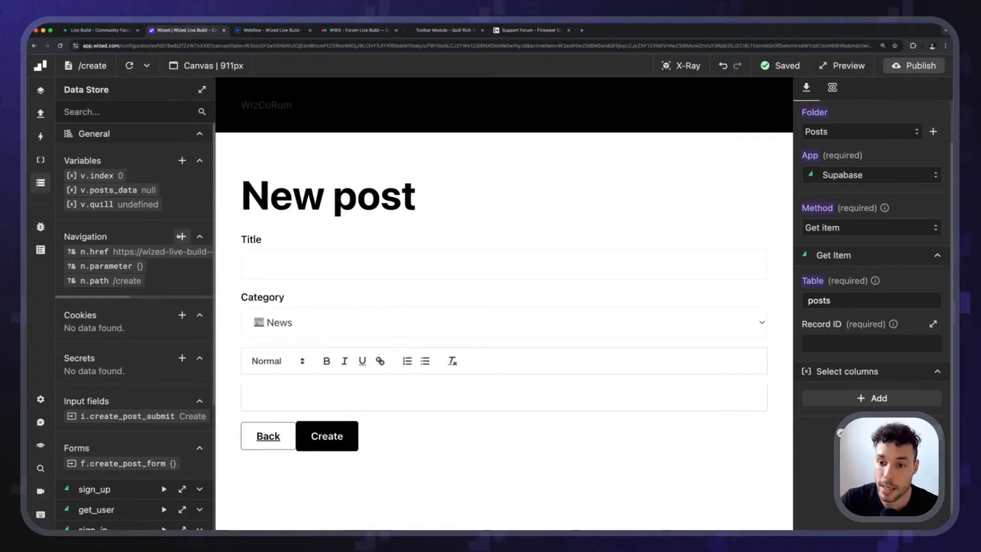
pyautogui.click(182, 236)
pyautogui.click(809, 130)
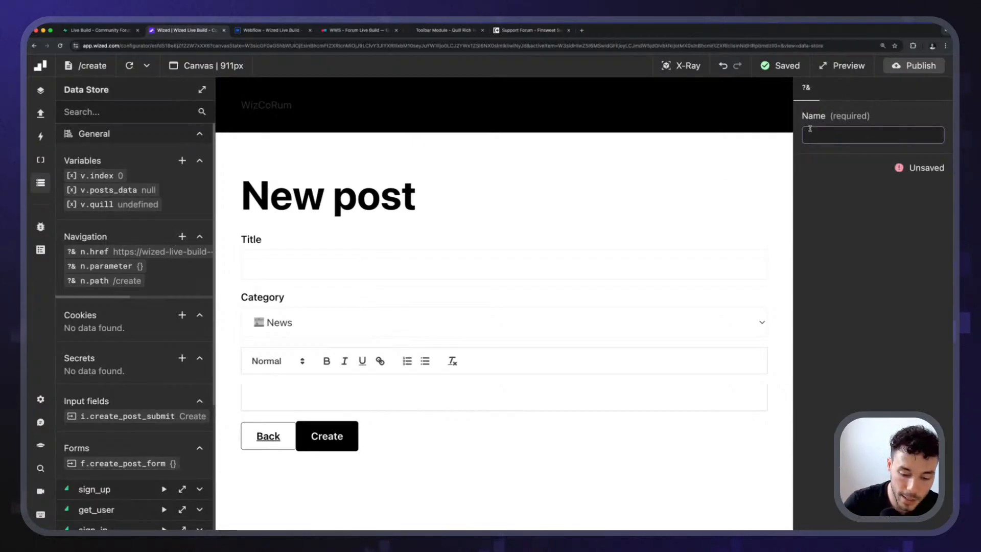
pyautogui.write('id')
pyautogui.press('Return')
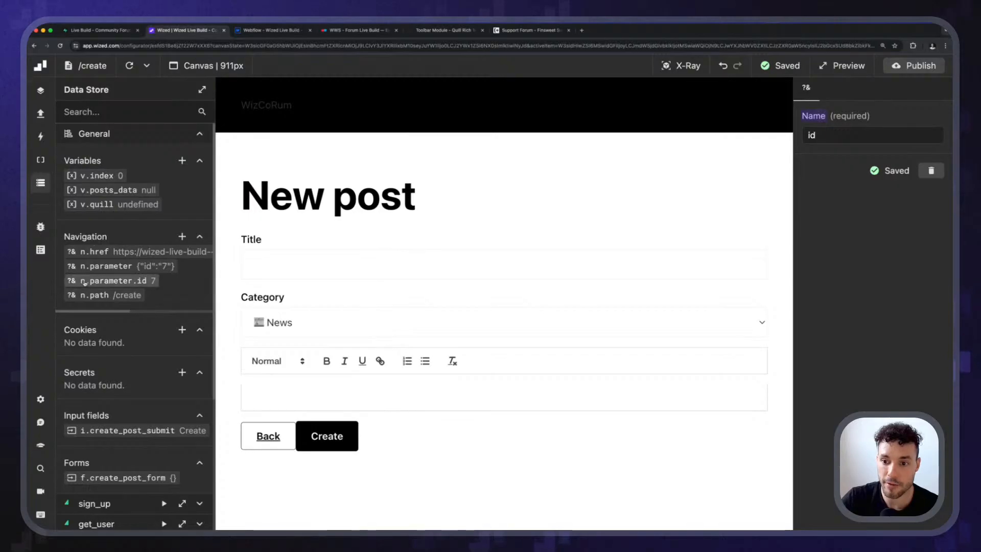
# Remove the "id" test parameter from the canvas URL of the create page.
pyautogui.click(38, 187)
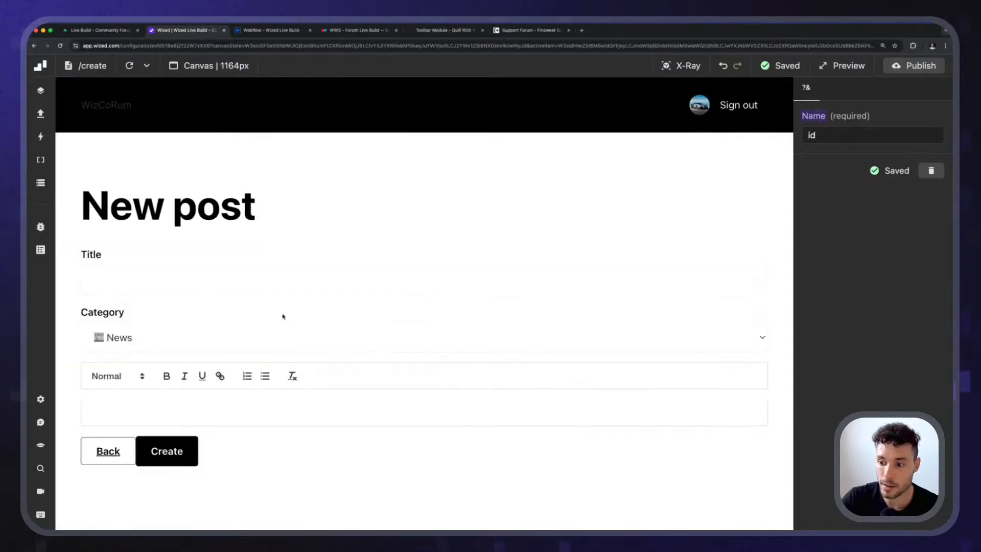
pyautogui.click(40, 182)
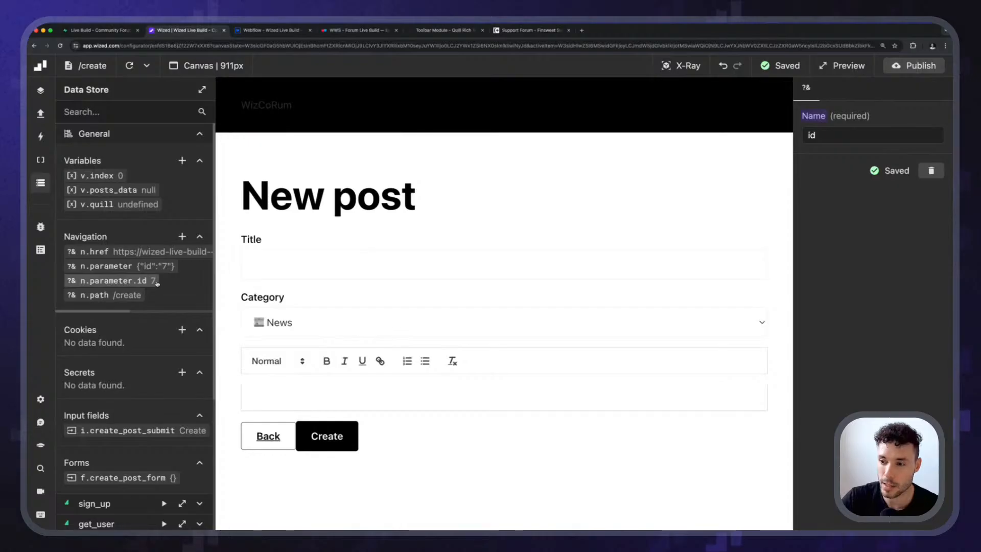
pyautogui.click(41, 183)
pyautogui.click(198, 66)
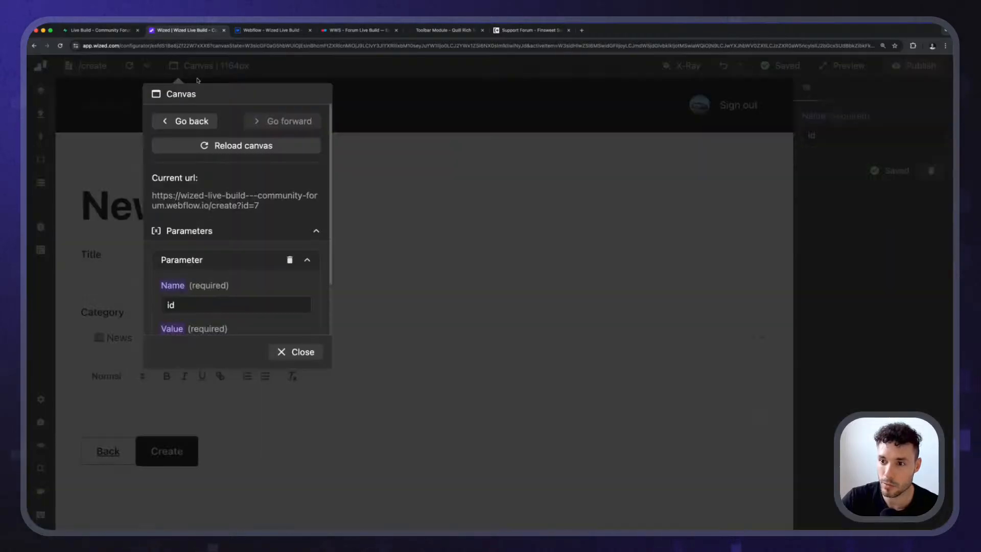
pyautogui.scroll(-2, 238, 266)
pyautogui.scroll(1, 241, 263)
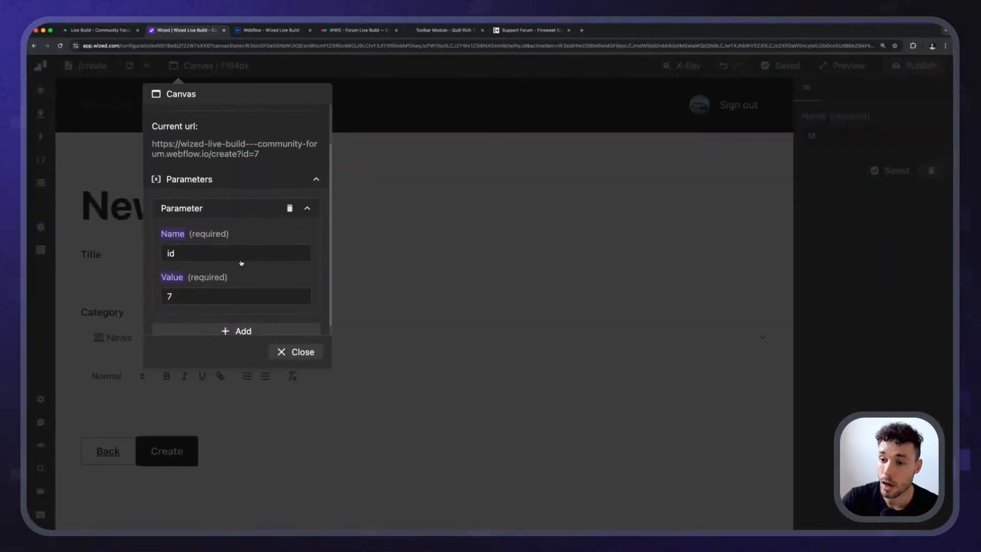
pyautogui.scroll(1, 240, 261)
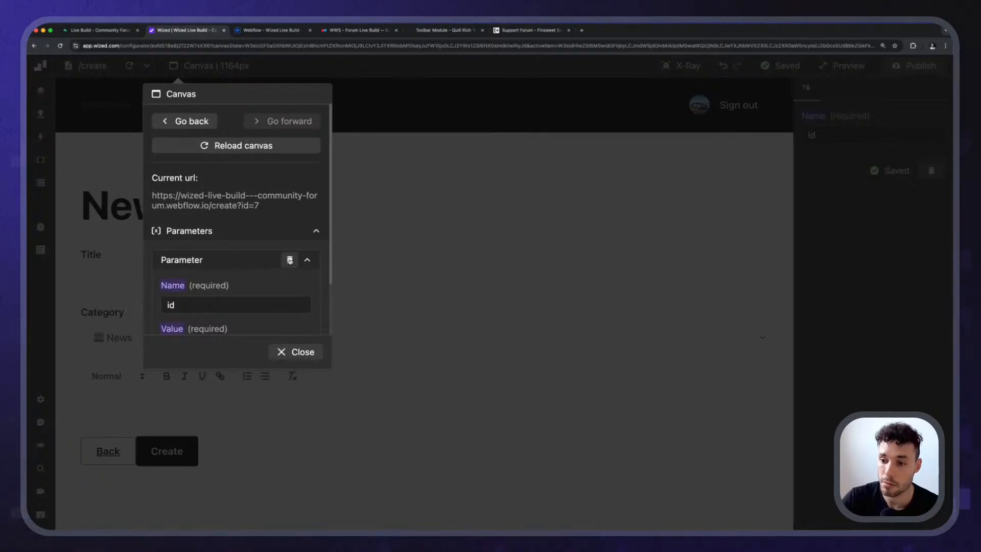
pyautogui.click(290, 261)
pyautogui.click(293, 290)
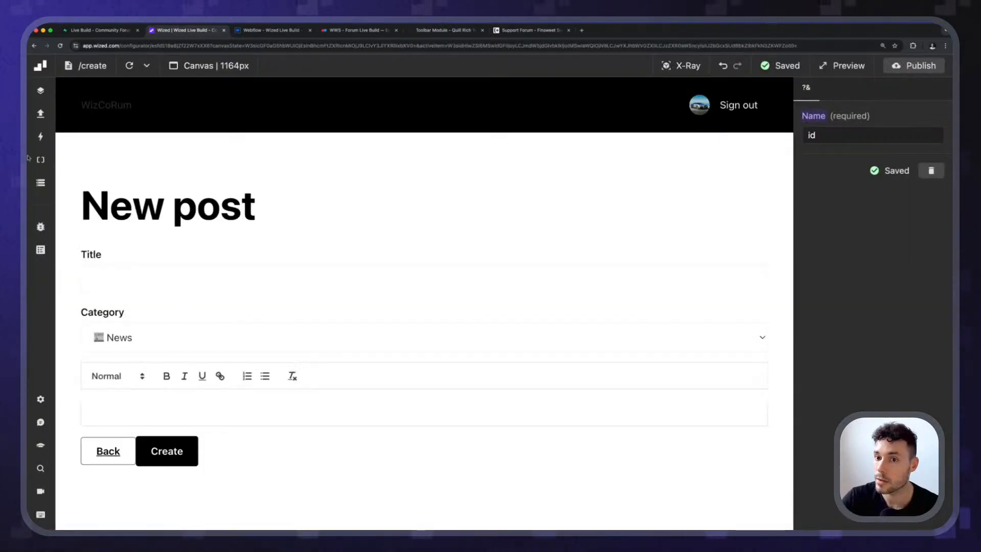
# Set the get_post request's Record ID to the function "return n.parameter.id" and execute the function to test it.
pyautogui.click(40, 114)
pyautogui.click(130, 211)
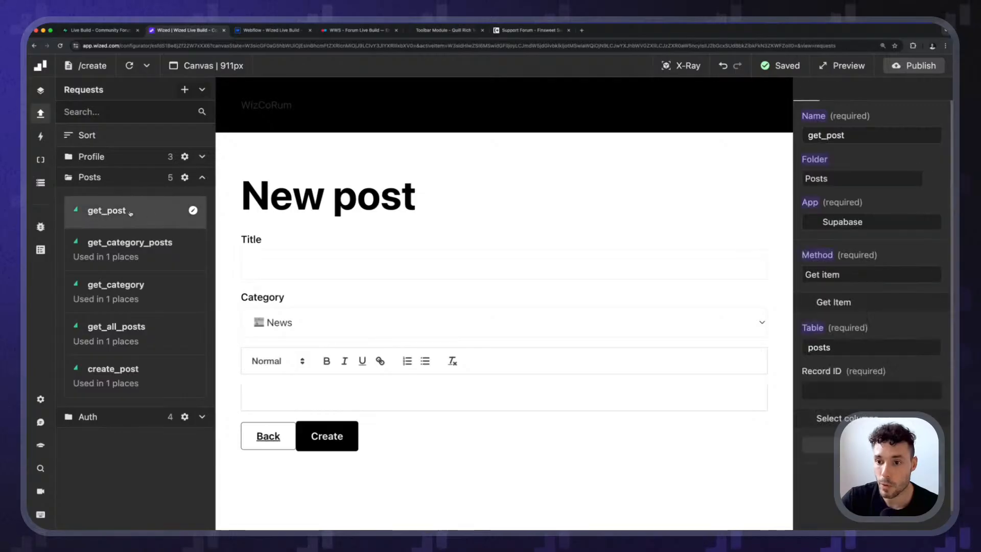
pyautogui.scroll(-2, 871, 307)
pyautogui.click(871, 343)
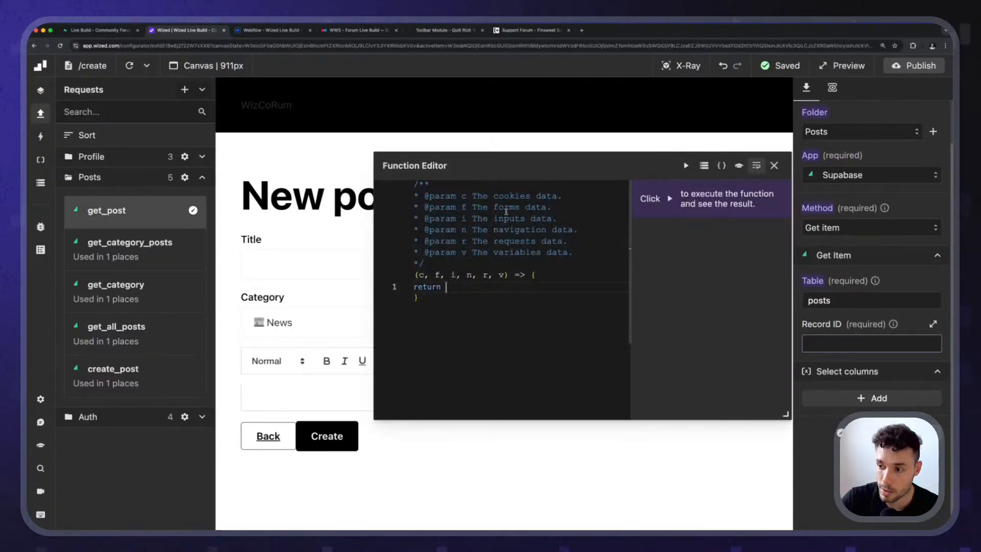
pyautogui.write('n.parameter')
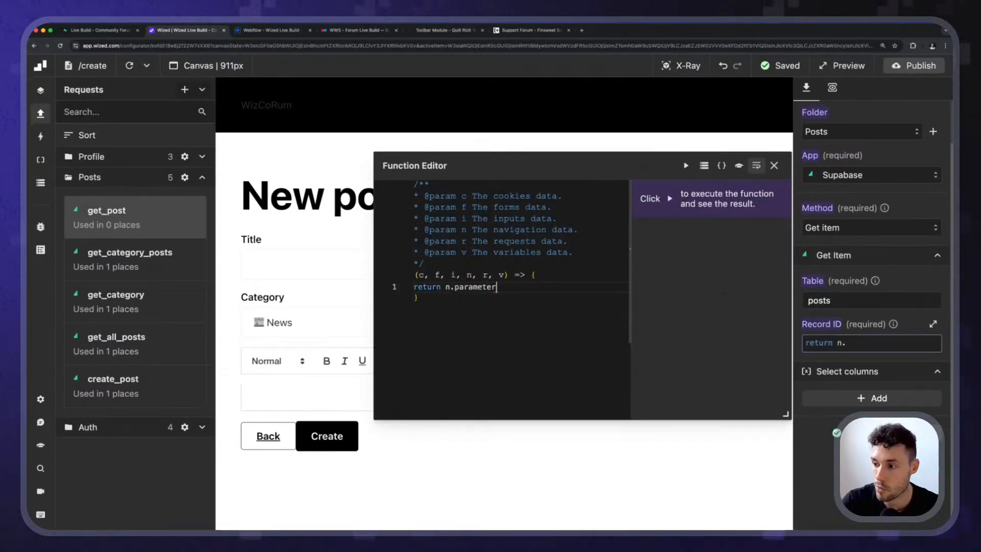
pyautogui.write('.id')
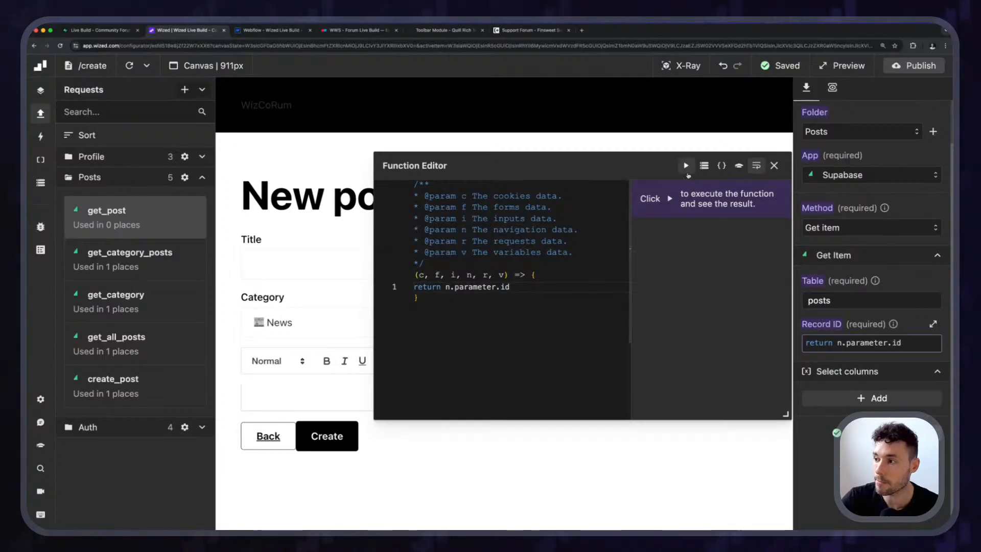
pyautogui.click(686, 166)
pyautogui.click(774, 166)
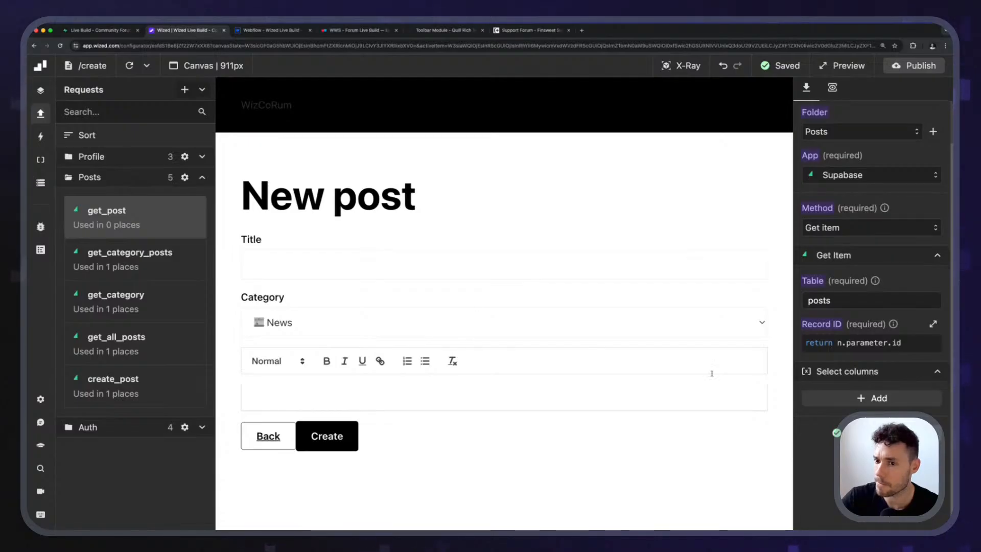
# Switch the canvas from the create page to the post page.
pyautogui.click(40, 113)
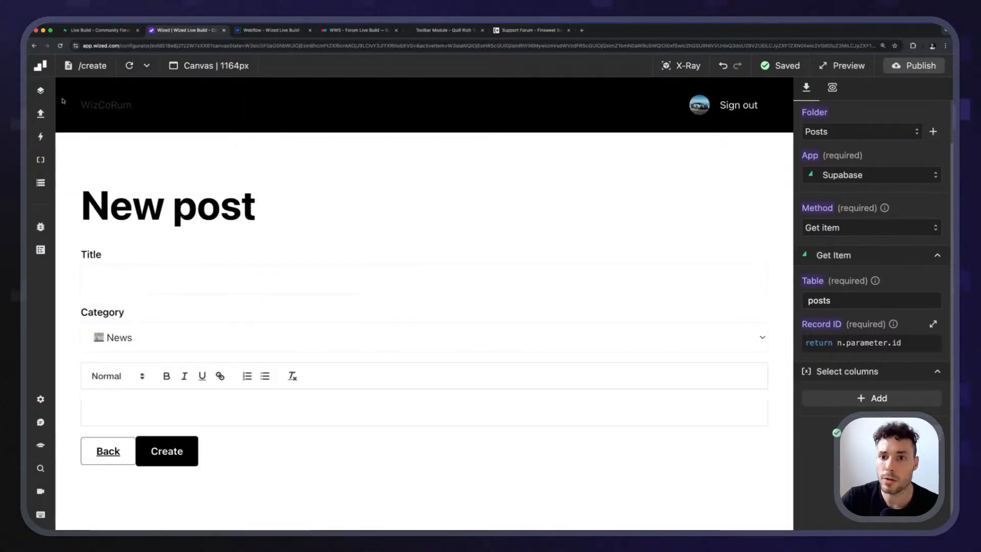
pyautogui.click(86, 65)
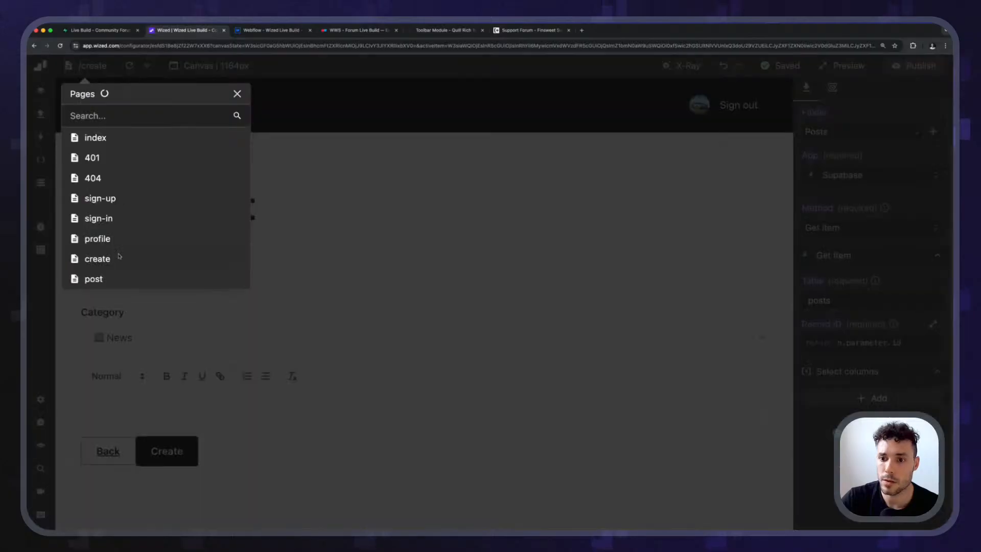
pyautogui.click(97, 279)
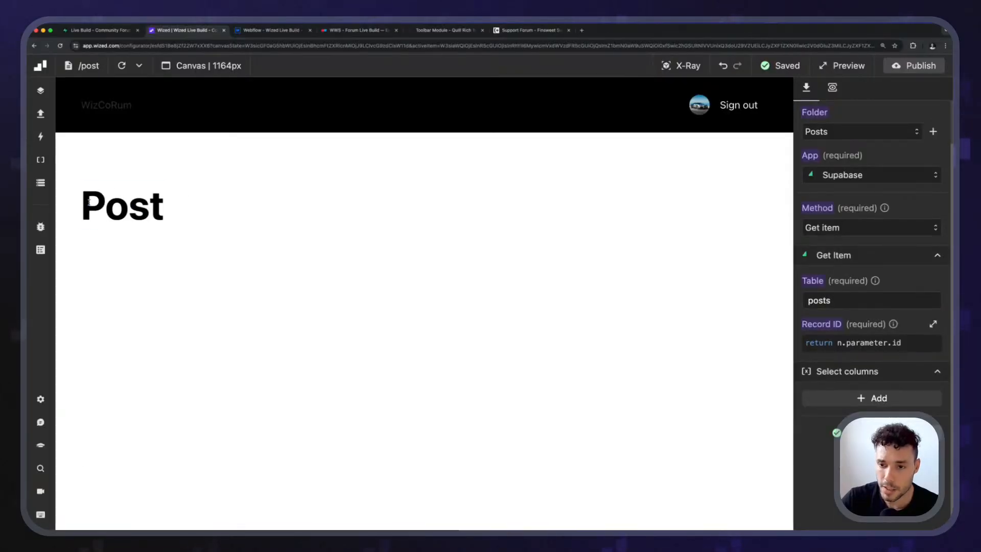
# Add a canvas URL parameter named "id" with the value 7, checking the post ids in Supabase's posts table.
pyautogui.click(215, 67)
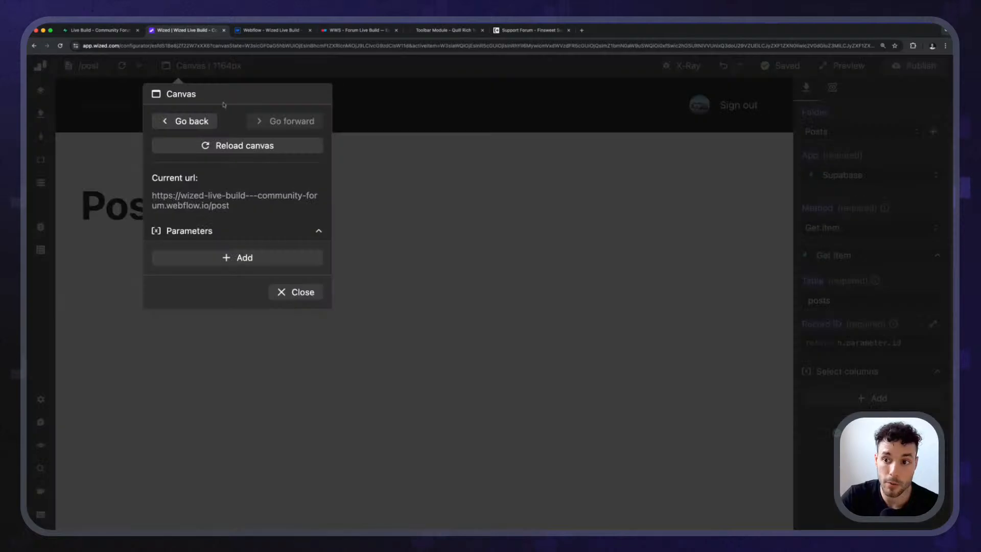
pyautogui.click(208, 255)
pyautogui.click(207, 306)
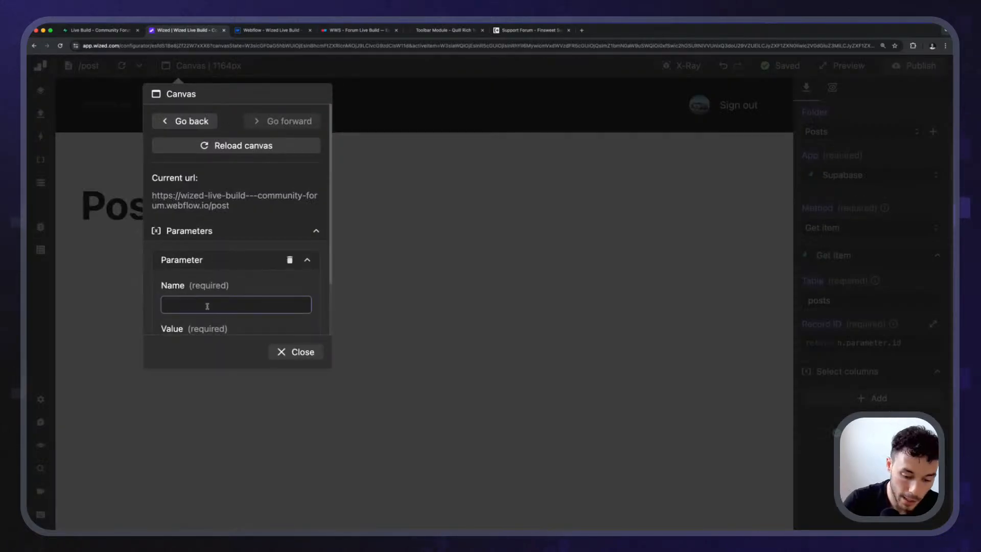
pyautogui.click(265, 282)
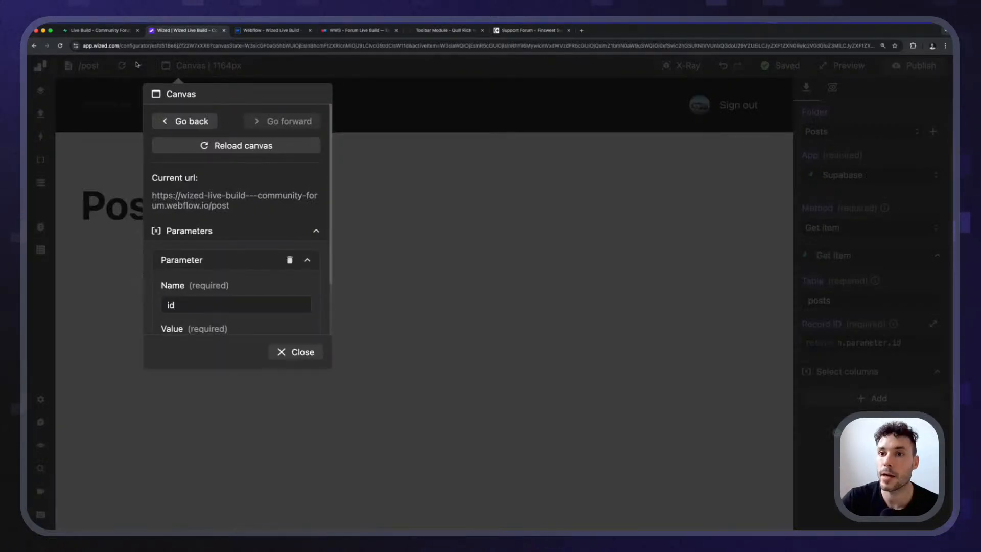
pyautogui.click(117, 32)
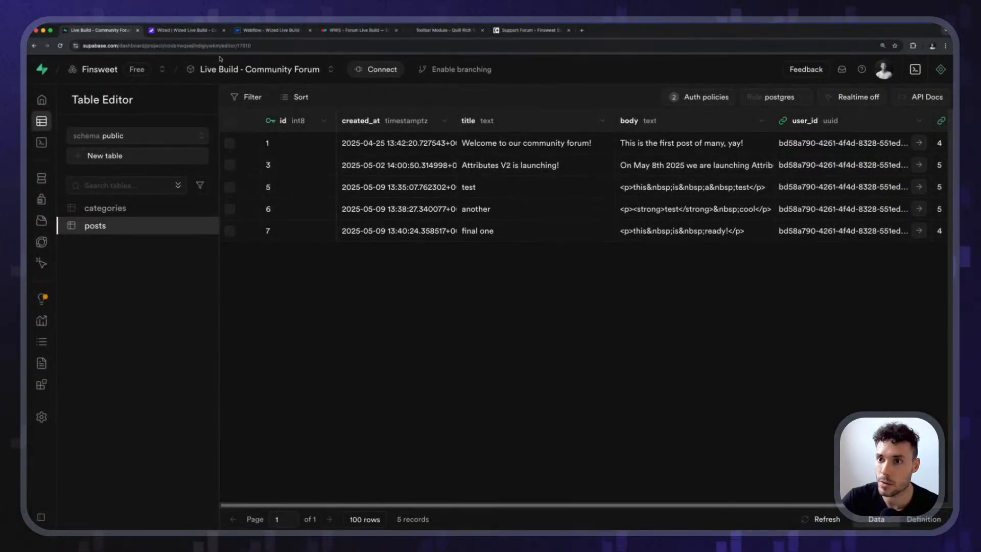
pyautogui.click(196, 32)
pyautogui.scroll(-2, 201, 290)
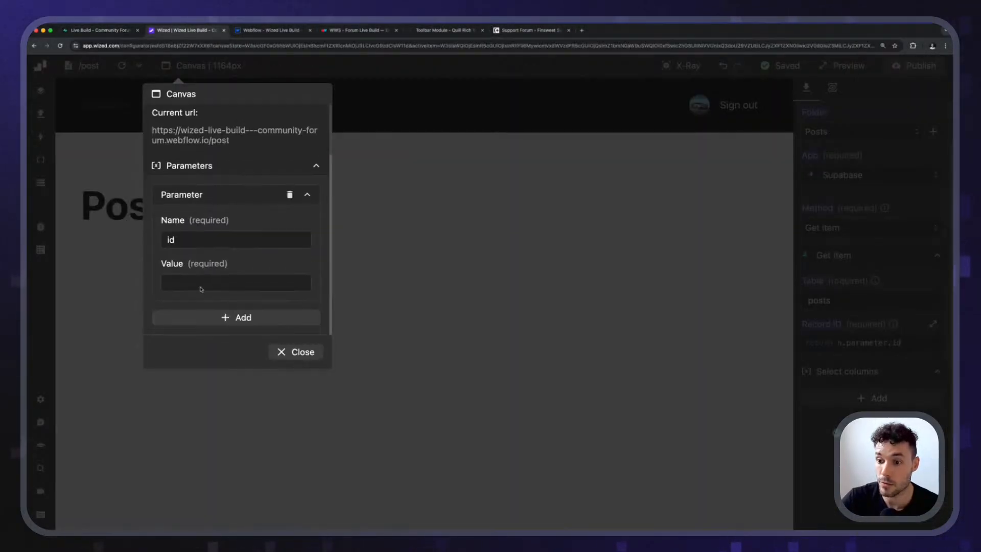
pyautogui.click(194, 286)
pyautogui.write('7')
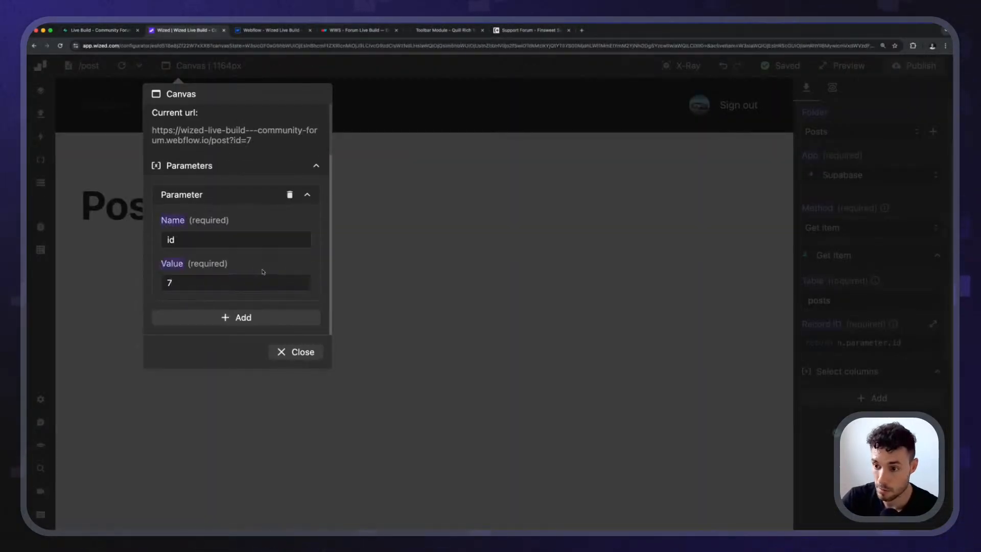
pyautogui.click(297, 352)
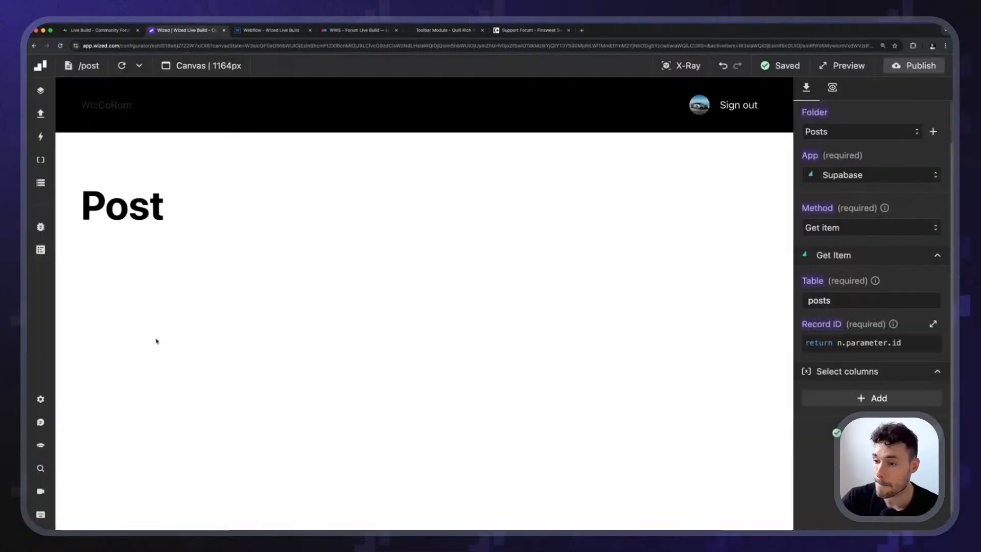
# Run the get_post request and examine its expanded response in a floating window over the canvas.
pyautogui.click(832, 88)
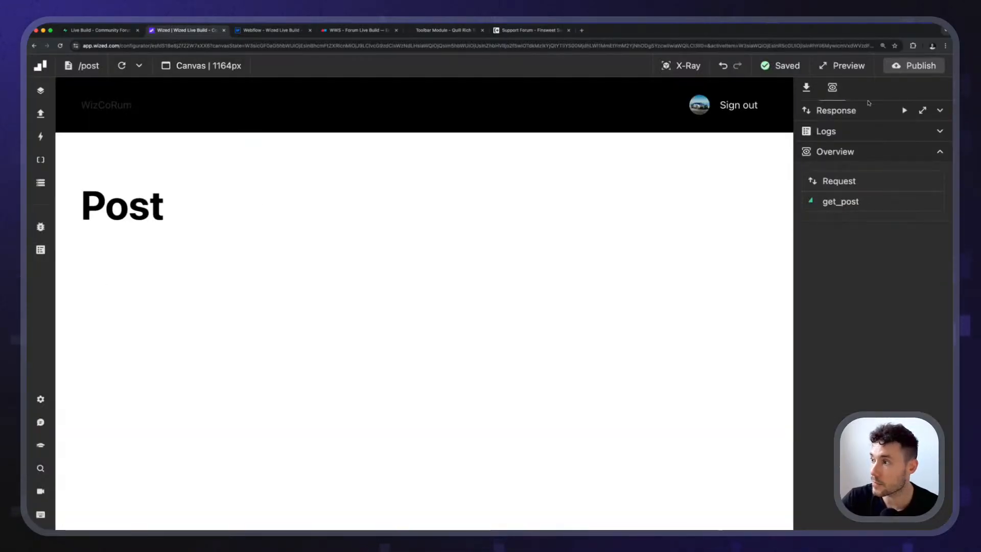
pyautogui.click(844, 113)
pyautogui.click(922, 109)
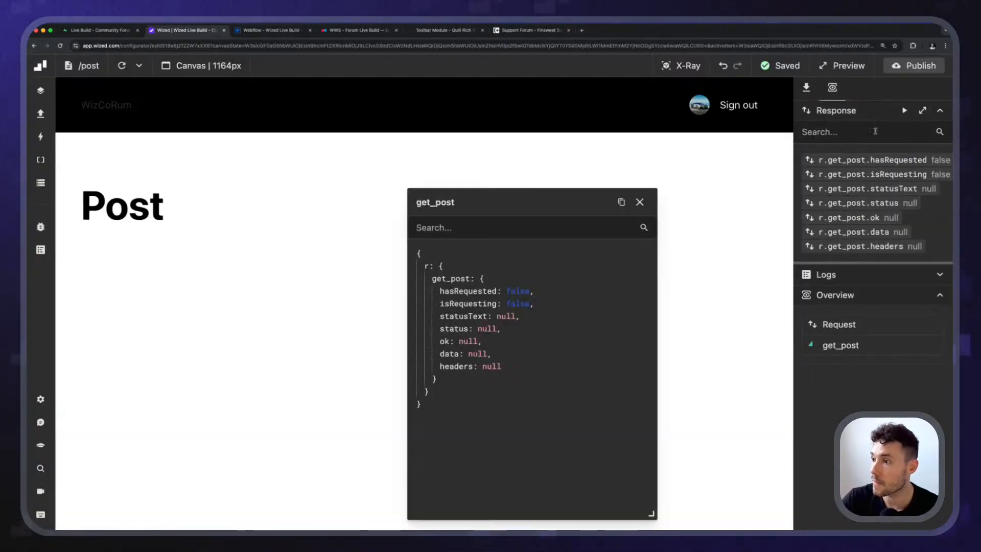
pyautogui.moveTo(557, 202); pyautogui.dragTo(212, 149)
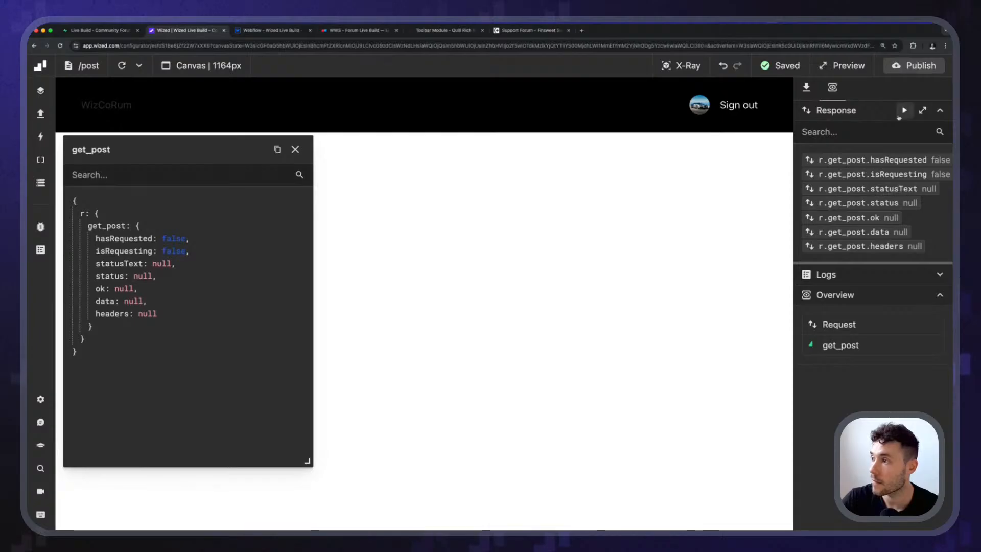
pyautogui.moveTo(144, 153); pyautogui.dragTo(251, 133)
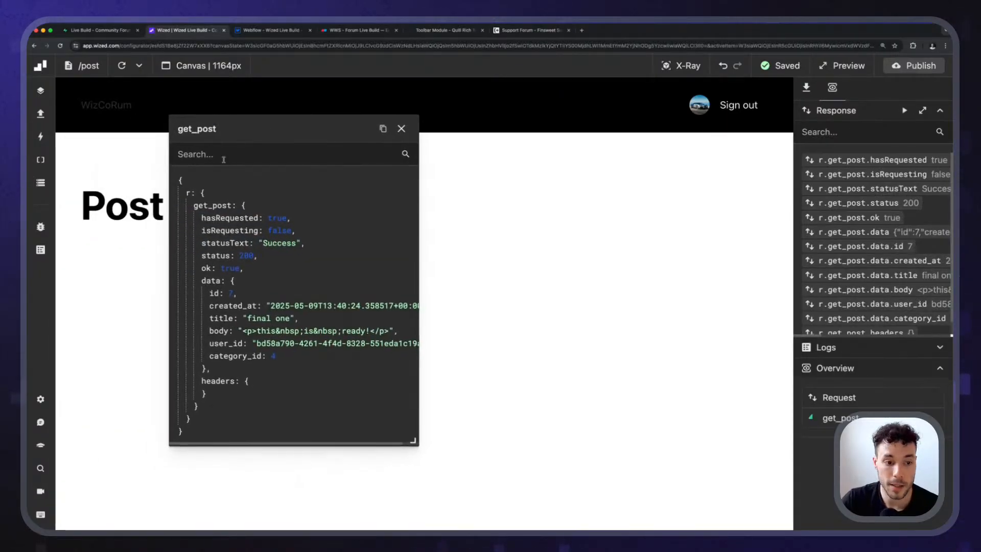
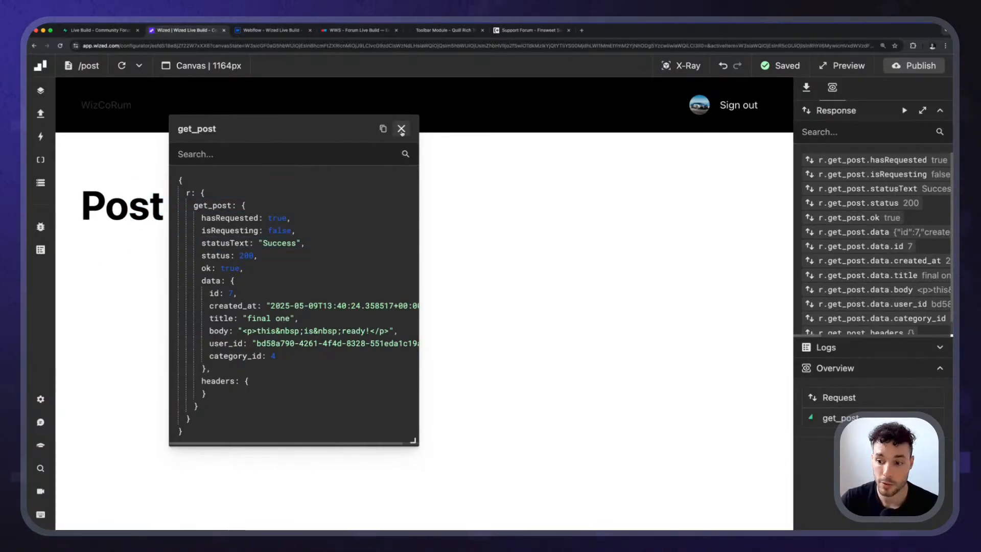
# Close the get_post response window, switch to Webflow and add a Rich Text block below the "Post" heading.
pyautogui.click(401, 129)
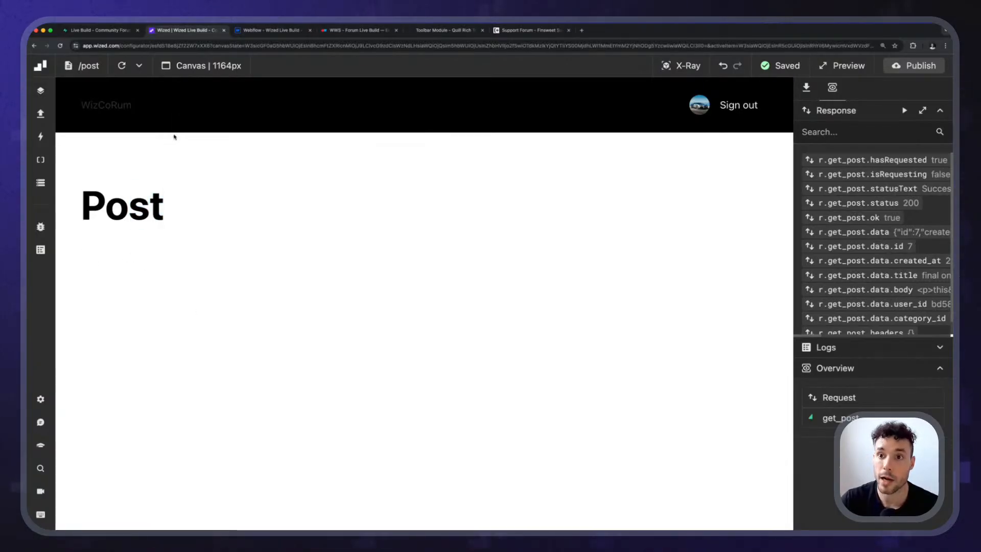
pyautogui.click(271, 30)
pyautogui.click(266, 217)
pyautogui.press('super+e')
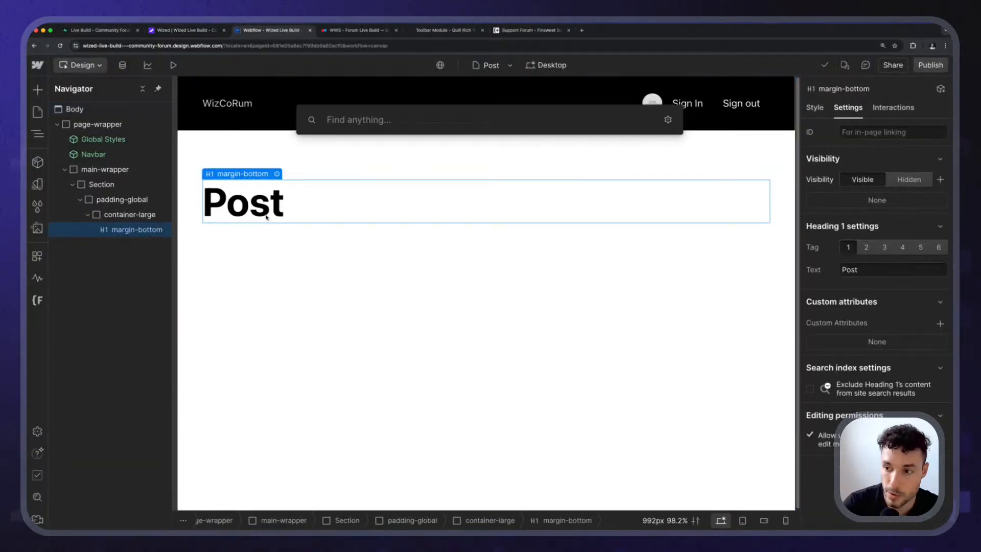
pyautogui.write('rich')
pyautogui.press('Return')
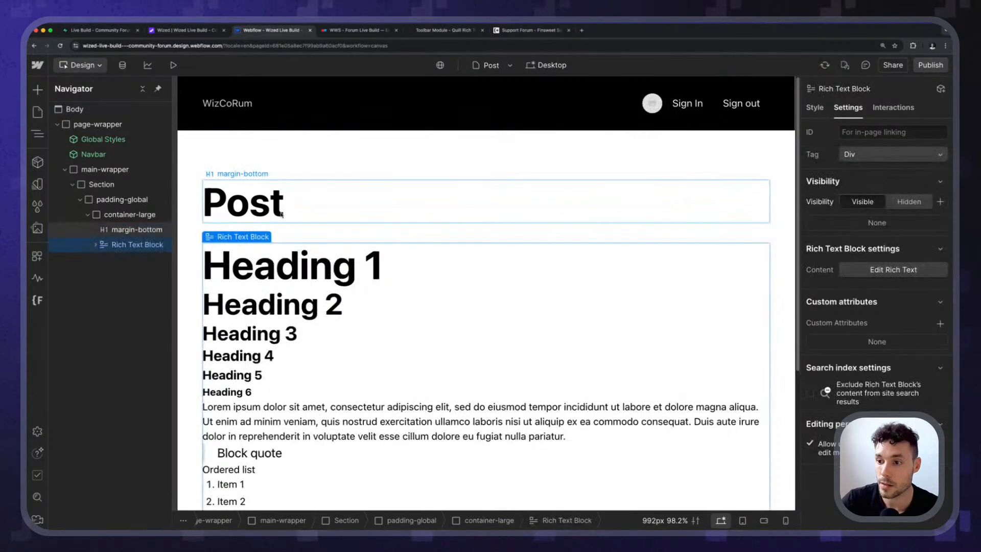
pyautogui.press('Escape')
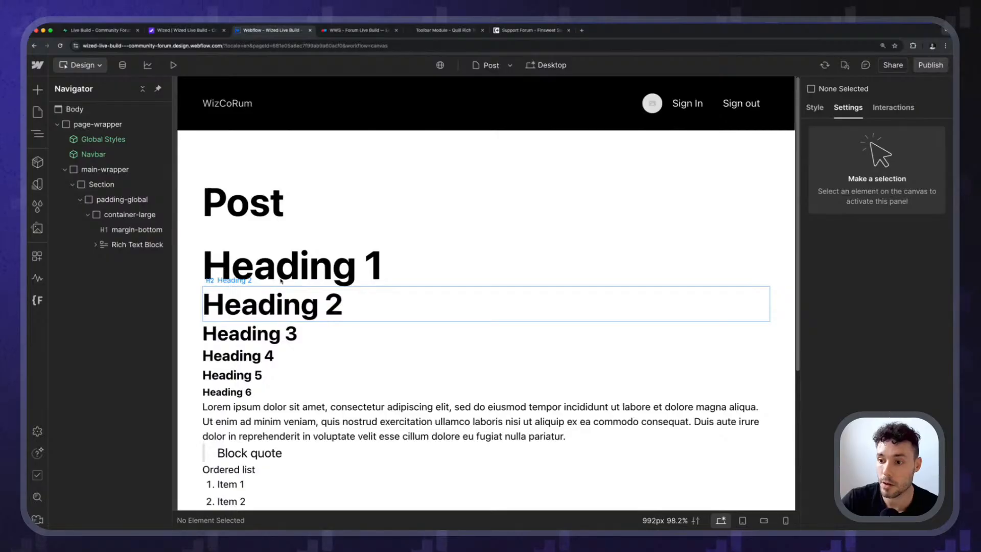
# Clear the rich text block's placeholder content and replace the "Post" heading text with "-".
pyautogui.doubleClick(280, 280)
pyautogui.press('super+a')
pyautogui.press('BackSpace')
pyautogui.press('Escape')
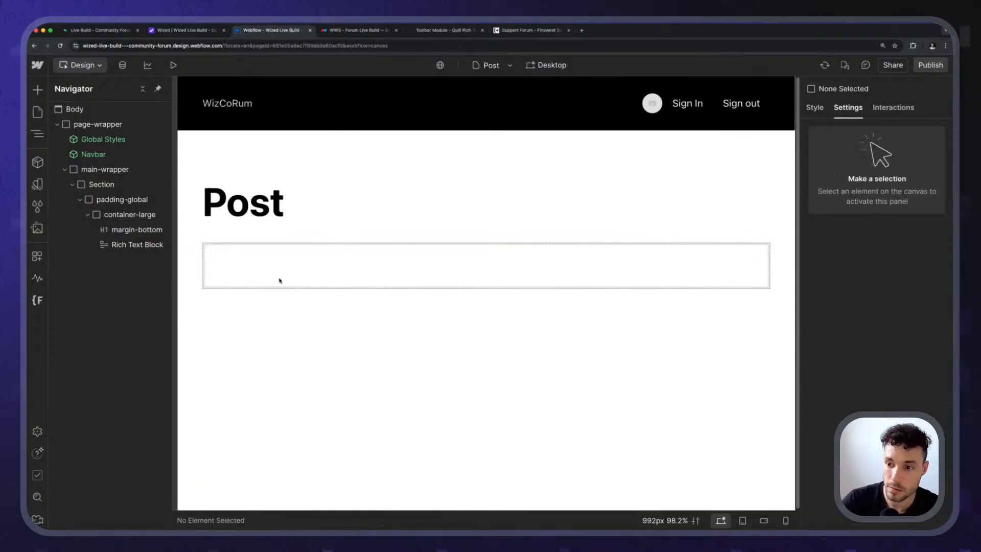
pyautogui.doubleClick(244, 203)
pyautogui.press('BackSpace')
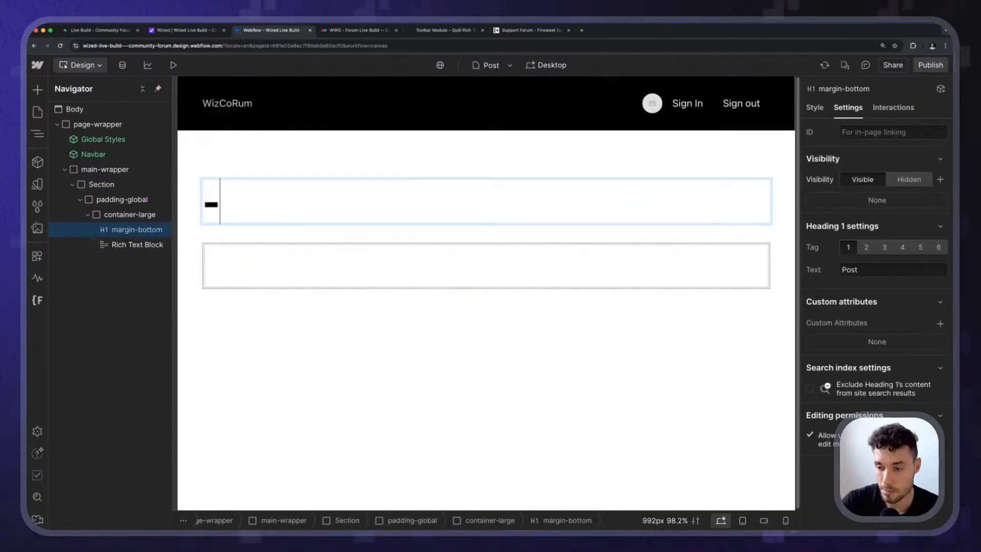
pyautogui.press('Escape')
# Add the custom attribute wized="post_title" to the H1 heading.
pyautogui.click(260, 282)
pyautogui.click(274, 202)
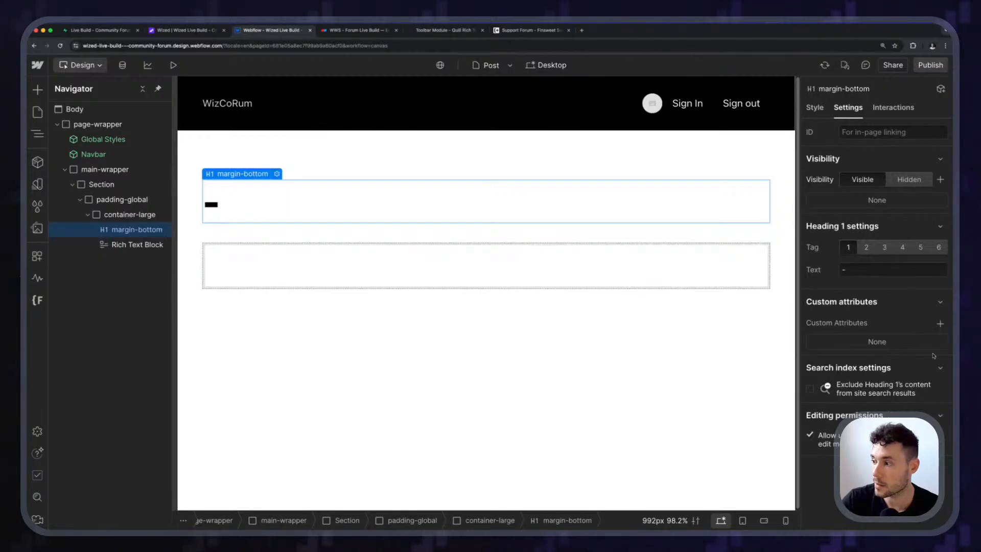
pyautogui.click(940, 323)
pyautogui.write('wized')
pyautogui.press('Tab')
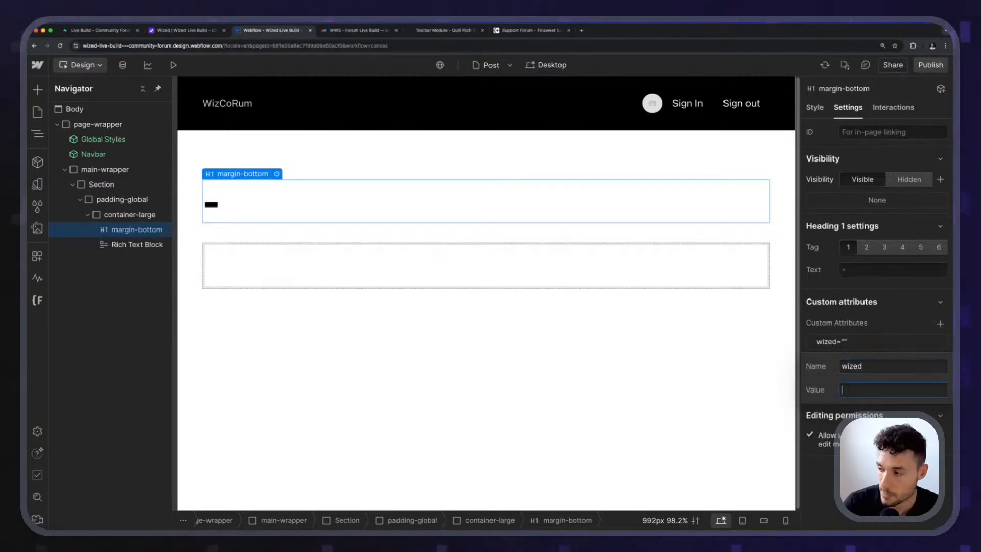
pyautogui.write('post_title')
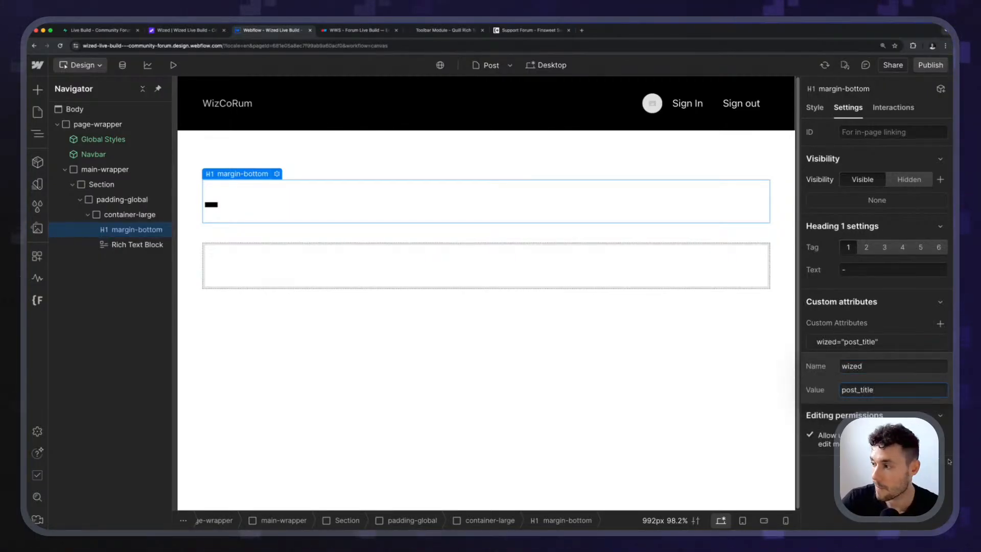
pyautogui.press('Return')
# Add the custom attribute wized="post_body" to the Rich Text block.
pyautogui.click(549, 285)
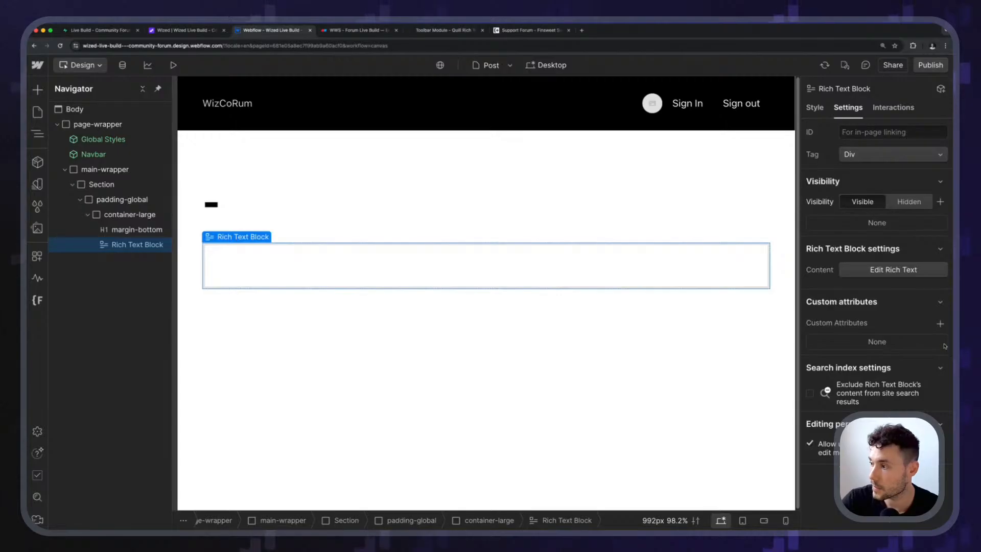
pyautogui.click(940, 323)
pyautogui.write('wized')
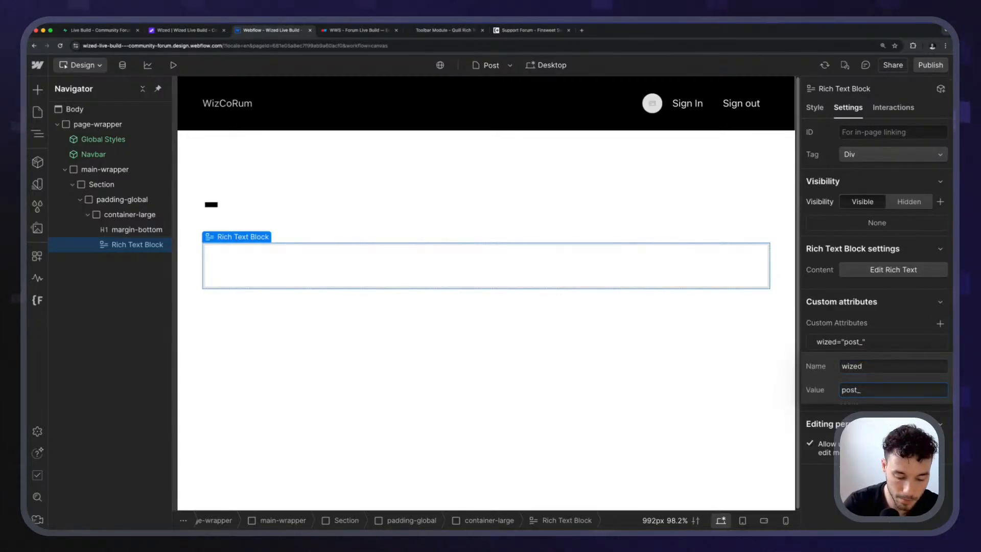
pyautogui.press('Return')
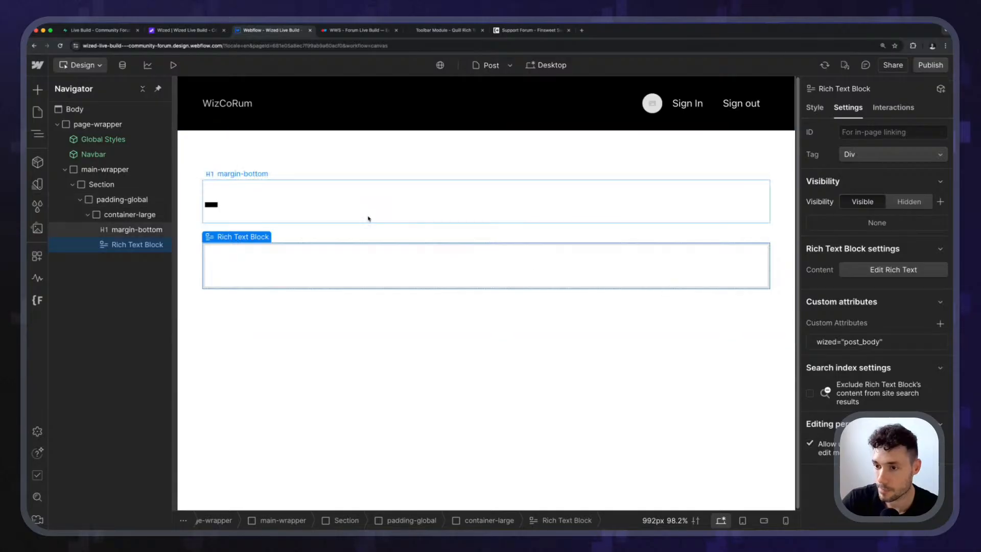
pyautogui.click(368, 218)
pyautogui.click(352, 261)
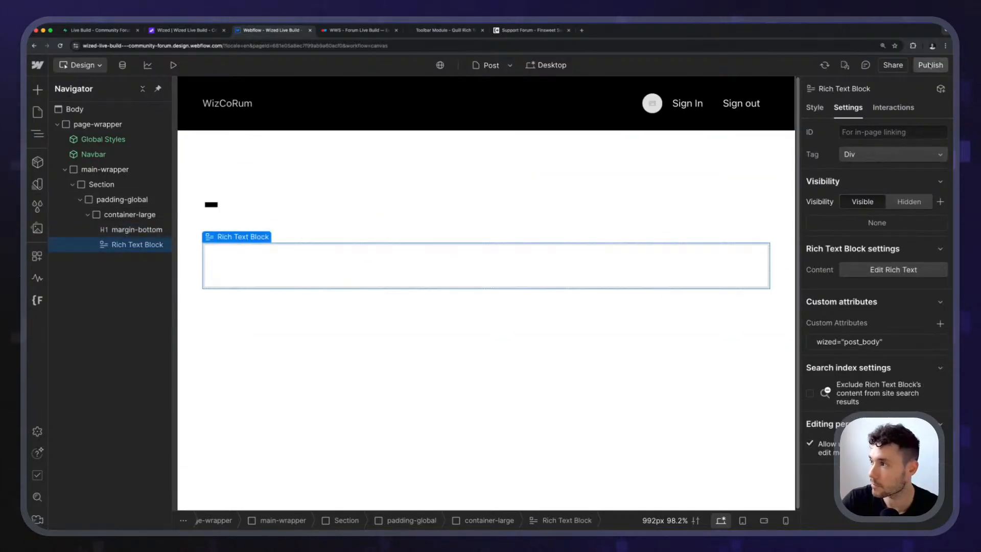
# Publish the site to staging and switch to Wized.
pyautogui.hotkey('shift', 'p')
pyautogui.click(308, 333)
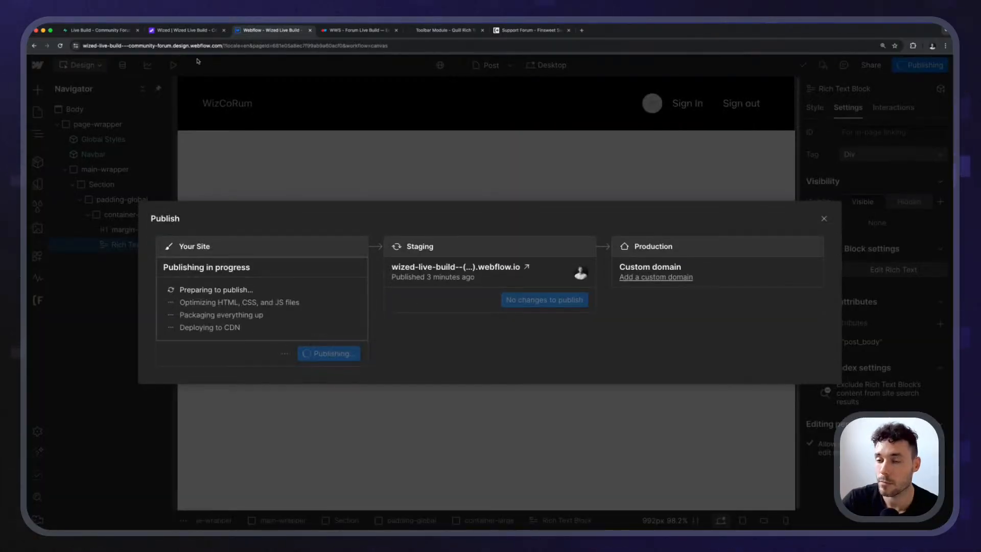
pyautogui.click(195, 32)
# Set the post_title element's plain-text value to the function "return r.get_post.data".
pyautogui.click(685, 66)
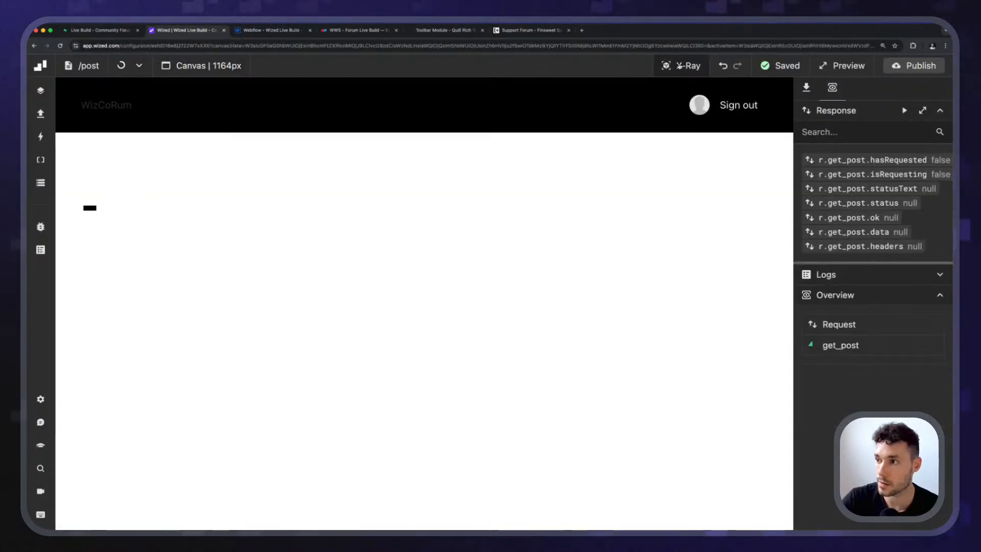
pyautogui.click(96, 184)
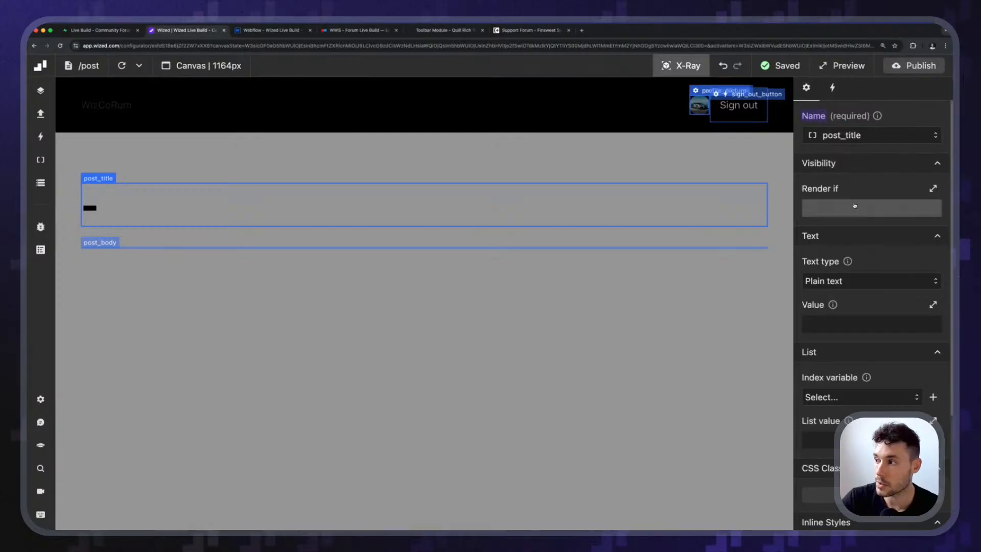
pyautogui.click(839, 324)
pyautogui.write('r.')
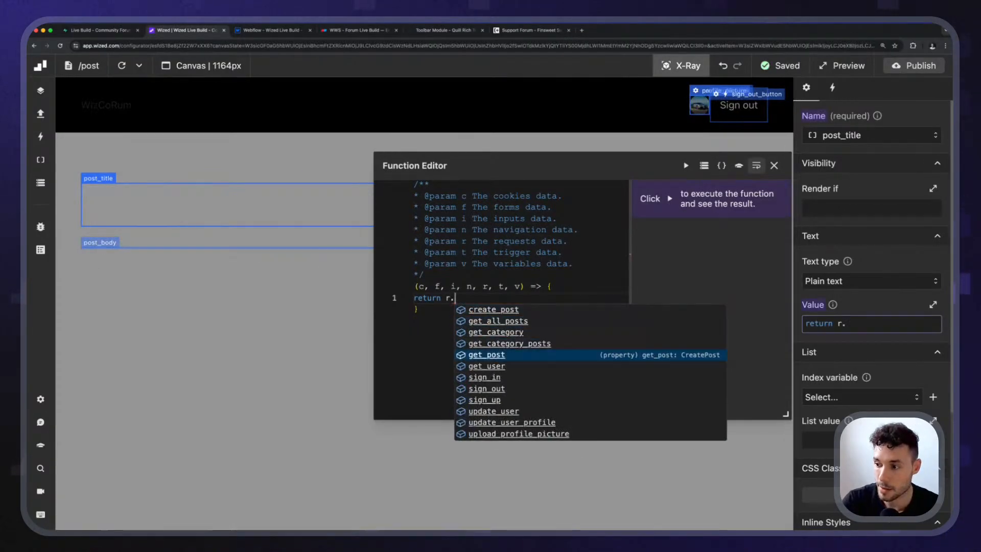
pyautogui.press('Tab')
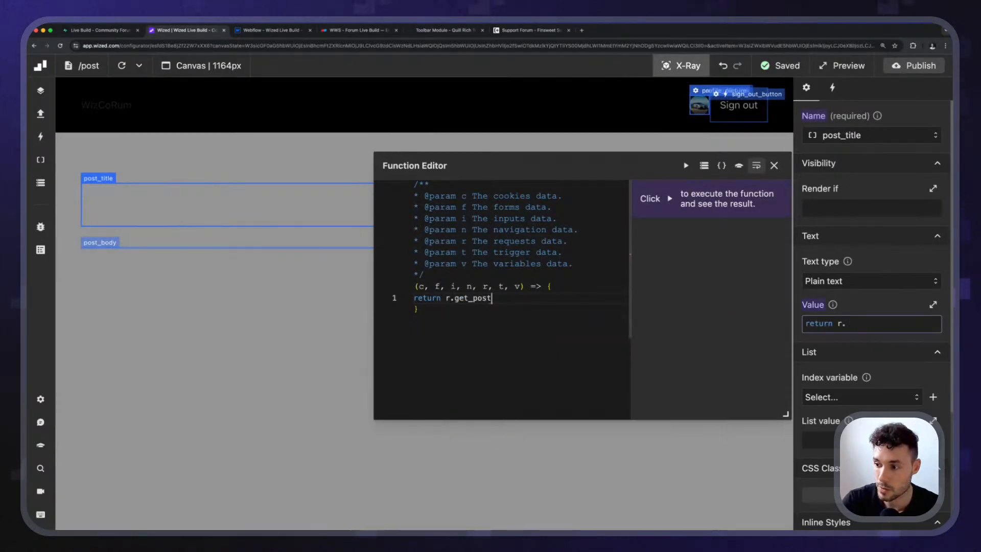
pyautogui.write('-')
pyautogui.write('data.')
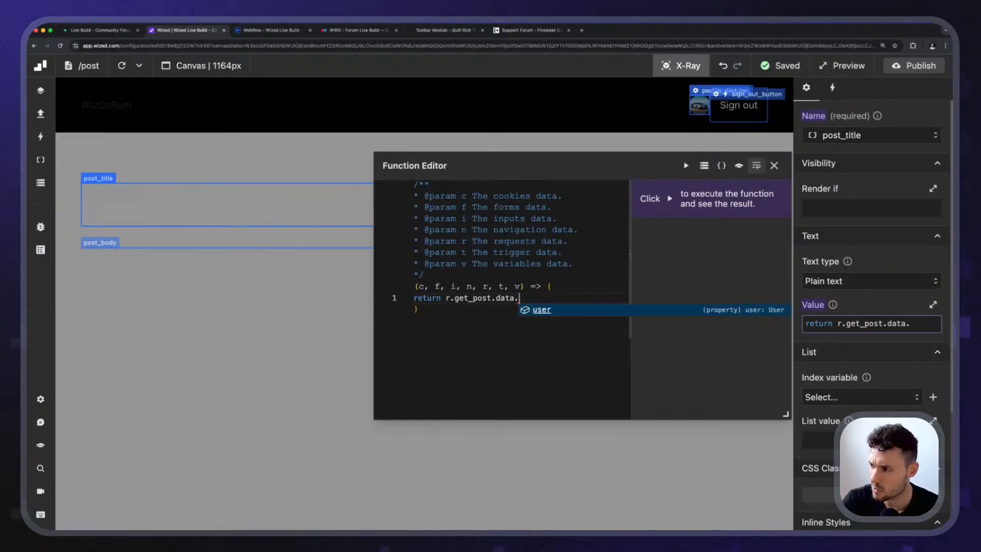
pyautogui.press('Tab')
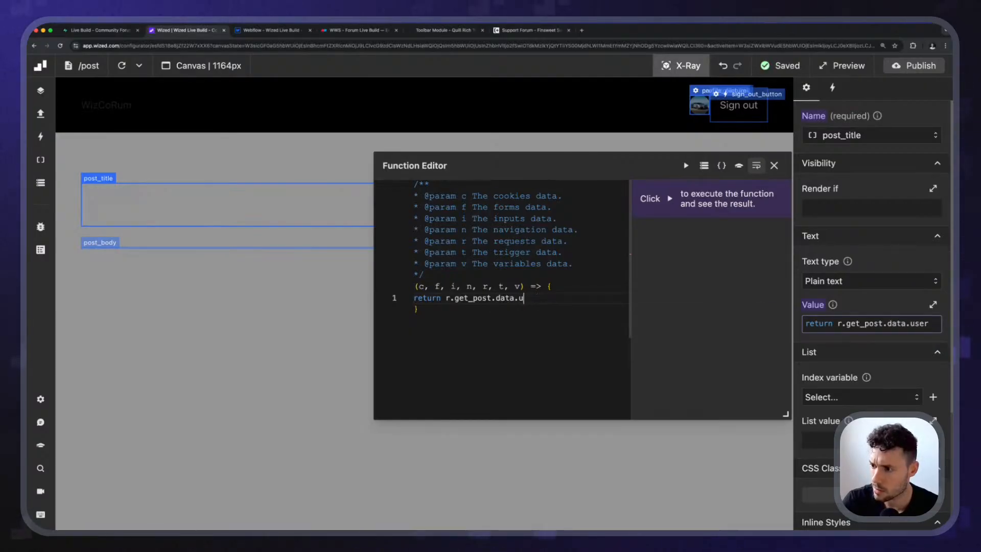
pyautogui.press('BackSpace')
pyautogui.press('BackSpace')
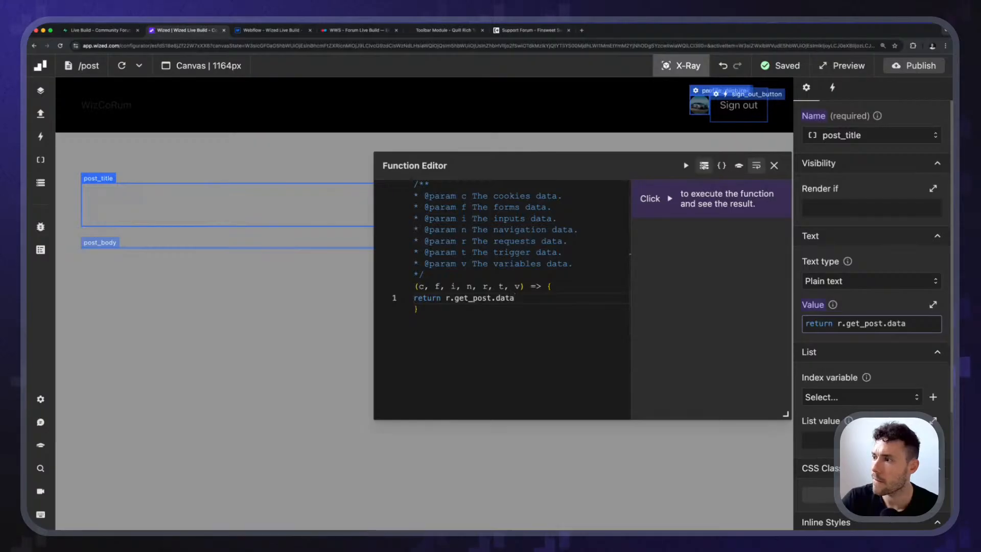
# Check the get_post entry in the Data Store, then close the store and the function editor.
pyautogui.click(704, 166)
pyautogui.scroll(-4, 140, 339)
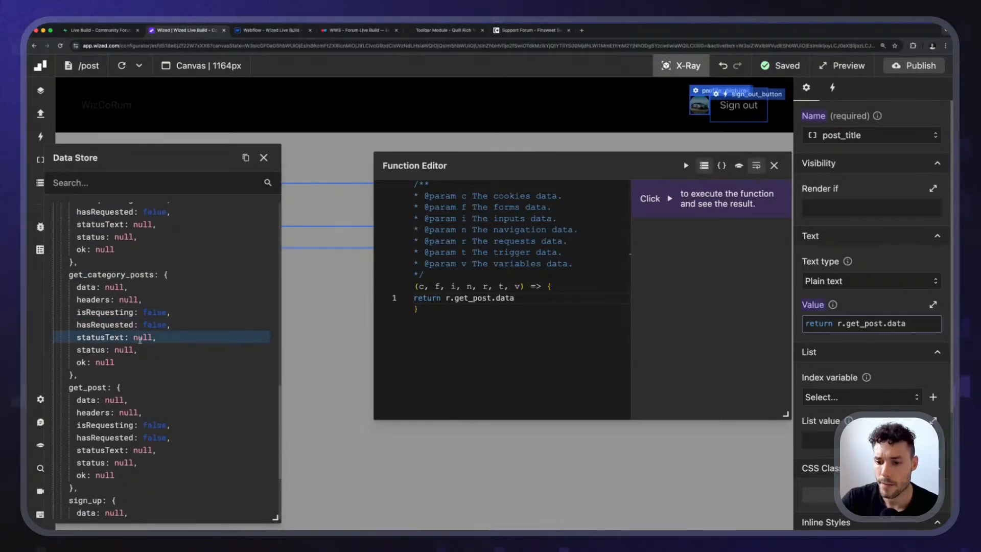
pyautogui.scroll(-3, 140, 339)
pyautogui.scroll(-1, 143, 344)
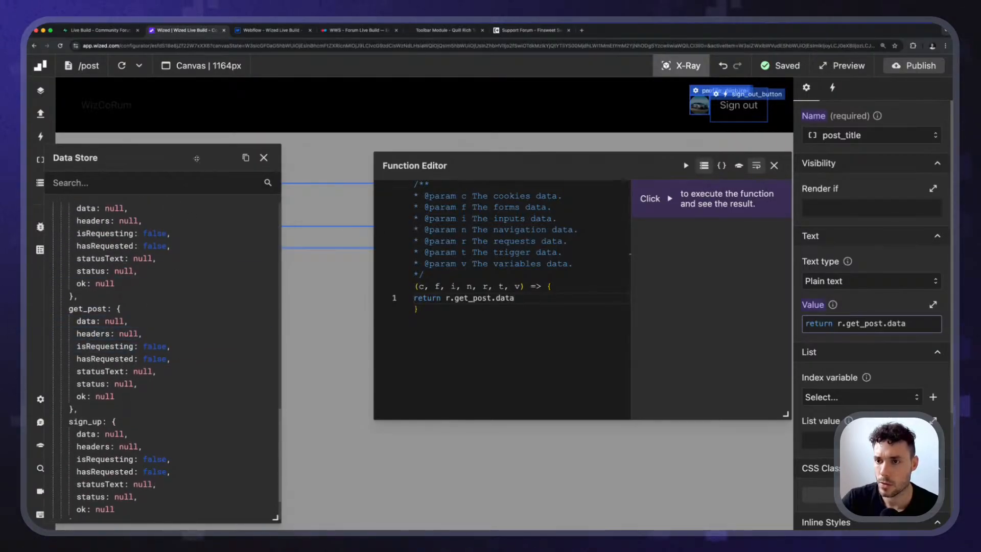
pyautogui.moveTo(196, 158); pyautogui.dragTo(212, 162)
pyautogui.click(278, 161)
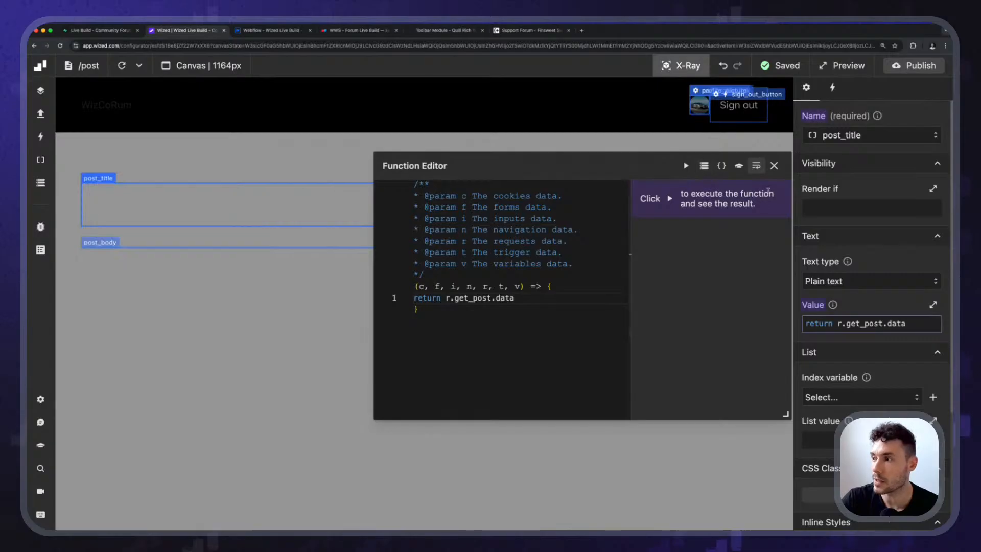
pyautogui.click(774, 166)
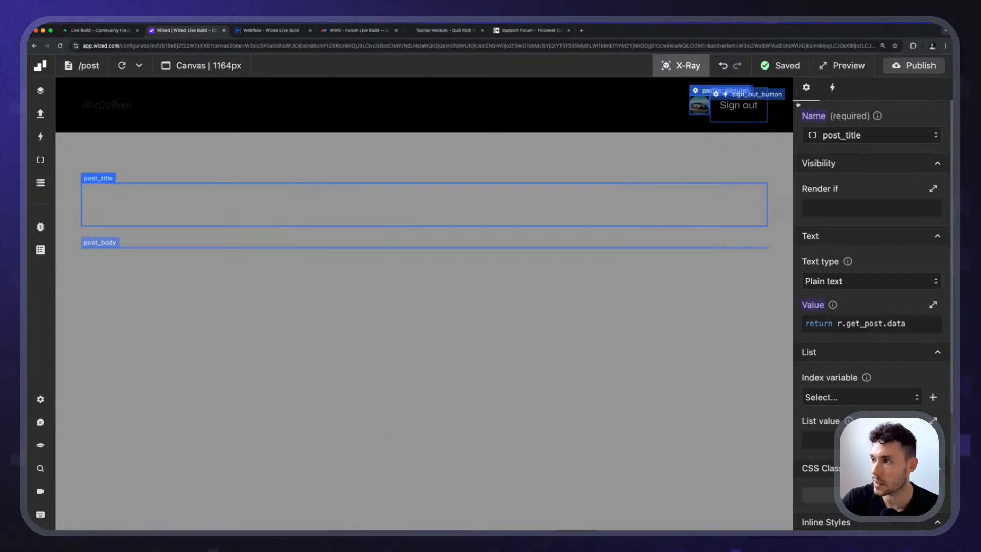
# Run the get_post request from the Posts folder to load its data into the canvas.
pyautogui.click(683, 67)
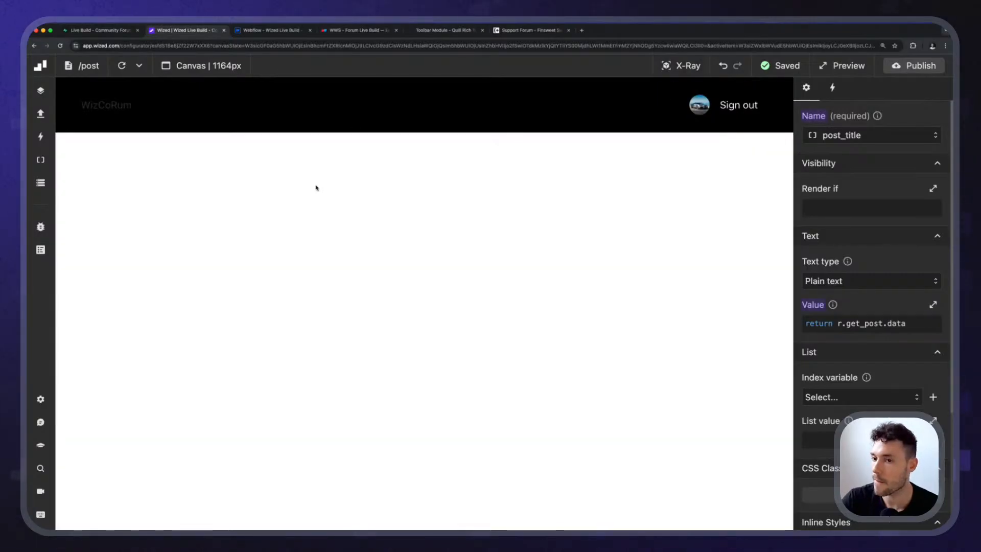
pyautogui.click(41, 113)
pyautogui.click(160, 216)
pyautogui.click(832, 87)
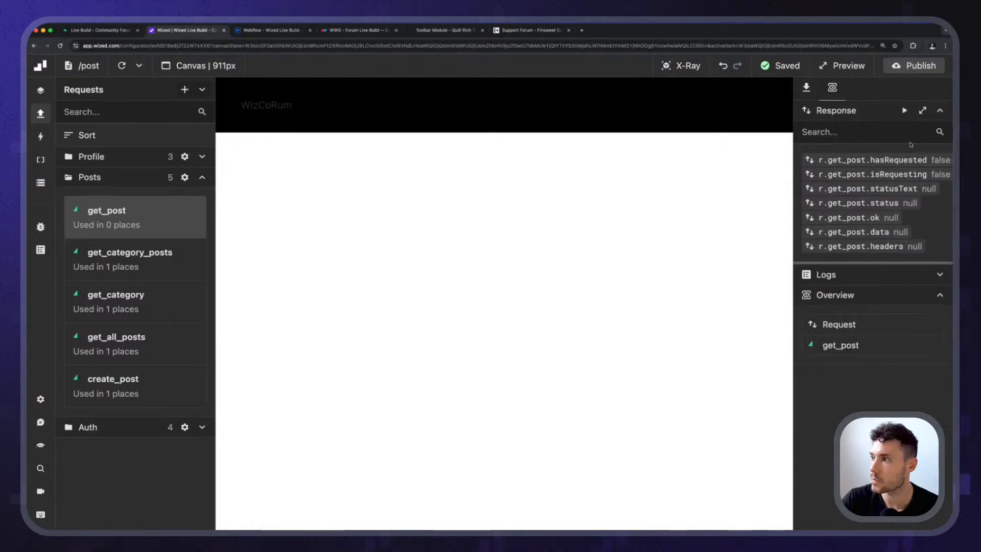
pyautogui.click(905, 110)
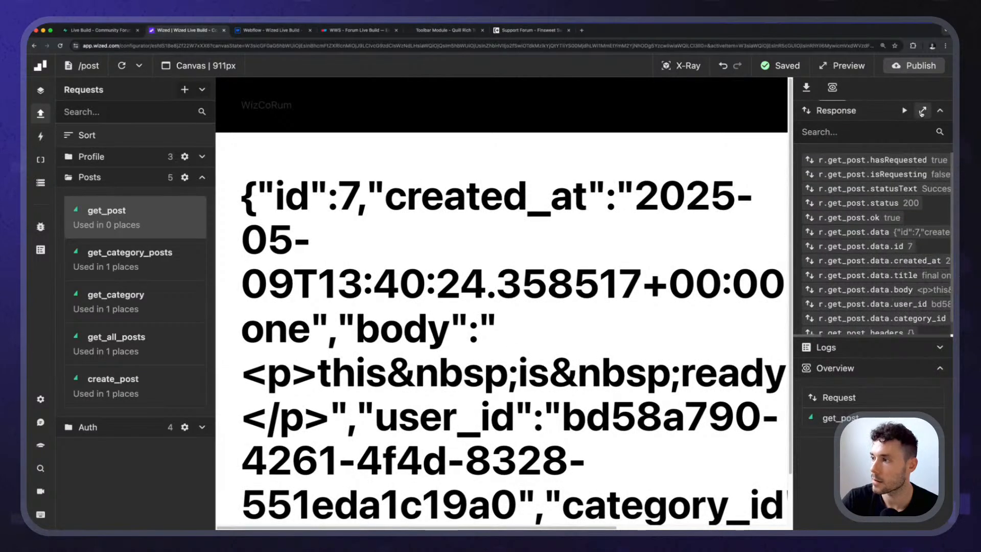
# Extend the post_title element's text value to "return r.get_post.data.title".
pyautogui.click(39, 115)
pyautogui.click(681, 66)
pyautogui.click(105, 178)
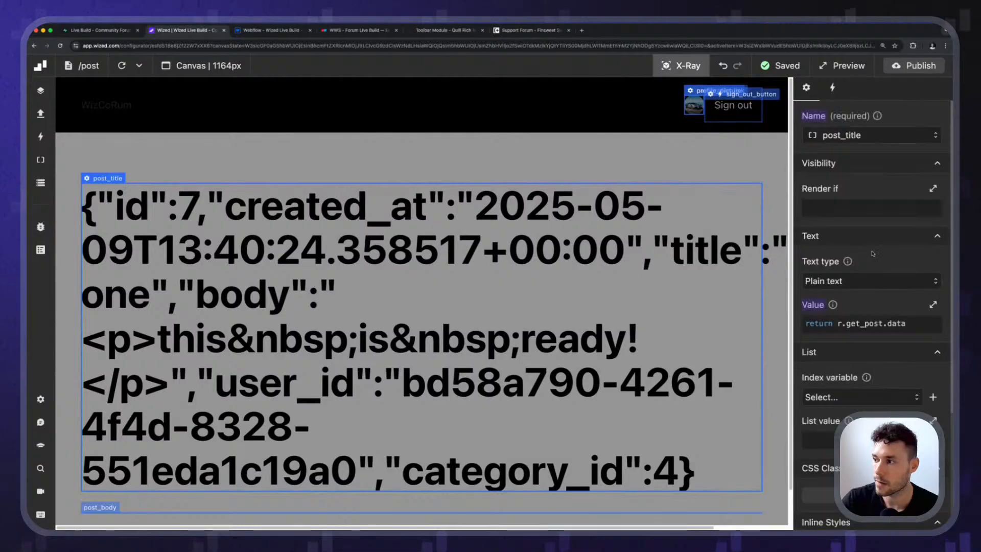
pyautogui.click(864, 322)
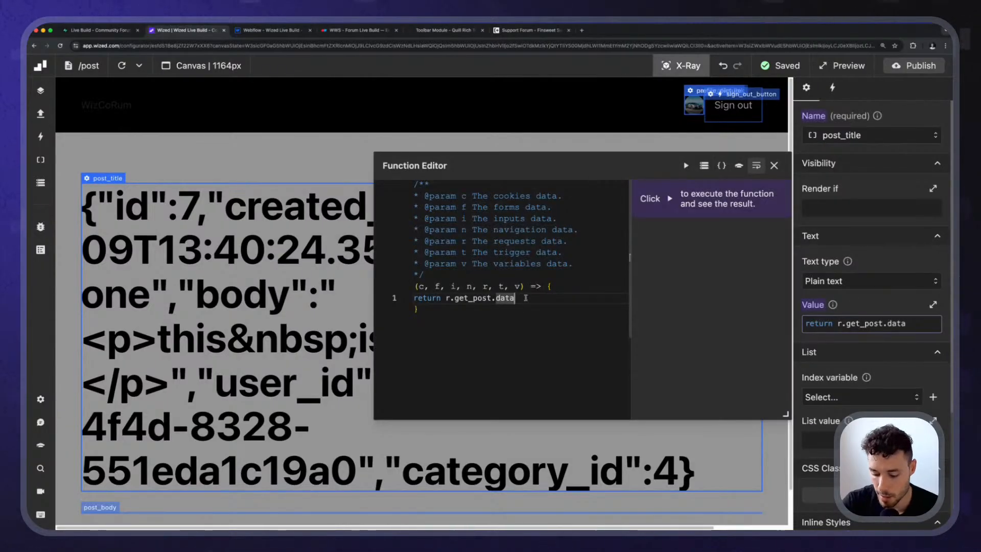
pyautogui.write('.')
pyautogui.press('Down')
pyautogui.press('Down')
pyautogui.press('Down')
pyautogui.press('Down')
pyautogui.press('Down')
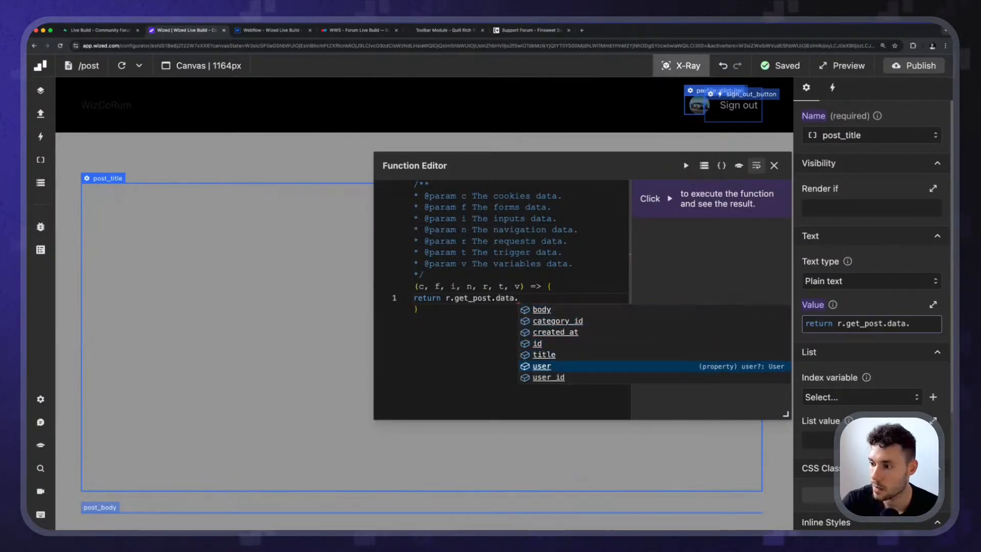
pyautogui.press('Up')
pyautogui.press('Return')
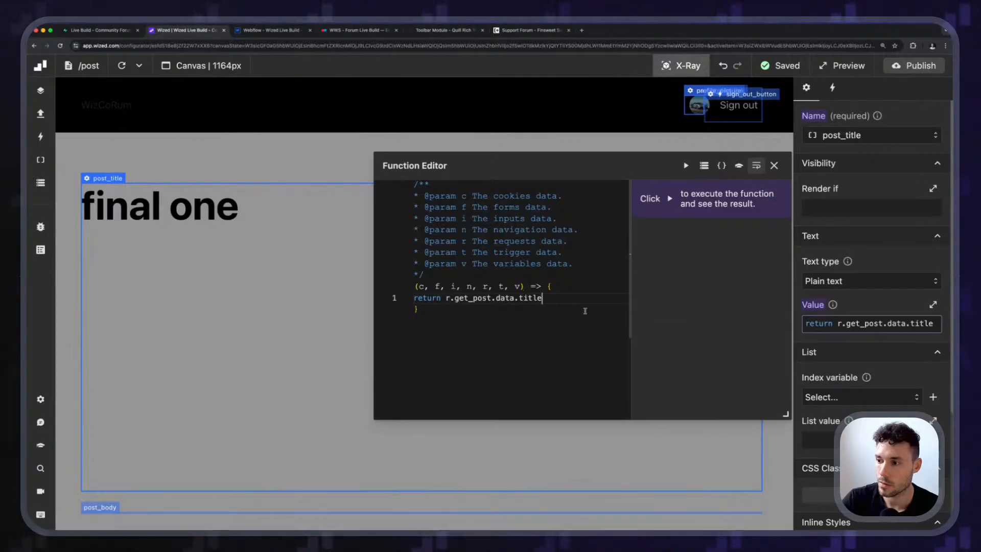
pyautogui.click(774, 165)
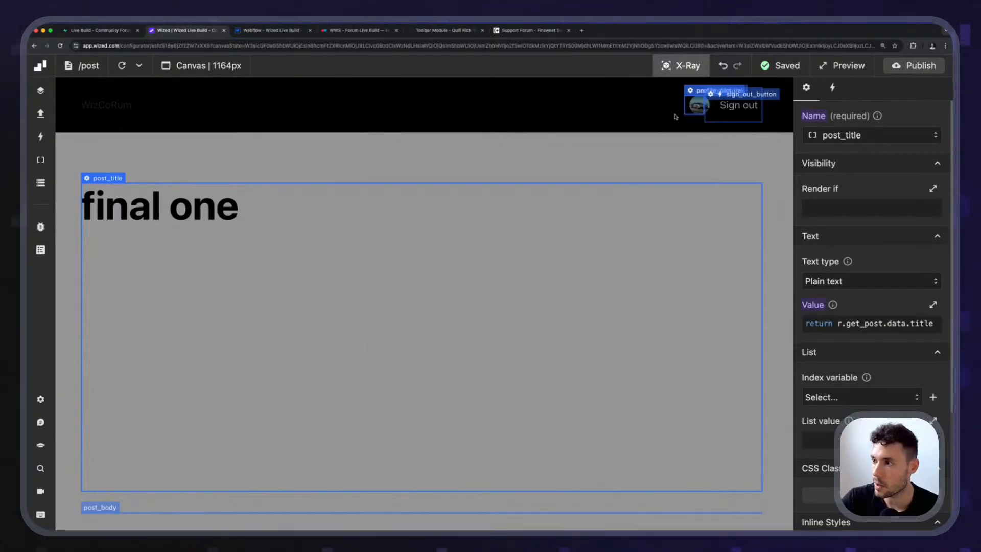
# Set the post_body element's text value to the function "return r.get_post.data.body" and close the function editor.
pyautogui.click(110, 526)
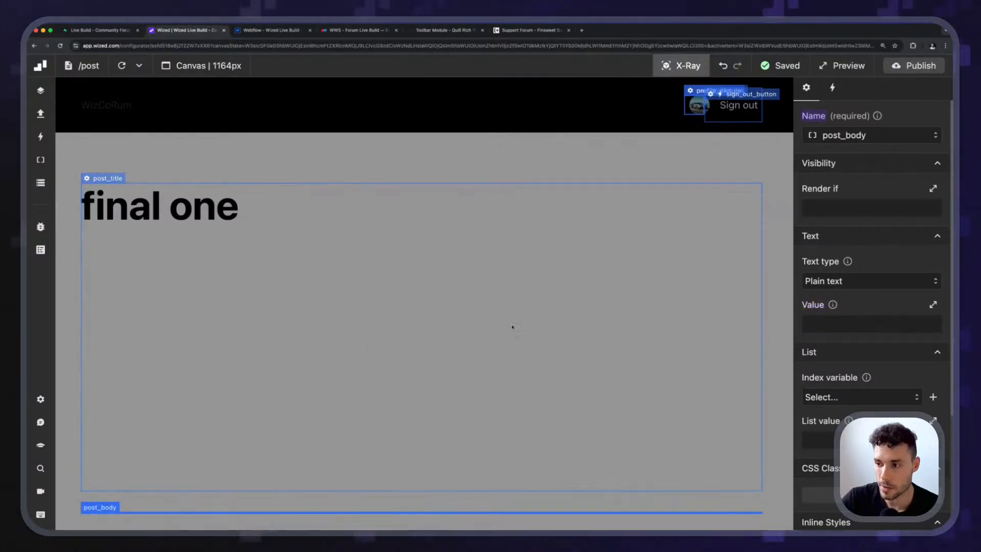
pyautogui.scroll(-4, 860, 348)
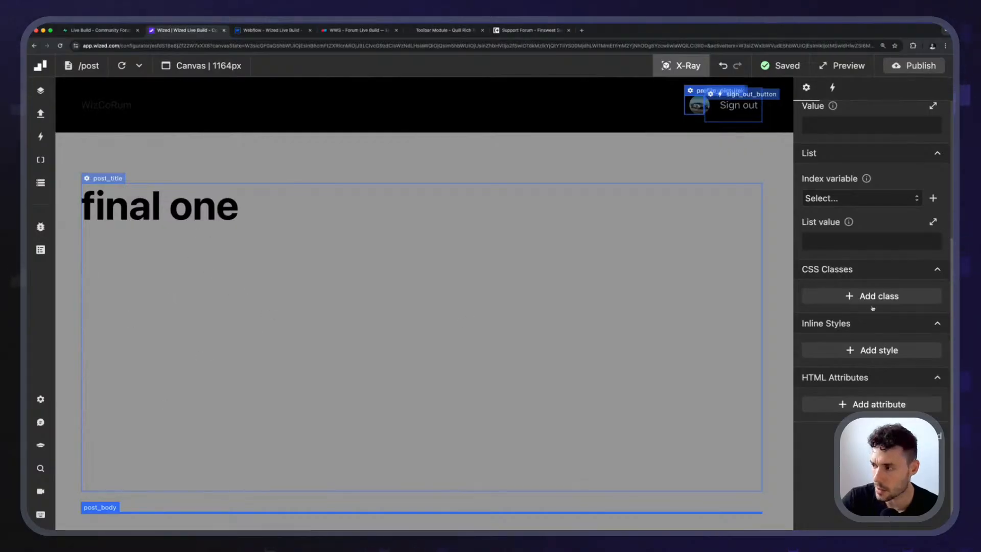
pyautogui.scroll(4, 869, 395)
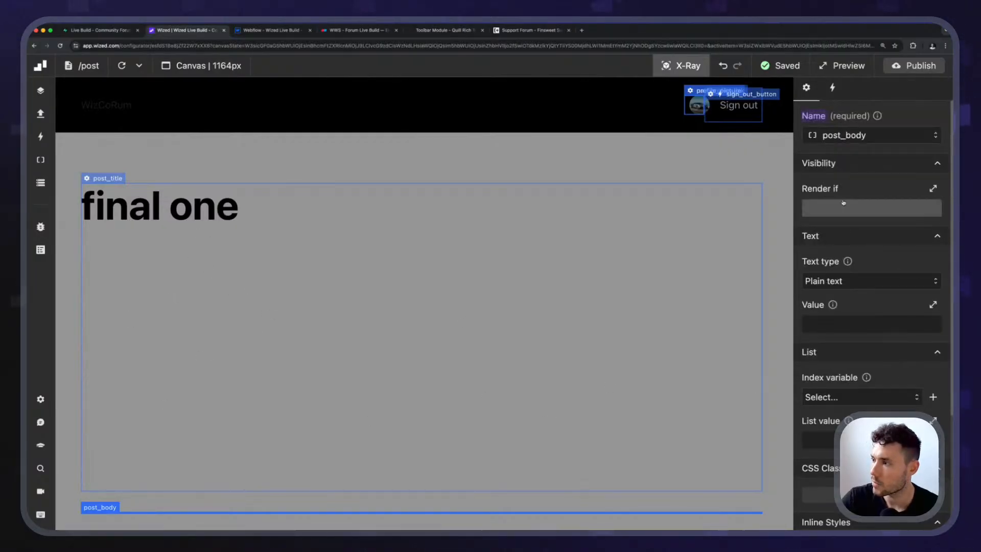
pyautogui.click(826, 325)
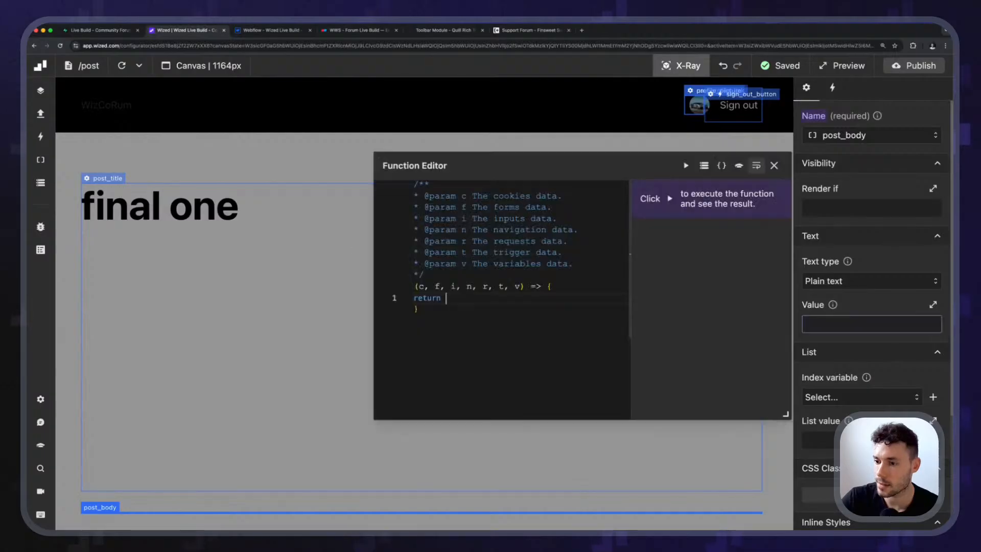
pyautogui.write('r.')
pyautogui.press('Down')
pyautogui.press('Down')
pyautogui.press('Down')
pyautogui.press('Down')
pyautogui.press('Down')
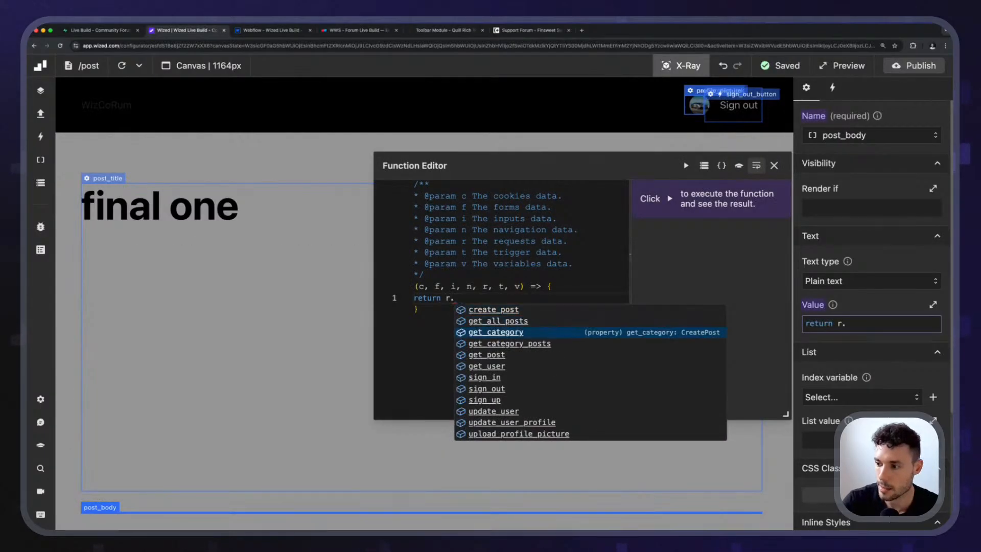
pyautogui.press('Up')
pyautogui.press('Return')
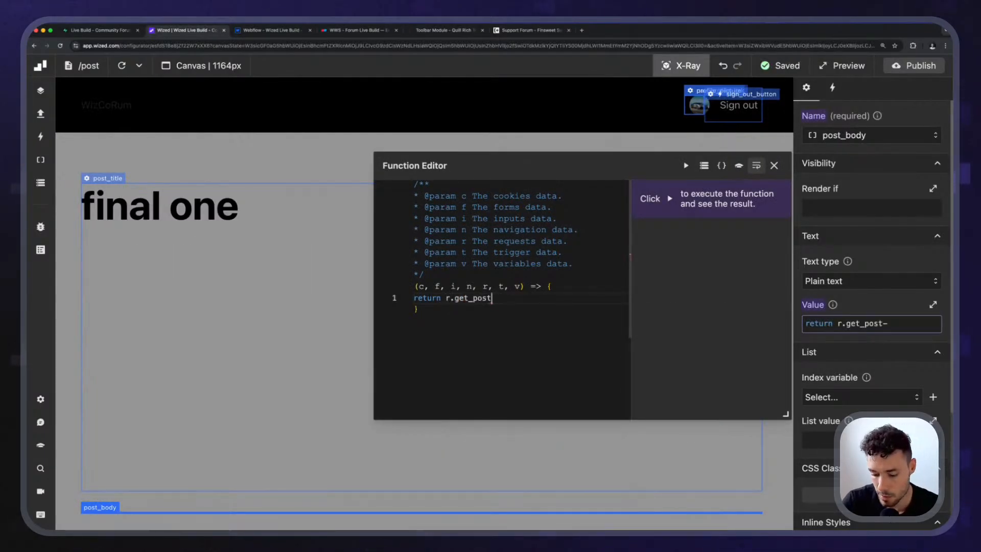
pyautogui.write('.')
pyautogui.press('Return')
pyautogui.write('.data.')
pyautogui.press('Return')
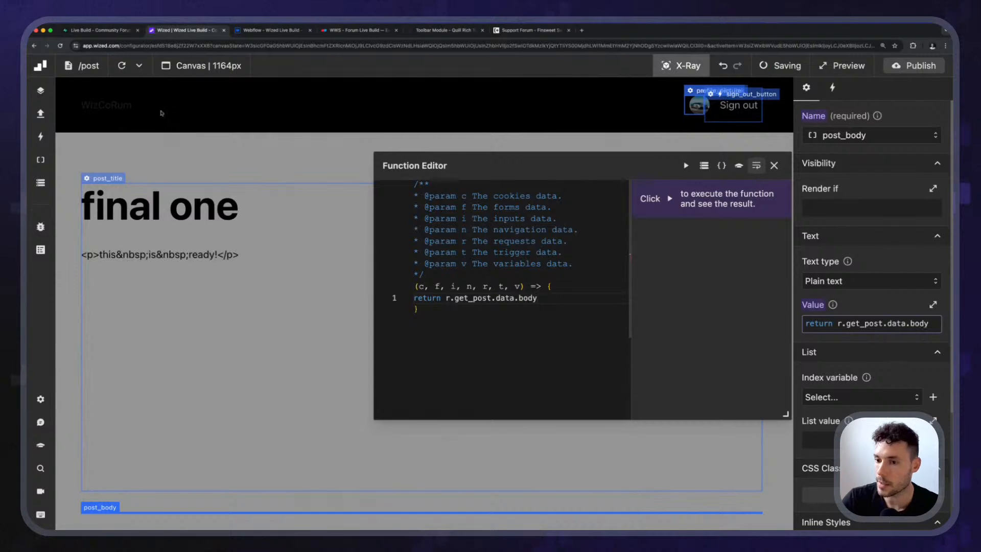
pyautogui.click(773, 165)
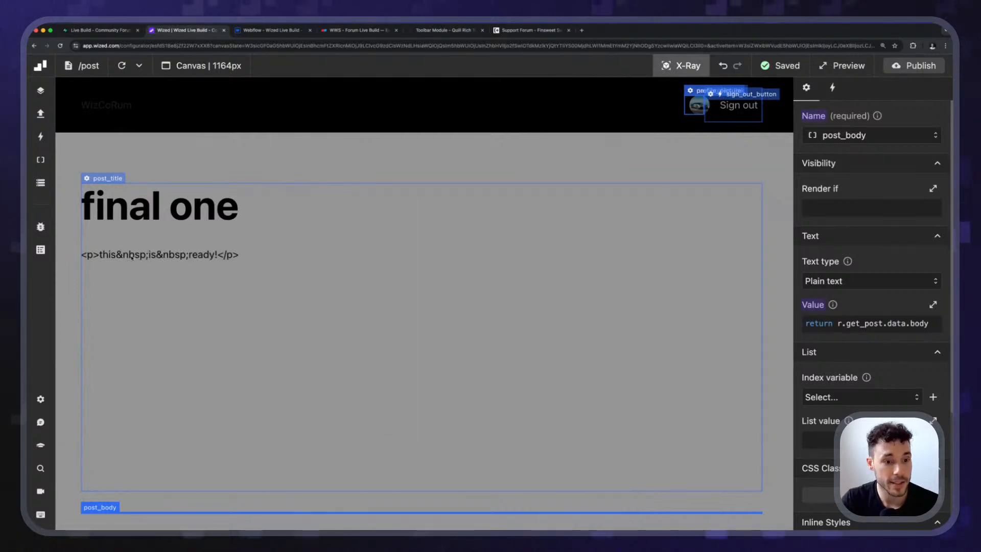
# Set the post_body element's text type to Html and check how the body text renders.
pyautogui.click(856, 282)
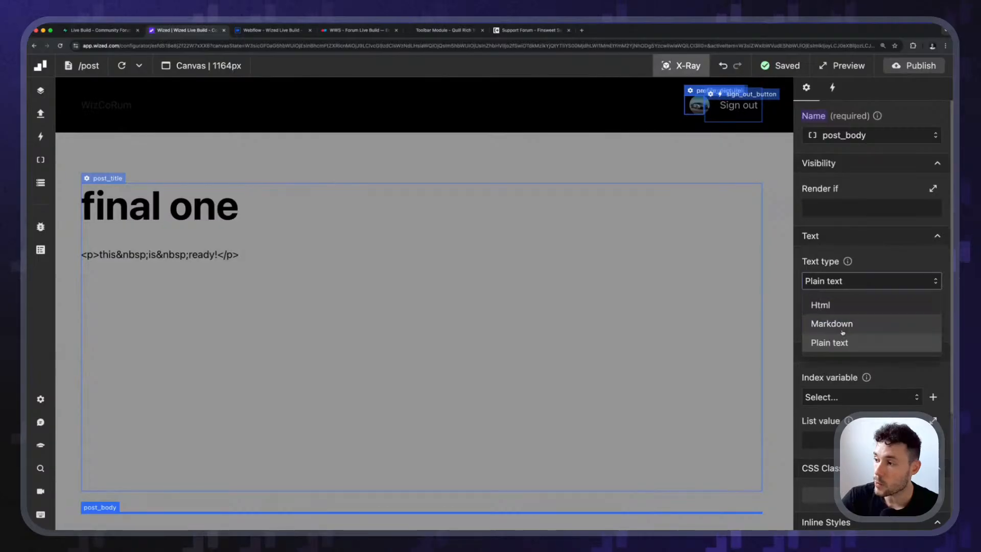
pyautogui.click(844, 306)
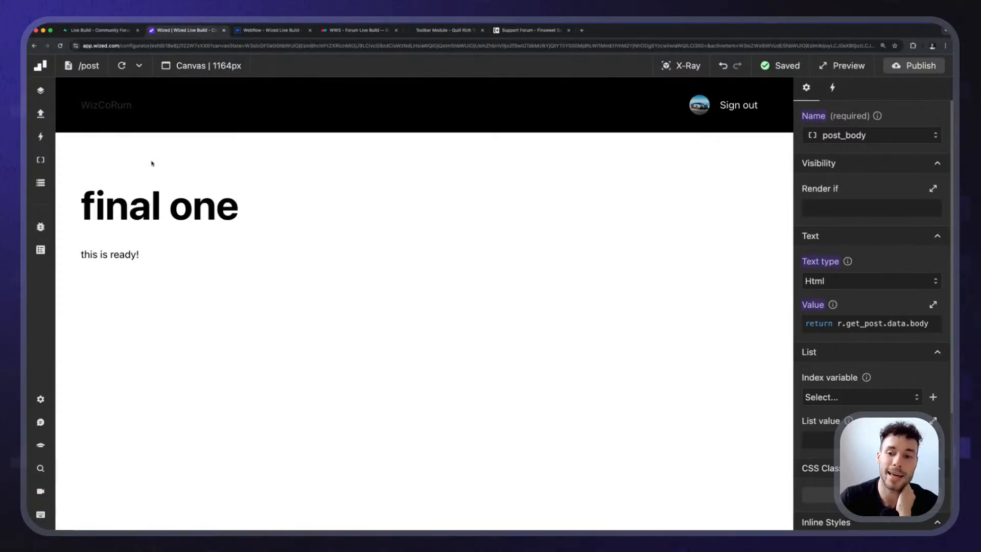
pyautogui.moveTo(80, 252); pyautogui.dragTo(160, 273)
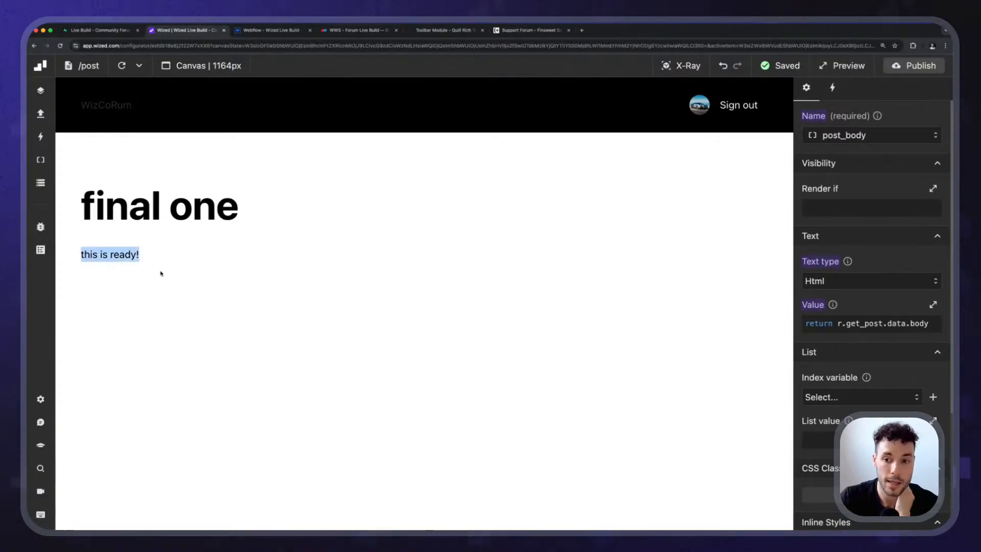
pyautogui.click(172, 248)
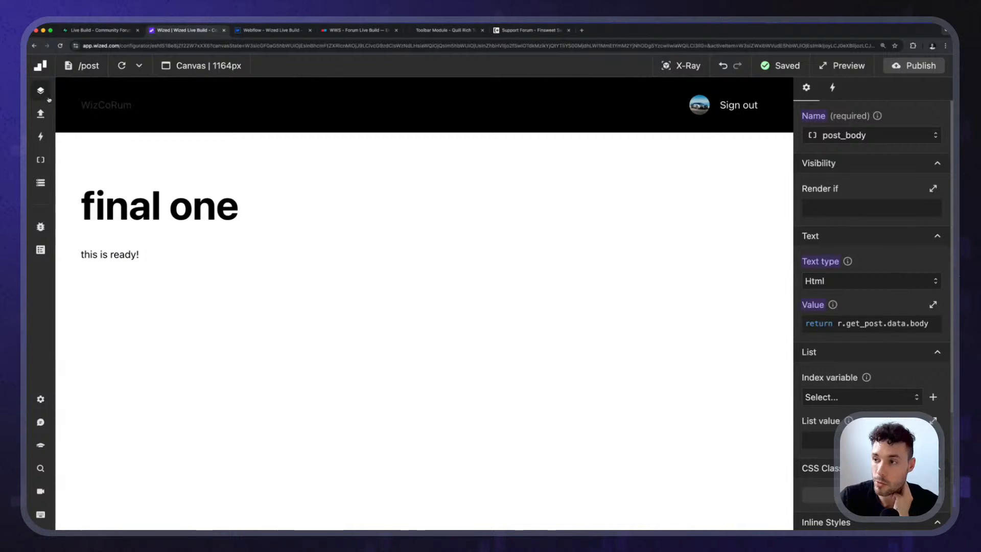
# On the create page, fill in a new post with the title "Testing" and the Music category.
pyautogui.click(94, 68)
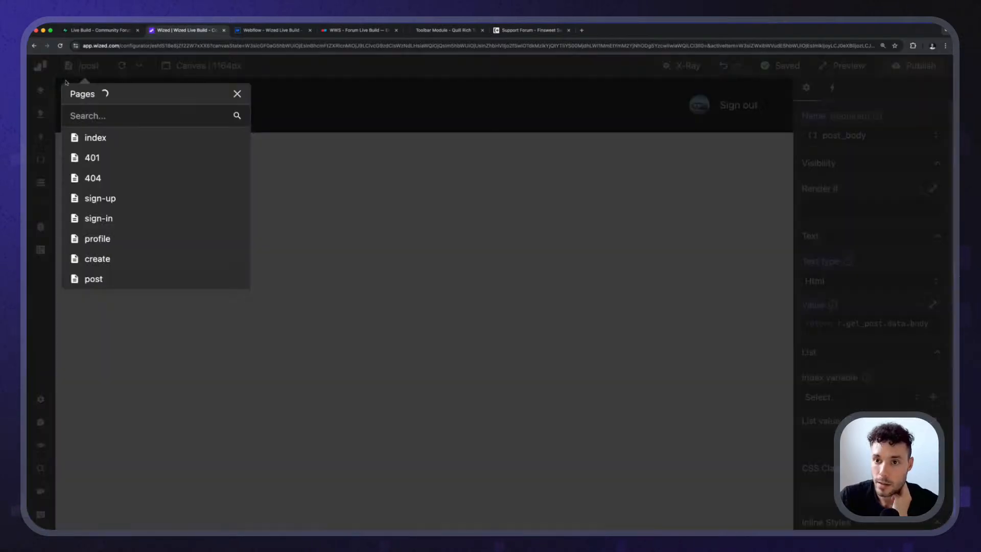
pyautogui.click(121, 258)
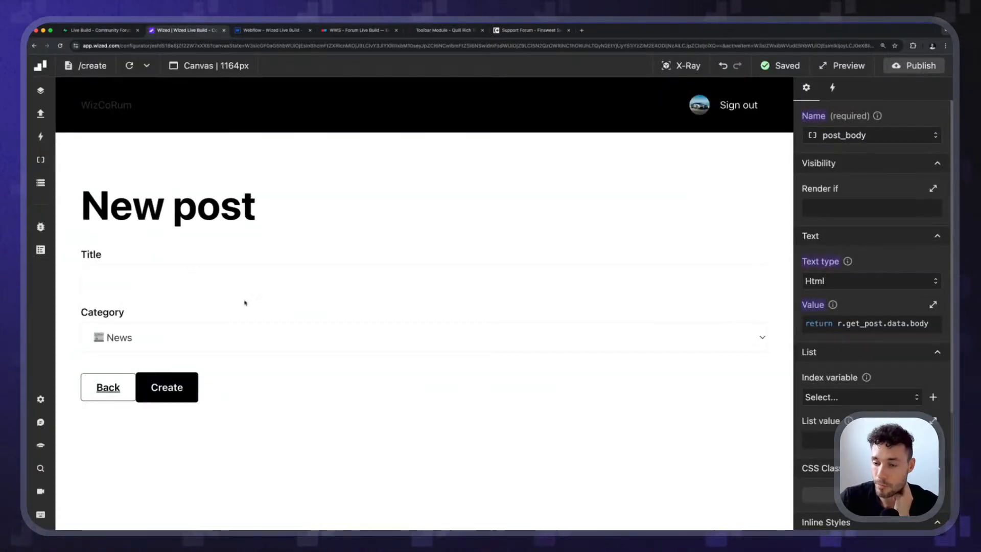
pyautogui.click(117, 278)
pyautogui.write('Testing')
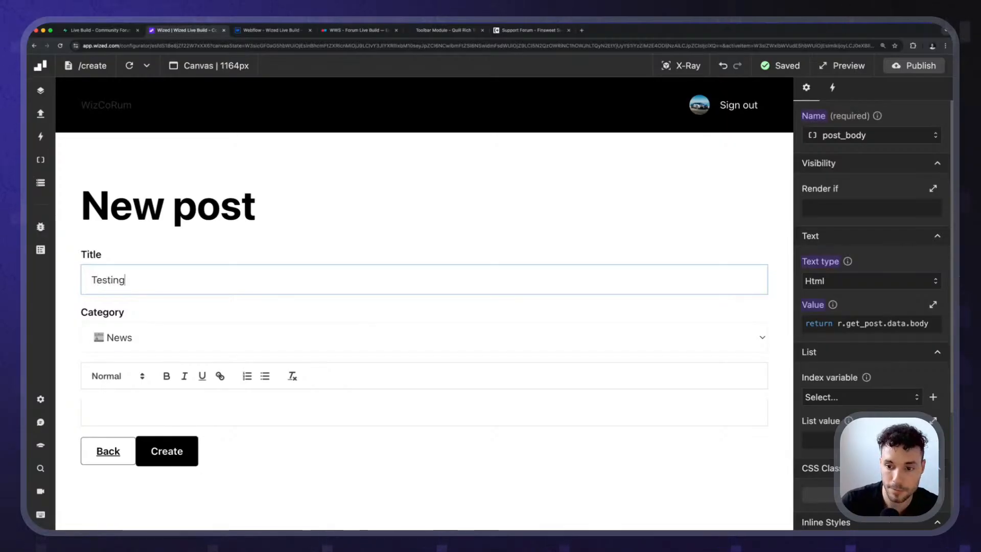
pyautogui.click(153, 344)
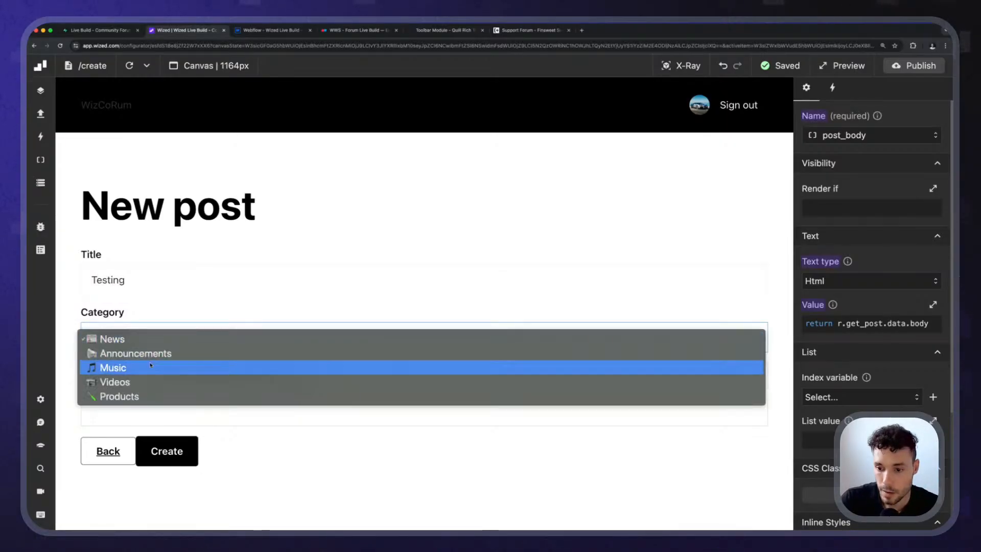
pyautogui.click(138, 364)
# Start the post's body with the Heading 1 line "This is a heading".
pyautogui.click(142, 415)
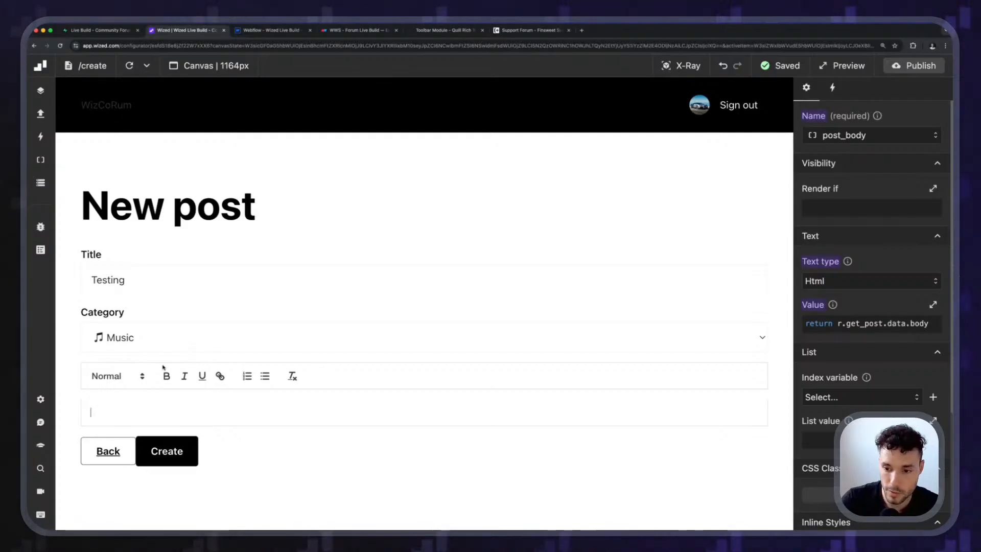
pyautogui.click(115, 376)
pyautogui.click(129, 403)
pyautogui.write('Thi')
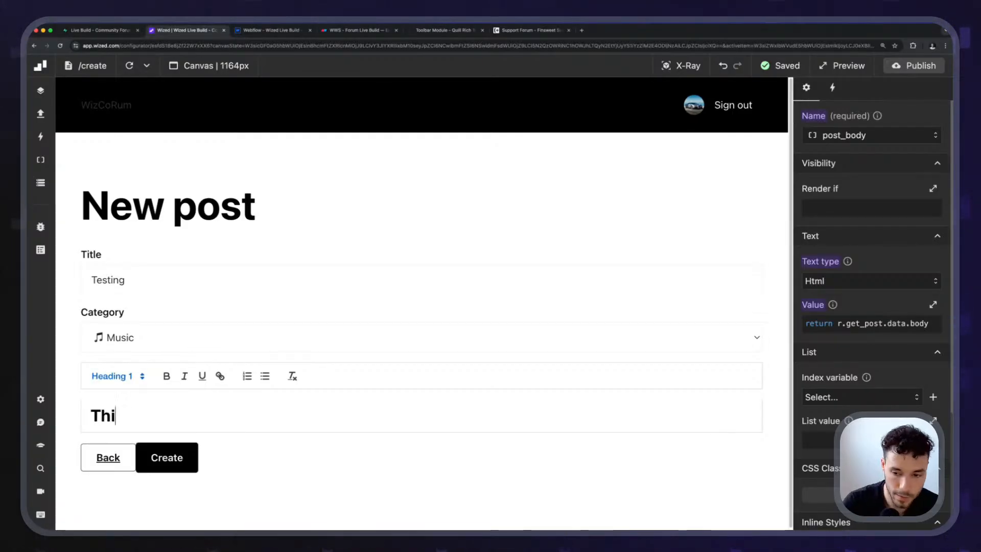
pyautogui.write('s is a heading')
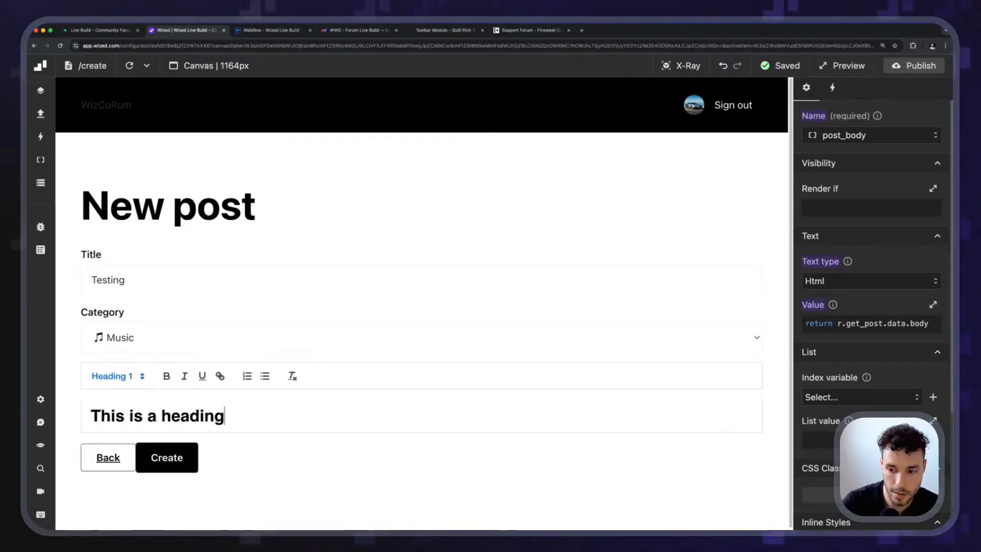
# Add the line "This is some body, with some bold text" below the heading and make "bold text" bold.
pyautogui.press('Return')
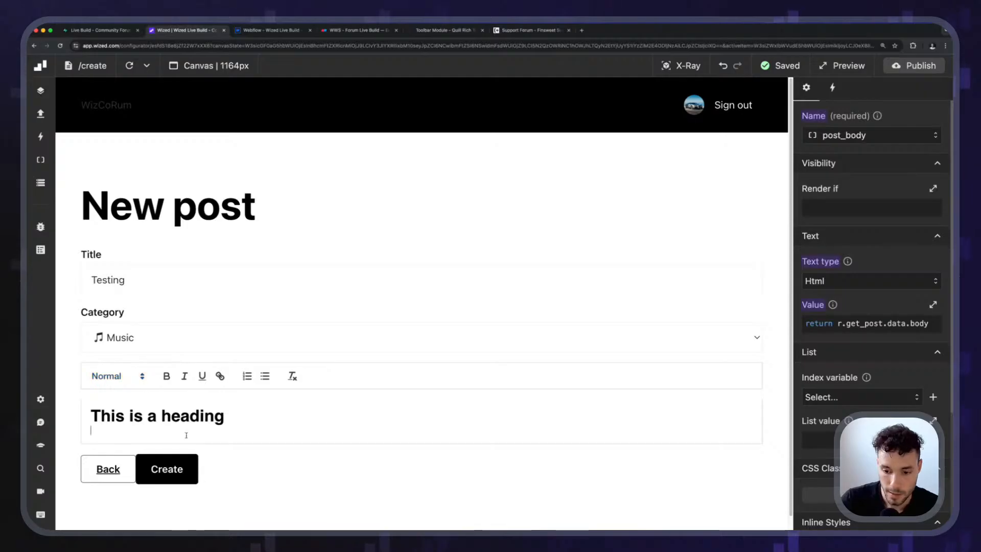
pyautogui.write('This is some body, with some bold t')
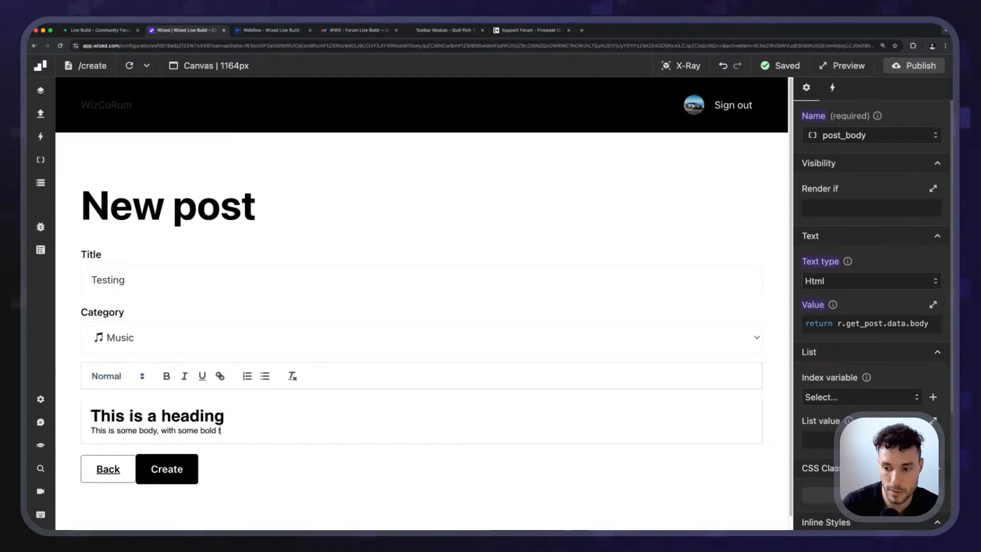
pyautogui.write('xt')
pyautogui.hotkey('alt', 'shift', 'Left')
pyautogui.hotkey('alt', 'shift', 'Left')
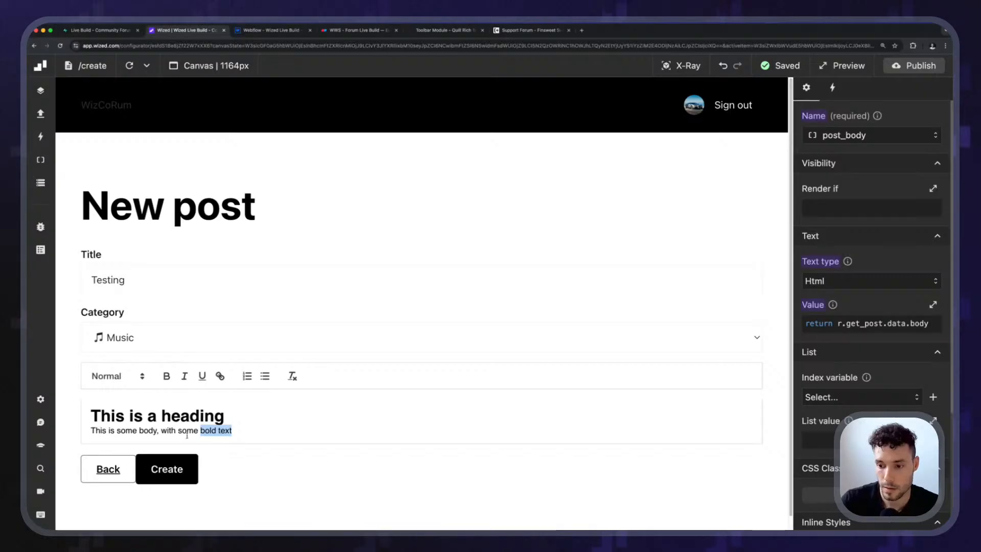
pyautogui.click(167, 378)
pyautogui.press('Right')
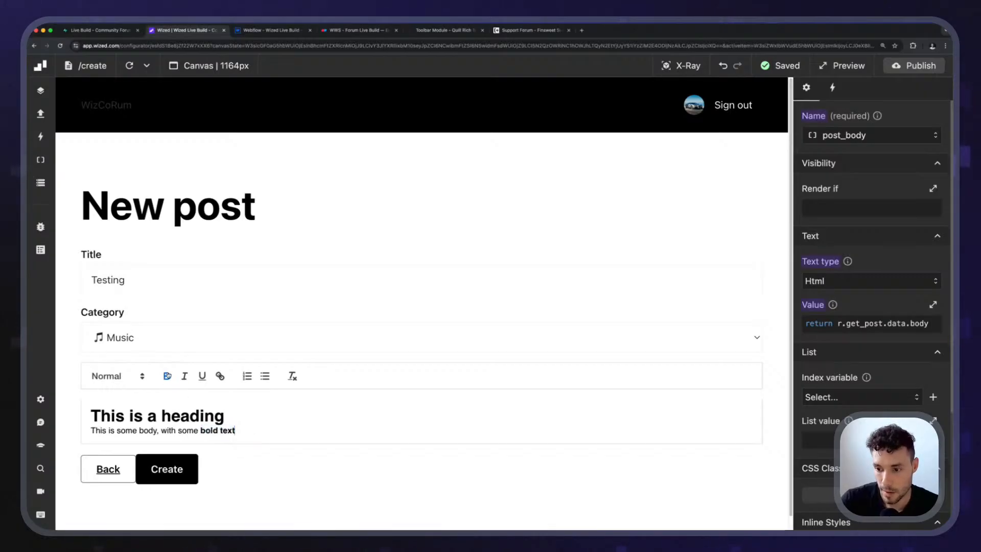
# Add a numbered list with the items "Some bullet" and "Another bullet" to the body, and create the post.
pyautogui.press('Return')
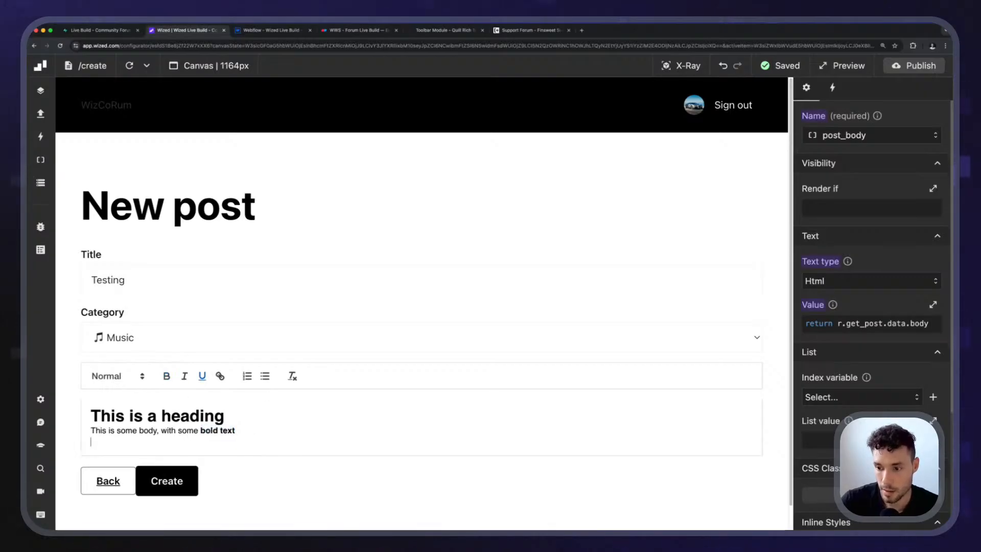
pyautogui.click(247, 377)
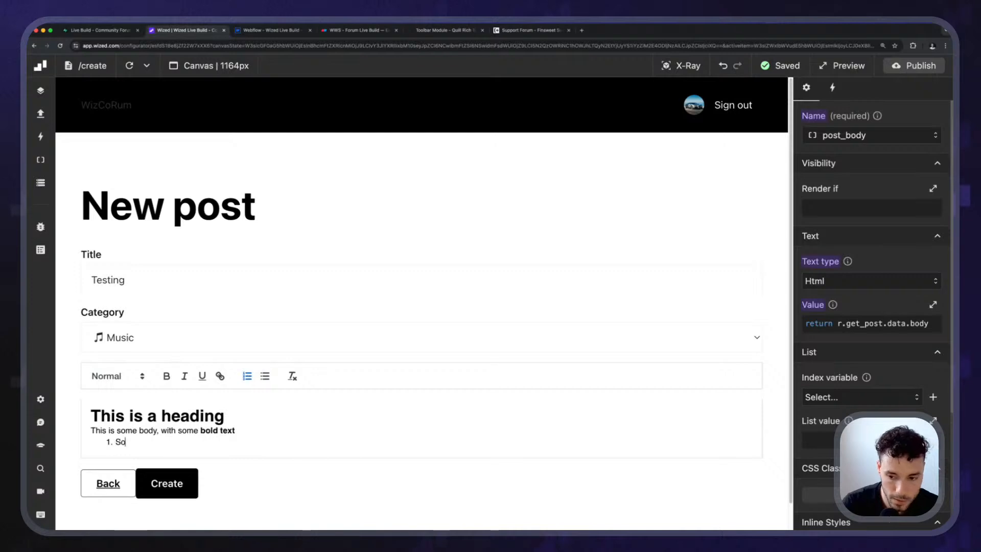
pyautogui.write('Some bullet')
pyautogui.press('Return')
pyautogui.write('And')
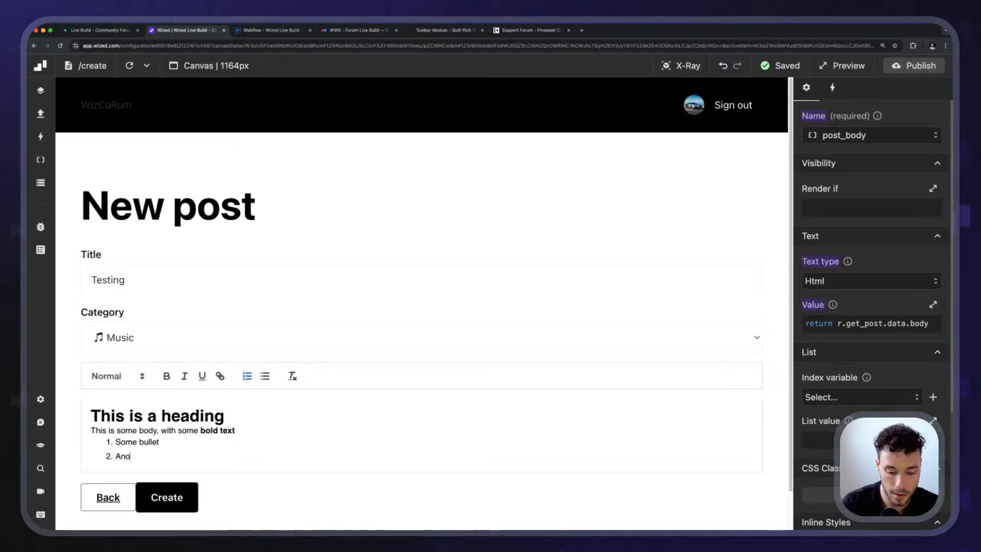
pyautogui.write('other bullet')
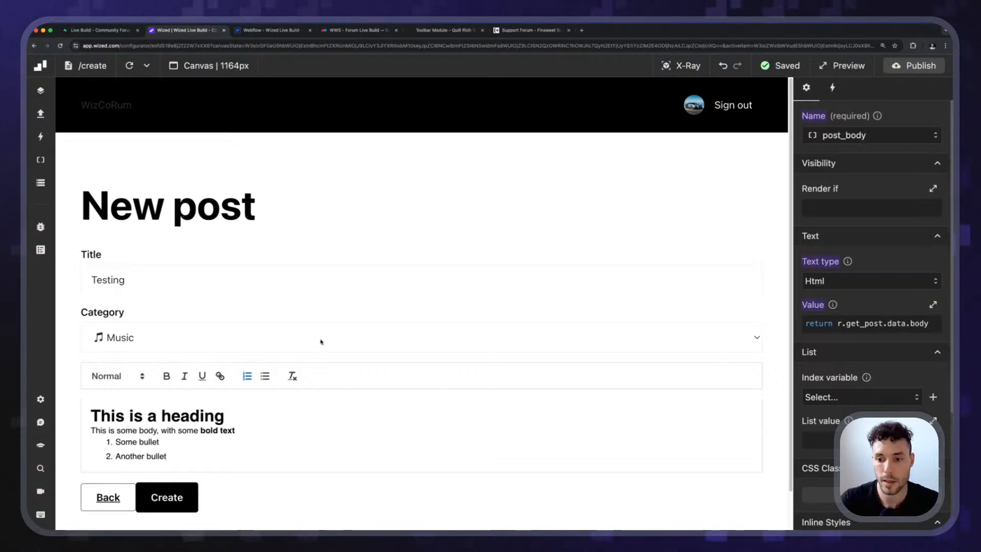
pyautogui.scroll(-2, 205, 357)
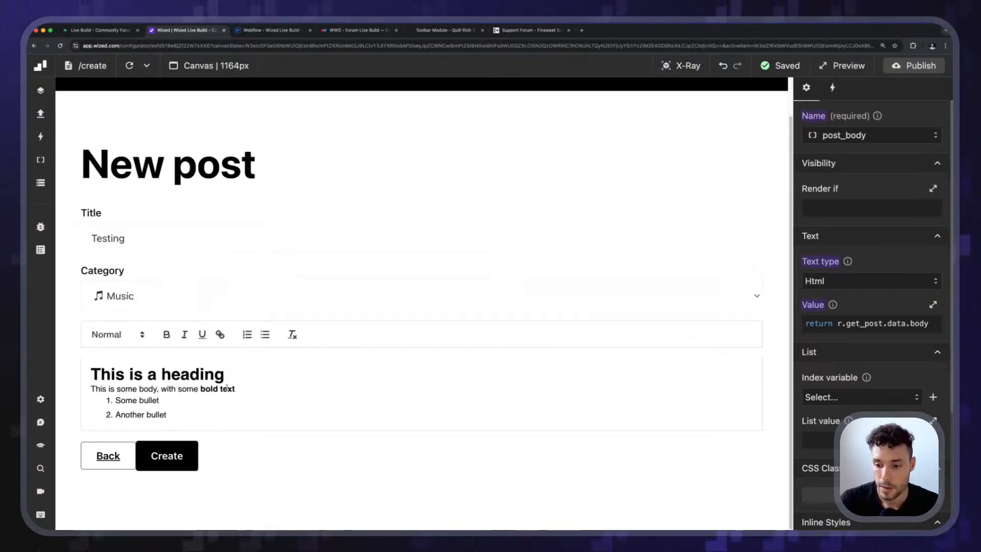
pyautogui.click(174, 455)
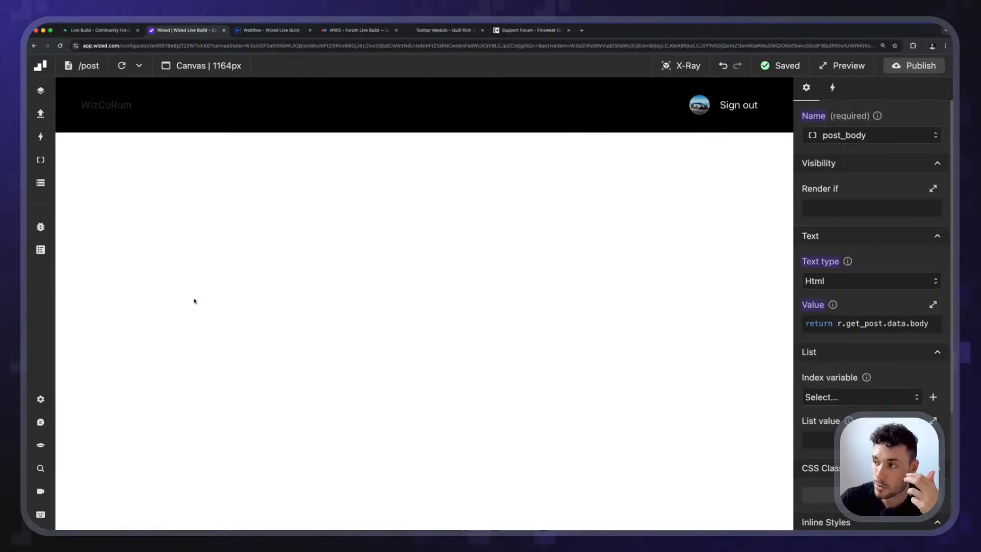
# Run the get_post request from the Posts folder to load the new post into the Post page.
pyautogui.click(40, 113)
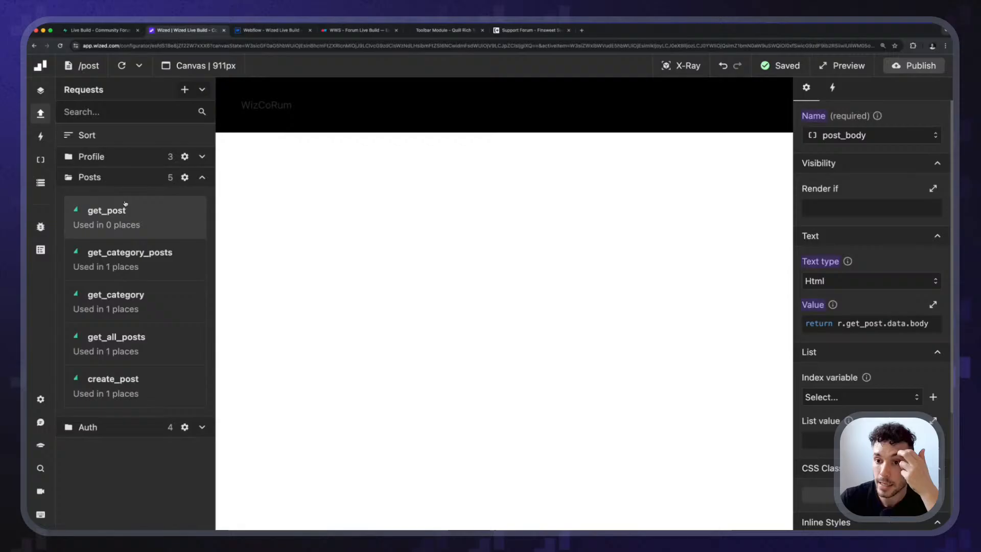
pyautogui.click(182, 215)
pyautogui.click(841, 89)
pyautogui.click(907, 110)
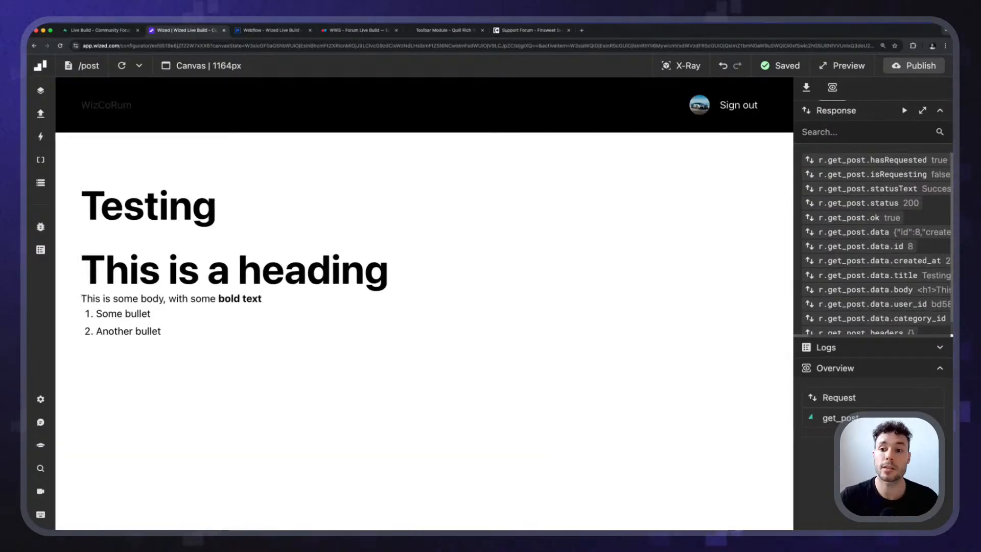
# Examine the rendered post's title, heading, bold text and numbered list on the Post page.
pyautogui.moveTo(73, 207); pyautogui.dragTo(239, 210)
pyautogui.click(239, 210)
pyautogui.moveTo(75, 206); pyautogui.dragTo(225, 219)
pyautogui.click(237, 219)
pyautogui.click(101, 217)
pyautogui.click(164, 249)
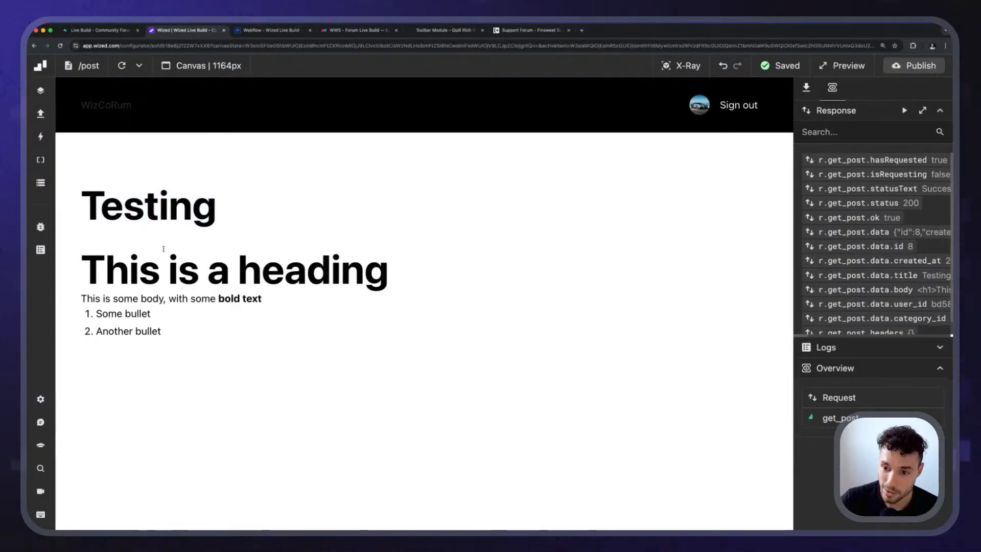
pyautogui.moveTo(77, 266); pyautogui.dragTo(436, 276)
pyautogui.click(171, 307)
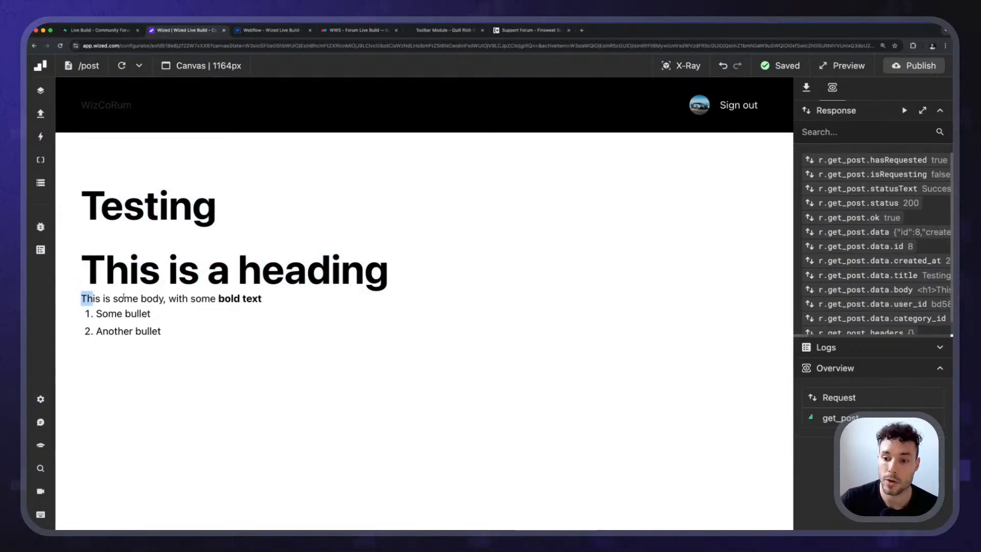
pyautogui.click(215, 296)
pyautogui.moveTo(123, 297); pyautogui.dragTo(307, 306)
pyautogui.click(314, 306)
pyautogui.moveTo(188, 343); pyautogui.dragTo(77, 312)
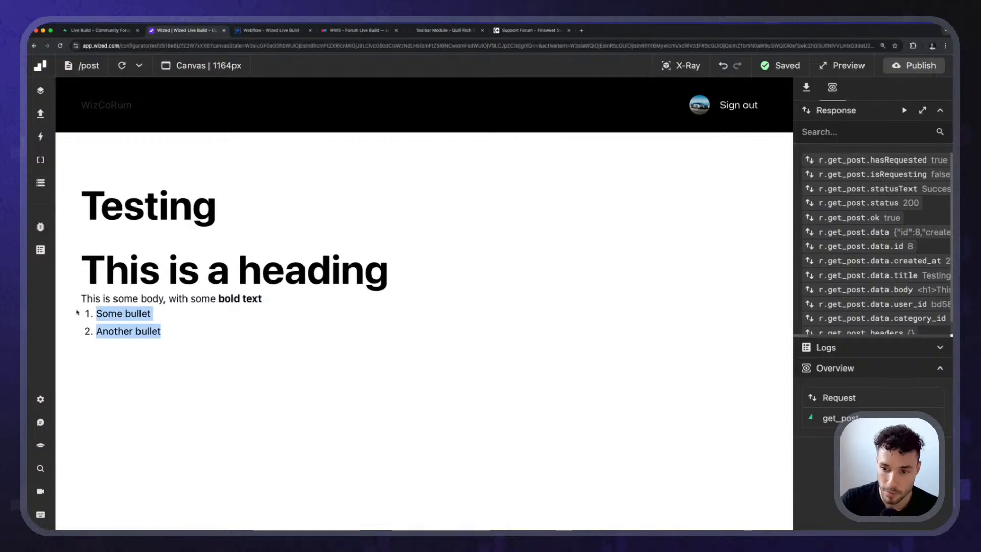
pyautogui.click(203, 342)
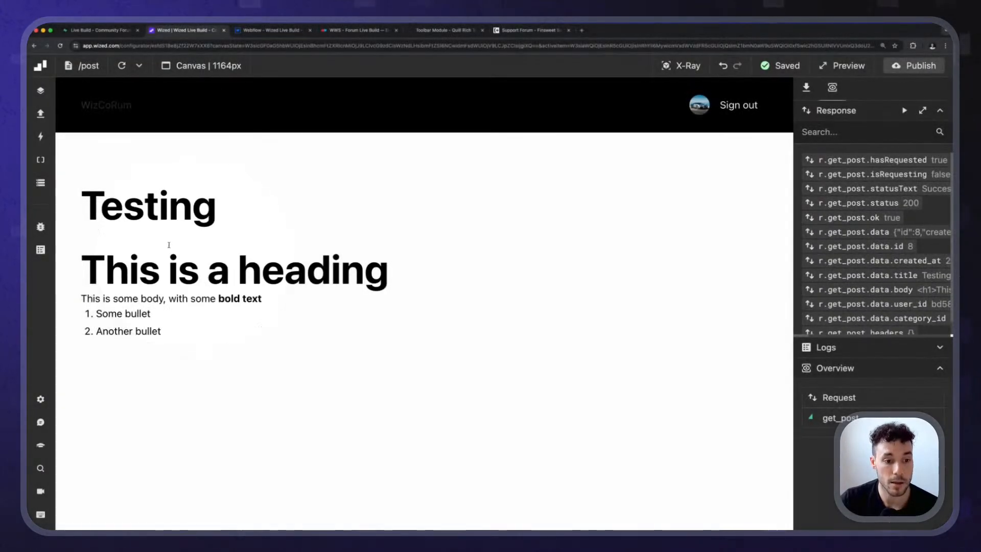
# Create a new event named "Post Page Loading" without assigning it to a folder.
pyautogui.click(40, 113)
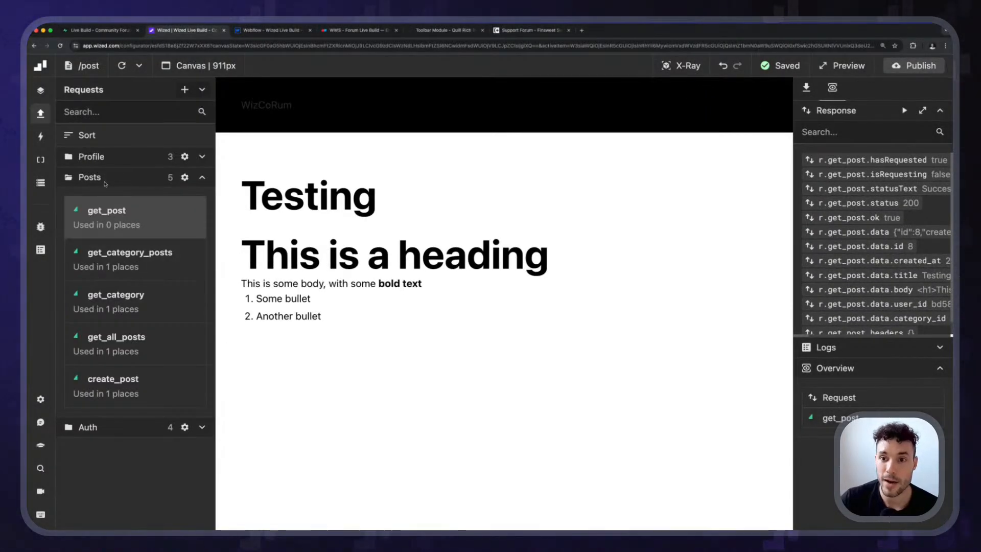
pyautogui.click(40, 136)
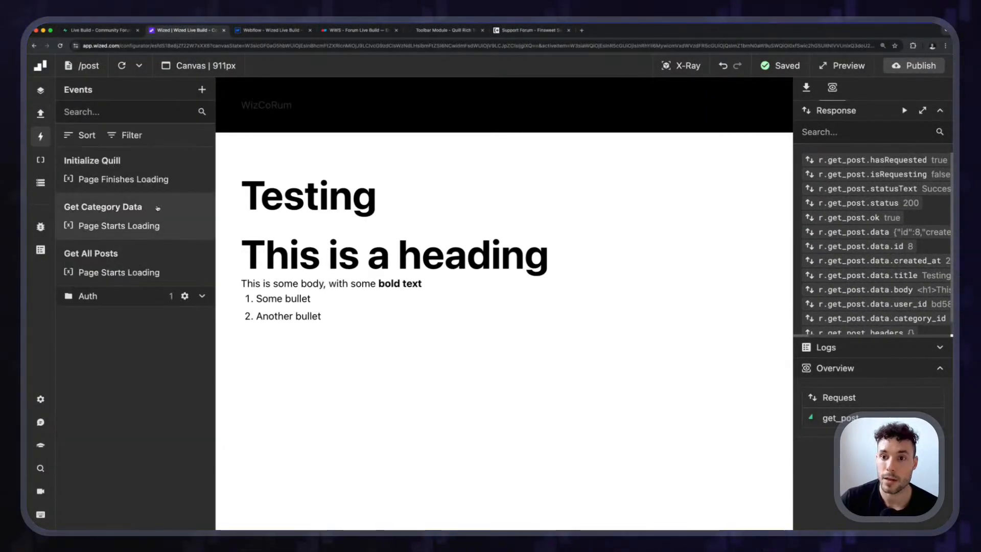
pyautogui.click(199, 92)
pyautogui.click(847, 135)
pyautogui.write('Post page')
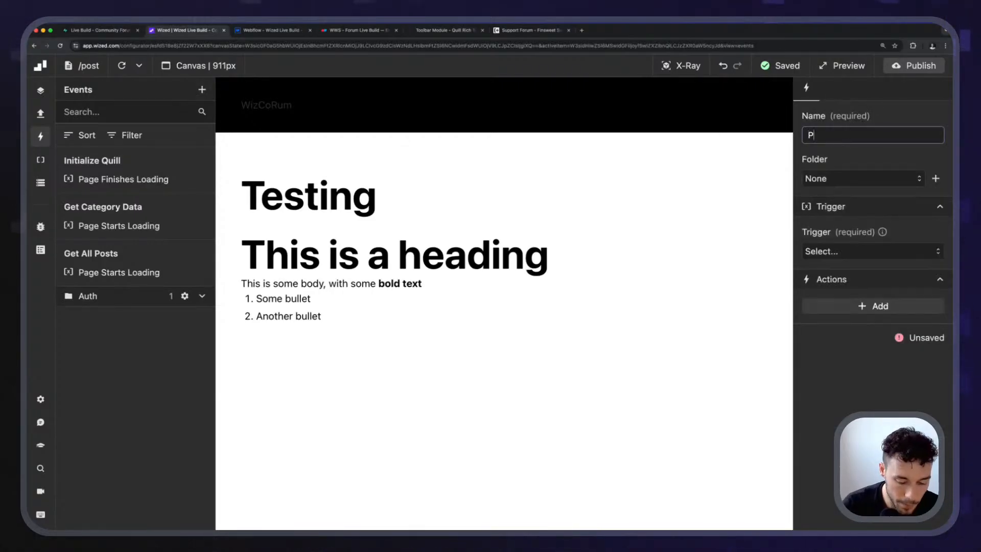
pyautogui.press('BackSpace')
pyautogui.press('BackSpace')
pyautogui.press('BackSpace')
pyautogui.press('BackSpace')
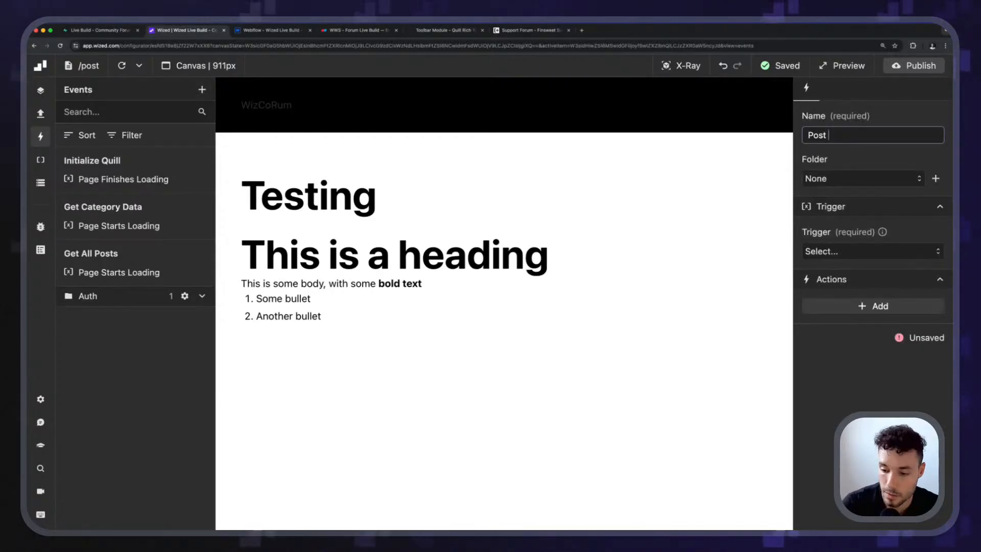
pyautogui.write('Page Loading')
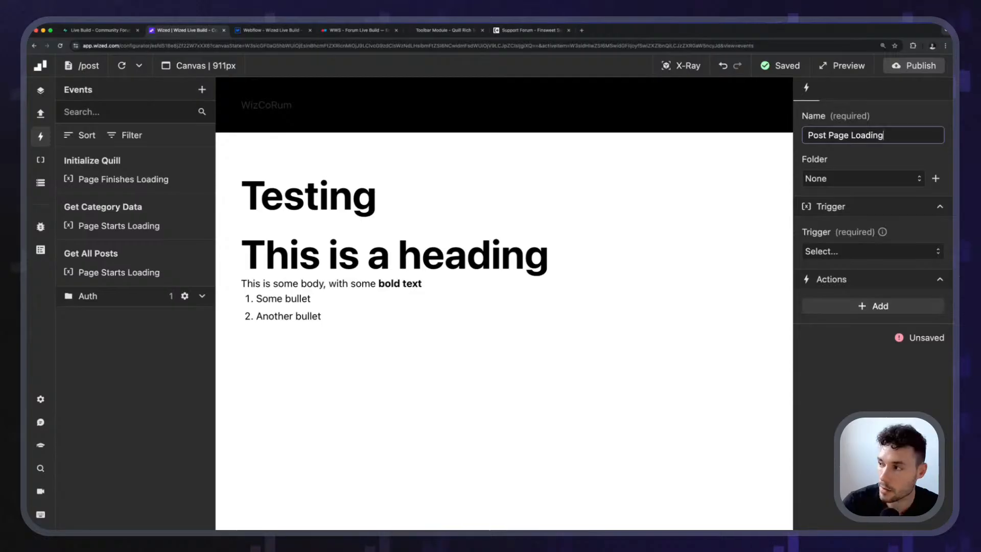
pyautogui.click(897, 149)
# Set the event's trigger to Page Starts Loading with the condition return n.path === '/post'.
pyautogui.click(834, 251)
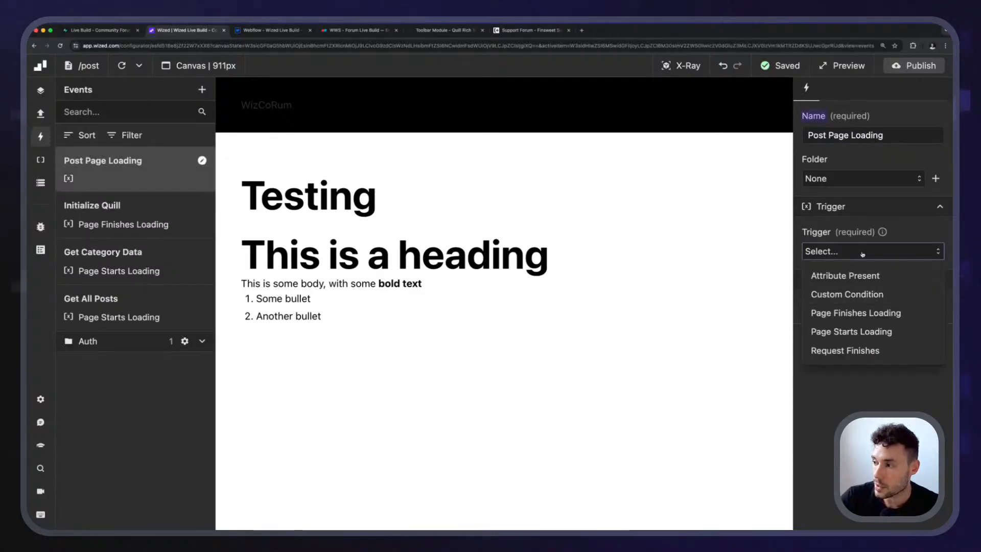
pyautogui.click(859, 333)
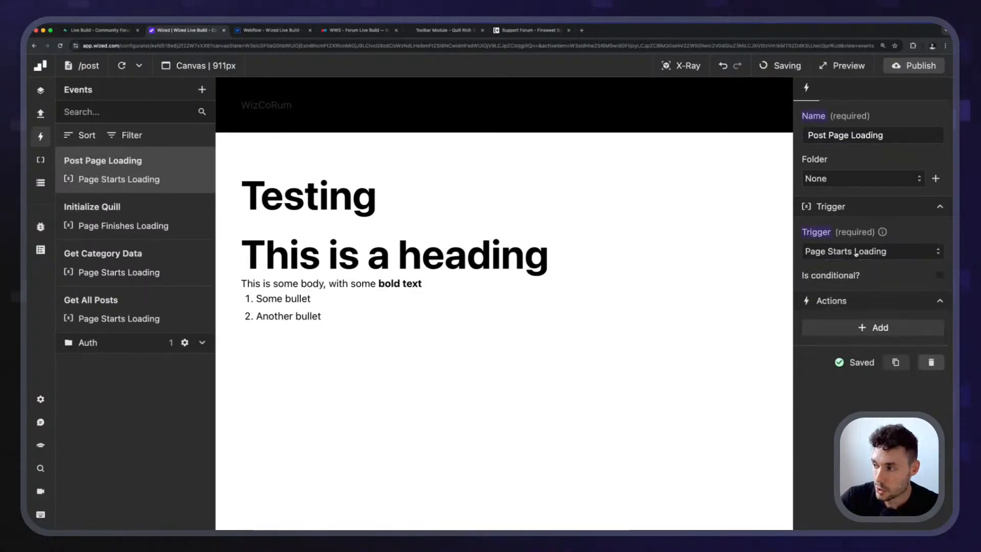
pyautogui.click(942, 277)
pyautogui.click(873, 316)
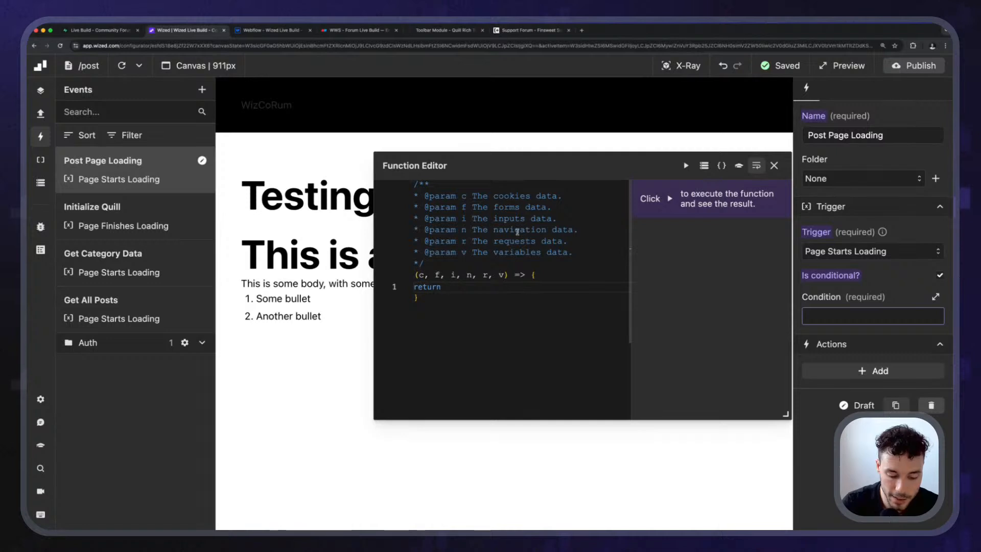
pyautogui.write('n.')
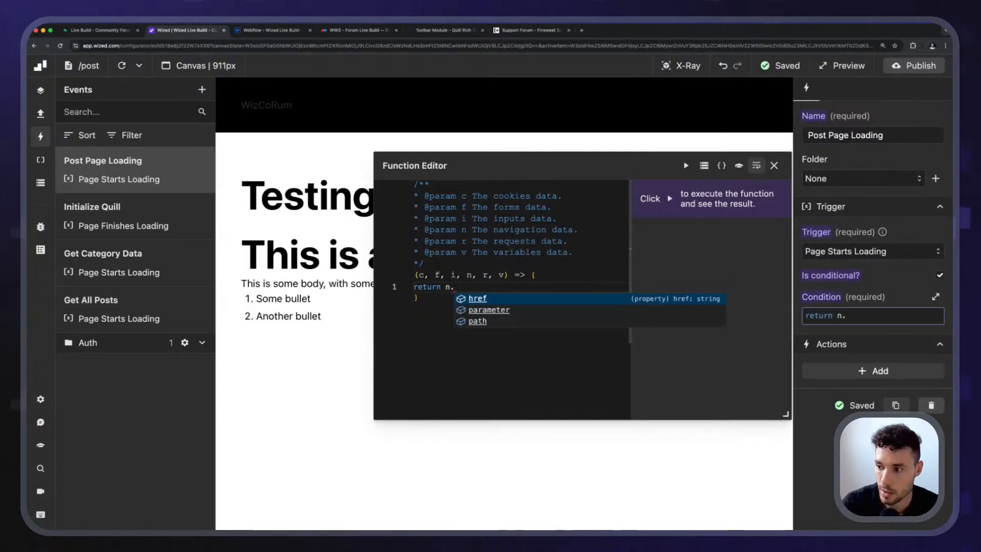
pyautogui.press('Down')
pyautogui.press('Down')
pyautogui.press('Return')
pyautogui.write('===')
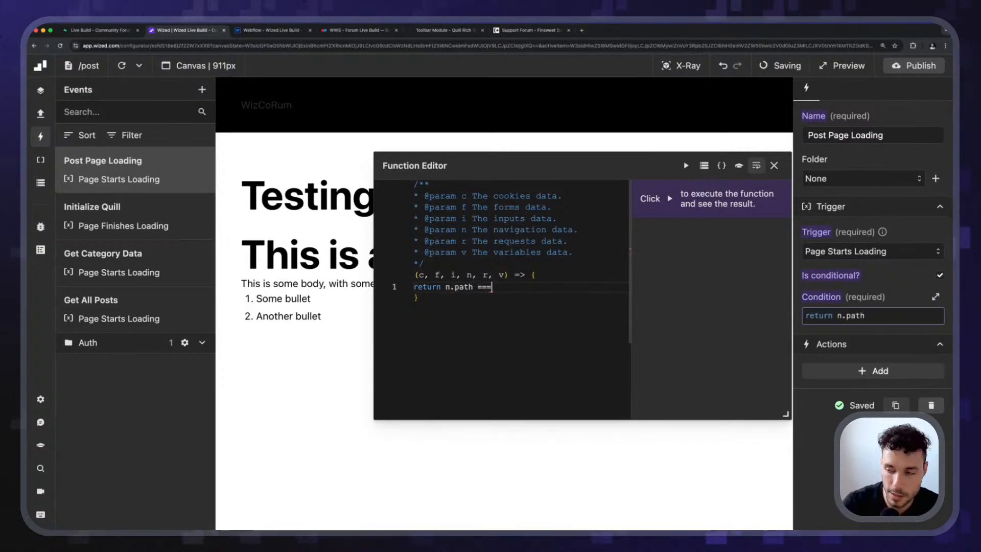
pyautogui.write(" '/post")
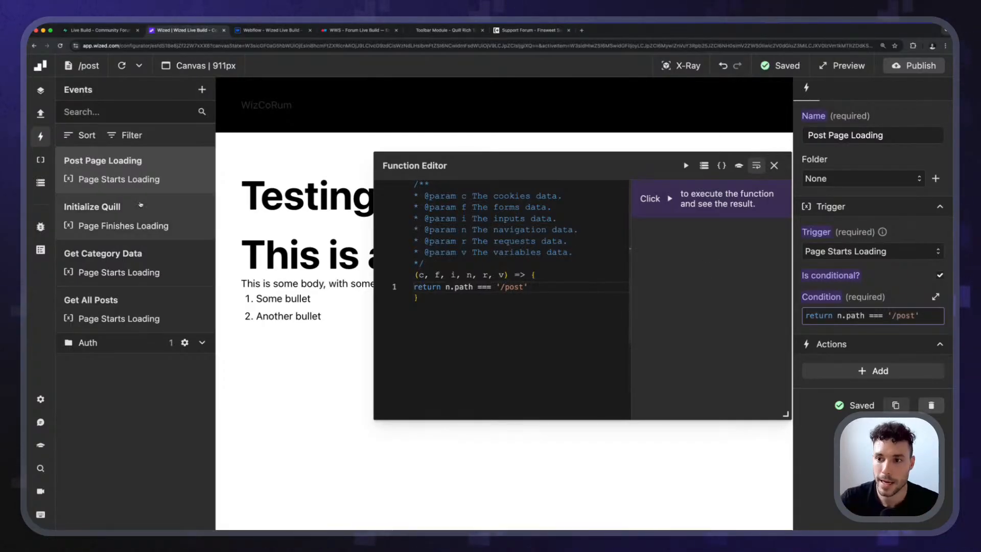
pyautogui.click(774, 165)
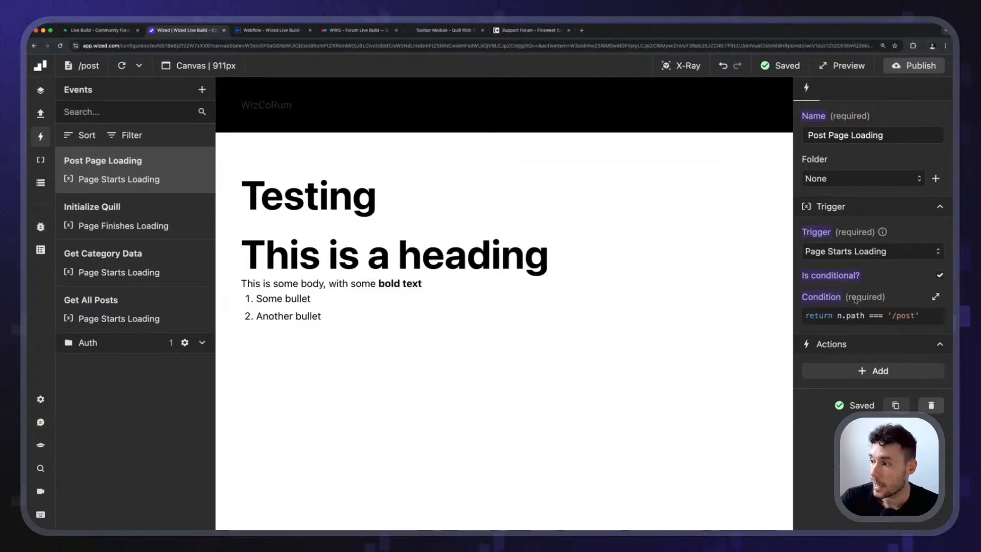
# Add a Navigate to action to the event with the URL return "/".
pyautogui.click(870, 371)
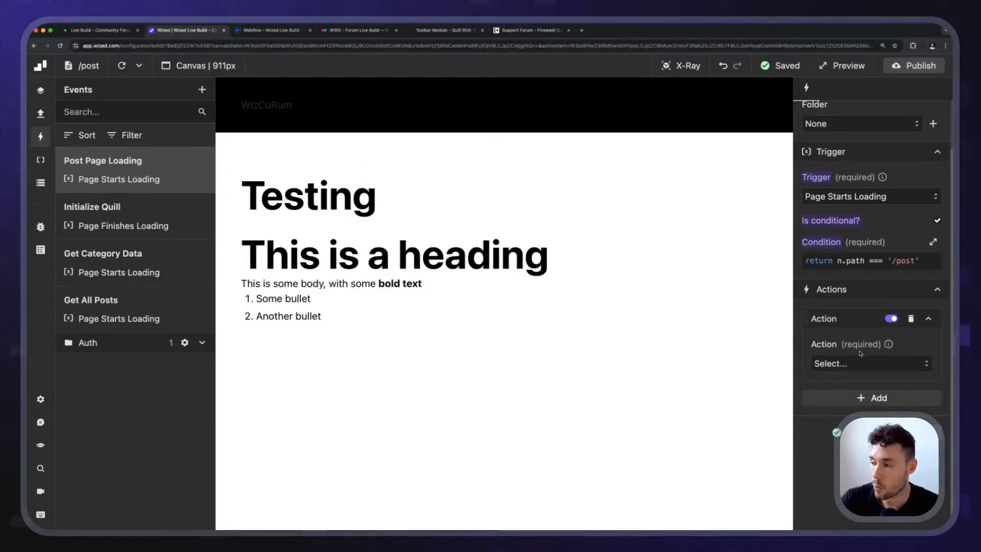
pyautogui.click(873, 362)
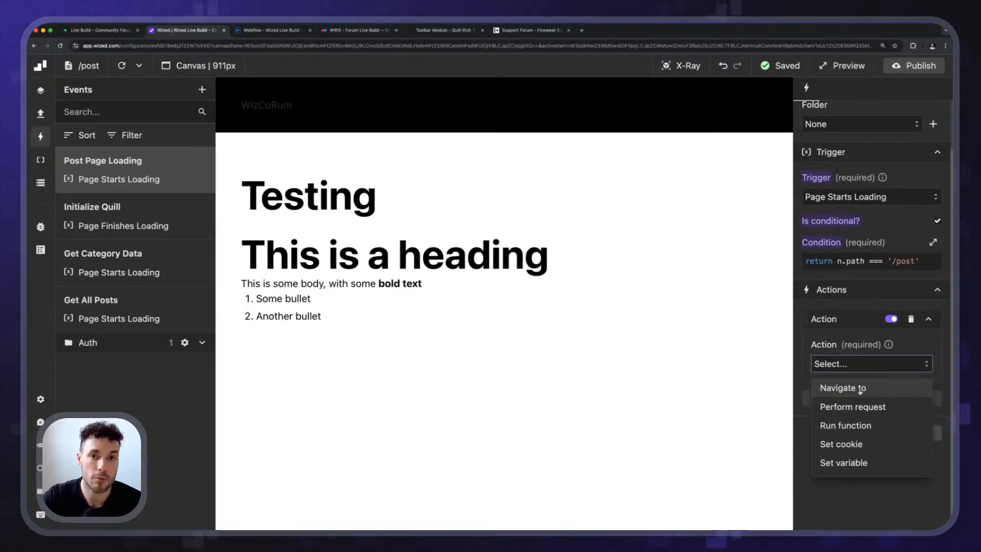
pyautogui.click(868, 391)
pyautogui.click(856, 404)
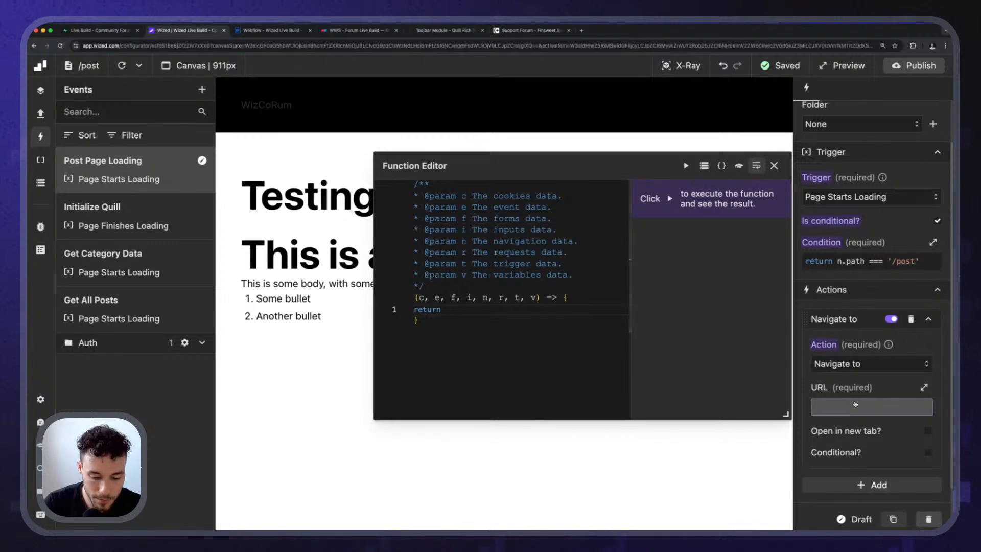
pyautogui.write('"/"')
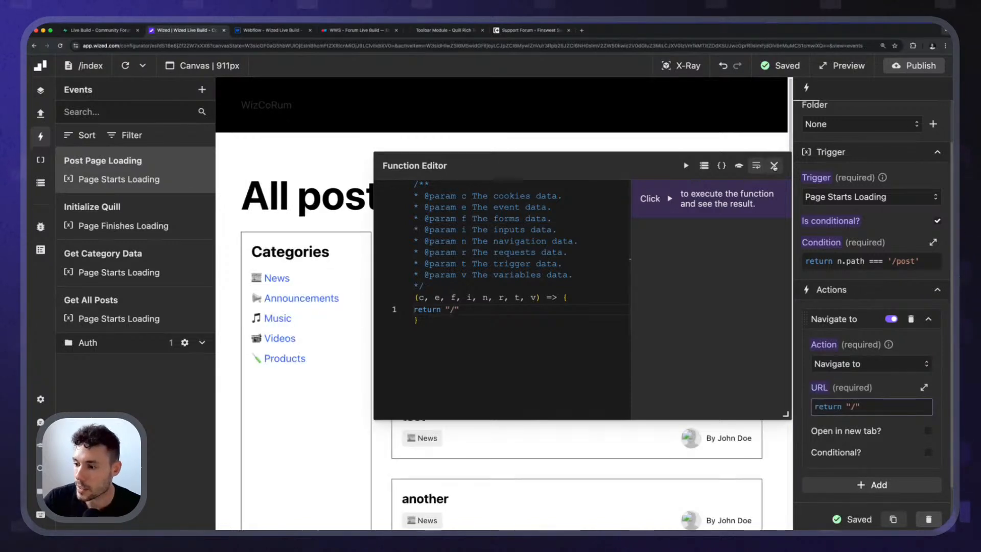
pyautogui.click(774, 166)
# Make the Navigate to action conditional with the condition return !n.parameter.id.
pyautogui.click(928, 453)
pyautogui.scroll(-3, 927, 454)
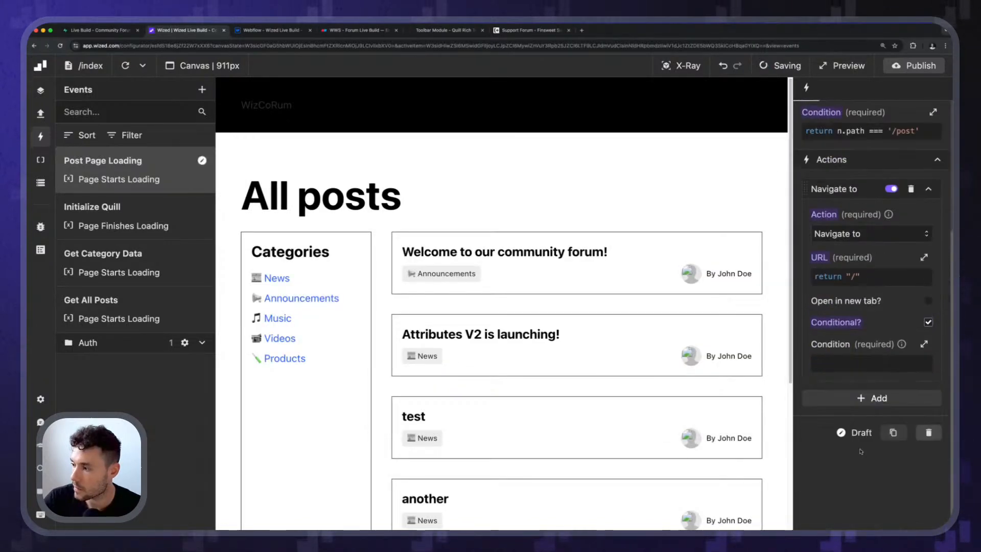
pyautogui.click(852, 365)
pyautogui.write('!')
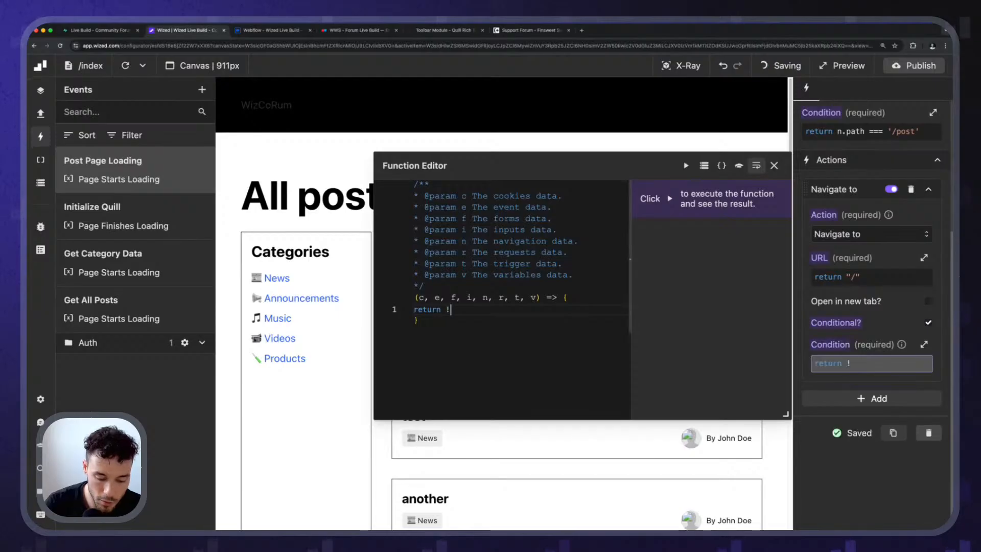
pyautogui.write('.n')
pyautogui.press('BackSpace')
pyautogui.press('BackSpace')
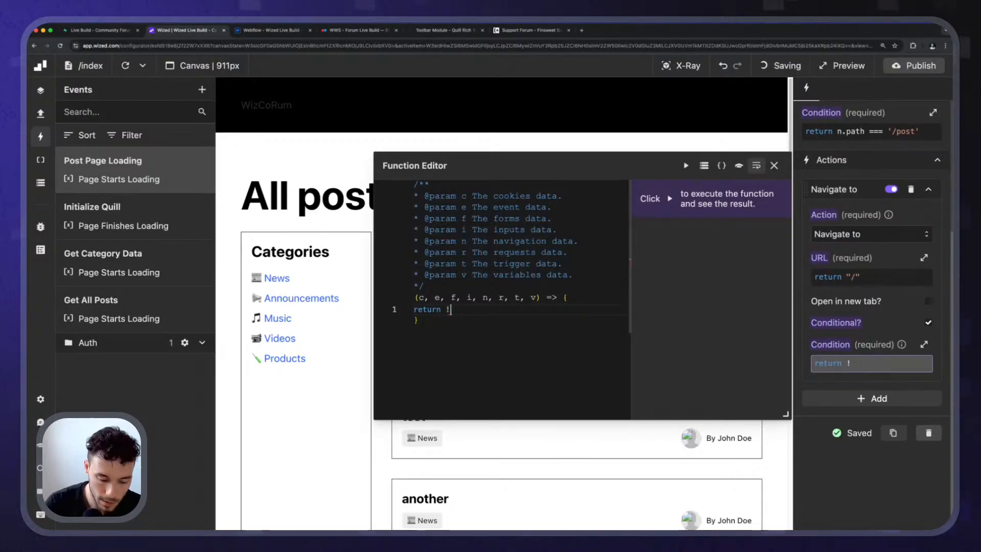
pyautogui.write('n.parameter.id')
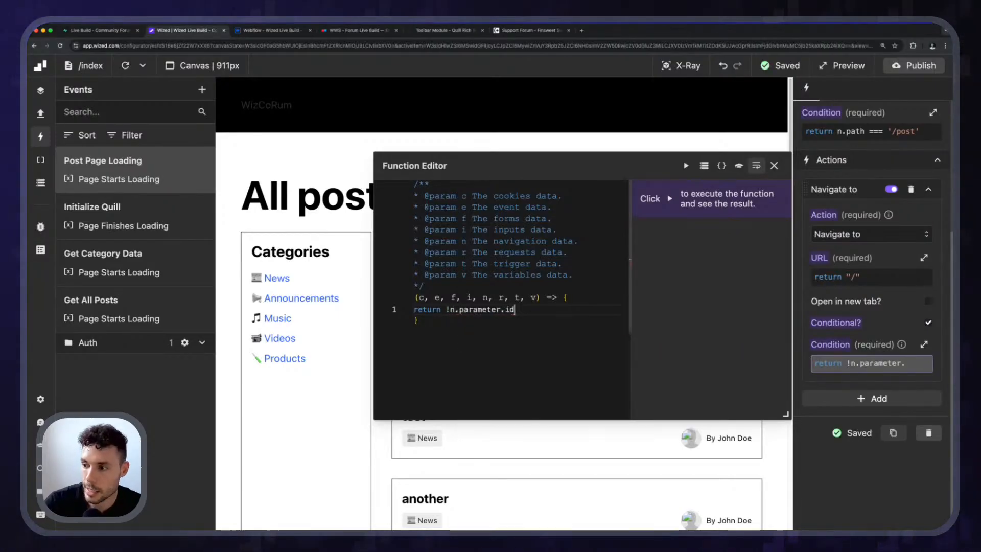
pyautogui.press('Escape')
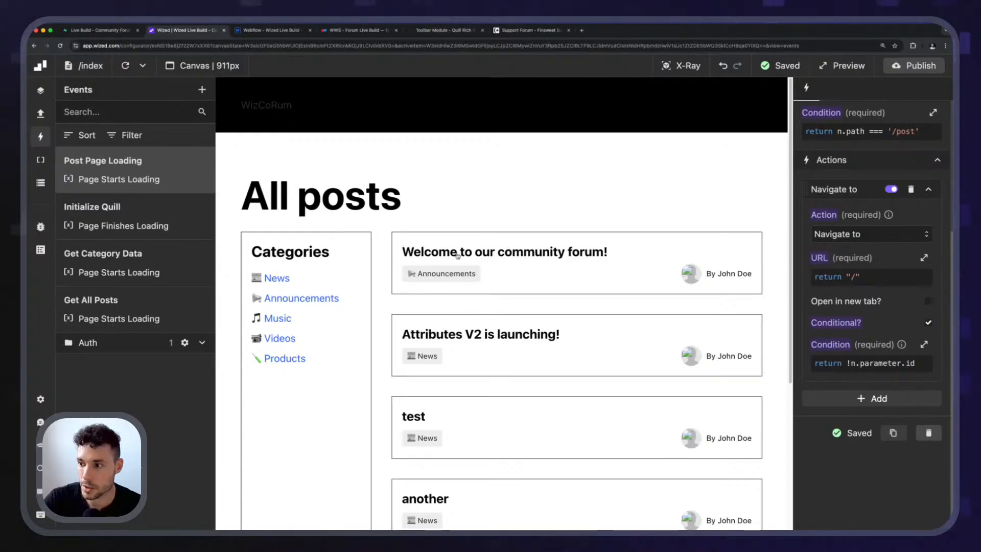
# Open the "final one" post from the All posts list and check its path against the site's page list.
pyautogui.scroll(-5, 444, 317)
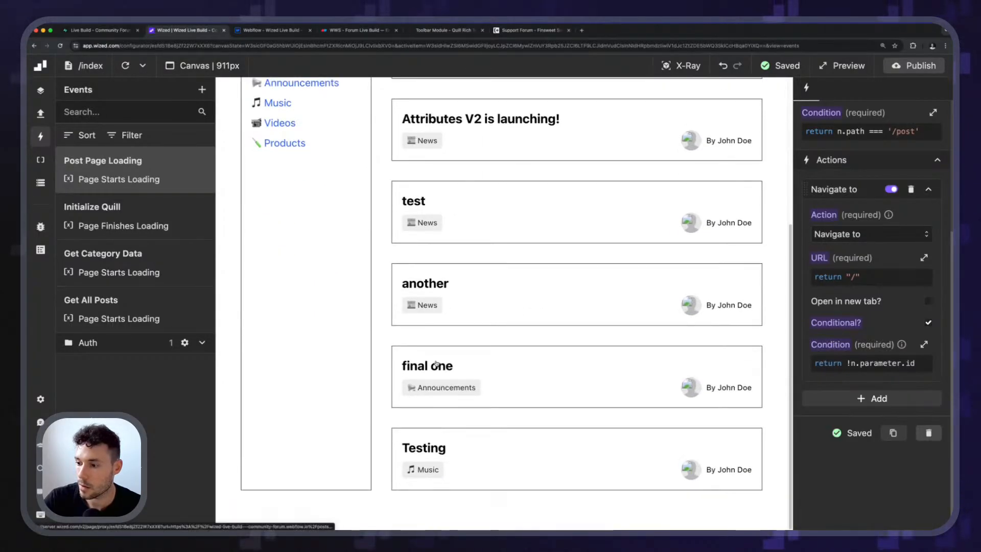
pyautogui.click(436, 364)
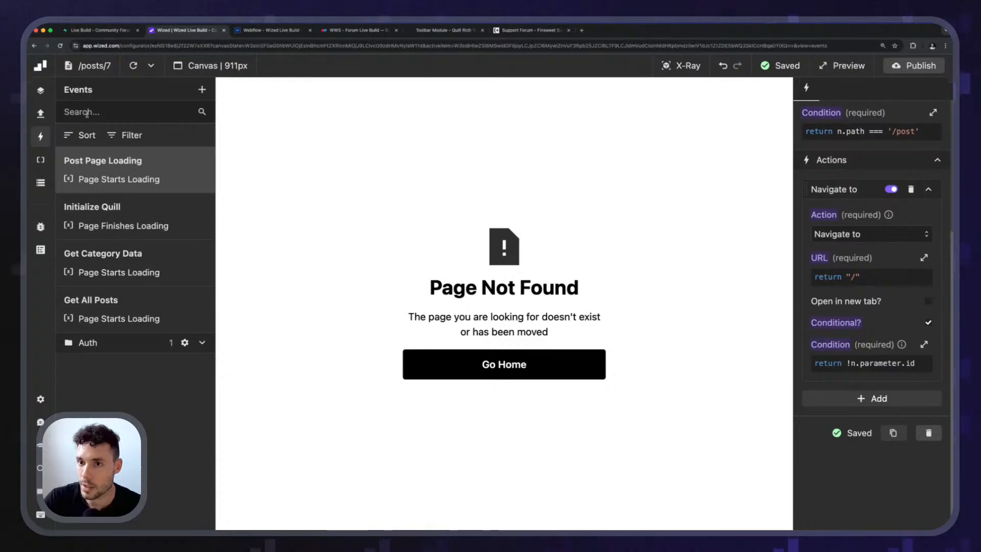
pyautogui.click(95, 65)
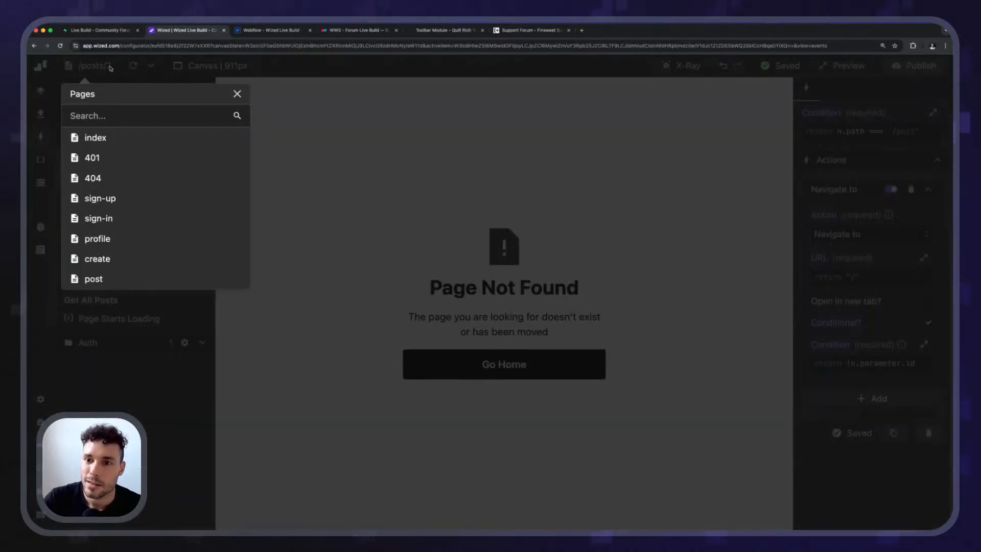
pyautogui.click(93, 71)
pyautogui.click(83, 67)
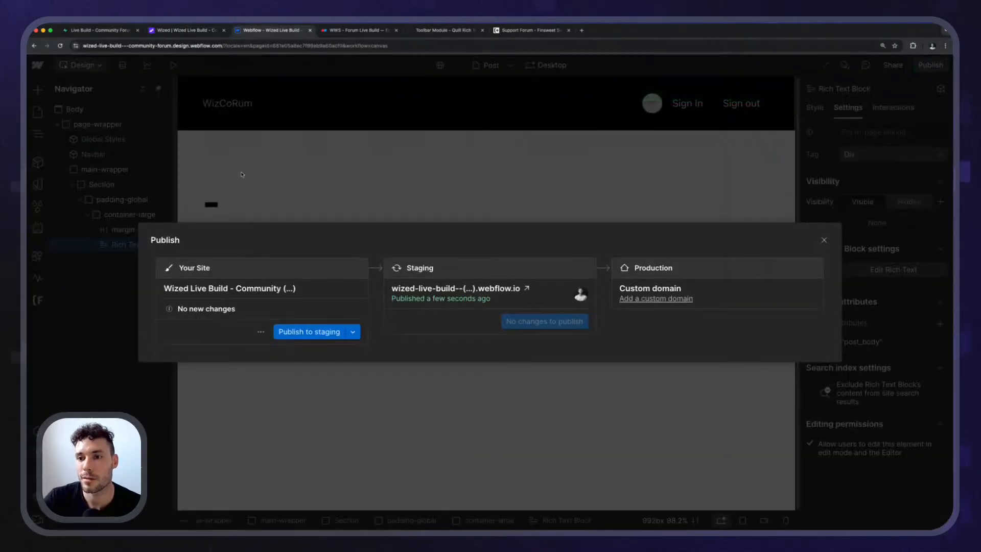
pyautogui.press('Escape')
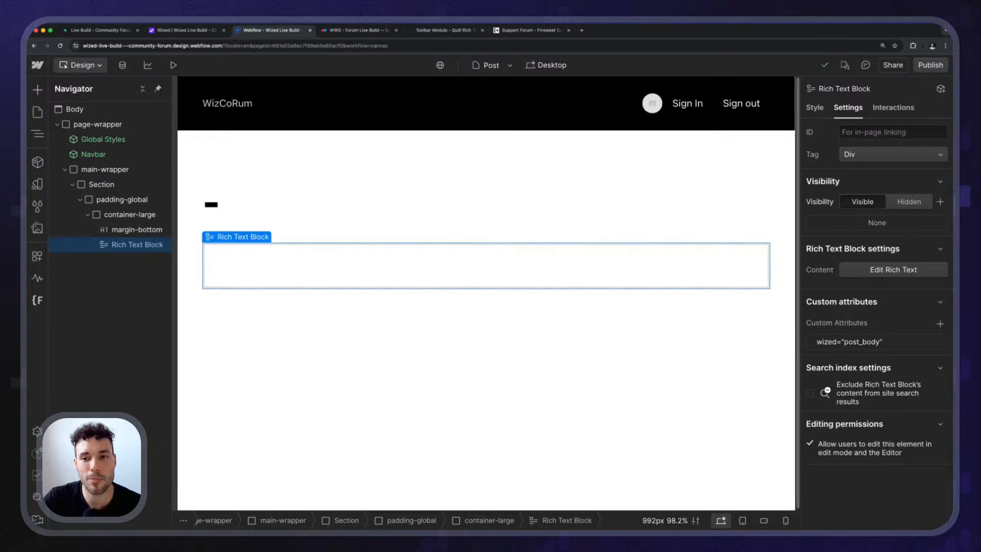
# Switch to Webflow and check the page name and slug in the Post page's settings.
pyautogui.click(38, 112)
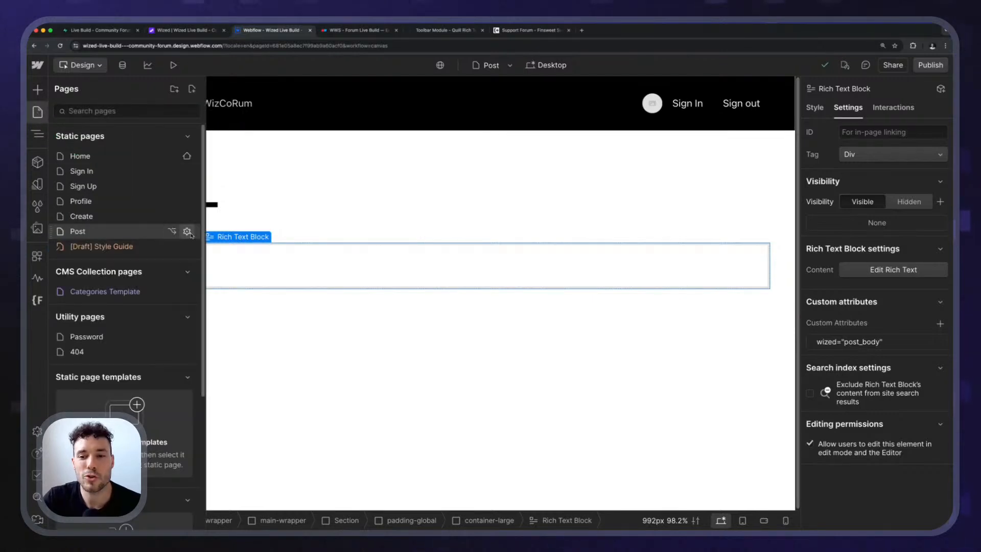
pyautogui.click(187, 232)
pyautogui.click(263, 154)
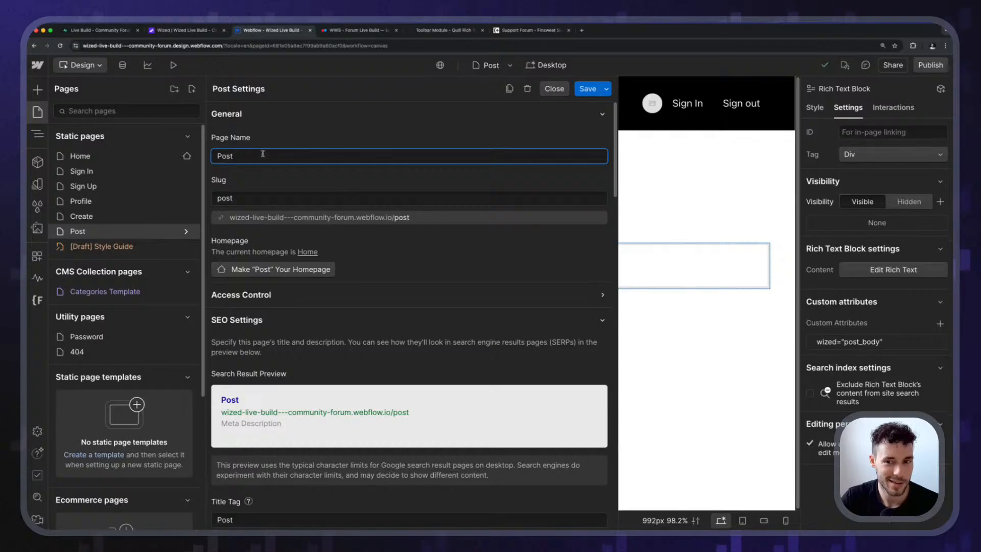
pyautogui.click(257, 198)
pyautogui.click(406, 159)
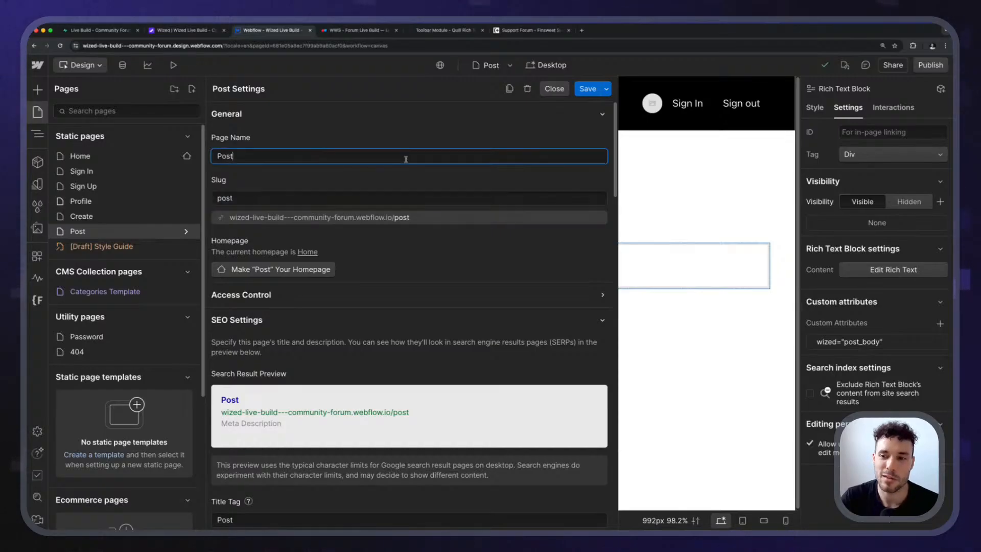
pyautogui.click(558, 92)
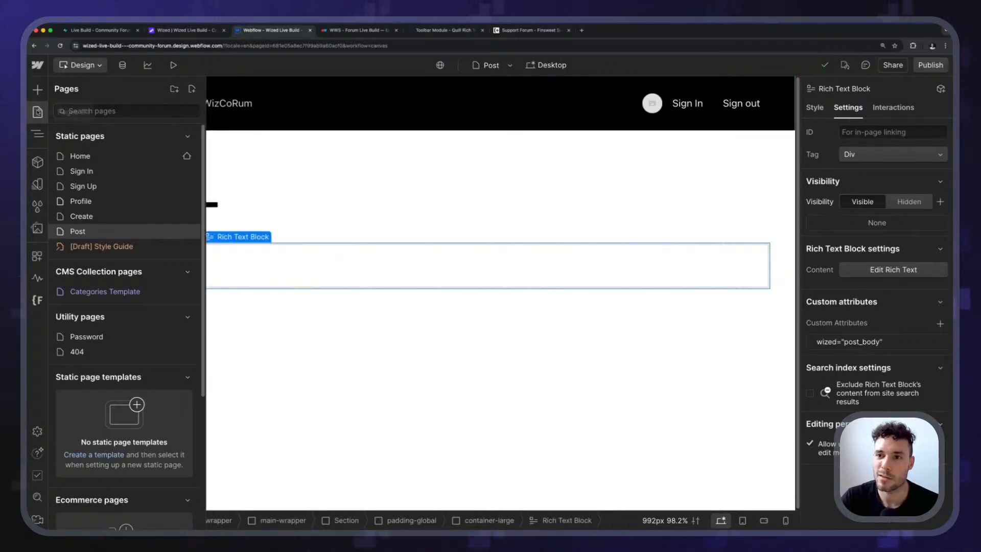
pyautogui.click(38, 112)
# Switch to Wized and change the path in post_item_title's href on the index page to /post/ before the post id.
pyautogui.click(164, 33)
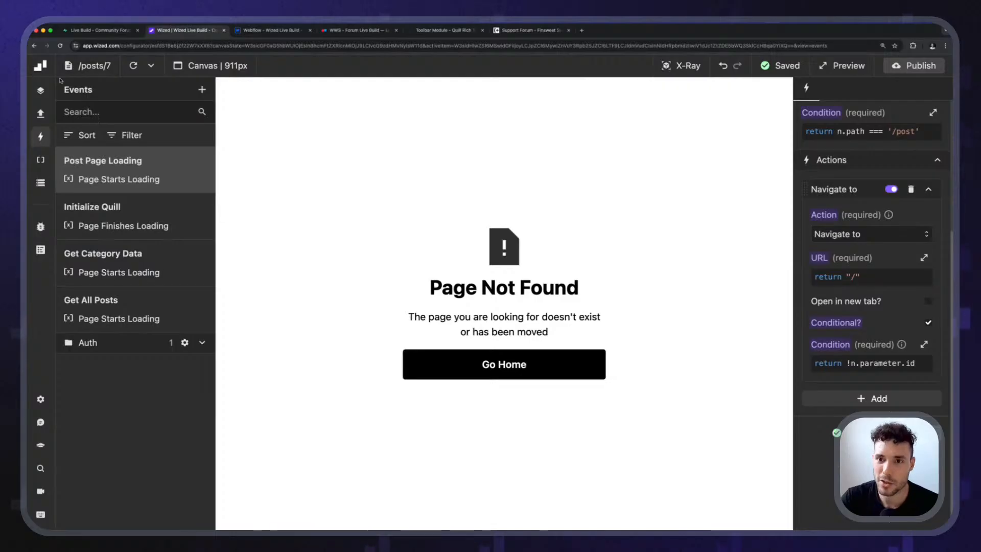
pyautogui.click(76, 66)
pyautogui.click(102, 137)
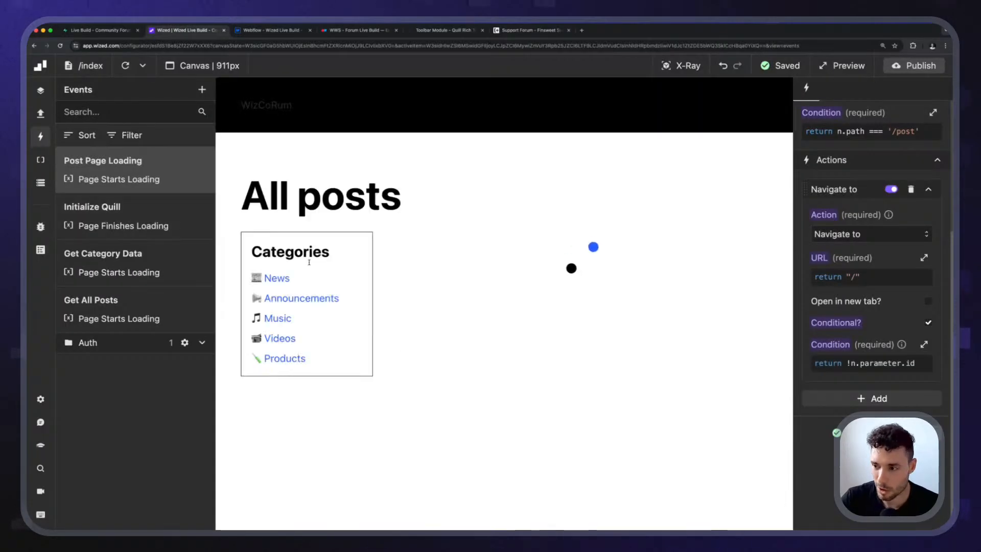
pyautogui.click(682, 66)
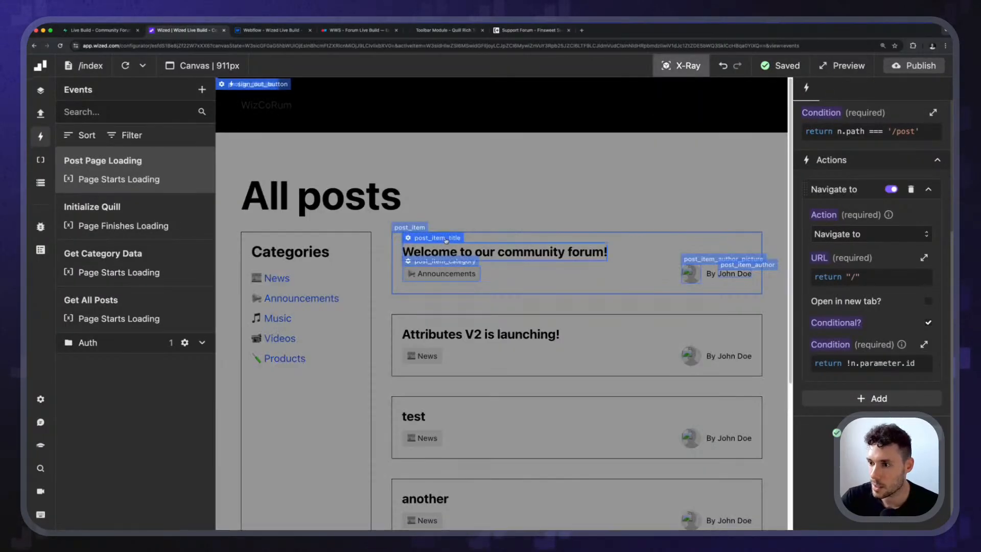
pyautogui.click(419, 227)
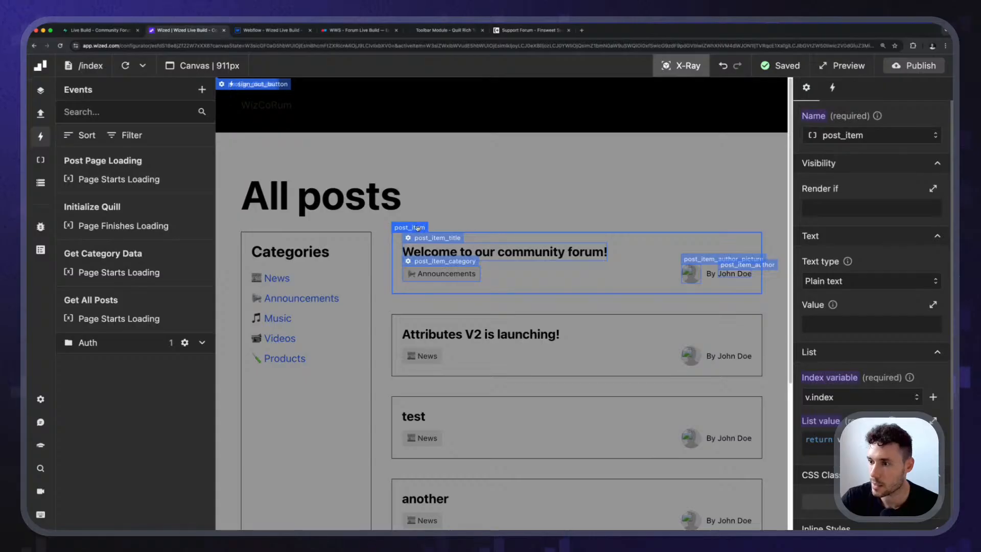
pyautogui.scroll(-5, 869, 307)
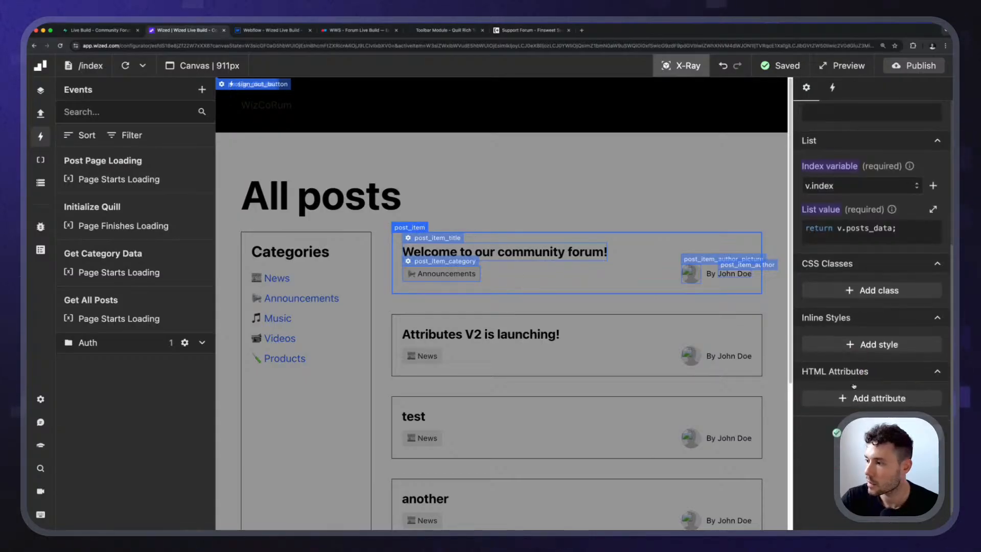
pyautogui.click(440, 251)
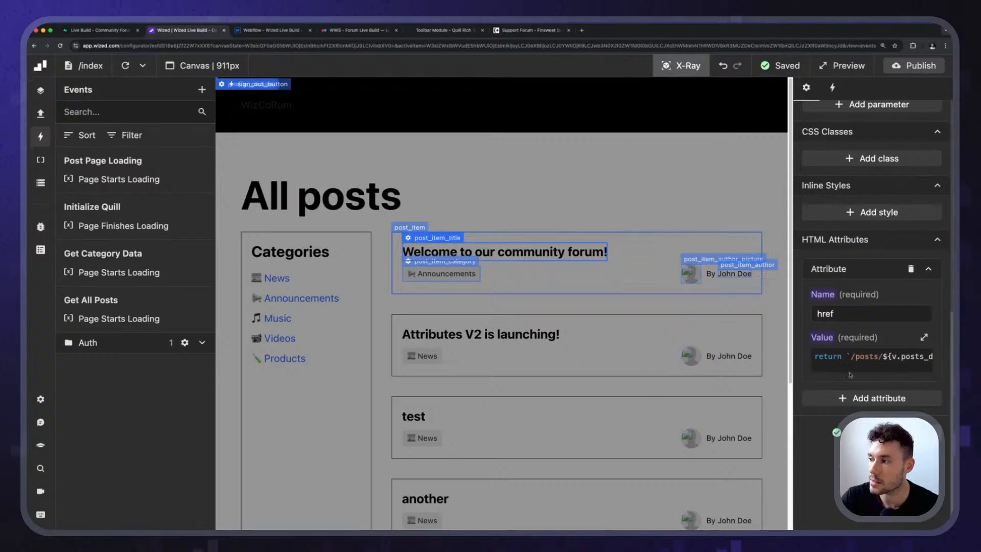
pyautogui.click(850, 371)
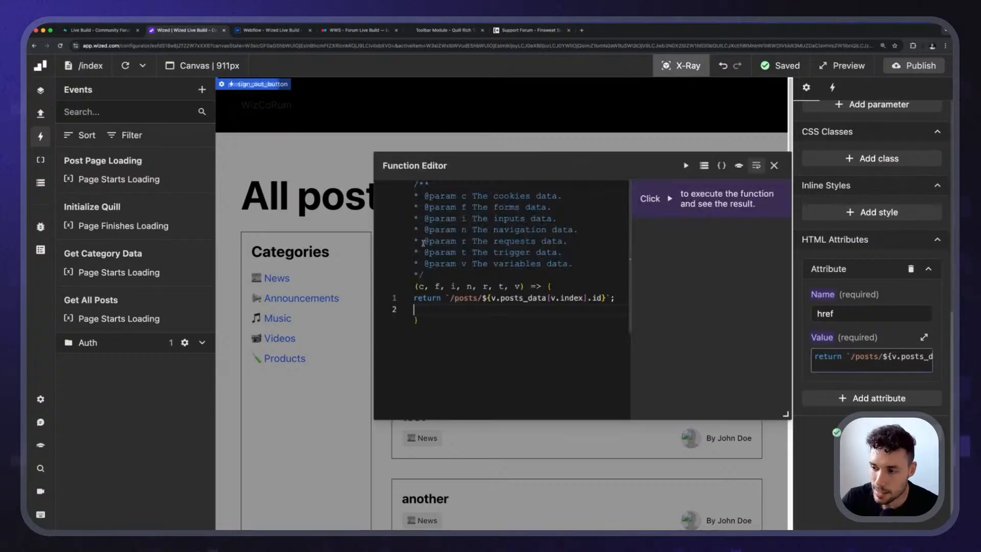
pyautogui.click(478, 297)
pyautogui.press('BackSpace')
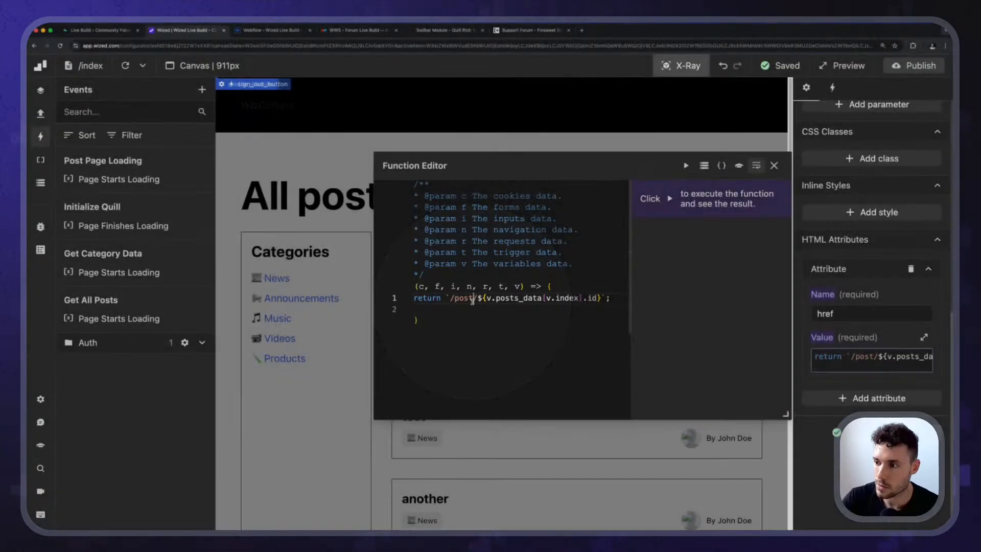
pyautogui.press('Escape')
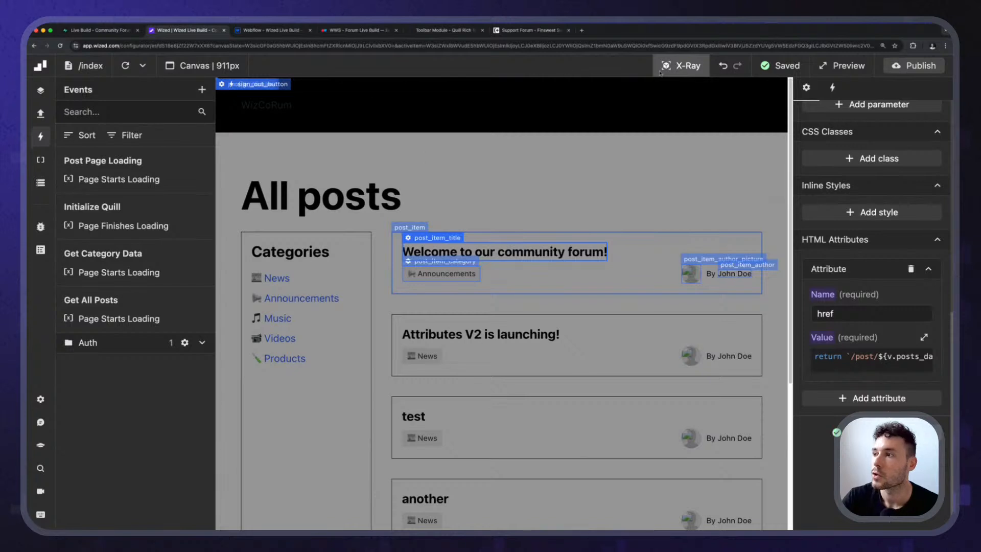
# Test the first post's link from the All posts list, and return to the index page.
pyautogui.click(660, 72)
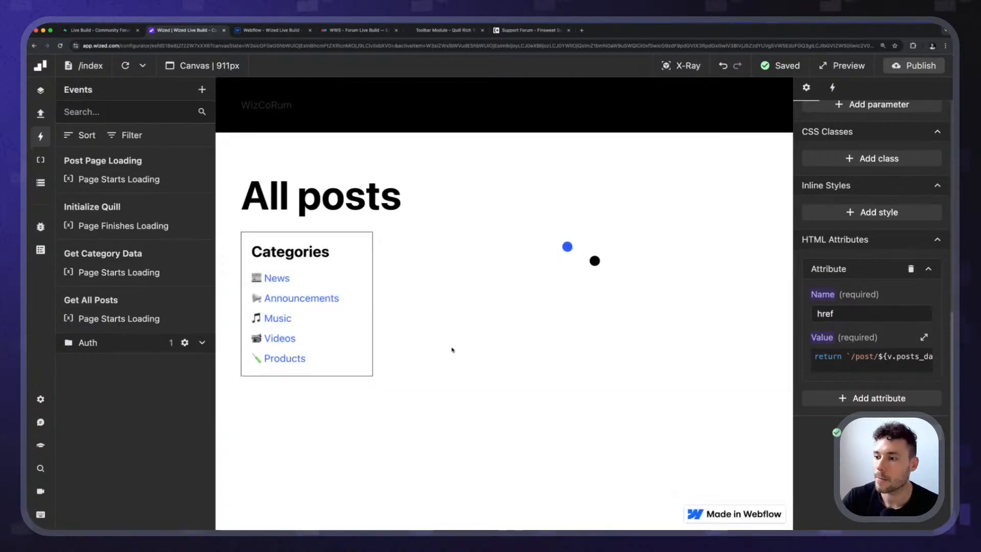
pyautogui.click(452, 350)
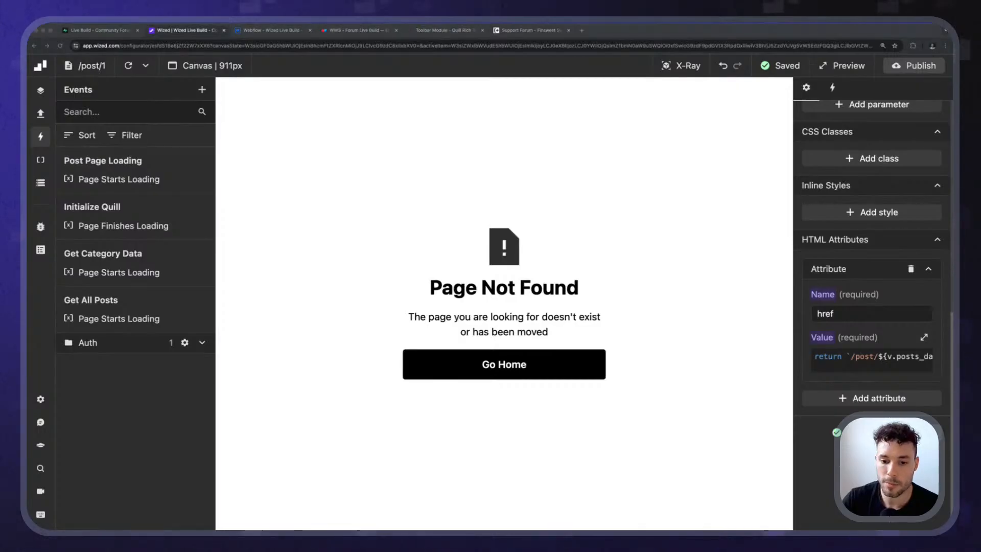
pyautogui.click(90, 66)
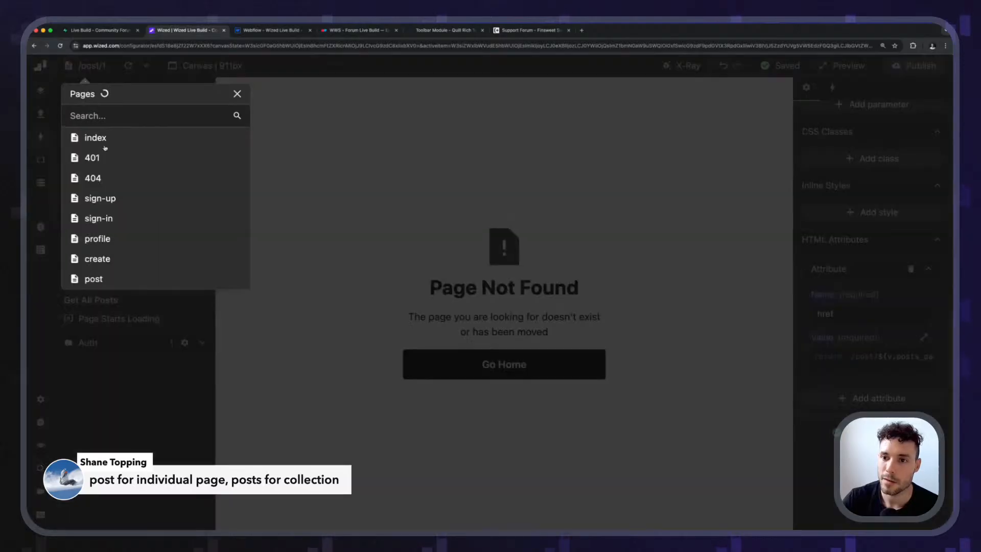
pyautogui.click(95, 138)
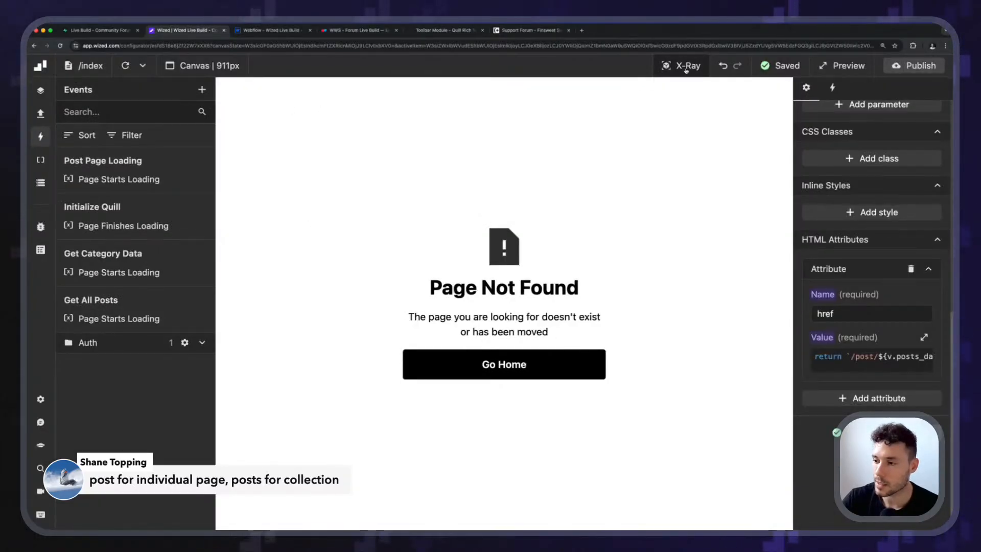
pyautogui.click(90, 65)
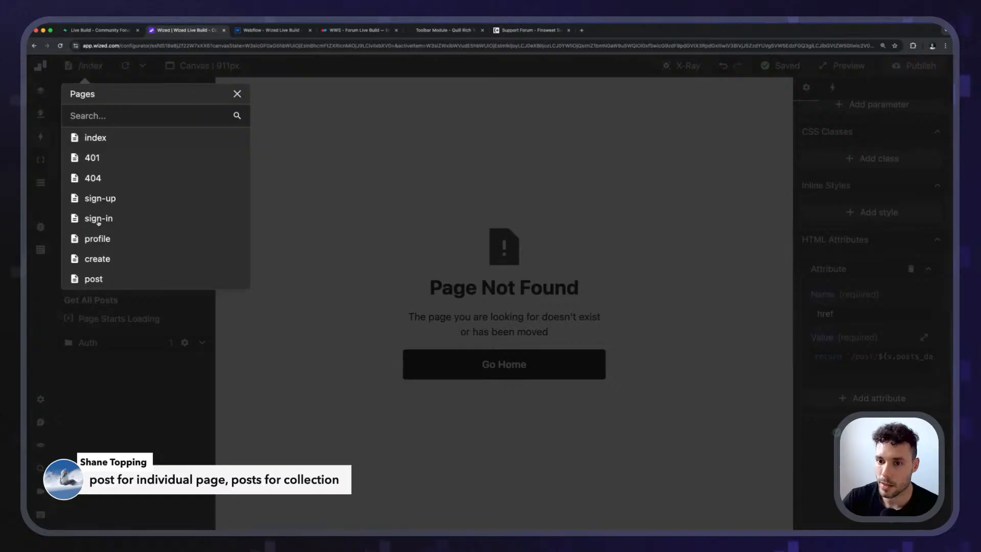
pyautogui.click(98, 221)
pyautogui.click(92, 67)
pyautogui.click(490, 215)
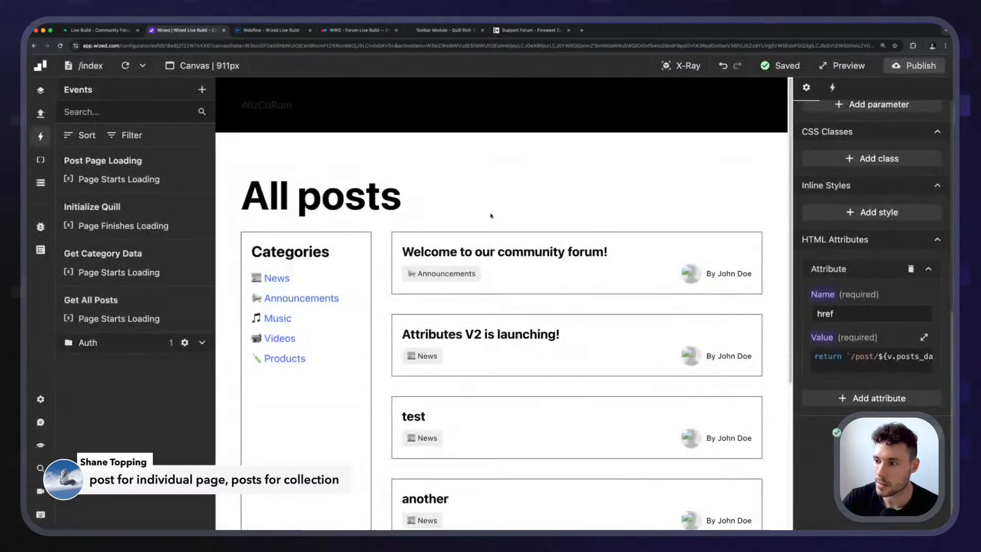
# Set the href value of post_item_title to return `/post?id=${v.posts_data[v.index].id}`;.
pyautogui.click(684, 65)
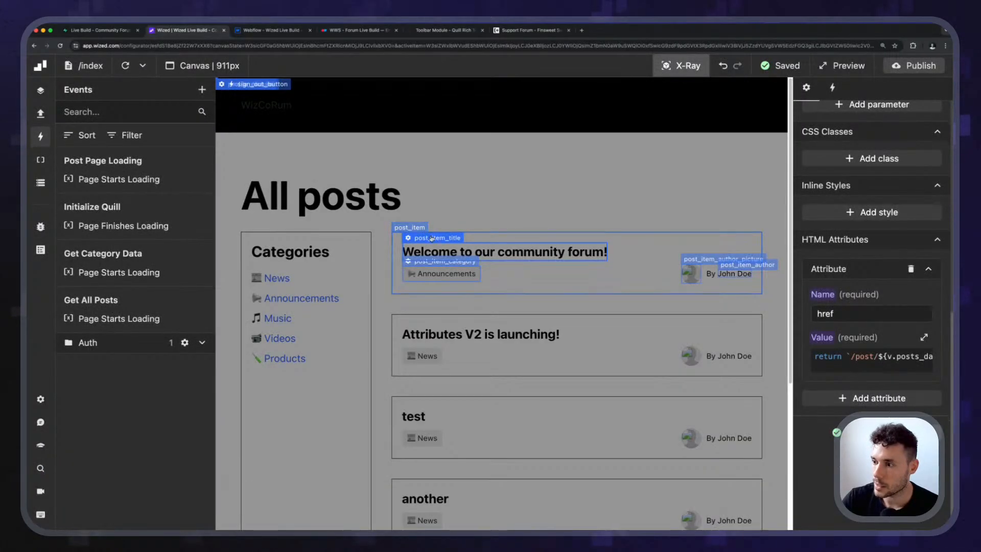
pyautogui.click(869, 355)
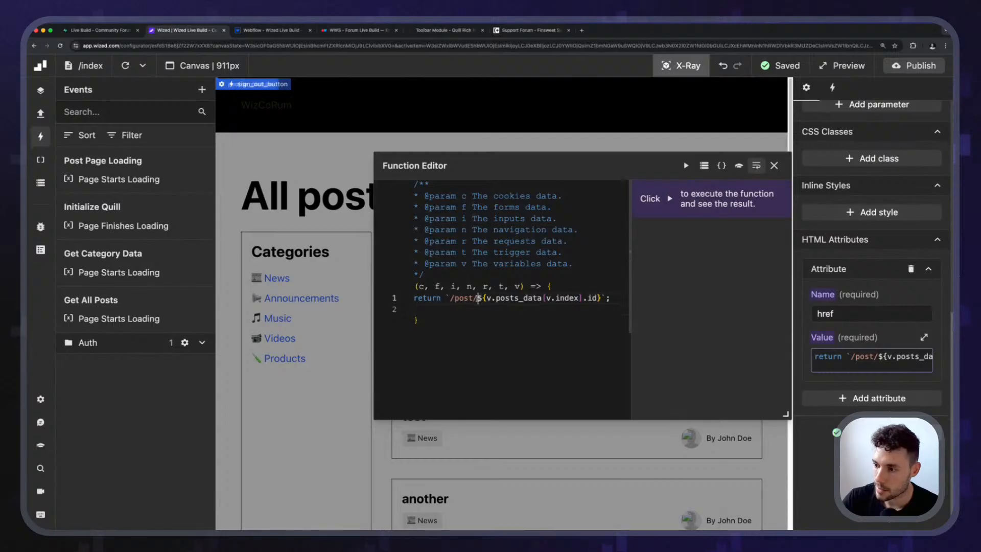
pyautogui.press('BackSpace')
pyautogui.write('?id=')
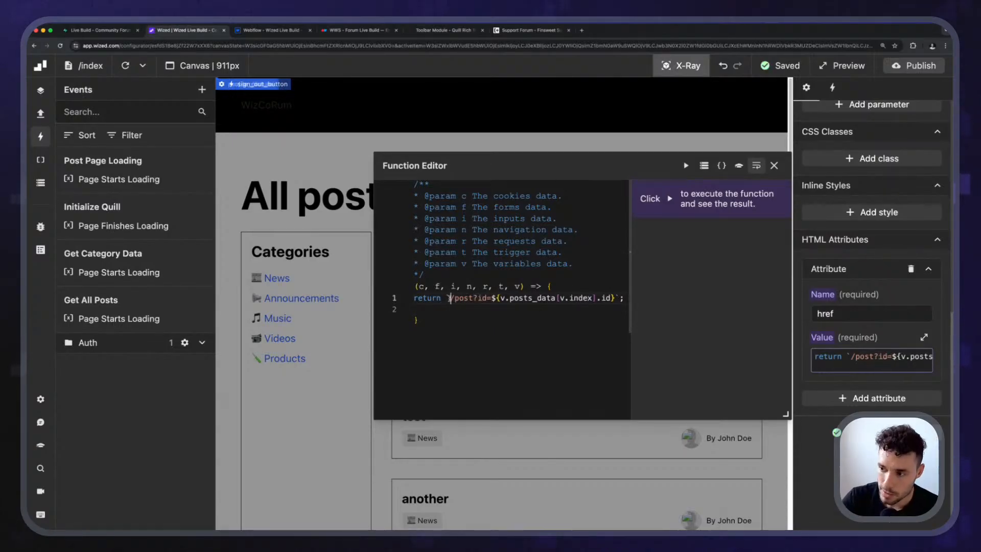
pyautogui.moveTo(450, 298); pyautogui.dragTo(501, 298)
pyautogui.click(477, 298)
pyautogui.click(500, 298)
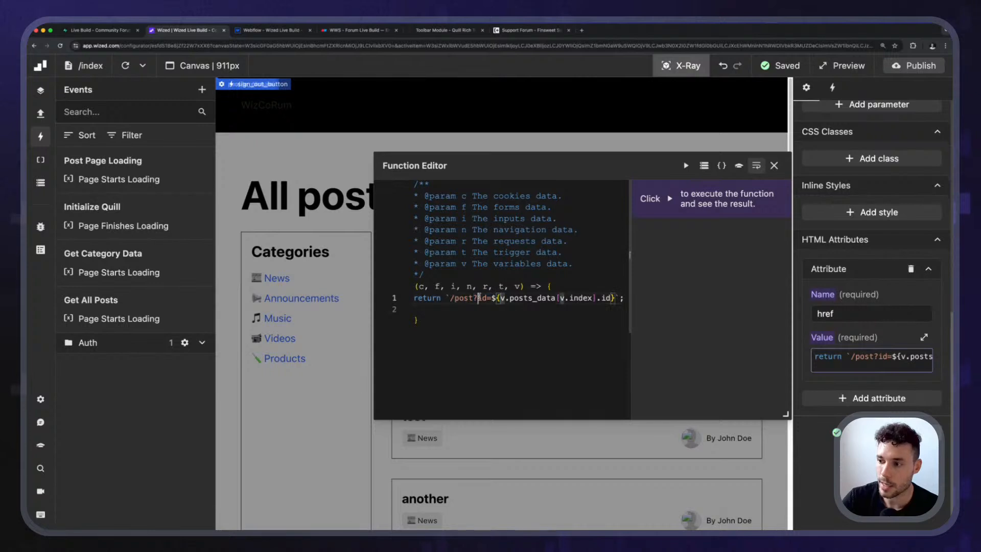
pyautogui.click(774, 165)
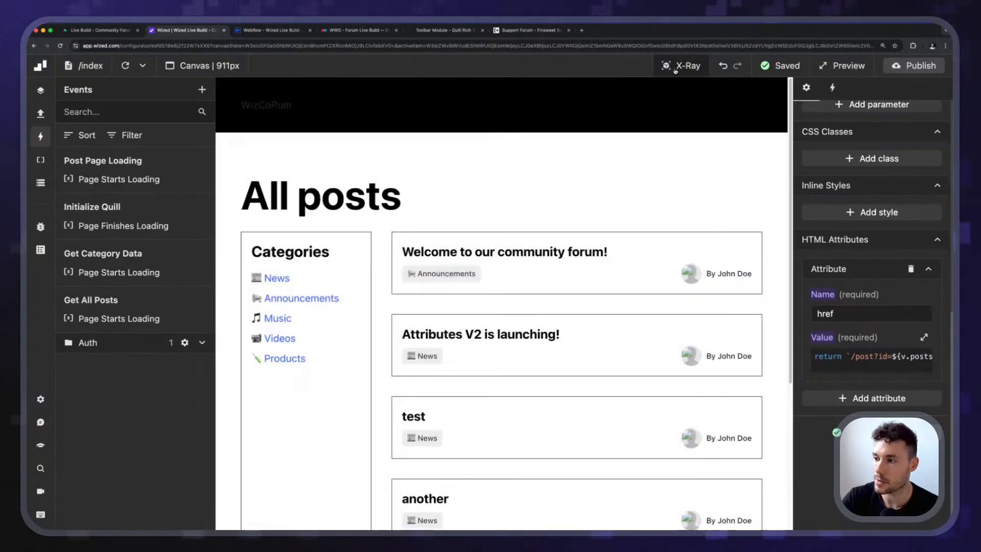
# Leave X-Ray mode, open the first post from the All posts list and hide the events list.
pyautogui.click(681, 66)
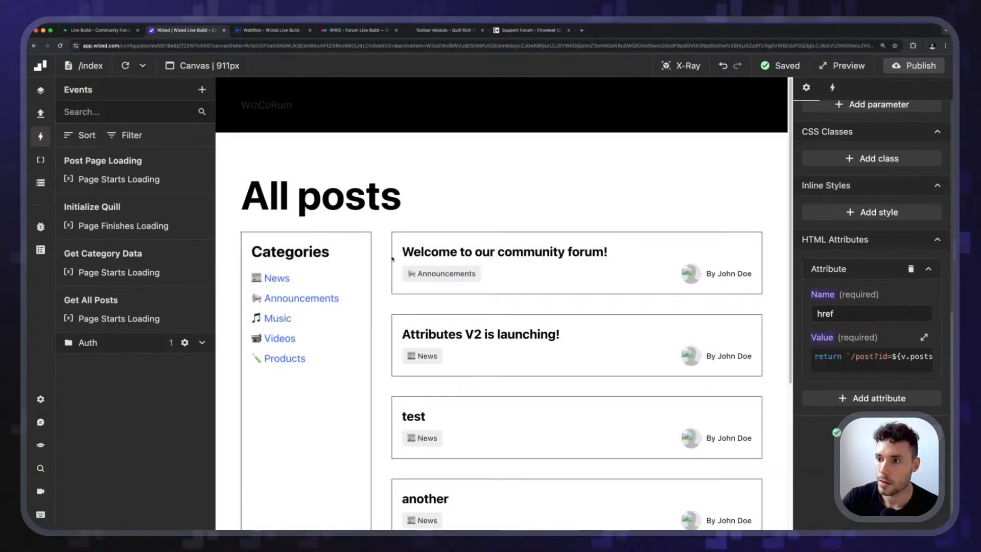
pyautogui.click(420, 309)
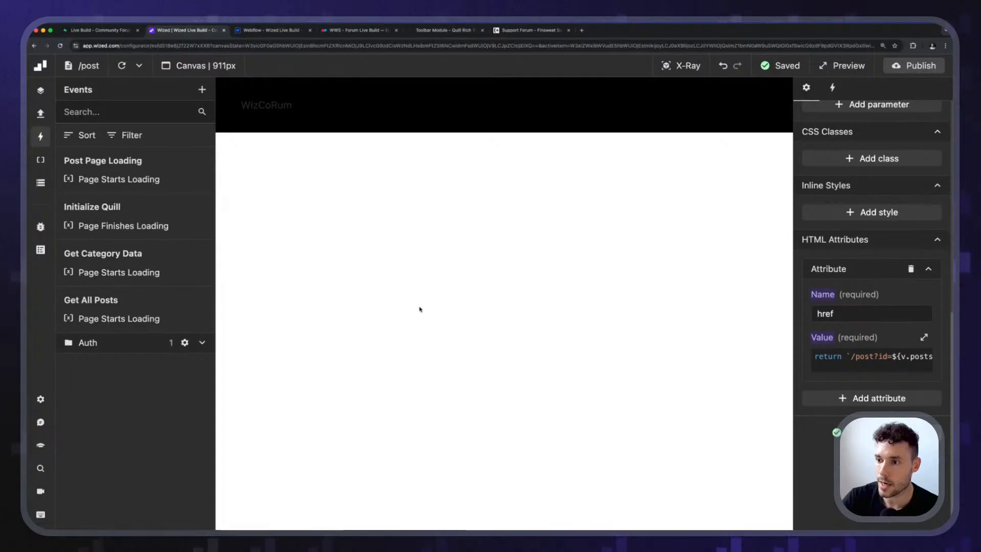
pyautogui.click(41, 137)
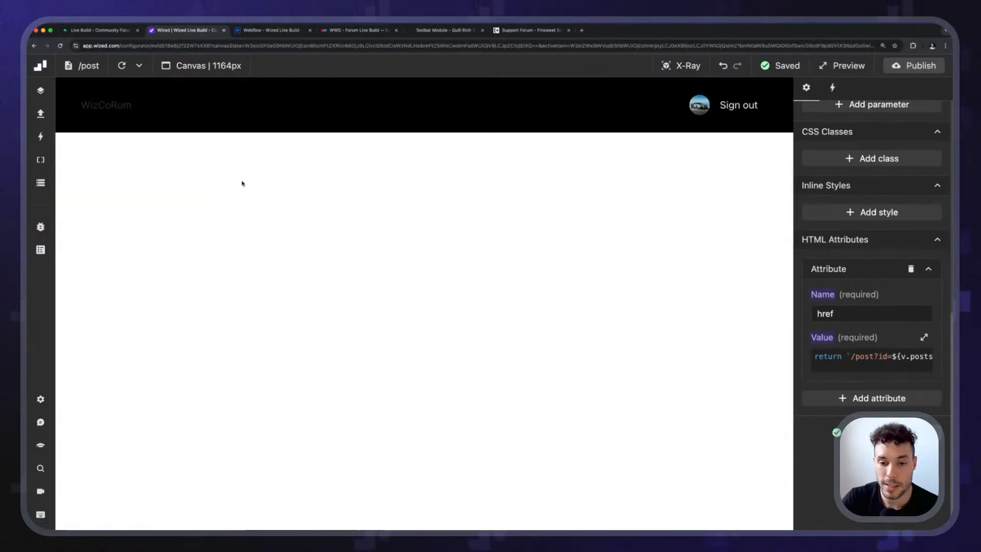
# Check the current URL and its id parameter in the canvas settings of the post page.
pyautogui.click(183, 74)
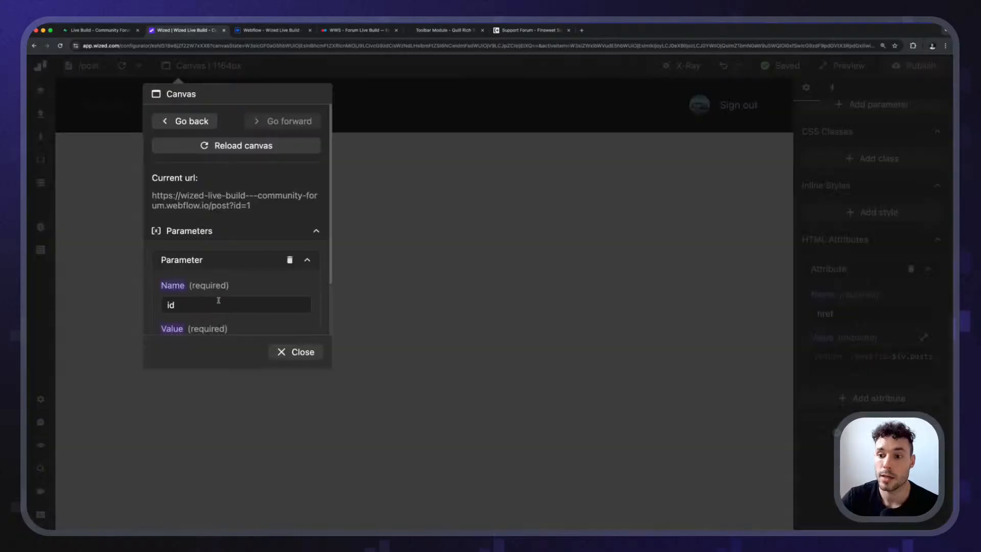
pyautogui.scroll(-2, 260, 290)
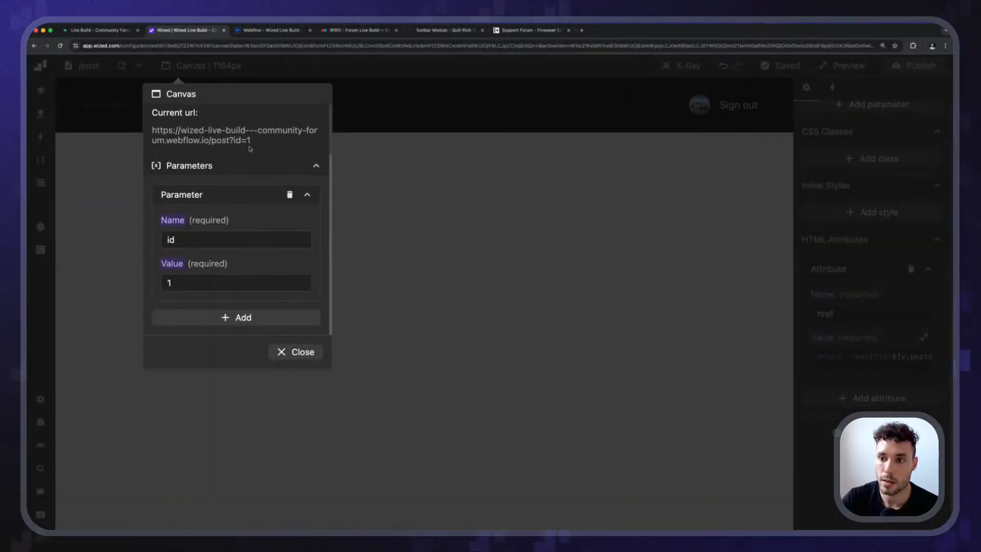
pyautogui.press('Escape')
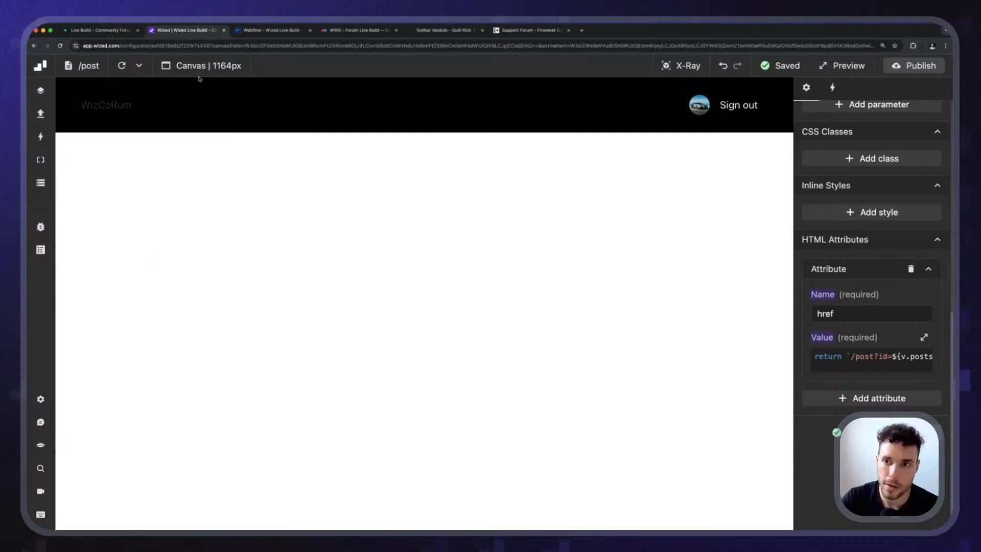
pyautogui.click(197, 77)
pyautogui.scroll(-2, 229, 272)
pyautogui.click(296, 352)
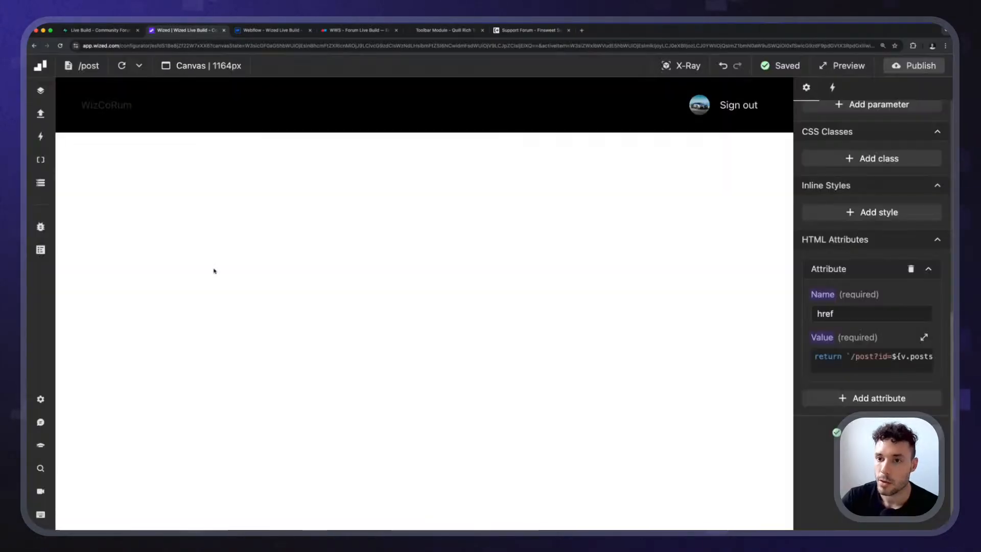
pyautogui.click(202, 64)
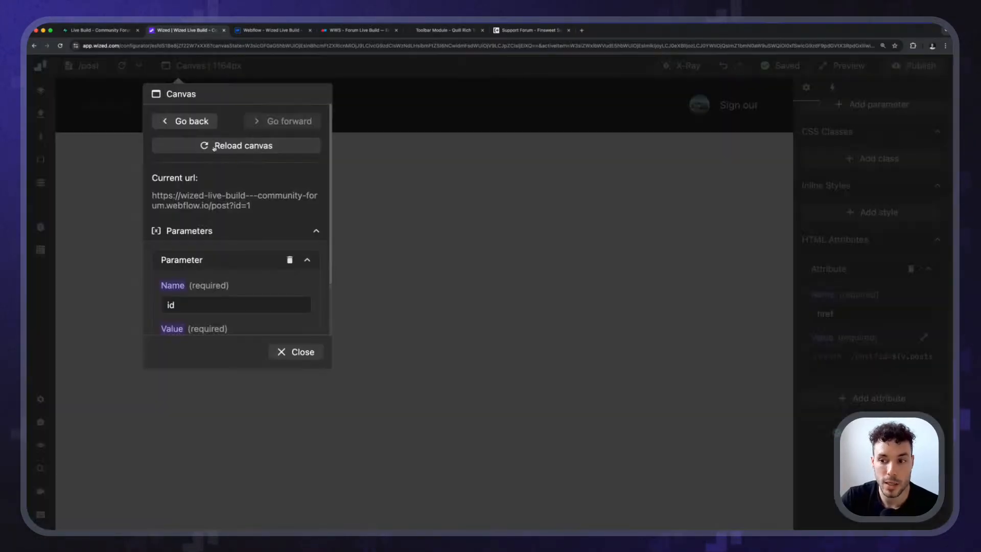
pyautogui.scroll(-2, 235, 230)
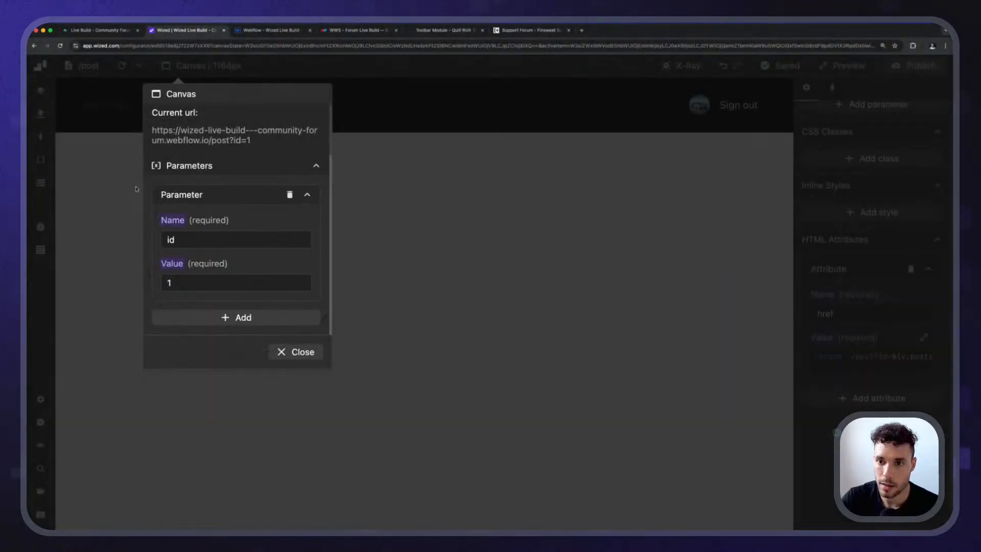
pyautogui.click(137, 189)
# Review the Post Page Loading event's trigger condition and the condition of its Navigate to action.
pyautogui.click(40, 113)
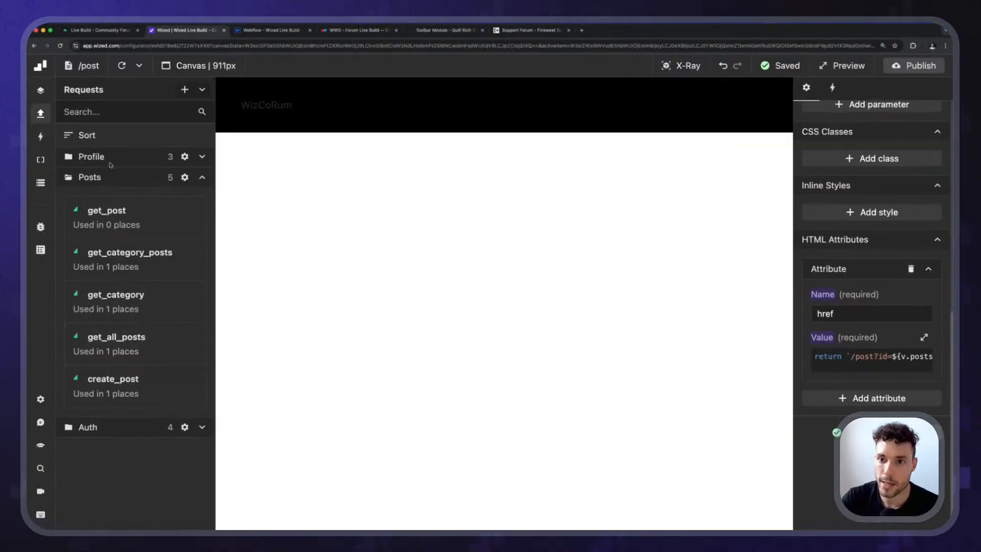
pyautogui.click(40, 137)
pyautogui.click(102, 162)
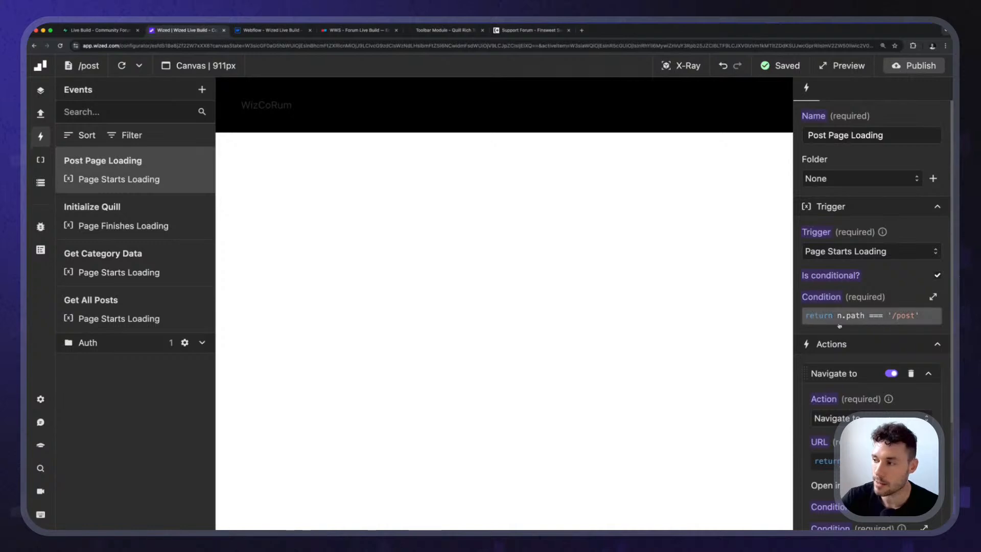
pyautogui.scroll(-3, 839, 326)
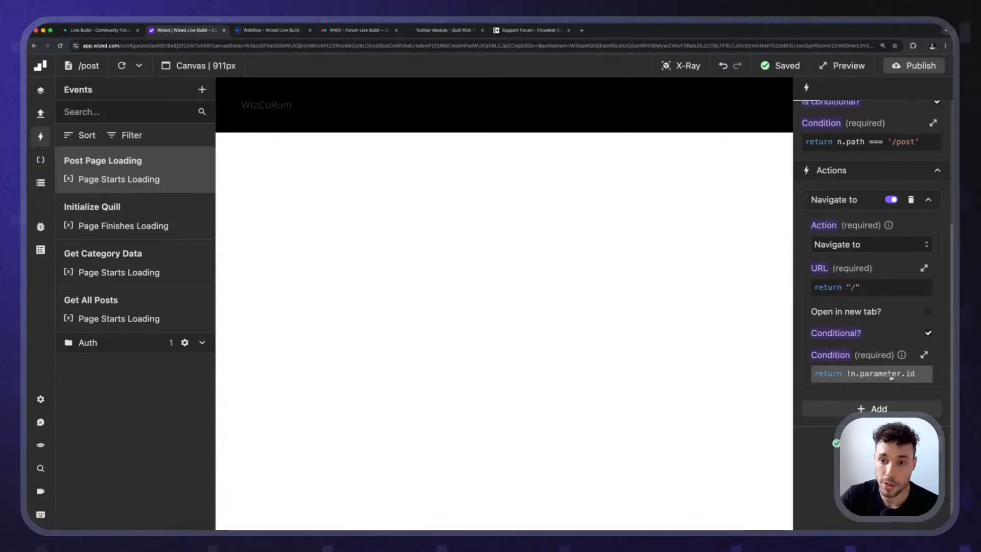
# Delete the id parameter from the canvas URL to test the redirect, and reopen a post from the All posts list.
pyautogui.click(200, 65)
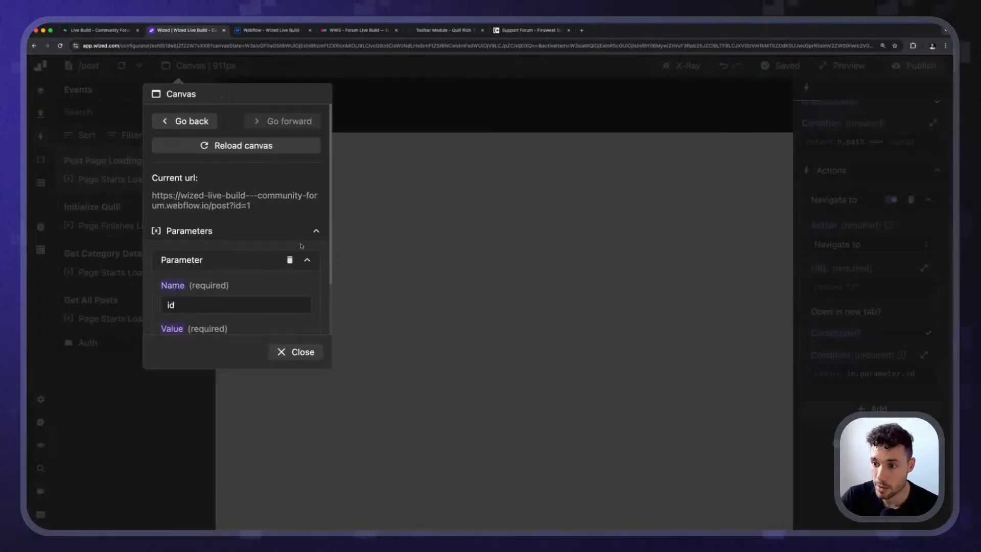
pyautogui.click(289, 259)
pyautogui.click(357, 226)
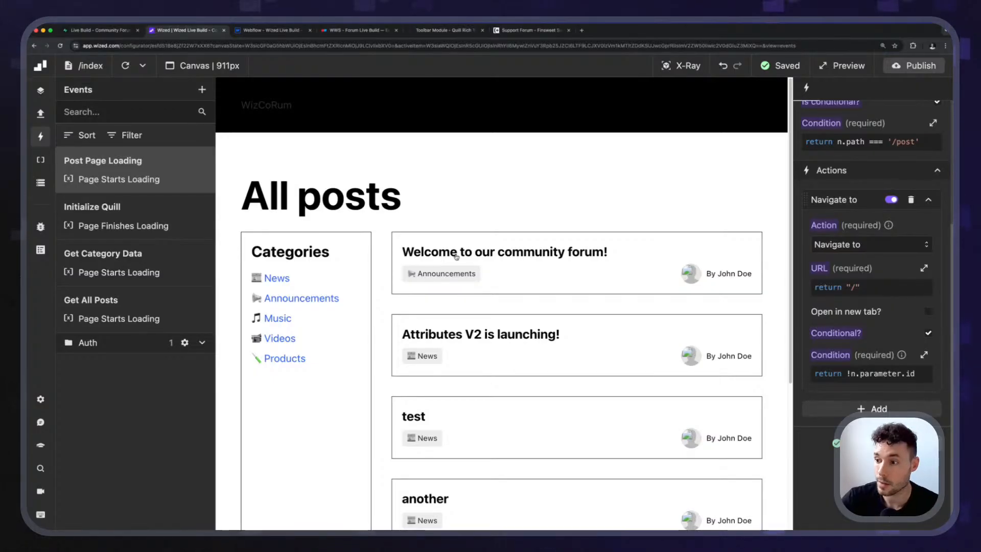
pyautogui.click(420, 317)
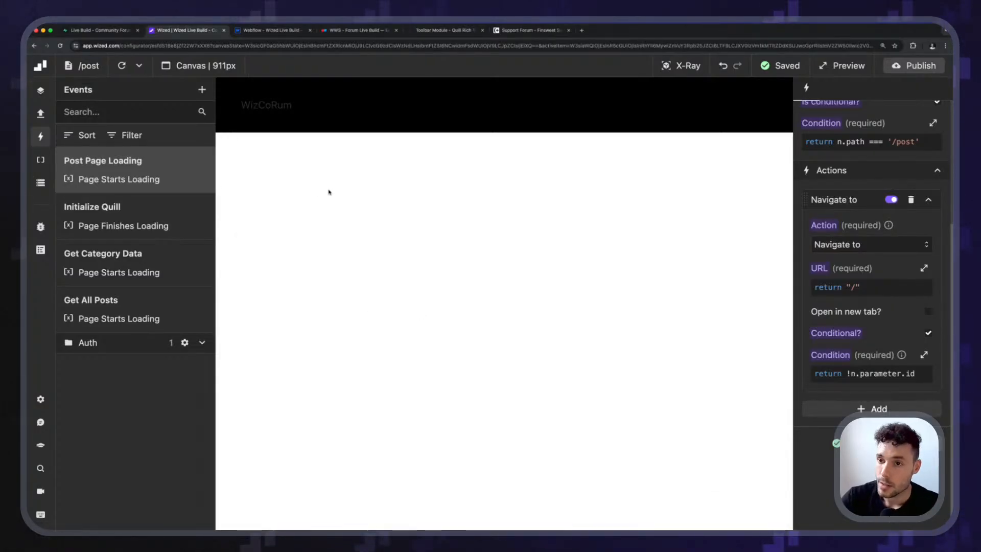
# Add a Perform request action running get_post after the Navigate to action in the Post Page Loading event.
pyautogui.scroll(-1, 894, 270)
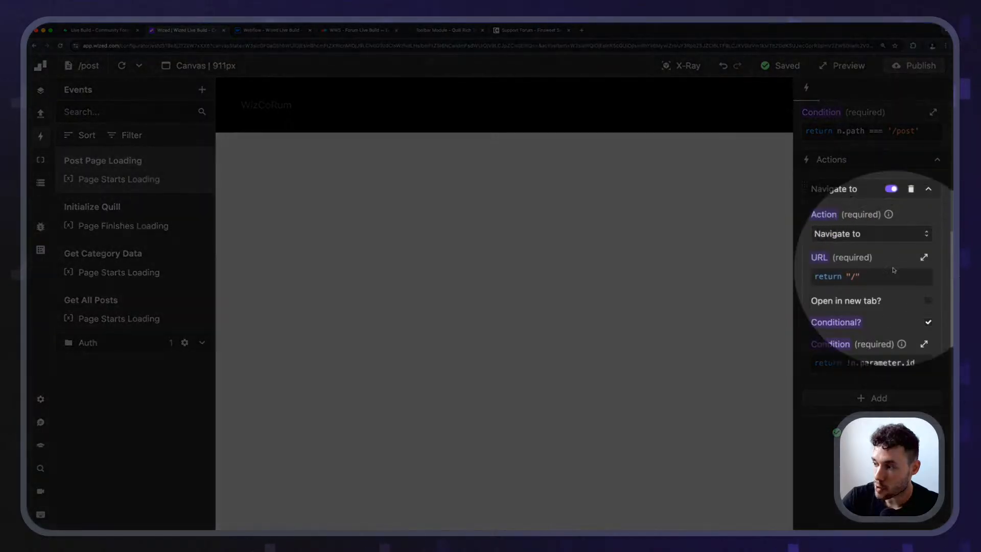
pyautogui.click(872, 398)
pyautogui.scroll(-3, 872, 388)
pyautogui.click(870, 364)
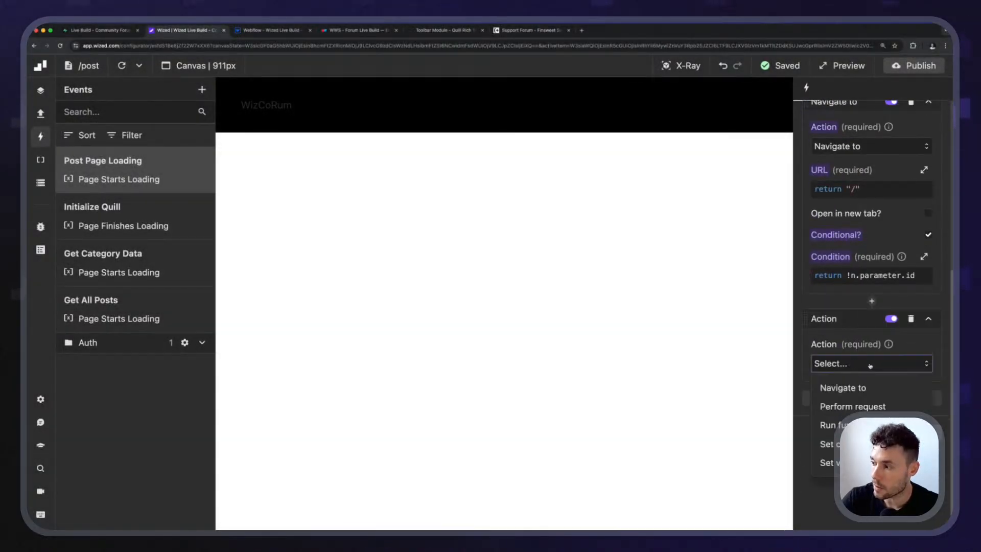
pyautogui.click(853, 406)
pyautogui.click(864, 406)
pyautogui.scroll(-3, 861, 452)
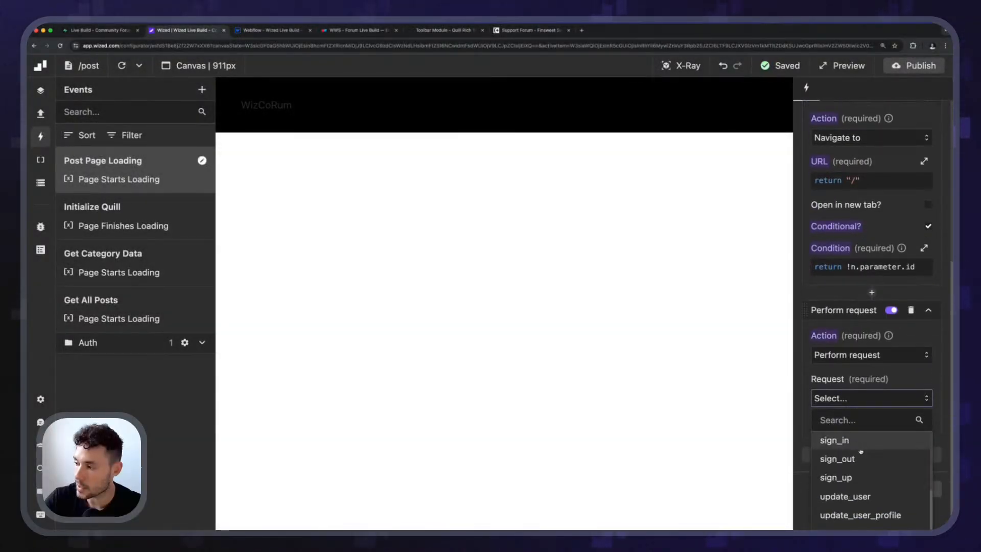
pyautogui.scroll(3, 861, 451)
pyautogui.click(849, 462)
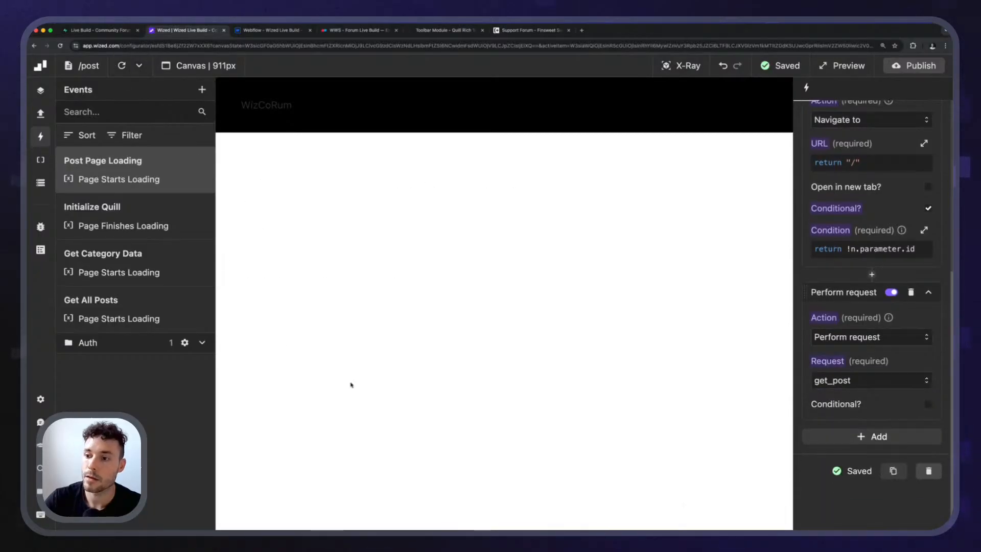
# Test post loading by opening the Testing and final one posts from the All posts list.
pyautogui.click(274, 109)
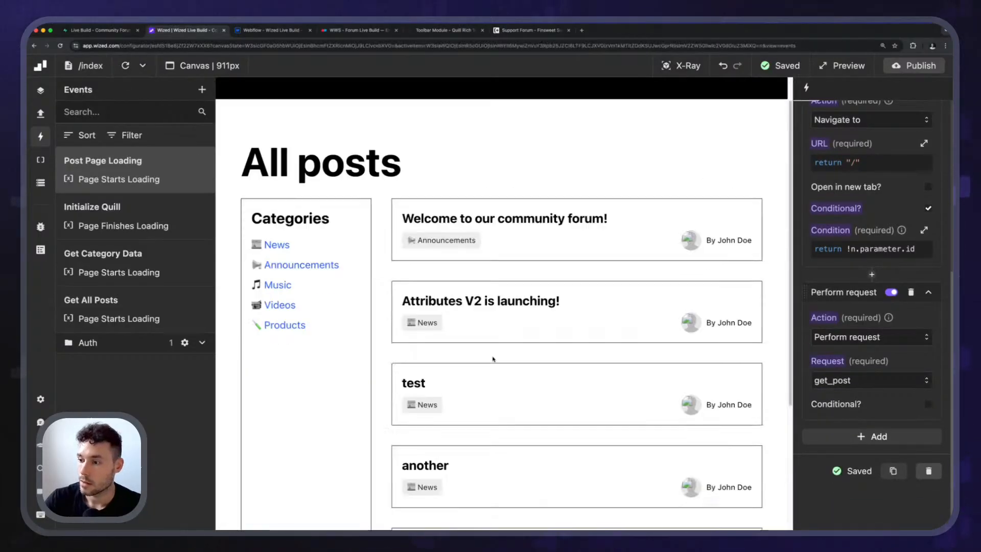
pyautogui.scroll(-4, 462, 397)
pyautogui.click(417, 451)
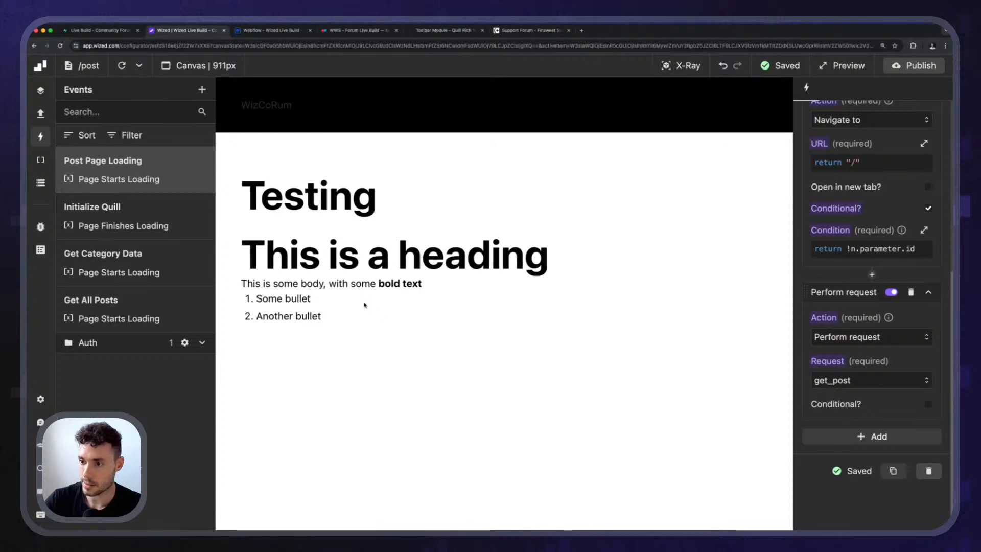
pyautogui.scroll(-5, 526, 400)
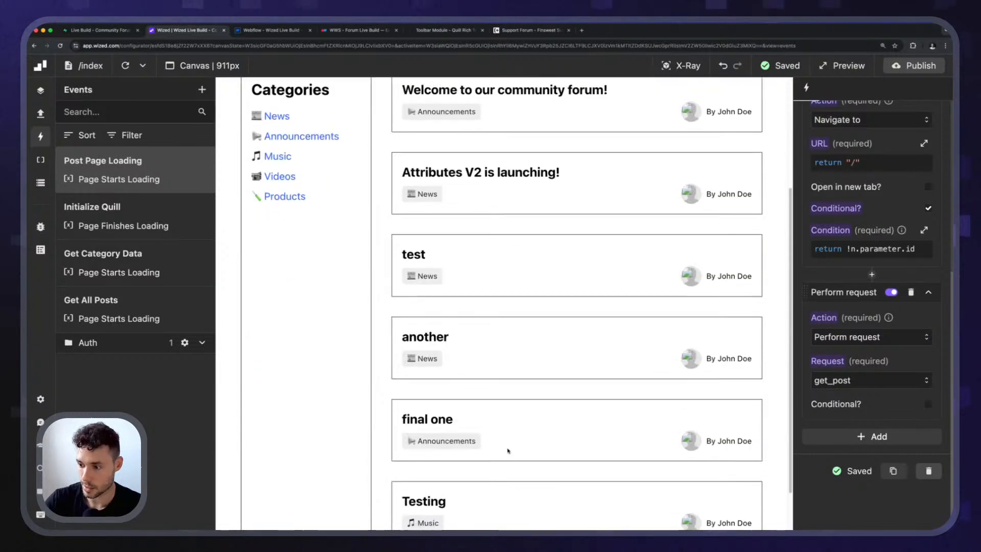
pyautogui.click(438, 367)
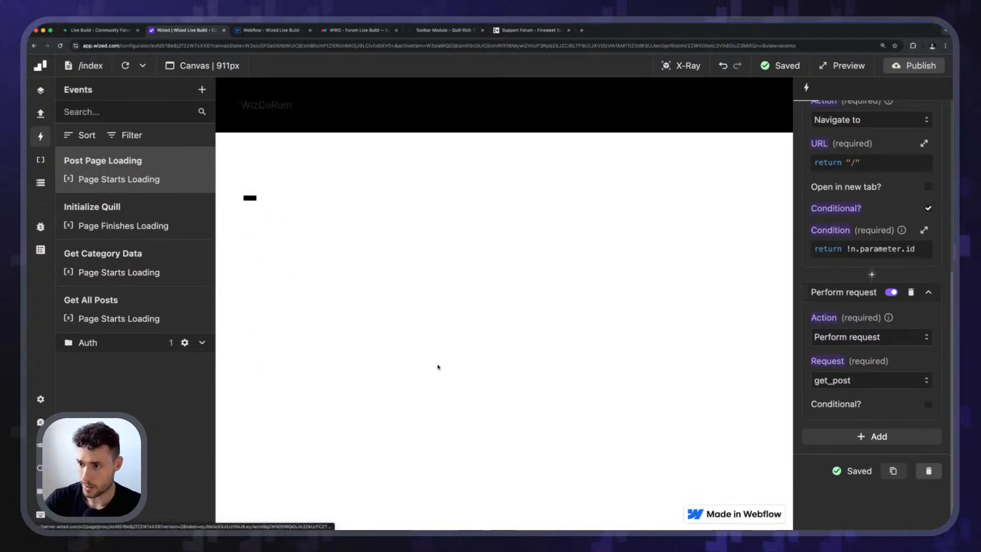
# Return to the All posts list between tests and open the another and test posts.
pyautogui.click(264, 106)
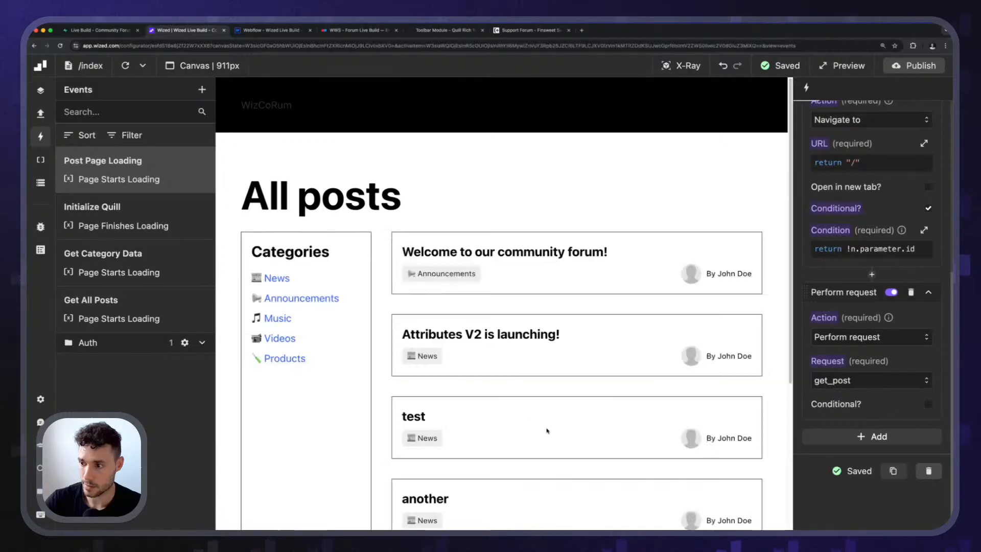
pyautogui.scroll(-5, 547, 432)
pyautogui.click(438, 306)
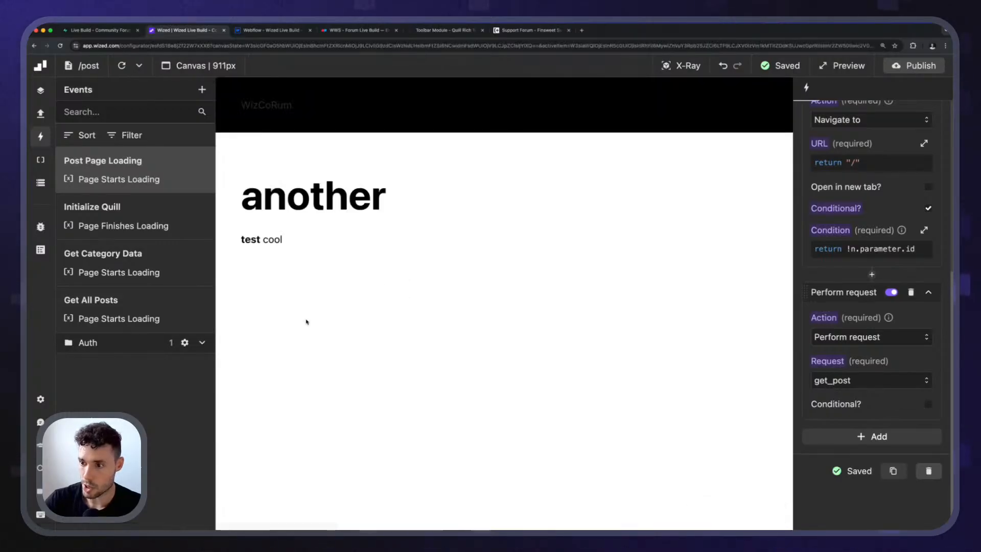
pyautogui.click(263, 107)
pyautogui.scroll(-5, 475, 414)
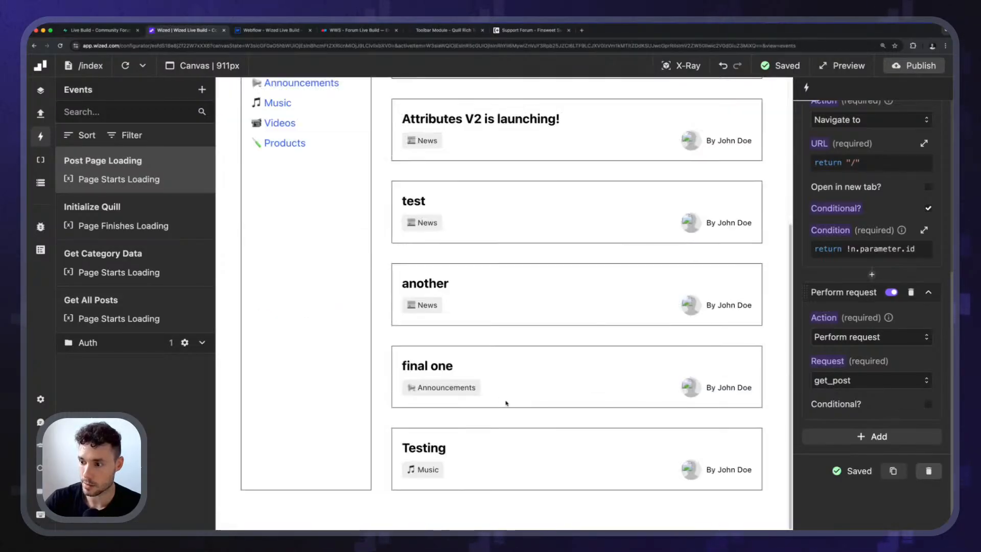
pyautogui.click(419, 209)
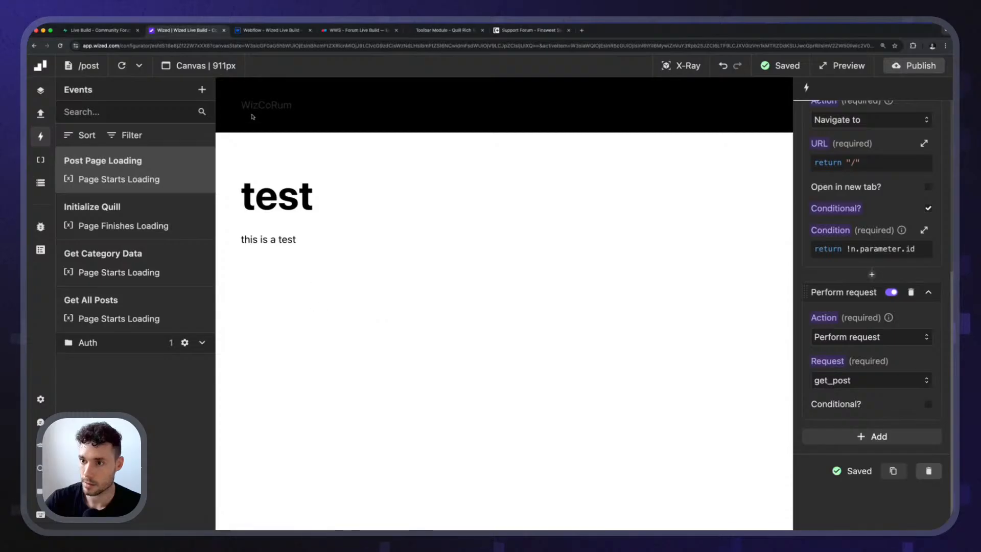
# Go back to the All posts list, look through it and reopen the Testing post.
pyautogui.scroll(-5, 530, 387)
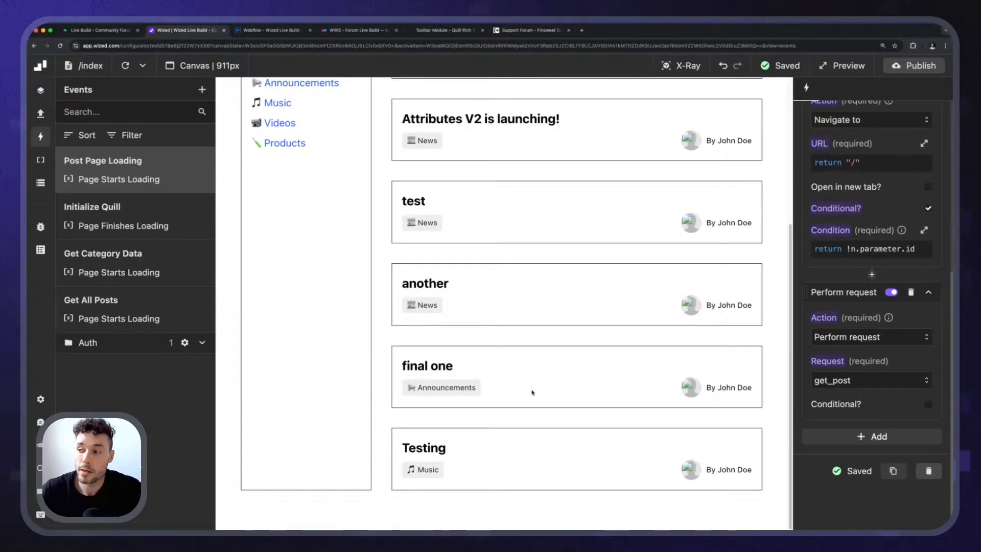
pyautogui.scroll(3, 493, 378)
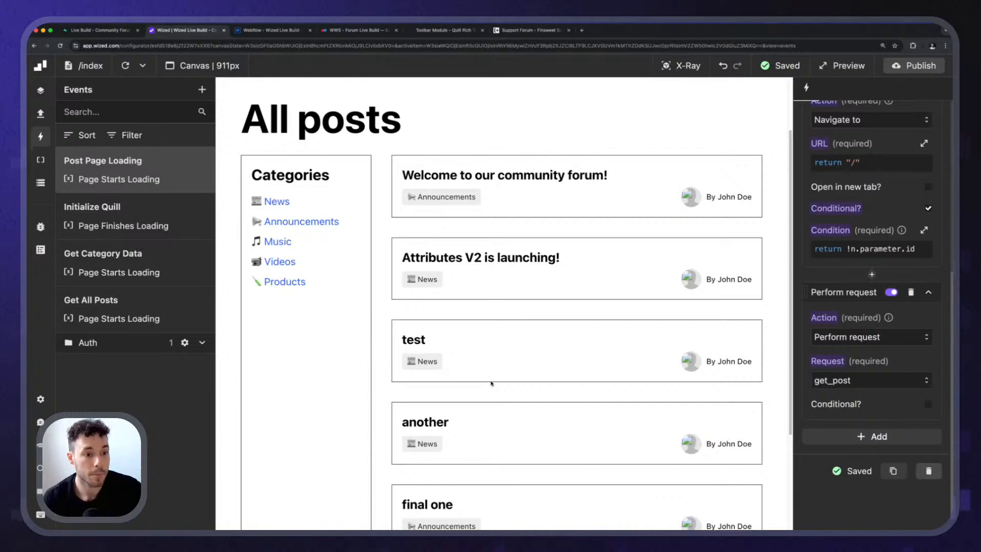
pyautogui.scroll(-3, 585, 381)
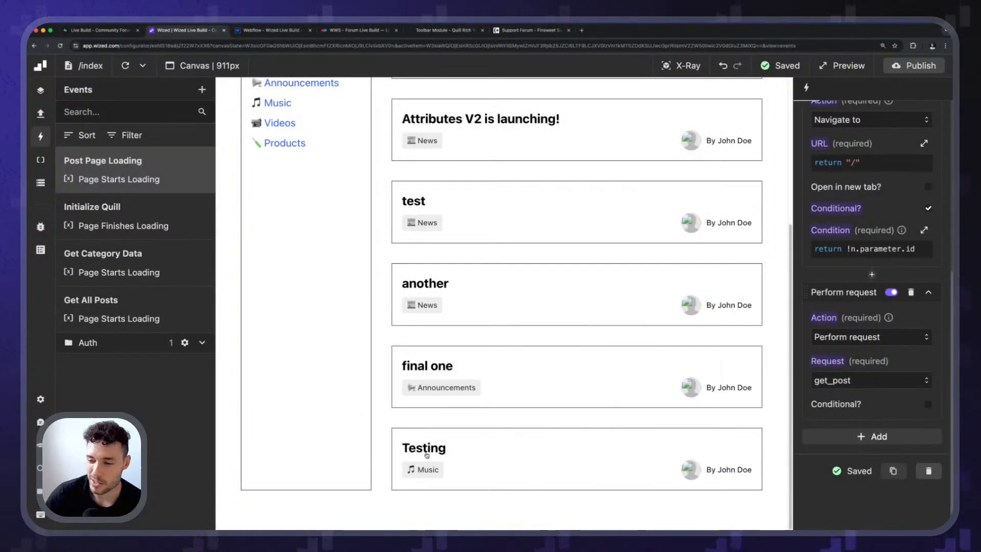
pyautogui.click(448, 445)
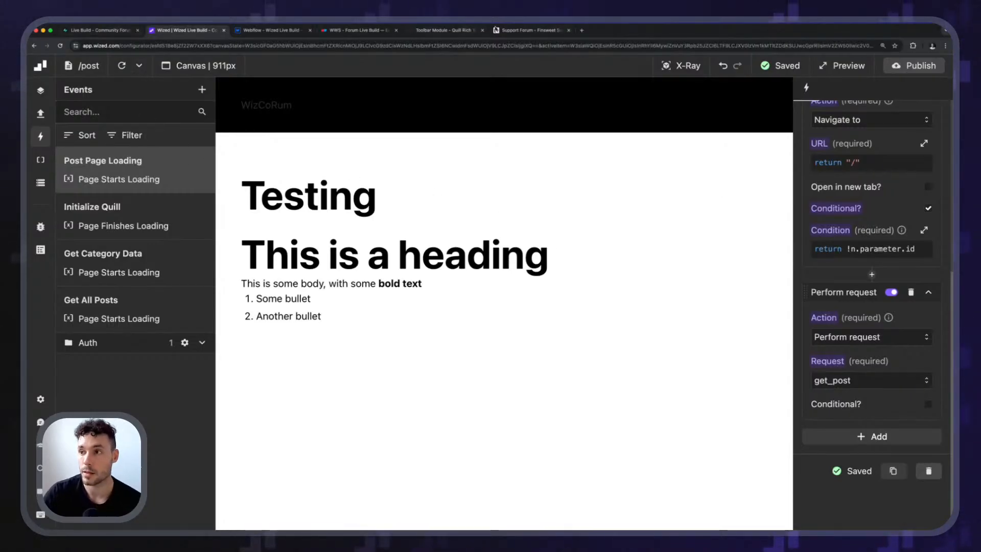
# Switch to the Eraser board and draw a rectangle labelled posts in an empty area of the canvas.
pyautogui.click(352, 30)
pyautogui.scroll(-2, 259, 138)
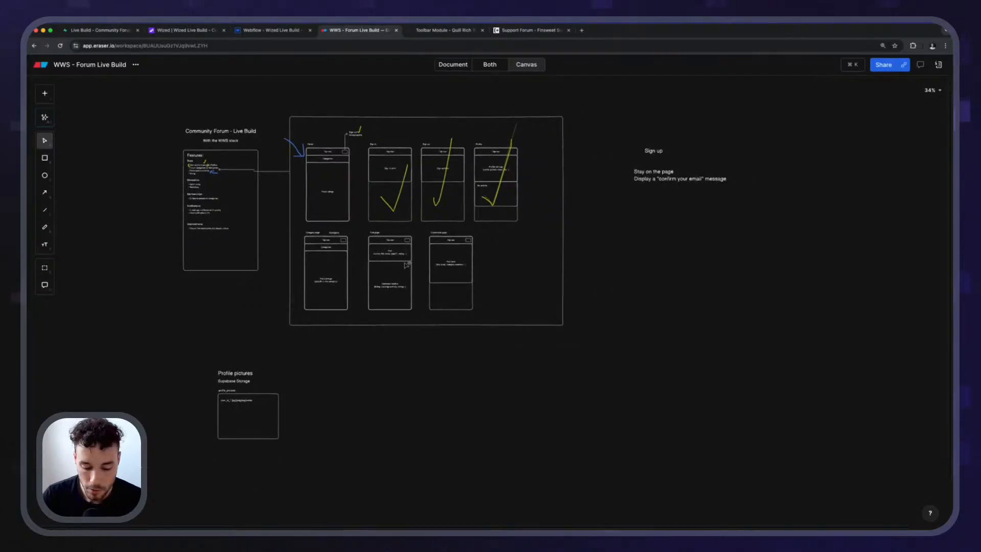
pyautogui.scroll(5, 429, 328)
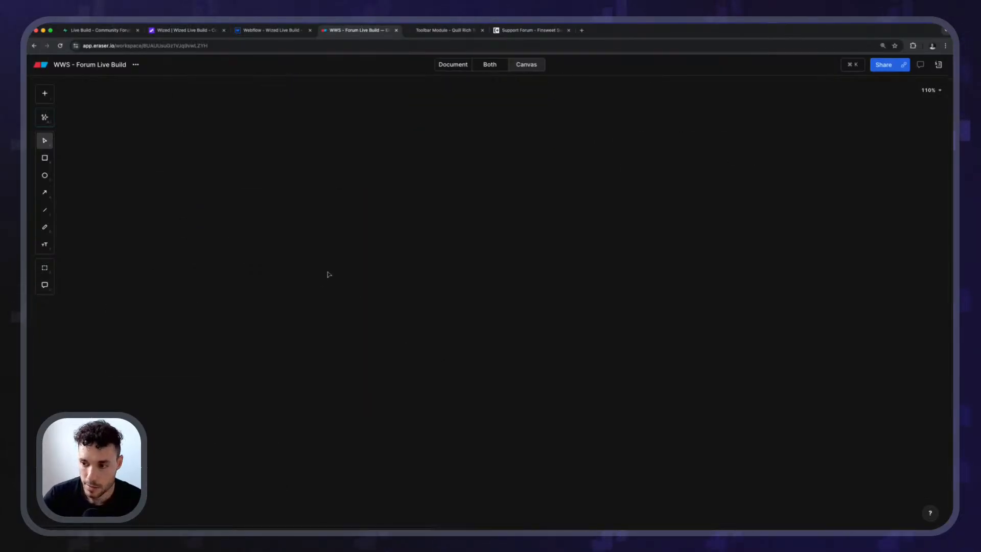
pyautogui.press('r')
pyautogui.click(356, 276)
pyautogui.doubleClick(354, 274)
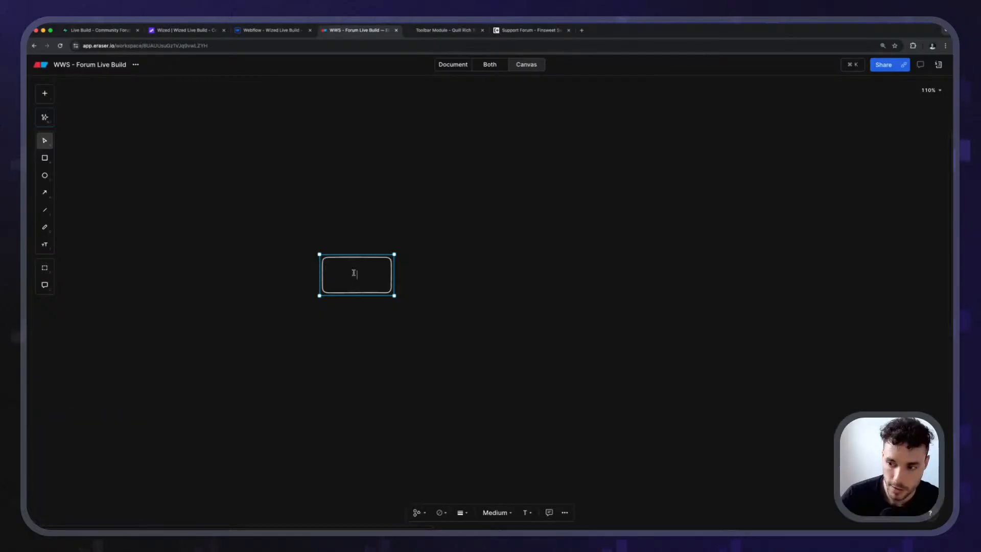
pyautogui.click(353, 343)
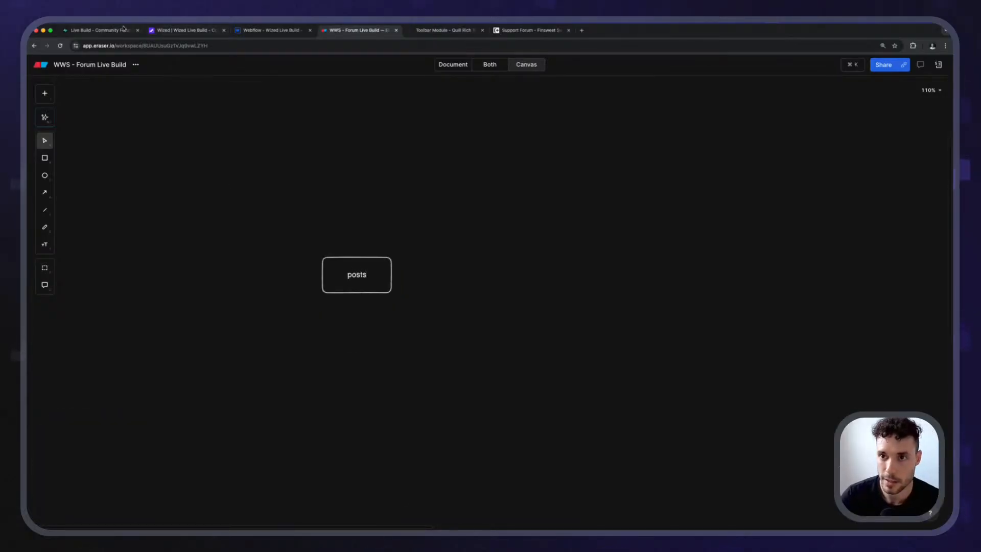
# Duplicate the posts box to its right and relabel the copy users.
pyautogui.scroll(5, 412, 262)
pyautogui.moveTo(281, 272); pyautogui.dragTo(586, 245)
pyautogui.click(316, 310)
pyautogui.click(293, 252)
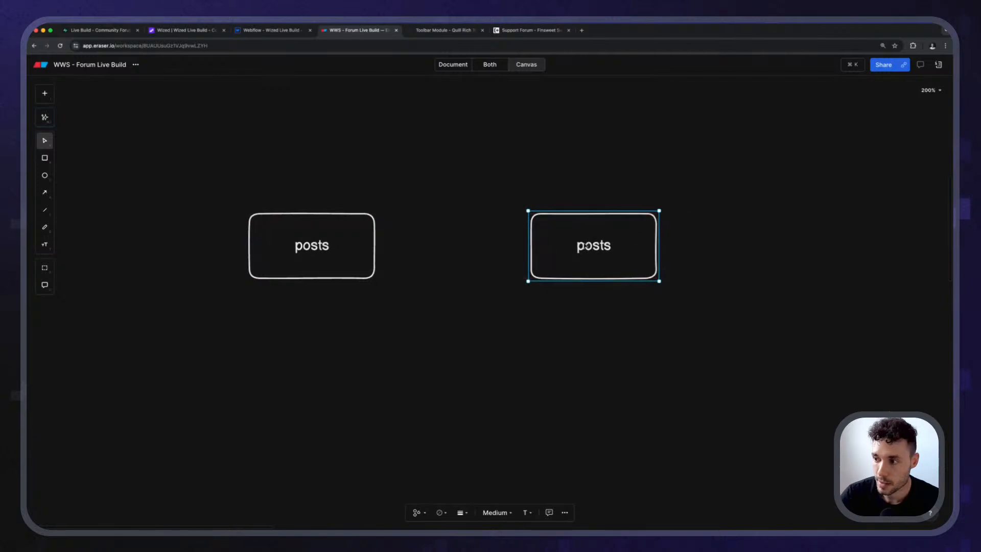
pyautogui.doubleClick(592, 245)
pyautogui.write('users')
pyautogui.click(576, 365)
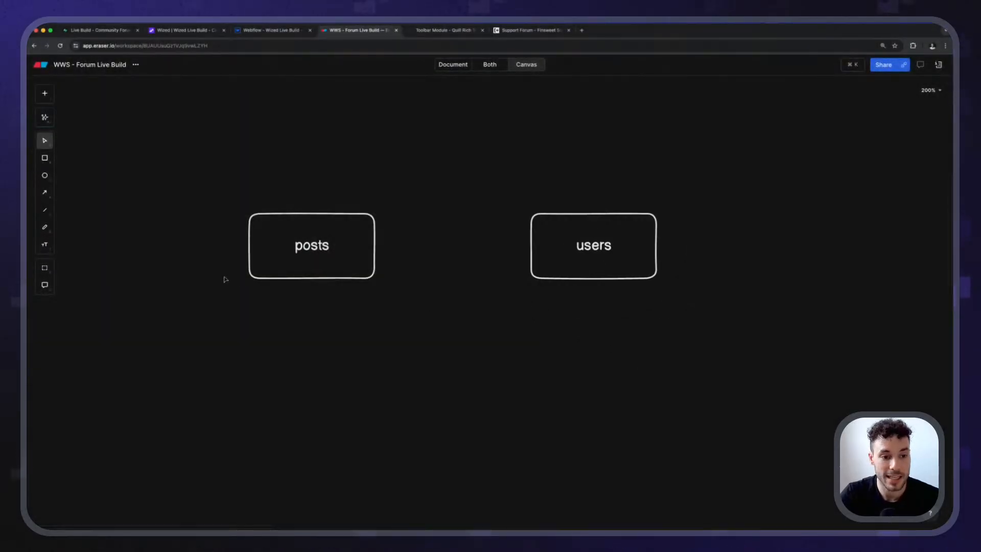
# Switch to Supabase to review the available schemas beside the posts table, and return to Wized.
pyautogui.click(104, 31)
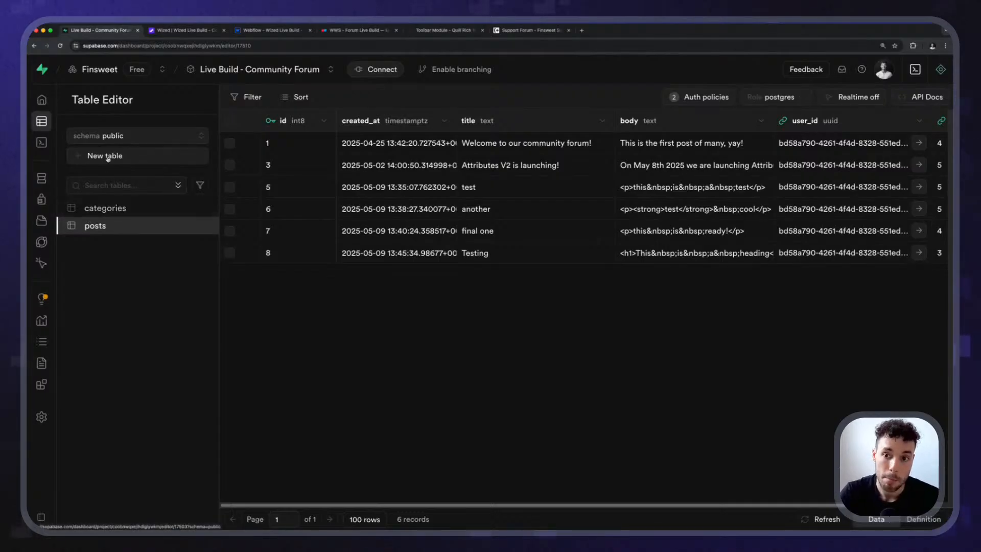
pyautogui.click(131, 135)
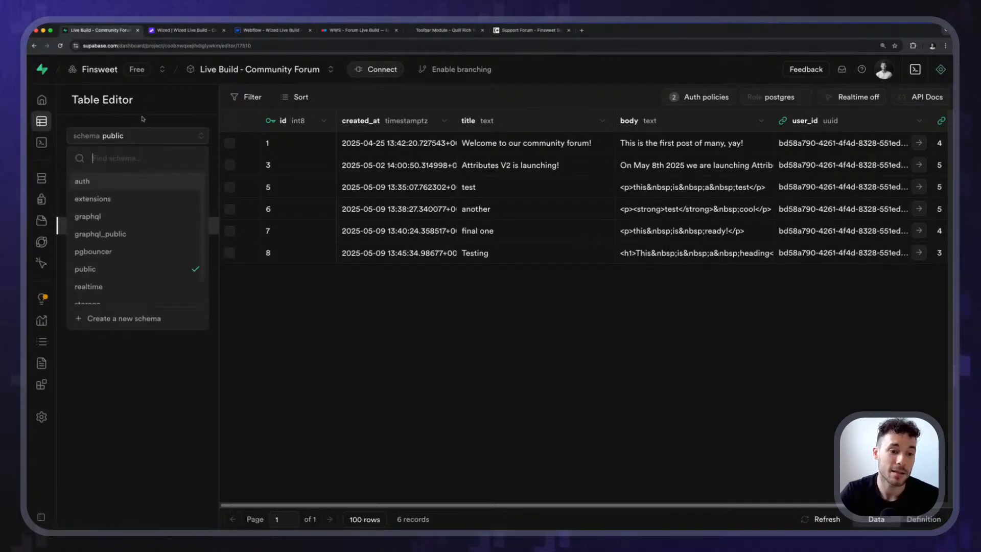
pyautogui.click(138, 132)
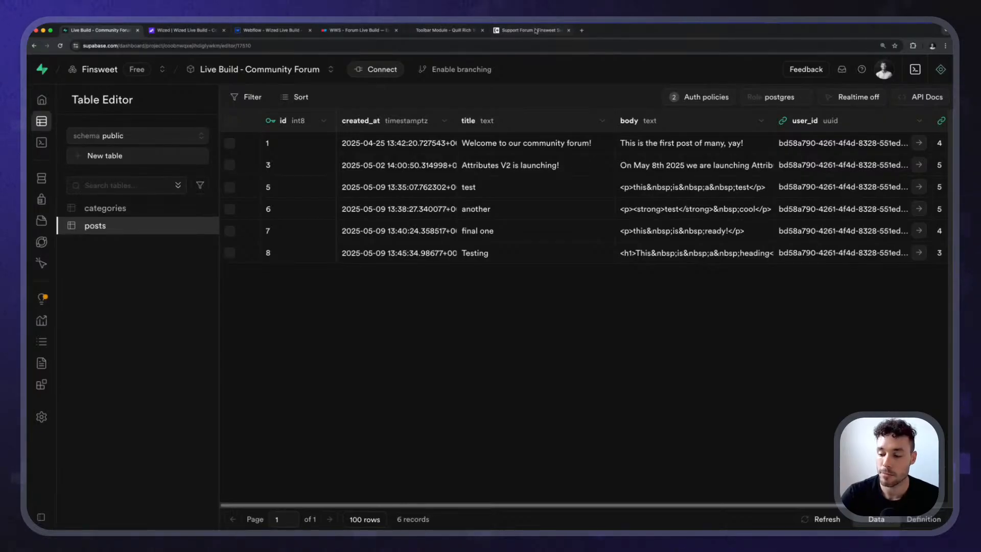
pyautogui.click(184, 30)
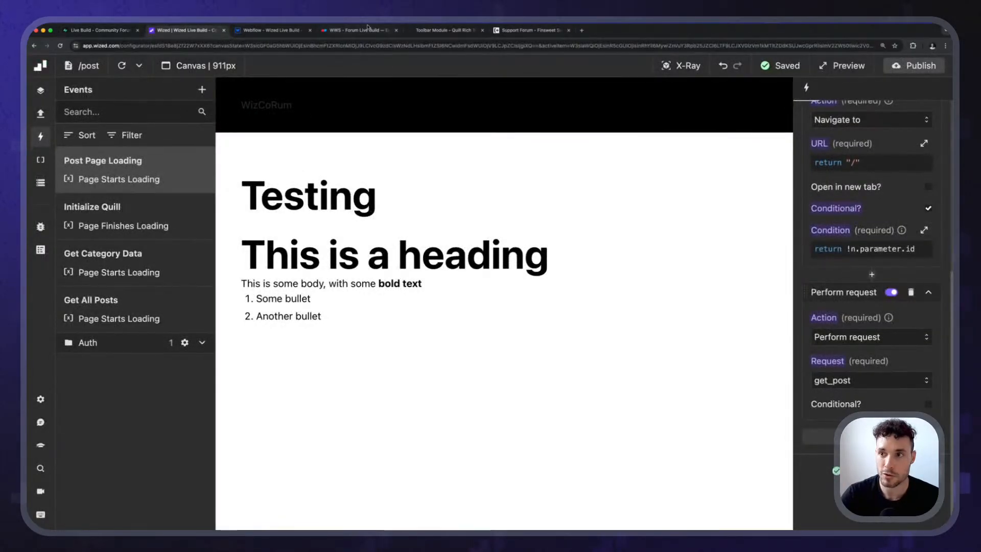
# Switch back to the Eraser board and add the text label public above the posts box.
pyautogui.click(341, 31)
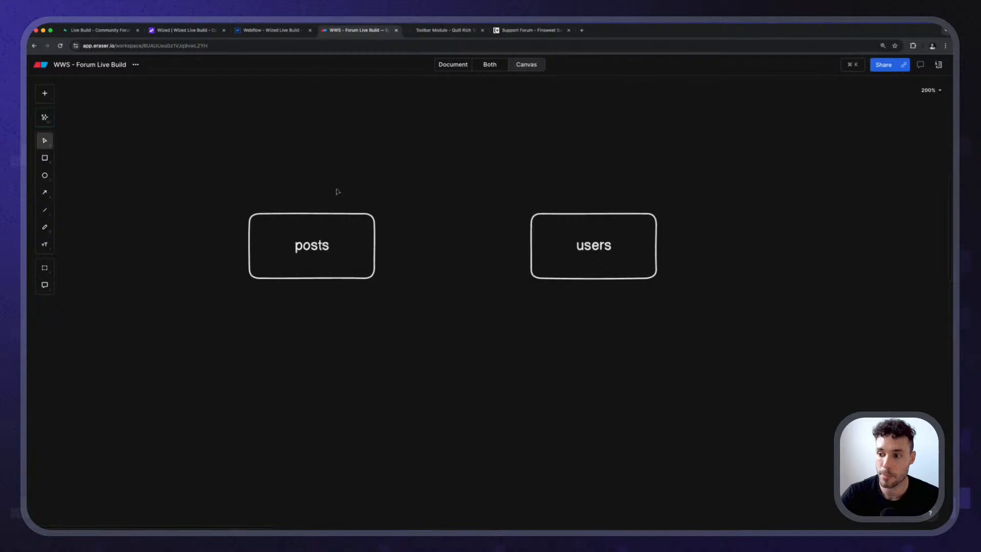
pyautogui.click(334, 248)
pyautogui.moveTo(439, 152); pyautogui.dragTo(782, 341)
pyautogui.moveTo(188, 183); pyautogui.dragTo(460, 323)
pyautogui.press('t')
pyautogui.click(281, 179)
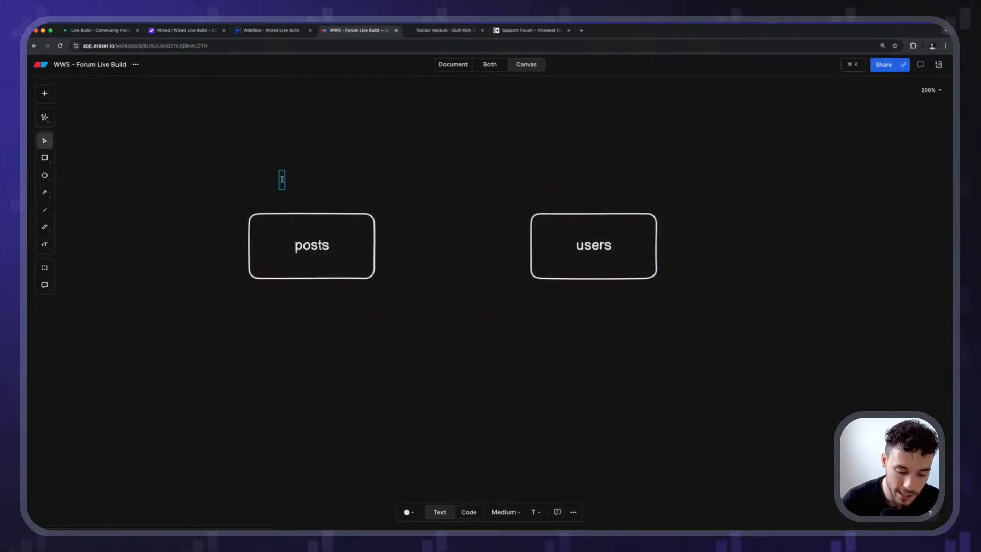
pyautogui.write('public')
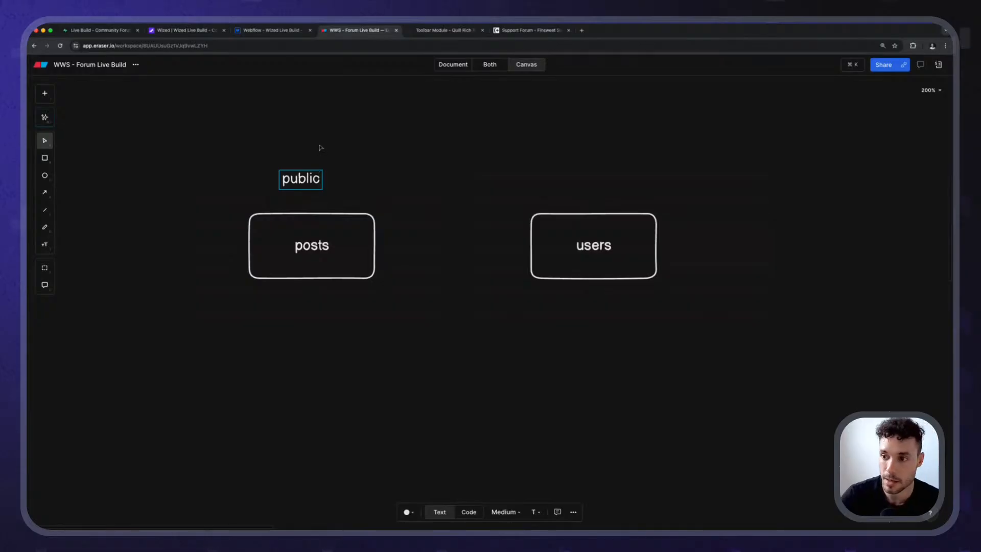
pyautogui.click(320, 147)
# Duplicate the public label above the users box and change its text to auth.
pyautogui.moveTo(309, 183); pyautogui.dragTo(610, 180)
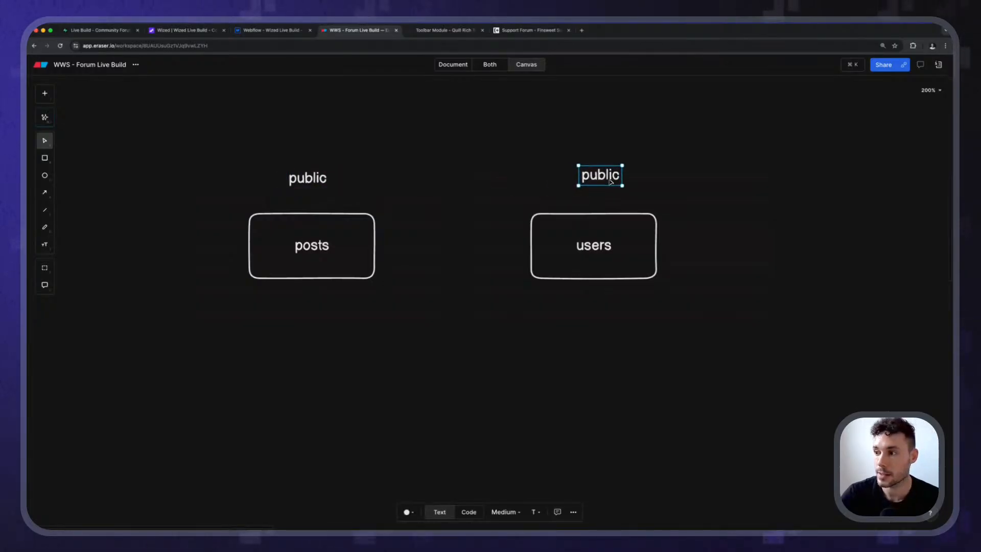
pyautogui.doubleClick(611, 179)
pyautogui.write('auth')
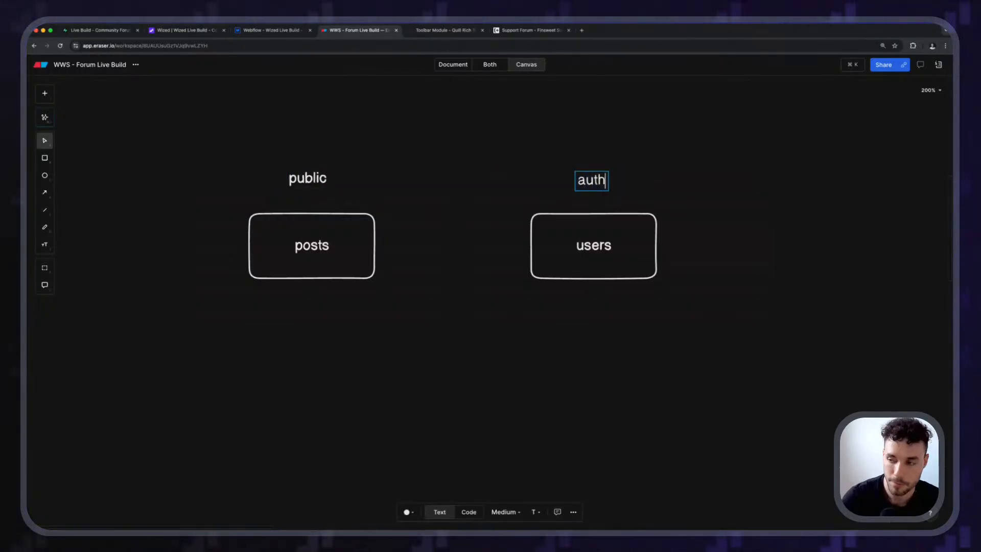
pyautogui.press('Escape')
pyautogui.press('Escape')
# Add user_id as a second line under posts inside the posts box.
pyautogui.click(310, 255)
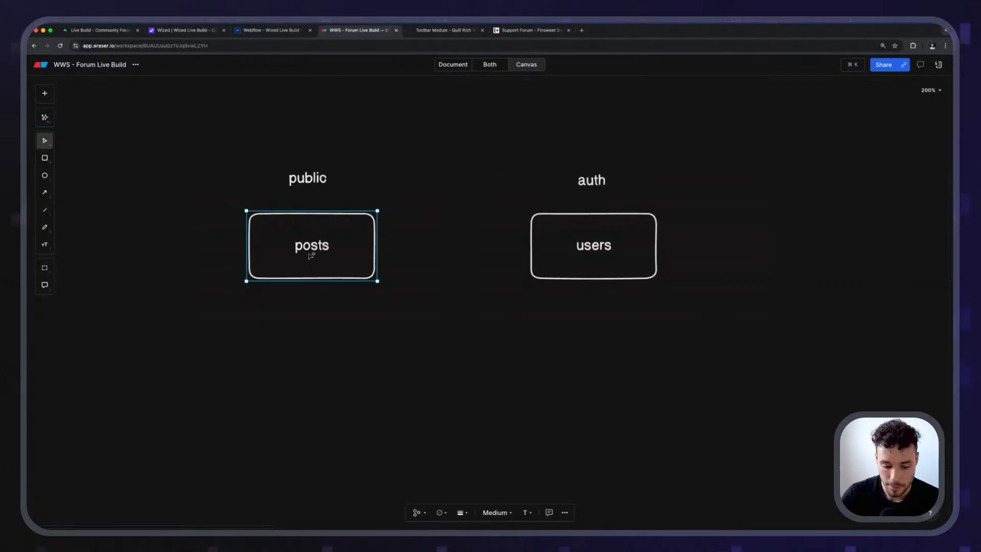
pyautogui.doubleClick(321, 246)
pyautogui.click(332, 246)
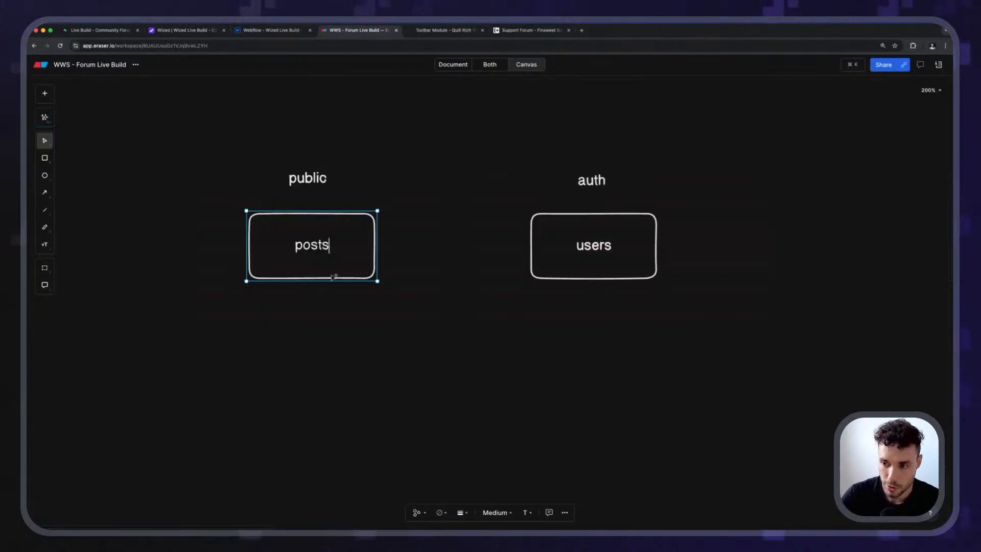
pyautogui.press('Return')
pyautogui.write('user_oid')
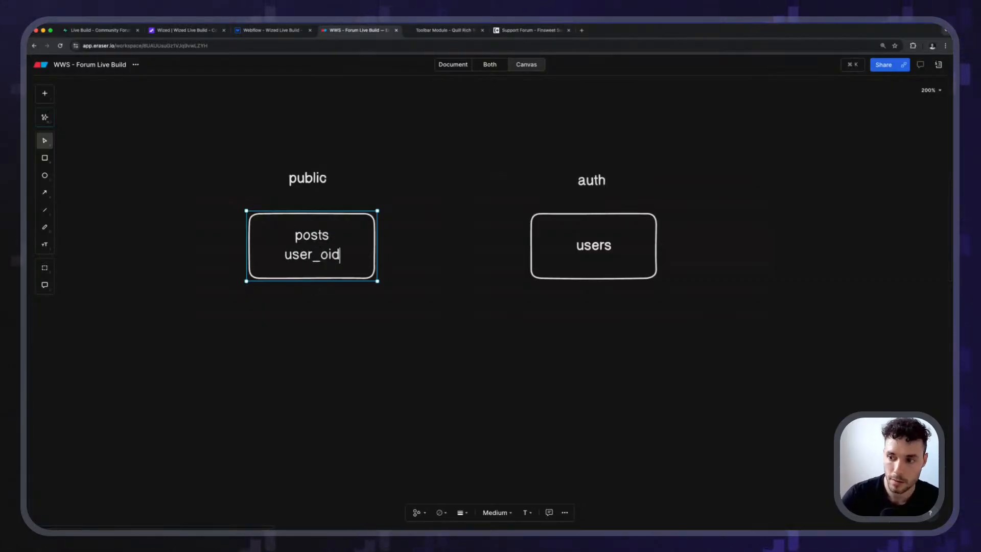
pyautogui.press('BackSpace')
pyautogui.press('BackSpace')
pyautogui.press('BackSpace')
pyautogui.write('id')
pyautogui.click(324, 340)
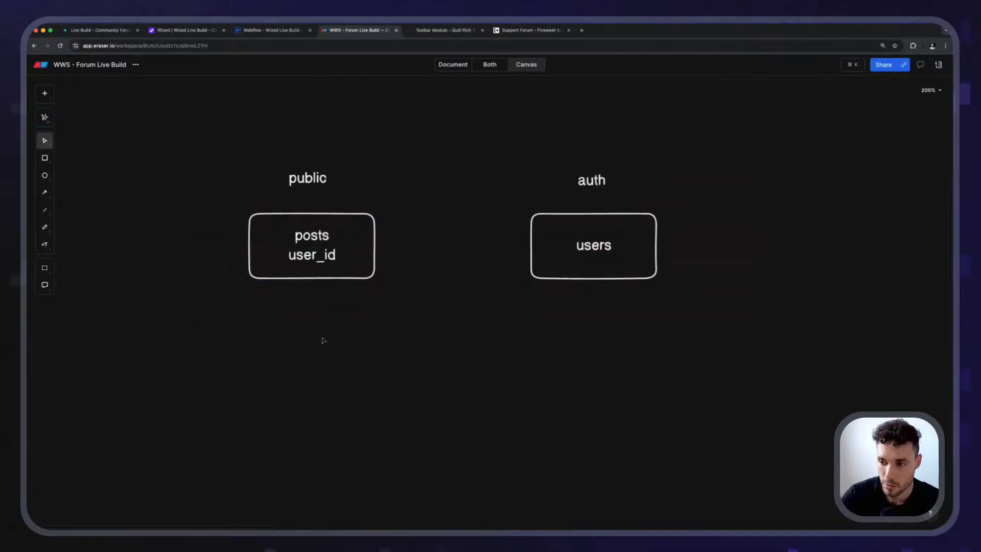
# Draw an arrow from user_id in the posts box to the users box.
pyautogui.press('a')
pyautogui.moveTo(341, 255); pyautogui.dragTo(530, 255)
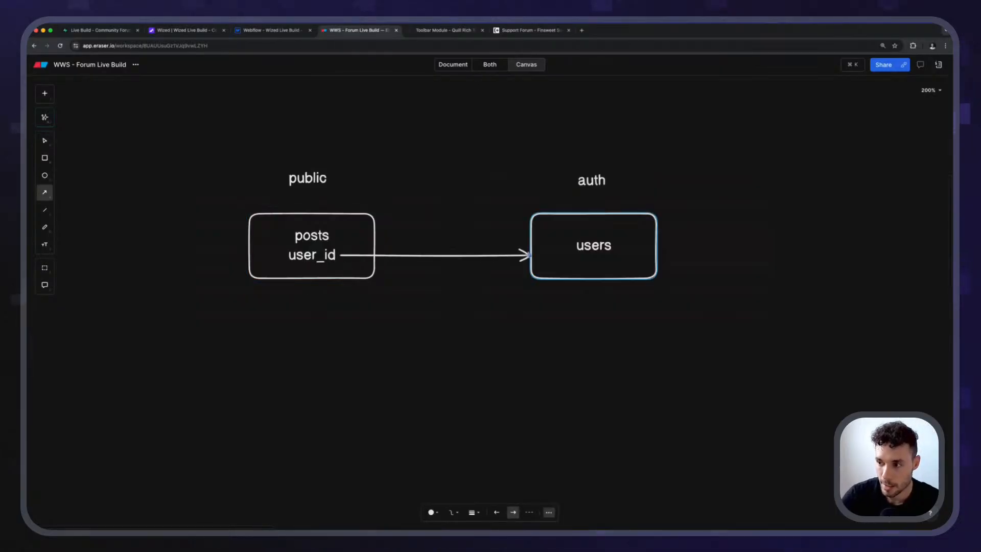
pyautogui.click(302, 196)
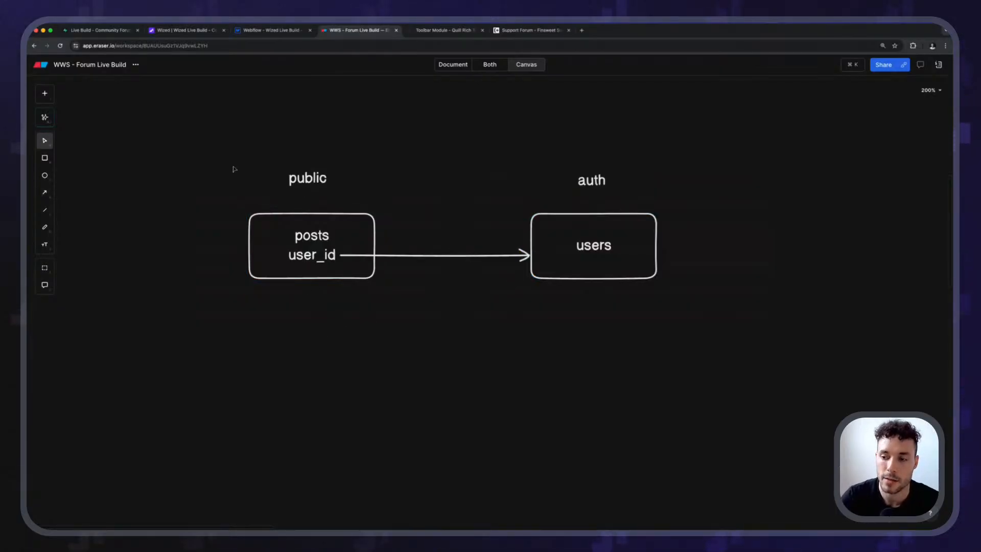
# Draw an arrow from the empty canvas beside the posts box into that box's outer edge.
pyautogui.hscroll(-5, 274, 230)
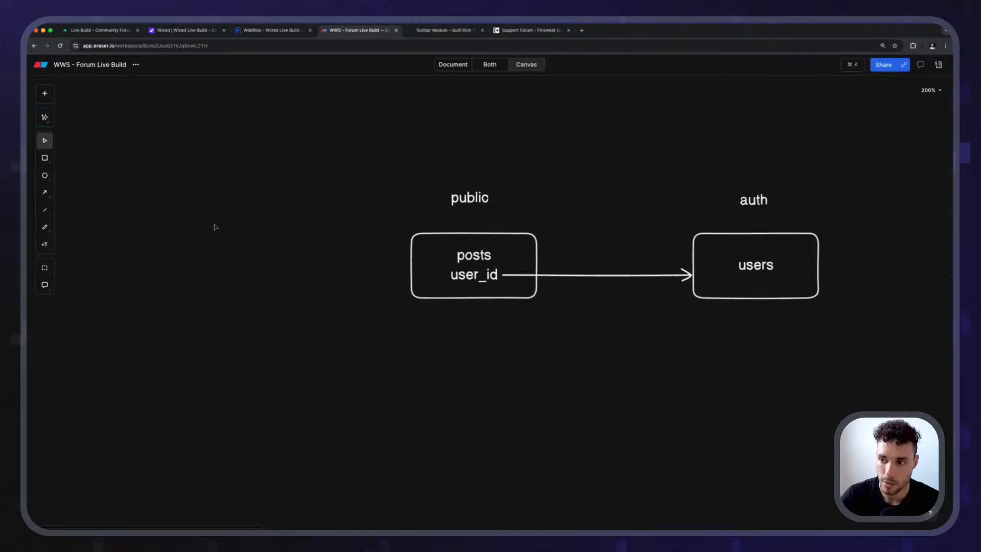
pyautogui.press('a')
pyautogui.moveTo(192, 257)
pyautogui.mouseDown()
pyautogui.moveTo(504, 272)
pyautogui.moveTo(417, 266)
pyautogui.mouseUp()
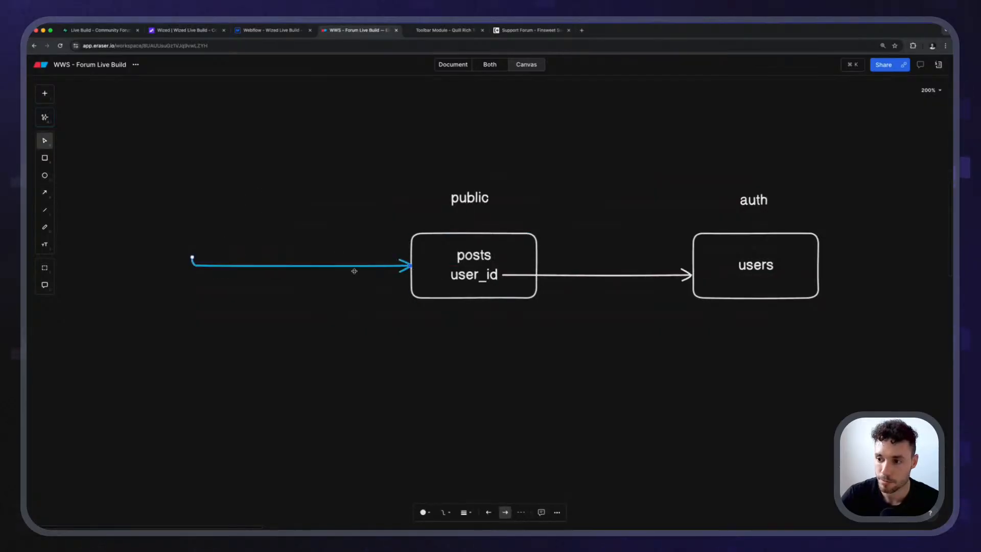
# Add a two-line text label reading post data and user at the start of the arrow entering the posts box.
pyautogui.doubleClick(145, 232)
pyautogui.write('post d')
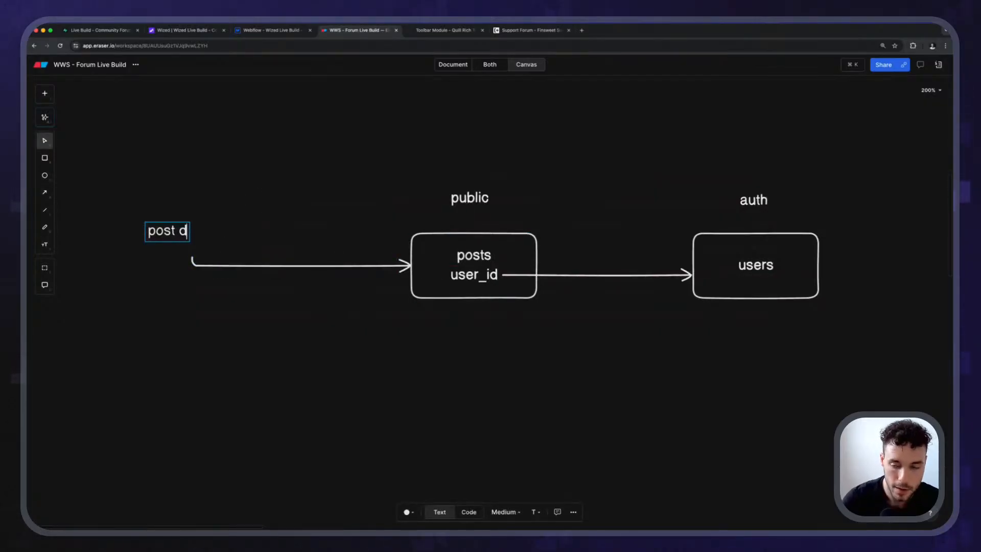
pyautogui.write('ata')
pyautogui.press('Return')
pyautogui.write('u')
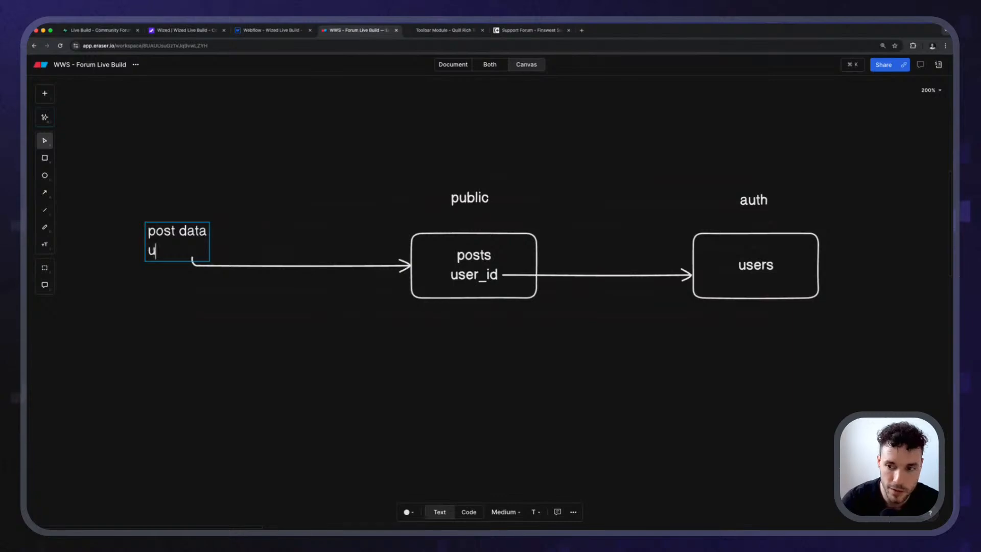
pyautogui.write('ser')
pyautogui.press('Escape')
pyautogui.moveTo(192, 256); pyautogui.dragTo(175, 249)
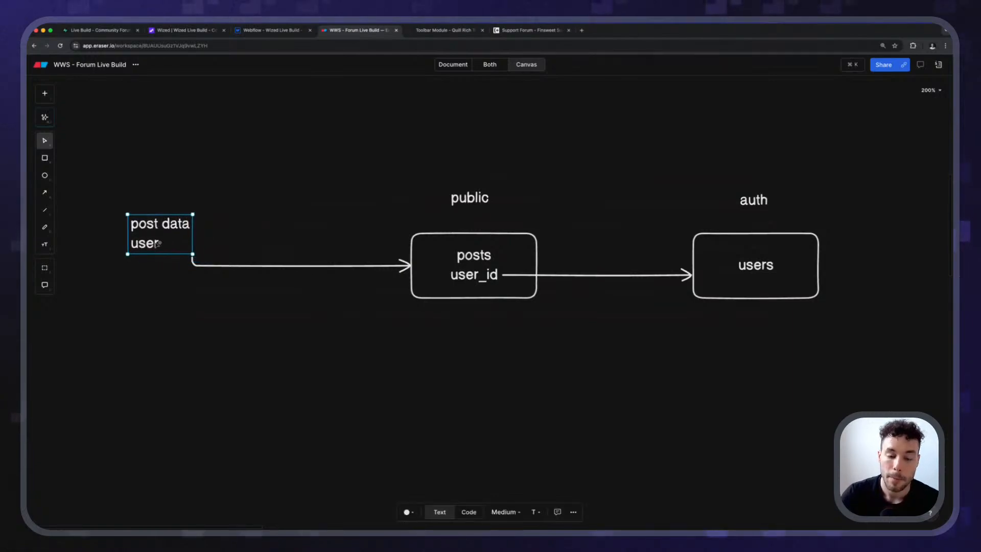
pyautogui.click(162, 270)
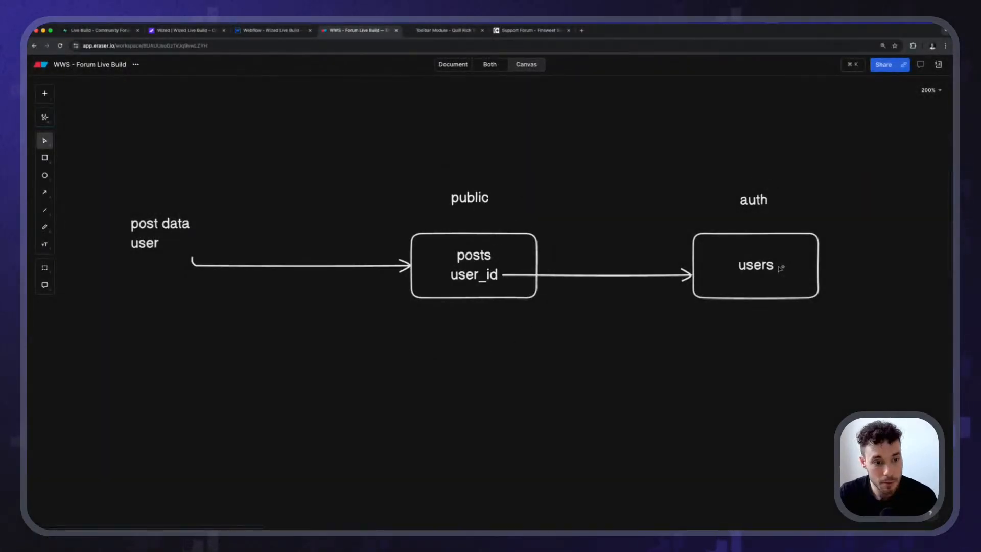
# Delete the arrow between user_id and the users box.
pyautogui.click(564, 276)
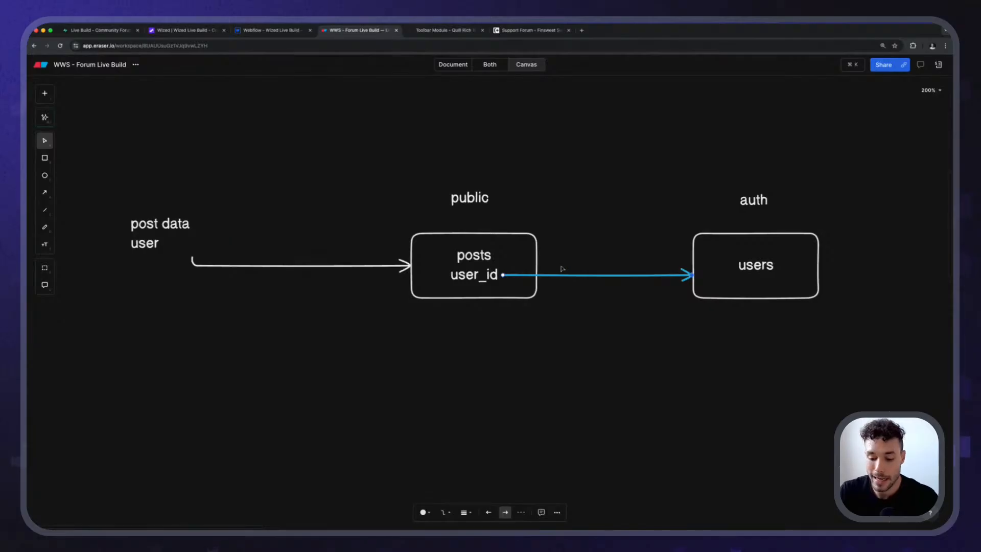
pyautogui.press('Delete')
# Duplicate the posts box into the space below, between posts and users, and change the copy's text to profiles.
pyautogui.click(496, 286)
pyautogui.moveTo(492, 286); pyautogui.dragTo(603, 426)
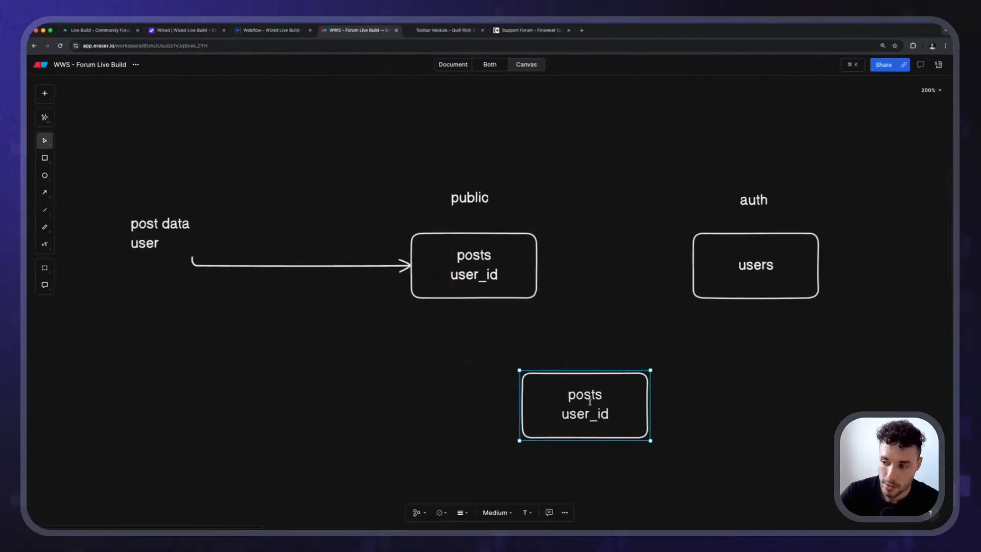
pyautogui.doubleClick(590, 402)
pyautogui.write('profiles')
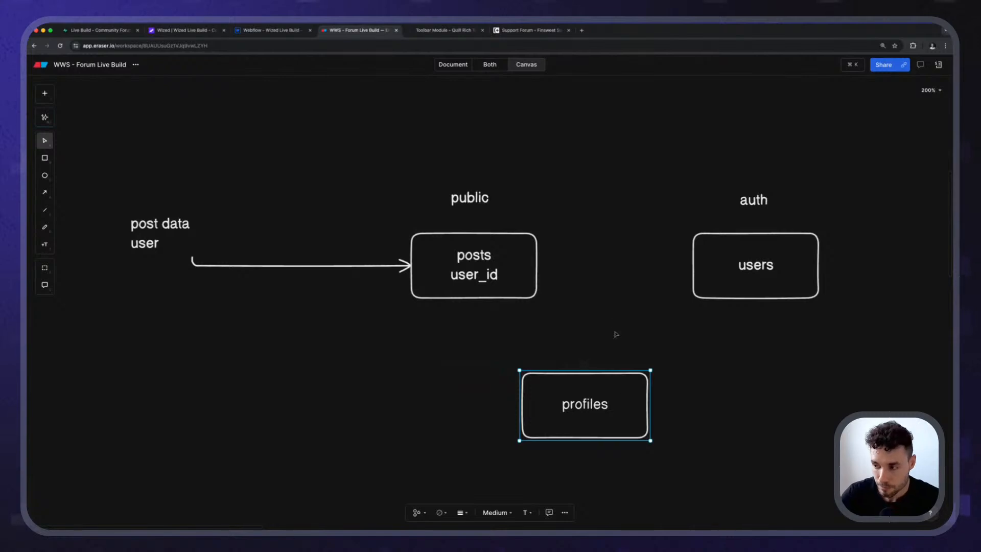
pyautogui.click(616, 335)
pyautogui.moveTo(539, 416); pyautogui.dragTo(545, 414)
pyautogui.click(587, 330)
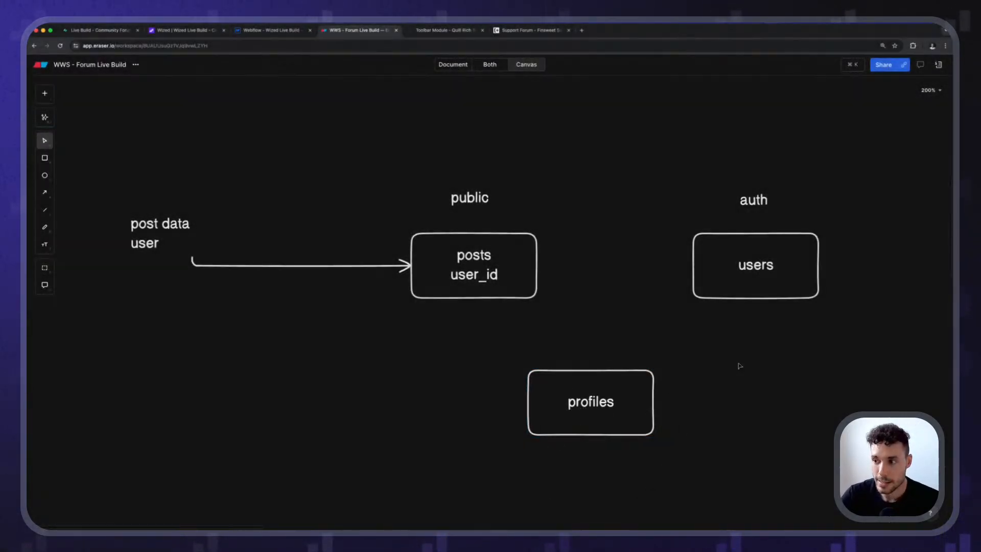
# Start a text list below the users box with id as its first line.
pyautogui.hscroll(5, 716, 370)
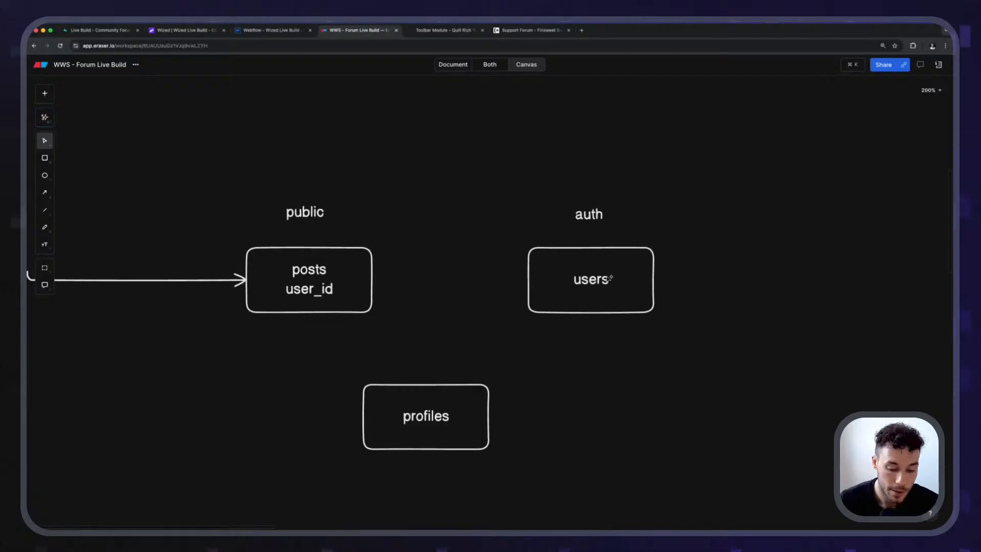
pyautogui.press('t')
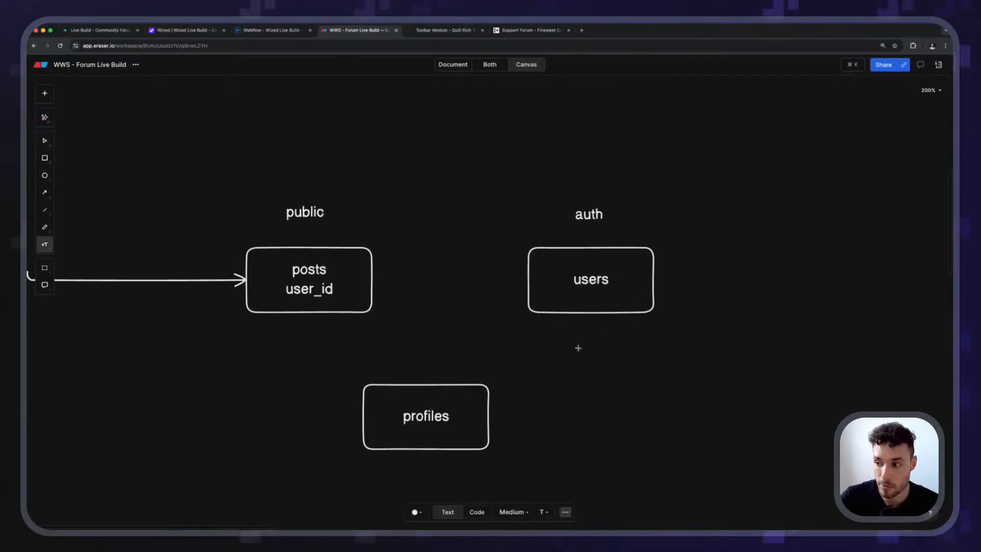
pyautogui.click(565, 368)
pyautogui.write('user')
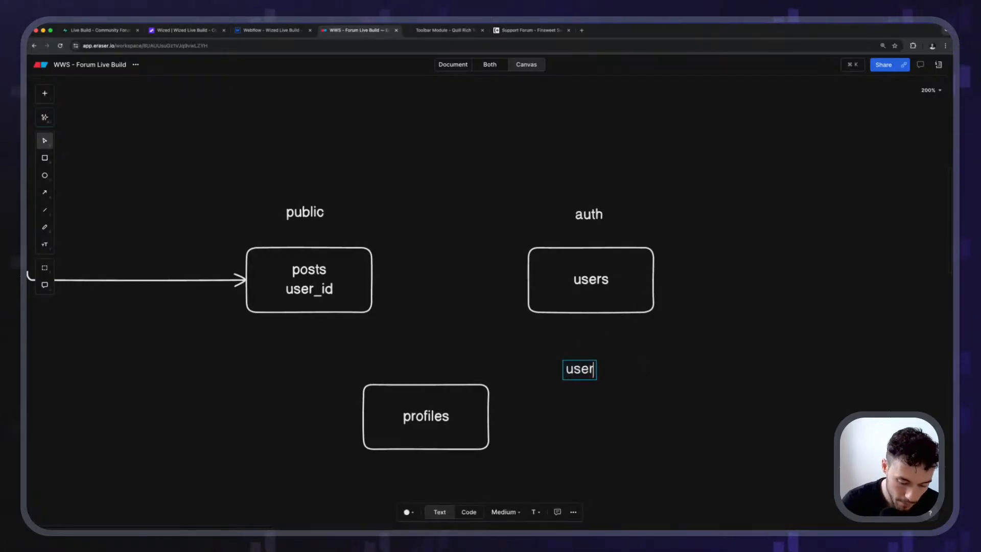
pyautogui.write('_id')
pyautogui.press('BackSpace')
pyautogui.press('BackSpace')
pyautogui.press('BackSpace')
pyautogui.press('BackSpace')
pyautogui.press('BackSpace')
pyautogui.press('BackSpace')
pyautogui.press('BackSpace')
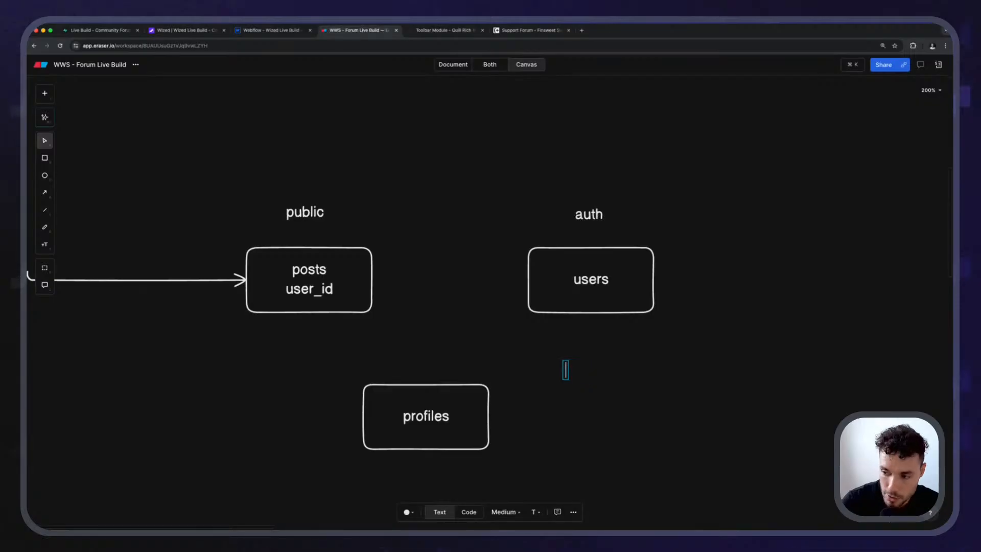
pyautogui.write('id')
pyautogui.press('BackSpace')
pyautogui.press('BackSpace')
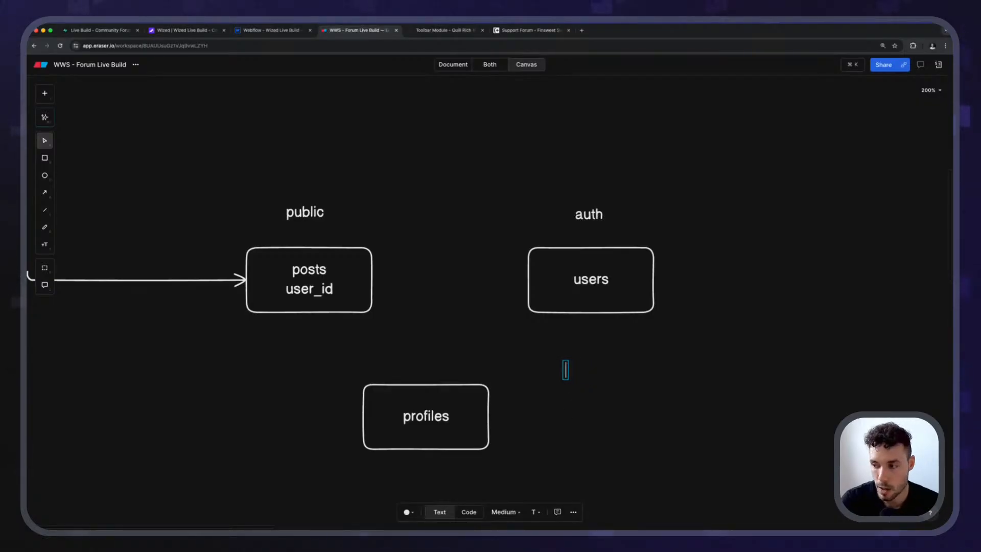
pyautogui.write('id')
pyautogui.press('Return')
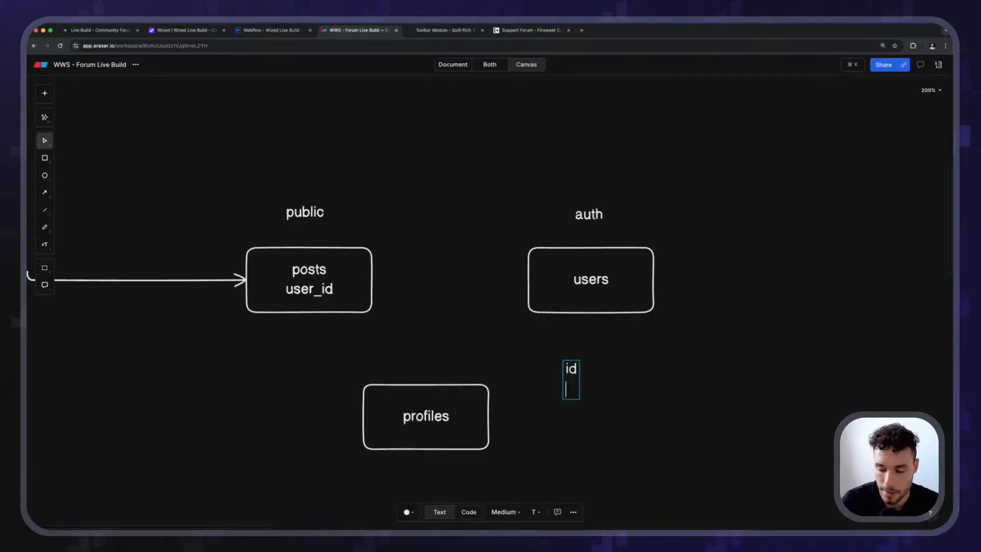
# Extend the text list under id with the lines username, profile picture and birthday.
pyautogui.write('username')
pyautogui.press('Return')
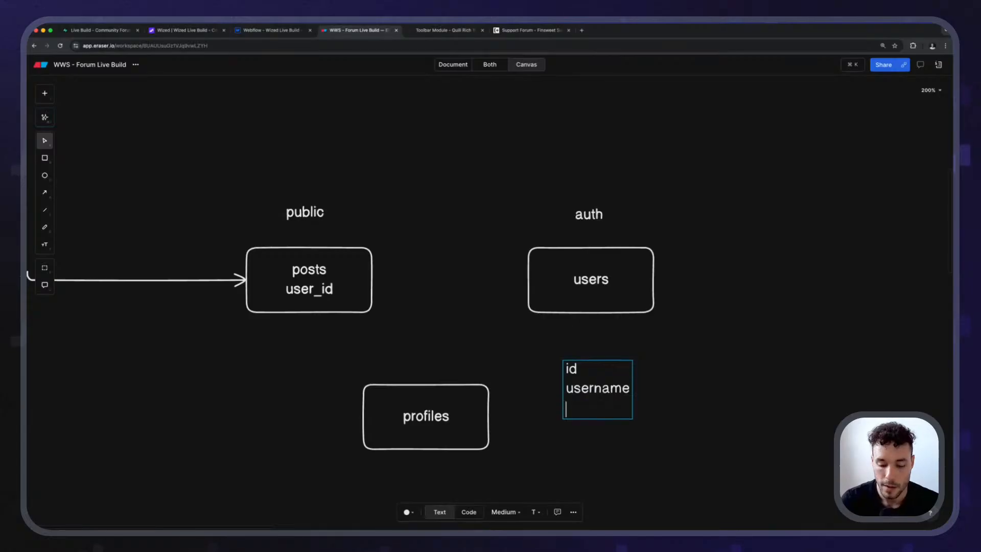
pyautogui.write('profile pr')
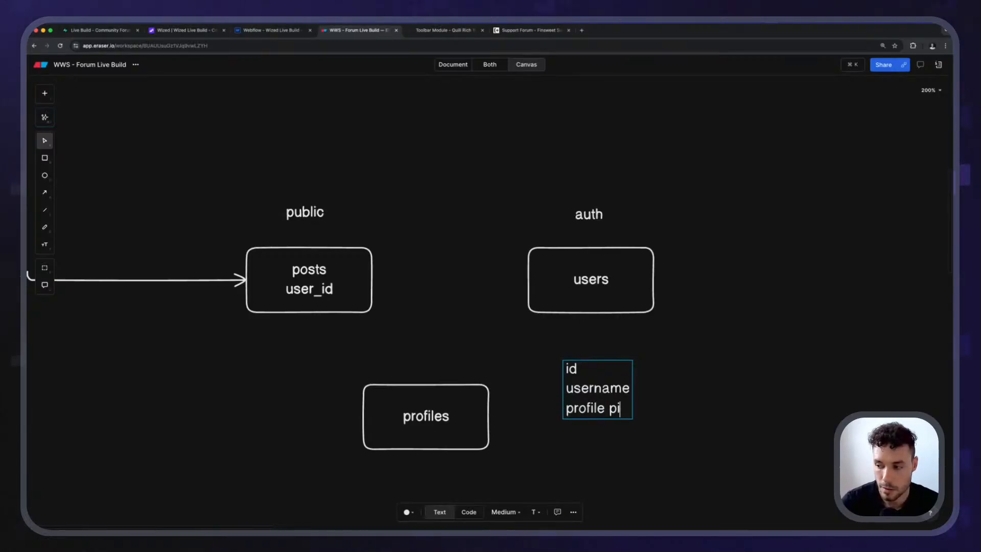
pyautogui.write('cture')
pyautogui.press('Return')
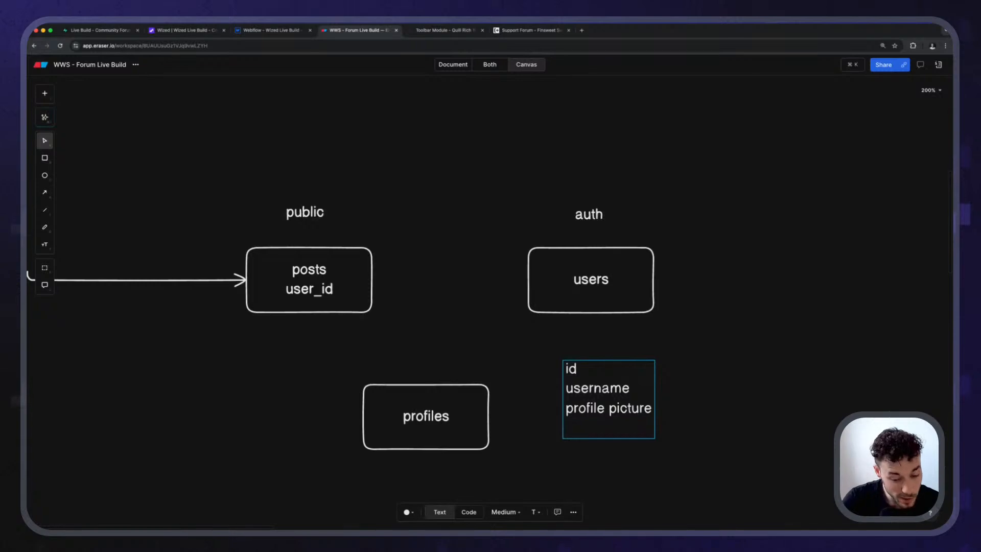
pyautogui.write('birthda')
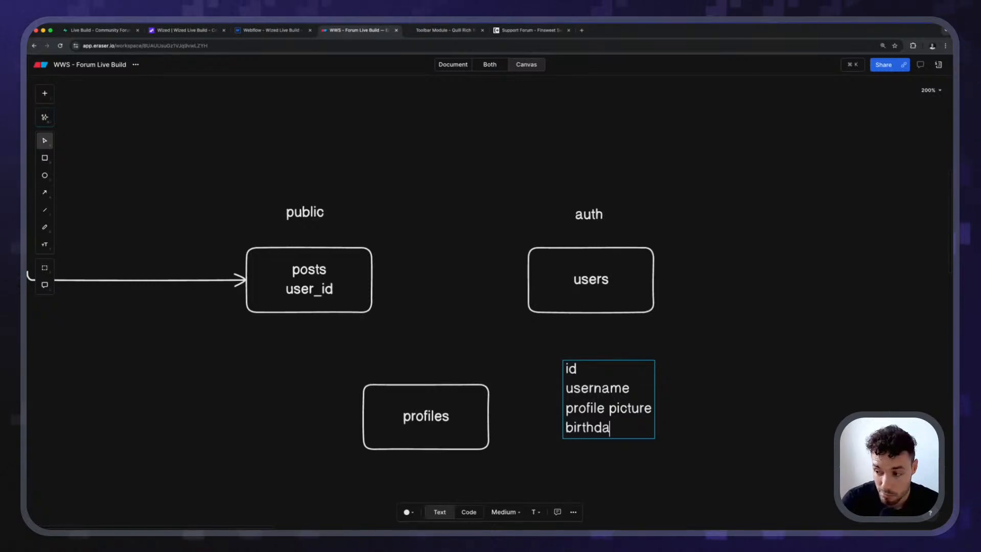
pyautogui.write('y')
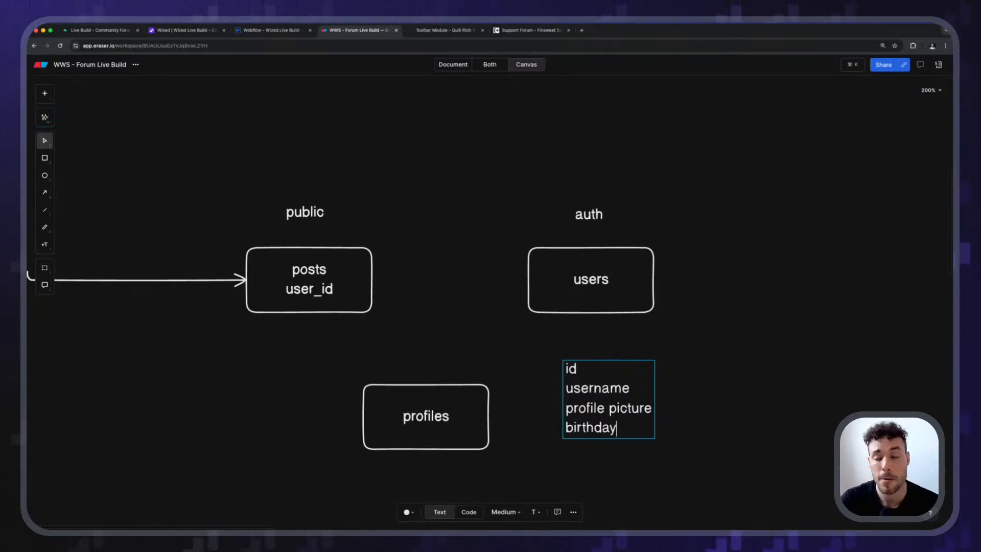
pyautogui.press('Escape')
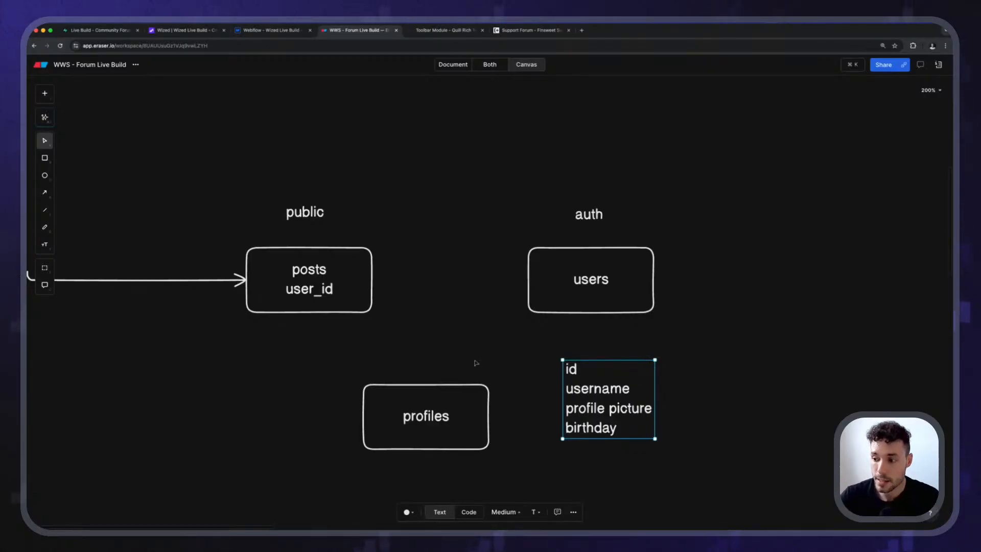
# Move the field list further down and add the text label Postgress Function between it and the users box.
pyautogui.scroll(-3, 436, 373)
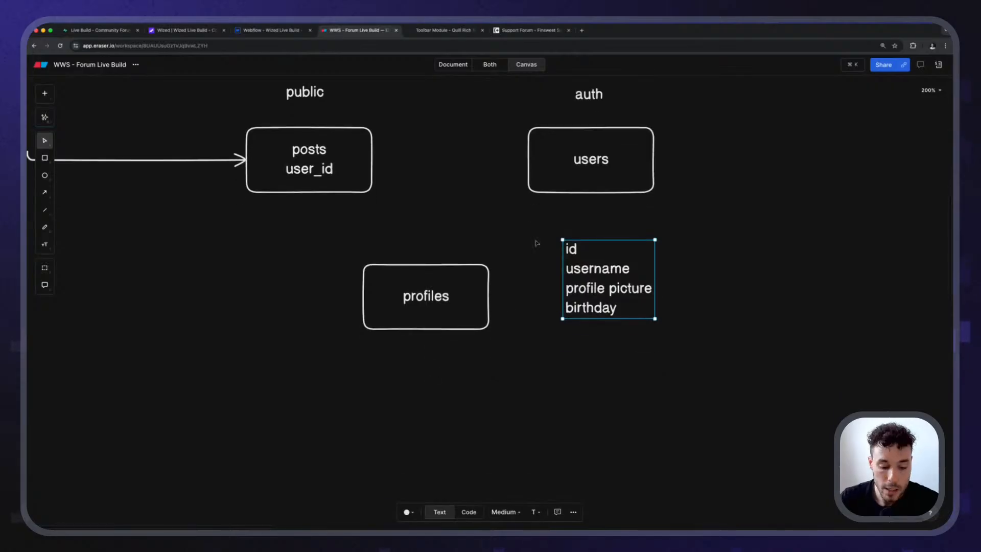
pyautogui.moveTo(620, 289); pyautogui.dragTo(621, 424)
pyautogui.press('t')
pyautogui.click(570, 285)
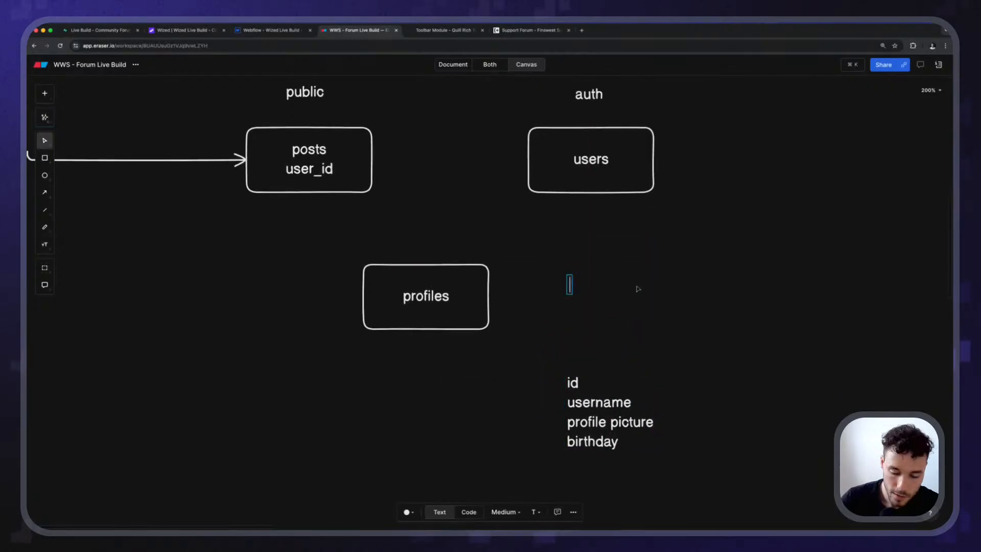
pyautogui.write('Function')
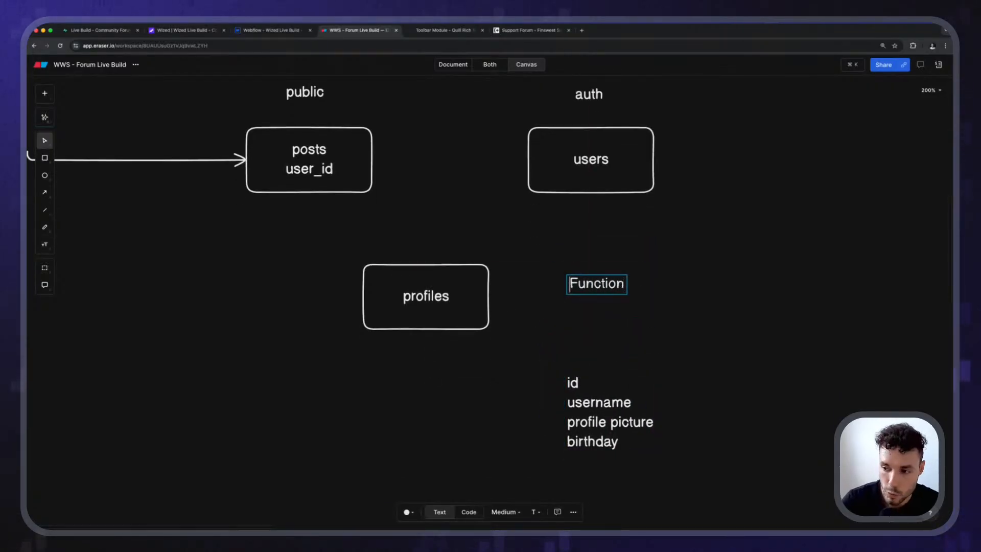
pyautogui.write('Postgress')
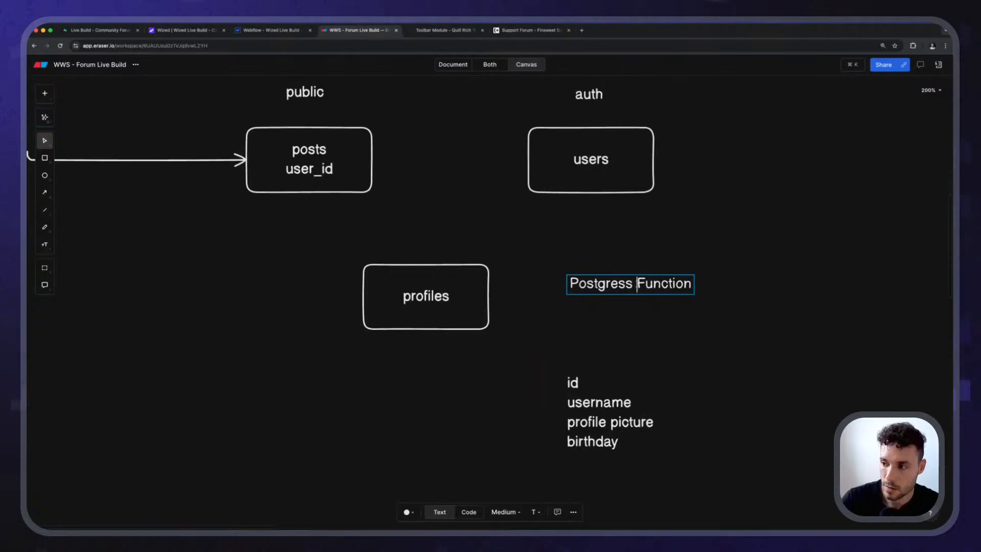
pyautogui.press('Escape')
pyautogui.moveTo(635, 293); pyautogui.dragTo(615, 295)
pyautogui.click(590, 244)
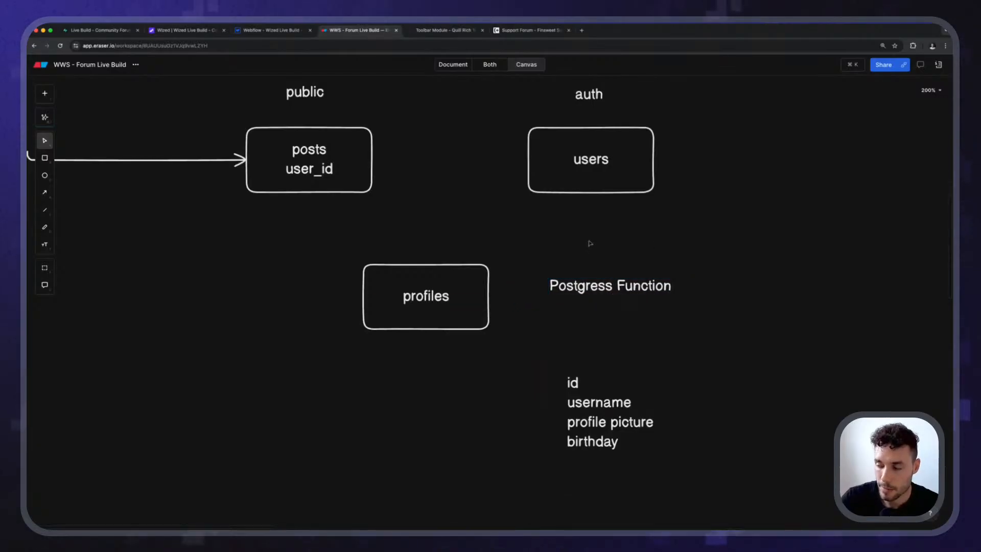
pyautogui.press('a')
pyautogui.press('Escape')
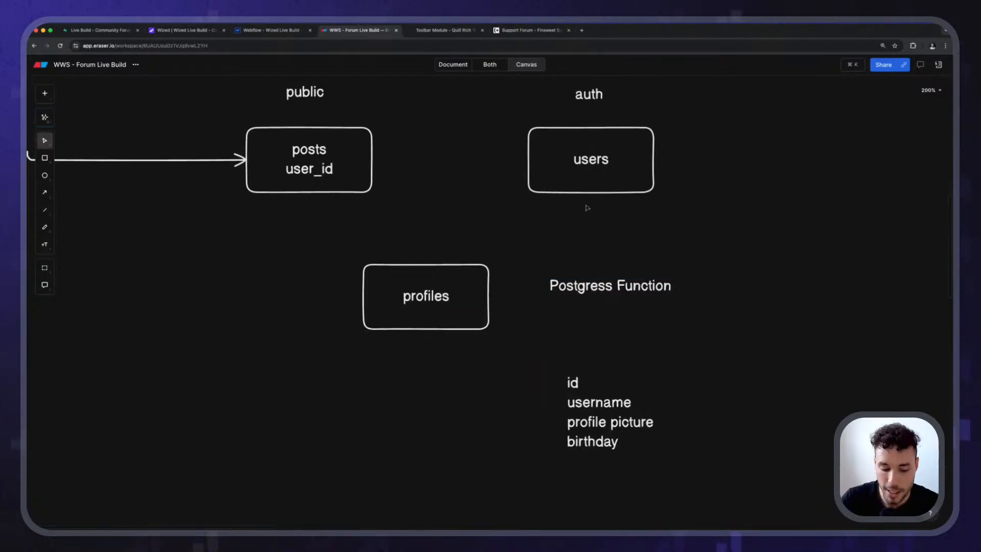
pyautogui.hotkey('ctrl', 's')
pyautogui.hotkey('ctrl', 's')
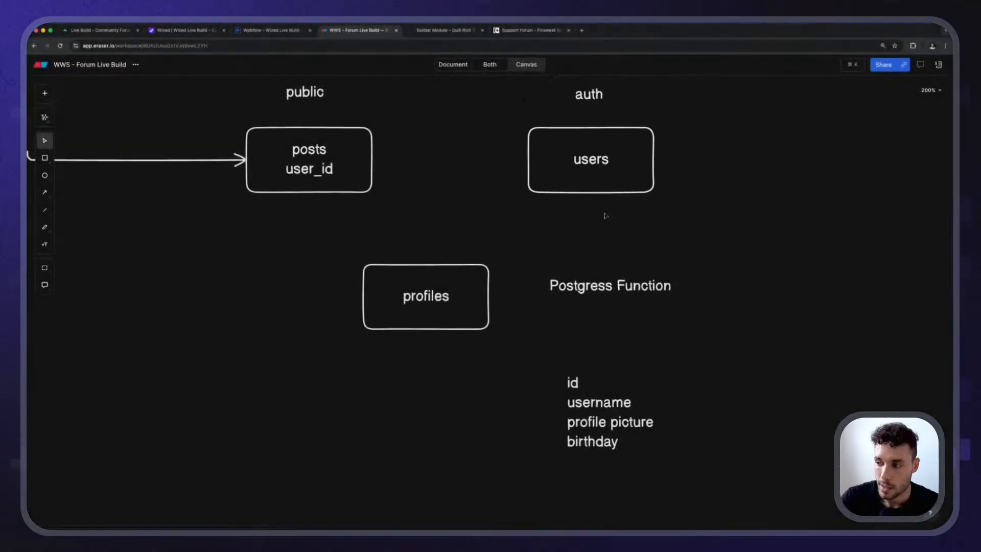
pyautogui.hotkey('ctrl', 's')
pyautogui.hotkey('ctrl', 's')
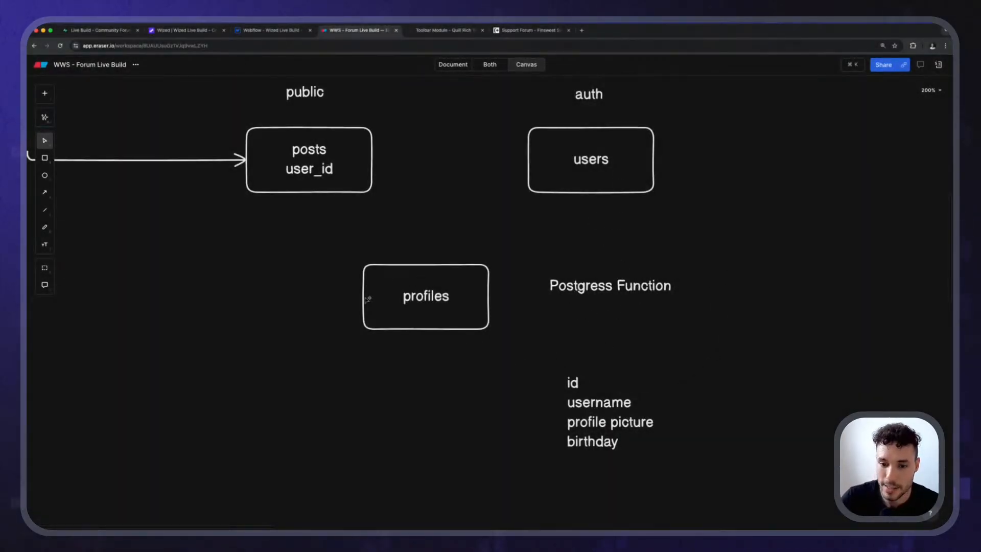
pyautogui.hotkey('ctrl', 's')
pyautogui.hotkey('ctrl', 's')
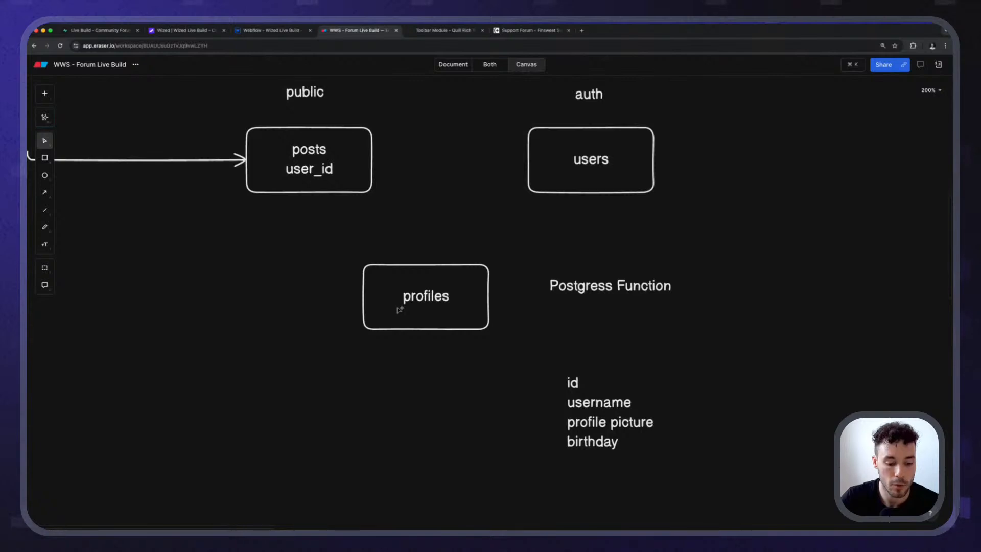
# Draw an arrow from the lower edge of the users box down to the Postgress Function label.
pyautogui.press('a')
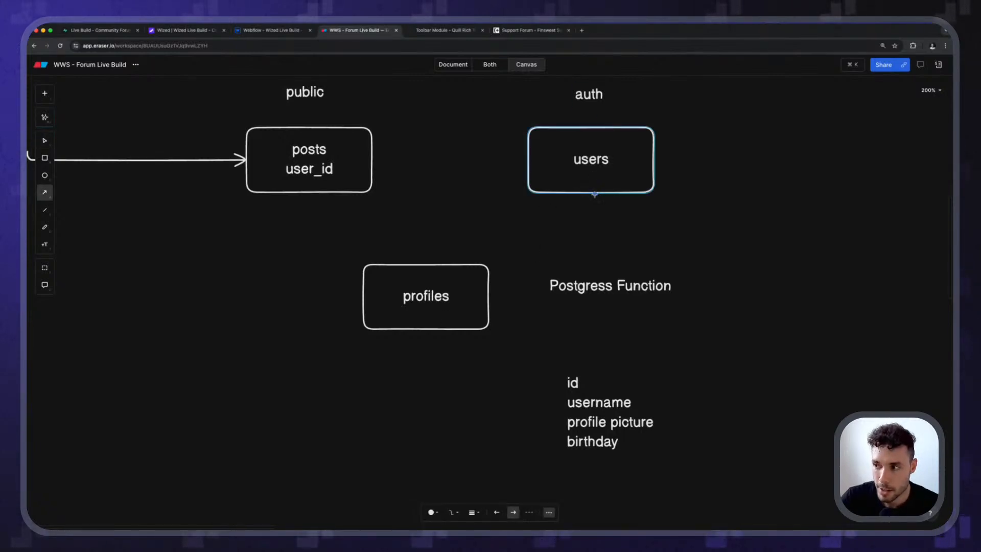
pyautogui.moveTo(598, 191); pyautogui.dragTo(591, 270)
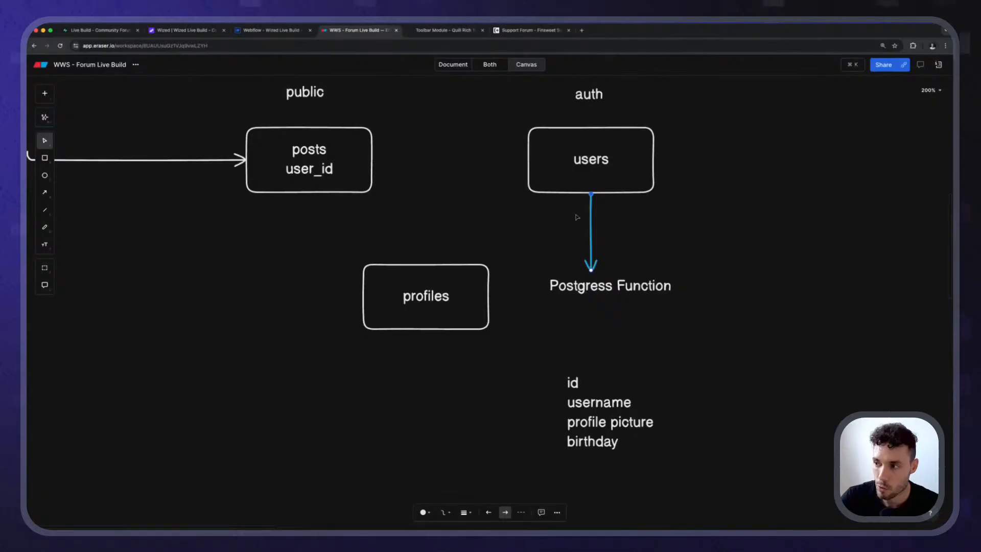
# Draw an arrow from the Postgress Function label to the facing edge of the profiles box.
pyautogui.press('a')
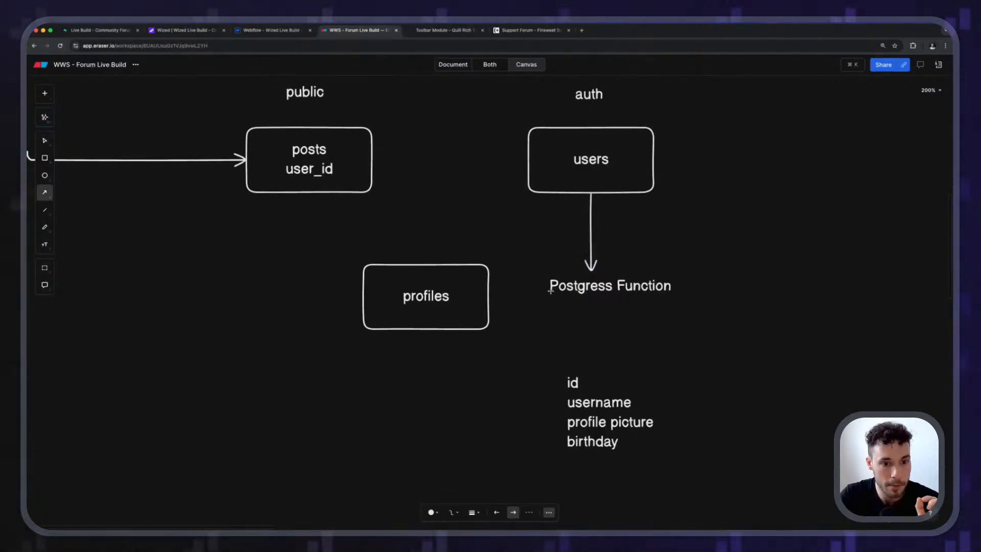
pyautogui.moveTo(548, 292); pyautogui.dragTo(493, 296)
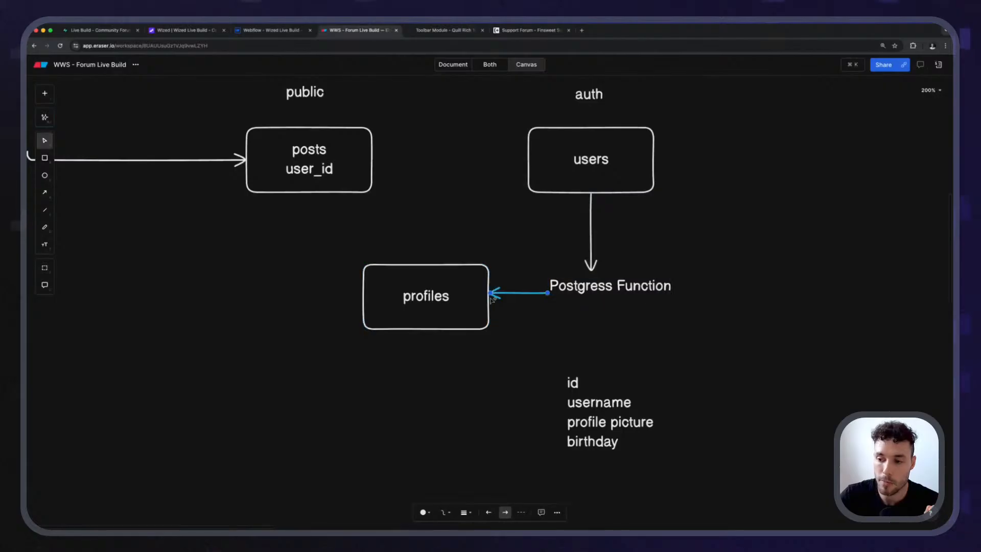
pyautogui.click(494, 301)
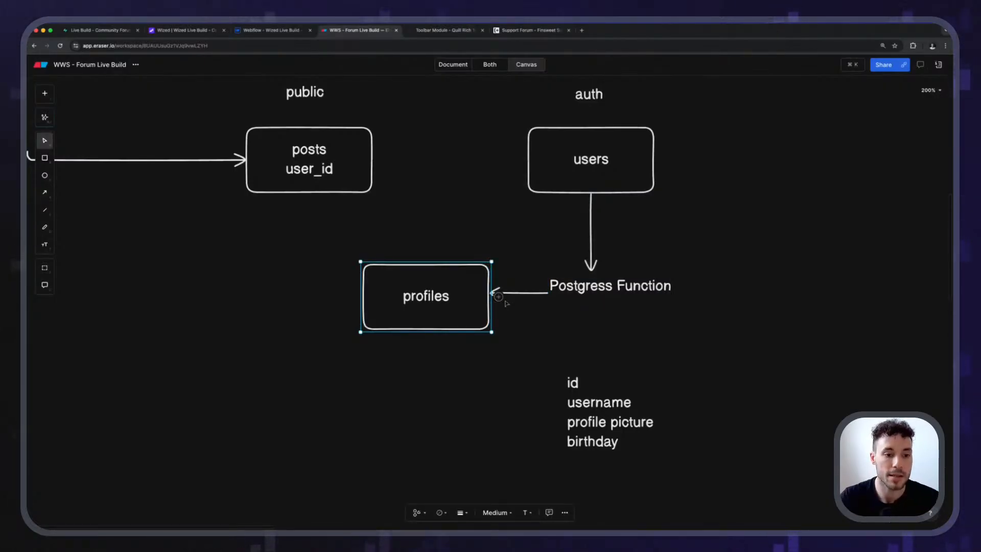
pyautogui.scroll(-3, 522, 316)
pyautogui.moveTo(513, 227); pyautogui.dragTo(409, 296)
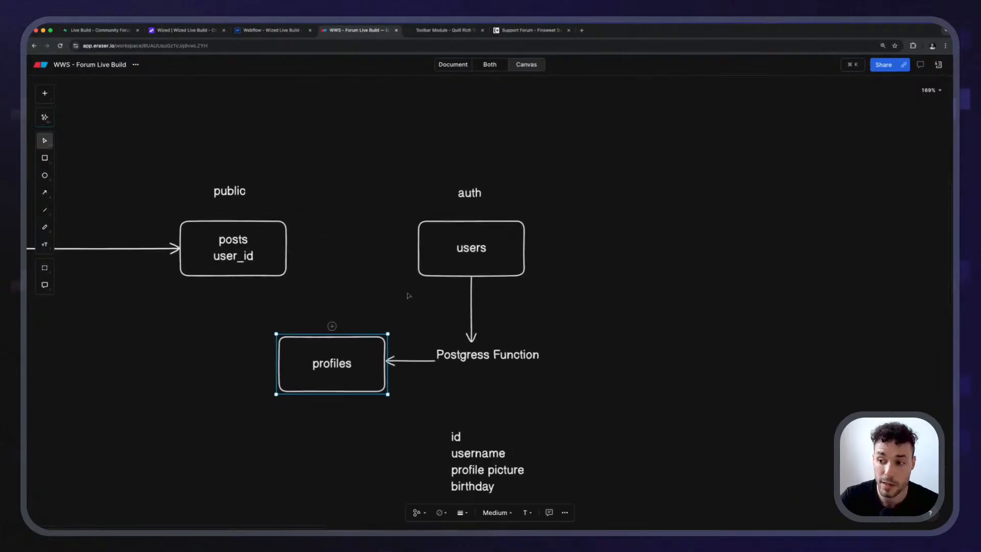
pyautogui.scroll(3, 317, 328)
pyautogui.scroll(-2, 319, 306)
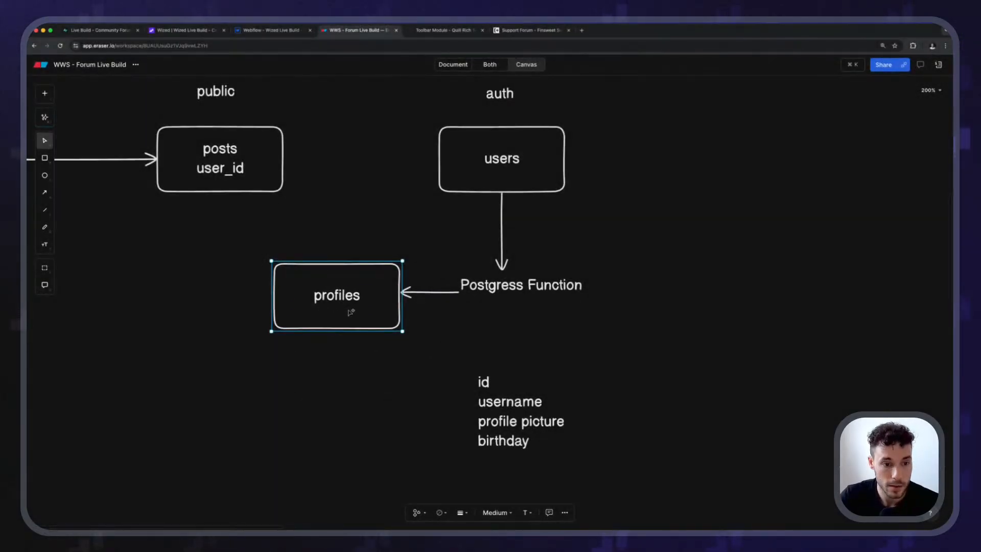
# Switch to the Supabase table editor and start a new table named profiles in the public schema.
pyautogui.click(115, 32)
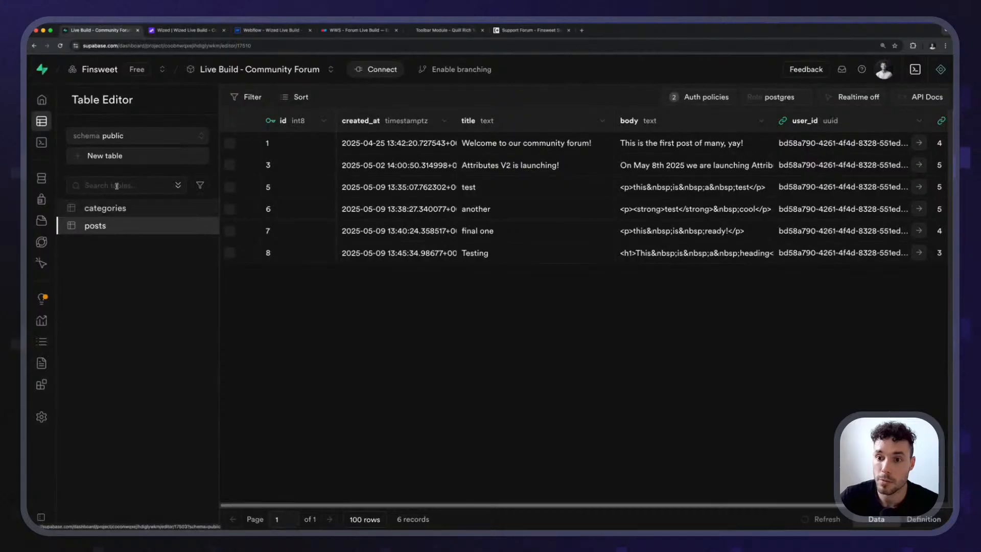
pyautogui.click(102, 156)
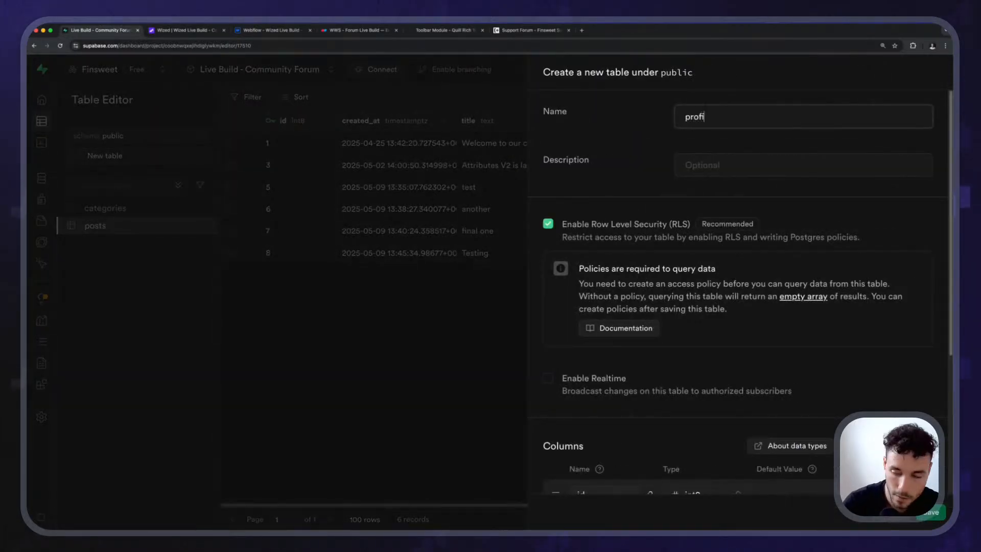
pyautogui.scroll(-5, 616, 215)
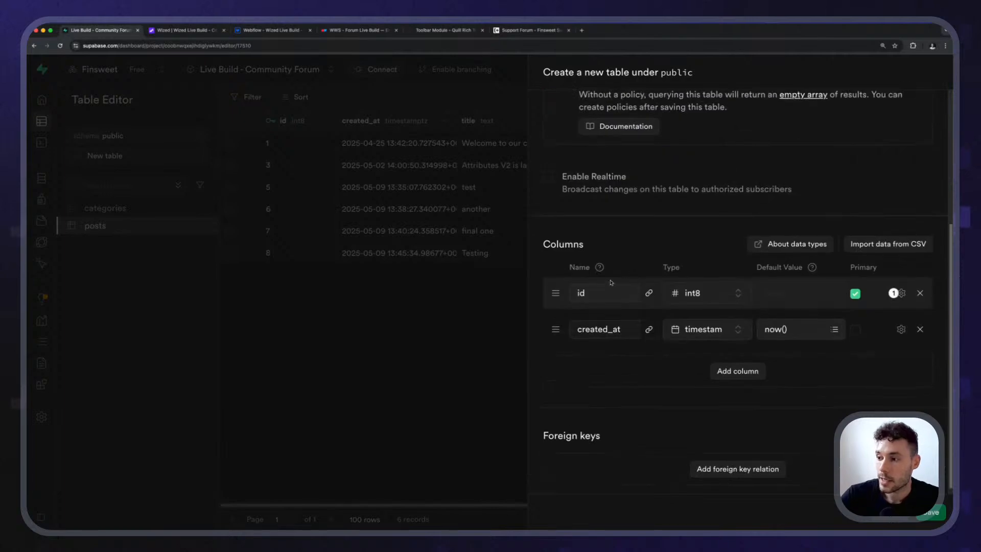
# Add a column named username below created_at in the new profiles table.
pyautogui.click(736, 372)
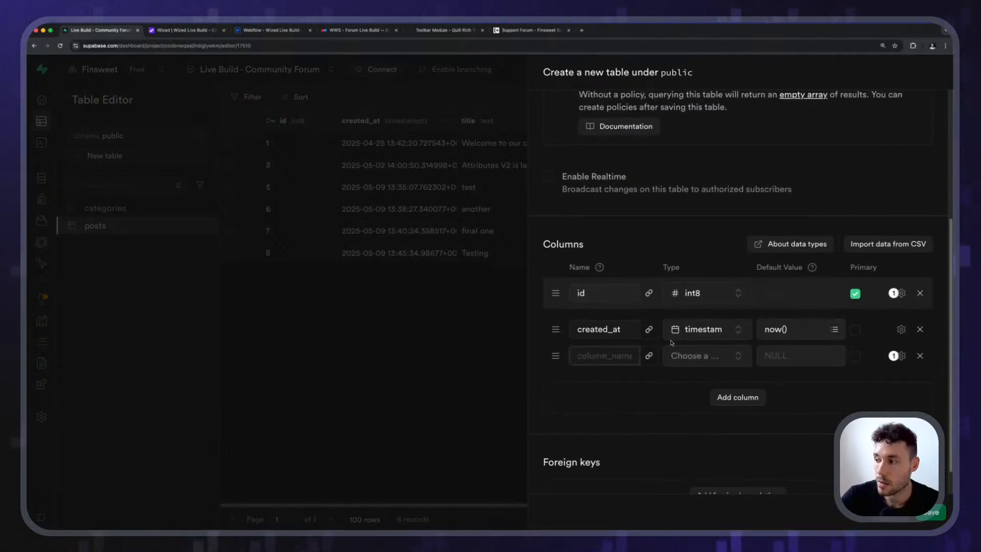
pyautogui.scroll(-1, 571, 321)
pyautogui.moveTo(622, 297); pyautogui.dragTo(551, 297)
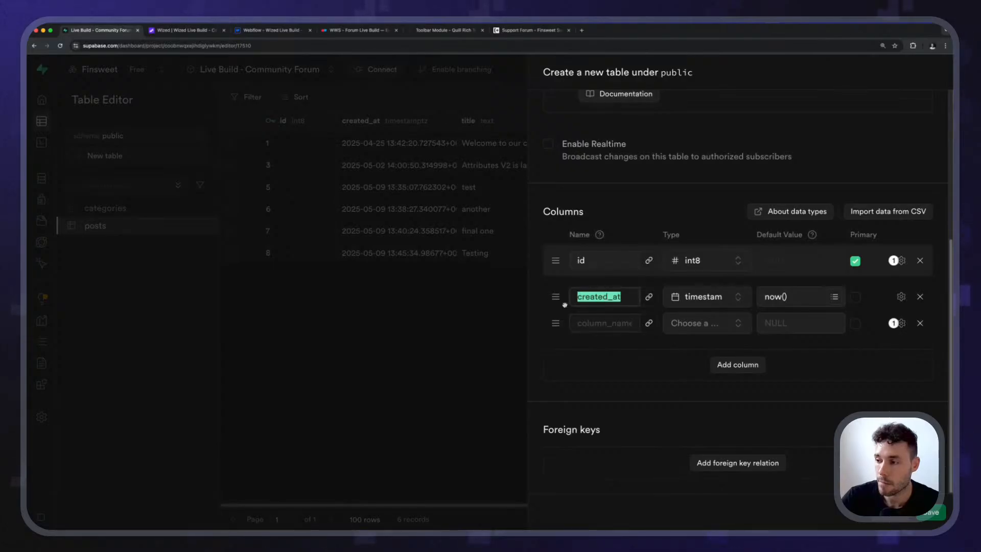
pyautogui.click(596, 324)
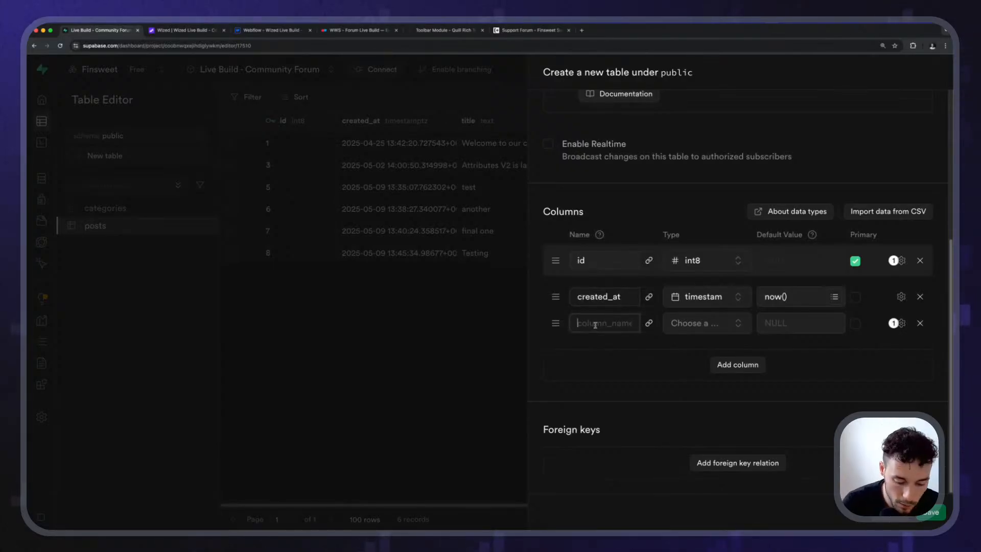
pyautogui.write('username')
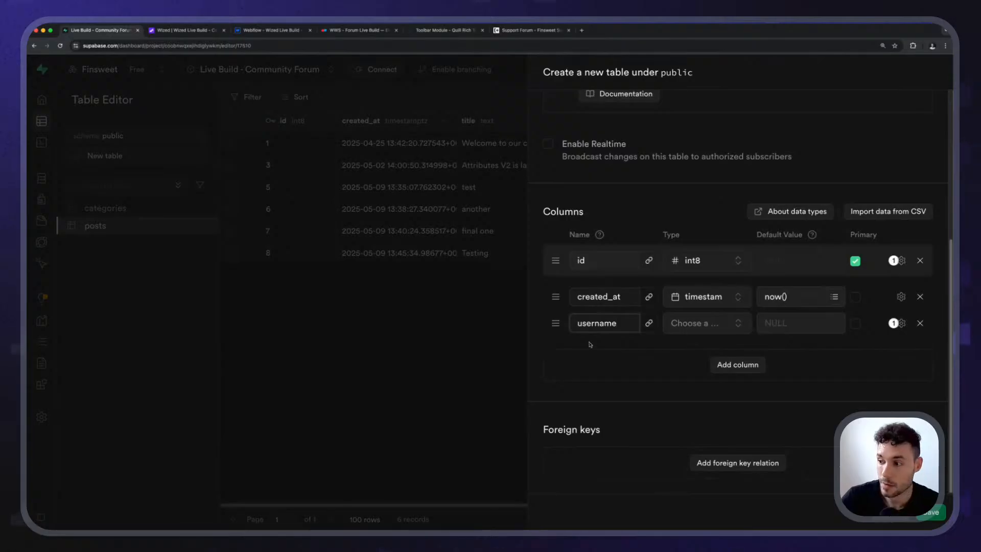
# Add two more columns named profile and birthday below username.
pyautogui.click(741, 366)
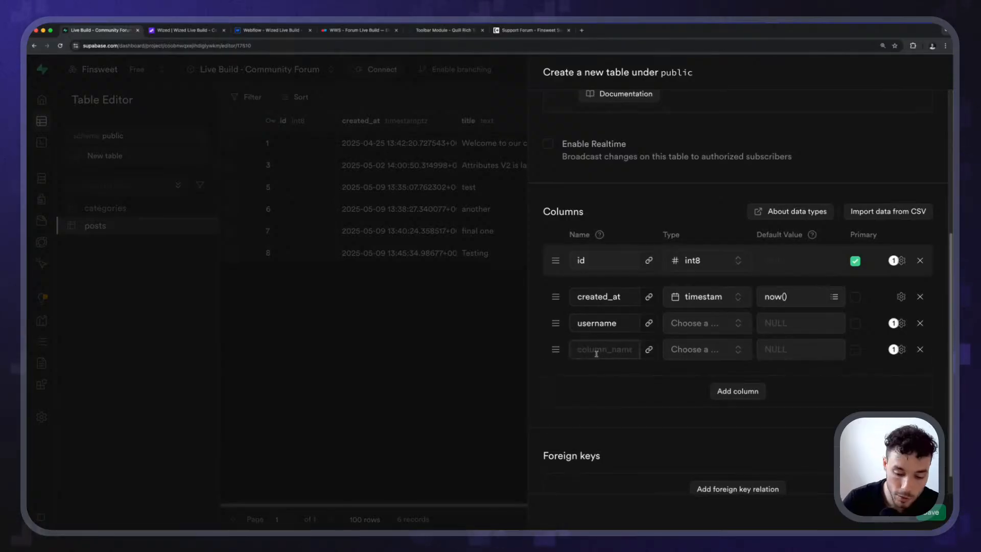
pyautogui.write('profile')
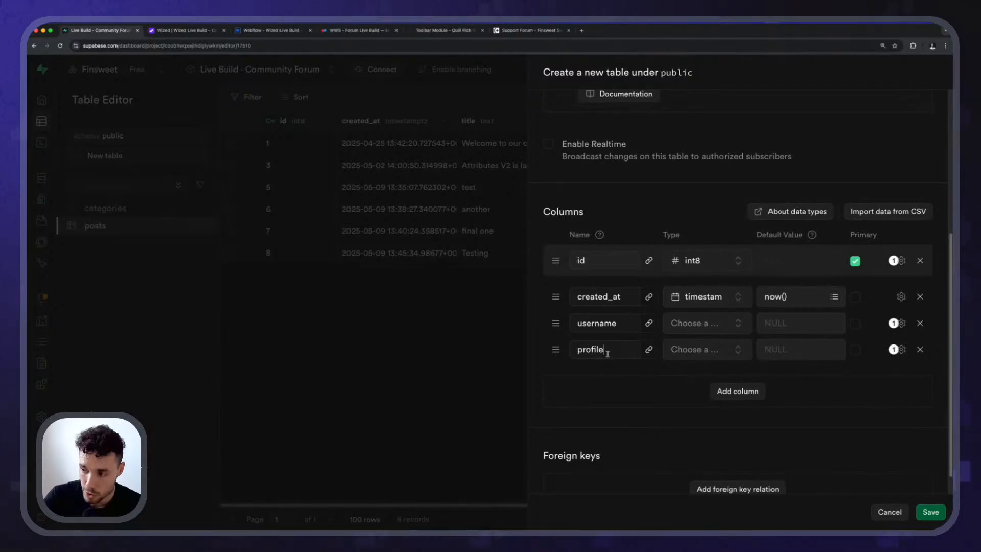
pyautogui.moveTo(607, 351); pyautogui.dragTo(579, 352)
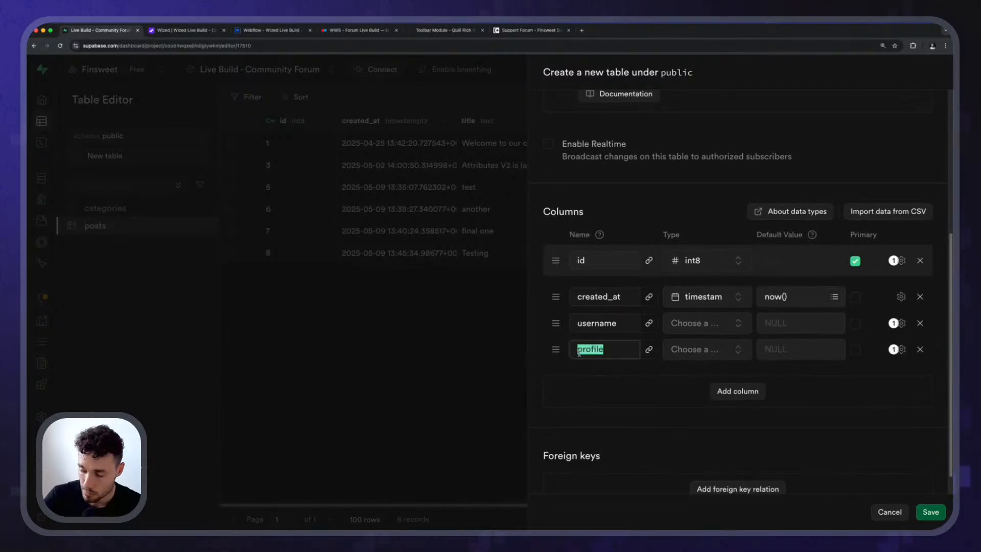
pyautogui.click(601, 369)
pyautogui.scroll(-1, 618, 291)
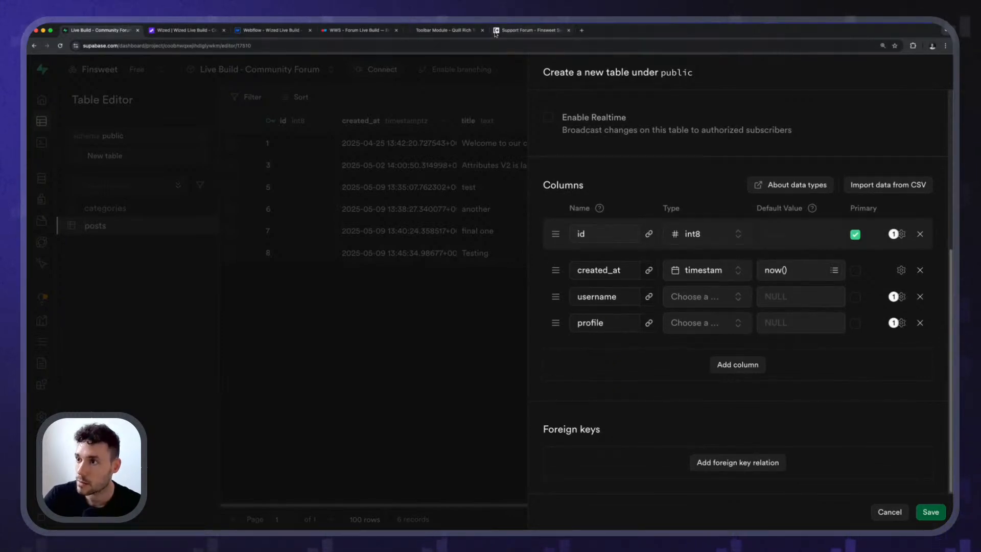
pyautogui.click(737, 364)
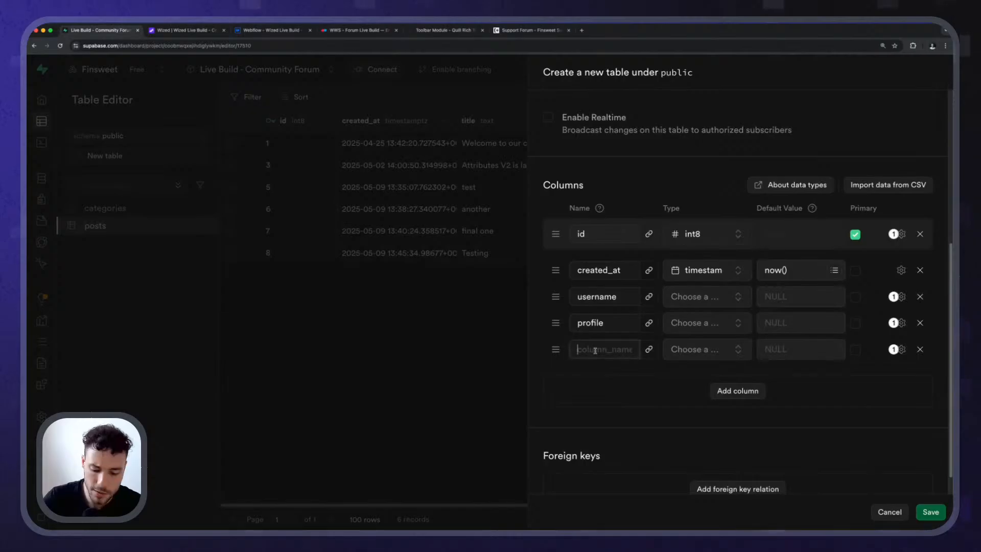
pyautogui.write('birthday')
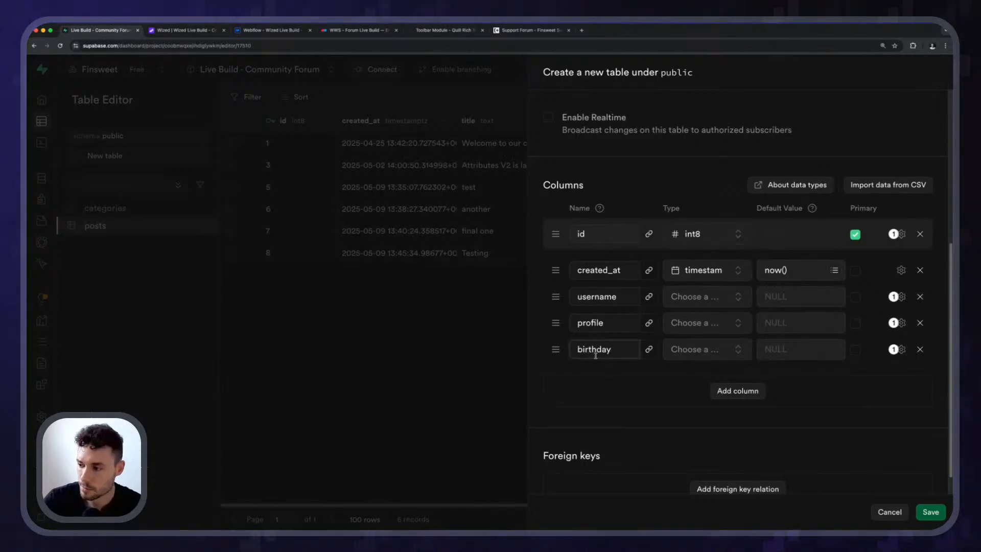
# Start a foreign key relation for the profiles table that references the users table in the auth schema.
pyautogui.scroll(-1, 707, 334)
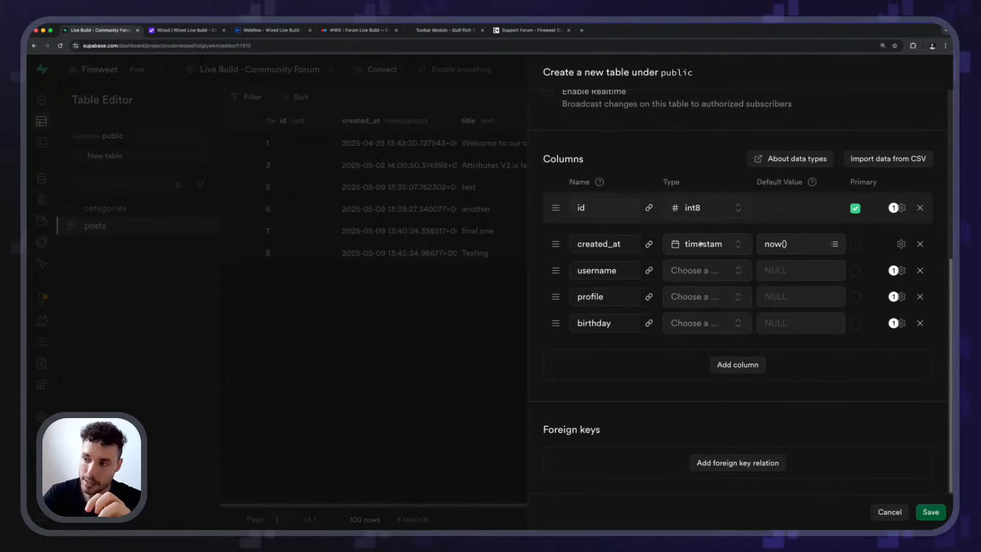
pyautogui.click(729, 463)
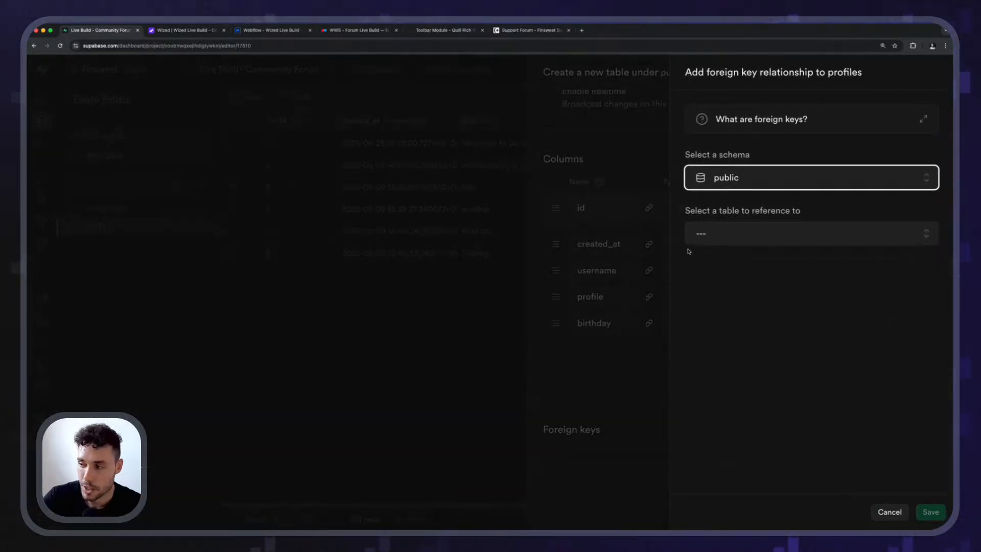
pyautogui.click(730, 228)
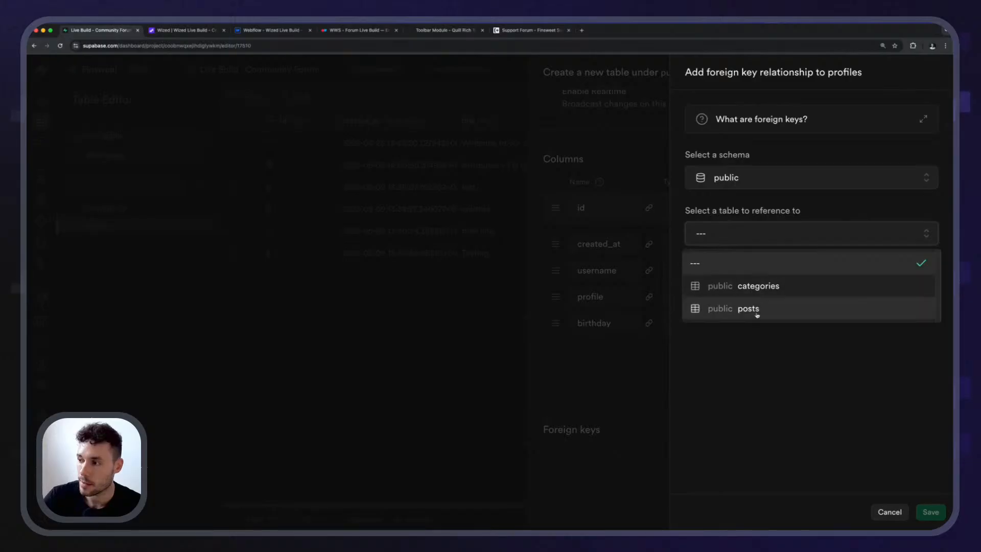
pyautogui.click(747, 351)
pyautogui.click(737, 179)
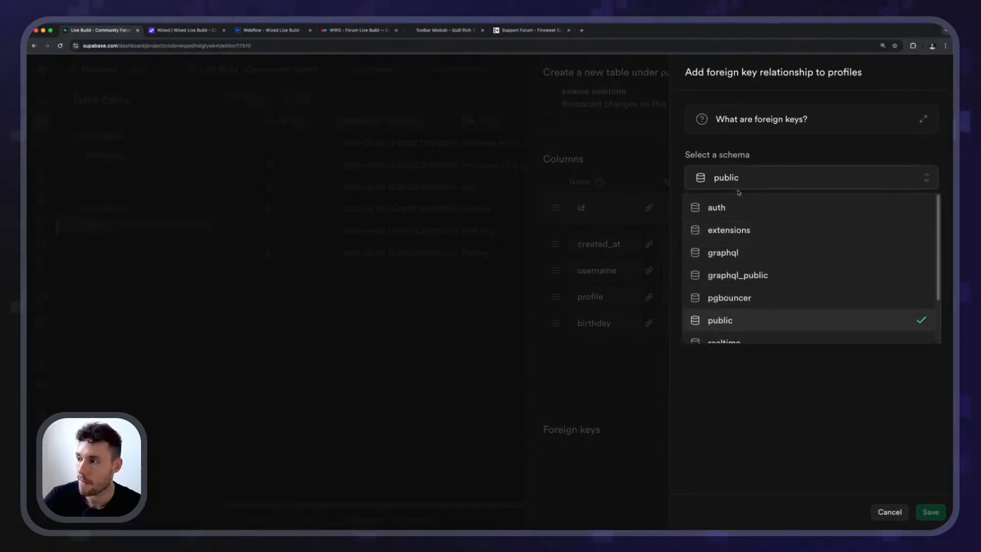
pyautogui.click(738, 203)
pyautogui.click(738, 233)
pyautogui.scroll(-6, 763, 333)
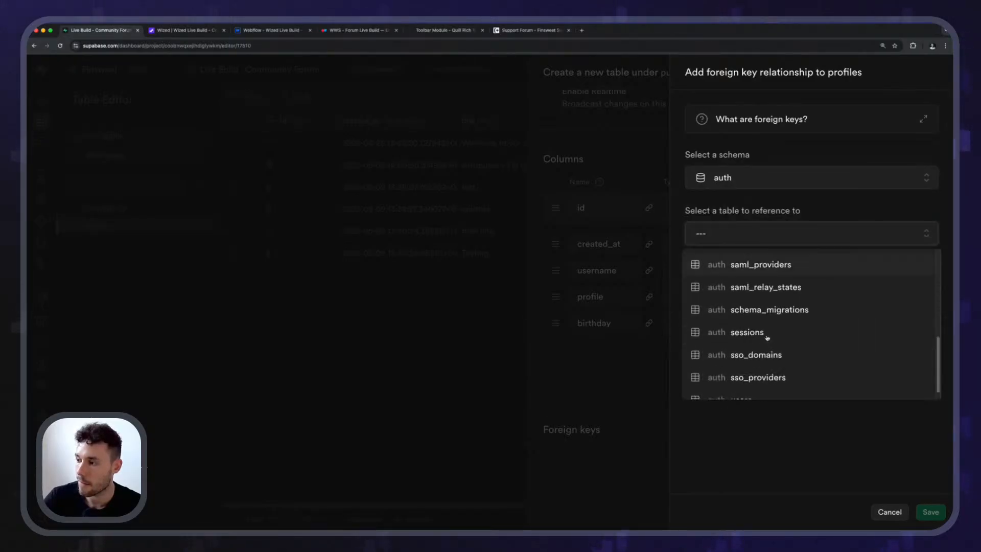
pyautogui.click(754, 383)
# Map the profiles id column to the id column of auth.users and save the foreign key relation.
pyautogui.click(734, 307)
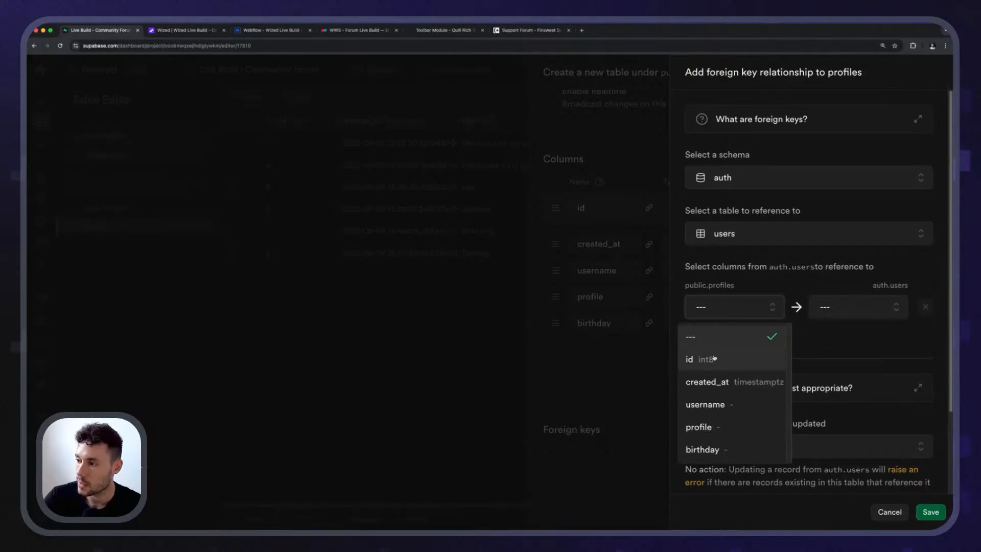
pyautogui.click(695, 358)
pyautogui.click(858, 307)
pyautogui.click(812, 382)
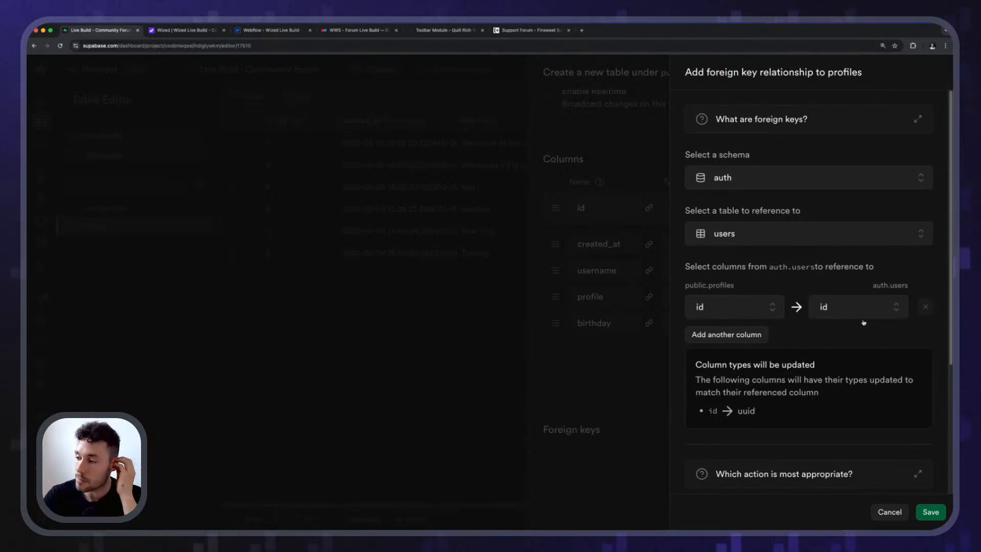
pyautogui.click(931, 512)
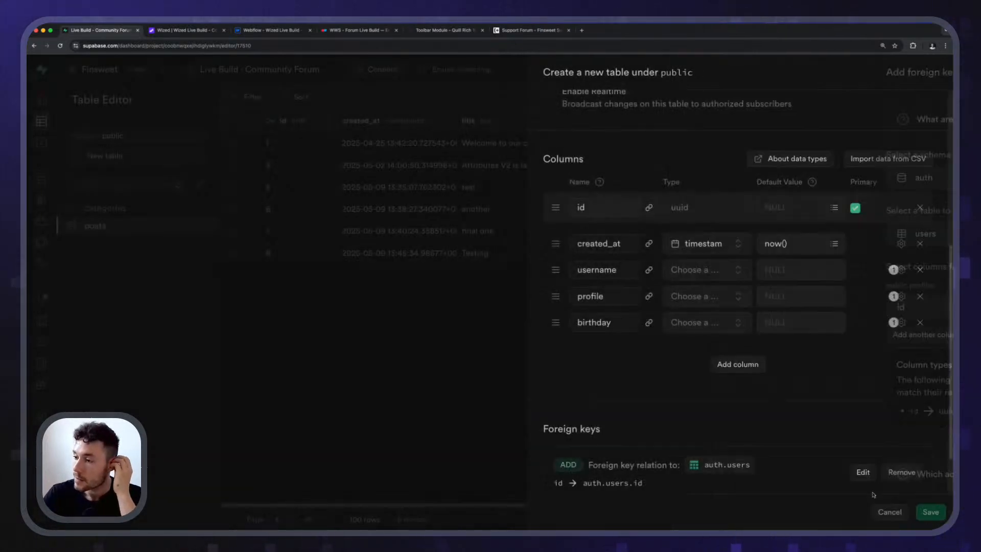
# Assign the text type to the username, profile and birthday columns and save the profiles table.
pyautogui.click(917, 512)
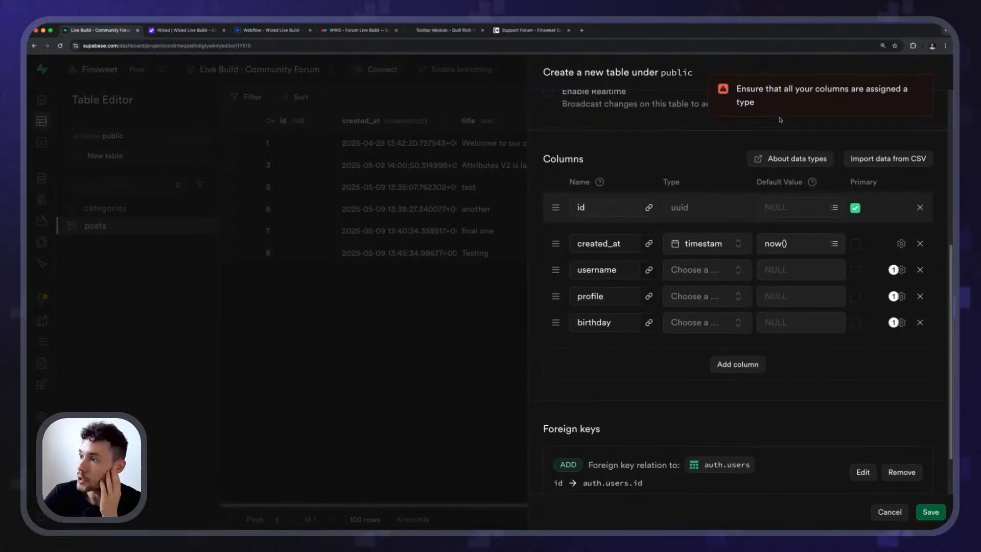
pyautogui.click(703, 270)
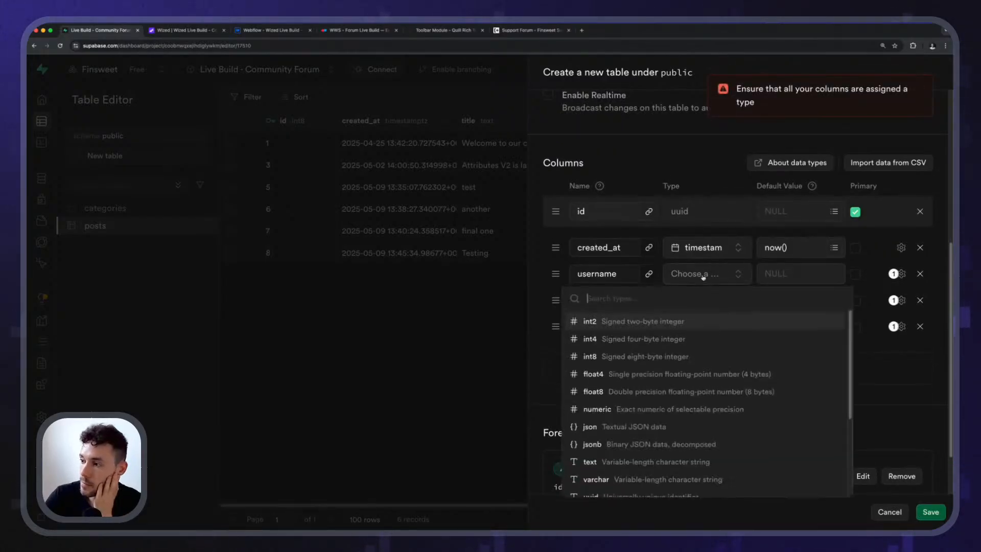
pyautogui.click(609, 459)
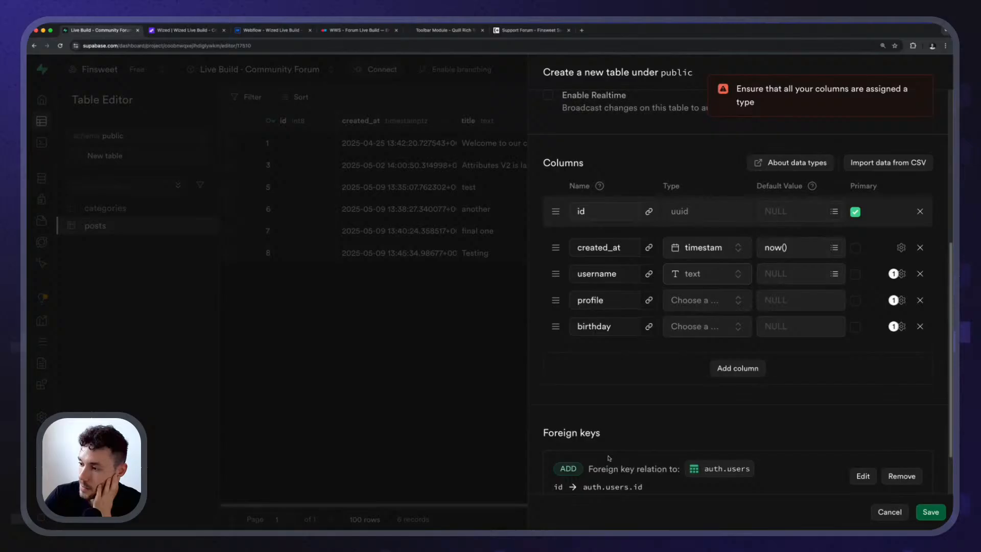
pyautogui.click(687, 310)
pyautogui.click(605, 481)
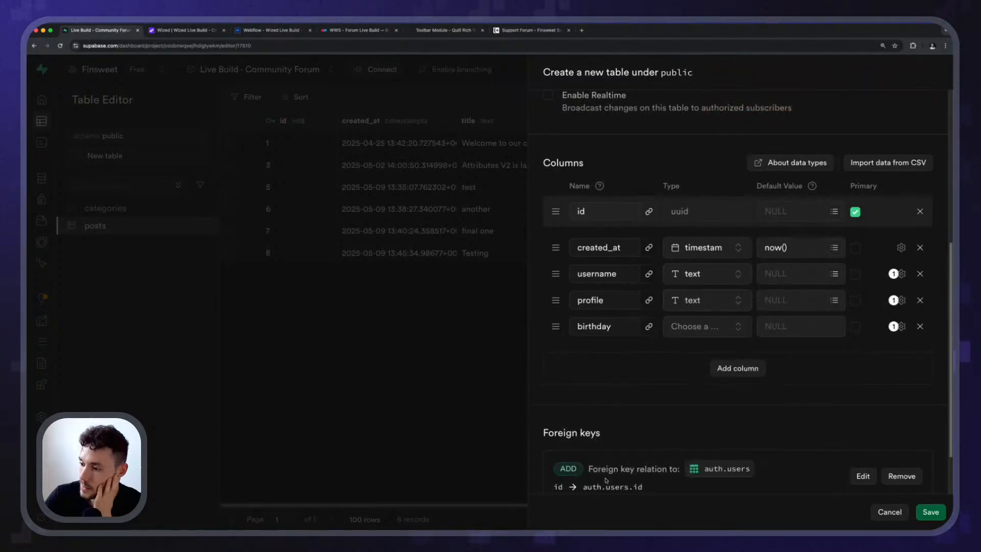
pyautogui.click(713, 330)
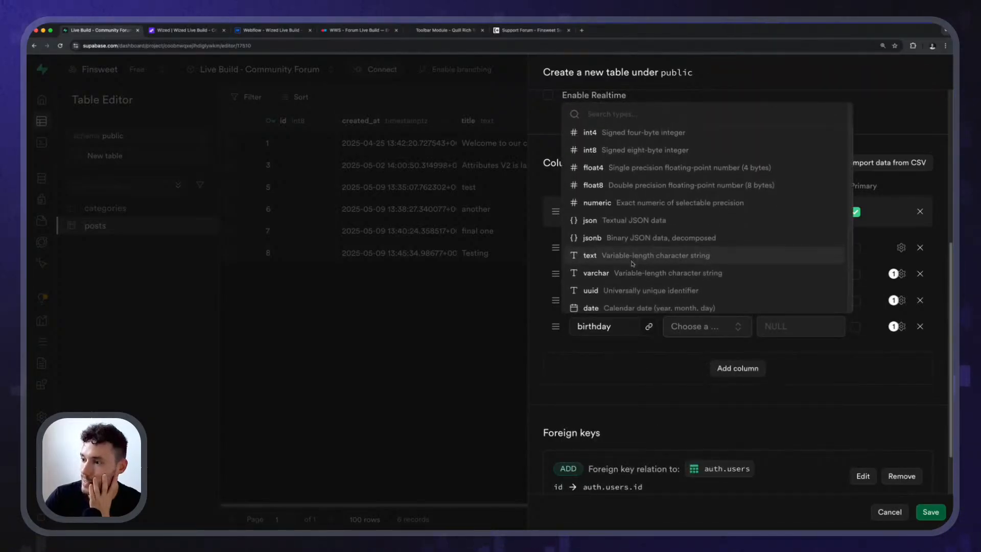
pyautogui.scroll(1, 634, 269)
pyautogui.click(634, 274)
pyautogui.click(931, 512)
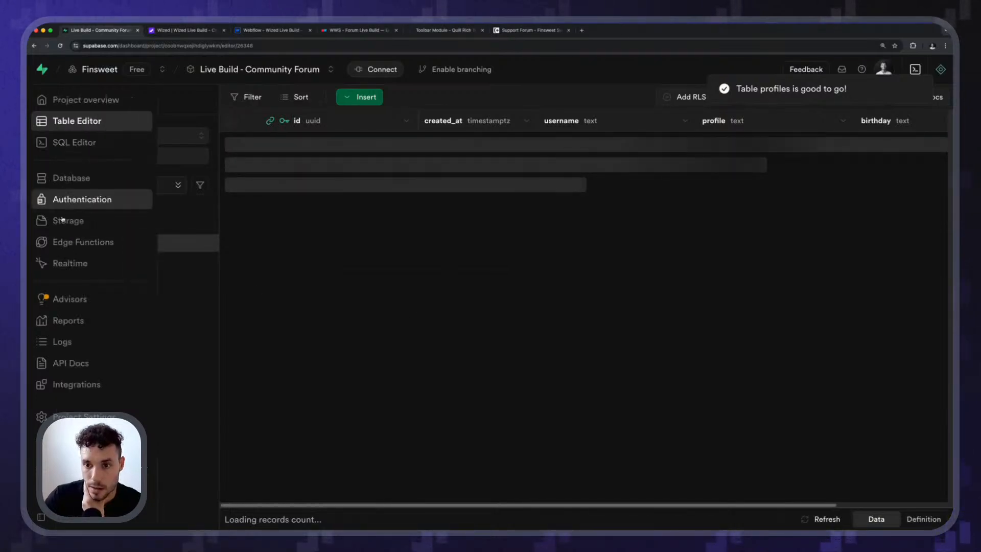
# Open the registered user's raw JSON in the authentication users list and examine the raw_user_meta_data fields.
pyautogui.click(67, 199)
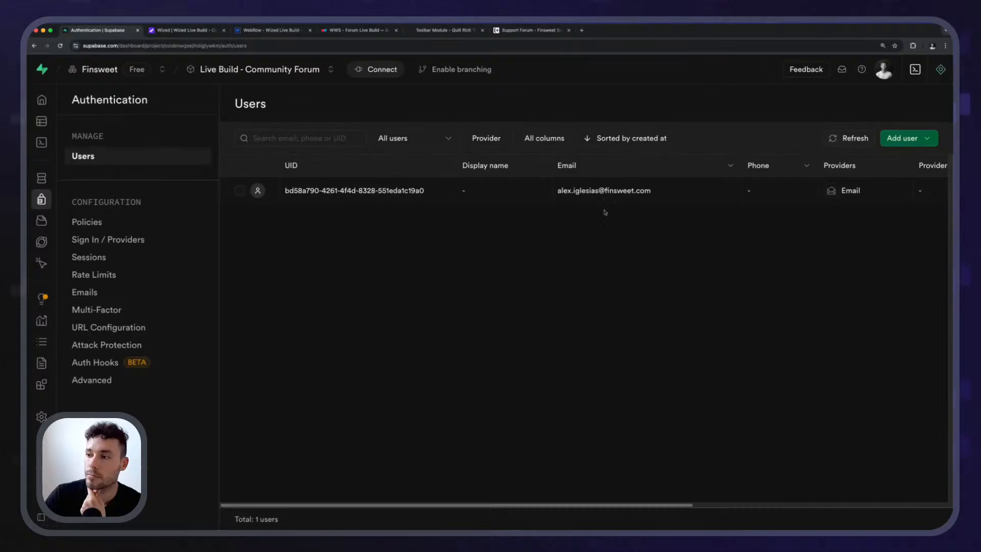
pyautogui.click(606, 194)
pyautogui.click(723, 170)
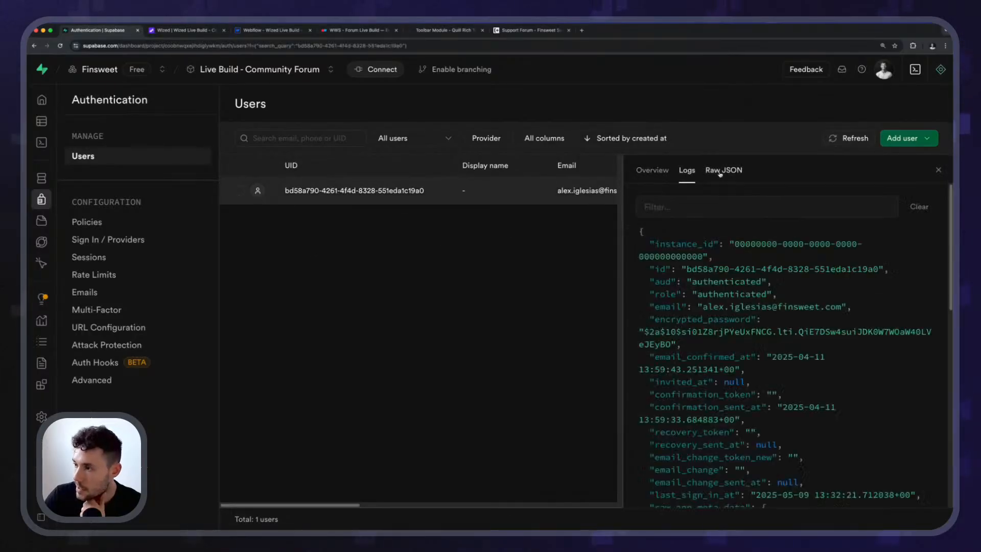
pyautogui.scroll(-6, 777, 286)
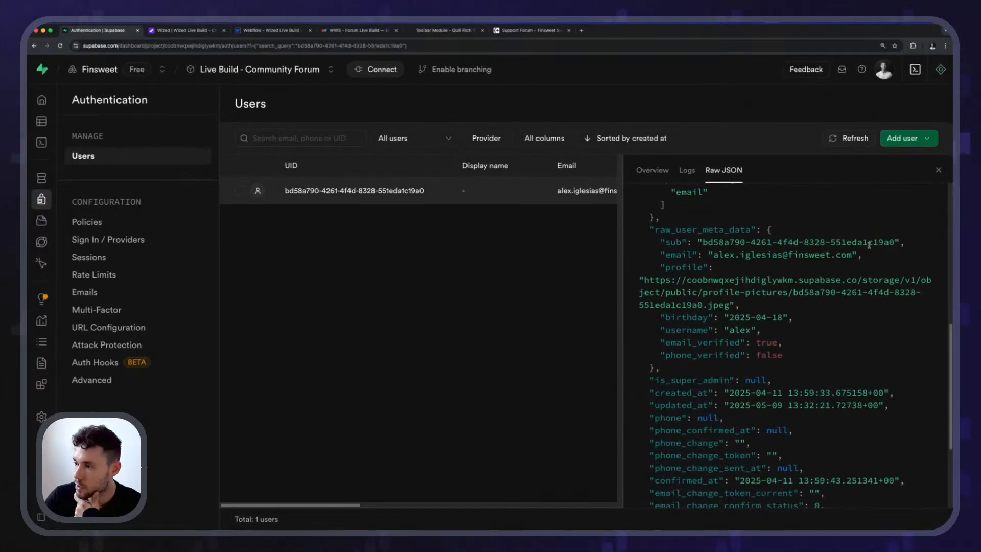
# Check the profile, birthday and username keys in the user's metadata against the profiles columns, and close the user details.
pyautogui.scroll(5, 869, 245)
pyautogui.moveTo(510, 284); pyautogui.dragTo(572, 284)
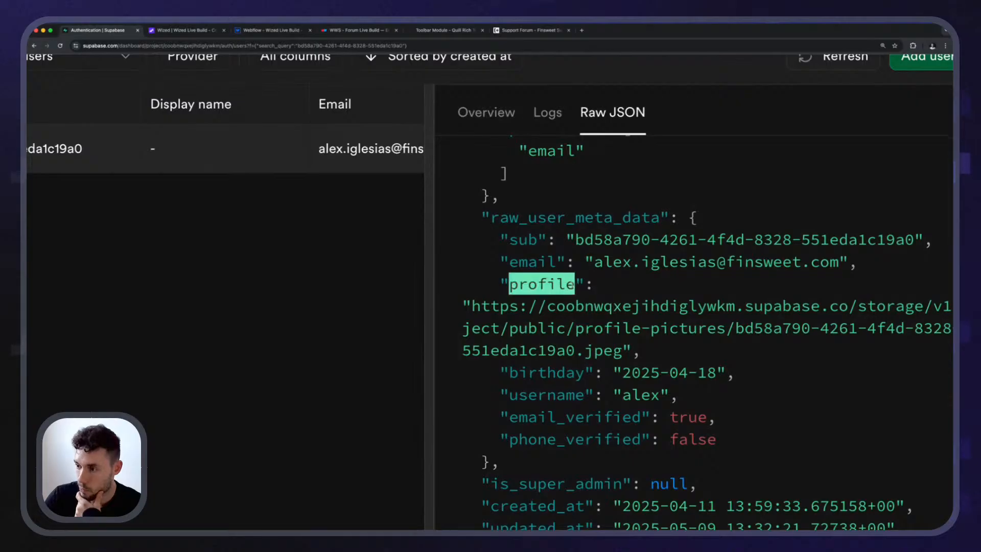
pyautogui.moveTo(481, 306); pyautogui.dragTo(623, 308)
pyautogui.moveTo(509, 374); pyautogui.dragTo(728, 373)
pyautogui.click(625, 373)
pyautogui.doubleClick(523, 395)
pyautogui.scroll(-5, 654, 347)
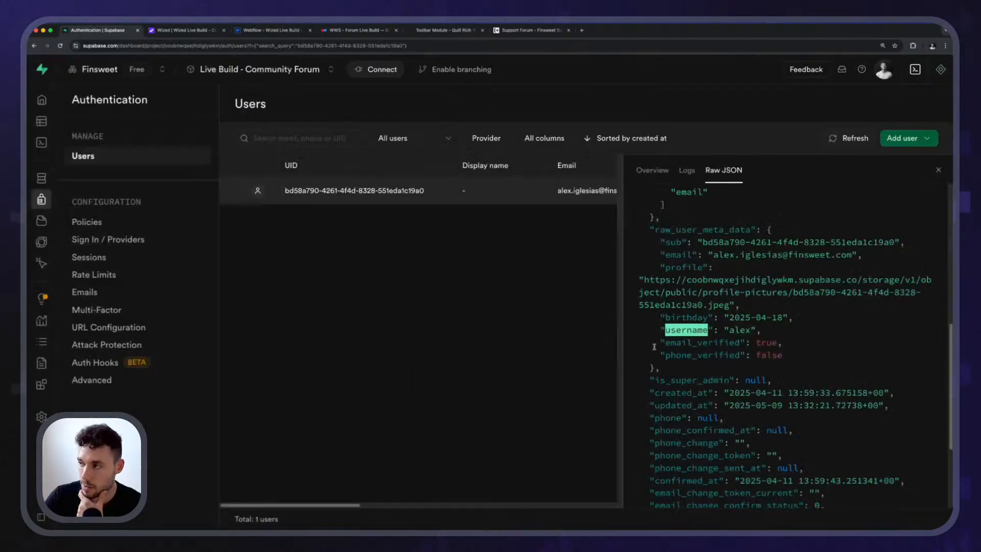
pyautogui.click(938, 170)
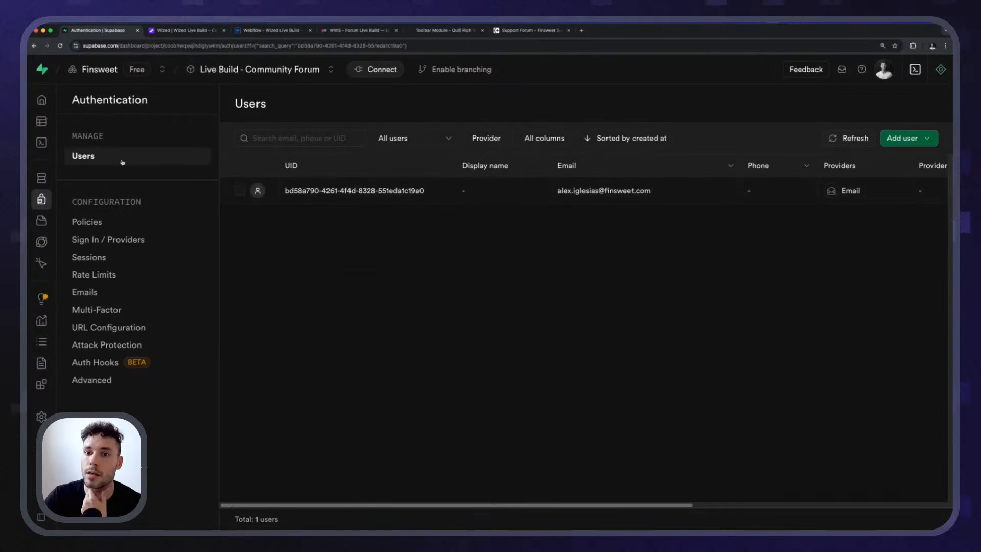
# View the empty profiles table in the Table Editor and open the project's Database Functions page.
pyautogui.moveTo(90, 172)
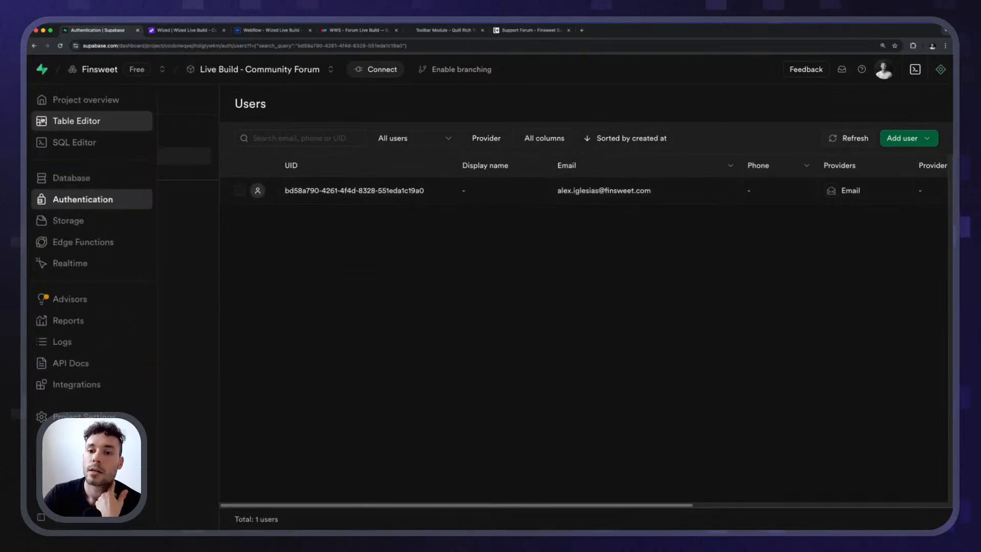
pyautogui.click(90, 123)
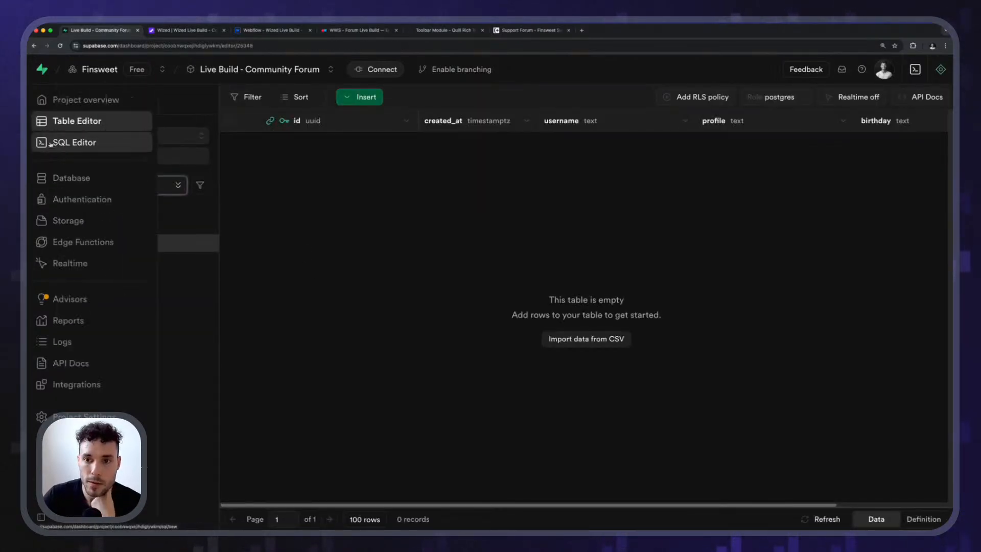
pyautogui.click(77, 177)
pyautogui.click(126, 194)
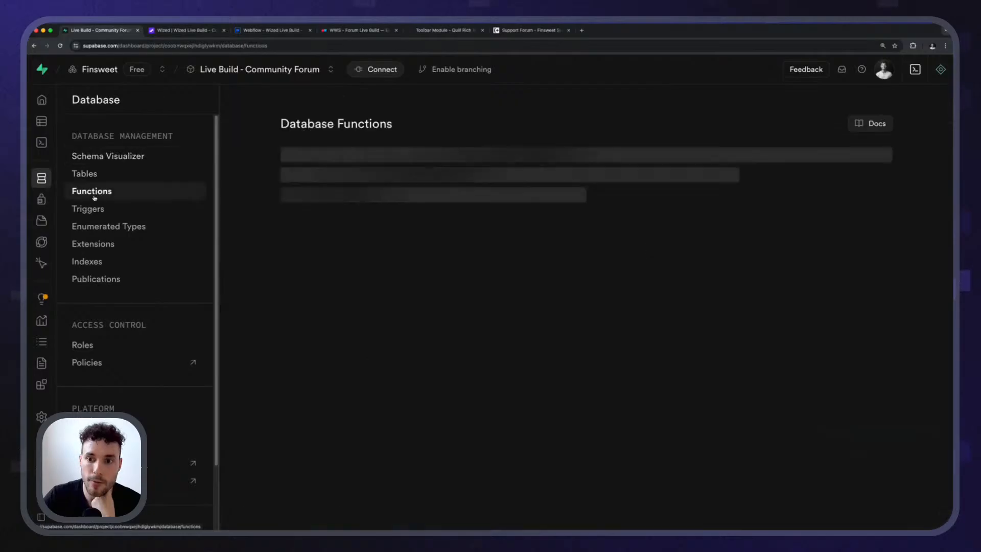
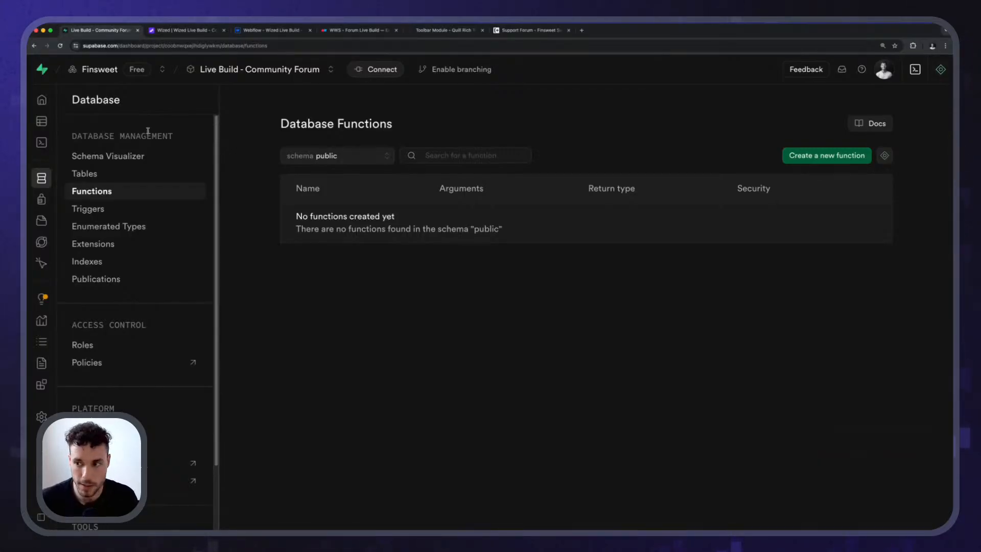
# Open the AI assistant for creating a new database function and clear its prefilled prompt.
pyautogui.click(836, 157)
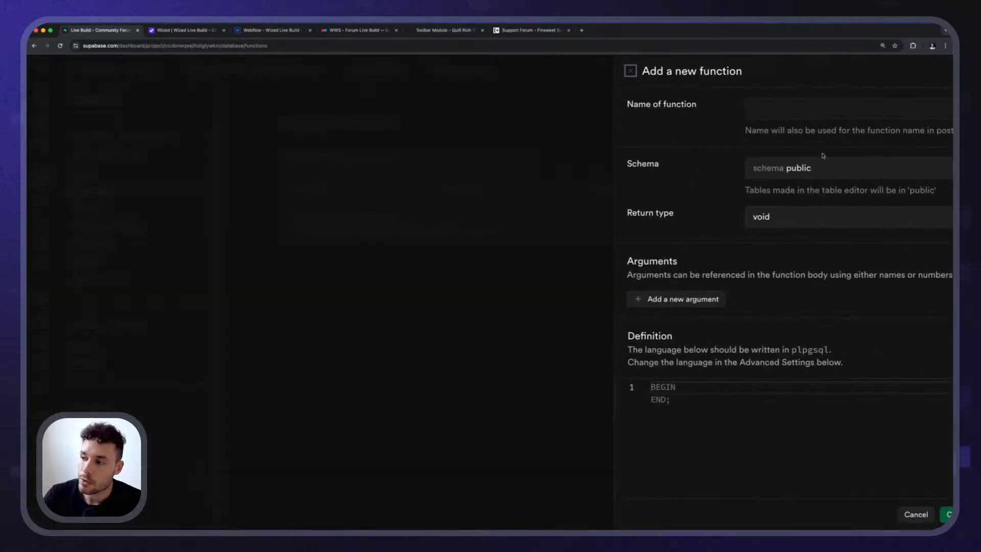
pyautogui.click(873, 516)
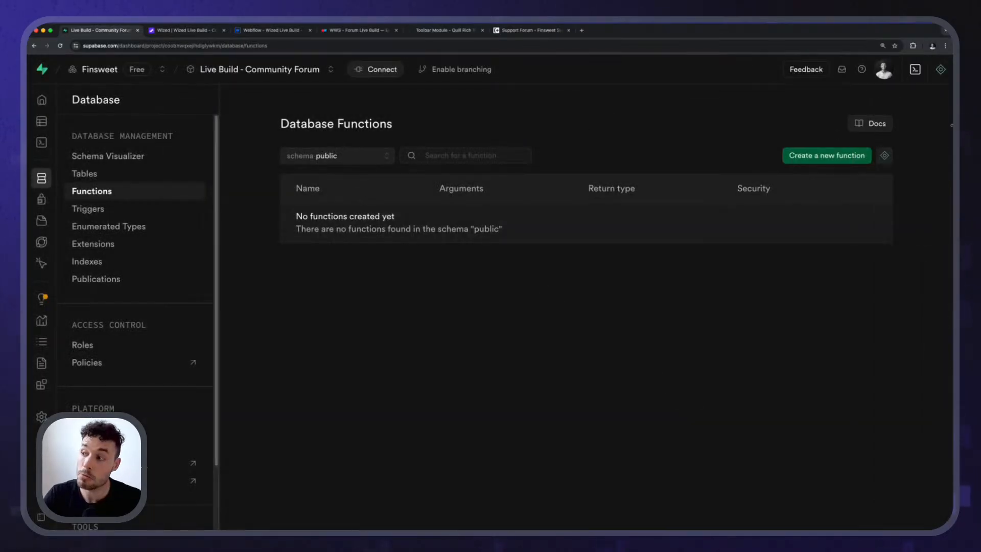
pyautogui.click(885, 156)
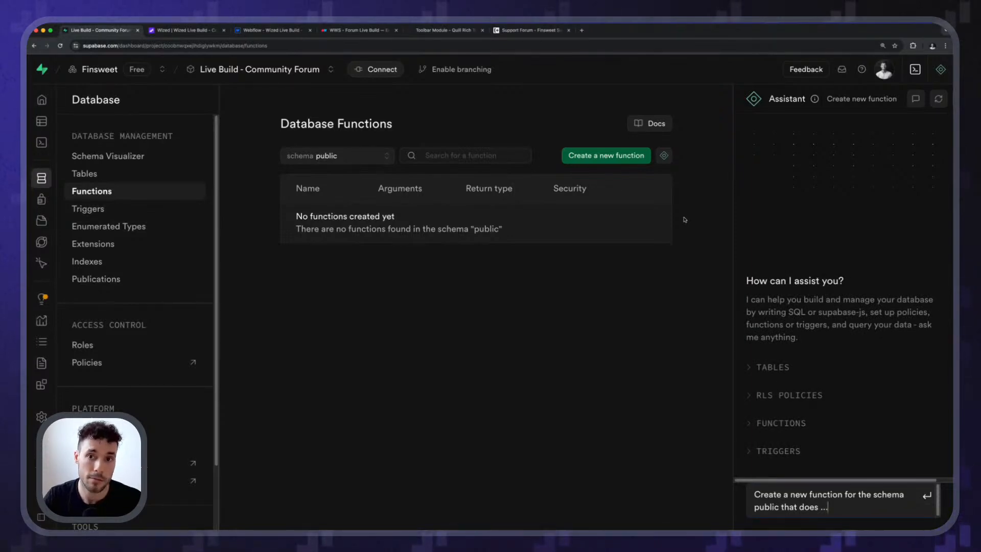
pyautogui.tripleClick(848, 507)
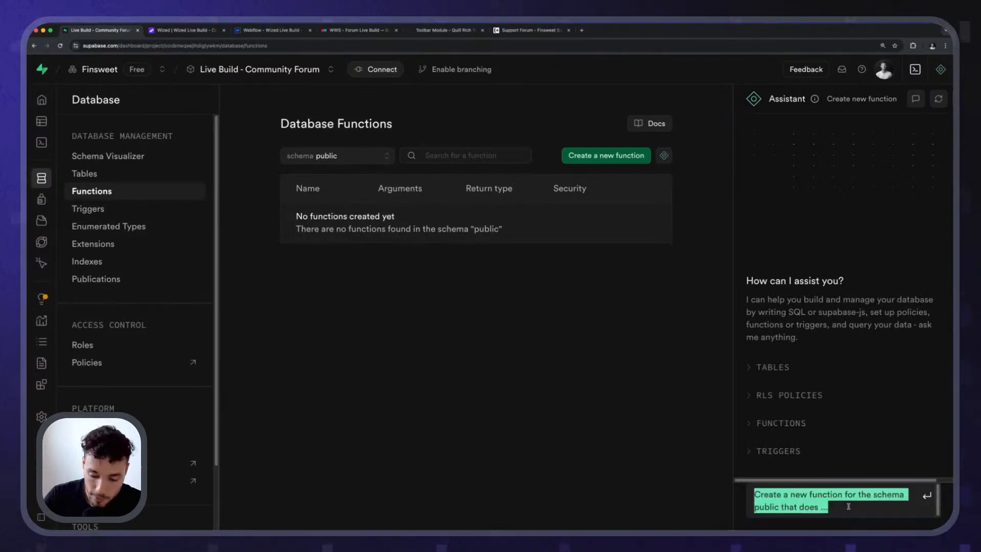
pyautogui.press('BackSpace')
# Begin the assistant prompt with "Create a new function that syncs the data of the `users` table from the `auth` schema".
pyautogui.write('Create a')
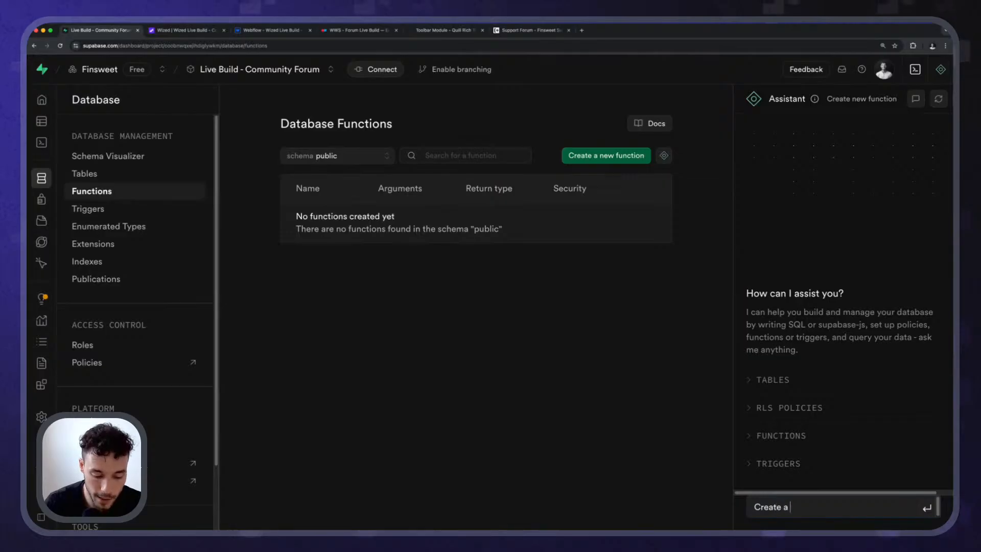
pyautogui.write(' new function')
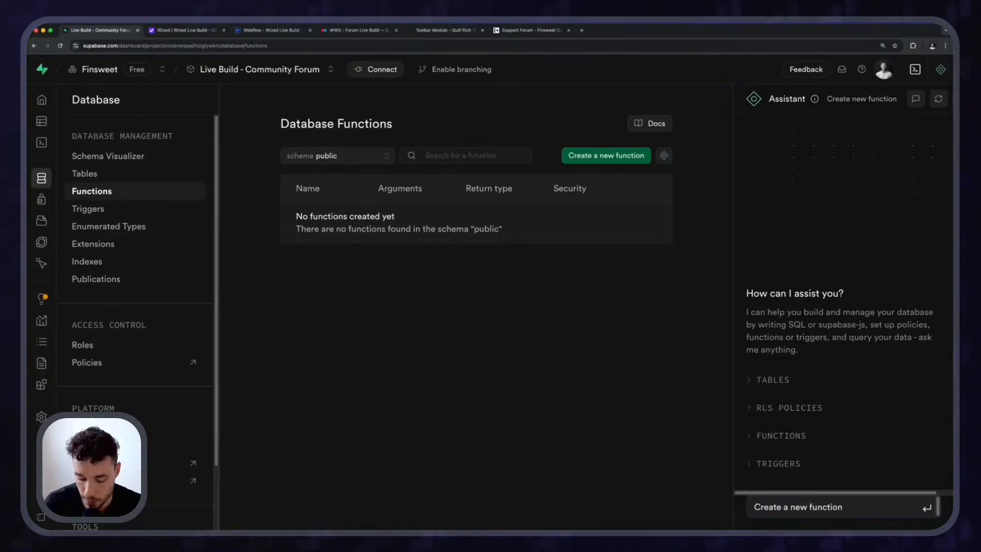
pyautogui.write(' that syncs')
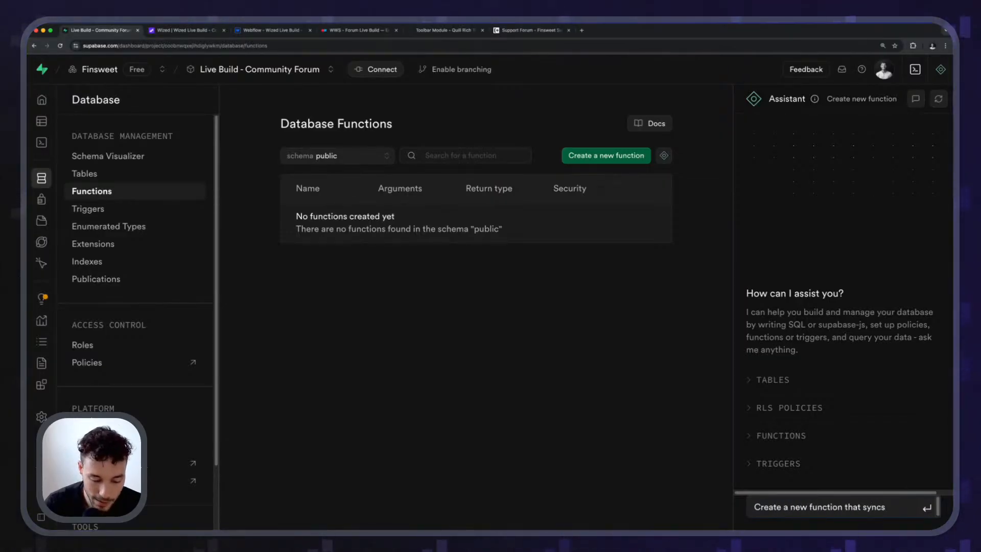
pyautogui.write(' t')
pyautogui.write('he data')
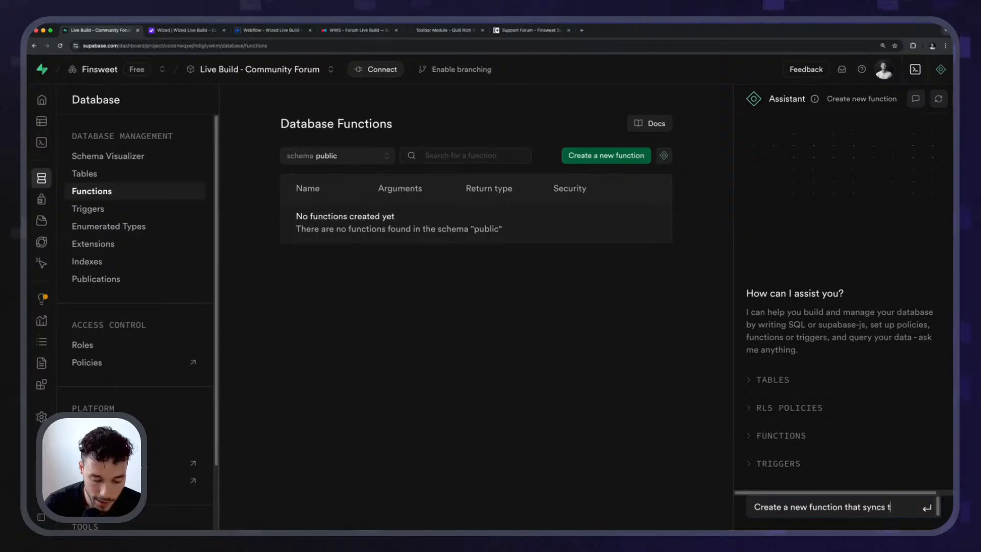
pyautogui.write(' of the `users` table')
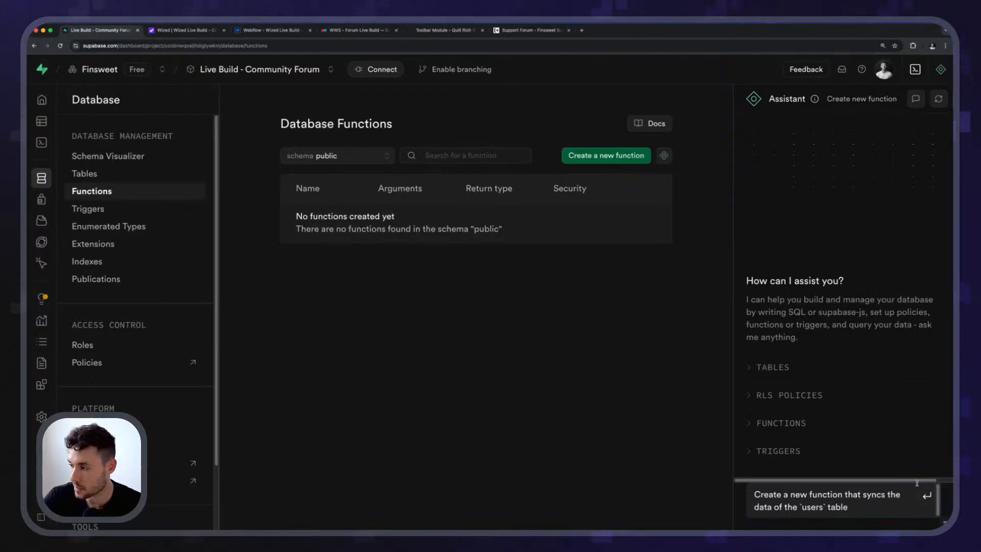
pyautogui.scroll(5, 917, 483)
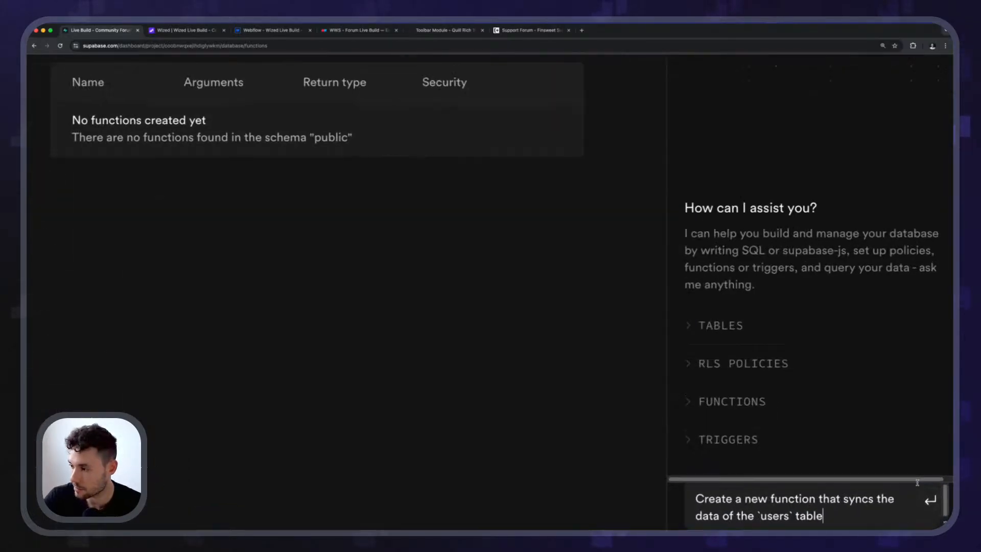
pyautogui.scroll(-1, 917, 482)
pyautogui.write('`users` table')
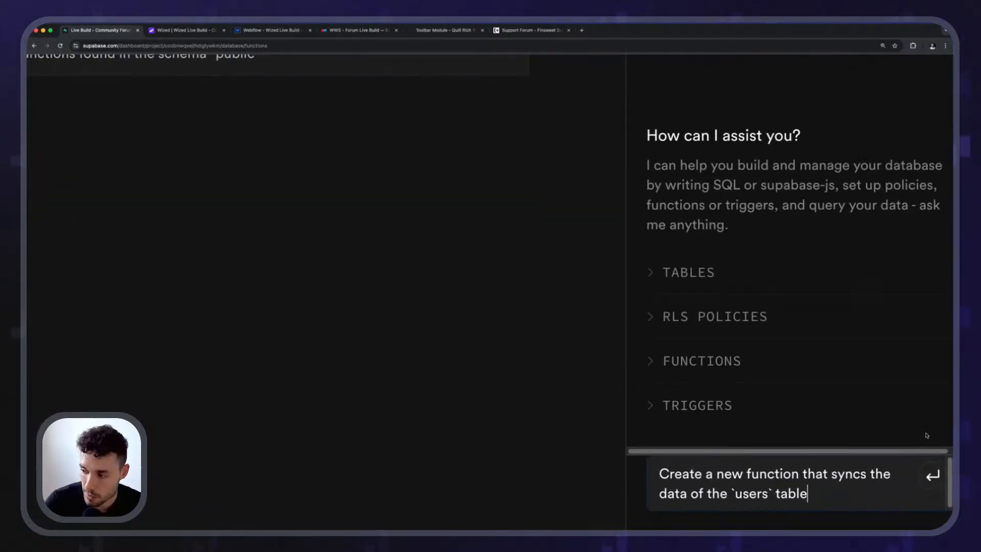
pyautogui.write(' from the `')
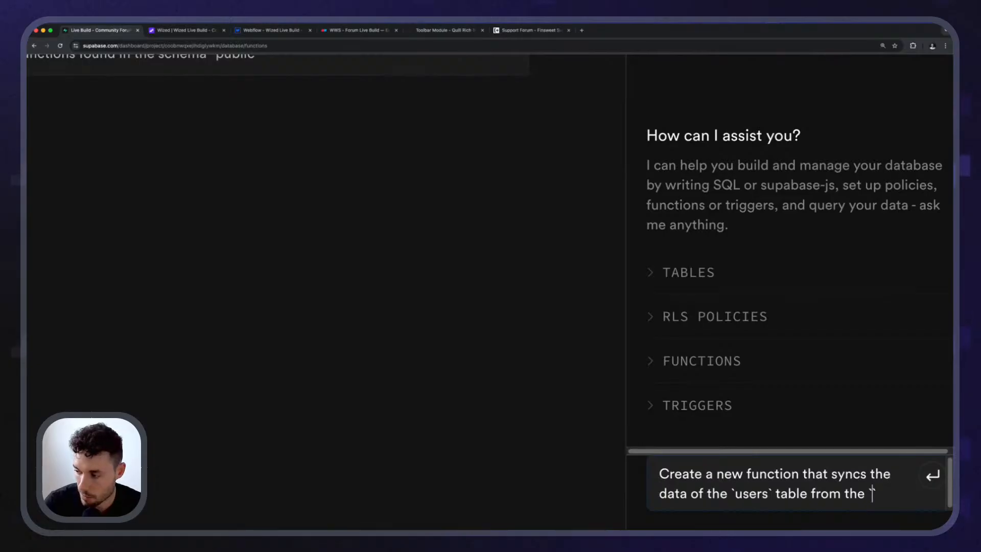
pyautogui.write('auth` schema')
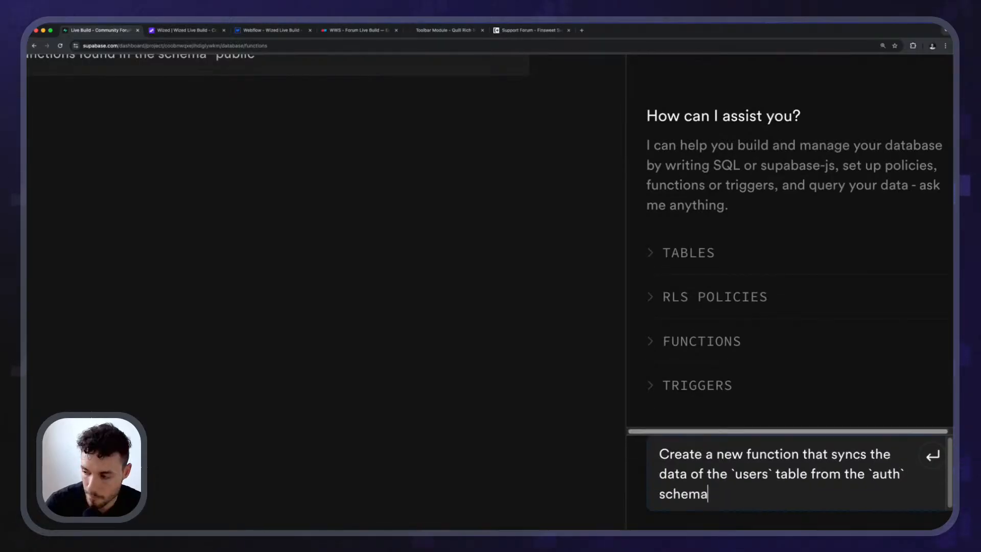
pyautogui.write(' into the')
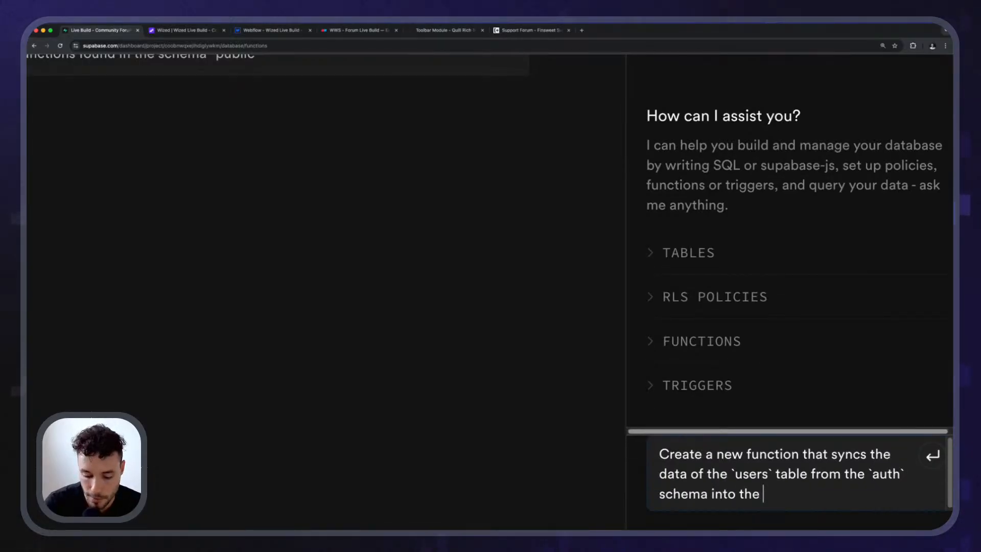
pyautogui.write(' data of the `')
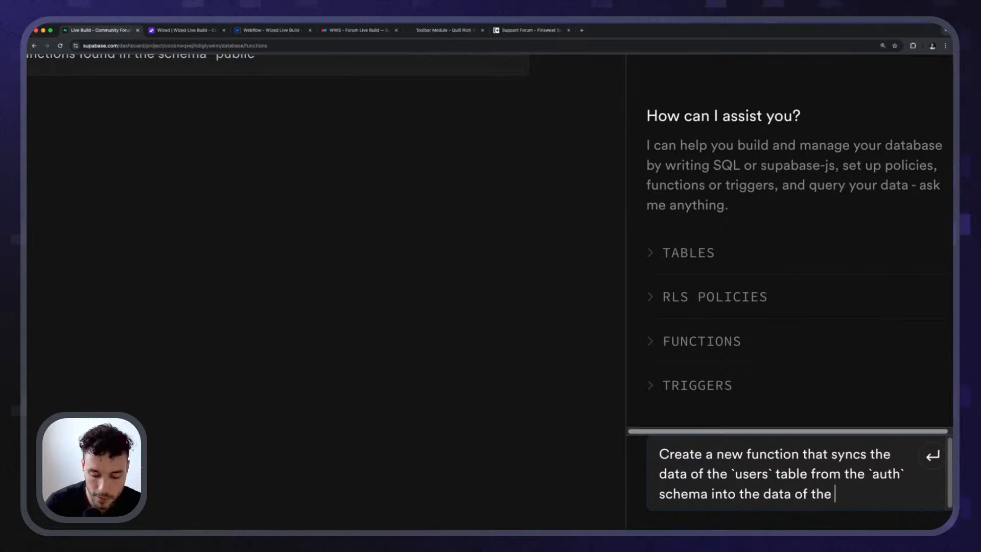
pyautogui.write('profiles` t')
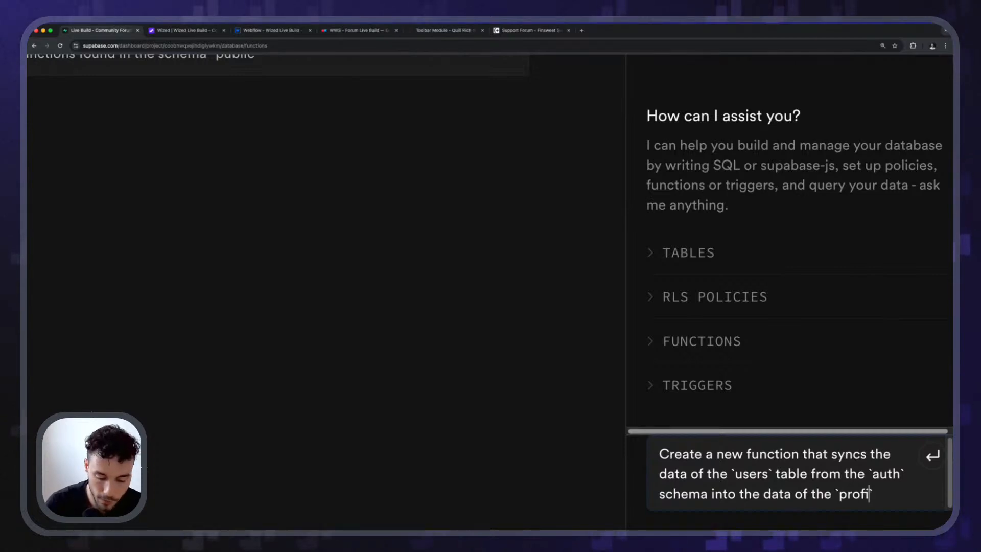
pyautogui.write('able from the `')
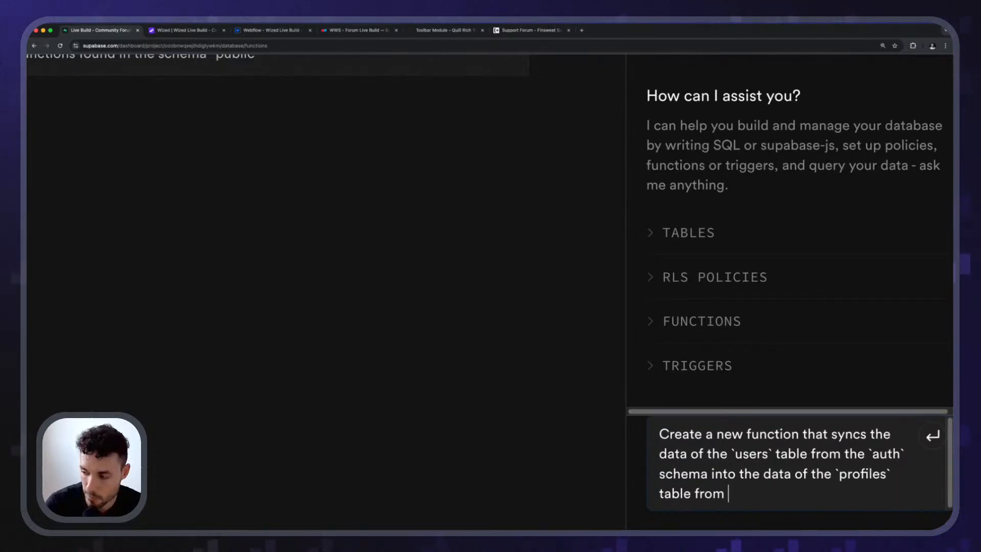
pyautogui.write('p')
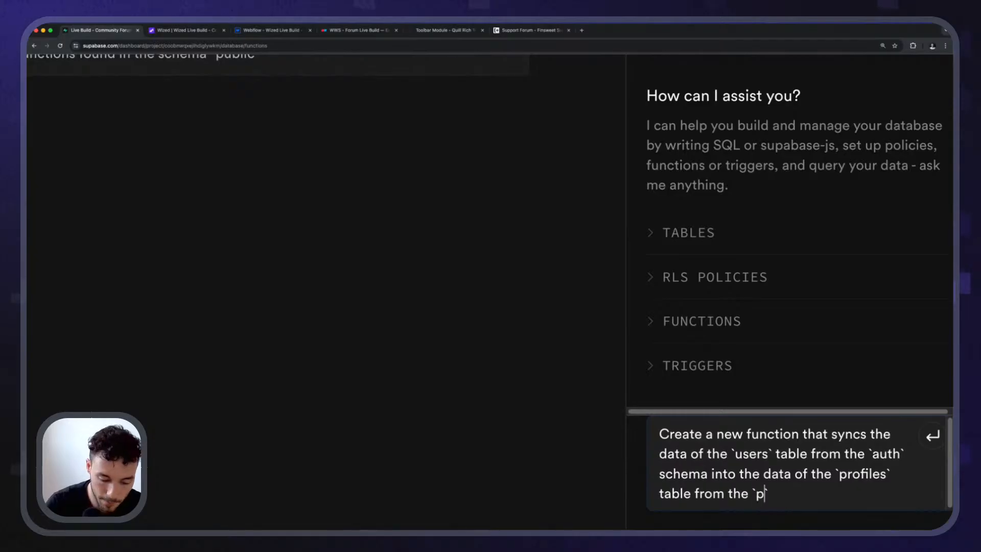
pyautogui.write('ublic` schema.')
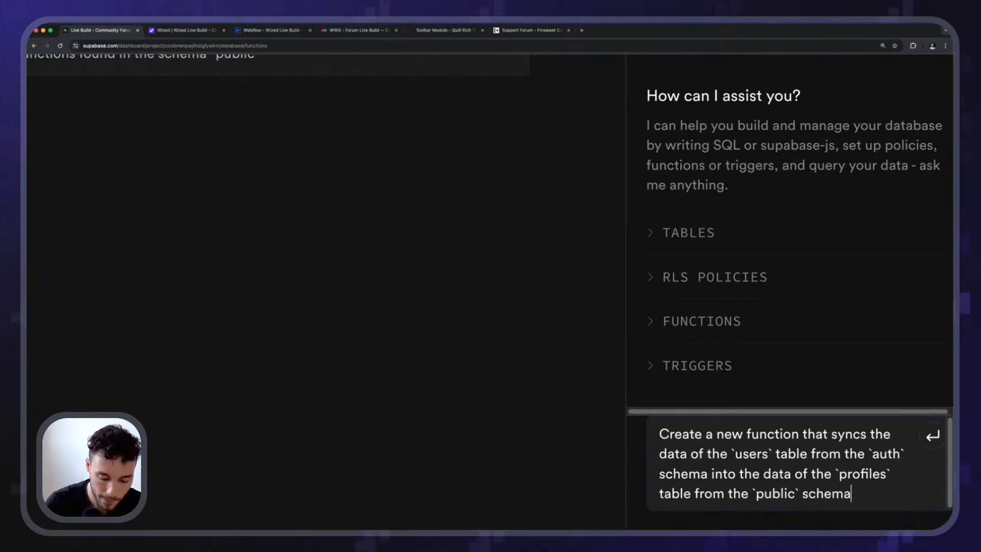
# Add a new line to the prompt reading "The profiles table has the following columns:".
pyautogui.hotkey('shift', 'Return')
pyautogui.write('The prof')
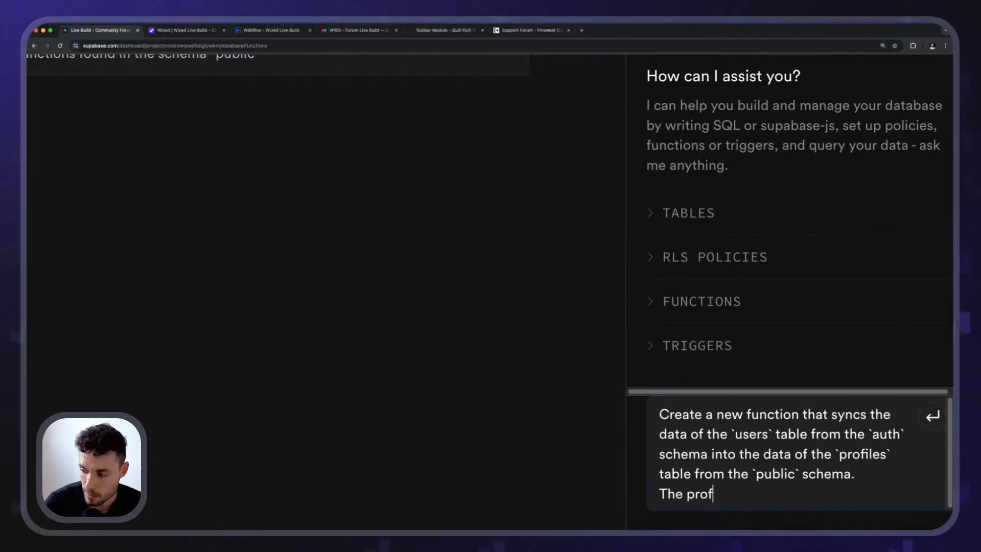
pyautogui.write('iles table has the ')
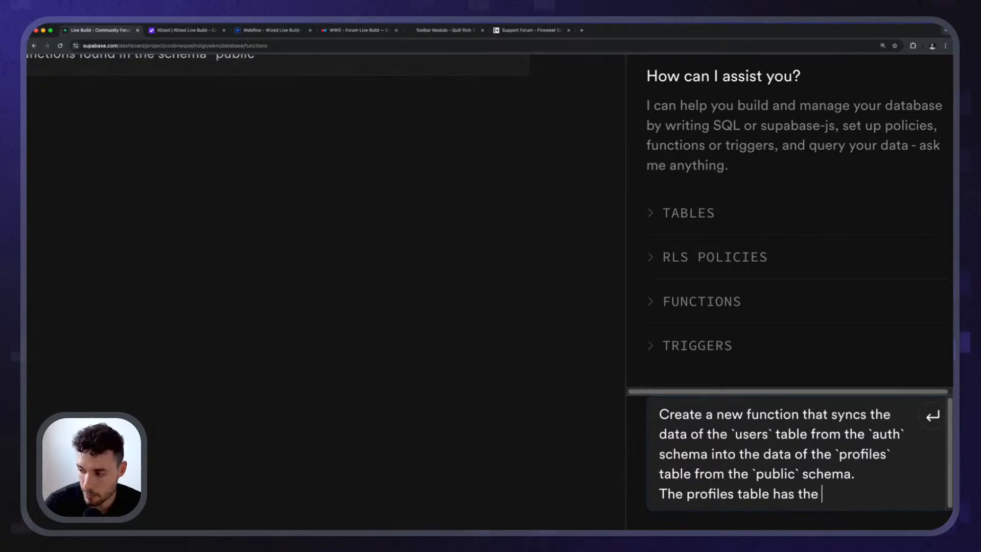
pyautogui.write('following columns')
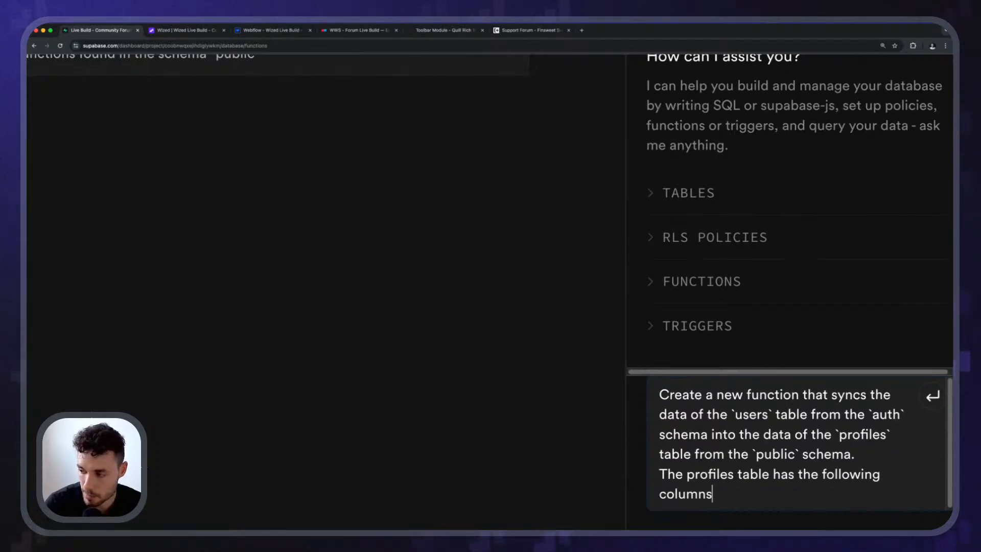
pyautogui.write(':')
pyautogui.hotkey('shift', 'Return')
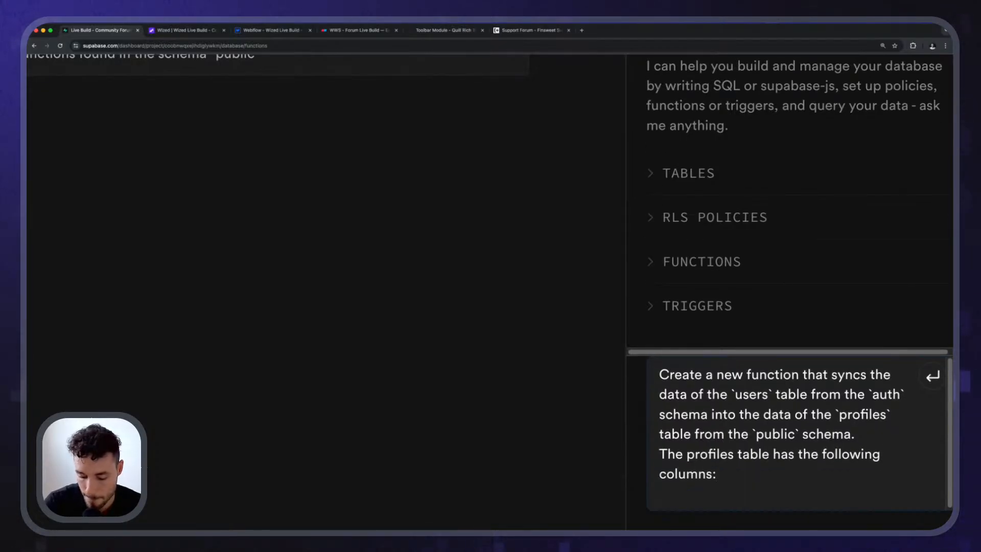
# List the columns "id" and "created_at" as dashed items without backticks in the prompt.
pyautogui.write('- `id`')
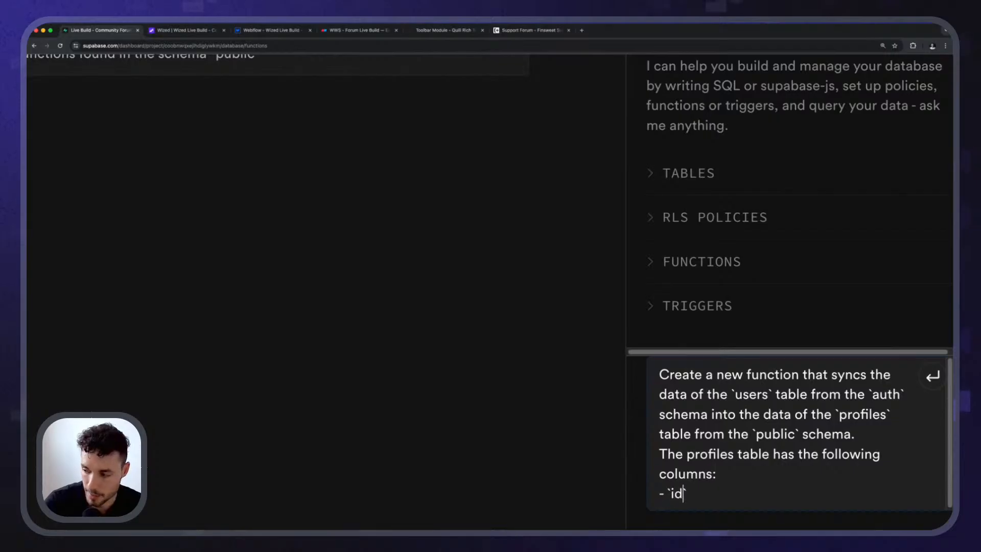
pyautogui.press('BackSpace')
pyautogui.press('BackSpace')
pyautogui.press('BackSpace')
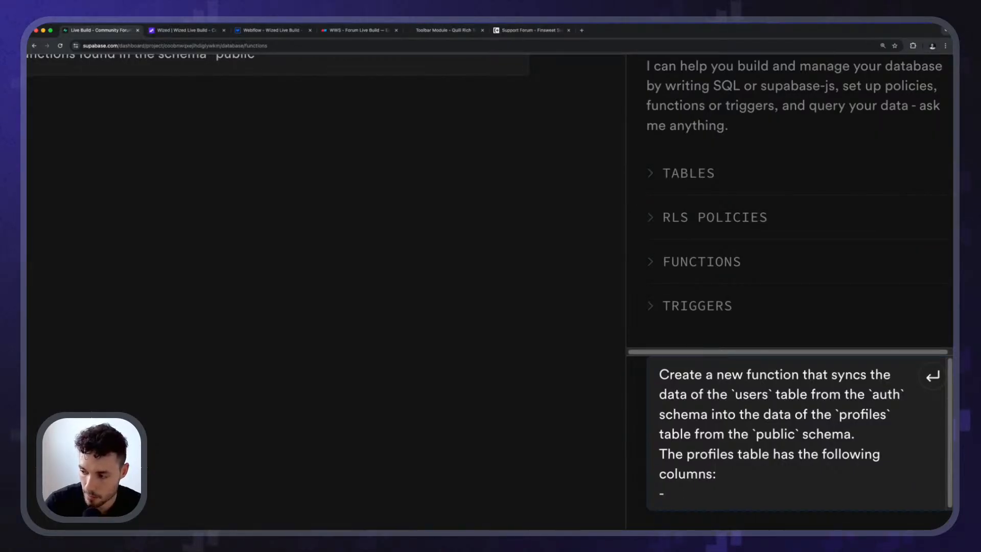
pyautogui.write('- i')
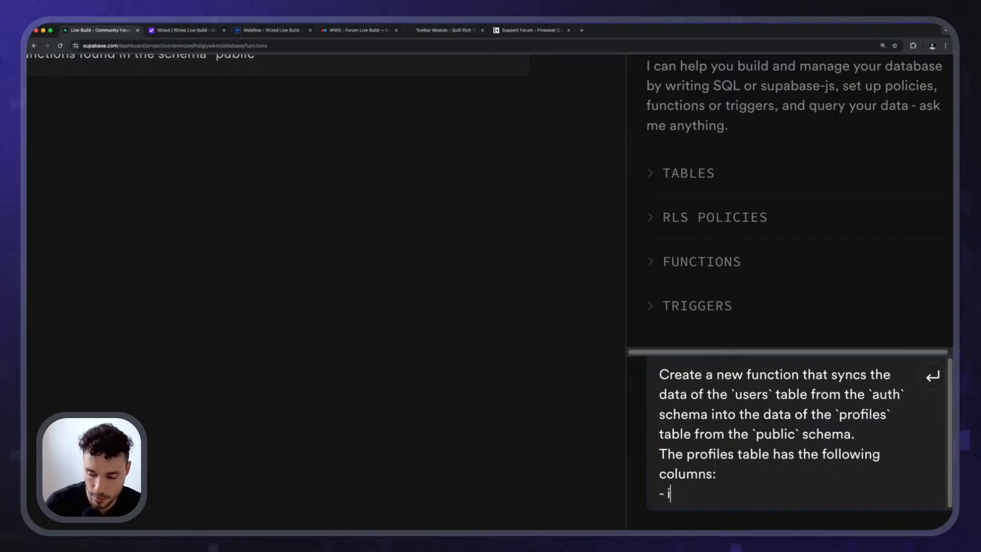
pyautogui.write('d')
pyautogui.press('Return')
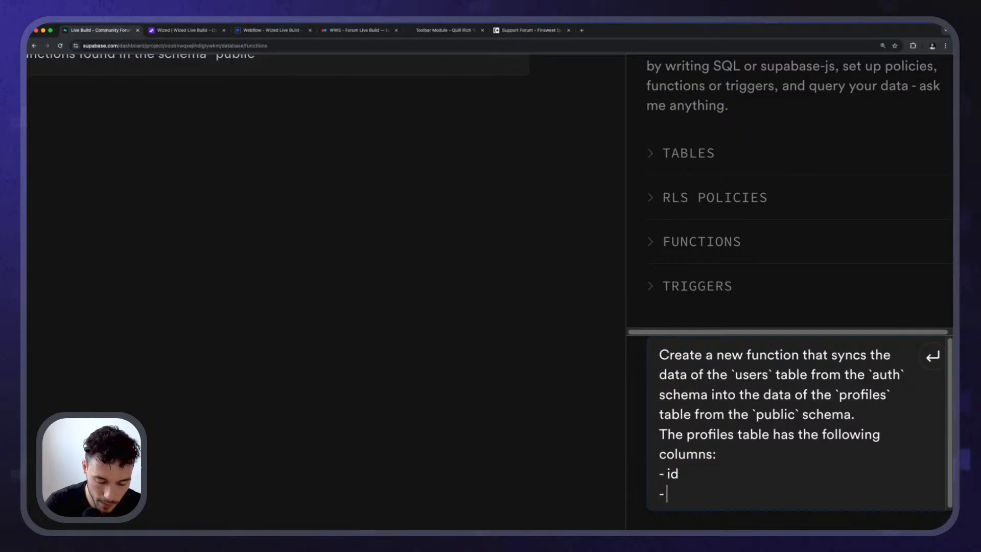
pyautogui.write('- created_at')
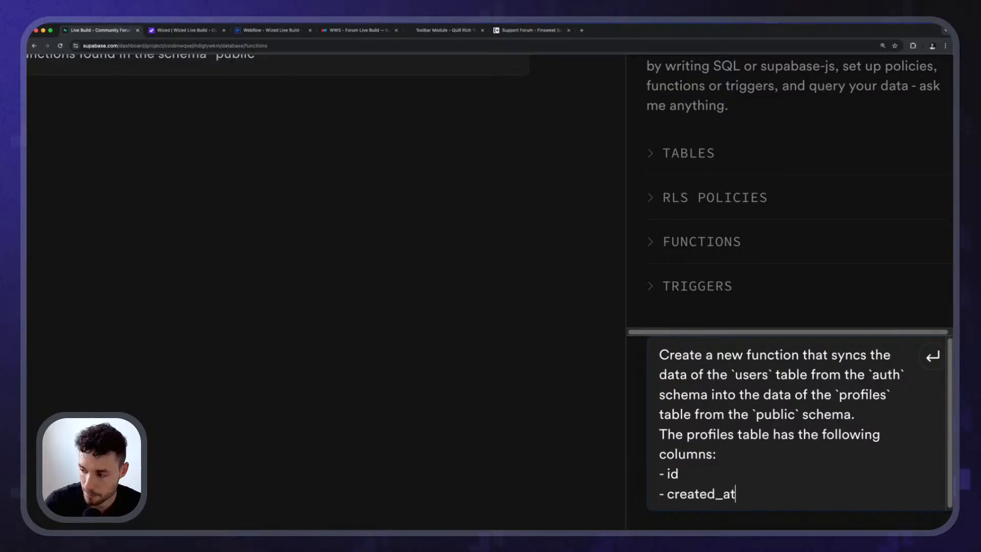
# Add the columns "username" and "birthday" as dashed items to the prompt's column list.
pyautogui.press('Return')
pyautogui.write('- username')
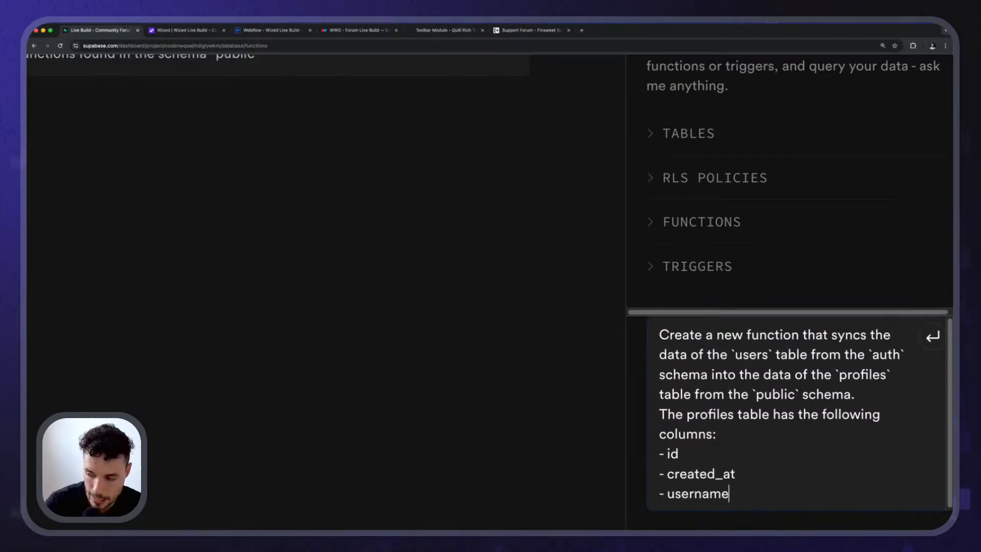
pyautogui.press('Return')
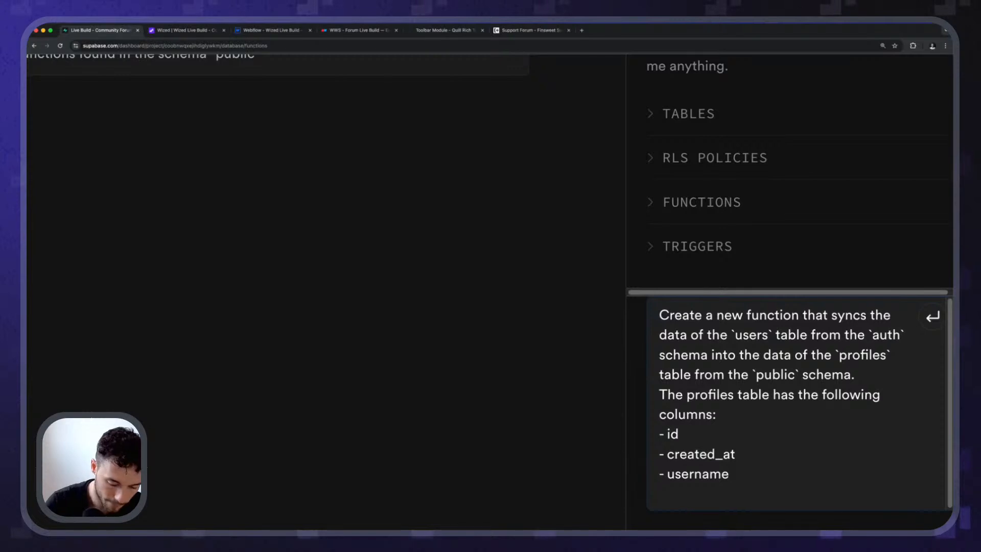
pyautogui.write('- borthday')
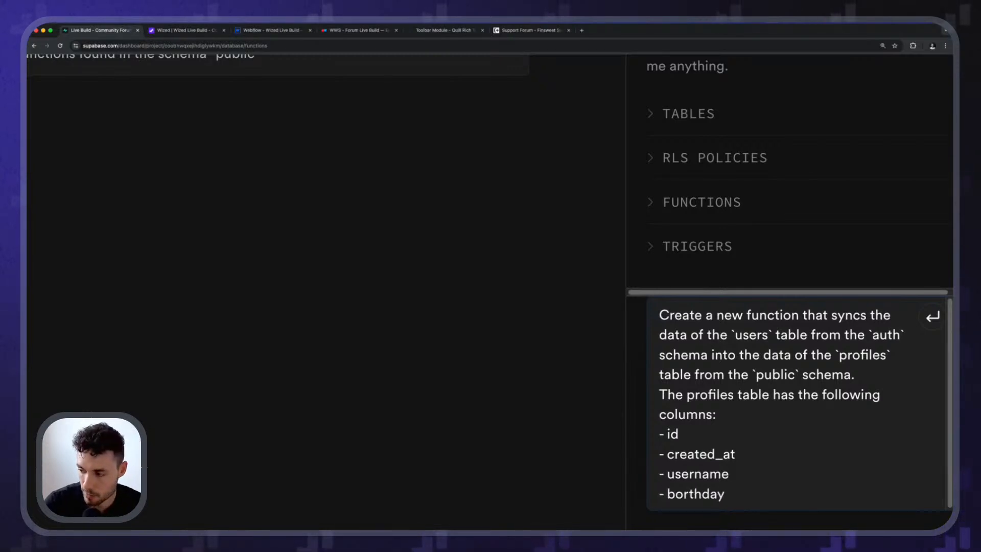
pyautogui.press('Left')
pyautogui.press('Left')
pyautogui.press('Left')
pyautogui.press('Left')
pyautogui.press('Left')
pyautogui.press('Left')
pyautogui.press('BackSpace')
pyautogui.write('i')
pyautogui.press('End')
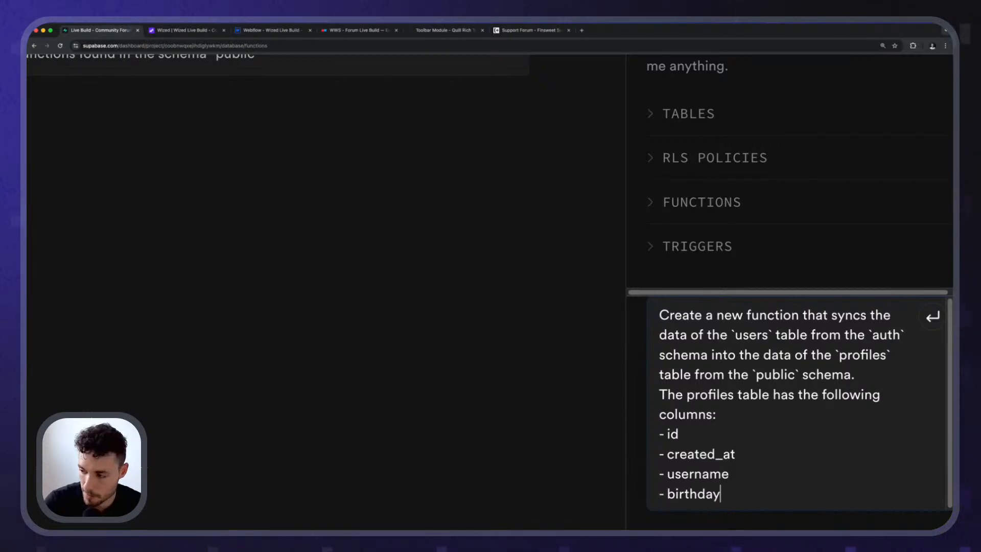
# Add the column "profile" as a dashed item to the prompt's column list.
pyautogui.press('Return')
pyautogui.write('- ')
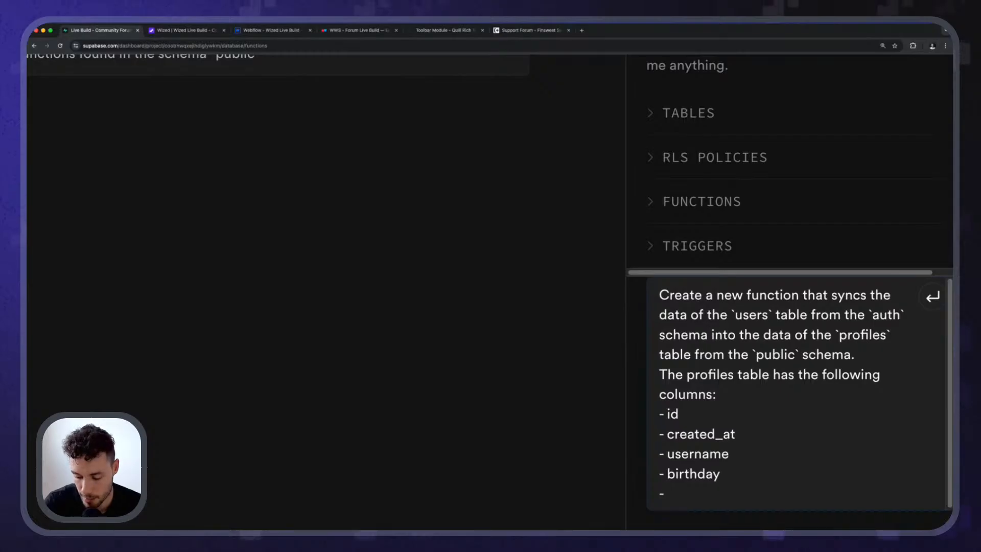
pyautogui.write('prp')
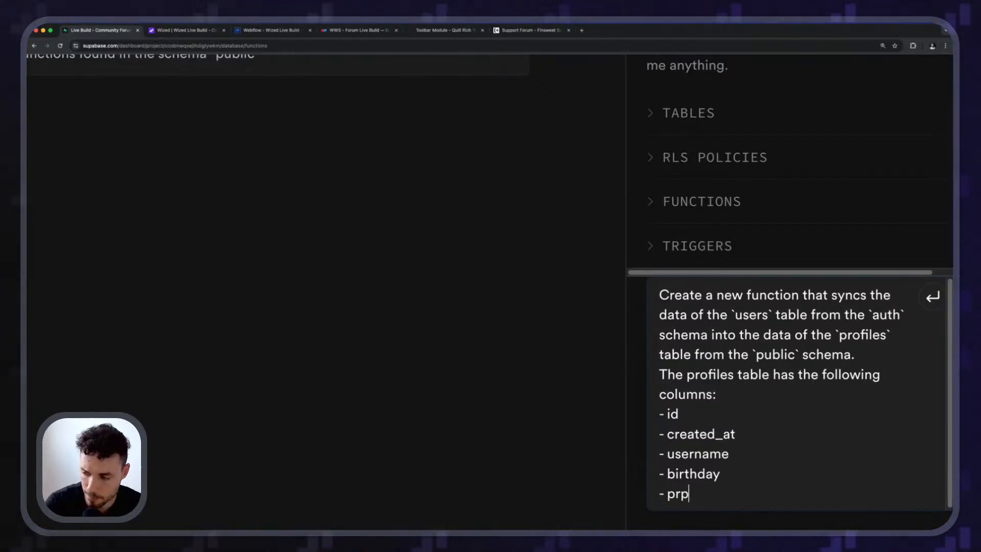
pyautogui.press('BackSpace')
pyautogui.write('ofile')
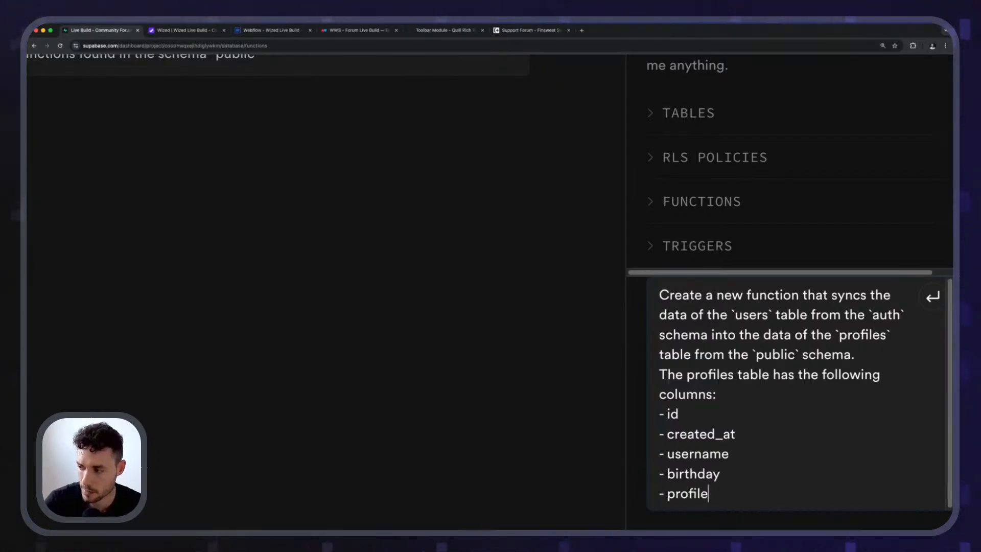
# After a blank line, add "The relationship between them is:" to the prompt and begin a dashed item below it.
pyautogui.press('Return')
pyautogui.press('Return')
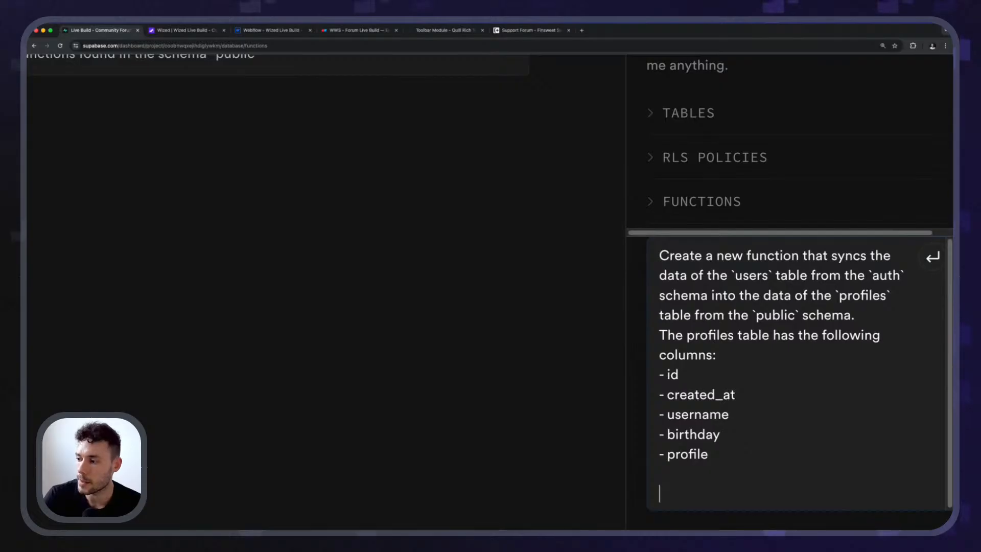
pyautogui.write('The r')
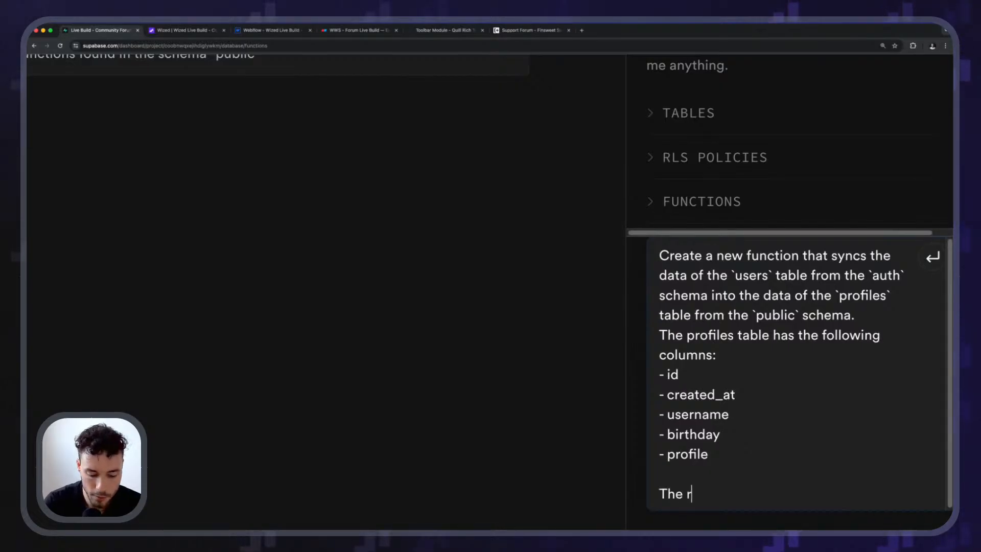
pyautogui.write('elationship')
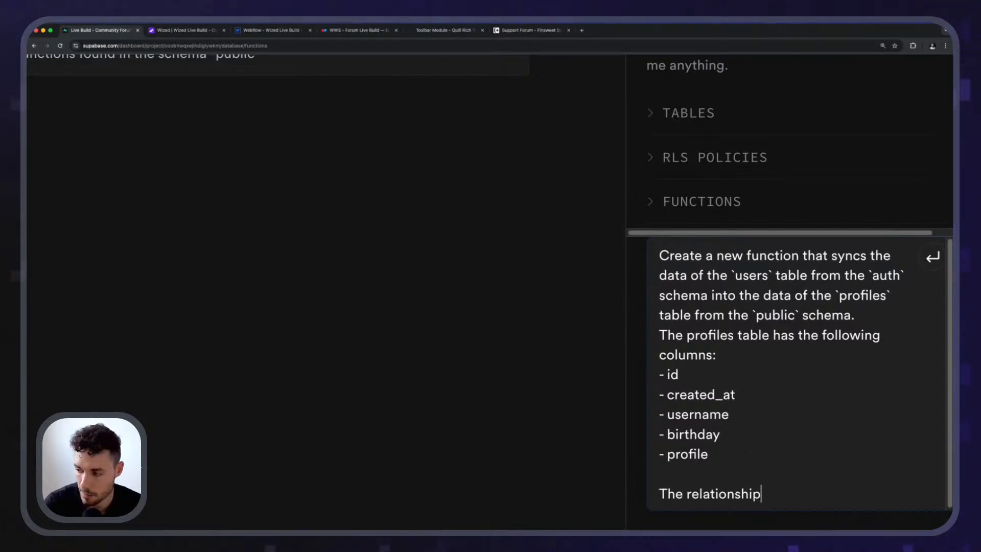
pyautogui.write(' between them')
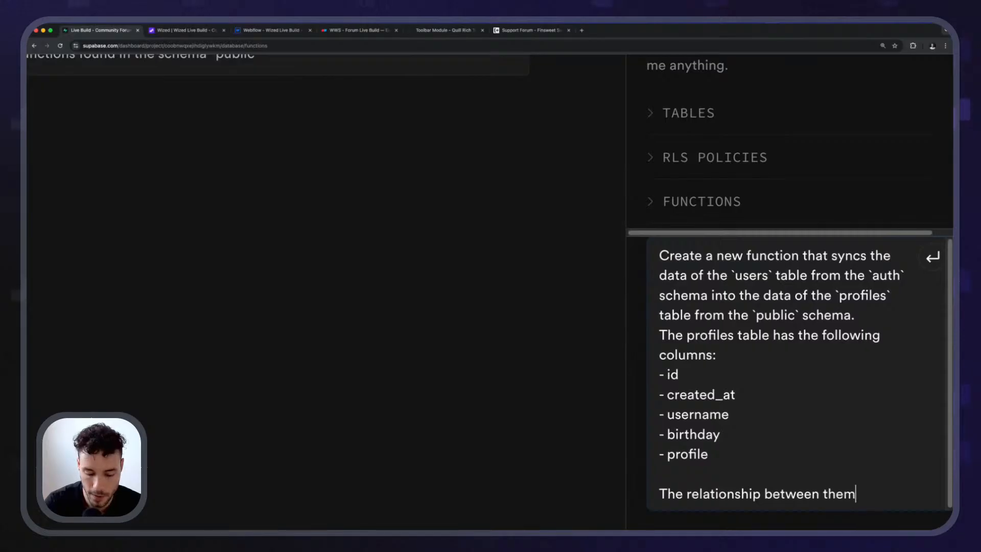
pyautogui.write(' is:')
pyautogui.hotkey('shift', 'Return')
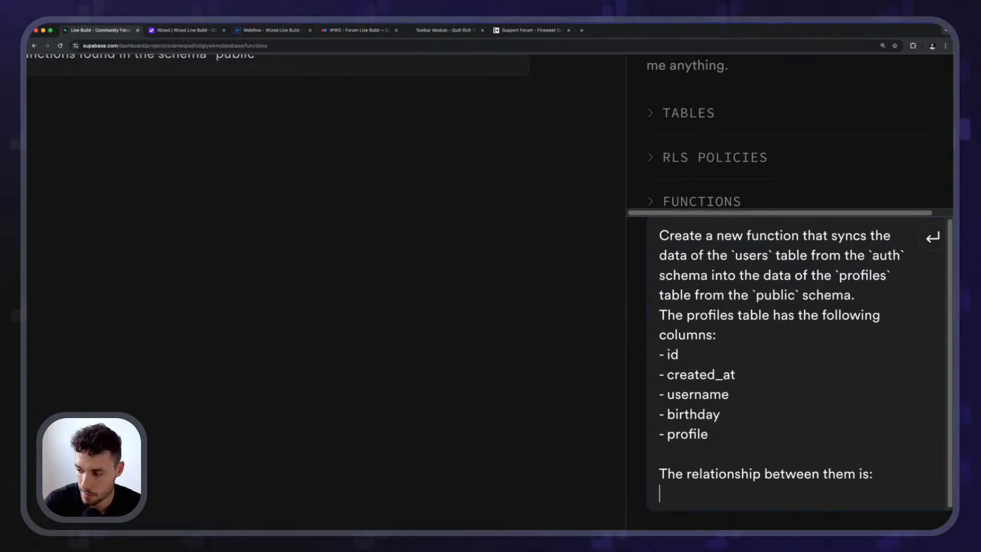
pyautogui.write('- The')
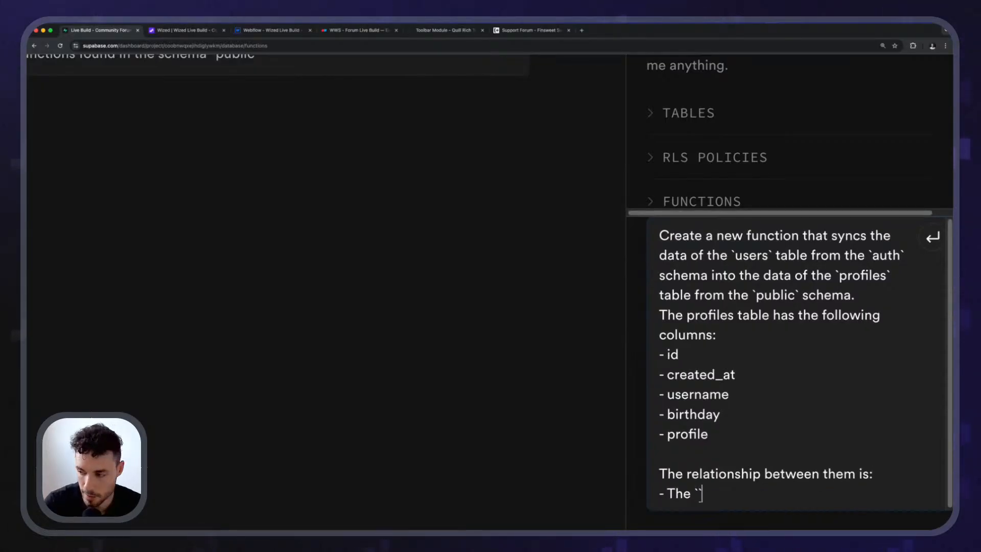
pyautogui.press('BackSpace')
pyautogui.press('BackSpace')
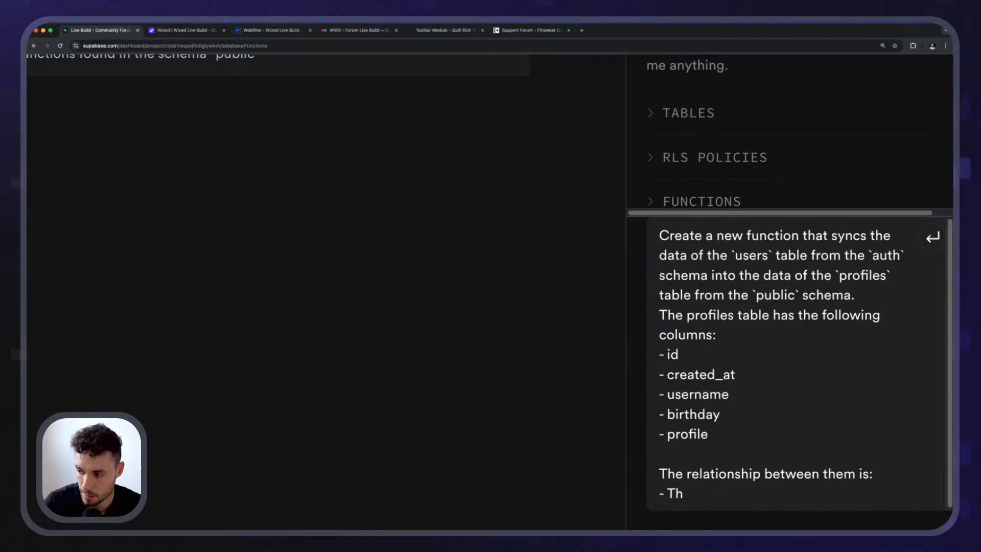
pyautogui.write('e `id`')
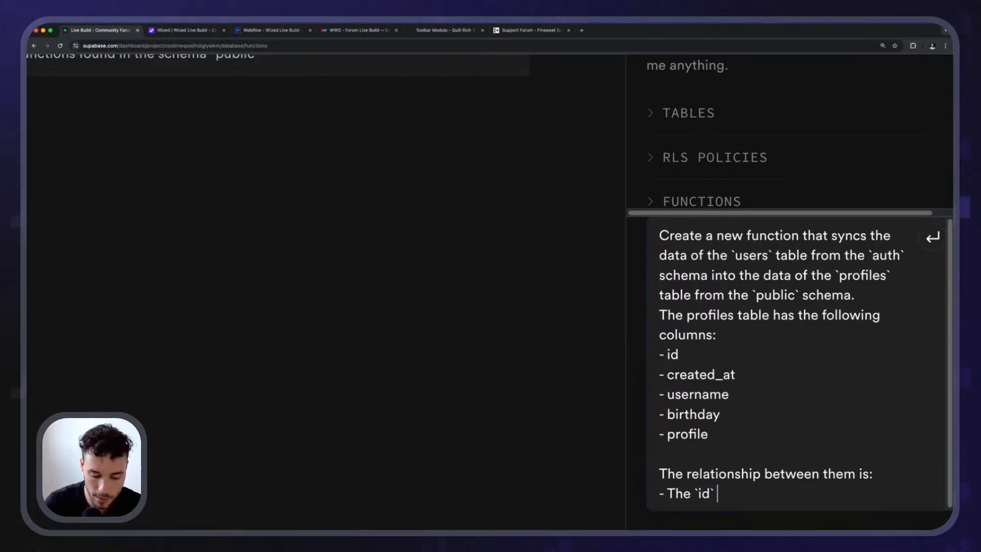
pyautogui.press('BackSpace')
pyautogui.press('BackSpace')
pyautogui.press('BackSpace')
pyautogui.press('BackSpace')
pyautogui.write('`')
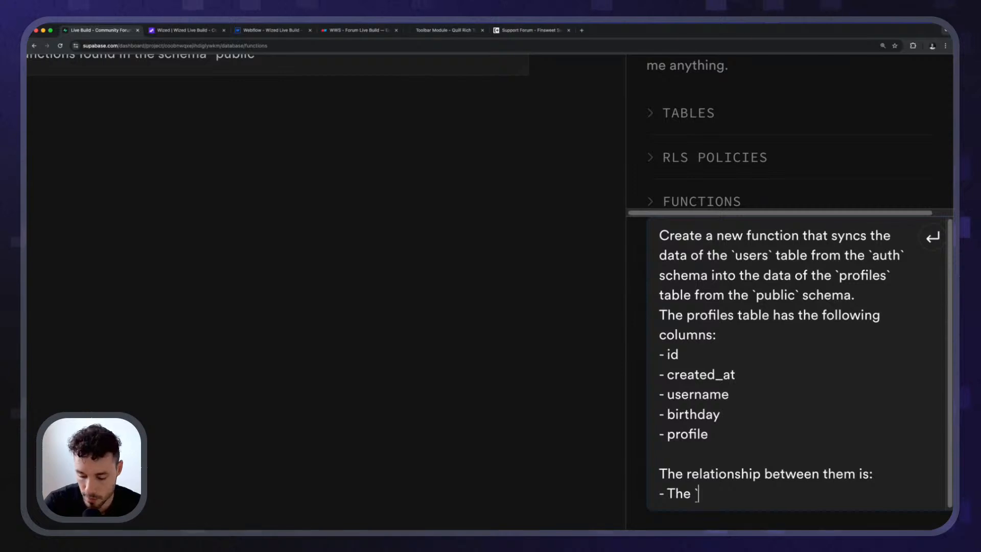
pyautogui.write('pr')
pyautogui.press('BackSpace')
pyautogui.press('BackSpace')
pyautogui.press('BackSpace')
pyautogui.press('BackSpace')
pyautogui.press('BackSpace')
pyautogui.press('BackSpace')
pyautogui.press('BackSpace')
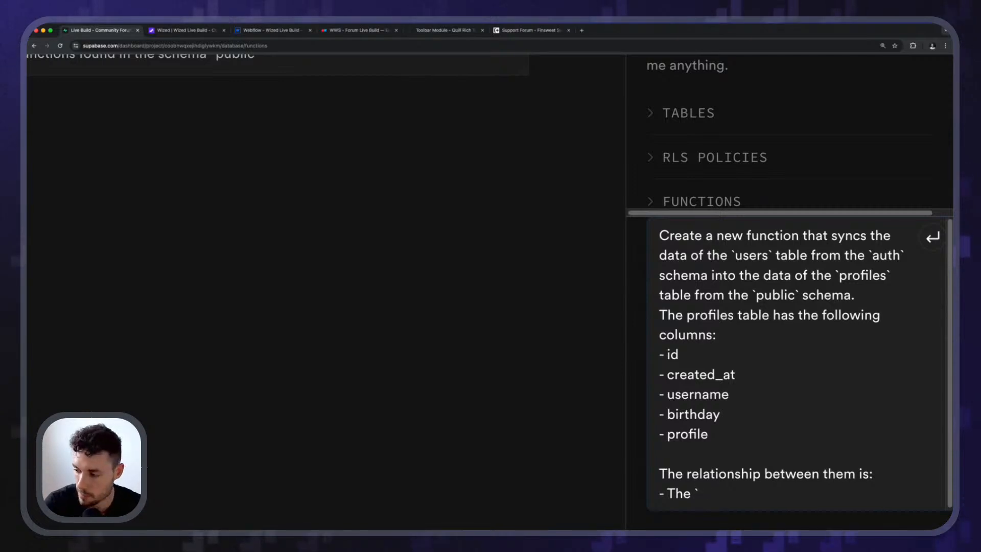
# Make the first dashed relationship item read "`profiles.id` === `users.id`".
pyautogui.write('``')
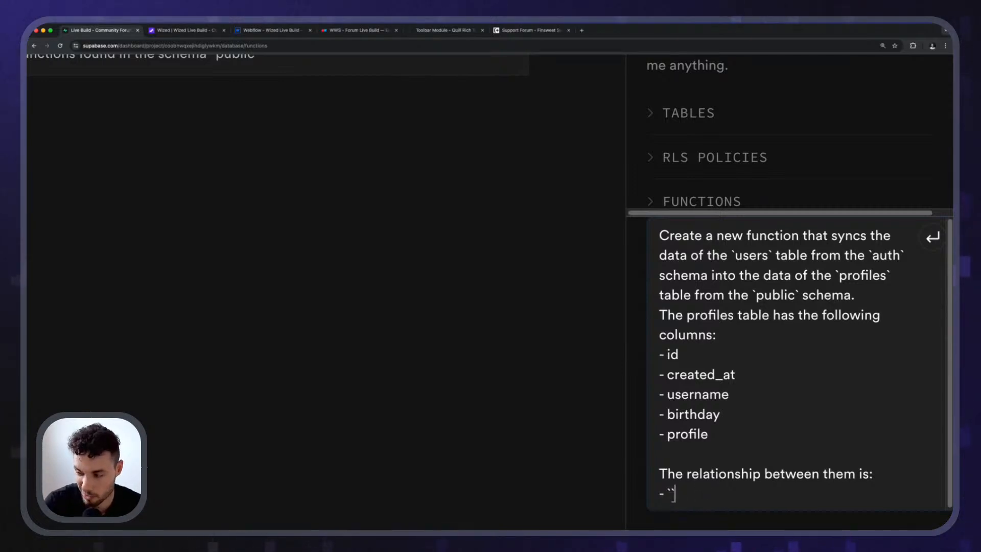
pyautogui.write('profile.id')
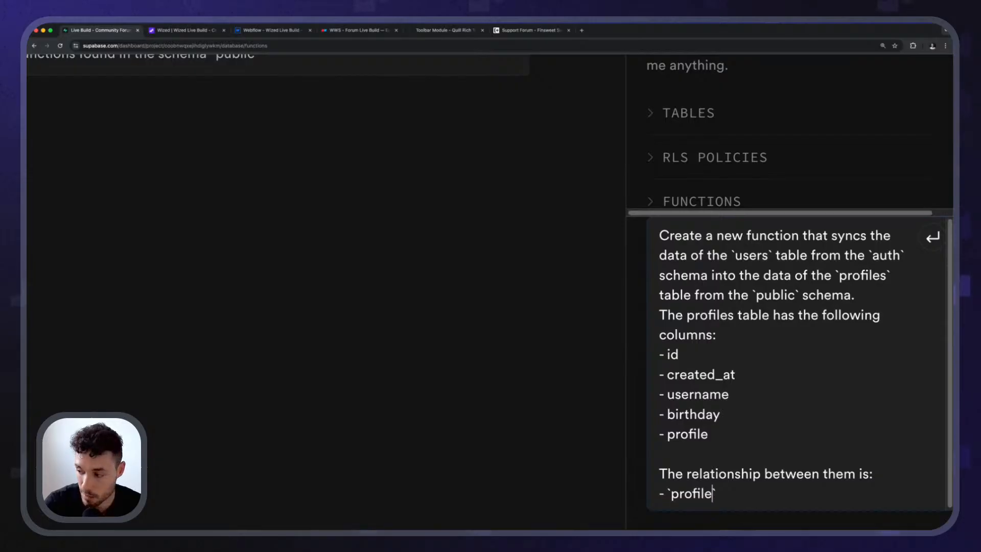
pyautogui.press('Right')
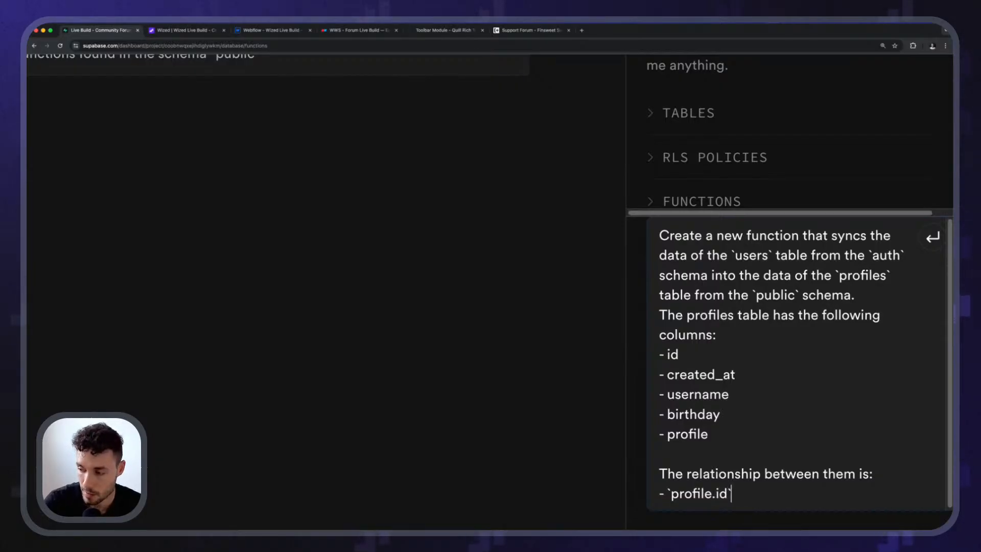
pyautogui.write('=== ``')
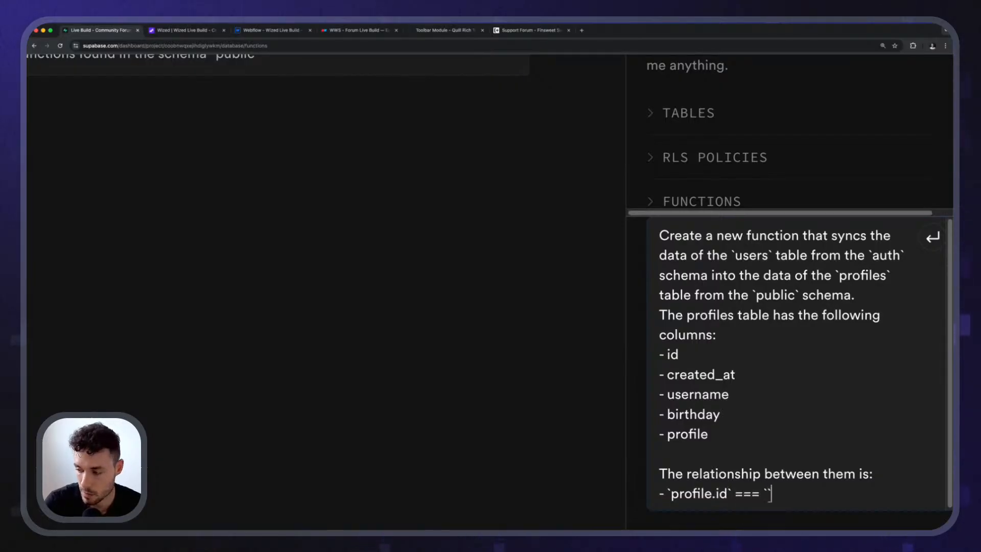
pyautogui.write('profil')
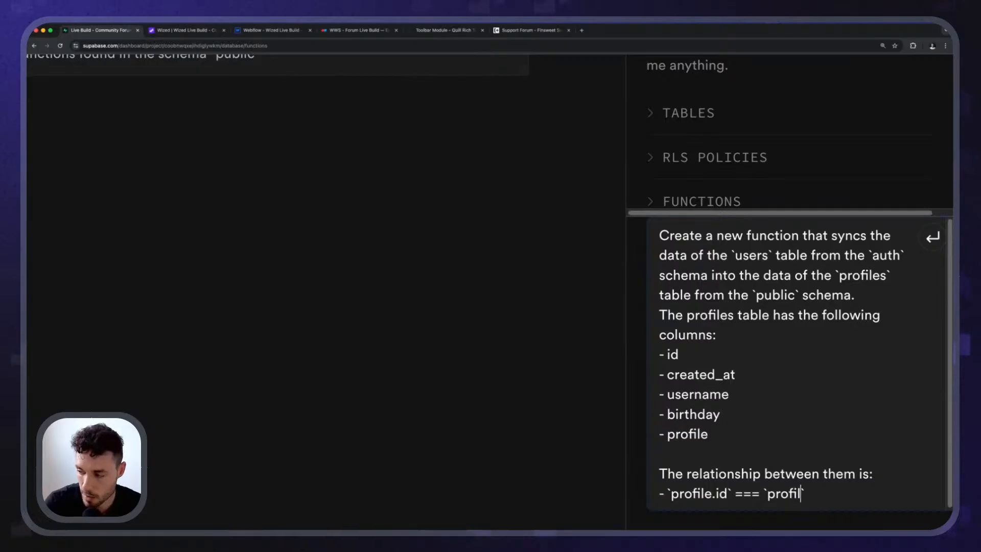
pyautogui.write('user')
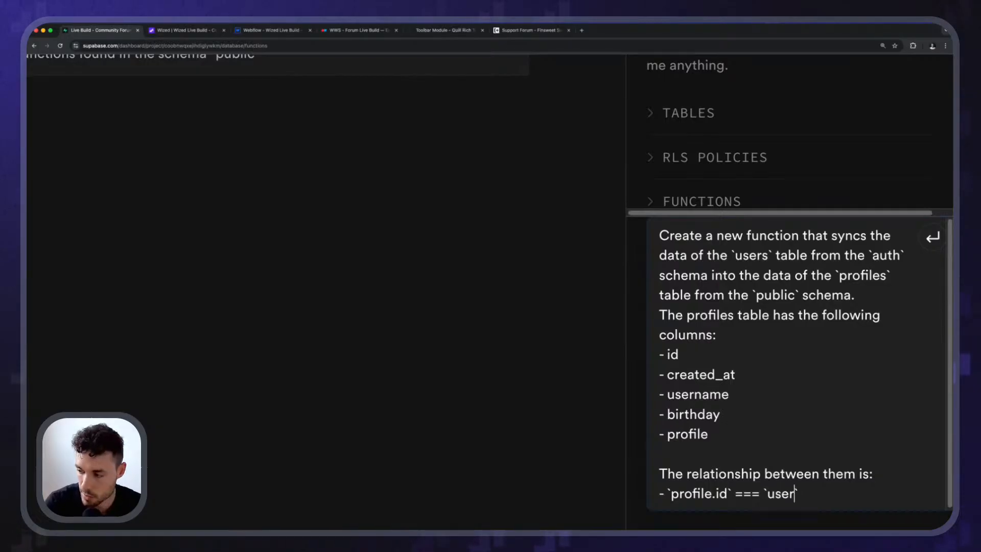
pyautogui.write('s.id')
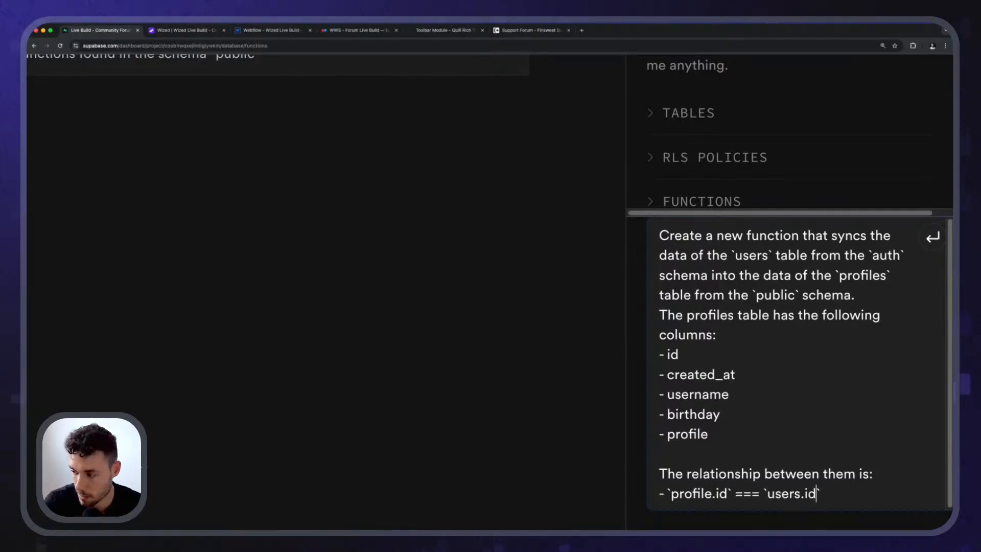
pyautogui.press('Right')
pyautogui.press('Right')
pyautogui.press('Right')
pyautogui.write('s')
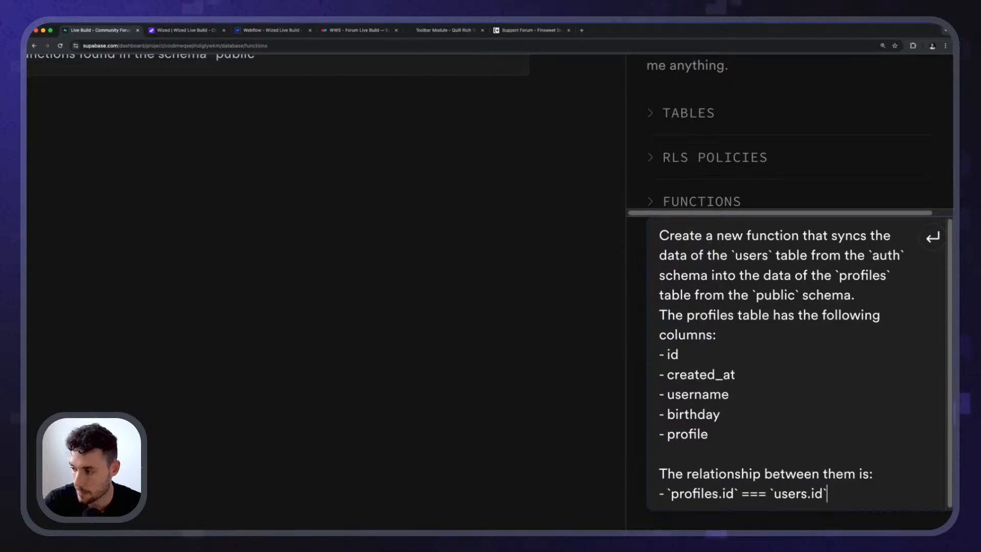
# Add a second dashed relationship item beginning with "`profiles.created_at` ===".
pyautogui.press('super+Right')
pyautogui.hotkey('shift', 'Return')
pyautogui.write('- ``')
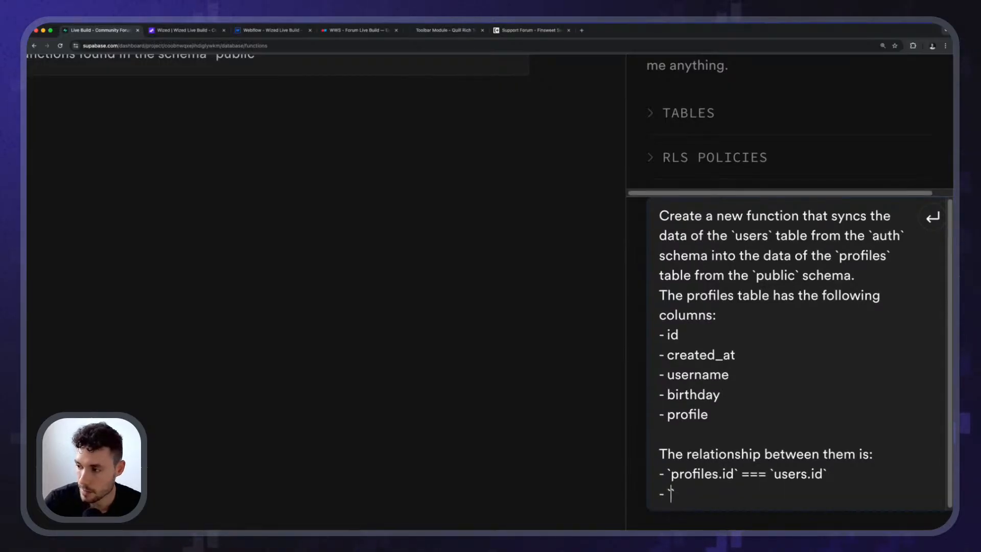
pyautogui.write('profiles.cre')
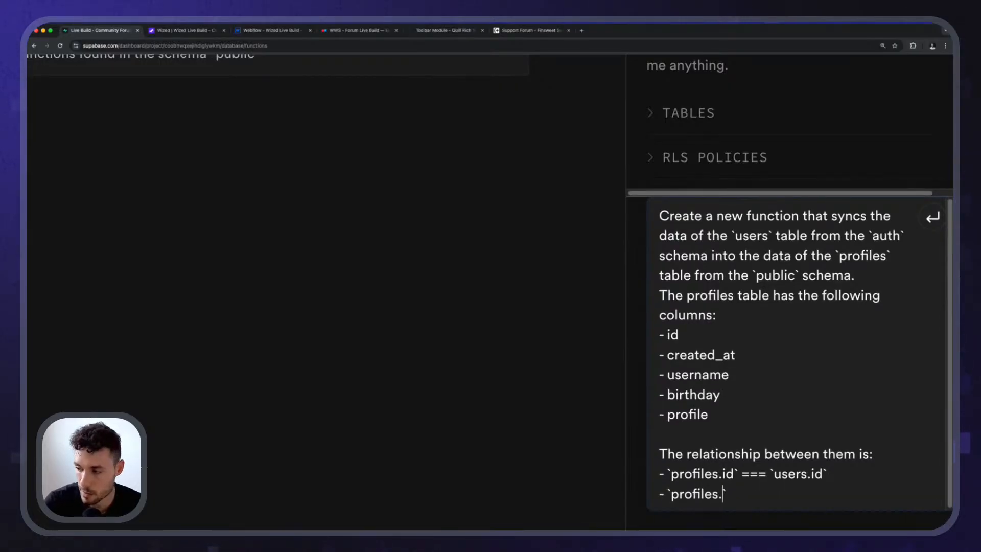
pyautogui.write('ate_at')
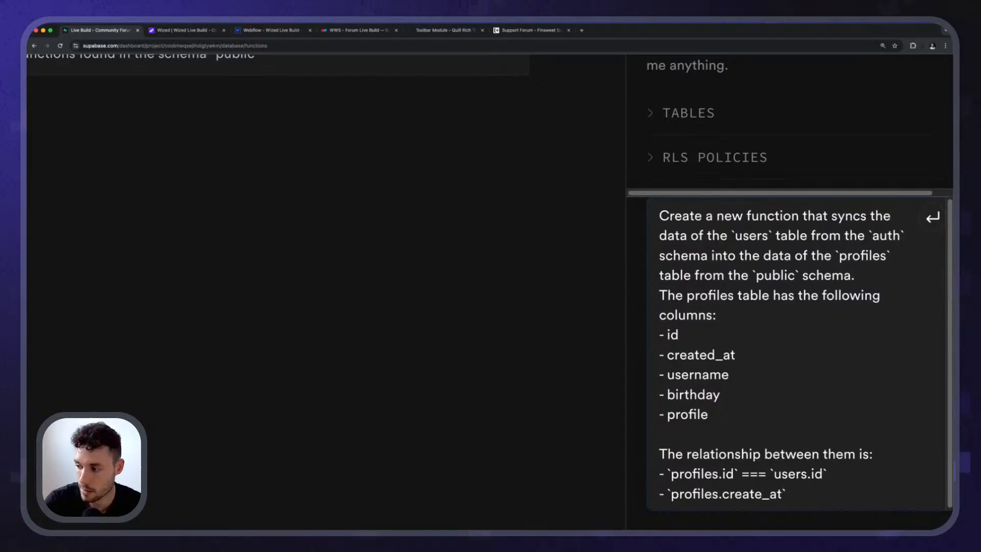
pyautogui.write('d')
pyautogui.write('==')
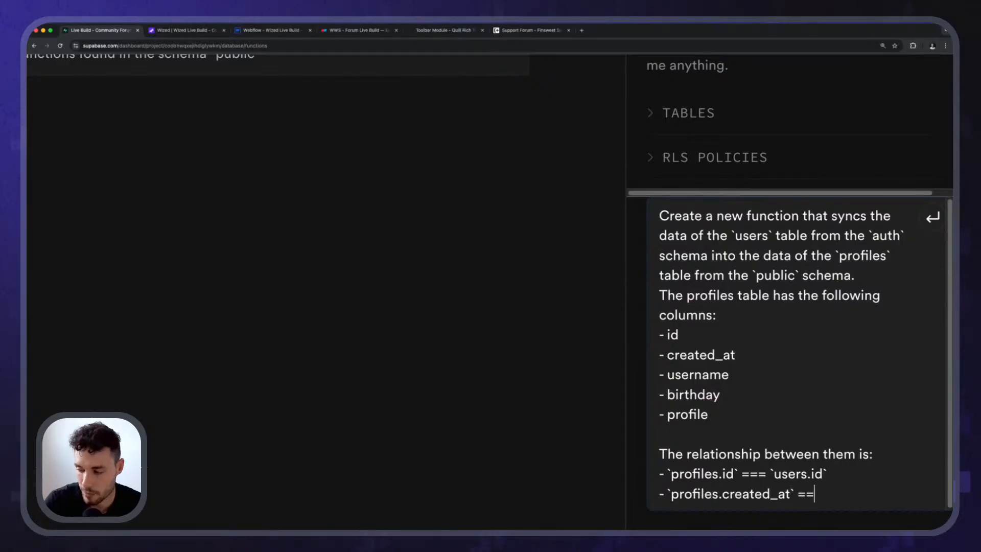
pyautogui.write('= `')
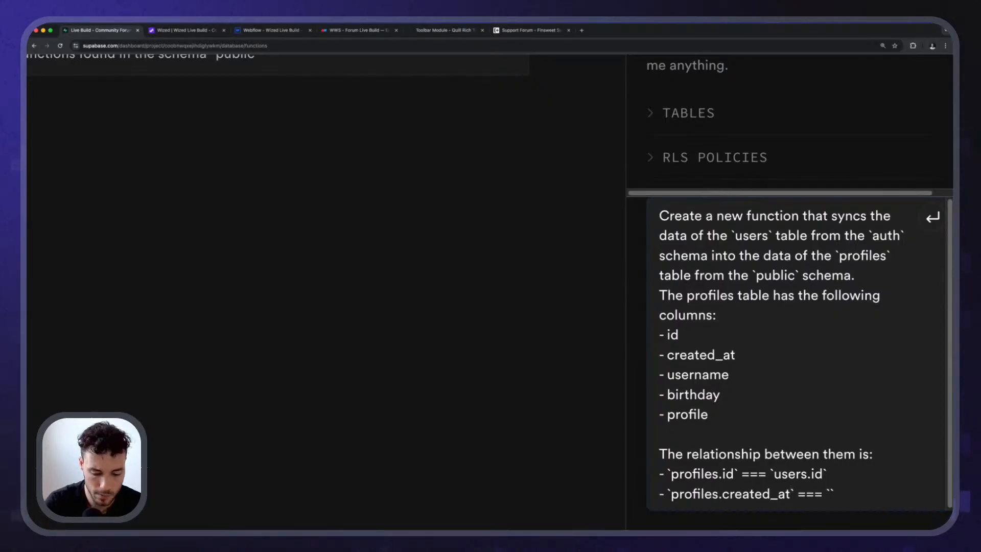
pyautogui.write('users.cfreated')
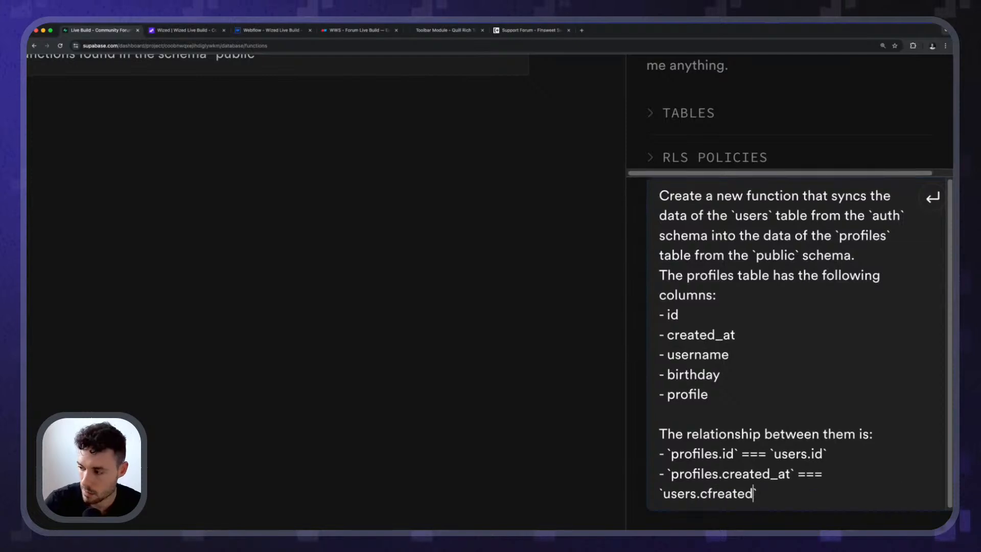
pyautogui.write('_a')
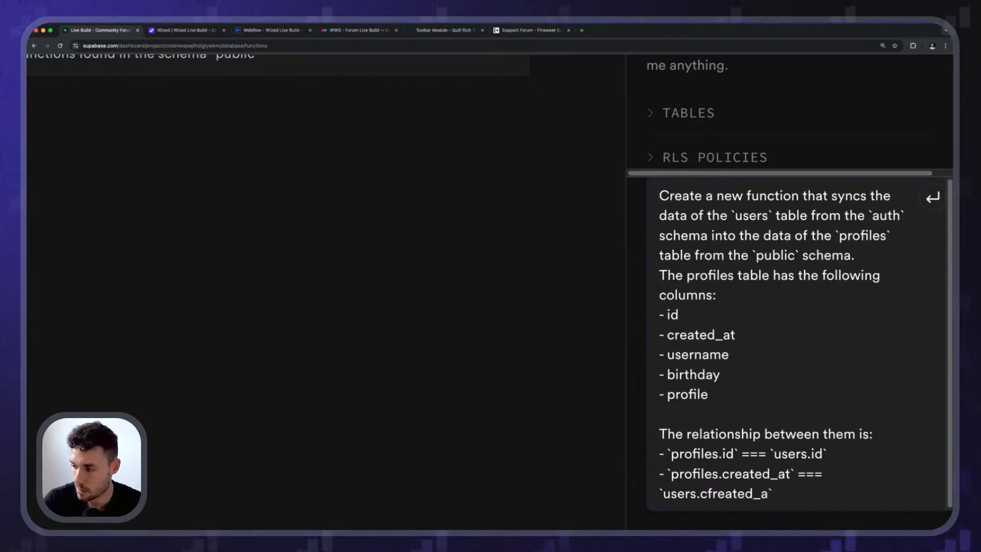
pyautogui.write('t')
# Complete the second relationship item with "`users.created_at`" in backticks.
pyautogui.hotkey('alt', 'Left')
pyautogui.press('Right')
pyautogui.press('Right')
pyautogui.press('BackSpace')
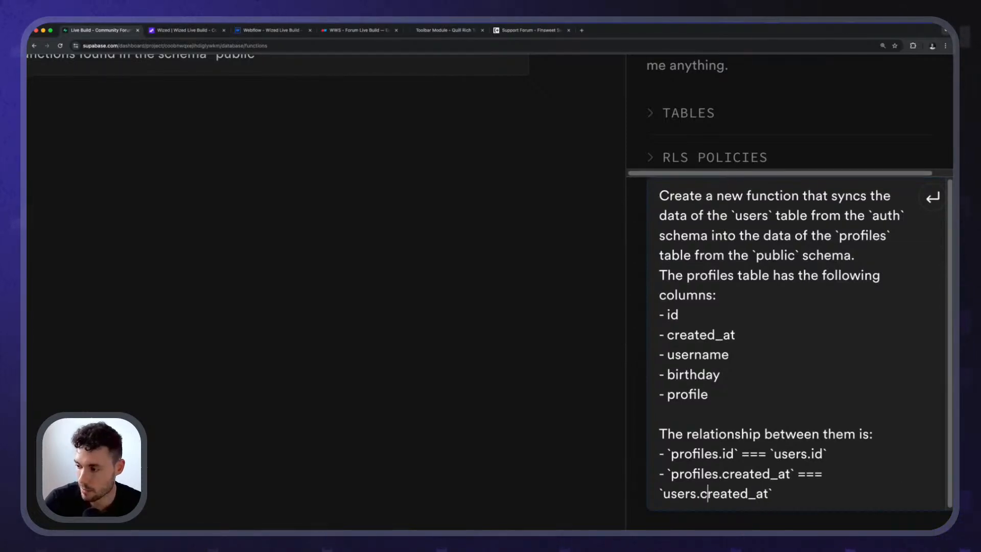
# Open supabase.com in a new browser tab and go to the Live Build - Community Forum project's dashboard.
pyautogui.click(582, 31)
pyautogui.write('supabase.com')
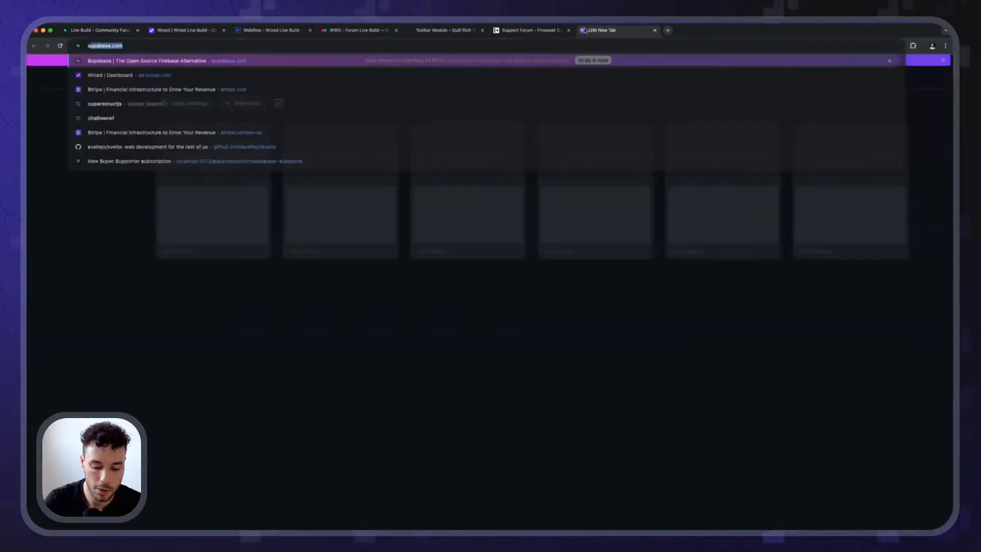
pyautogui.press('Return')
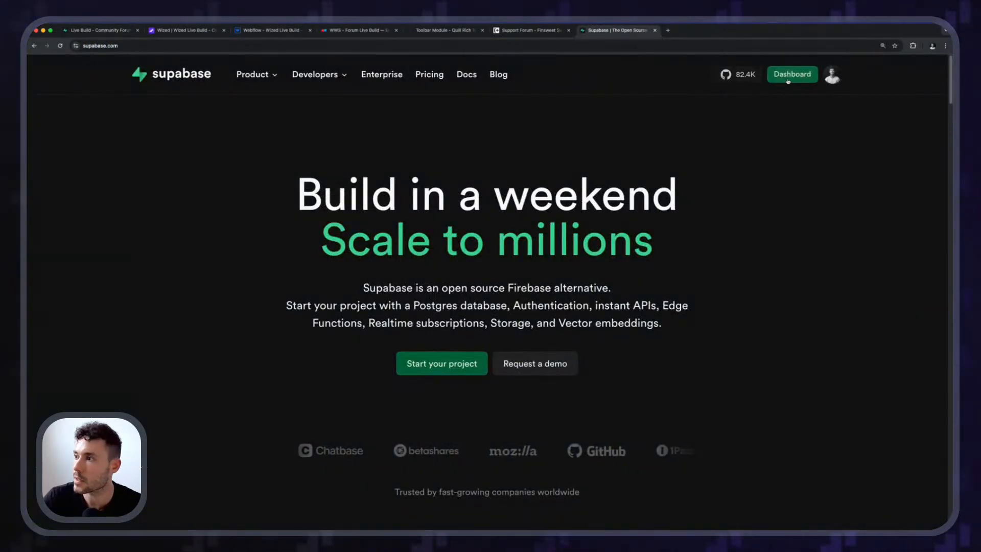
pyautogui.click(793, 73)
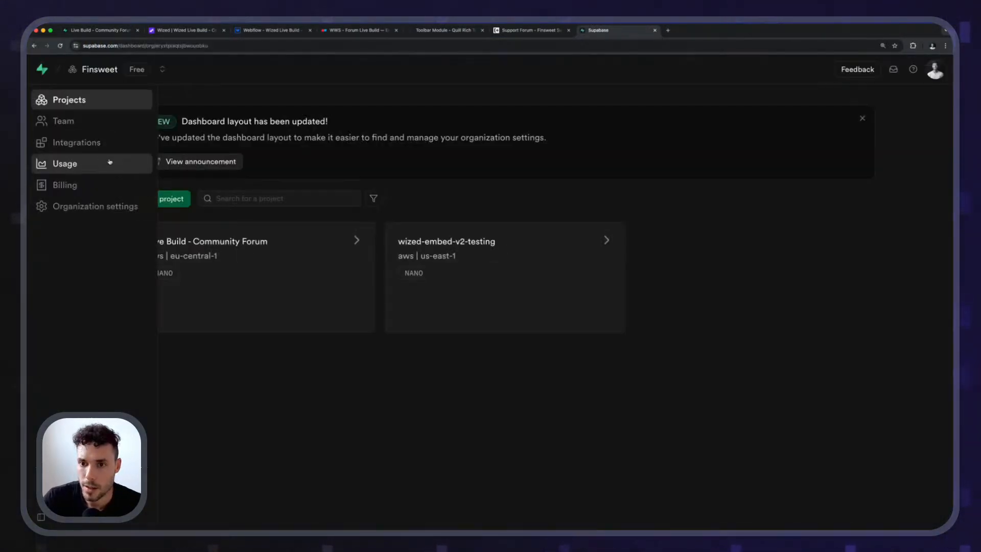
pyautogui.click(280, 271)
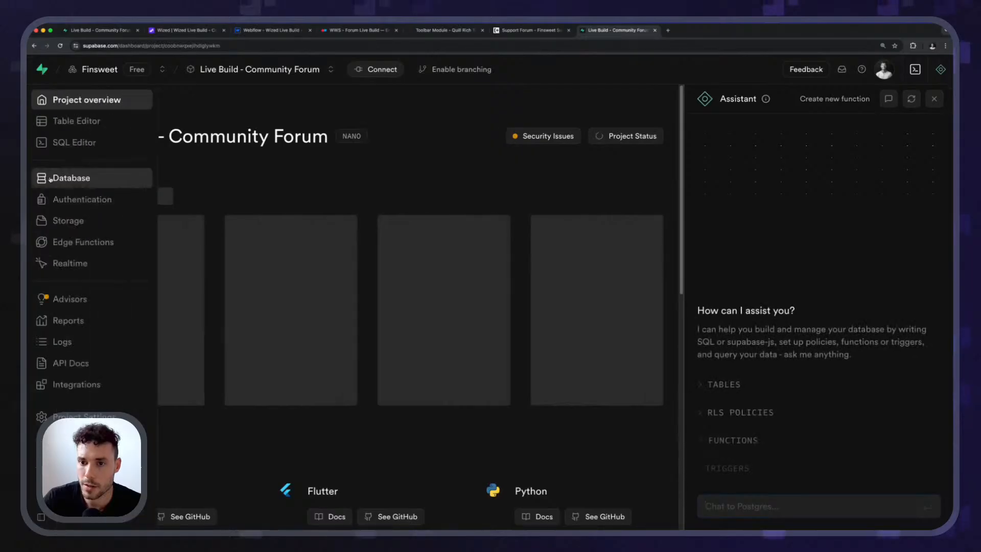
# Show the raw JSON of the listed user in the project's Authentication users.
pyautogui.click(77, 198)
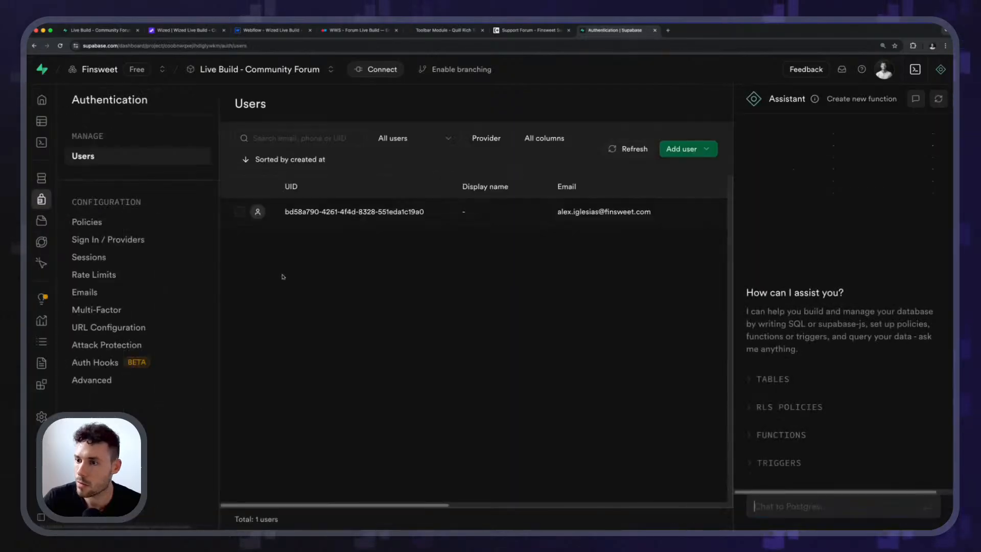
pyautogui.click(428, 218)
pyautogui.click(602, 191)
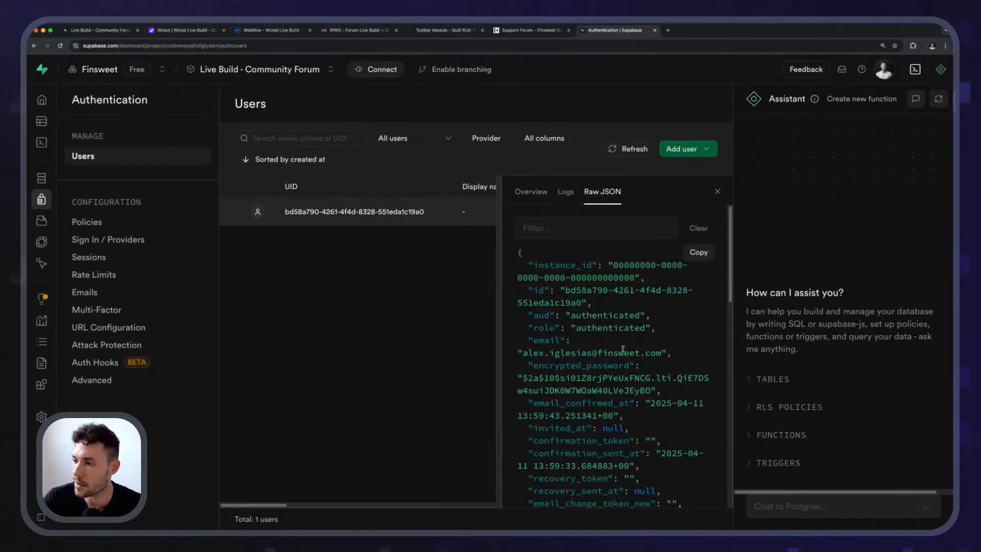
# Locate and highlight the created_at key in the user's raw JSON.
pyautogui.scroll(-10, 590, 343)
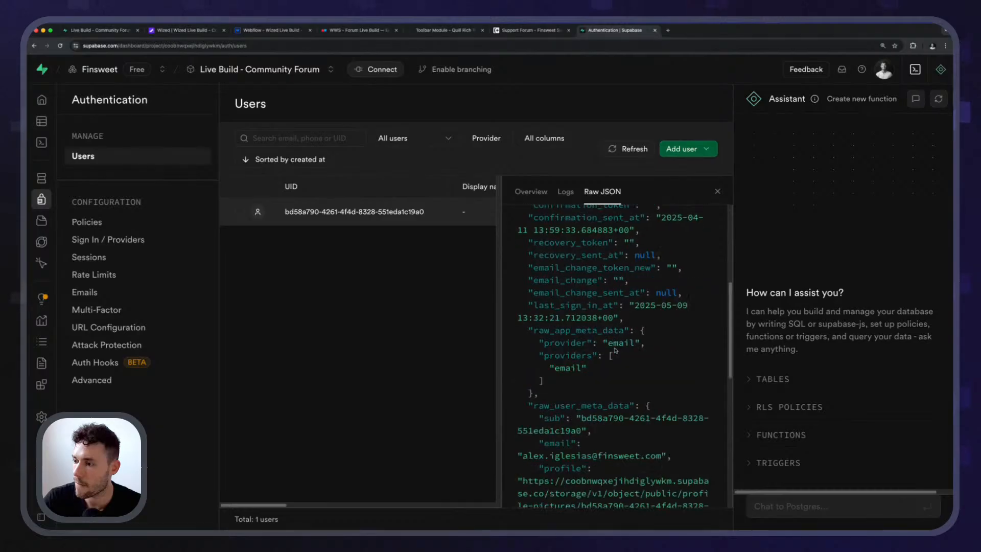
pyautogui.scroll(-3, 615, 348)
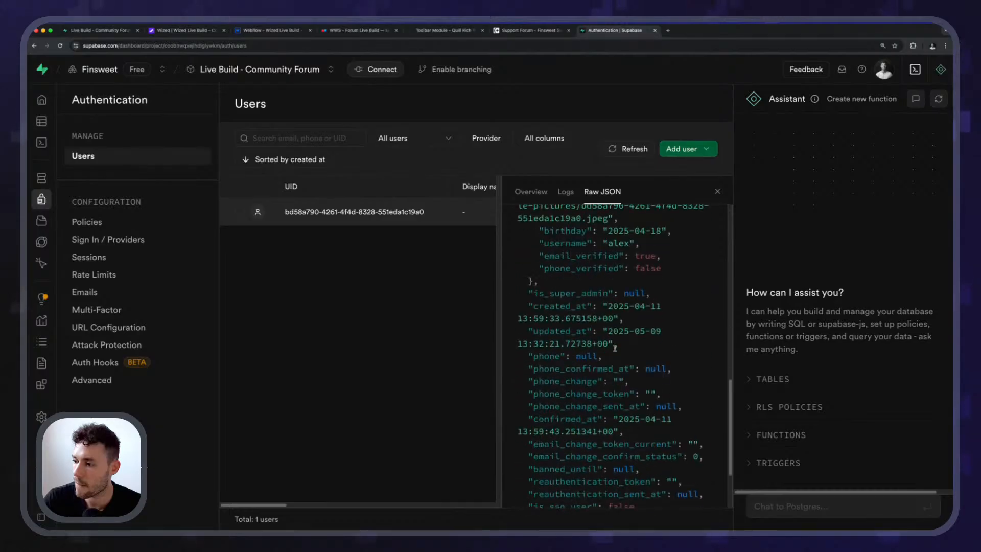
pyautogui.doubleClick(579, 307)
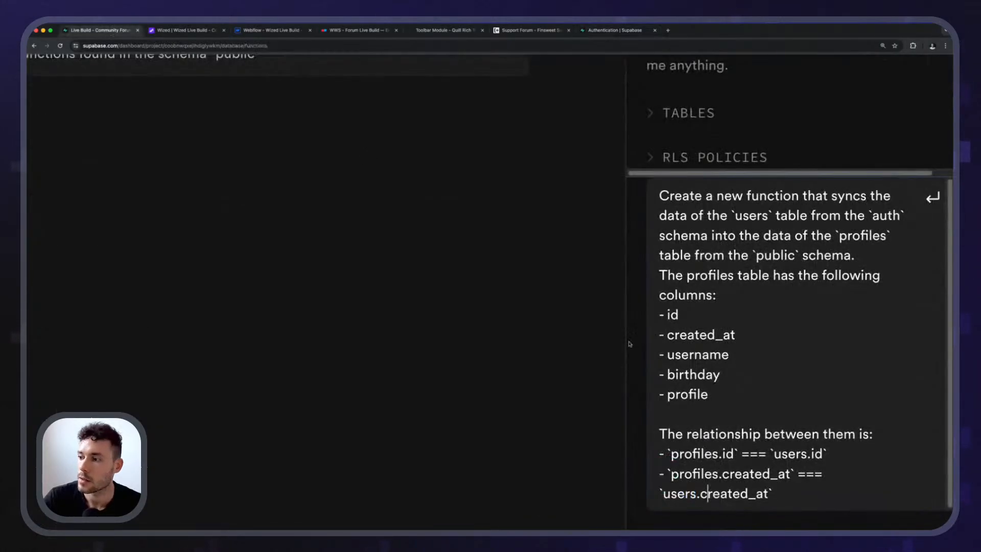
# Add a third dashed relationship item beginning with "`profiles.username` ===" to the assistant prompt.
pyautogui.hotkey('shift', 'Return')
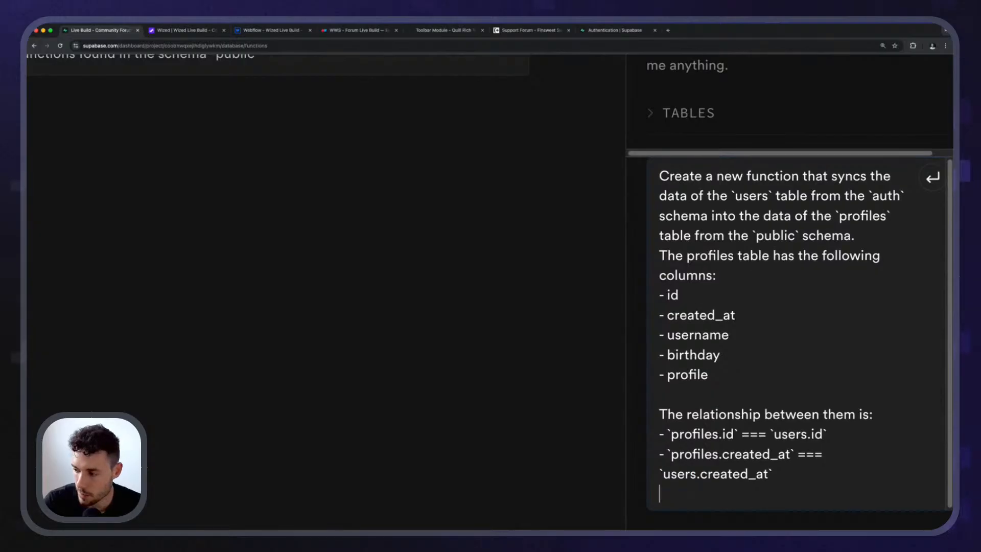
pyautogui.write('- `')
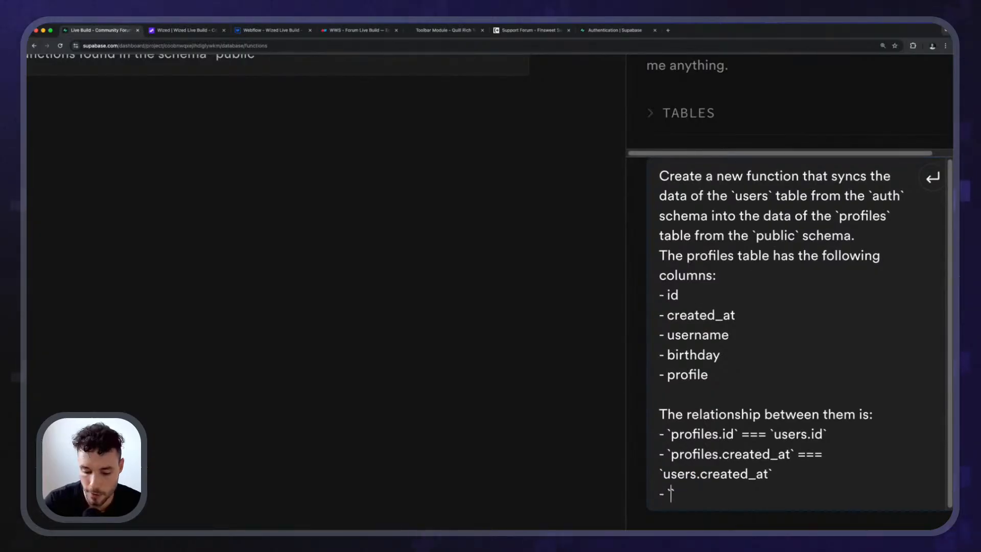
pyautogui.write('profiles.usern')
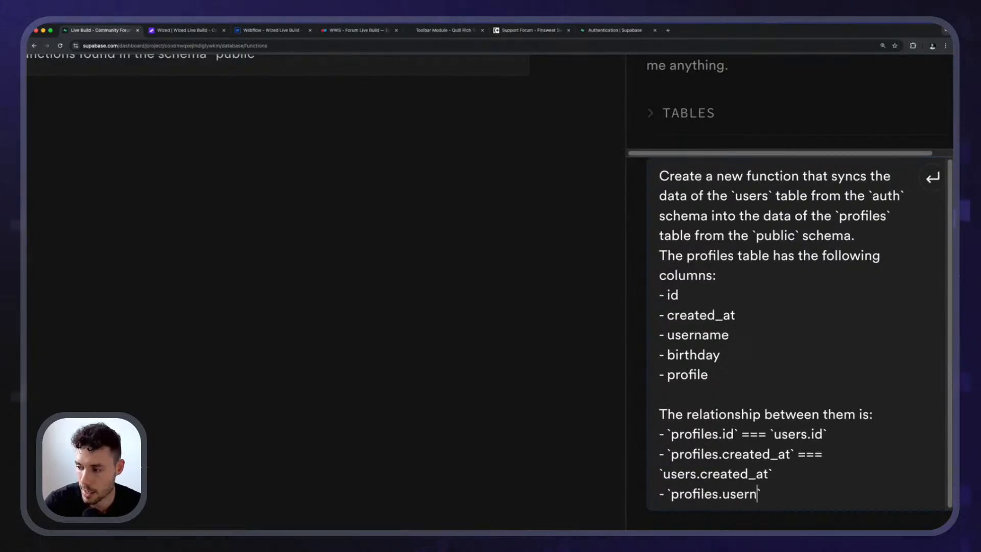
pyautogui.write('ame` ===')
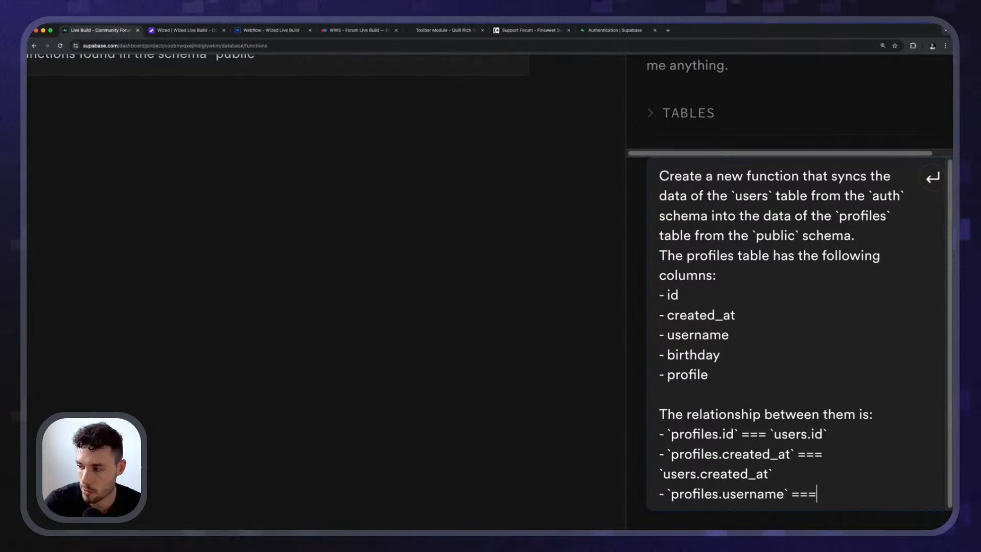
# Complete the third relationship item with "`raw_user_meta_data.username`" in backticks, copying the metadata key name from the user's raw JSON.
pyautogui.hotkey('ctrl', 'shift', 'Tab')
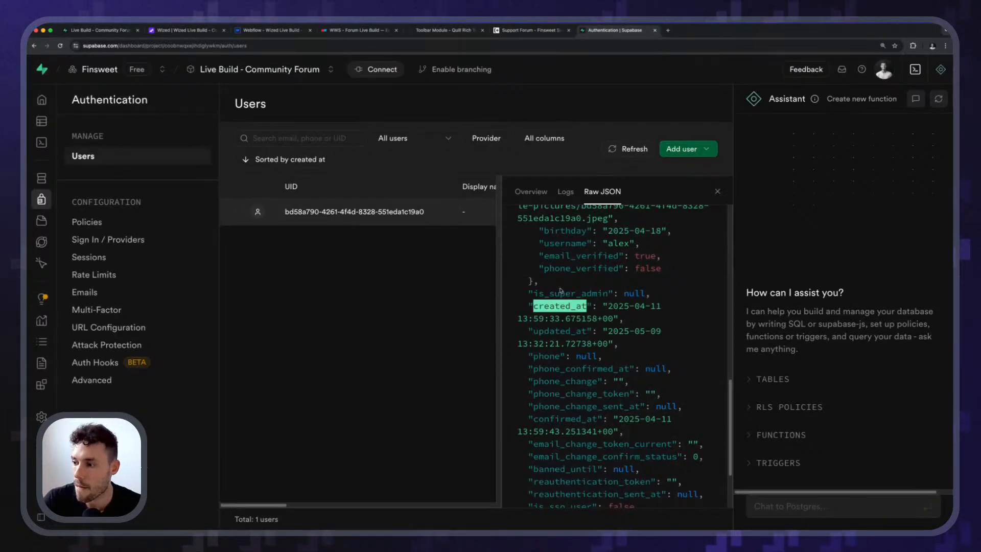
pyautogui.scroll(-2, 648, 312)
pyautogui.scroll(6, 588, 317)
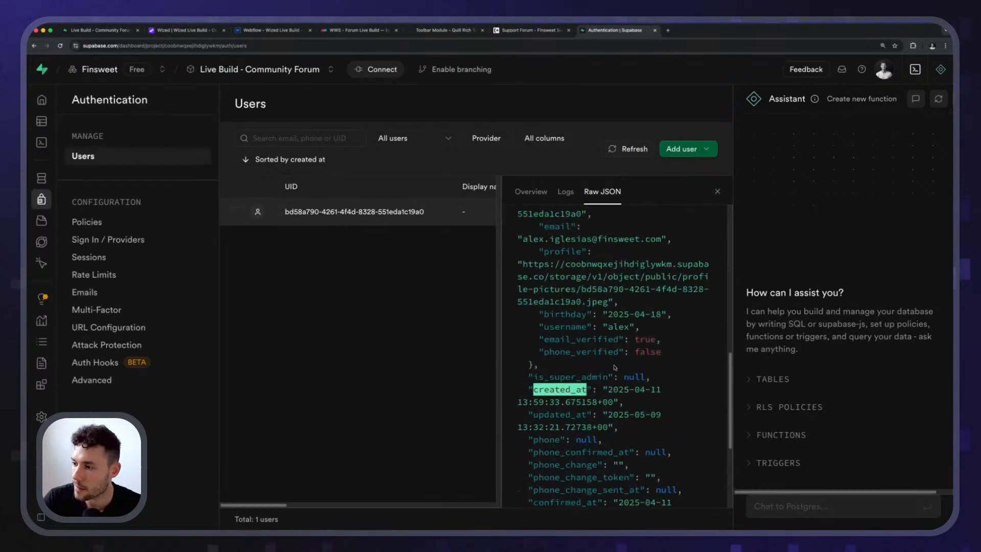
pyautogui.doubleClick(551, 302)
pyautogui.press('super+c')
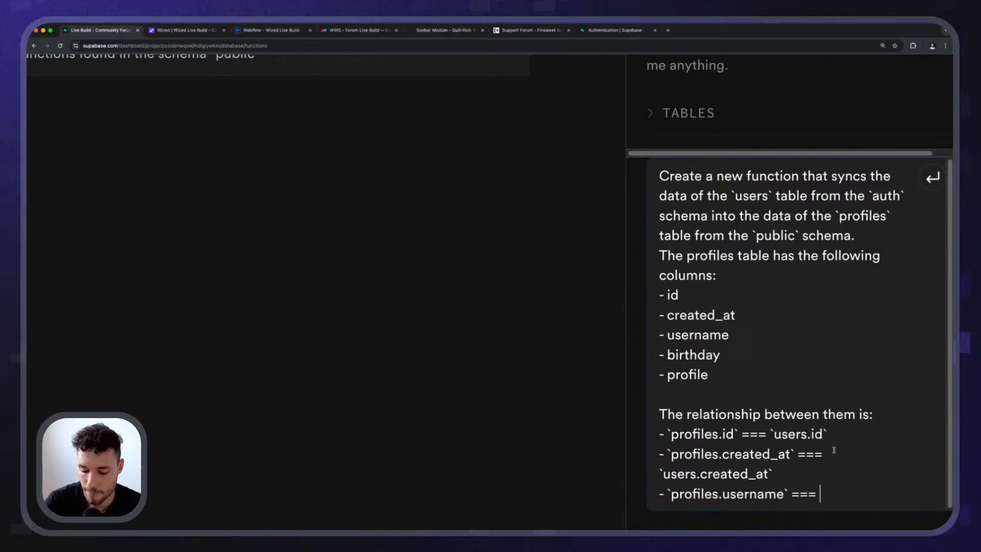
pyautogui.write('`profiles.username` === `')
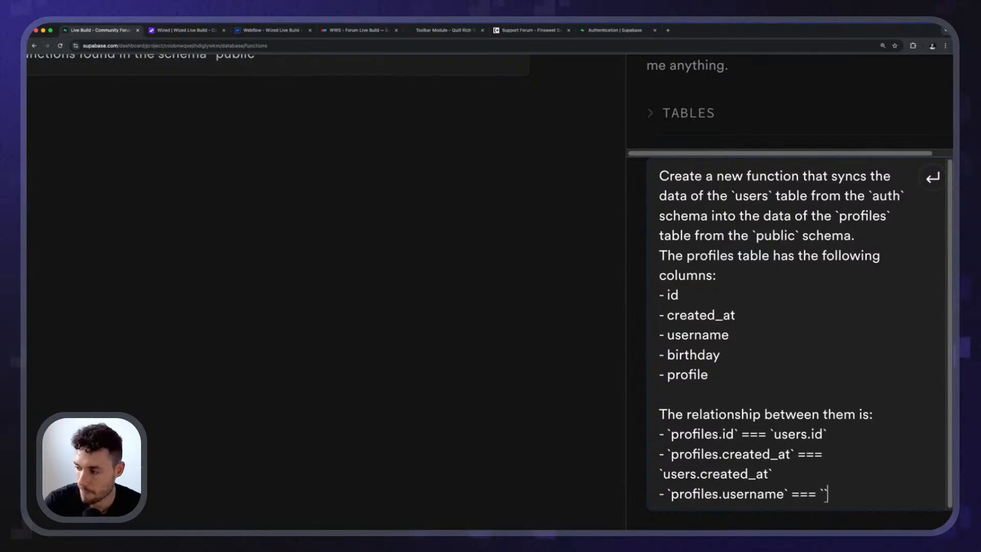
pyautogui.press('super+v')
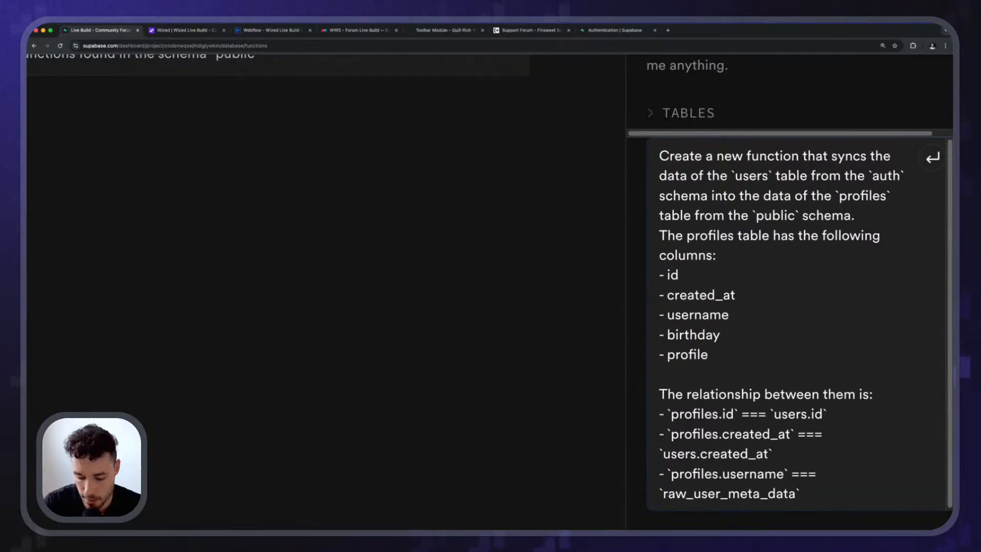
pyautogui.write('.username')
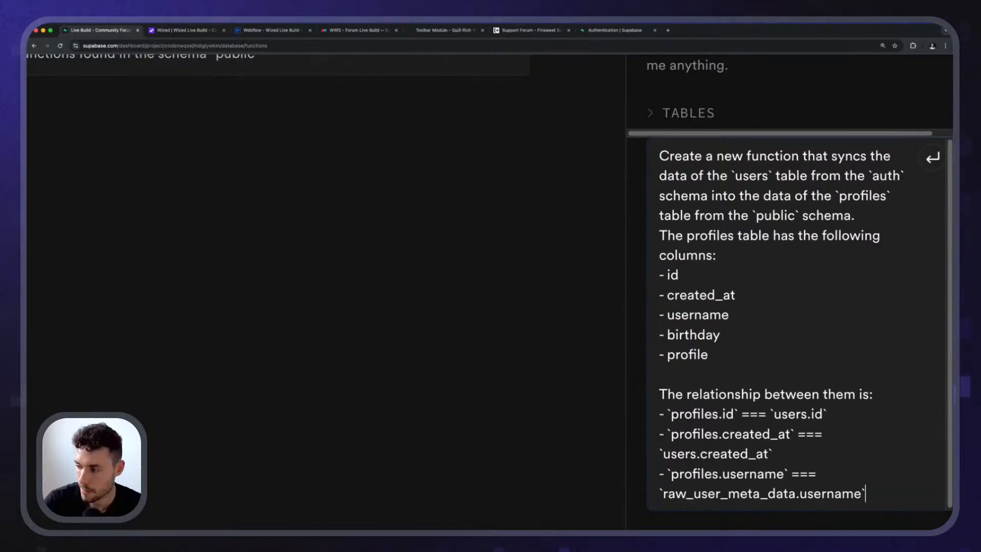
# Copy the whole username relationship item and paste two duplicates of it on new lines below.
pyautogui.press('shift+super+Left')
pyautogui.hotkey('shift', 'Left')
pyautogui.hotkey('shift', 'Left')
pyautogui.hotkey('shift', 'Left')
pyautogui.hotkey('shift', 'Left')
pyautogui.hotkey('shift', 'Left')
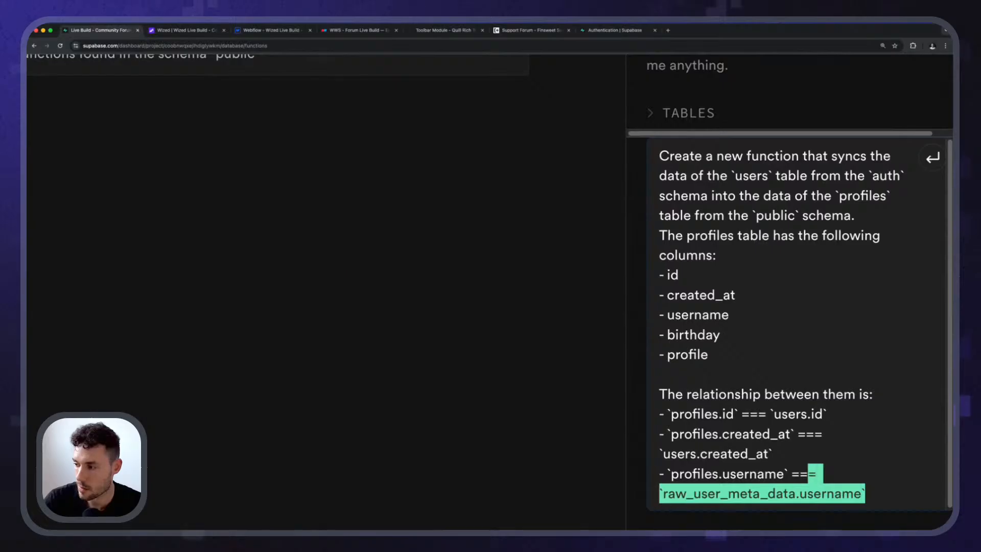
pyautogui.hotkey('shift', 'Left')
pyautogui.press('shift+super+Left')
pyautogui.press('super+c')
pyautogui.press('Right')
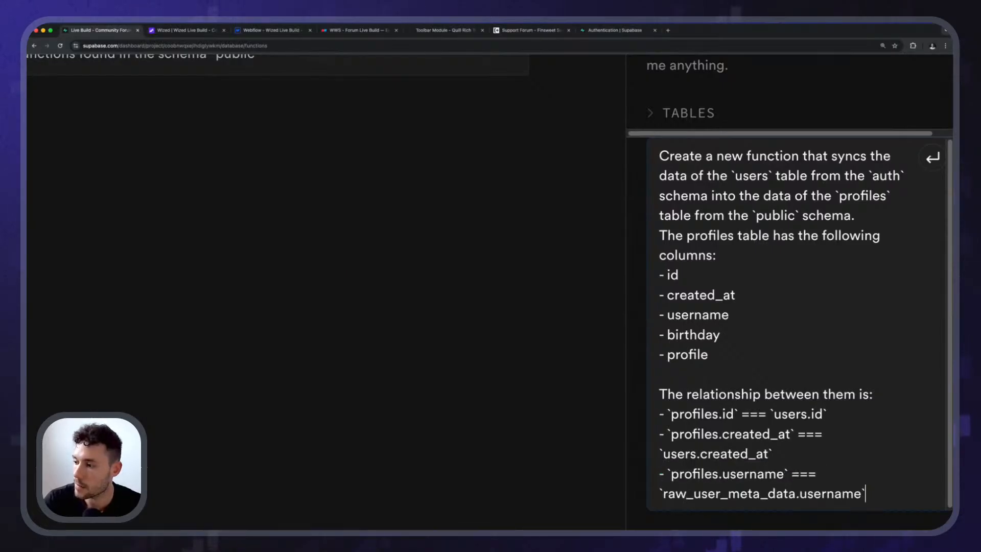
pyautogui.press('Return')
pyautogui.press('super+v')
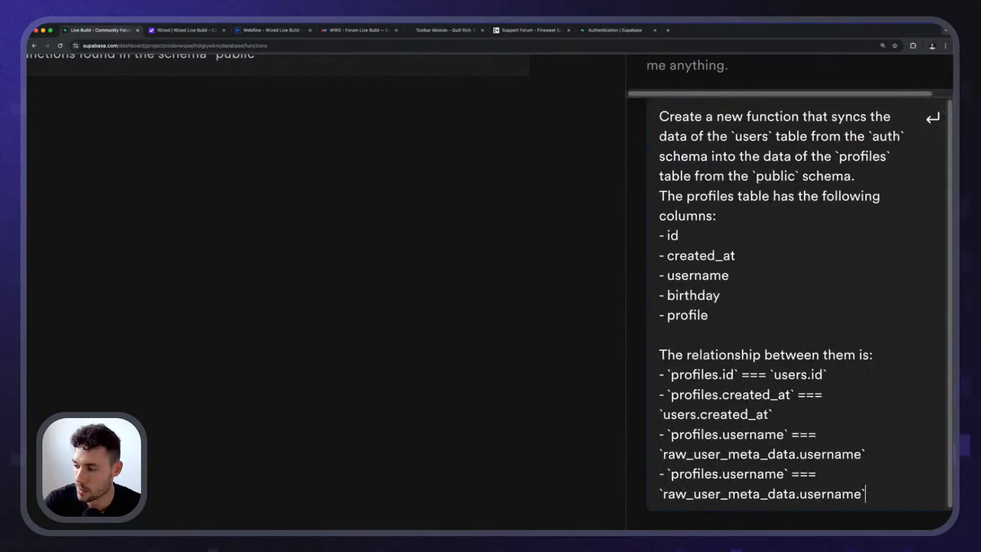
pyautogui.press('Return')
pyautogui.press('super+v')
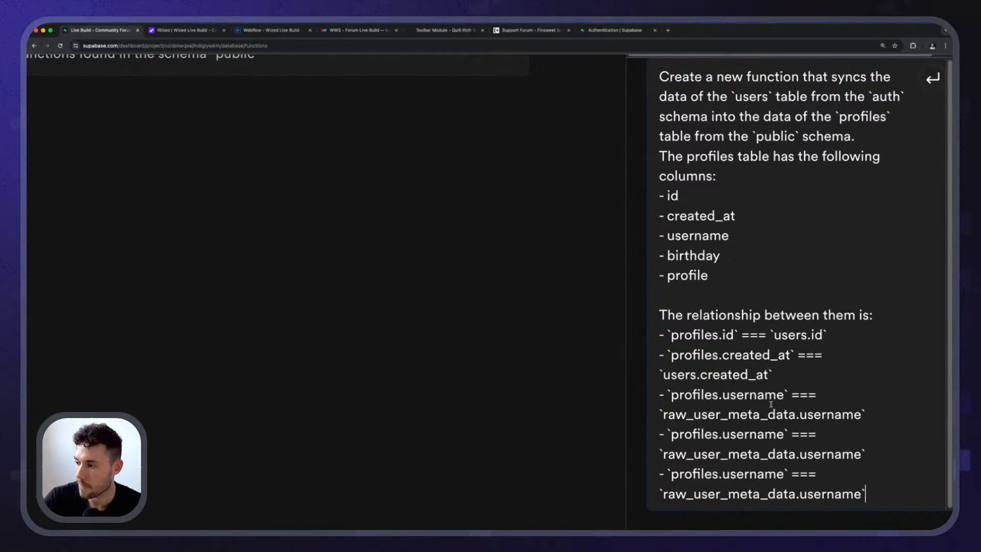
# Change the first duplicated item to "`profiles.birthday` === `raw_user_meta_data.birthday`".
pyautogui.doubleClick(749, 435)
pyautogui.write('birthday')
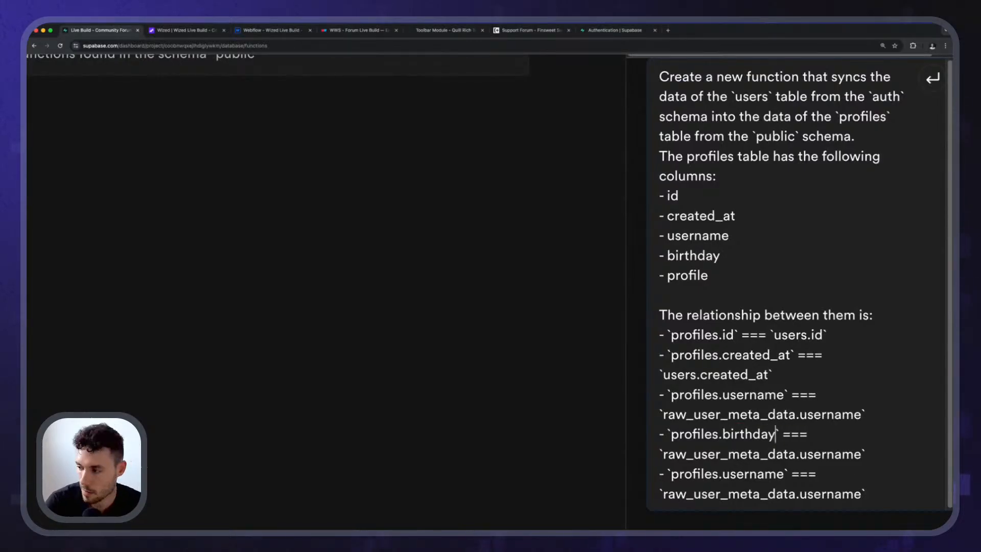
pyautogui.doubleClick(762, 433)
pyautogui.hotkey('ctrl', 'c')
pyautogui.doubleClick(830, 454)
pyautogui.hotkey('ctrl', 'v')
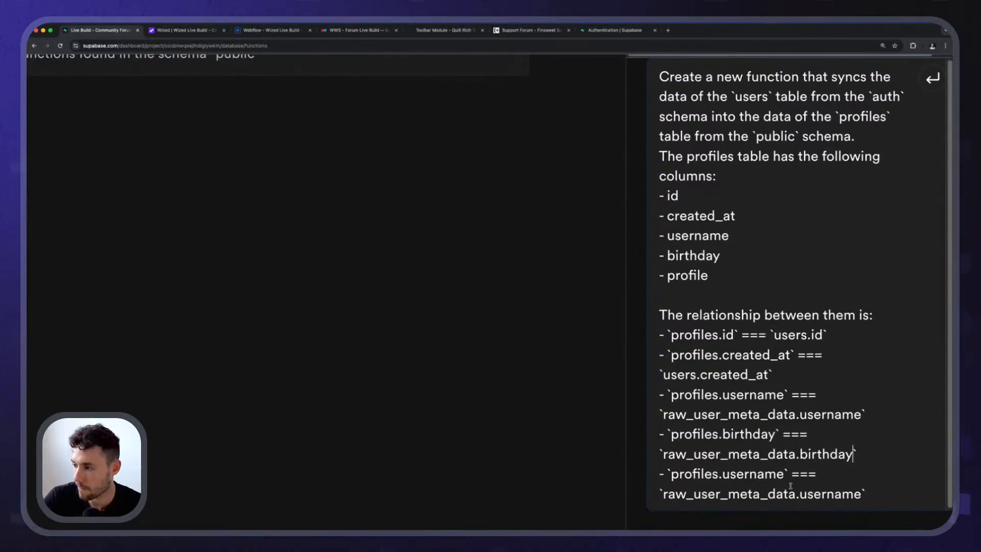
# Change the last duplicated item to "`profiles.profile` === `raw_user_meta_data.profile`".
pyautogui.doubleClick(757, 474)
pyautogui.write('profile')
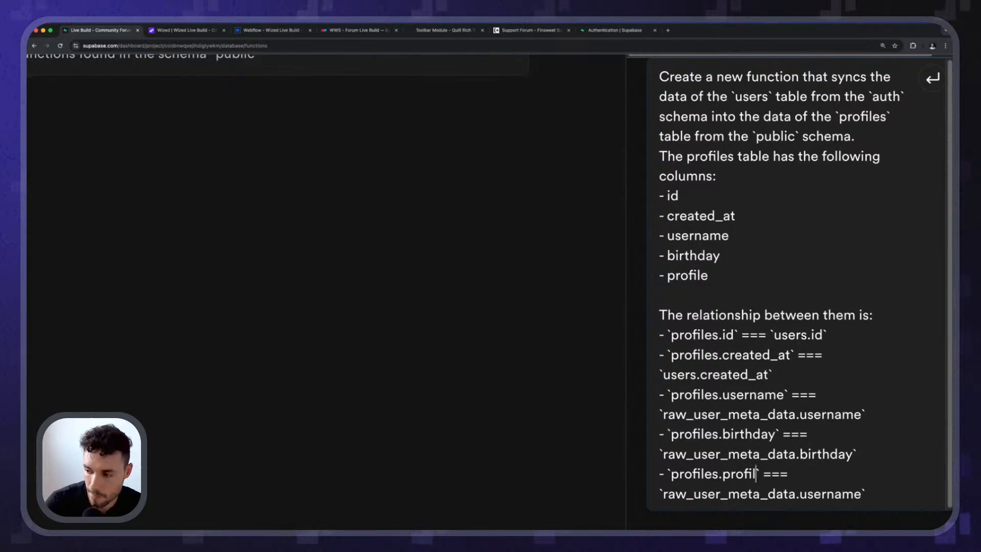
pyautogui.doubleClick(756, 474)
pyautogui.hotkey('ctrl', 'c')
pyautogui.doubleClick(830, 493)
pyautogui.hotkey('ctrl', 'v')
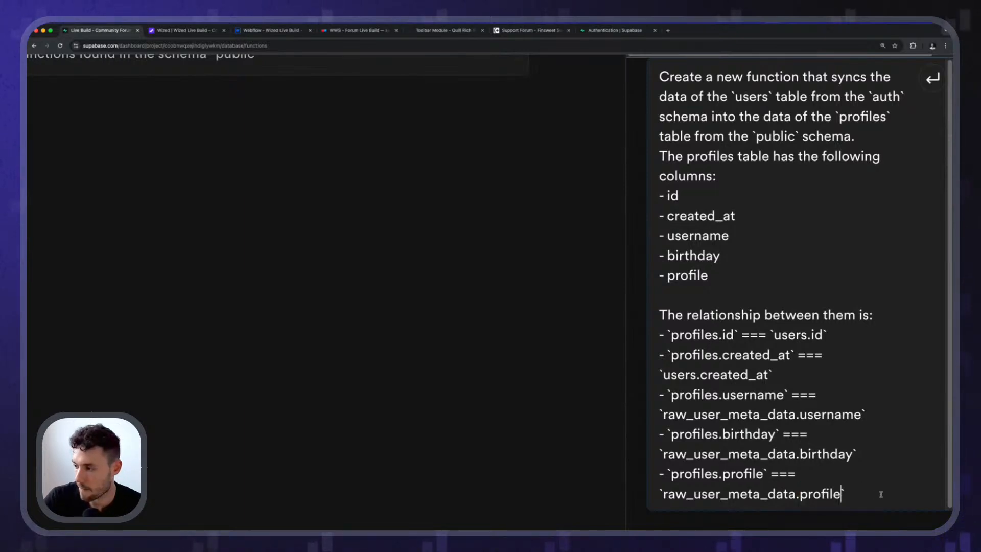
# After a blank line, begin a closing sentence with "Any time that a user is created, edited or removed,".
pyautogui.press('Return')
pyautogui.press('Return')
pyautogui.write('Any')
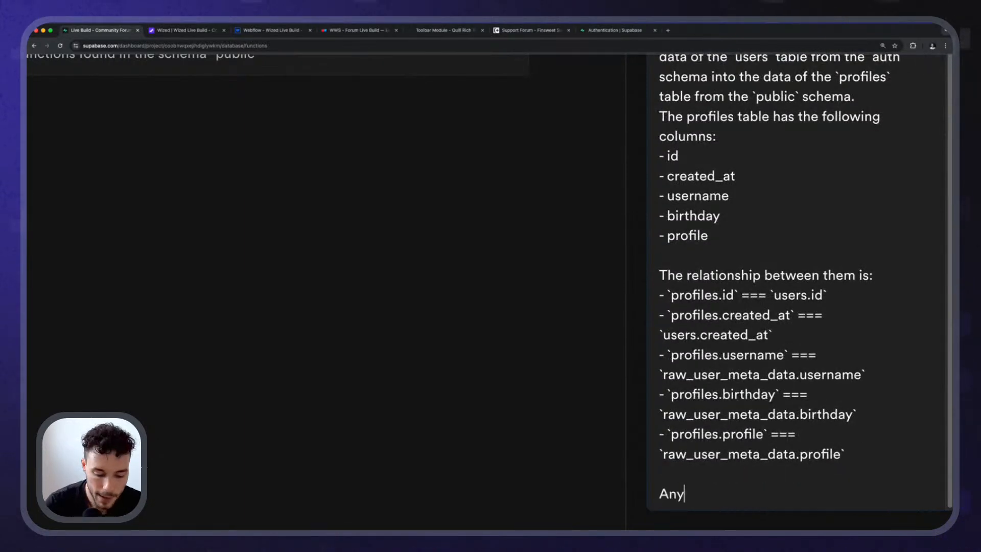
pyautogui.write(' time that a use')
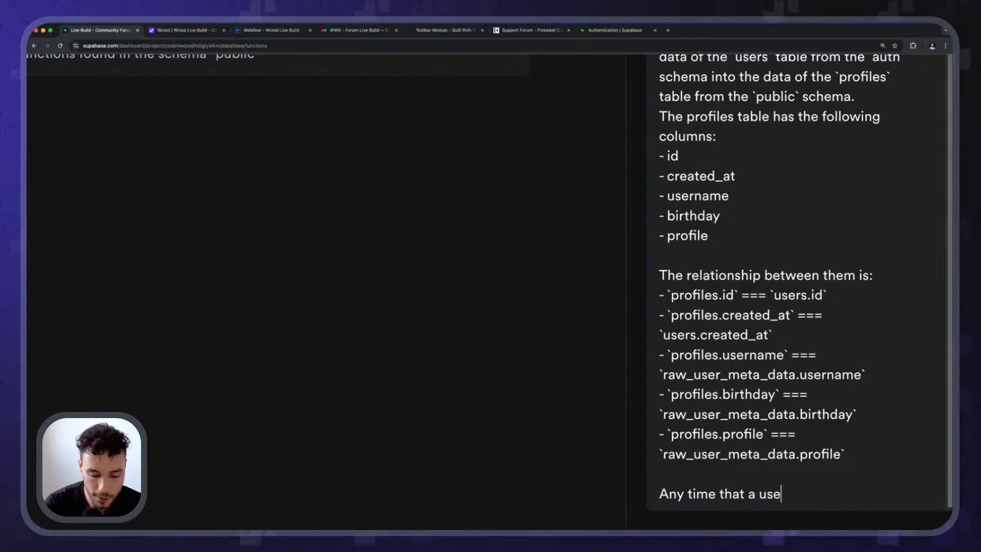
pyautogui.write('r is created, ')
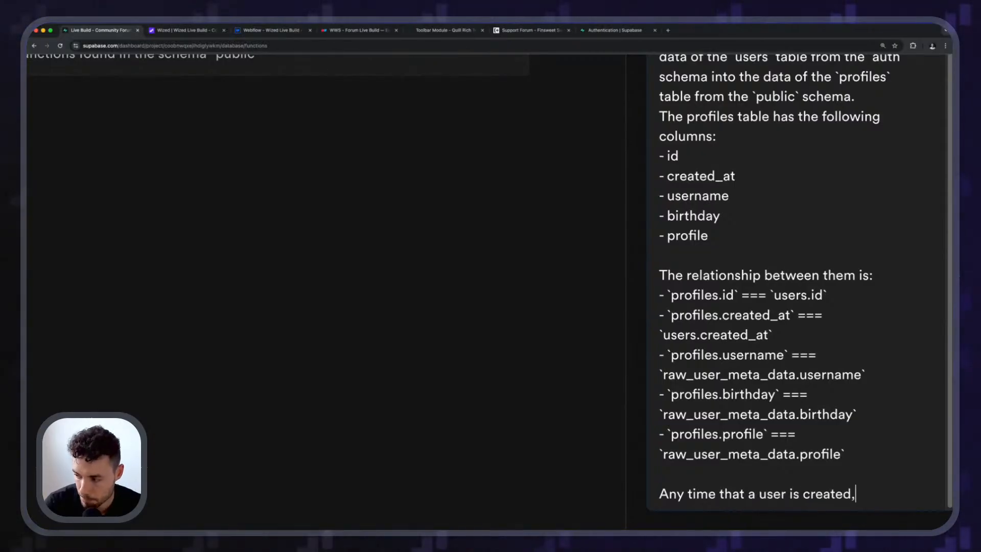
pyautogui.write('edited')
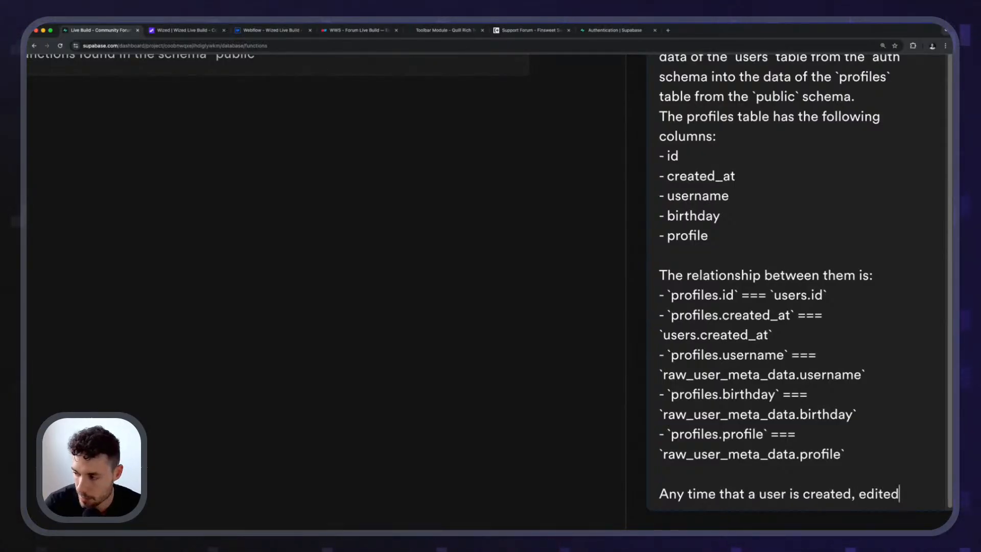
pyautogui.write(' or removed, i')
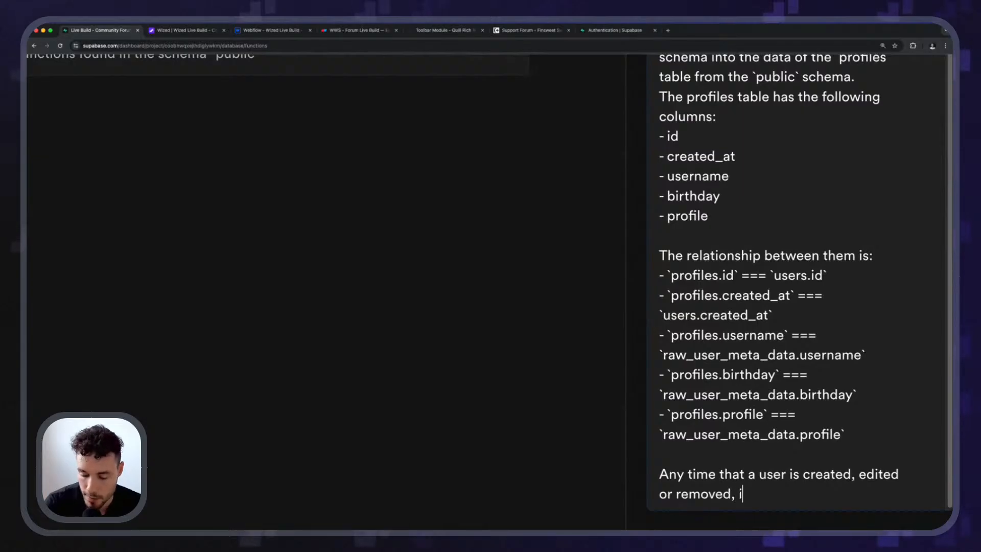
pyautogui.press('BackSpace')
# Finish the sentence with "the data should be synced to the profiles table." and send the prompt to the assistant.
pyautogui.write('the data')
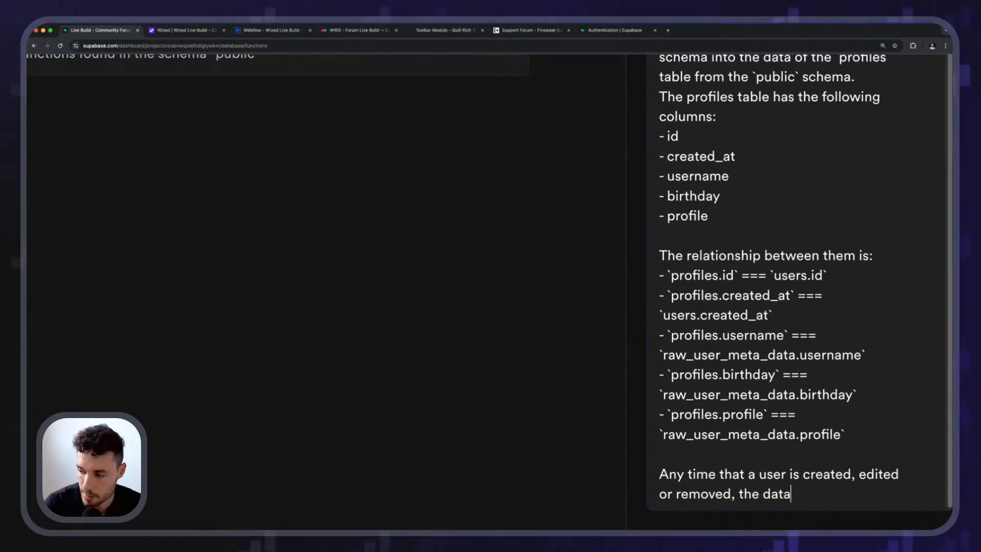
pyautogui.write(' should be s')
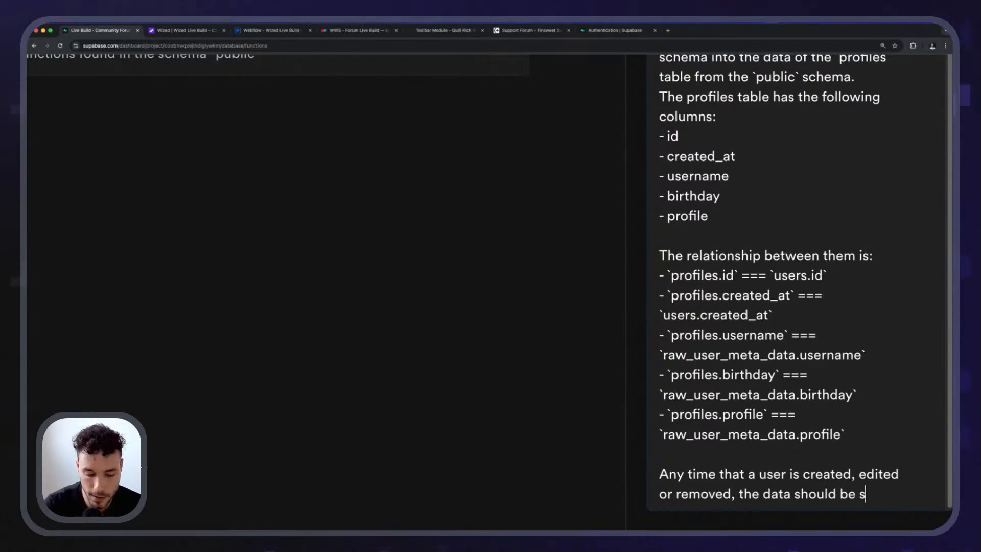
pyautogui.write('yncq')
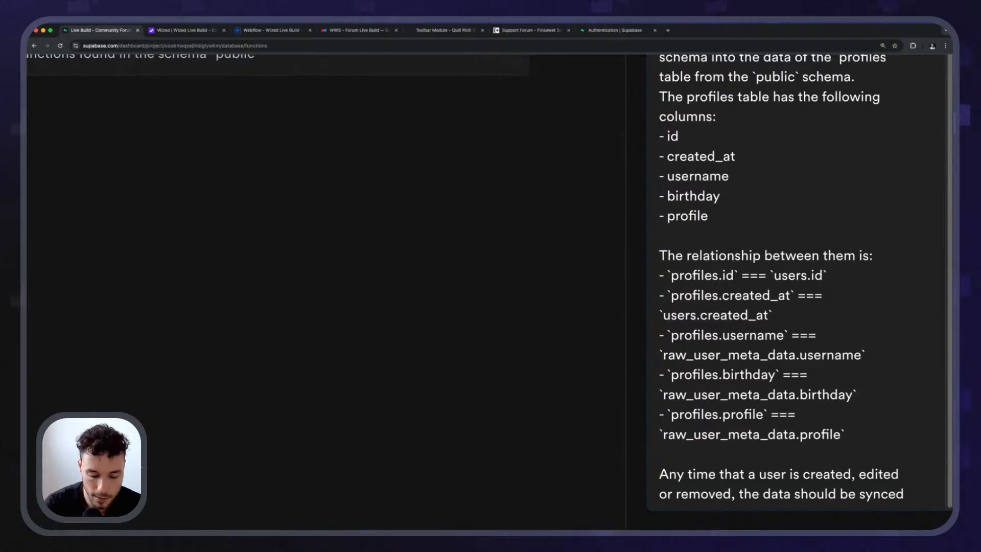
pyautogui.write(' to the profile')
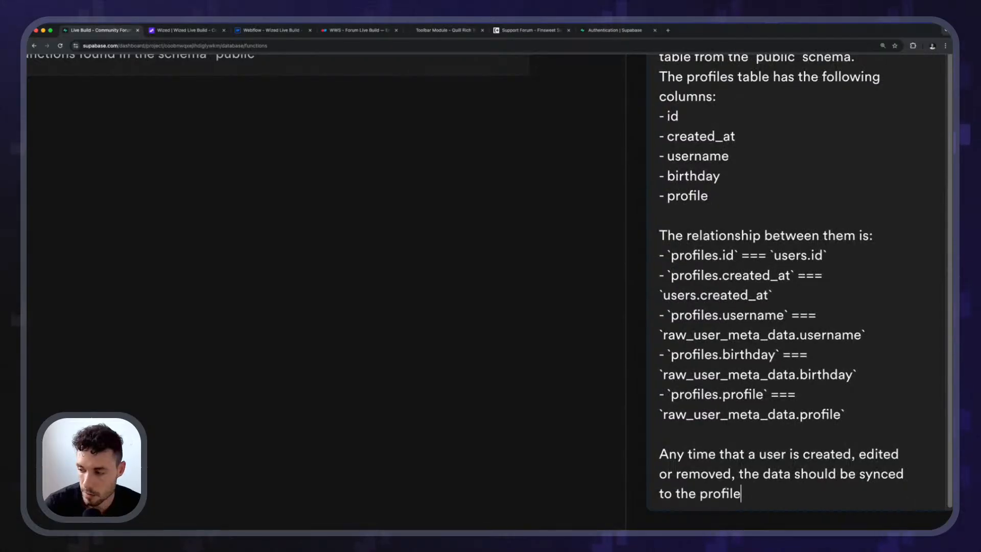
pyautogui.write('s table.')
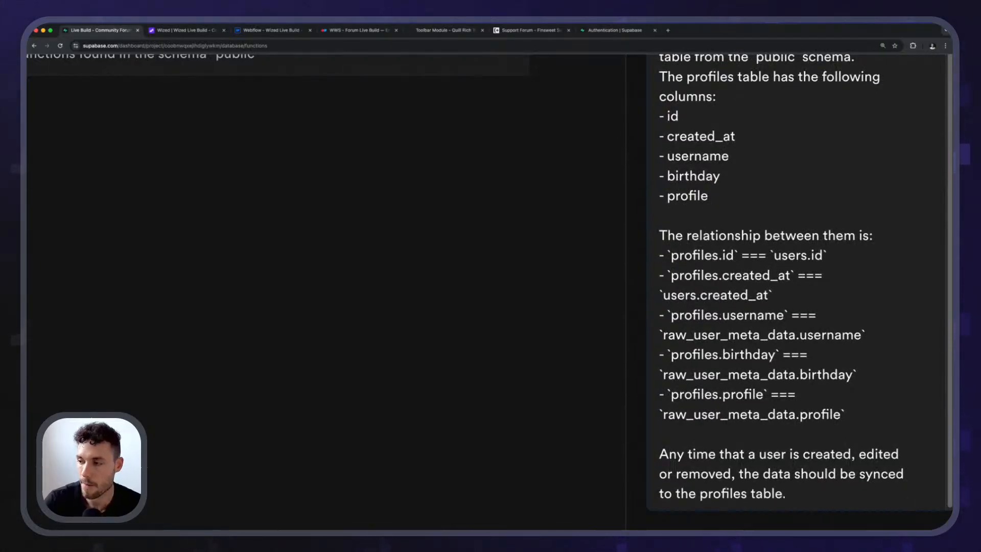
pyautogui.press('Return')
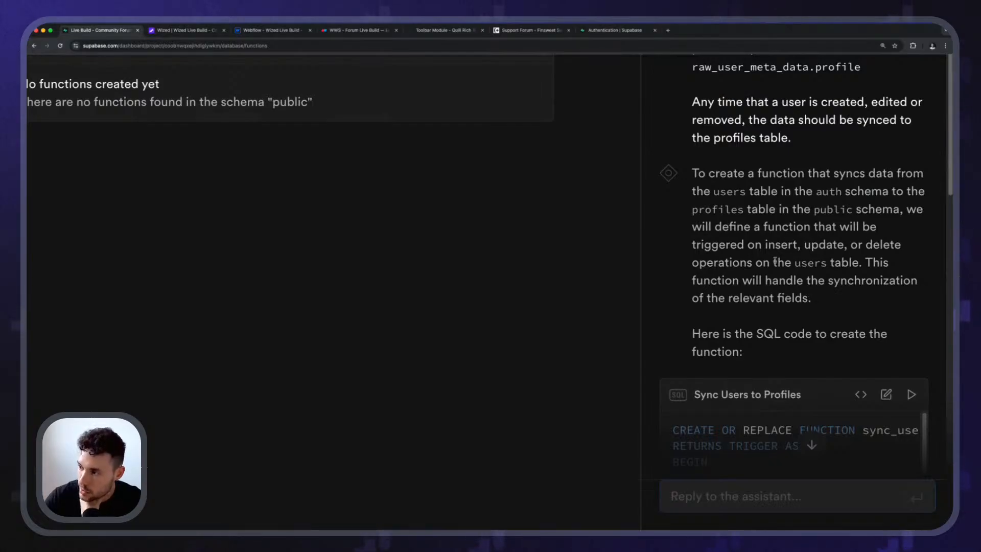
# Review the assistant's explanation of the trigger operations and the generated Sync Users to Profiles SQL.
pyautogui.moveTo(766, 246); pyautogui.dragTo(820, 246)
pyautogui.click(856, 252)
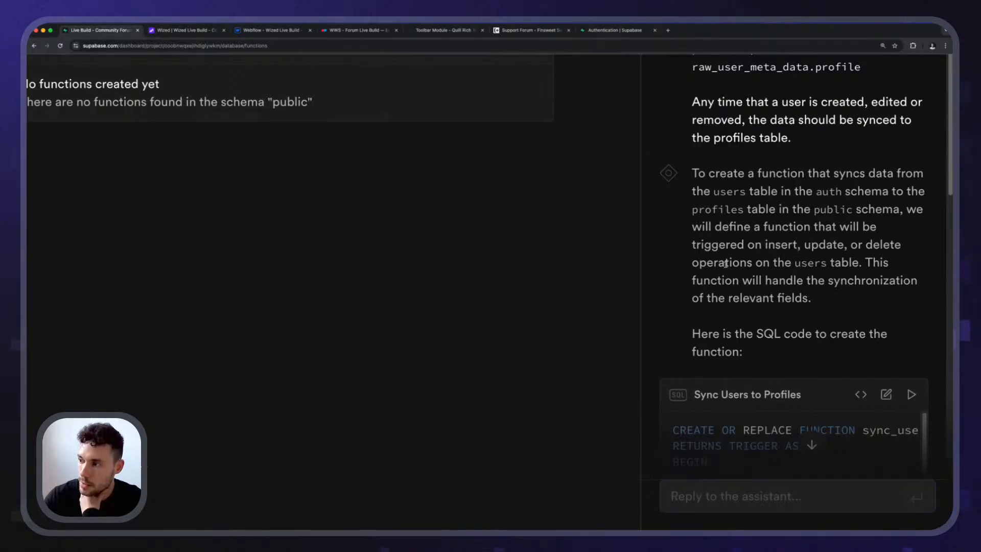
pyautogui.doubleClick(796, 263)
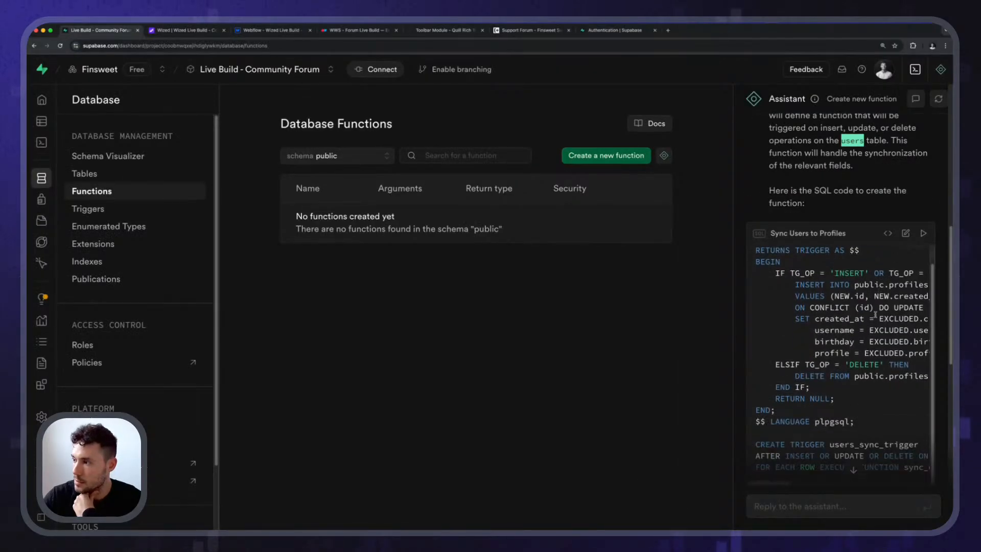
pyautogui.scroll(2, 876, 314)
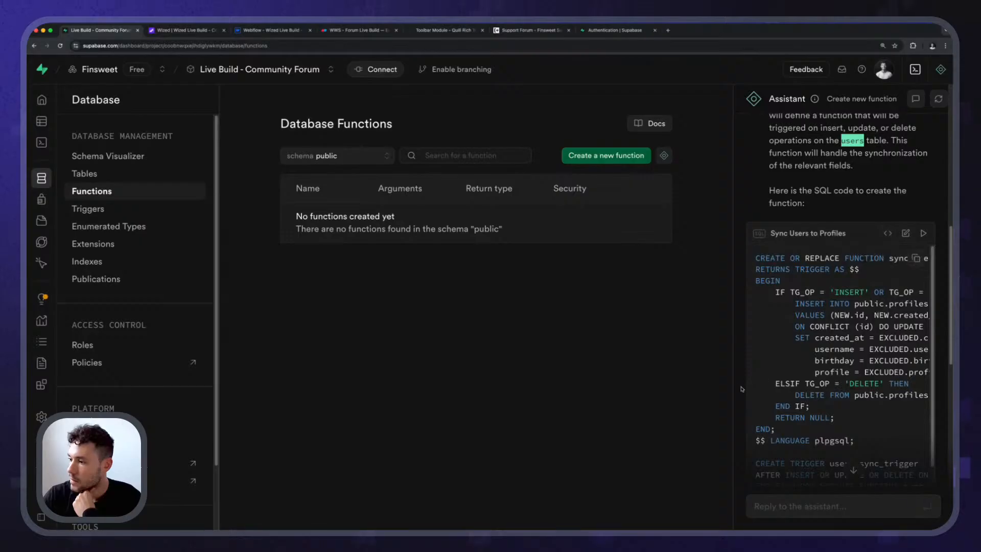
# Widen the assistant panel and examine the sync_users_to_profiles function name and the columns it inserts into public.profiles.
pyautogui.moveTo(731, 385); pyautogui.dragTo(600, 384)
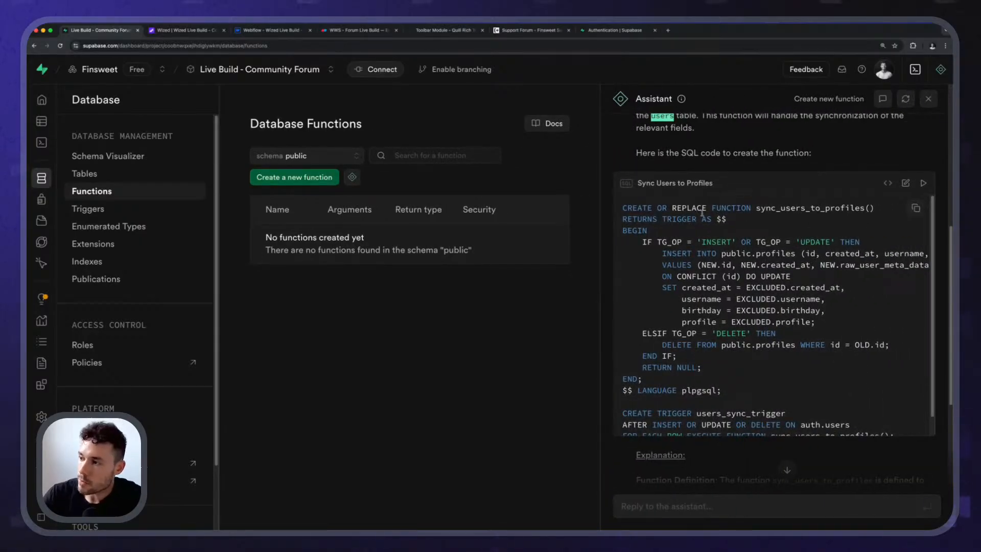
pyautogui.doubleClick(810, 208)
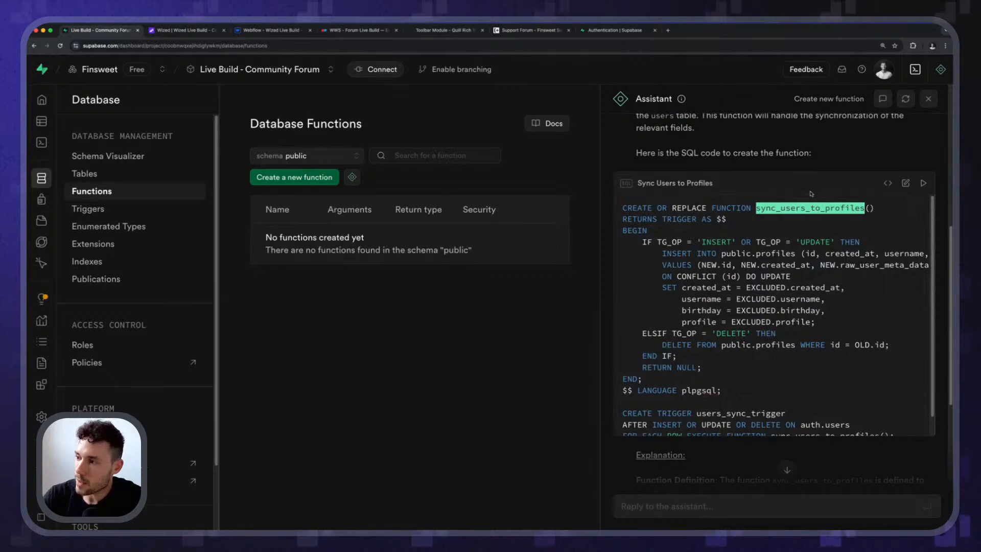
pyautogui.click(813, 193)
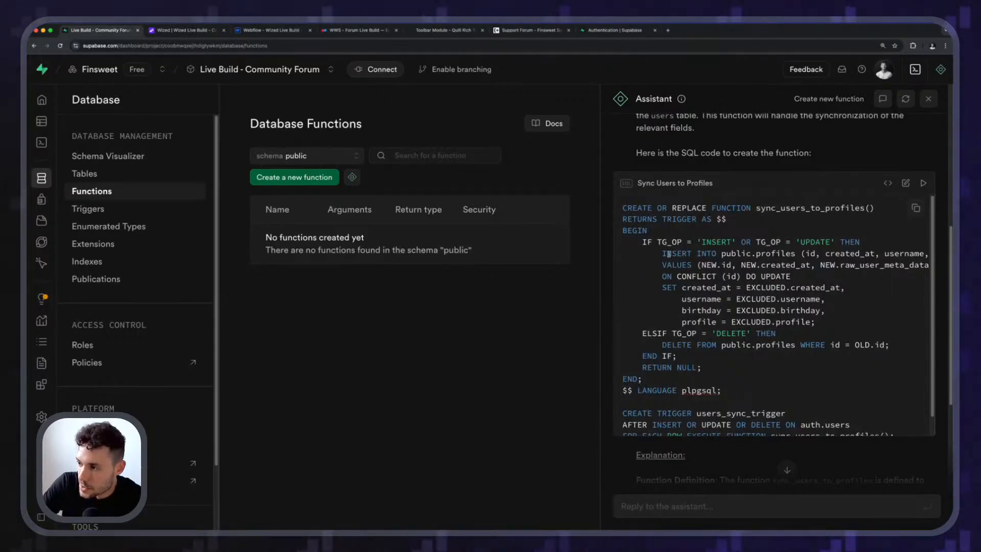
pyautogui.doubleClick(765, 252)
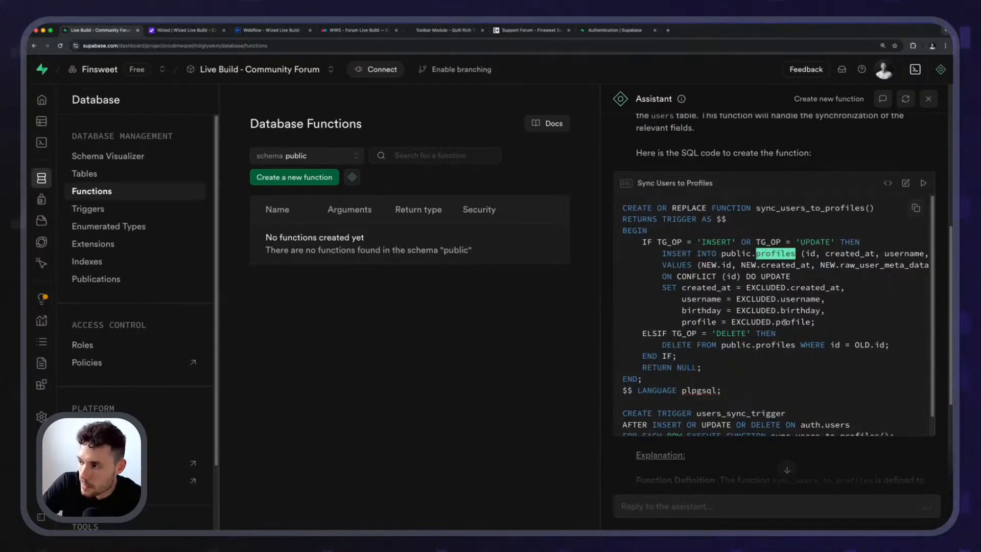
pyautogui.click(806, 253)
pyautogui.moveTo(802, 253); pyautogui.dragTo(933, 265)
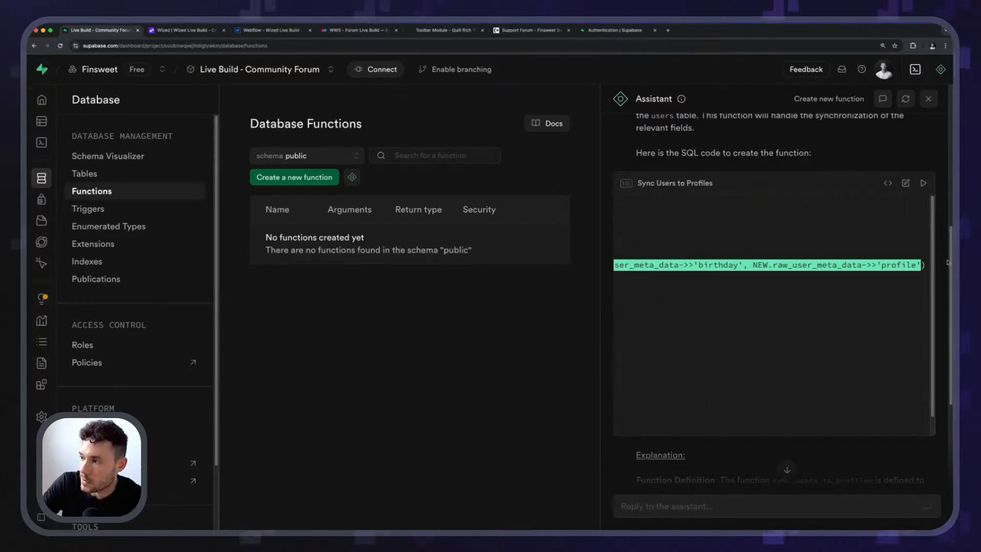
pyautogui.click(656, 258)
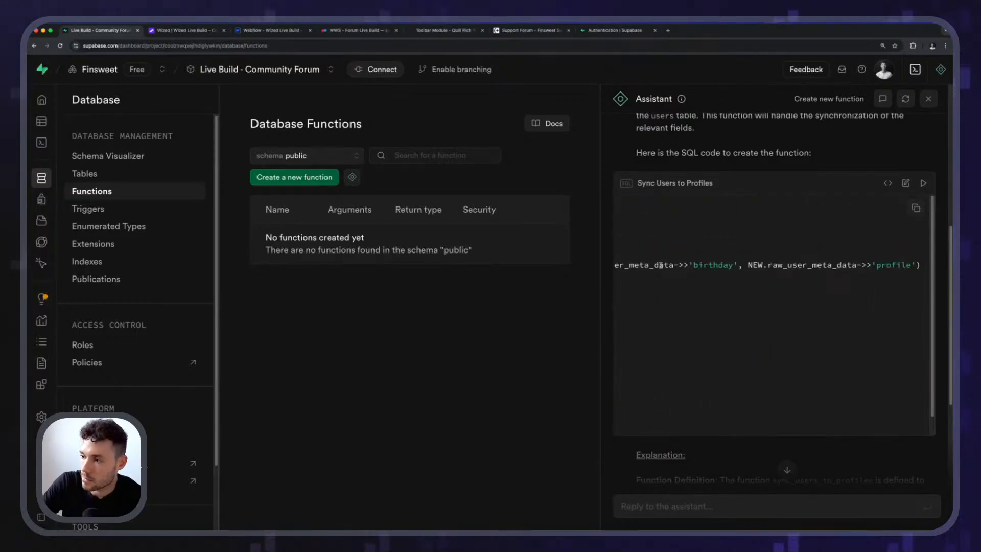
pyautogui.hscroll(-8, 662, 265)
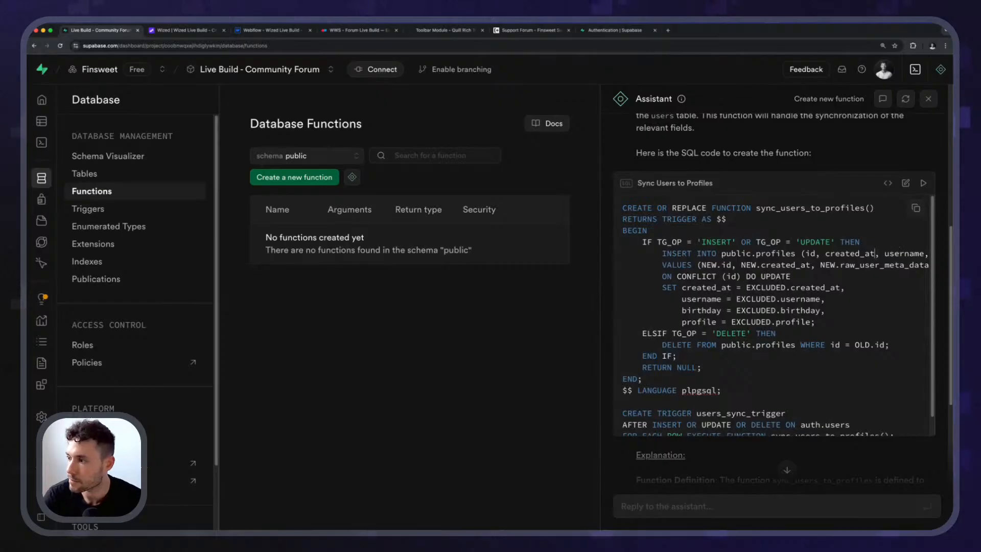
pyautogui.hscroll(8, 929, 254)
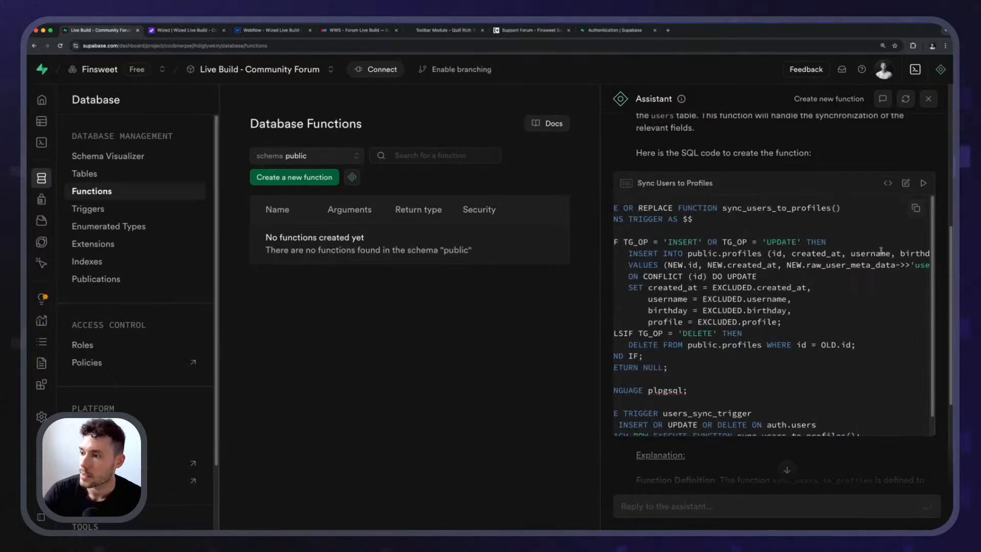
# Check the inserted created_at and raw_user_meta_data values across the full length of the VALUES line.
pyautogui.doubleClick(745, 265)
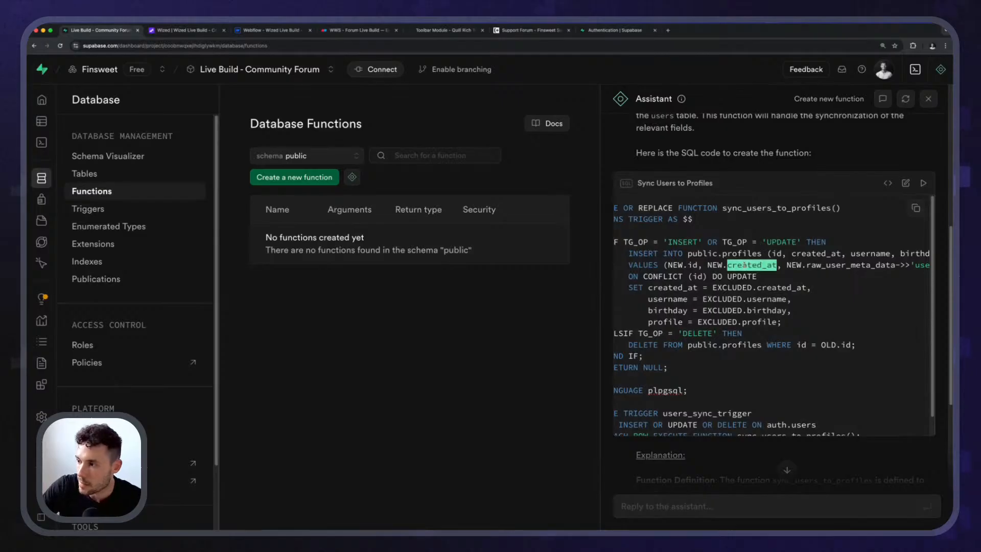
pyautogui.doubleClick(817, 265)
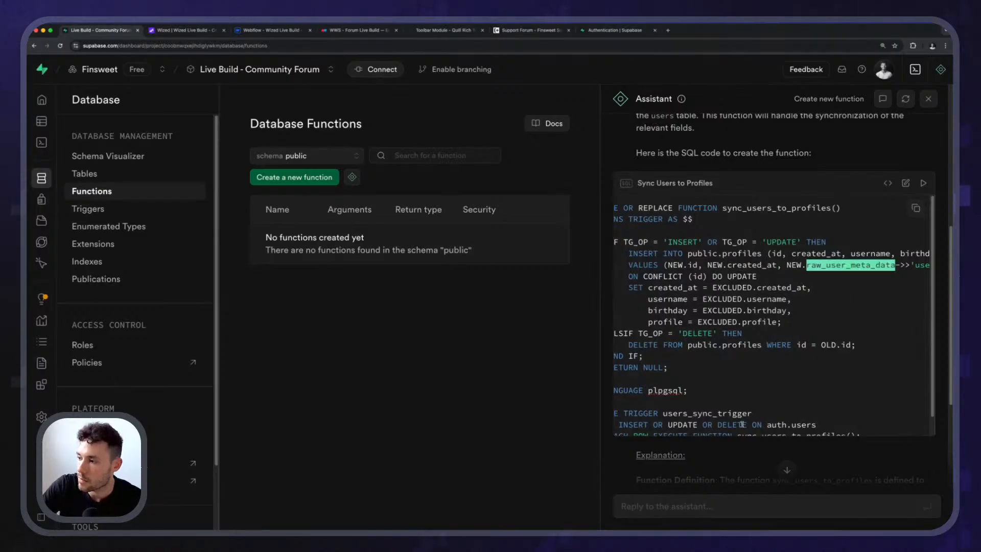
pyautogui.click(836, 265)
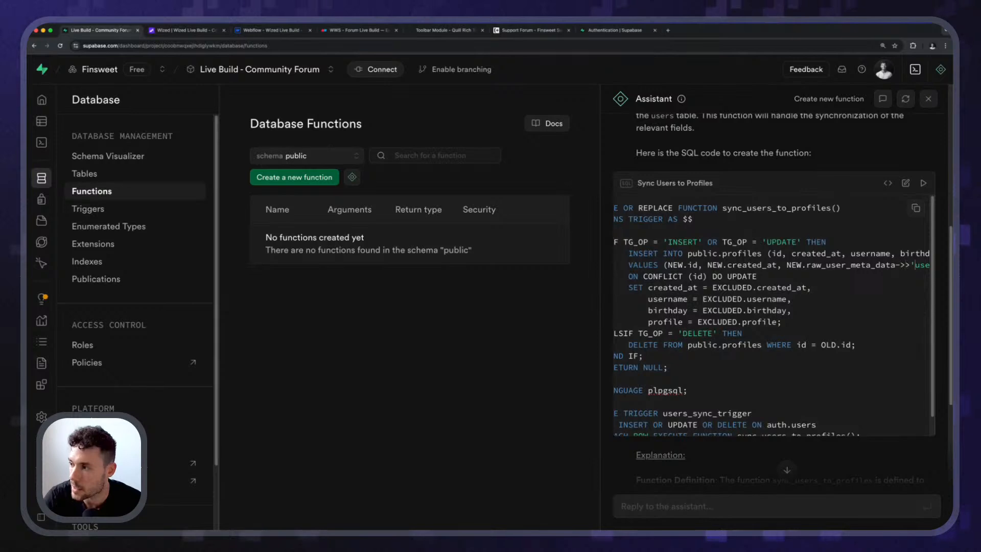
pyautogui.hscroll(5, 836, 265)
pyautogui.hscroll(3, 901, 264)
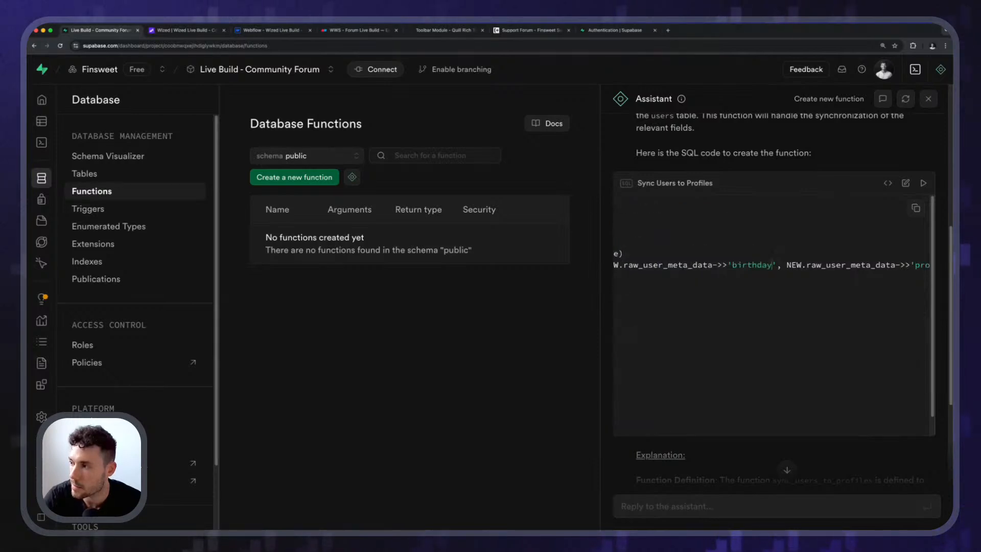
pyautogui.hscroll(2, 901, 264)
pyautogui.hscroll(-10, 623, 276)
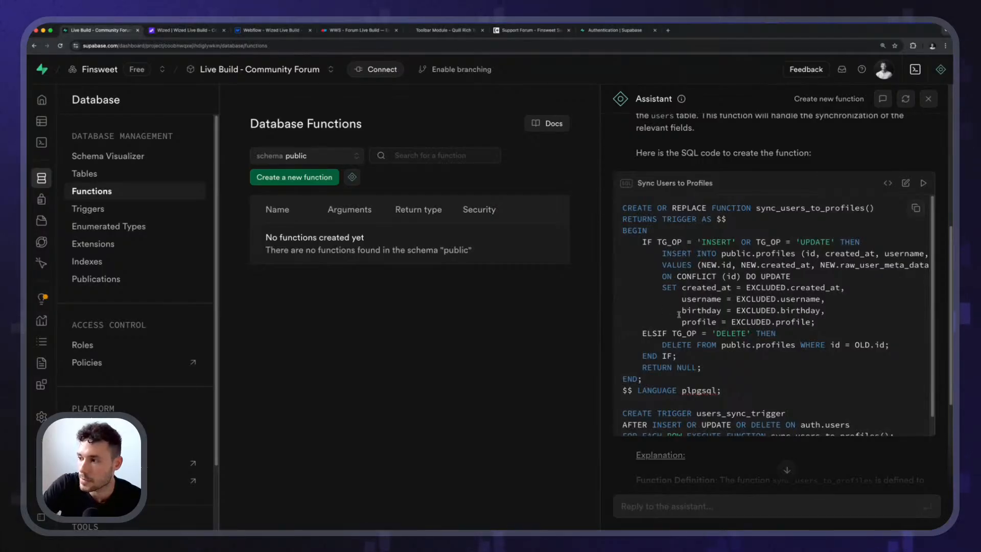
# Examine the update and delete branches of the SQL and the trigger's insert, update and delete events on auth.users.
pyautogui.scroll(-2, 713, 290)
pyautogui.scroll(-1, 658, 334)
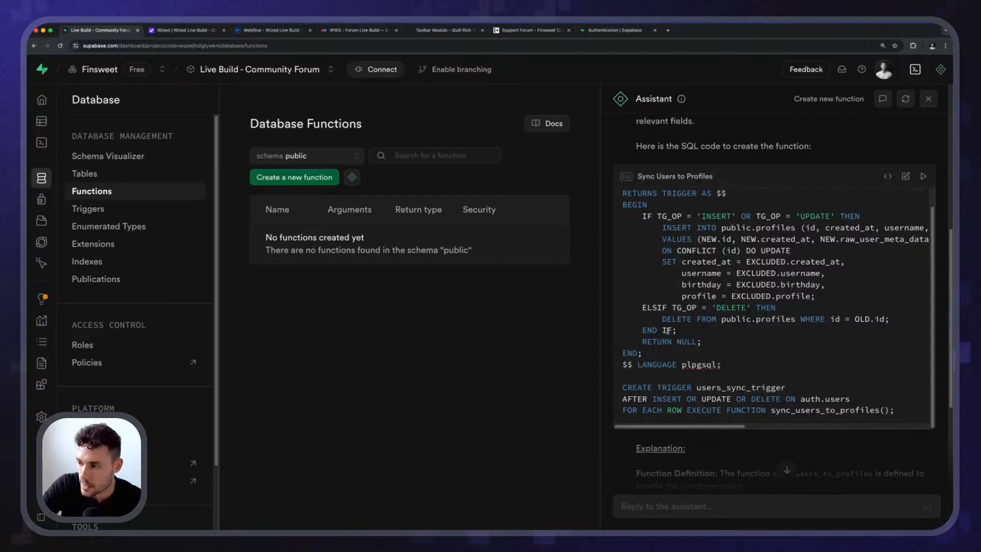
pyautogui.scroll(2, 689, 336)
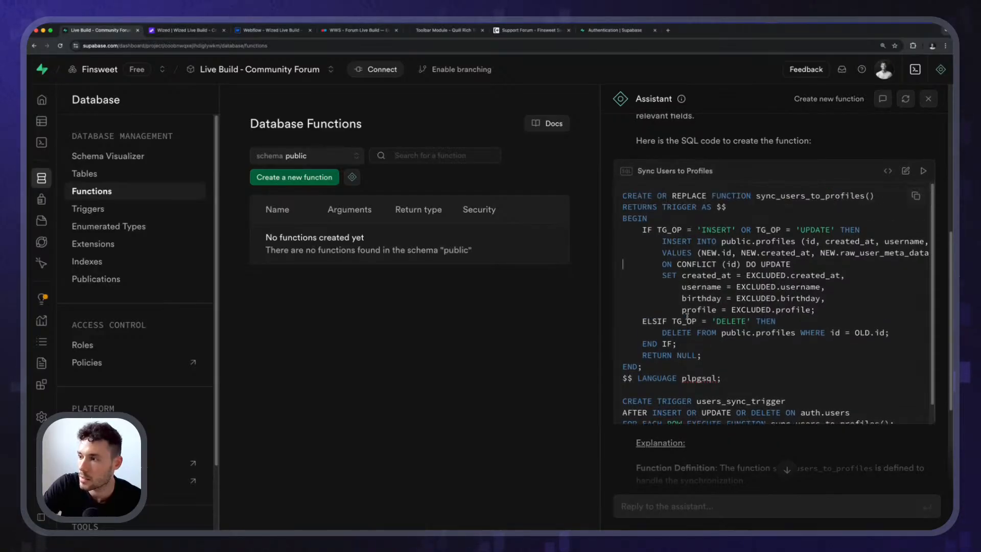
pyautogui.scroll(-4, 687, 316)
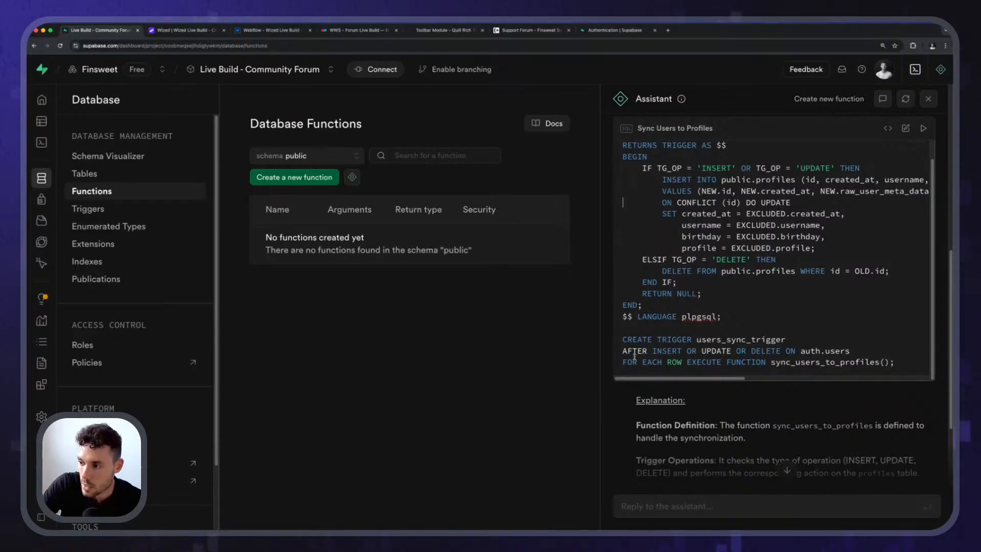
pyautogui.doubleClick(663, 352)
pyautogui.doubleClick(716, 353)
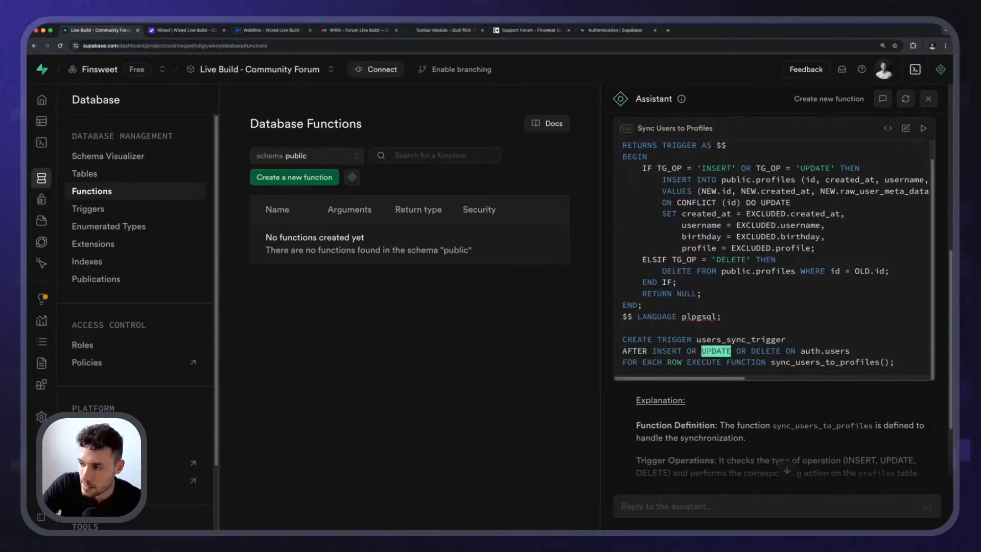
pyautogui.doubleClick(774, 351)
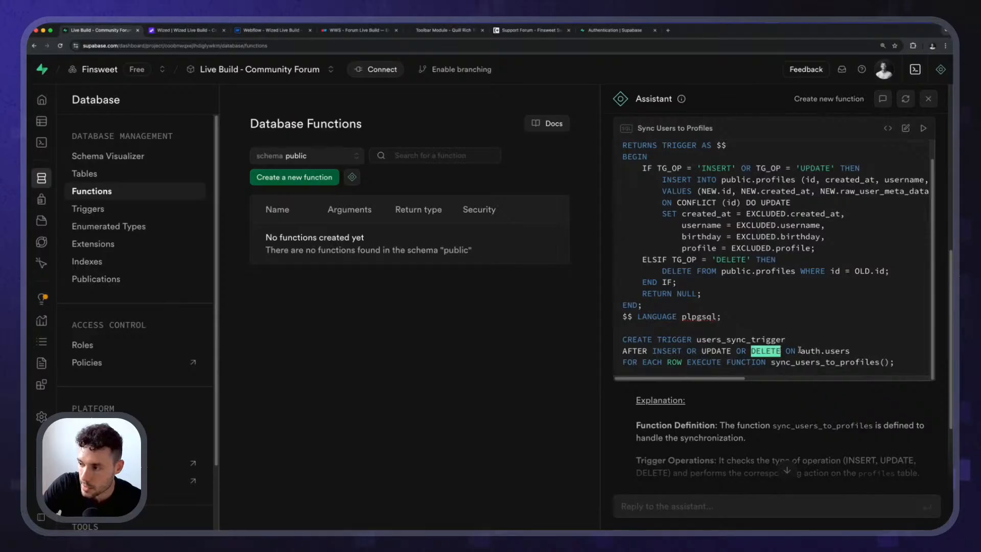
pyautogui.moveTo(799, 350); pyautogui.dragTo(853, 351)
pyautogui.click(853, 353)
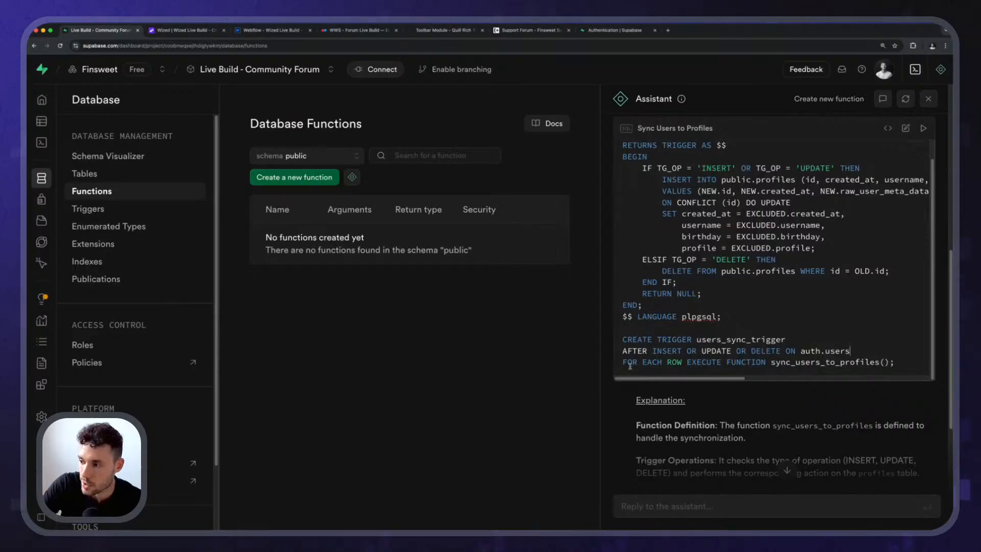
# Run the Sync Users to Profiles query with its write operations approved, and reload the Database Functions page.
pyautogui.click(924, 128)
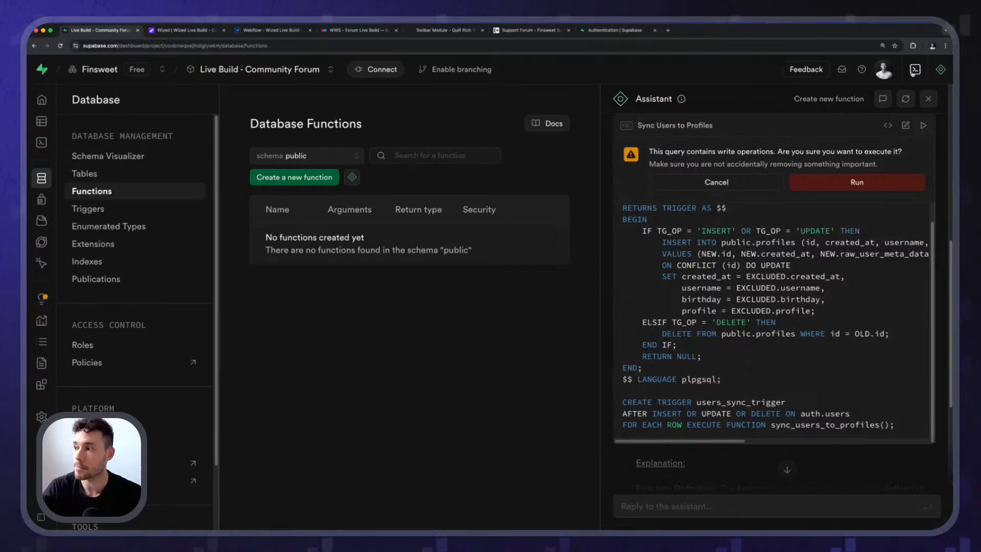
pyautogui.click(842, 183)
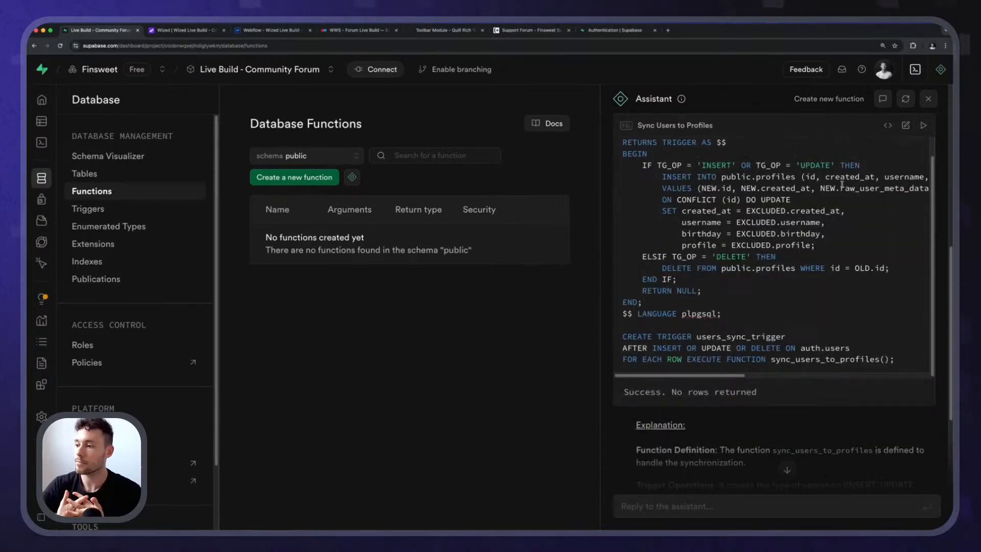
pyautogui.click(59, 45)
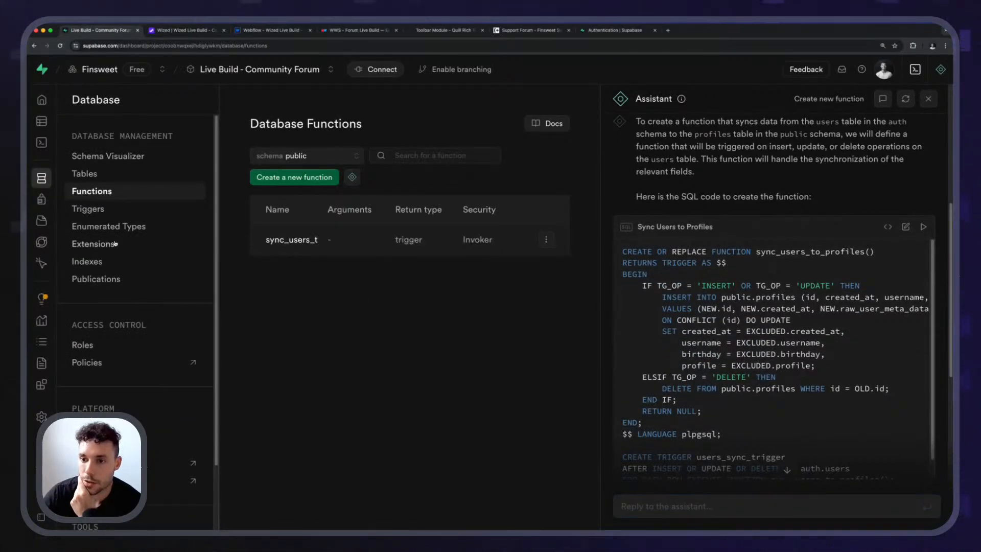
# List the database triggers of the auth schema and examine the events and function linked to users_sync_trigger.
pyautogui.click(137, 214)
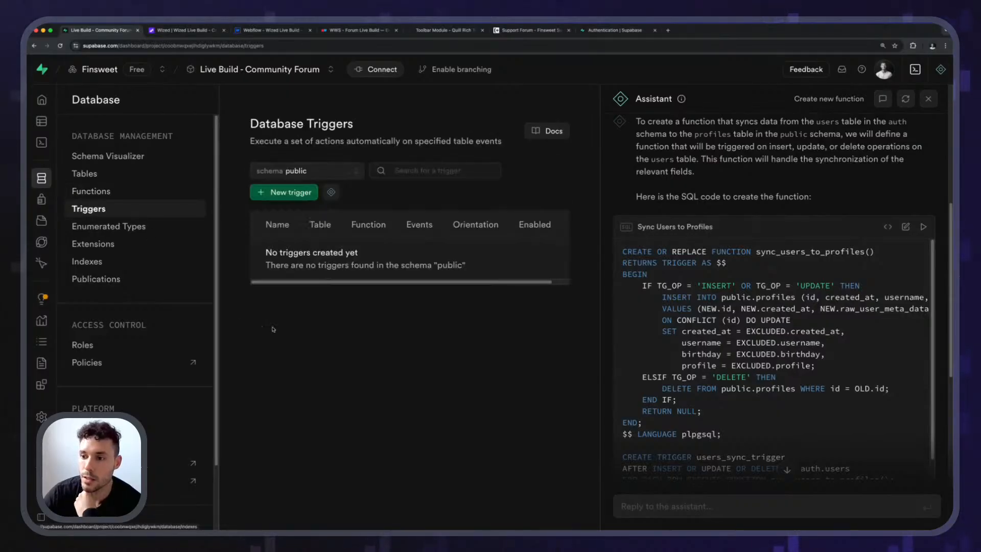
pyautogui.click(297, 170)
pyautogui.click(286, 215)
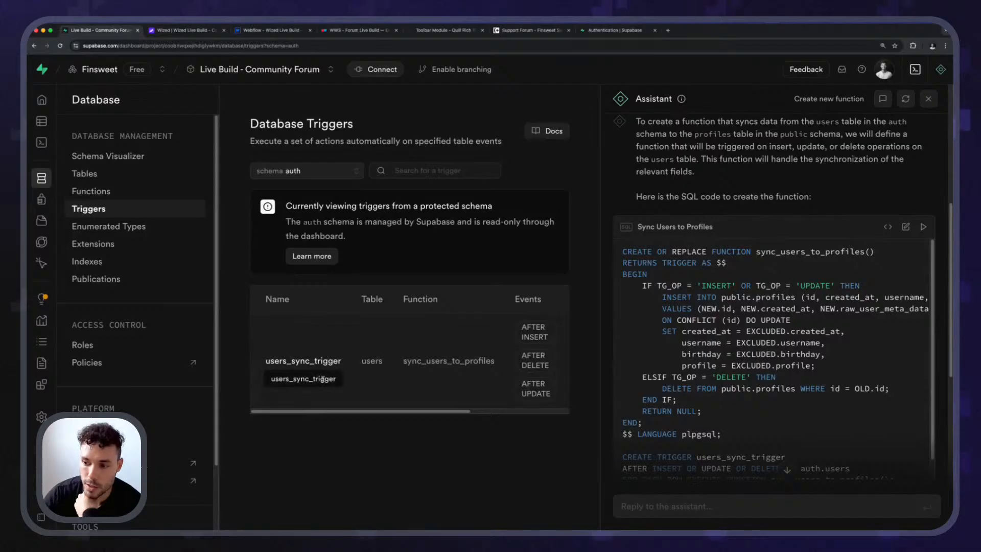
pyautogui.moveTo(526, 326); pyautogui.dragTo(556, 397)
pyautogui.click(556, 398)
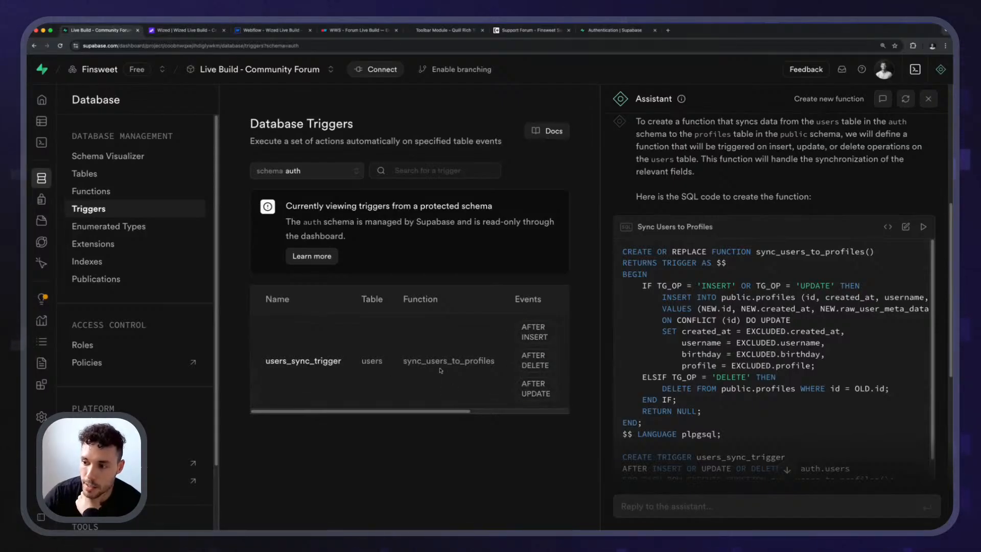
pyautogui.moveTo(404, 364); pyautogui.dragTo(550, 364)
pyautogui.click(550, 364)
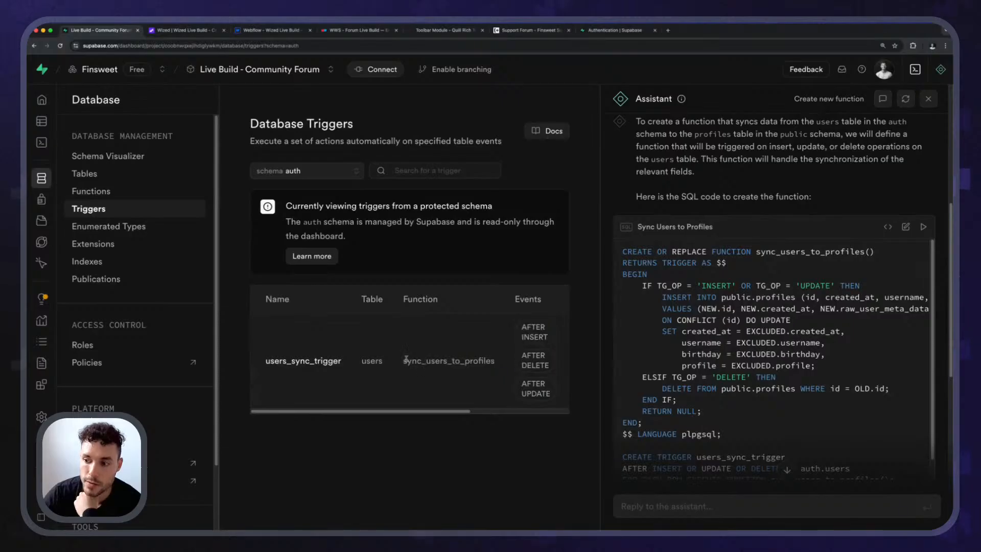
pyautogui.moveTo(394, 364); pyautogui.dragTo(491, 363)
pyautogui.click(488, 363)
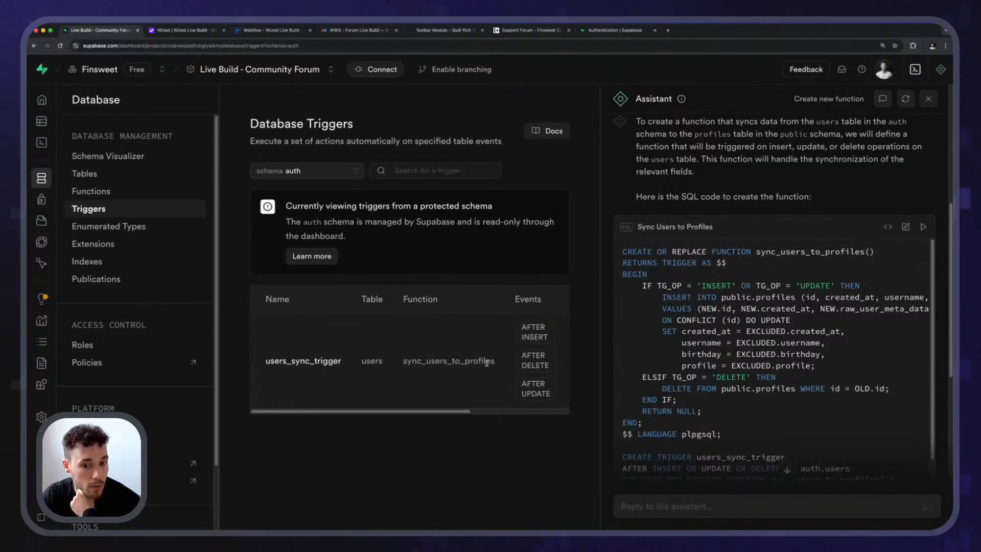
# View the public profiles table in the Table Editor and close the assistant.
pyautogui.moveTo(83, 164)
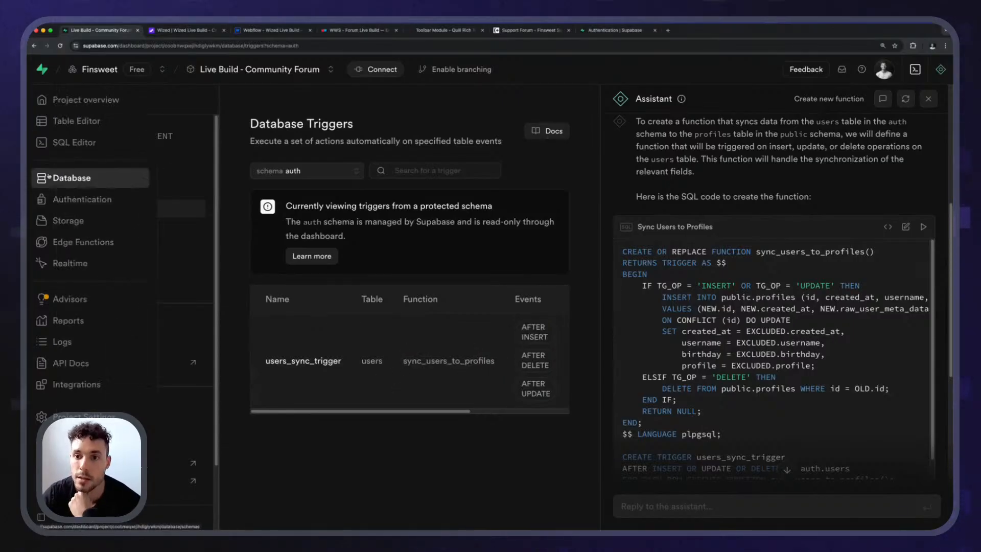
pyautogui.click(82, 177)
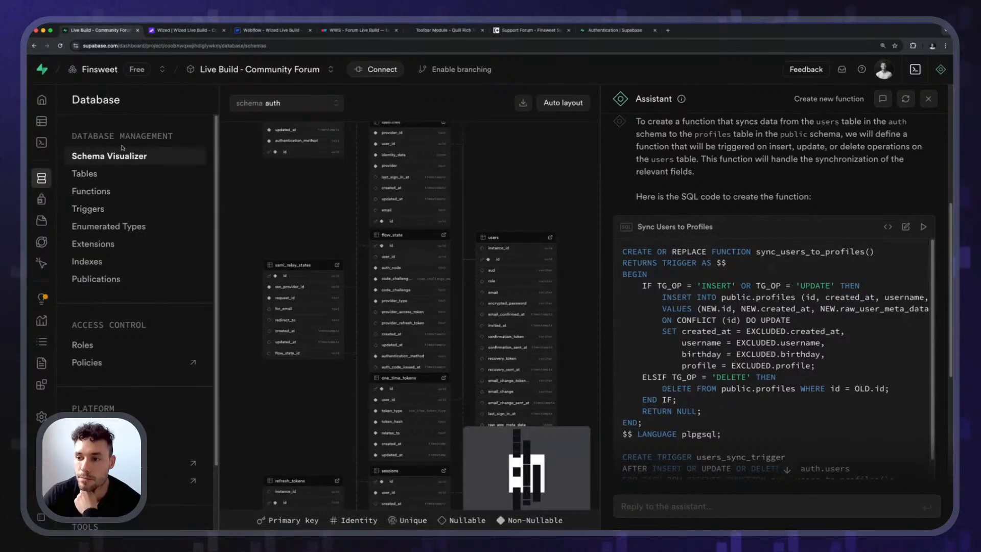
pyautogui.click(84, 173)
pyautogui.moveTo(42, 143)
pyautogui.click(71, 121)
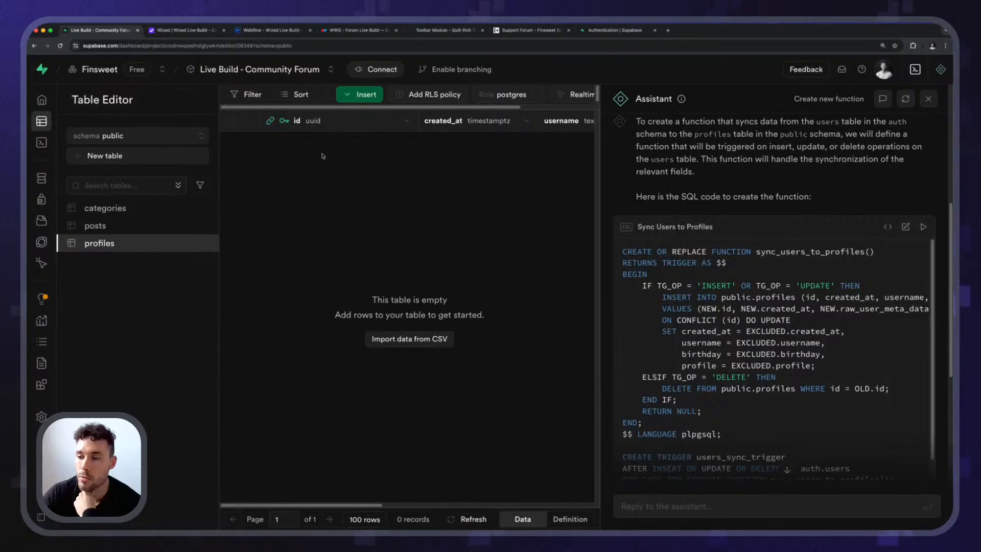
pyautogui.click(928, 99)
# Open the existing user's details under Authentication and look through the overview down to the danger zone.
pyautogui.click(66, 199)
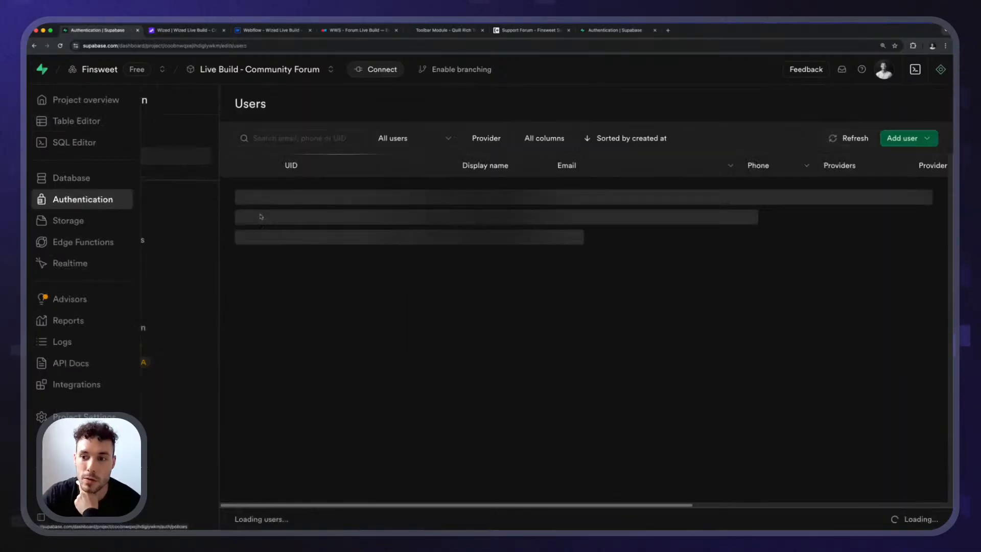
pyautogui.click(589, 194)
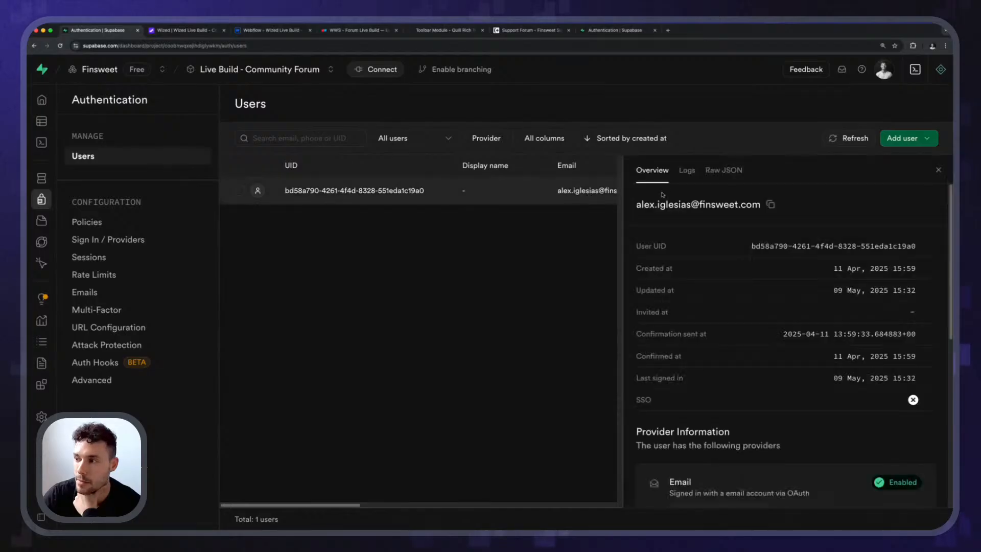
pyautogui.scroll(-7, 710, 302)
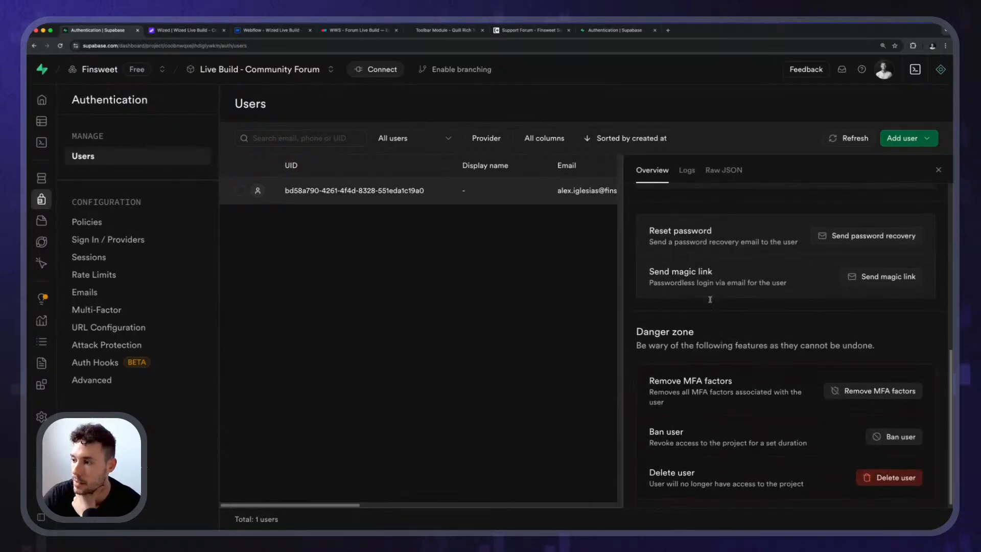
pyautogui.scroll(7, 710, 300)
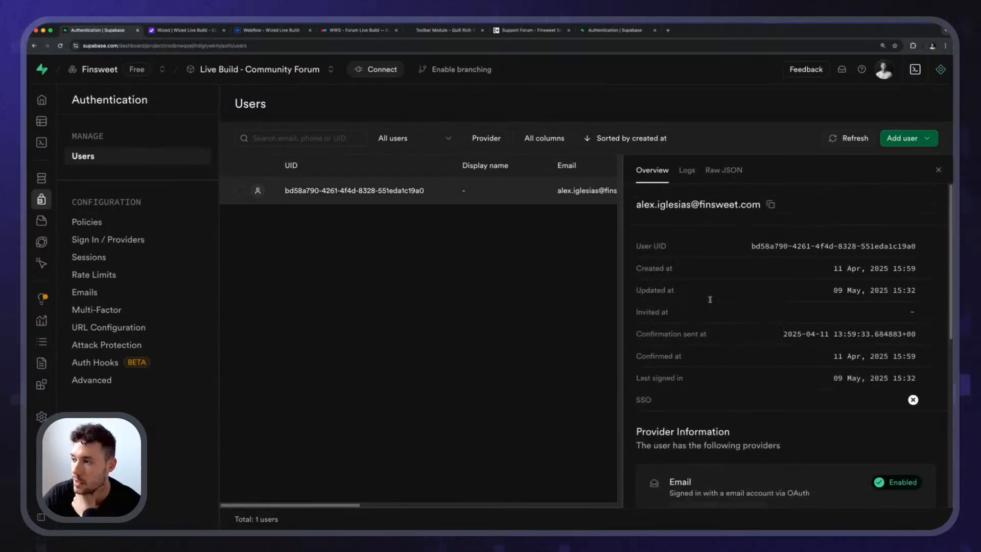
# Switch to the Wized forum app, open the signed-in user's Profile page and set Birthday to today's date.
pyautogui.click(174, 31)
pyautogui.click(41, 137)
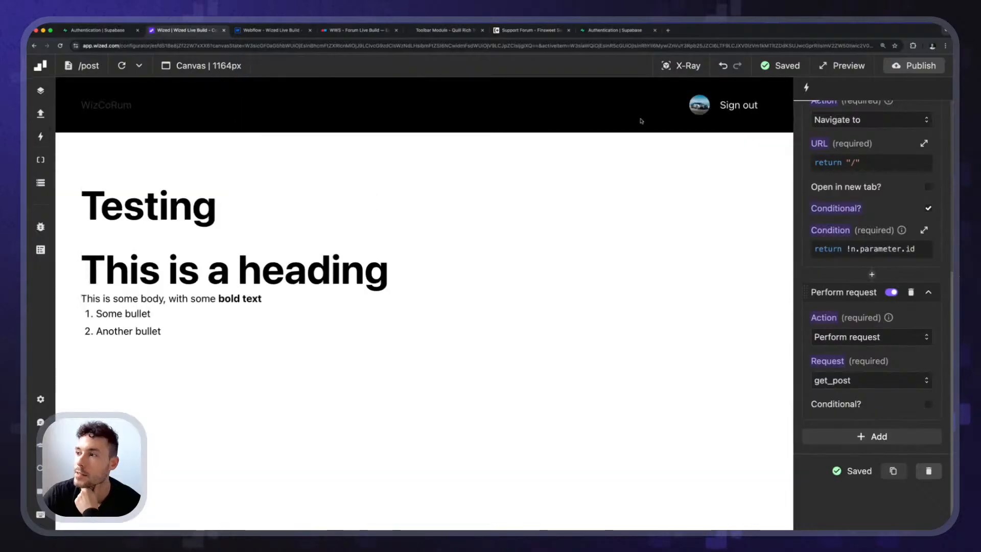
pyautogui.click(699, 107)
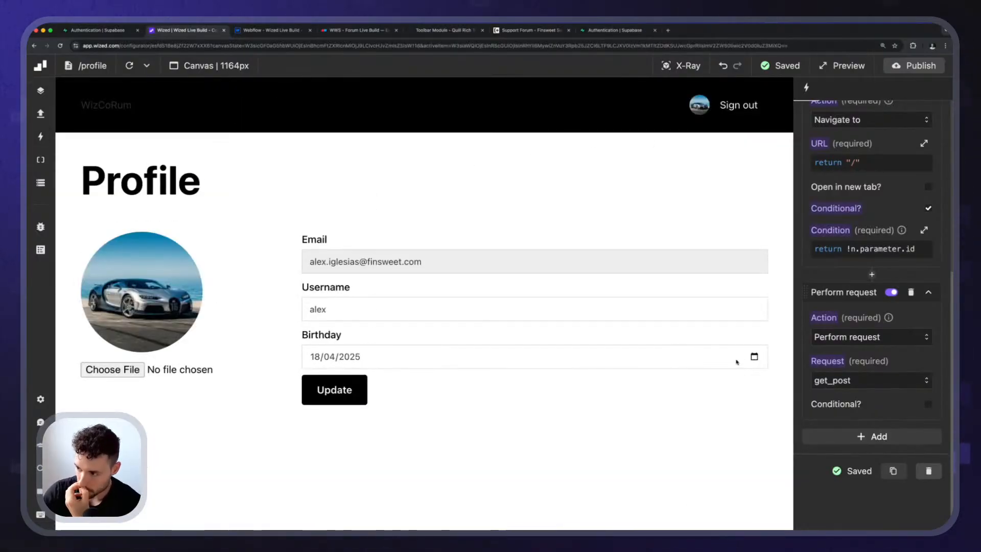
pyautogui.click(754, 356)
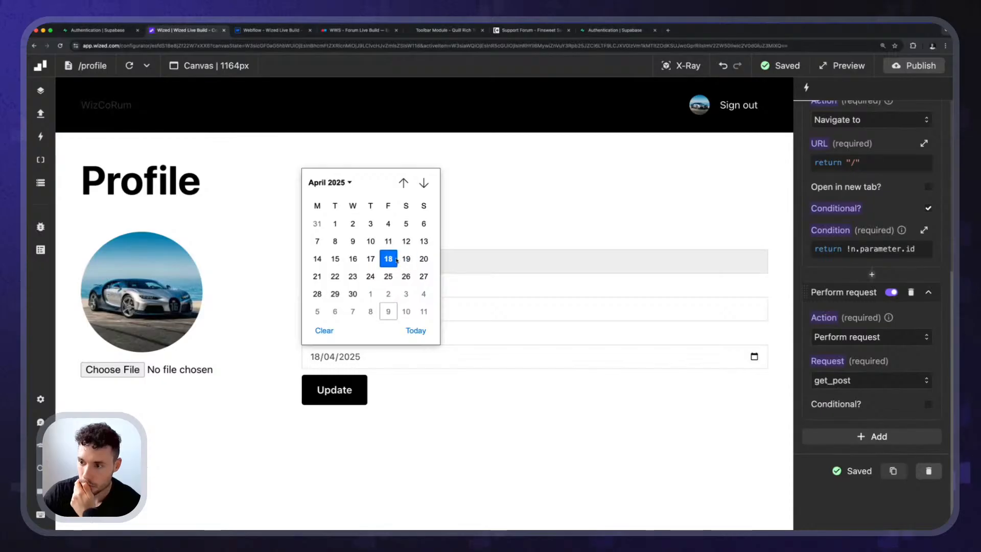
pyautogui.click(389, 312)
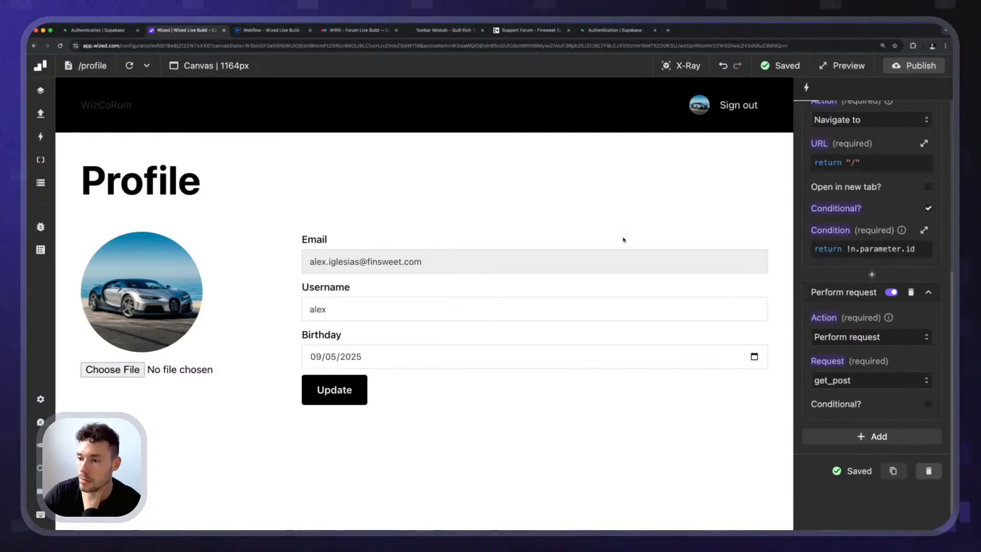
# Back in Supabase, close the user's details, view the profiles table in the Table Editor and reload it to check for synced rows.
pyautogui.click(97, 30)
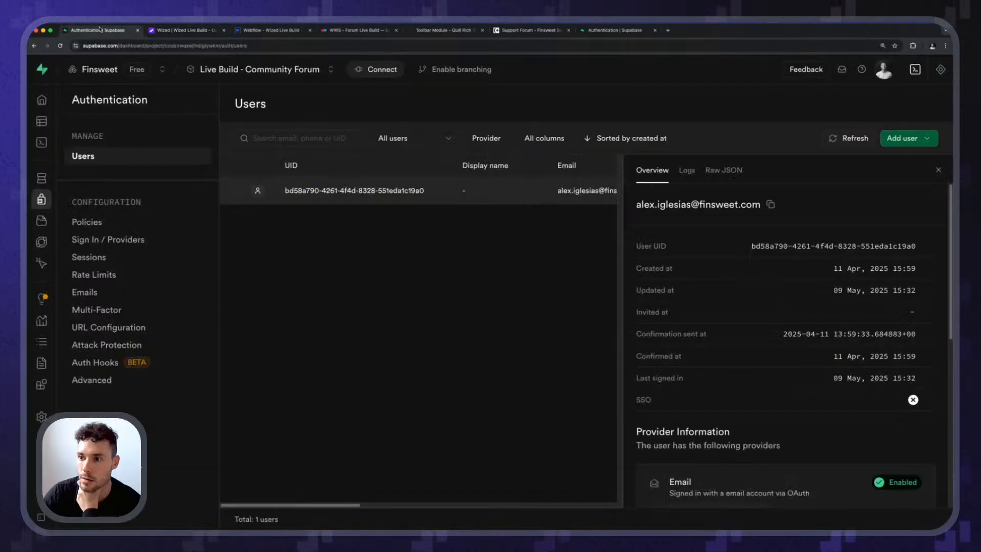
pyautogui.click(938, 170)
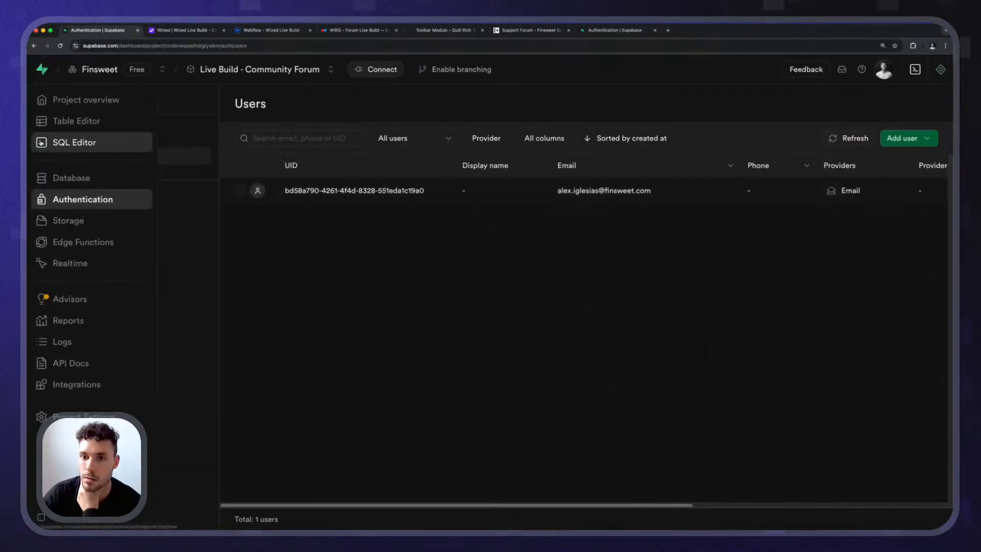
pyautogui.click(57, 178)
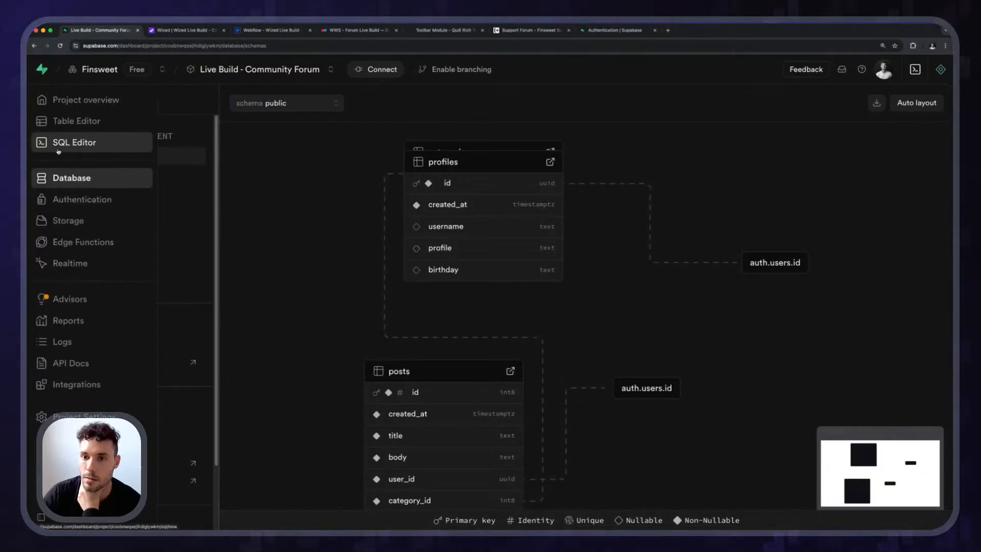
pyautogui.click(95, 125)
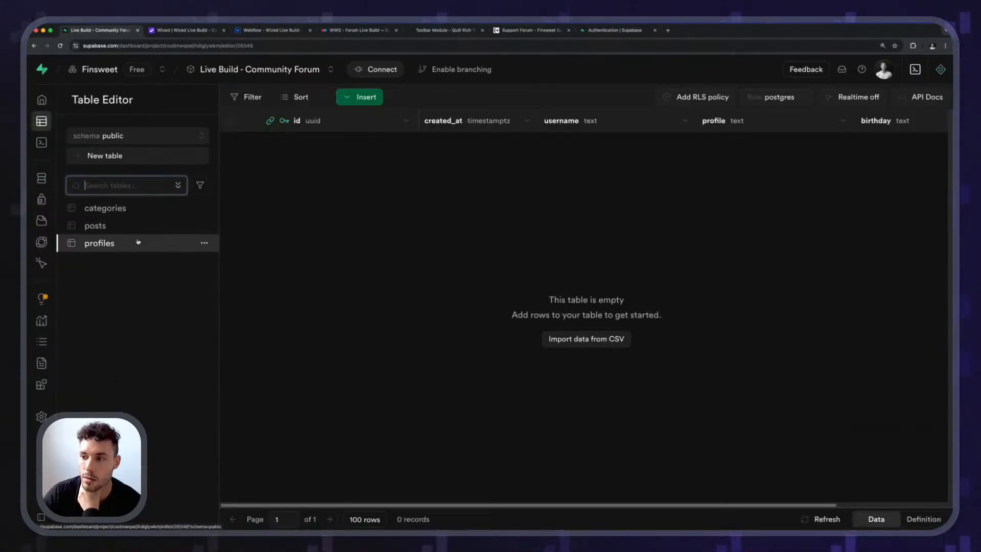
pyautogui.click(359, 99)
pyautogui.click(310, 225)
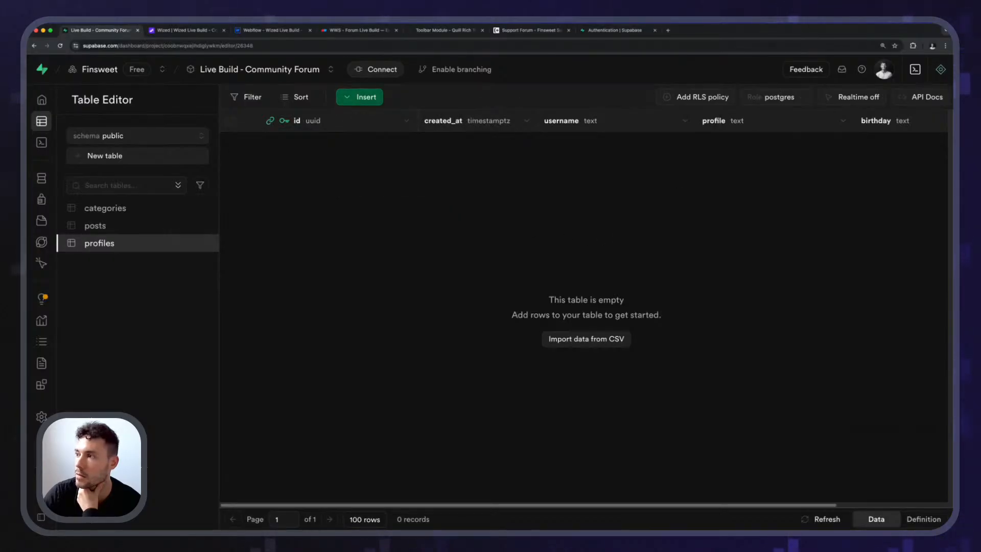
pyautogui.click(60, 44)
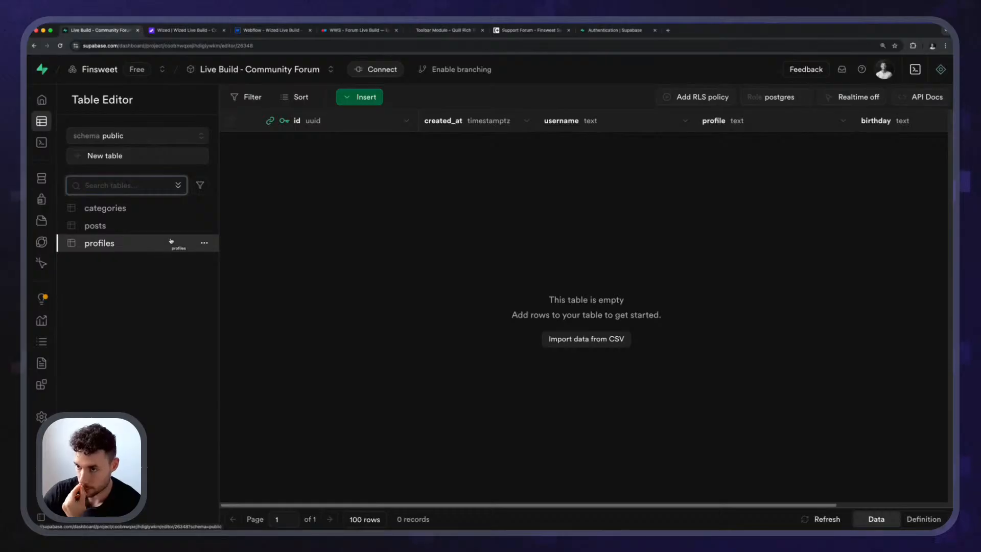
pyautogui.moveTo(76, 220)
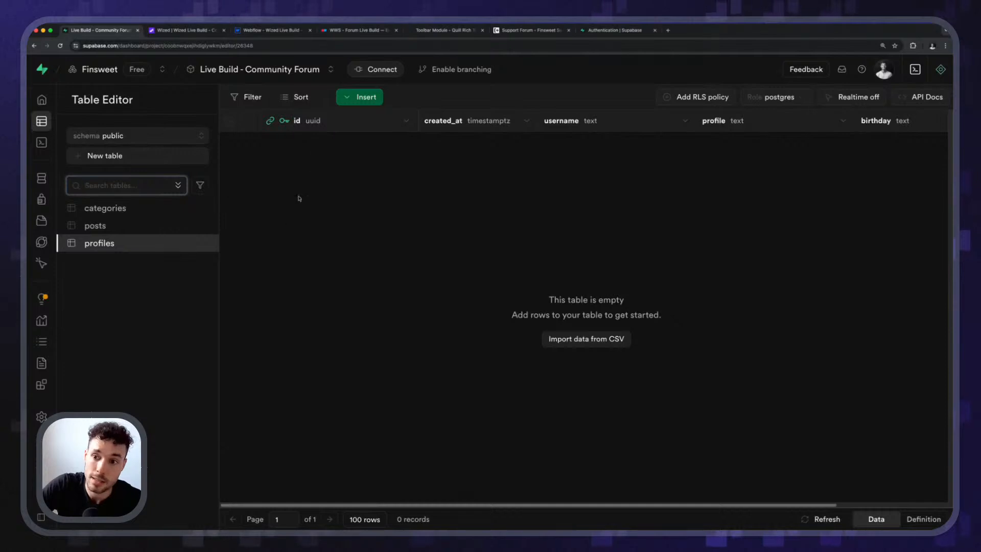
# Copy the existing user's UID from their details under Authentication and close the details.
pyautogui.click(130, 200)
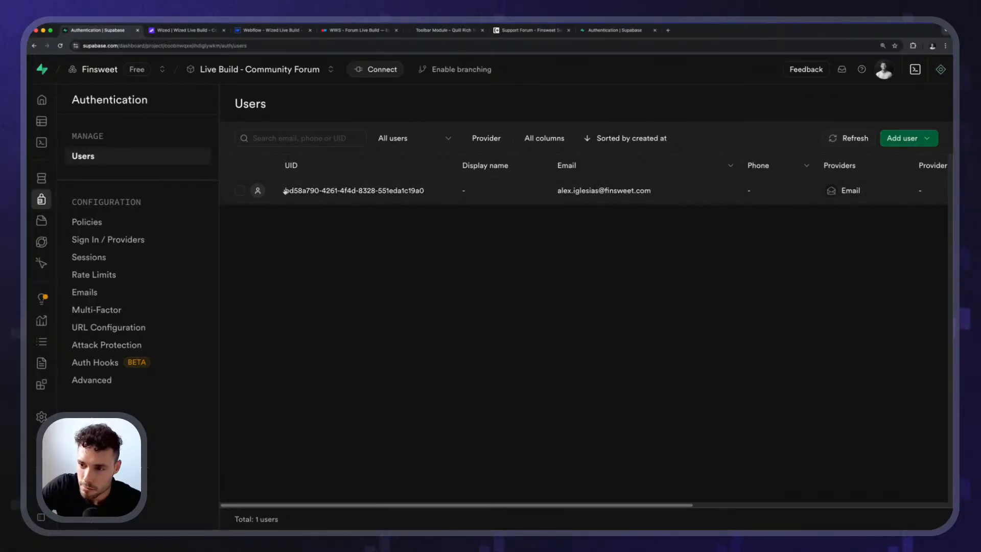
pyautogui.click(397, 192)
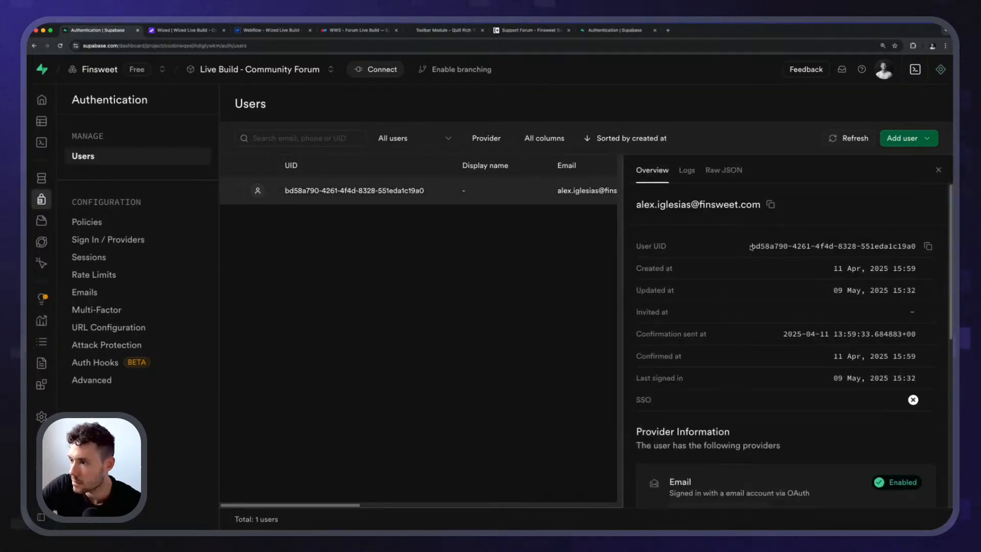
pyautogui.moveTo(750, 248); pyautogui.dragTo(923, 248)
pyautogui.press('super+c')
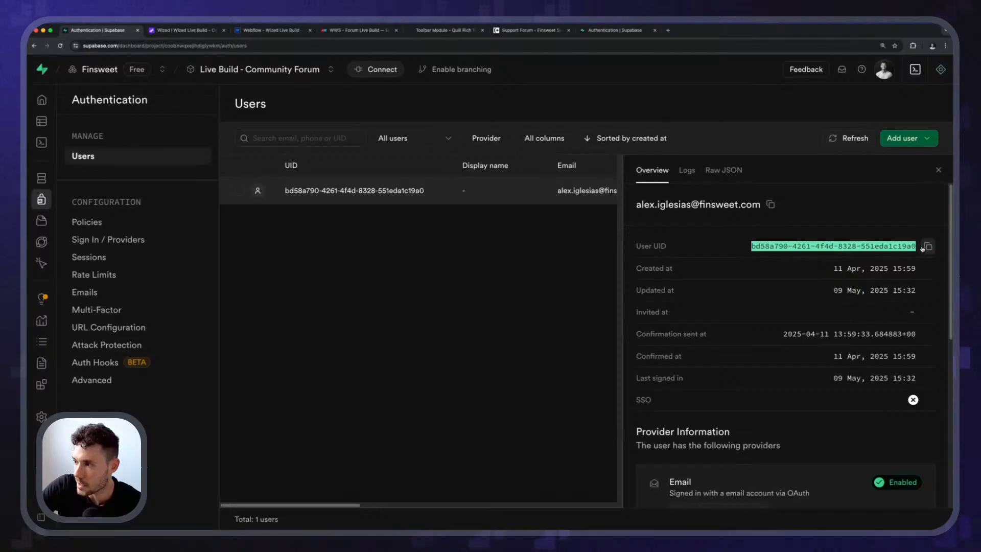
pyautogui.click(938, 170)
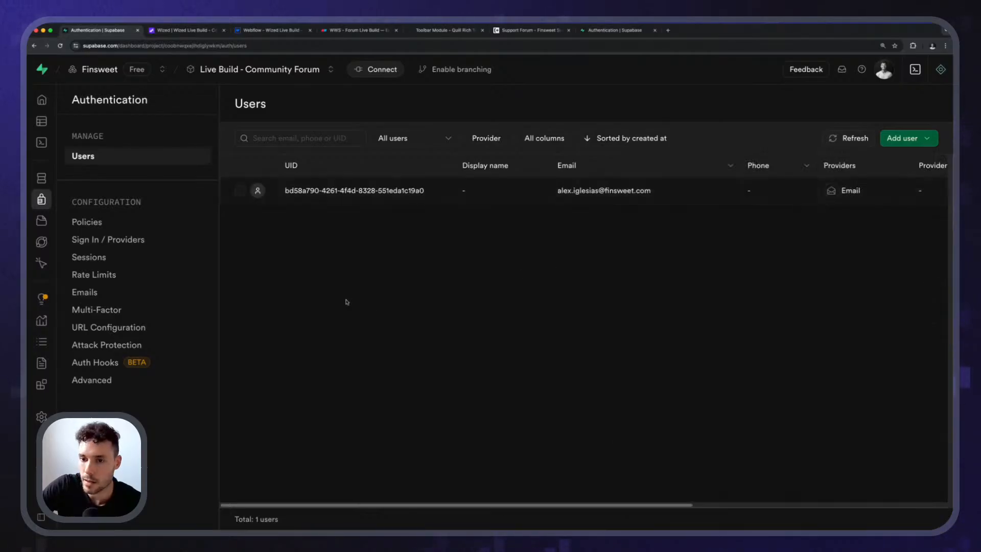
# Start a new row in the profiles table with the copied user UID as id and created_at set to 09/05/2025, 16:02:53.
pyautogui.moveTo(56, 179)
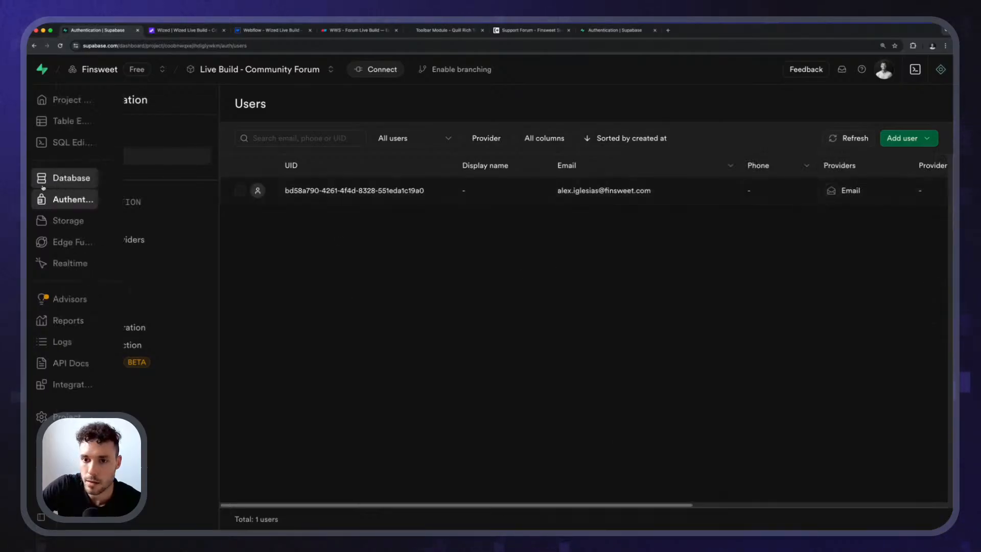
pyautogui.click(90, 178)
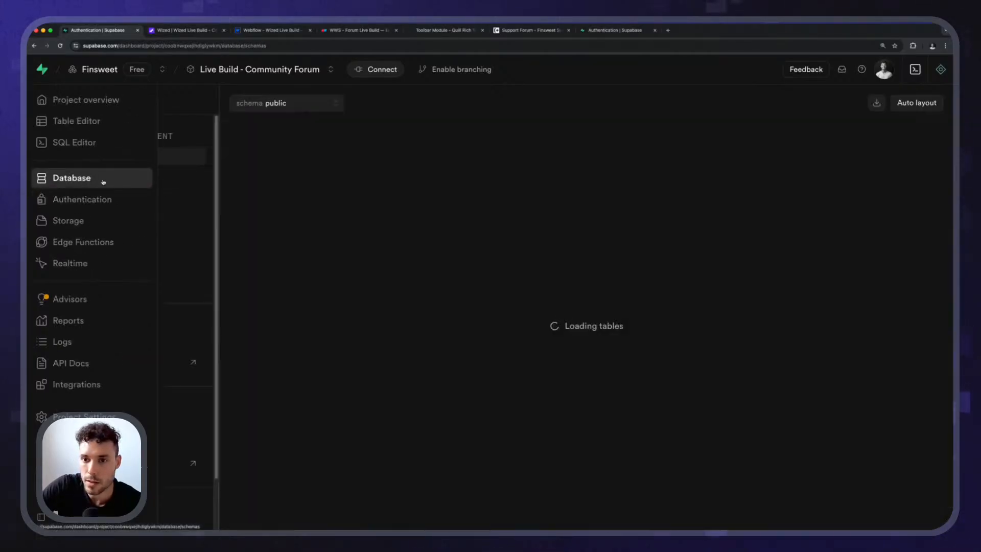
pyautogui.click(89, 122)
pyautogui.click(355, 96)
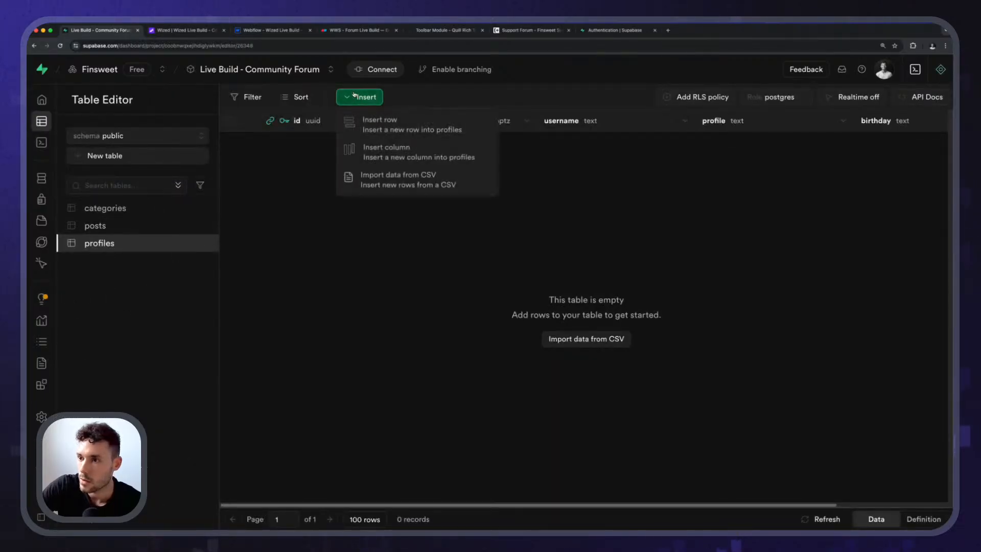
pyautogui.click(380, 124)
pyautogui.click(673, 128)
pyautogui.press('super+v')
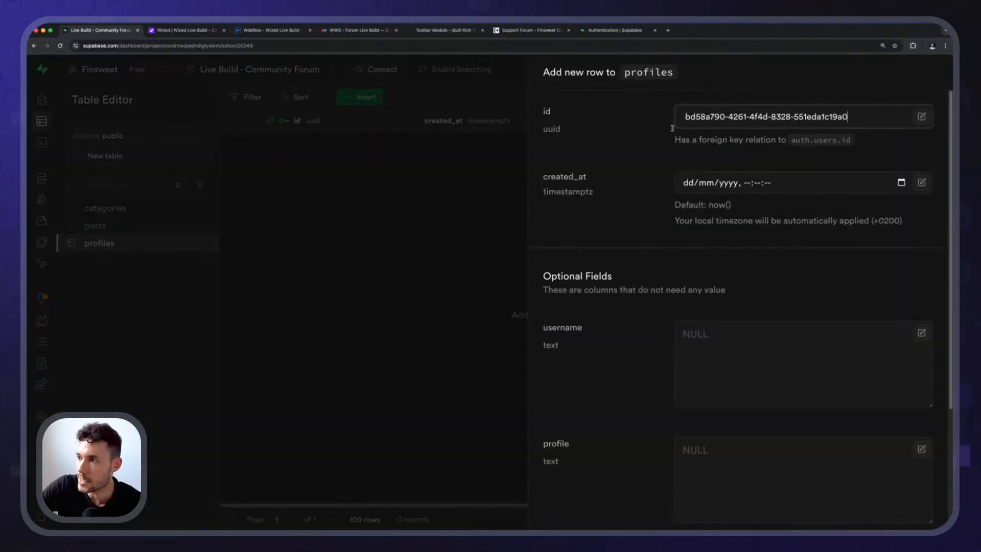
pyautogui.click(902, 183)
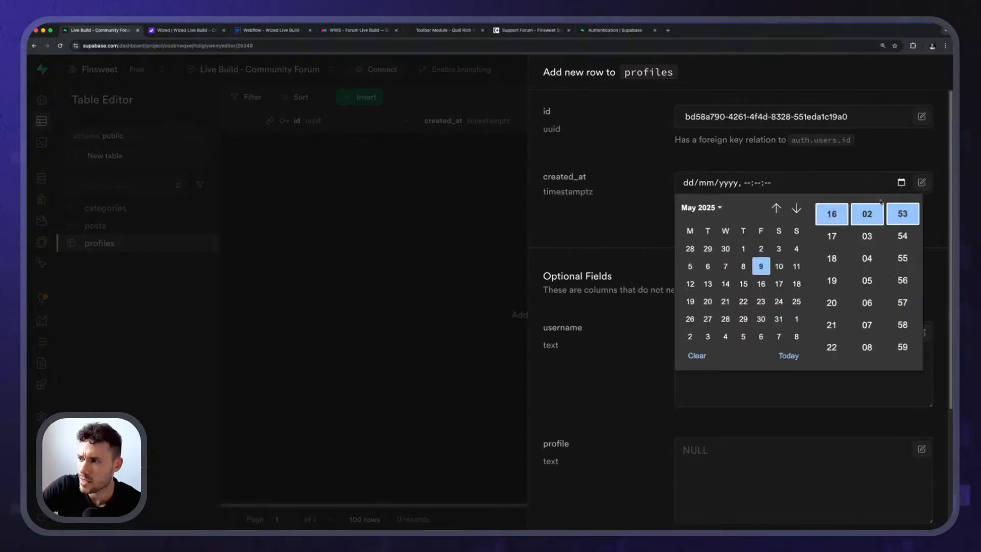
pyautogui.click(761, 266)
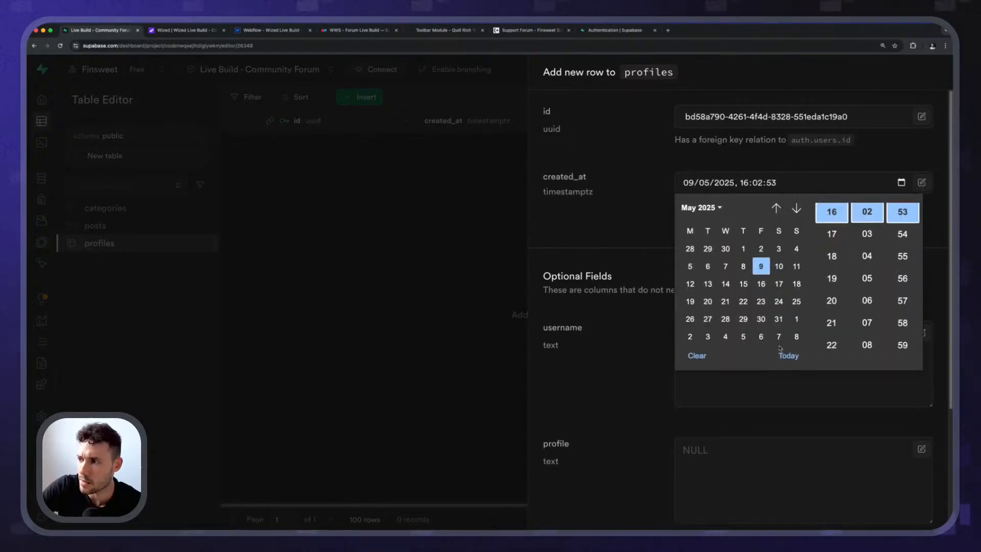
pyautogui.click(613, 220)
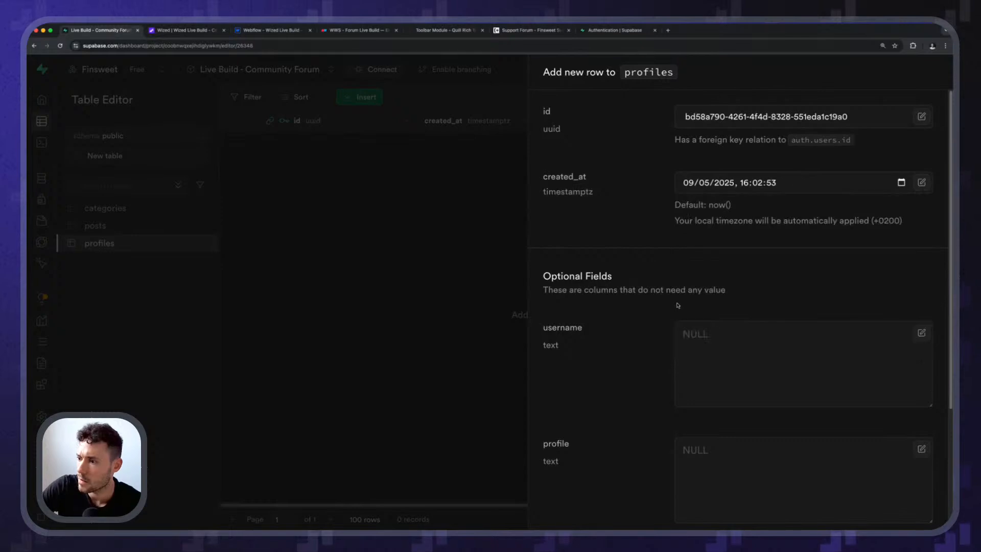
# Fill the new profiles row with username "sdg", profile "sfg" and birthday "sdfg", and save it.
pyautogui.scroll(-2, 664, 255)
pyautogui.click(741, 292)
pyautogui.write('sdg')
pyautogui.click(766, 435)
pyautogui.write('sfg')
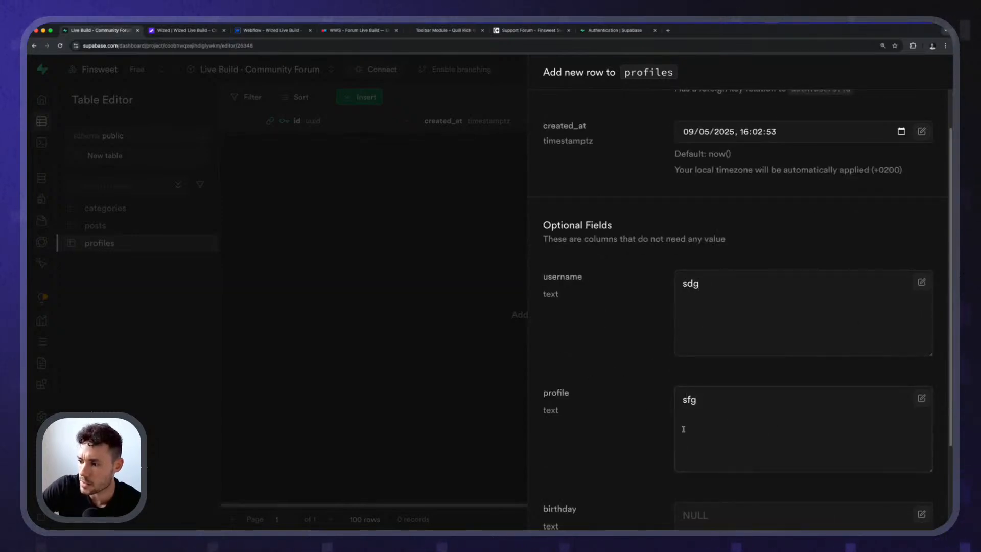
pyautogui.scroll(-2, 766, 435)
pyautogui.click(725, 446)
pyautogui.write('sdfg')
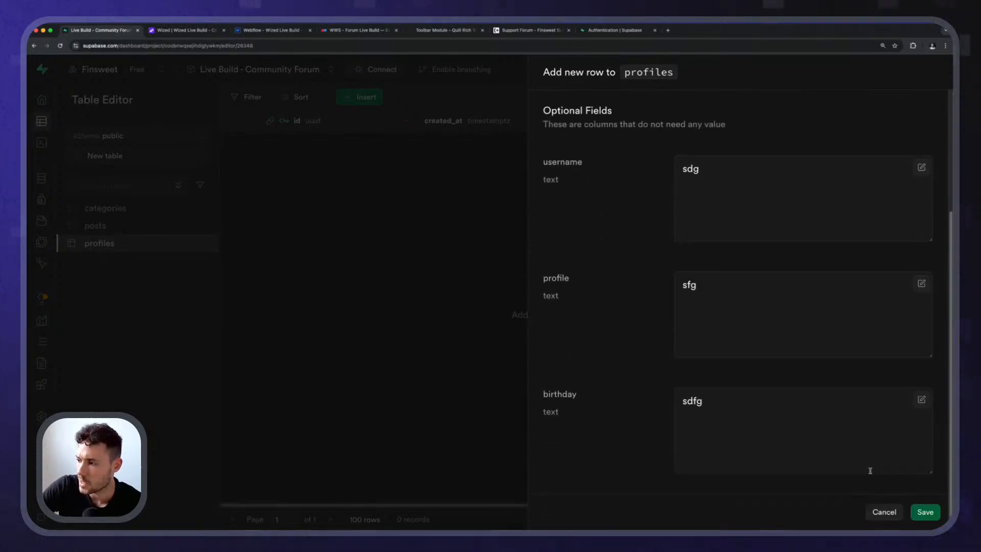
pyautogui.click(920, 511)
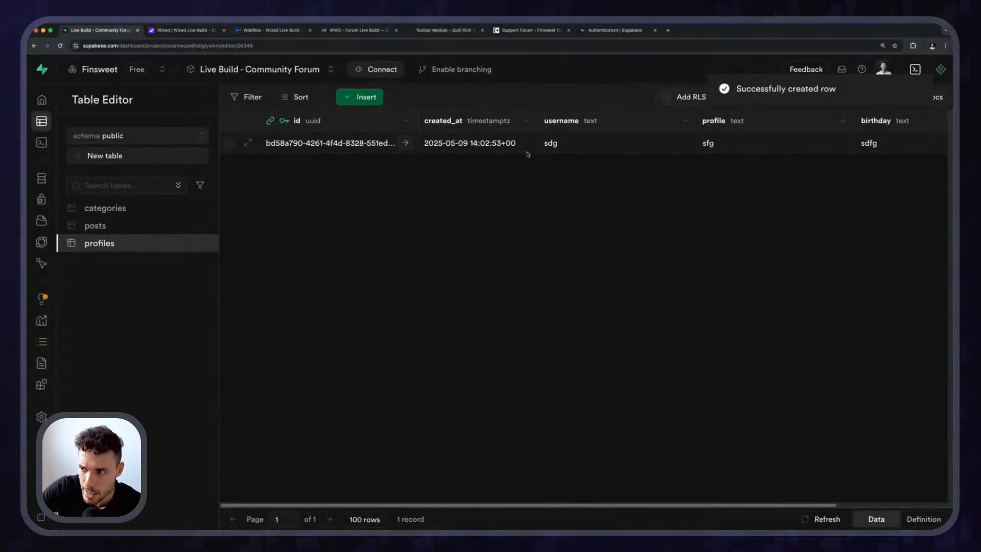
# Switch to the Wized forum app and set Birthday on the Profile page to one day earlier.
pyautogui.hotkey('ctrl', 'Tab')
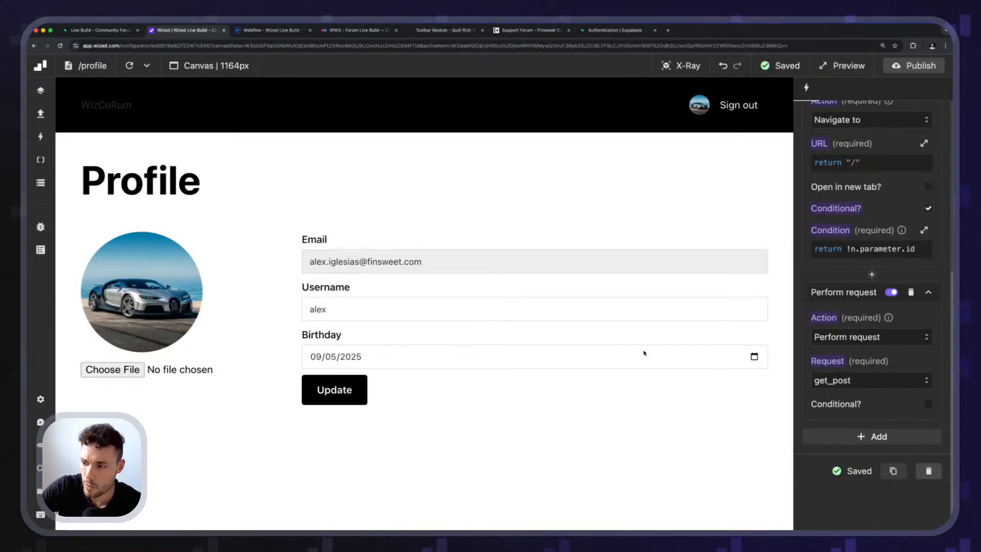
pyautogui.click(754, 357)
pyautogui.click(368, 241)
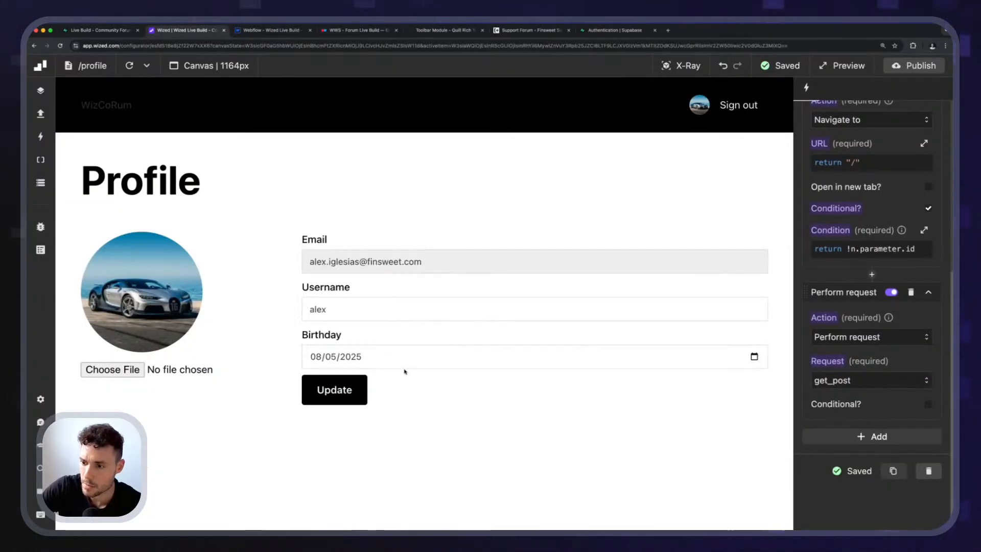
# Return to the Supabase profiles table, reload it and check whether the row's username, profile and birthday values were synced.
pyautogui.hotkey('ctrl', 'shift', 'Tab')
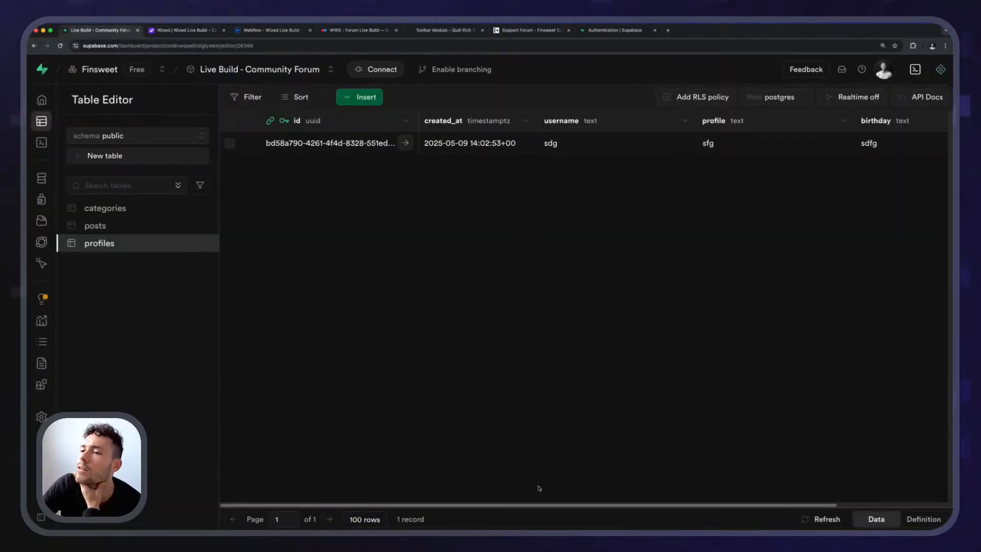
pyautogui.hscroll(3, 535, 491)
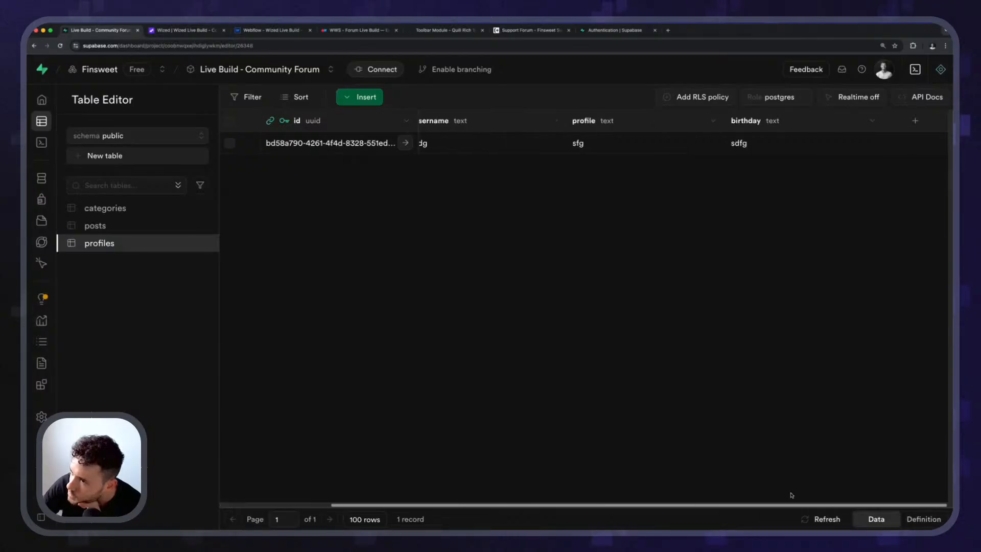
pyautogui.hscroll(-3, 793, 496)
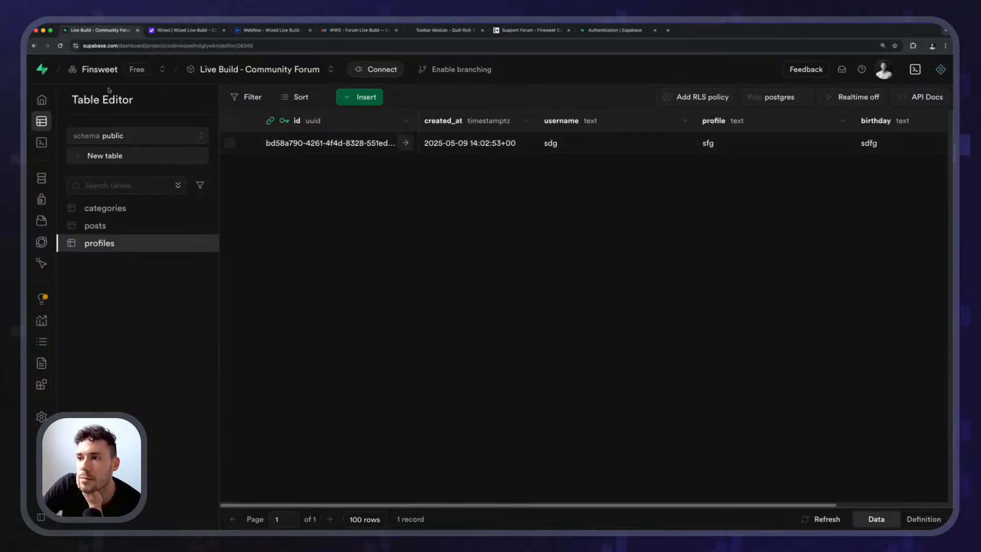
pyautogui.click(59, 45)
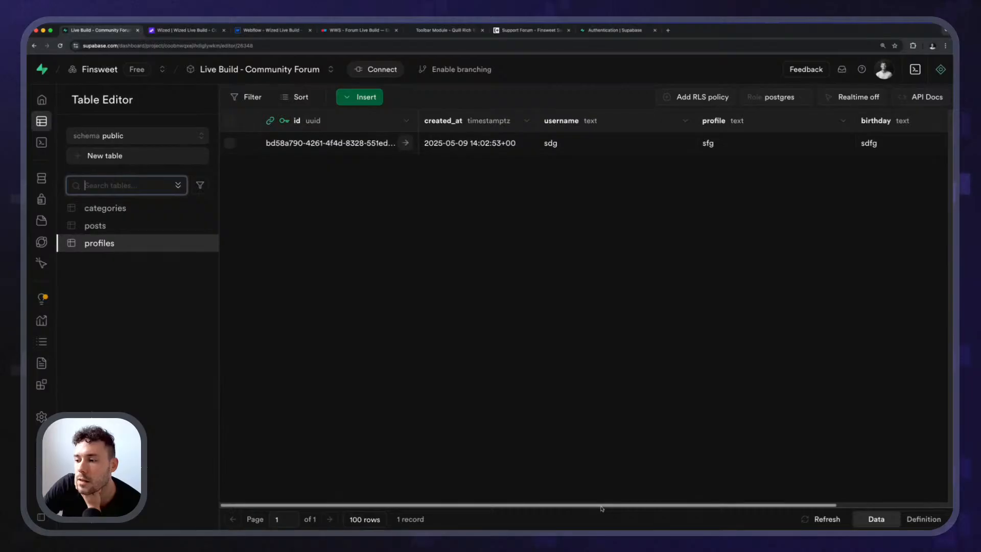
pyautogui.hscroll(3, 603, 508)
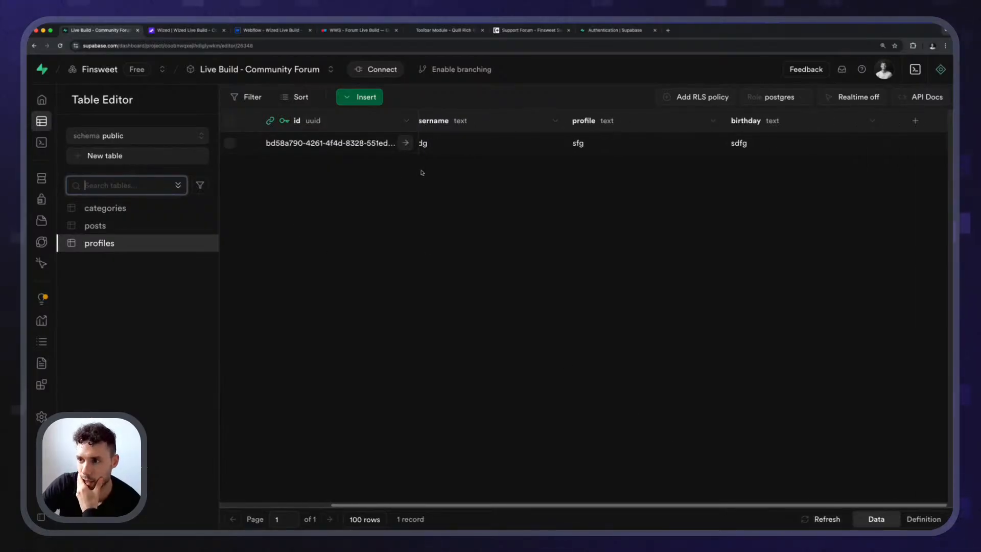
# Open the list of database functions in the public schema.
pyautogui.moveTo(44, 301)
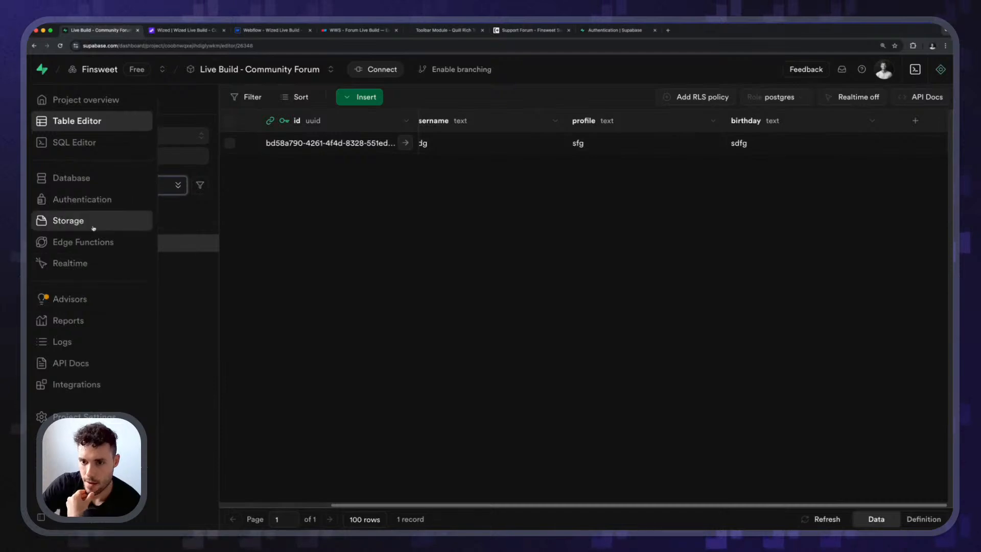
pyautogui.click(92, 178)
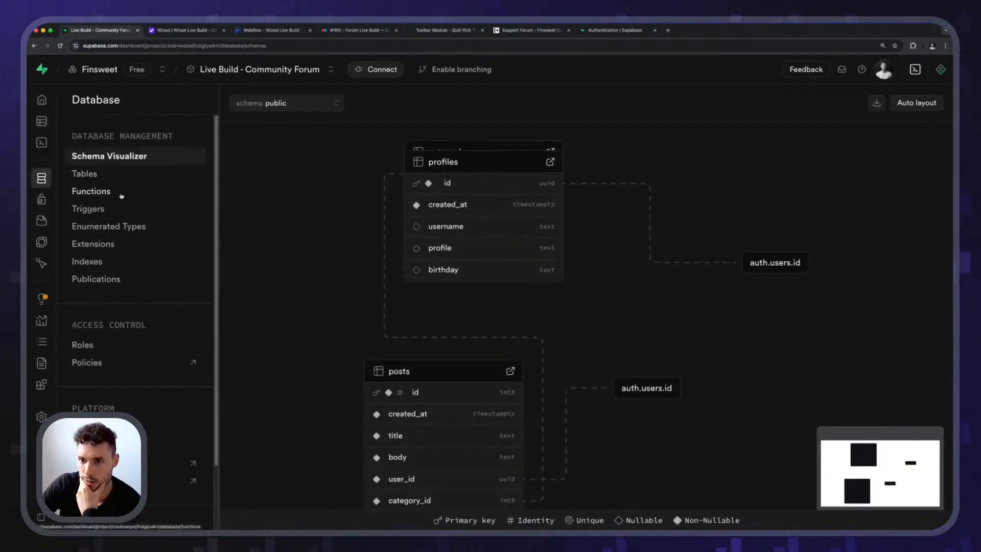
pyautogui.click(121, 196)
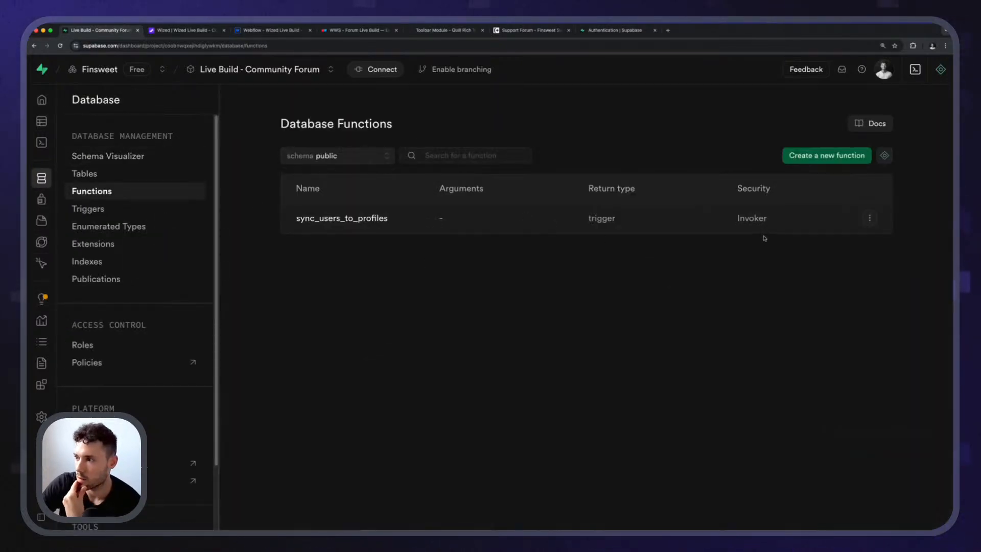
# Open the database triggers and list those in the auth schema to check the users sync trigger.
pyautogui.click(870, 219)
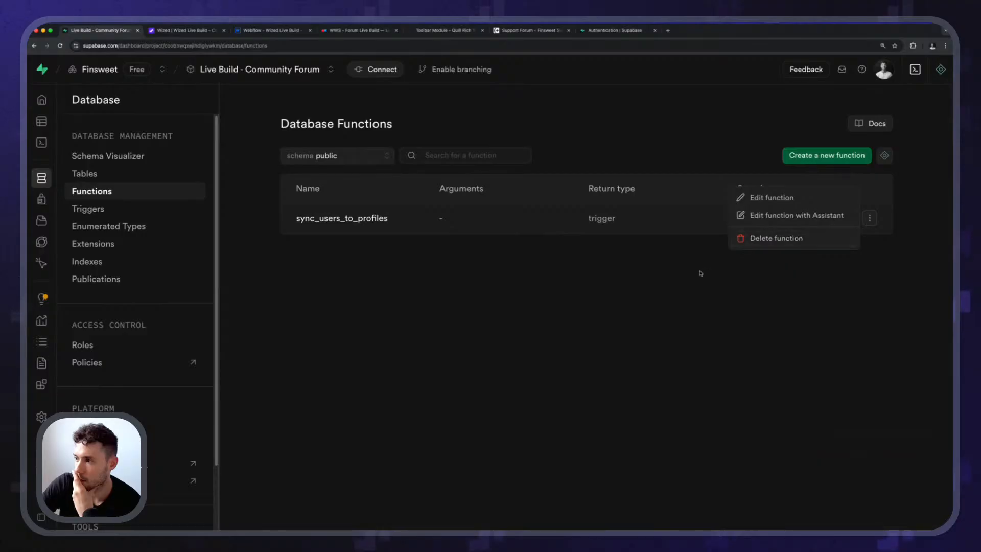
pyautogui.click(637, 272)
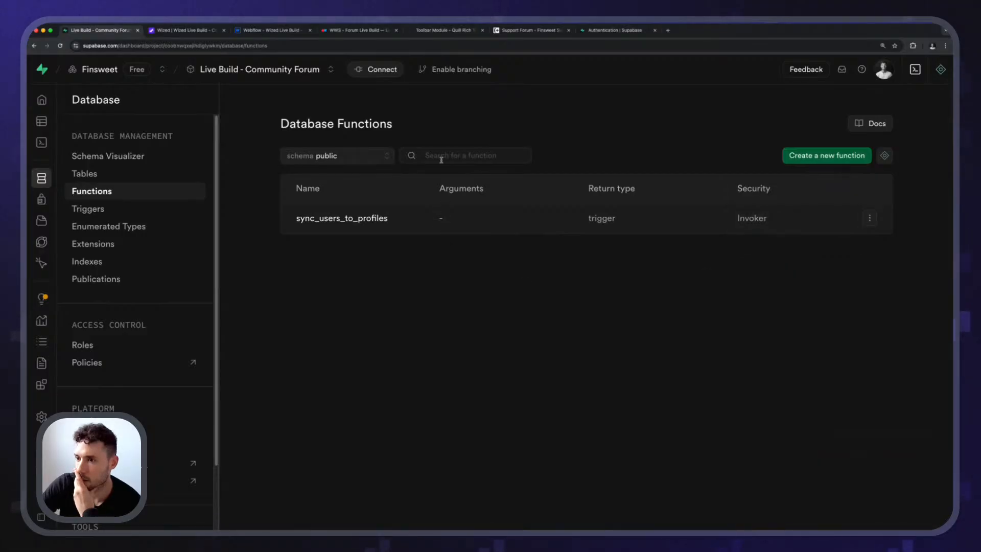
pyautogui.click(95, 209)
pyautogui.click(345, 174)
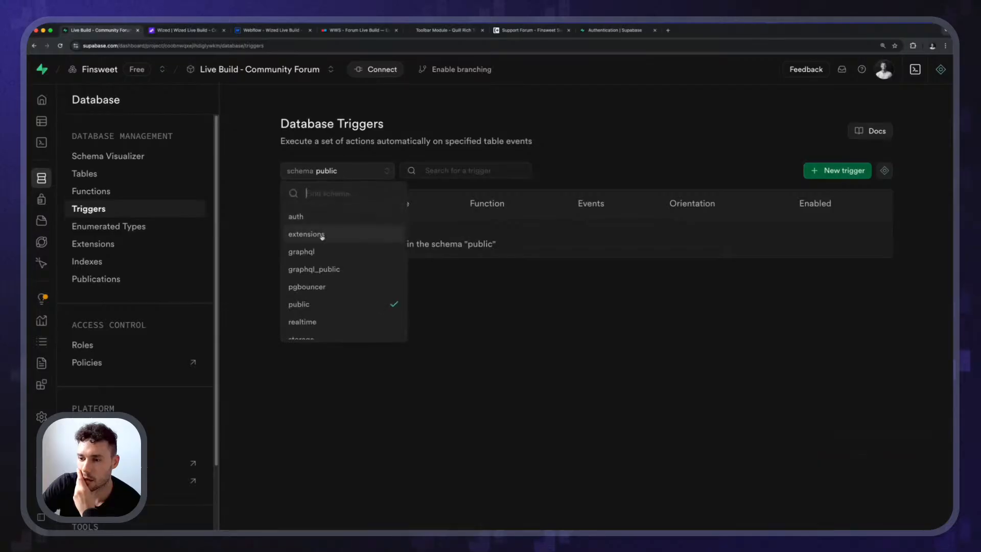
pyautogui.click(325, 219)
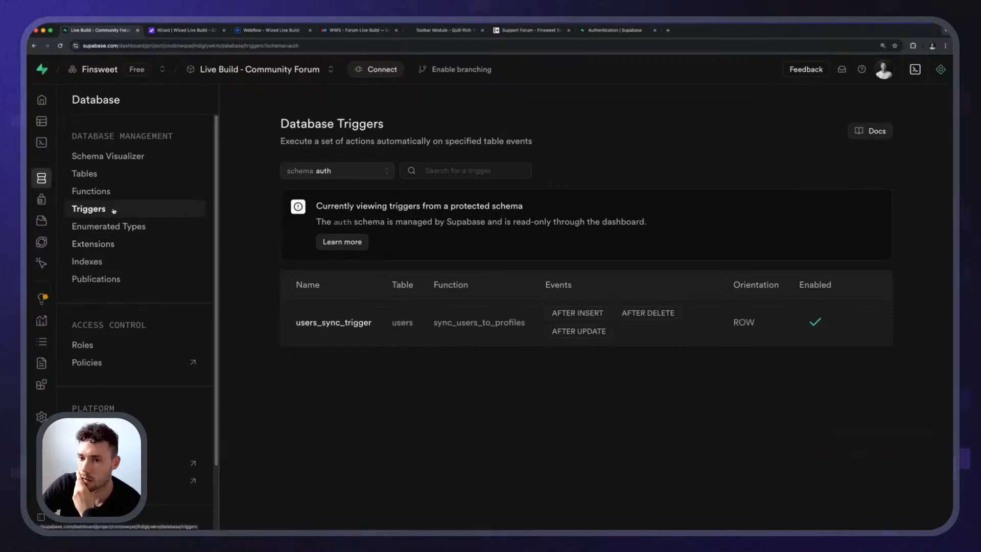
# Open the sync_users_to_profiles function in the public schema, review its insert, update and delete logic, and close it without changes.
pyautogui.click(99, 193)
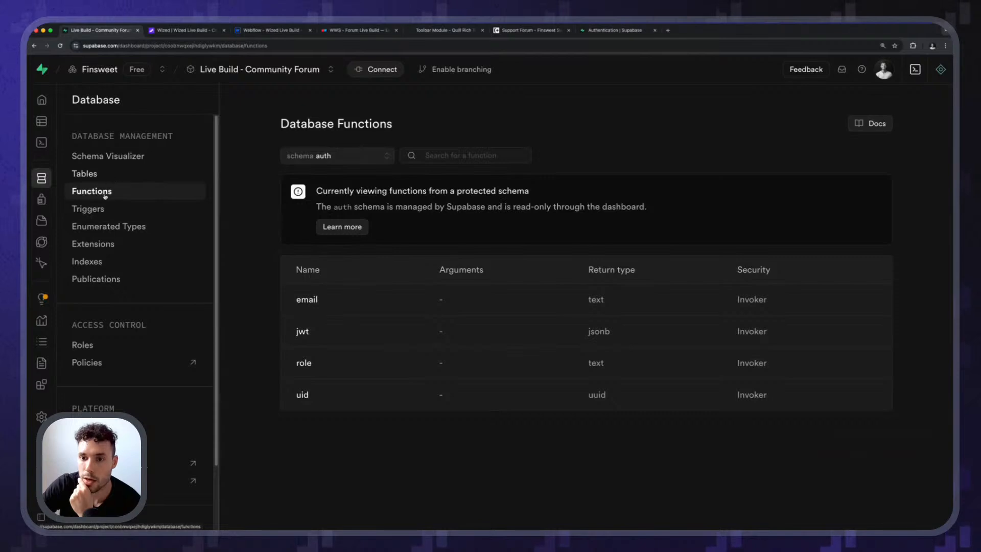
pyautogui.click(357, 160)
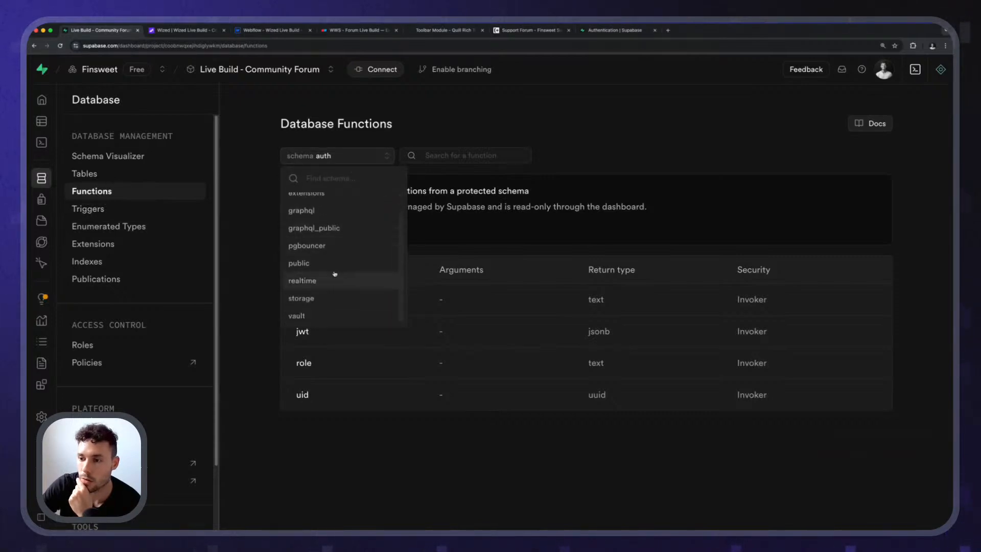
pyautogui.click(349, 279)
pyautogui.click(351, 228)
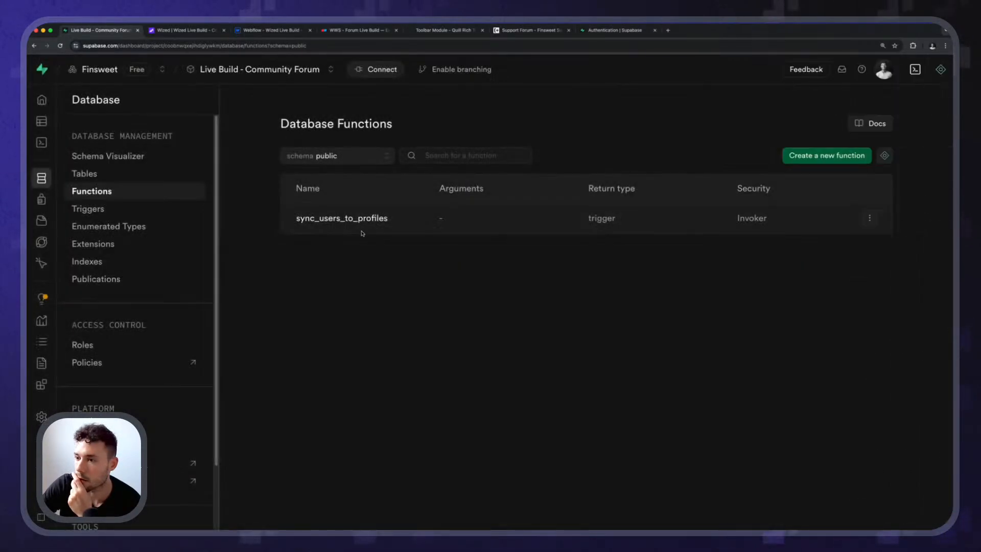
pyautogui.click(351, 228)
pyautogui.scroll(-1, 701, 298)
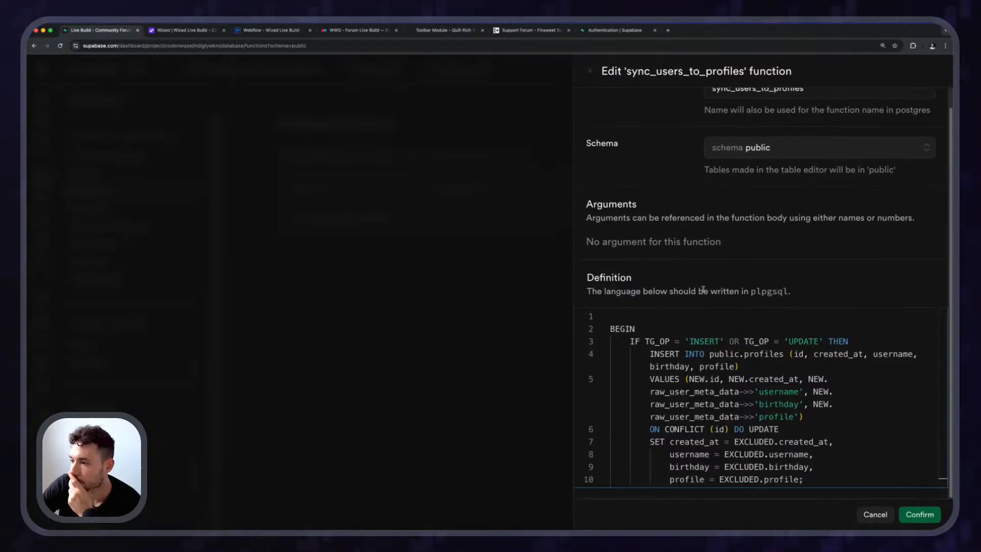
pyautogui.scroll(-4, 784, 388)
pyautogui.scroll(4, 784, 388)
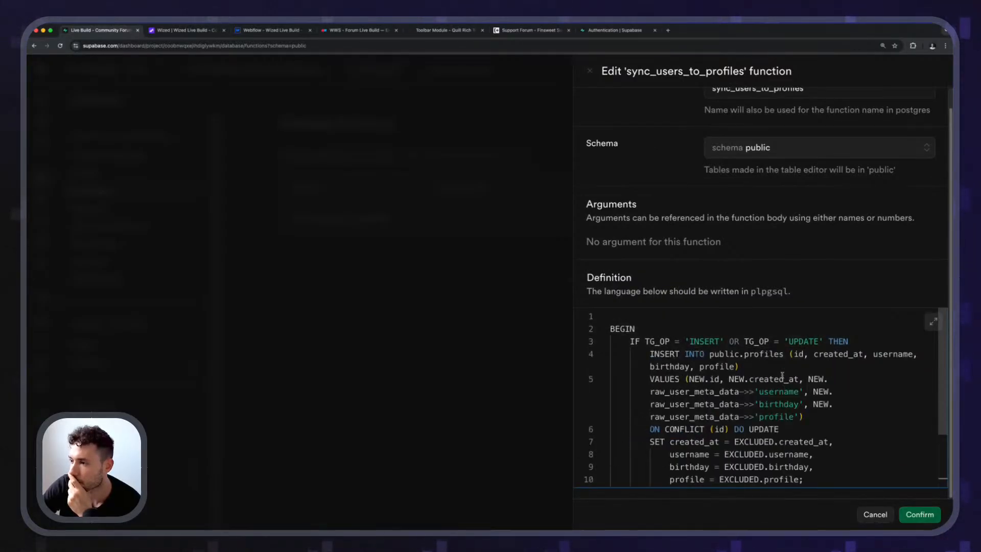
pyautogui.scroll(1, 751, 279)
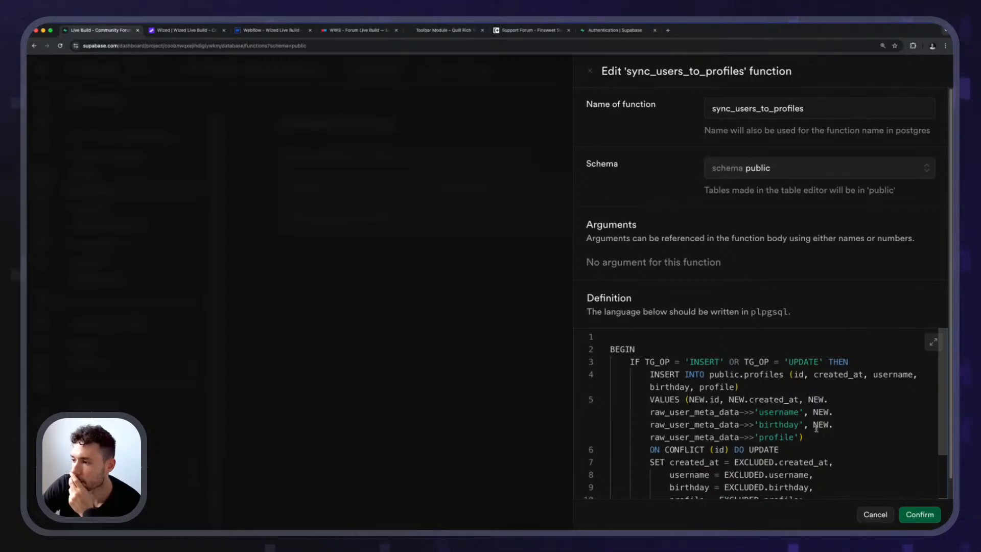
pyautogui.scroll(-3, 816, 429)
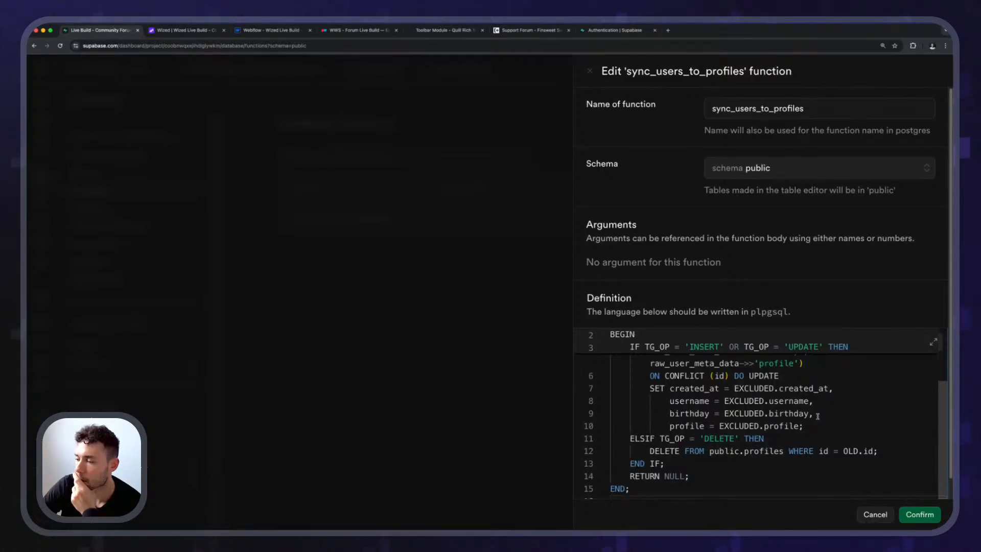
pyautogui.scroll(3, 796, 431)
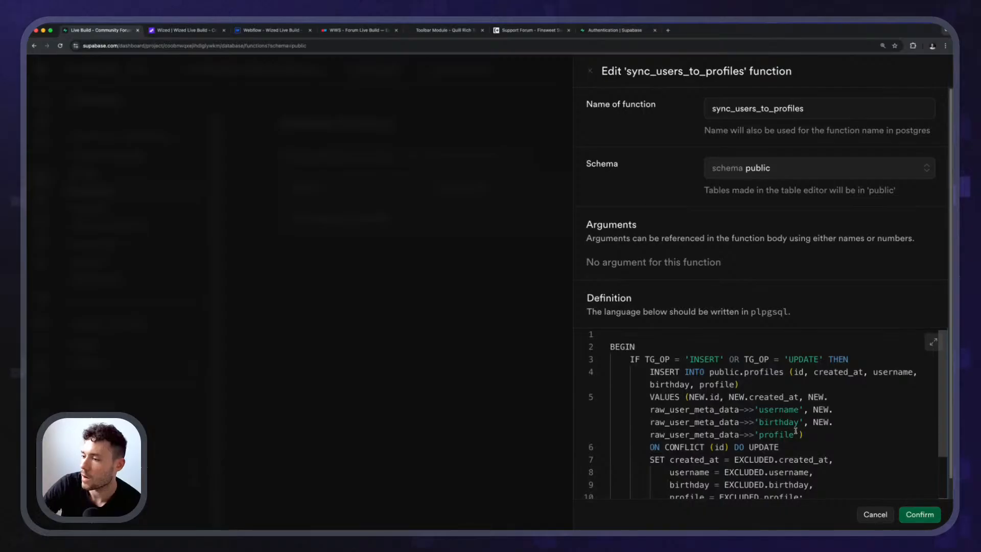
pyautogui.scroll(-3, 796, 431)
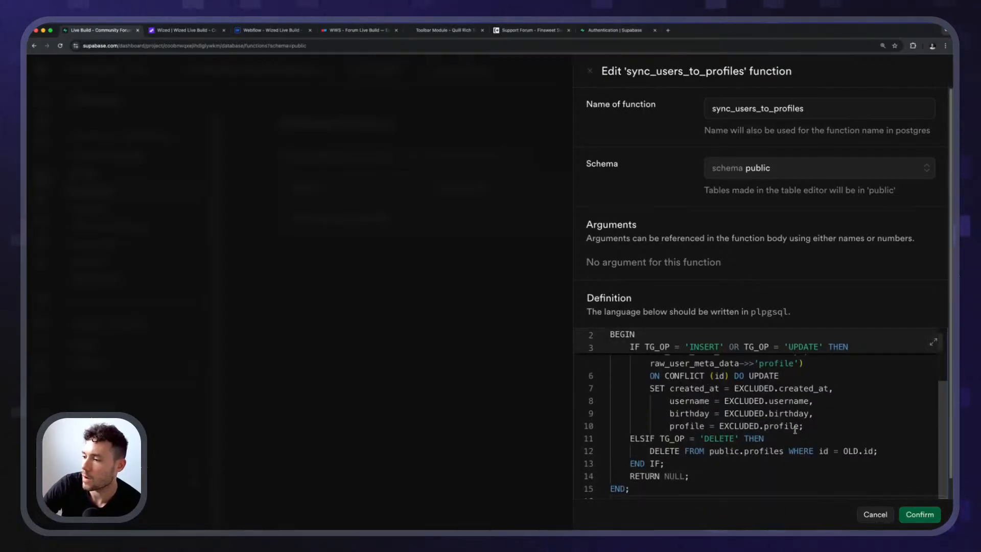
pyautogui.scroll(1, 664, 431)
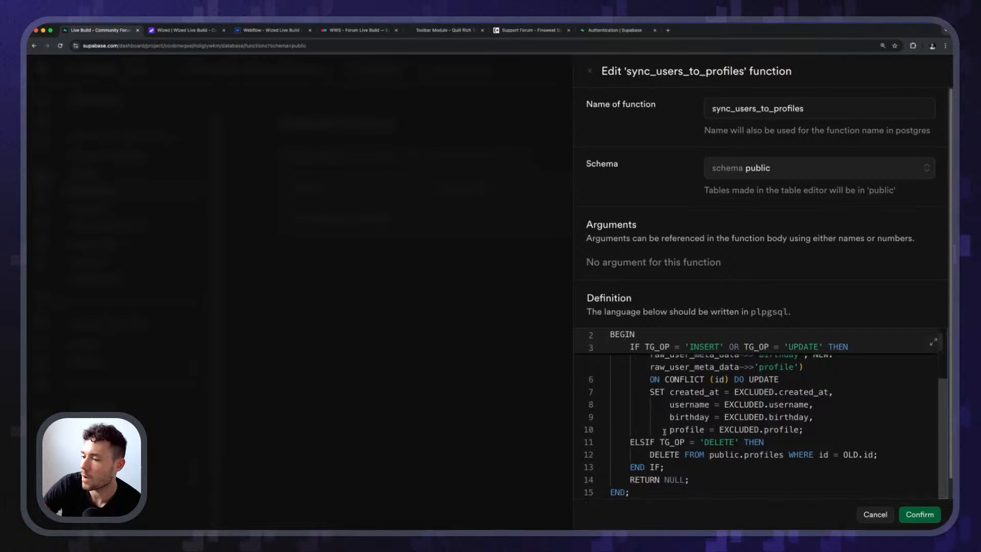
pyautogui.scroll(3, 664, 432)
pyautogui.scroll(-3, 663, 434)
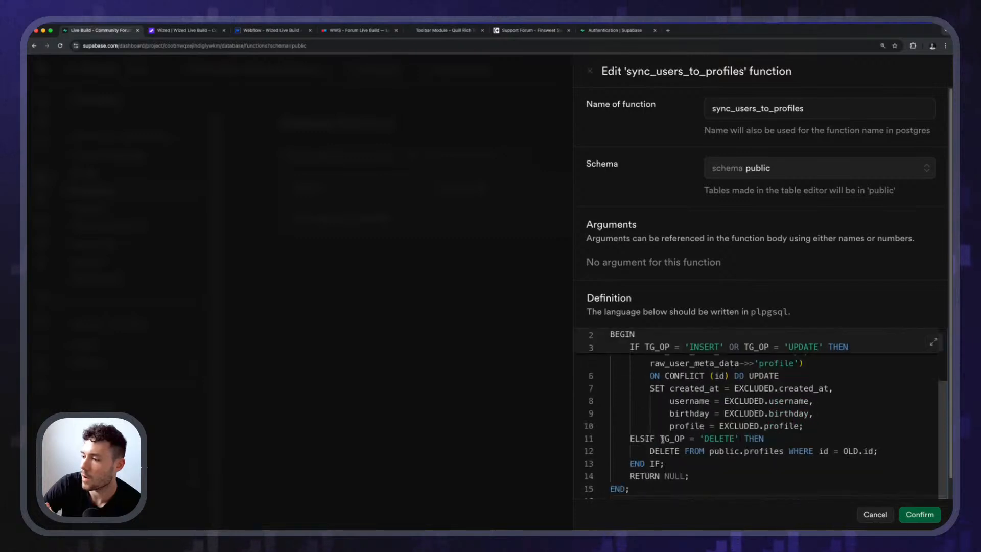
pyautogui.click(876, 515)
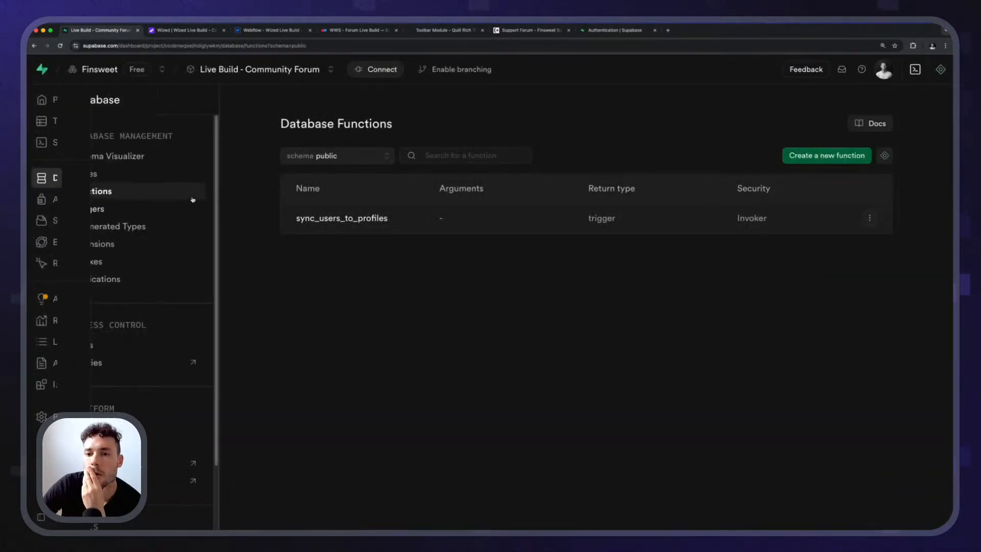
# Return to the table editor and inspect the columns and values of the profiles row.
pyautogui.moveTo(43, 180)
pyautogui.click(79, 180)
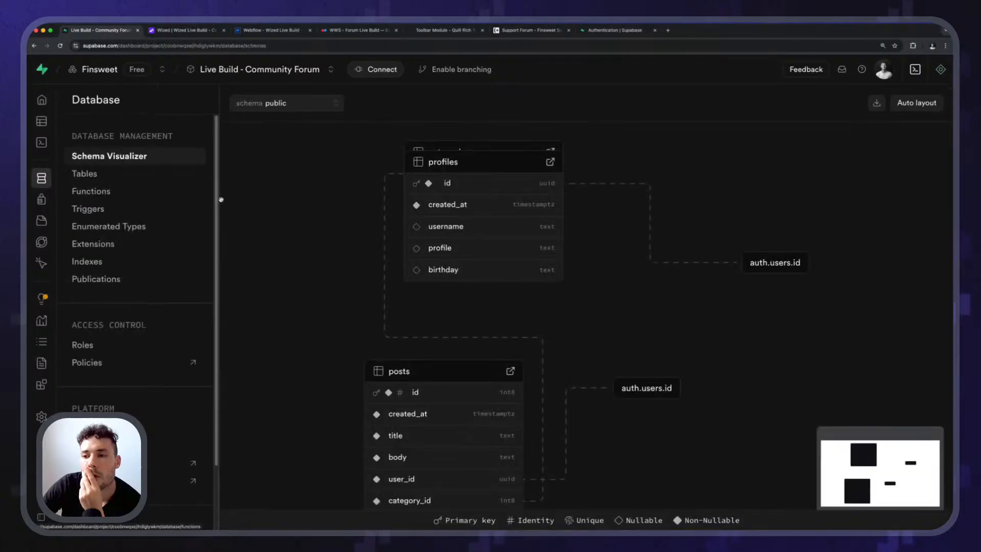
pyautogui.click(75, 129)
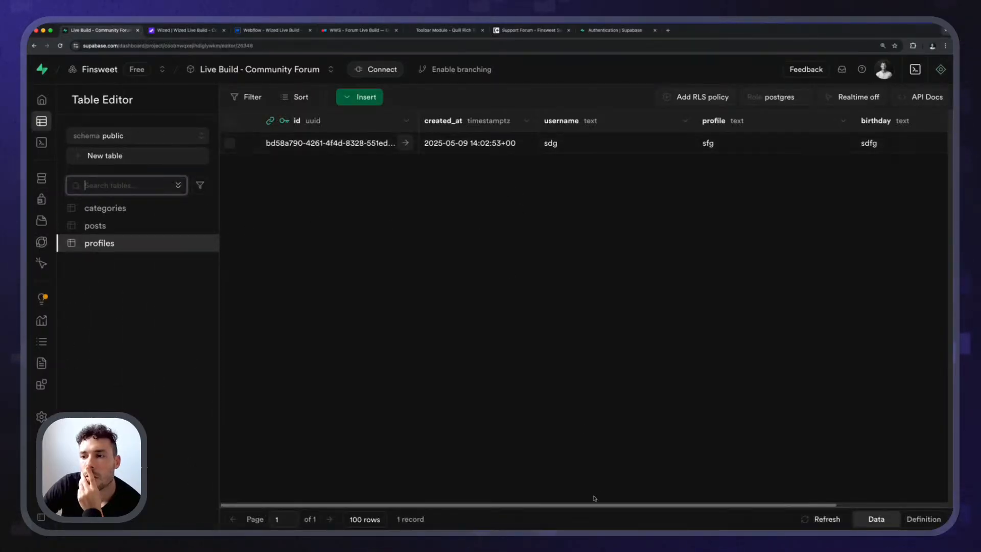
pyautogui.hscroll(3, 749, 493)
pyautogui.hscroll(-3, 763, 487)
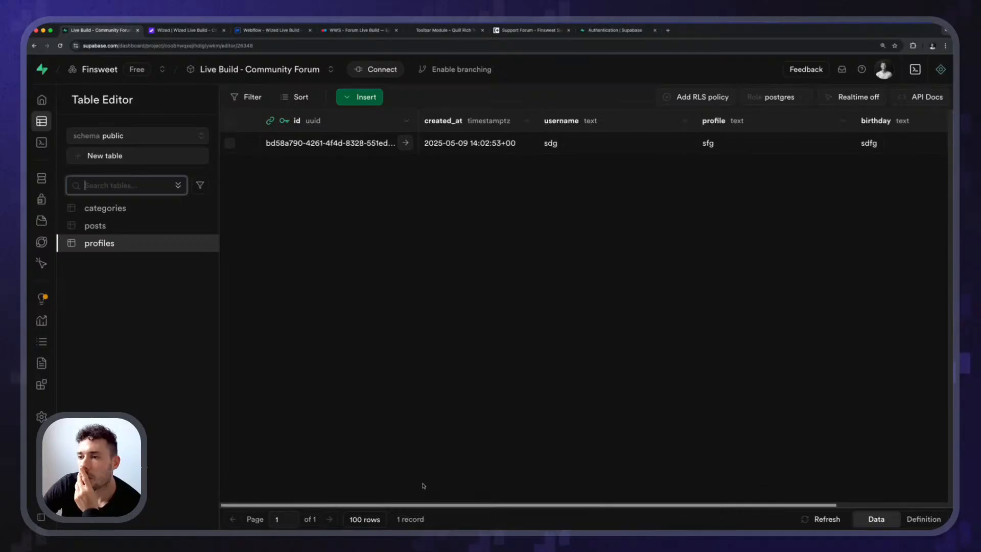
# Alternate the table editor between the auth and public schemas, ending on auth, and look through its list of tables.
pyautogui.click(115, 137)
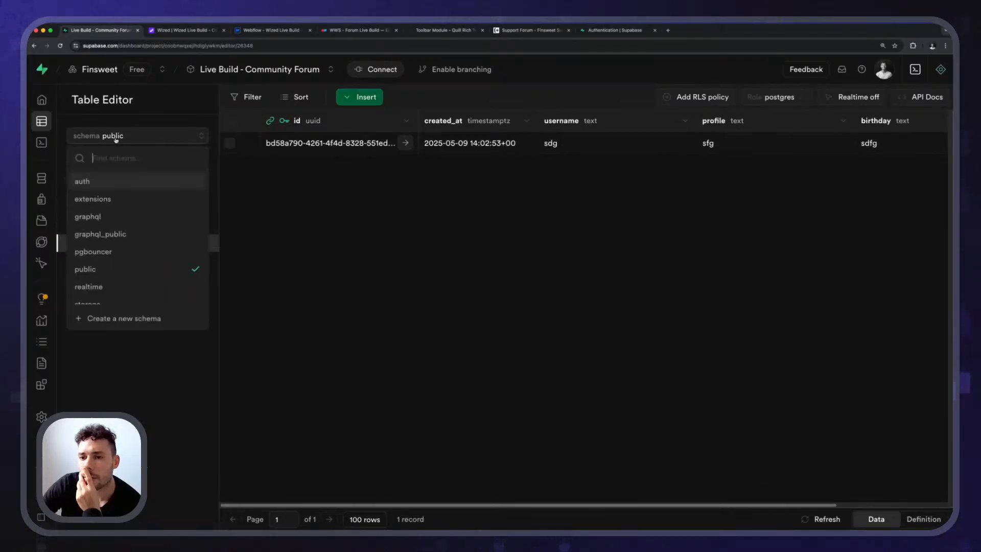
pyautogui.click(116, 182)
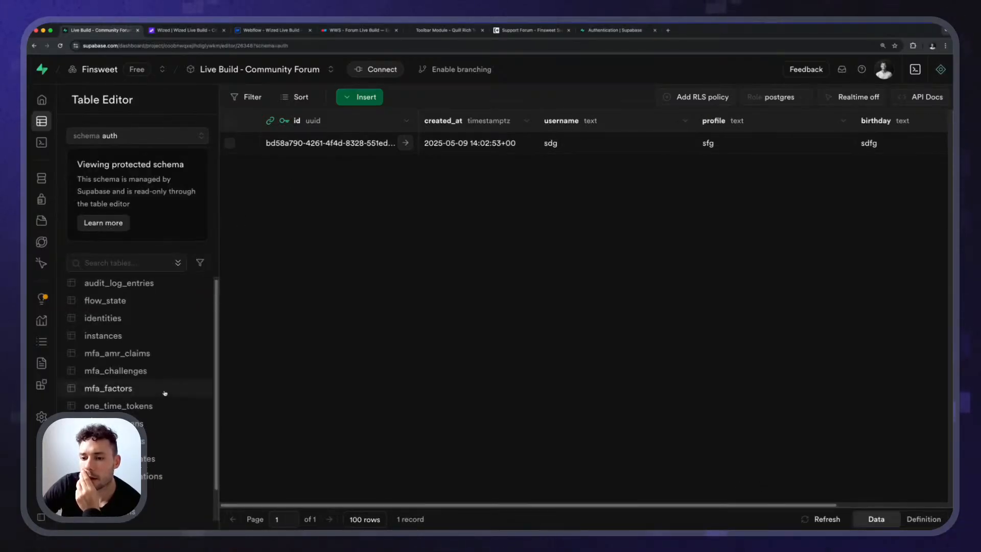
pyautogui.click(154, 145)
pyautogui.click(145, 267)
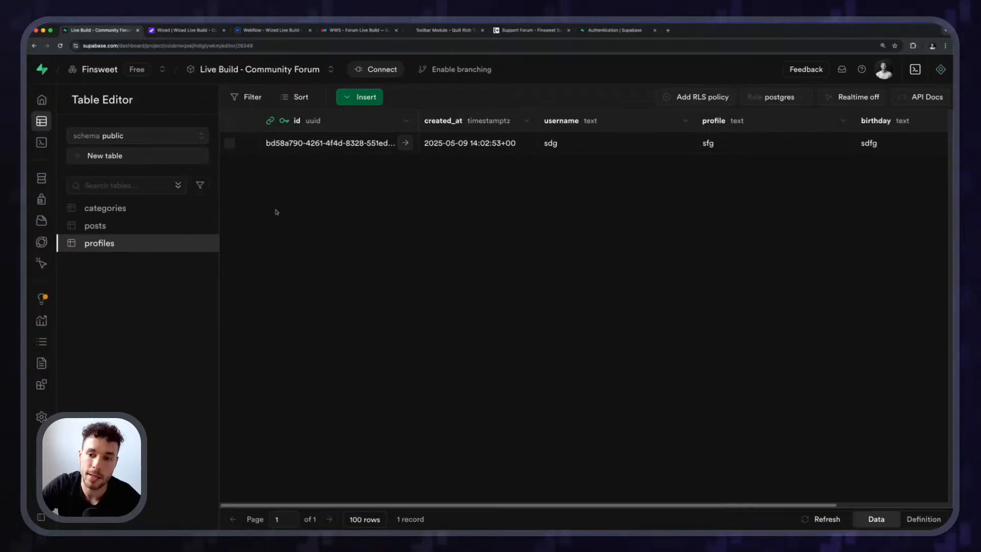
pyautogui.click(138, 136)
pyautogui.click(90, 180)
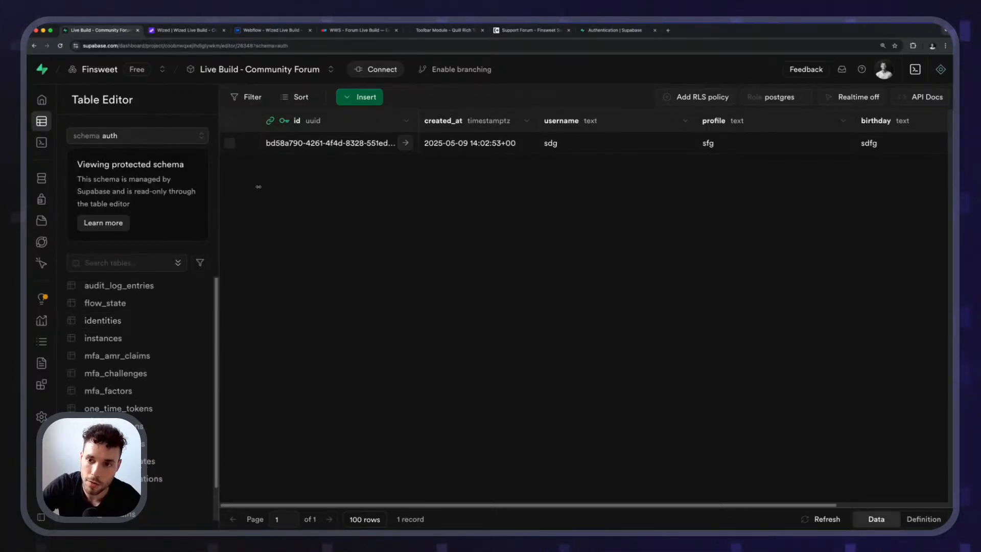
pyautogui.scroll(-1, 135, 337)
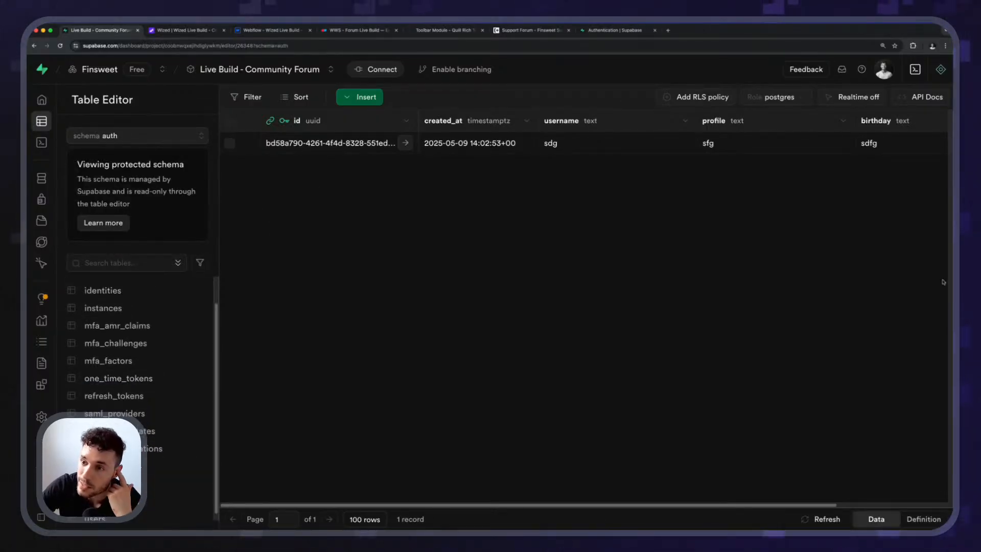